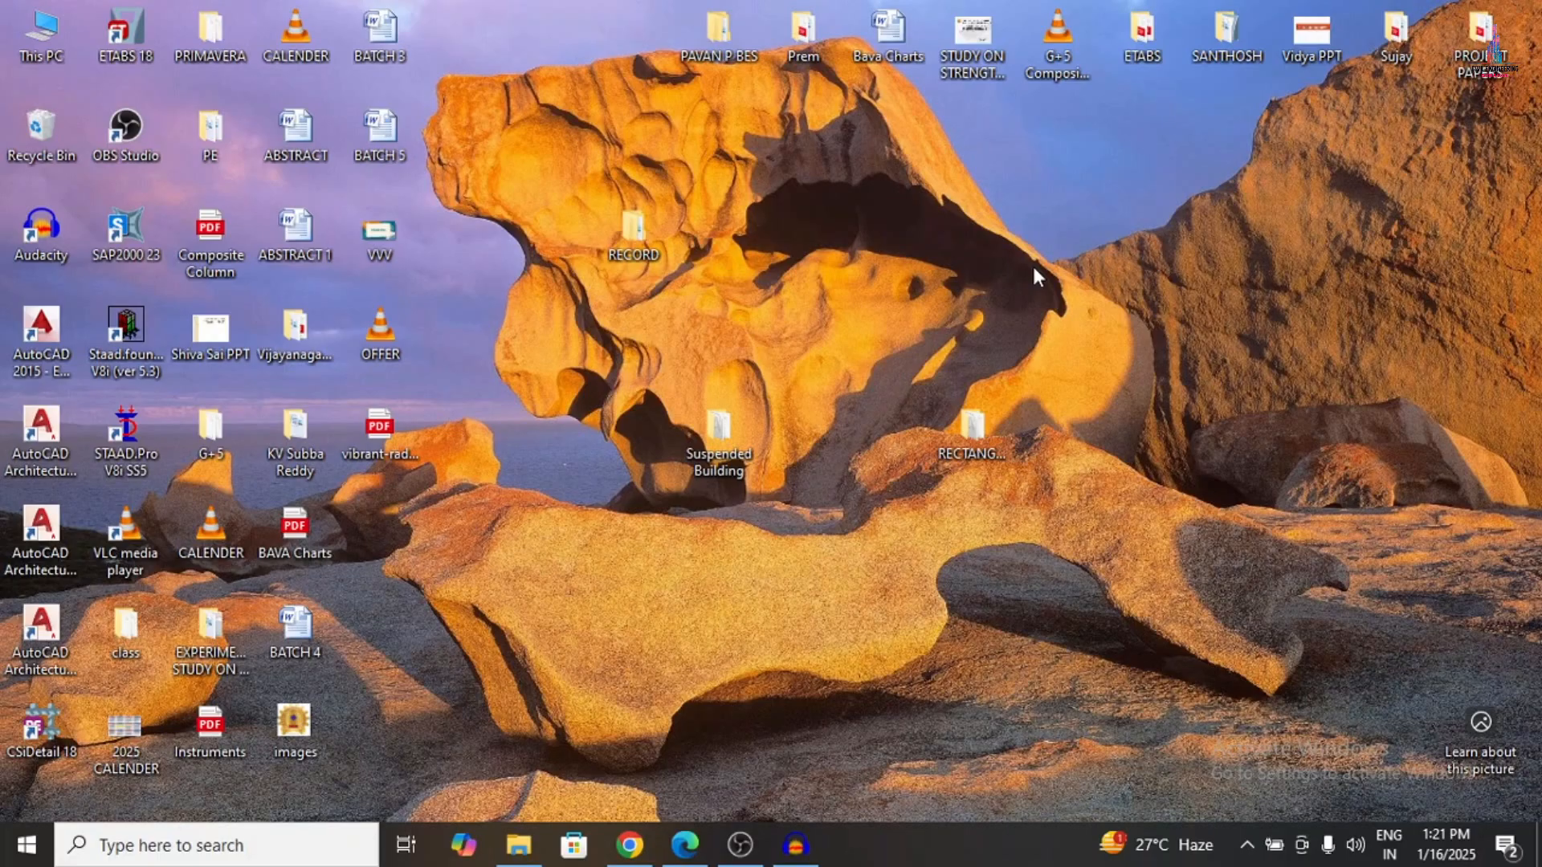
Switch to Edge and bring the Dampers System PDF back to its first page.
{"action": "mouse_move", "coordinate": [685, 855]}
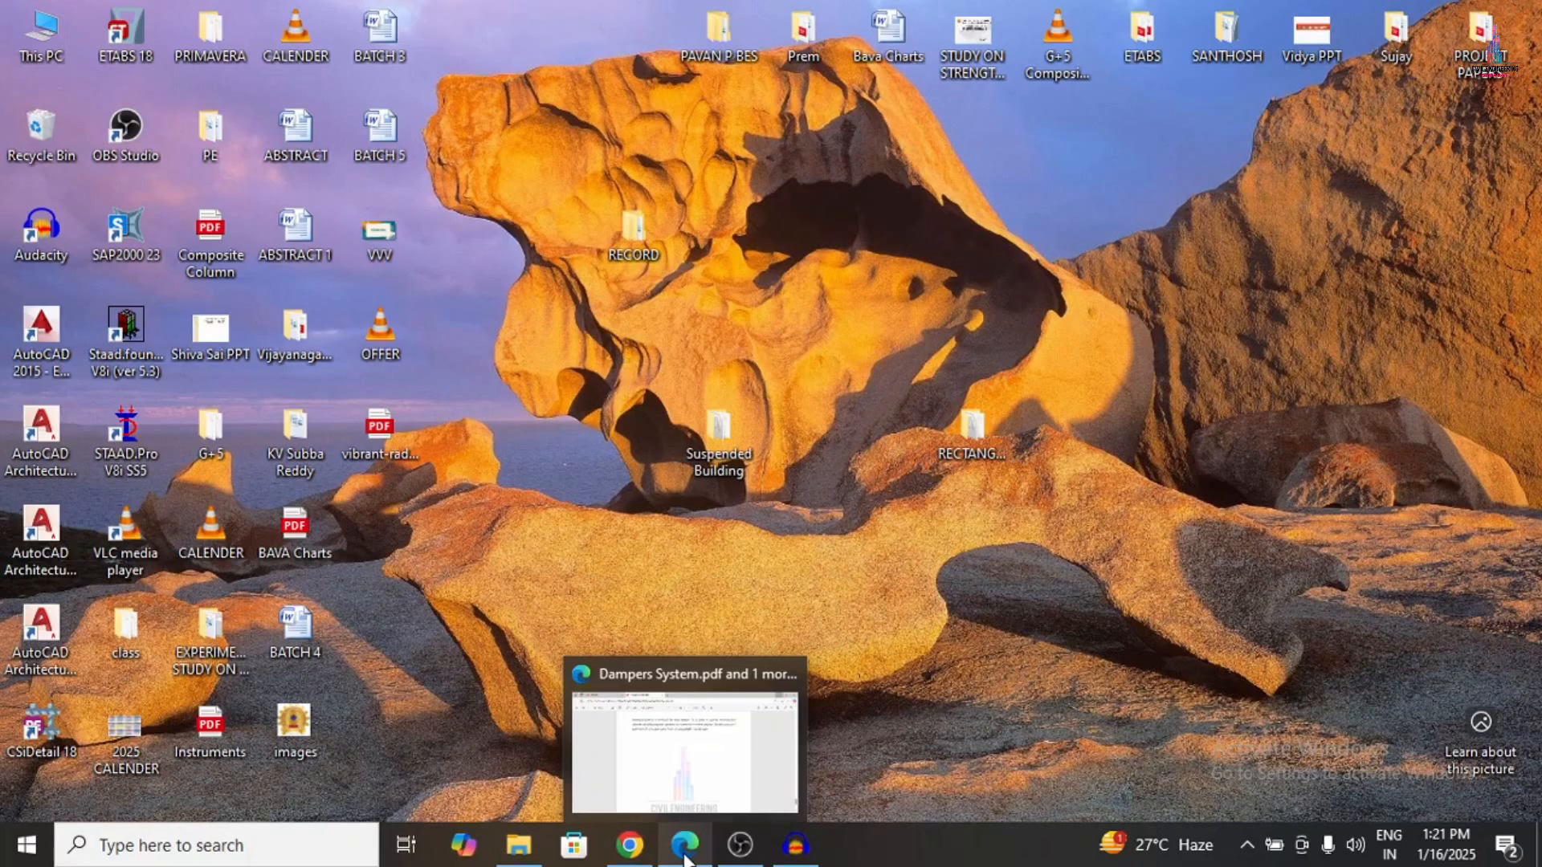
{"action": "left_click", "coordinate": [685, 856]}
{"action": "scroll", "coordinate": [1437, 582], "scroll_direction": "up", "scroll_amount": 5}
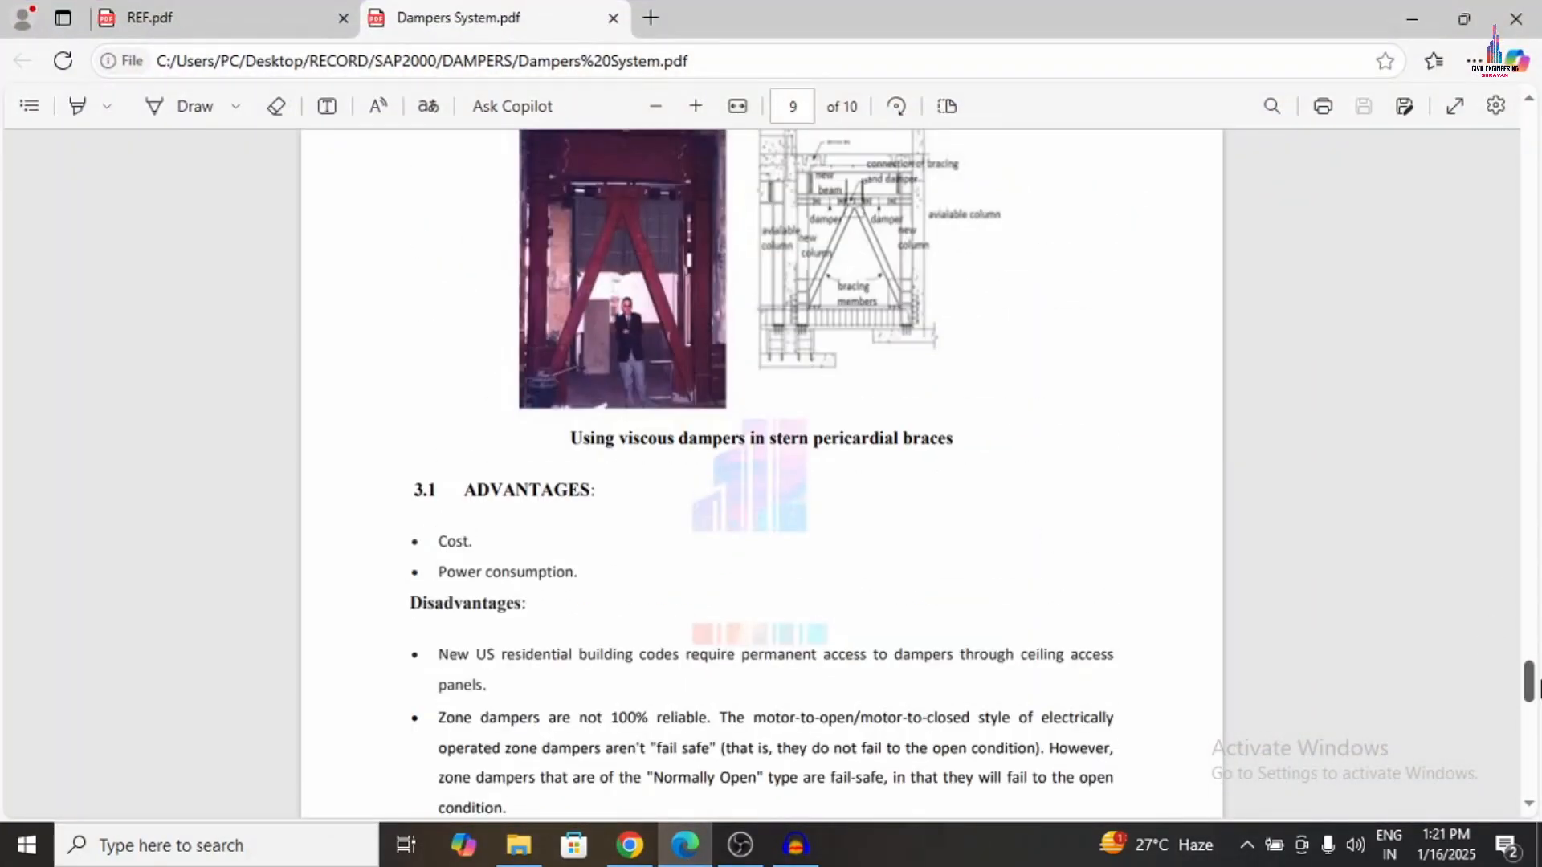
{"action": "left_click_drag", "start_coordinate": [1530, 682], "coordinate": [1525, 121]}
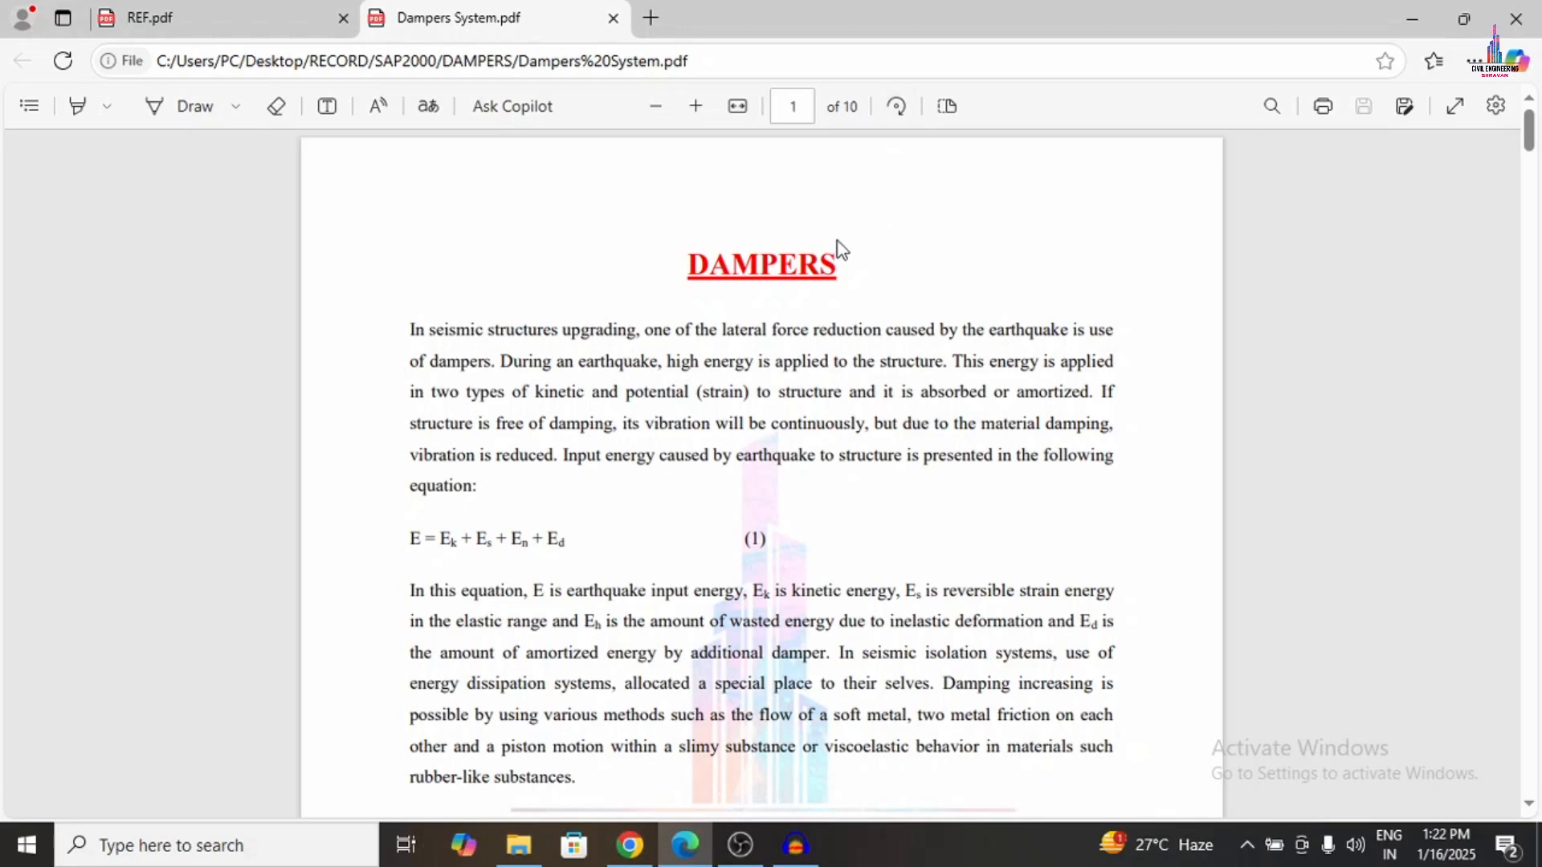
Look through the PDF's sections on friction, PVD, Pall friction, metallic, ADAS, lead injection and viscous dampers.
{"action": "scroll", "coordinate": [839, 246], "scroll_direction": "down", "scroll_amount": 5}
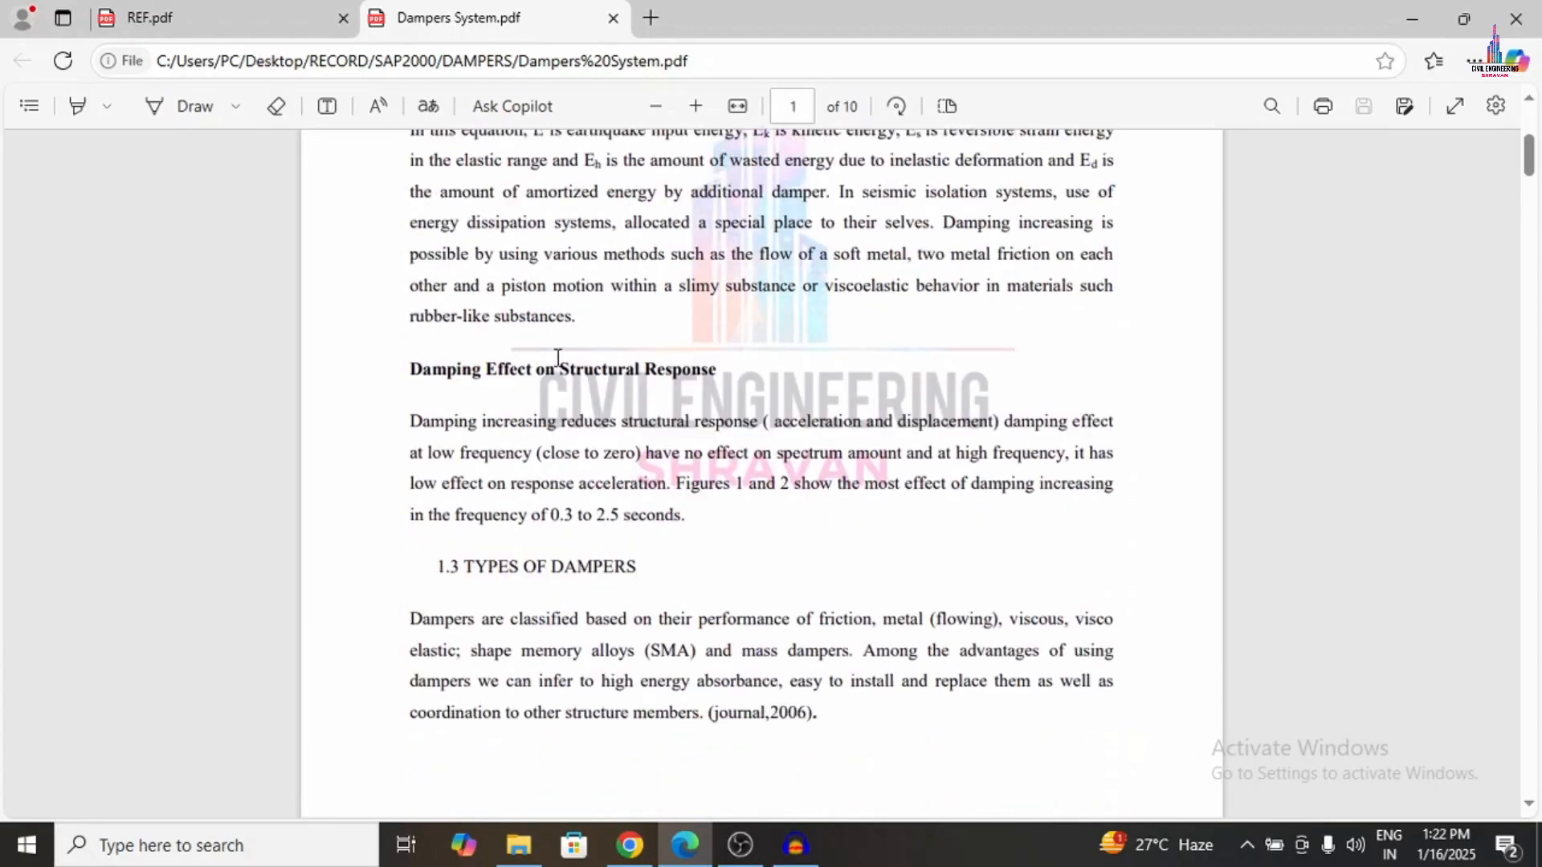
{"action": "scroll", "coordinate": [557, 356], "scroll_direction": "down", "scroll_amount": 1}
{"action": "scroll", "coordinate": [481, 353], "scroll_direction": "down", "scroll_amount": 6}
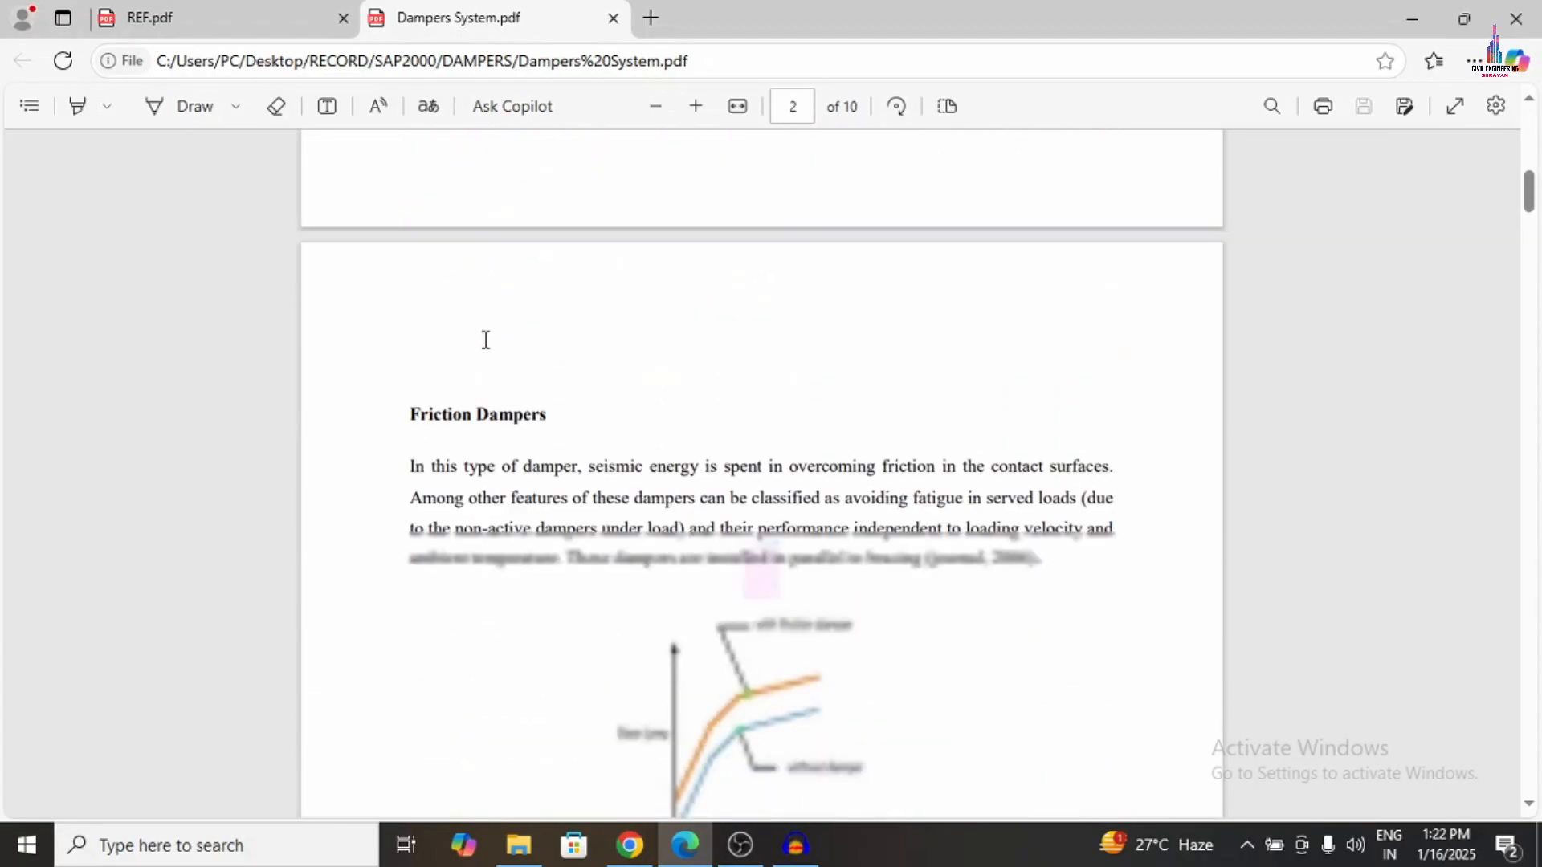
{"action": "left_click_drag", "start_coordinate": [413, 393], "coordinate": [551, 403]}
{"action": "scroll", "coordinate": [537, 407], "scroll_direction": "down", "scroll_amount": 5}
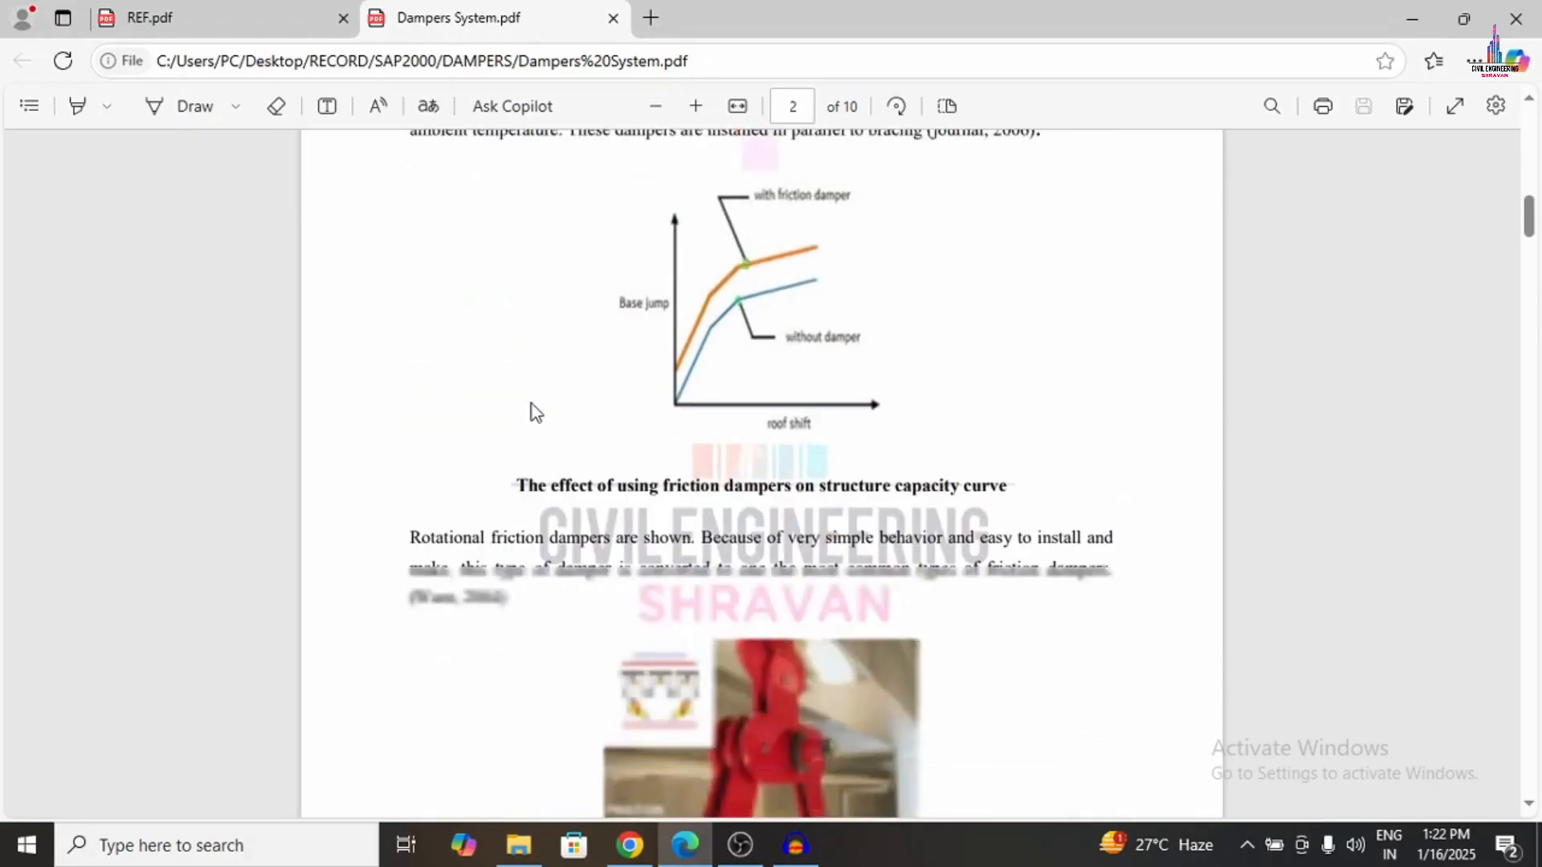
{"action": "scroll", "coordinate": [532, 405], "scroll_direction": "down", "scroll_amount": 10}
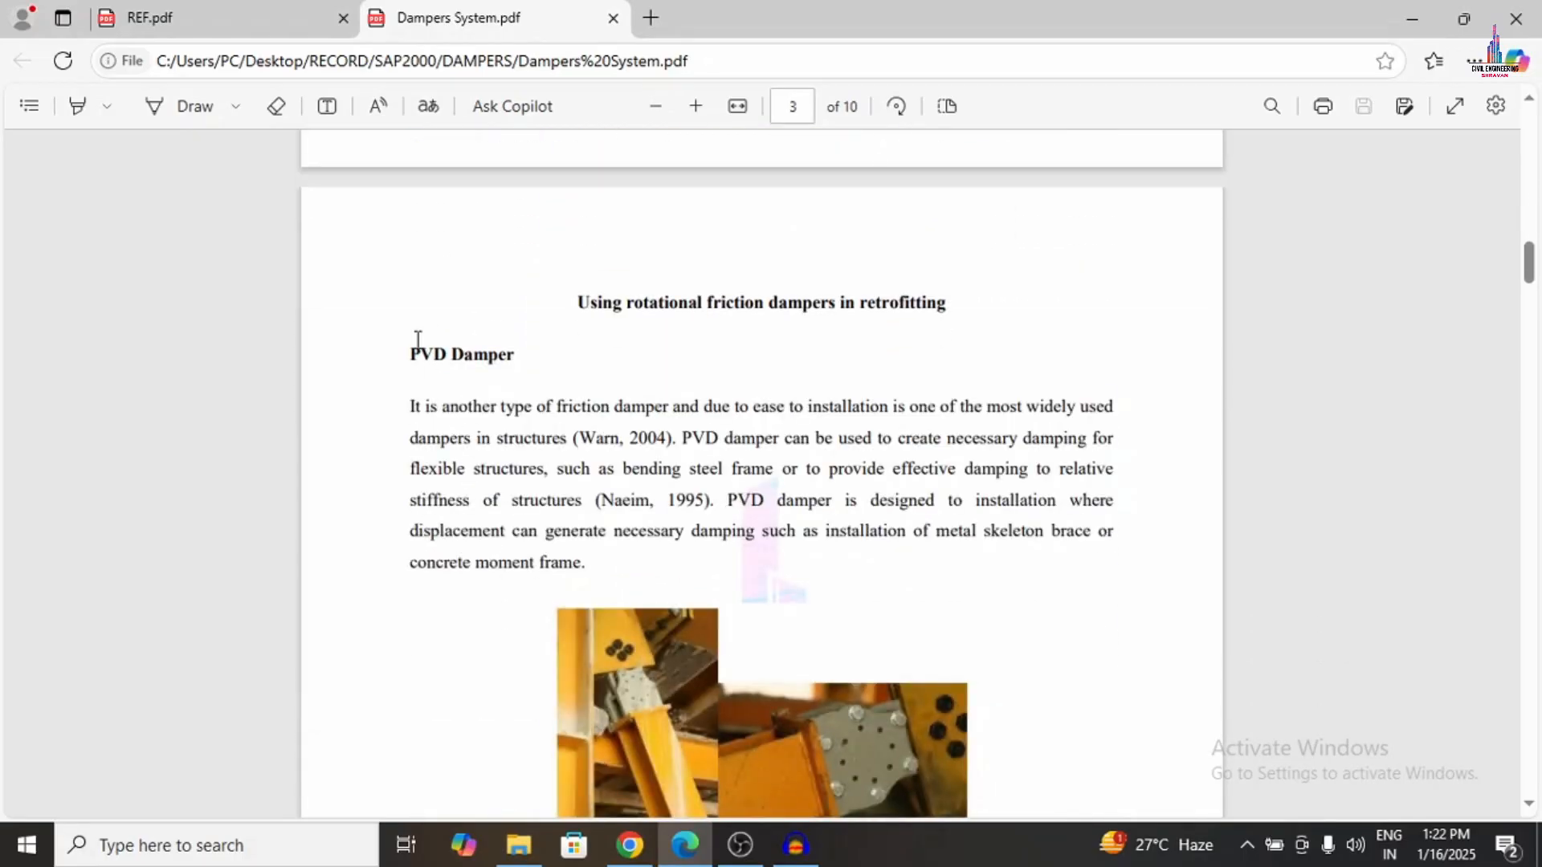
{"action": "left_click_drag", "start_coordinate": [407, 363], "coordinate": [523, 367]}
{"action": "scroll", "coordinate": [514, 401], "scroll_direction": "down", "scroll_amount": 10}
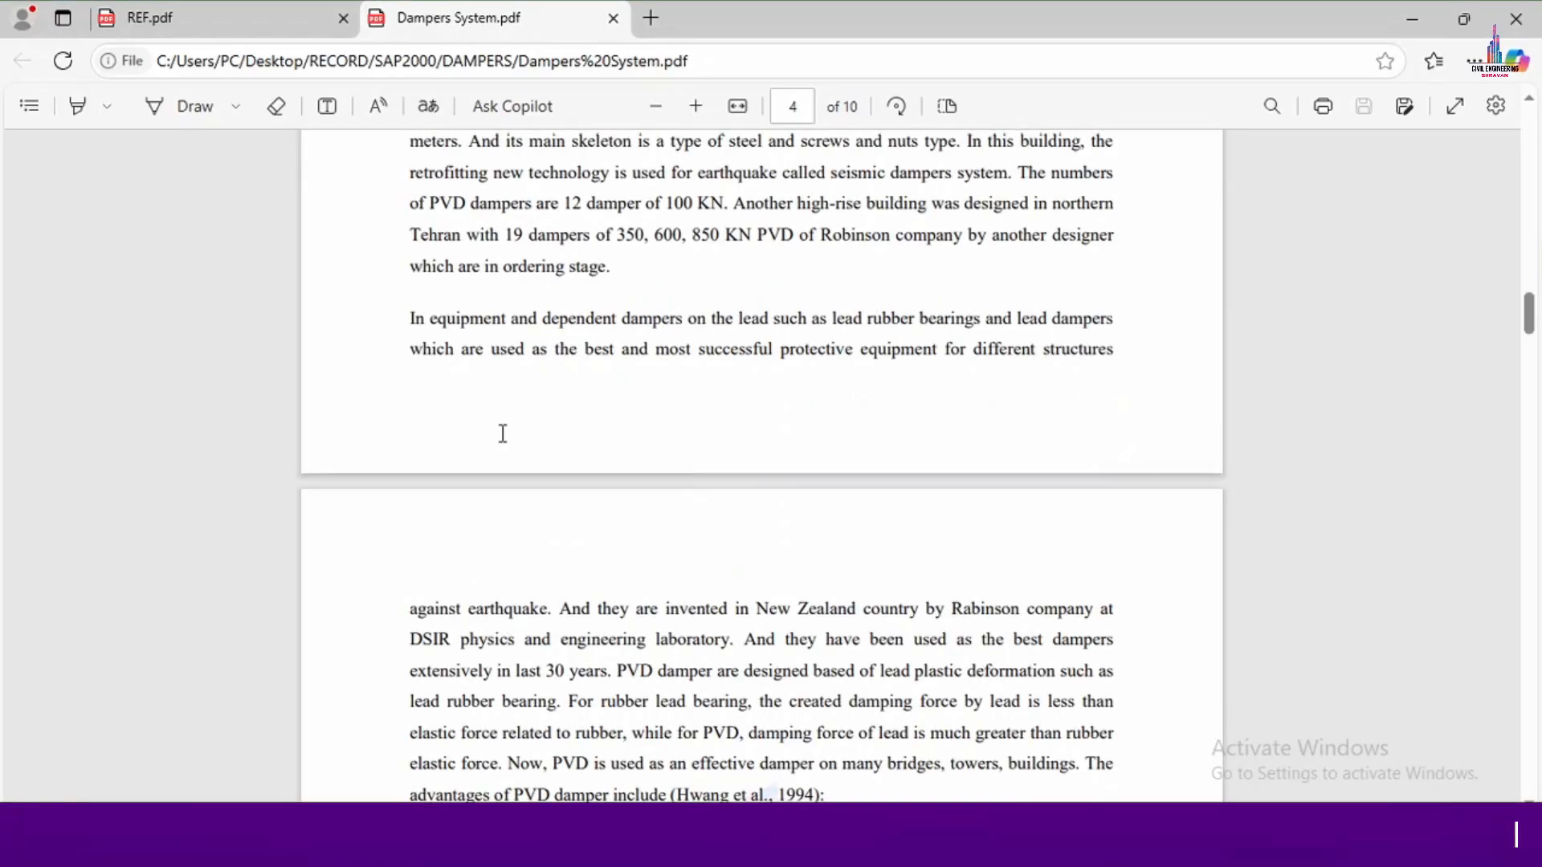
{"action": "scroll", "coordinate": [502, 434], "scroll_direction": "down", "scroll_amount": 14}
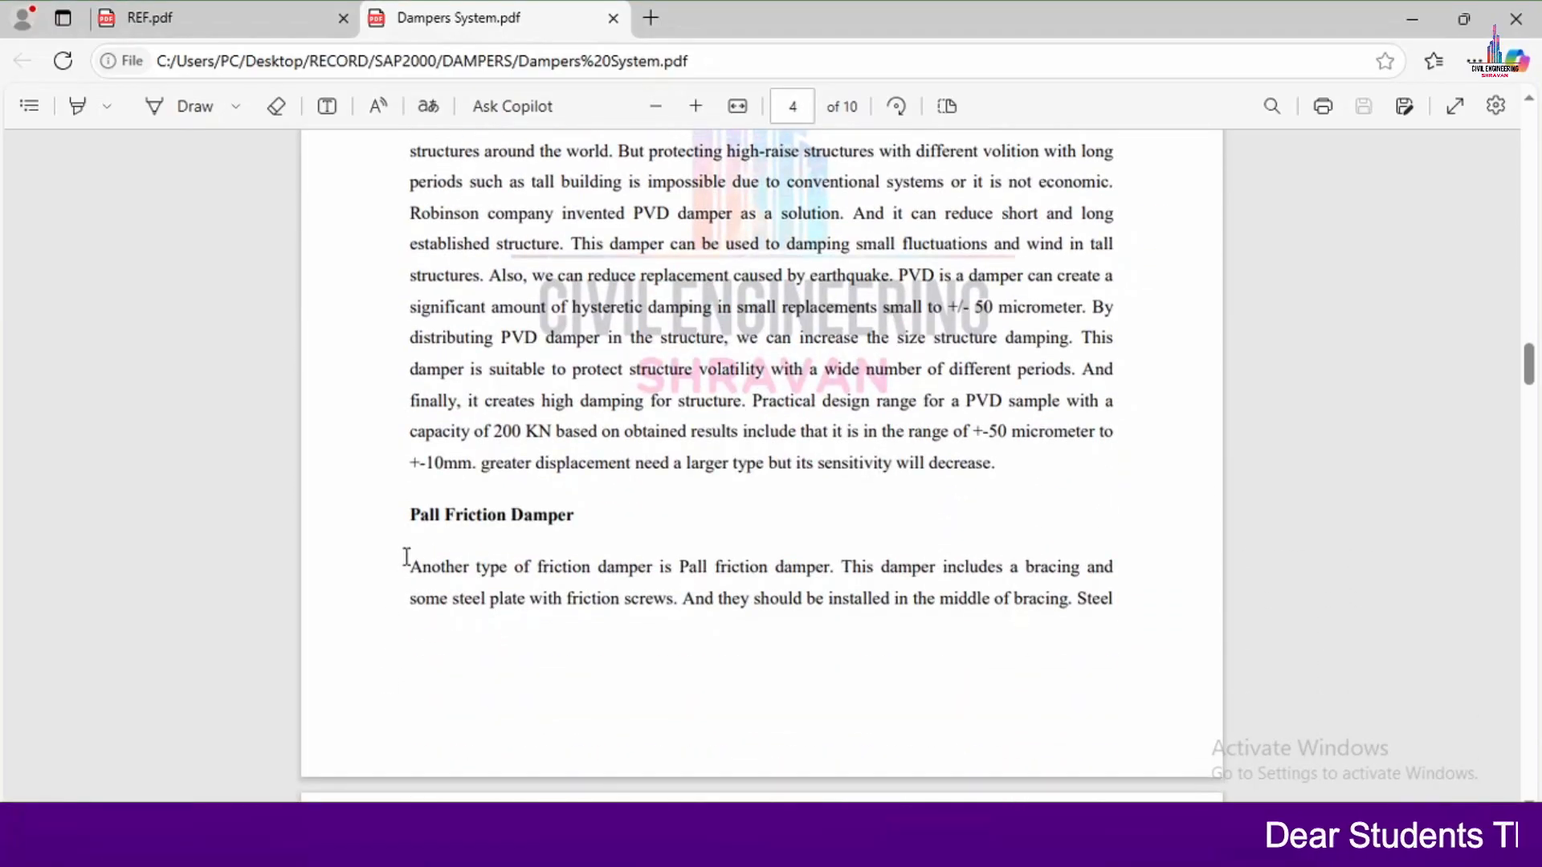
{"action": "scroll", "coordinate": [409, 546], "scroll_direction": "down", "scroll_amount": 17}
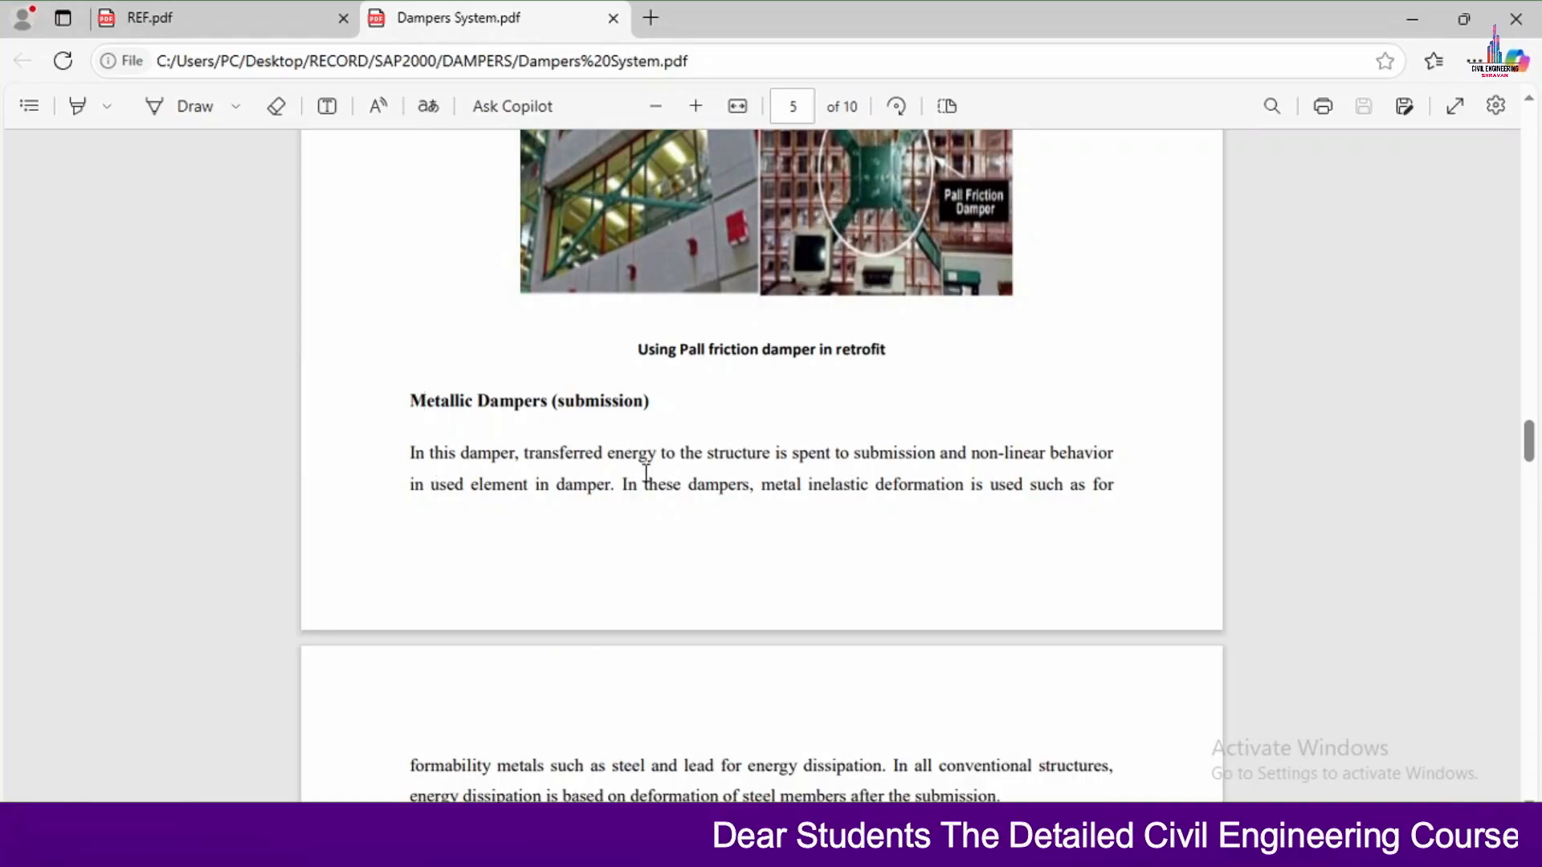
{"action": "scroll", "coordinate": [646, 474], "scroll_direction": "down", "scroll_amount": 20}
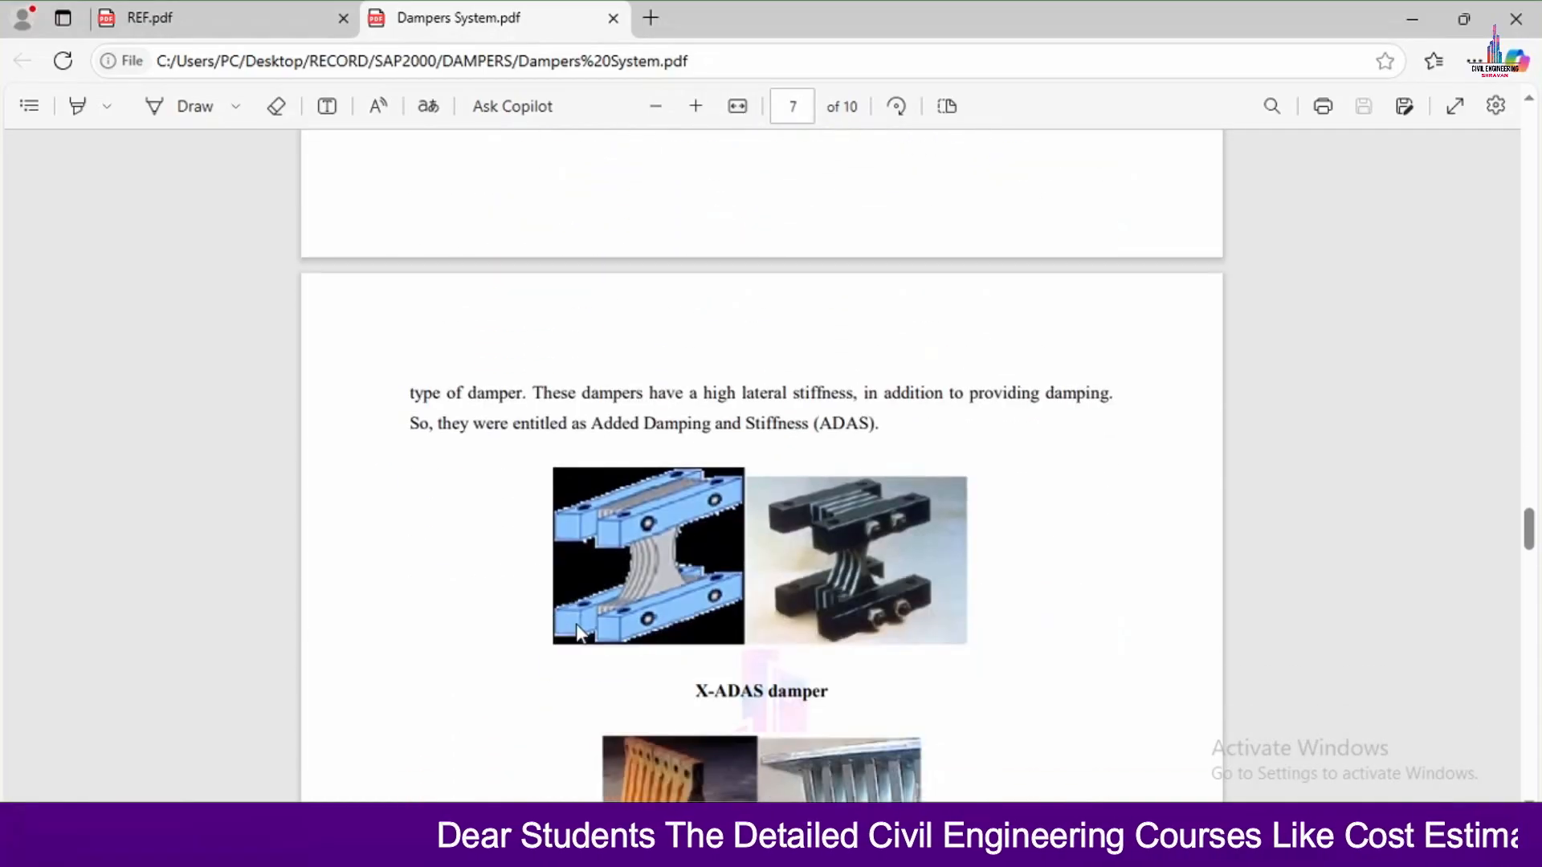
{"action": "scroll", "coordinate": [576, 632], "scroll_direction": "down", "scroll_amount": 5}
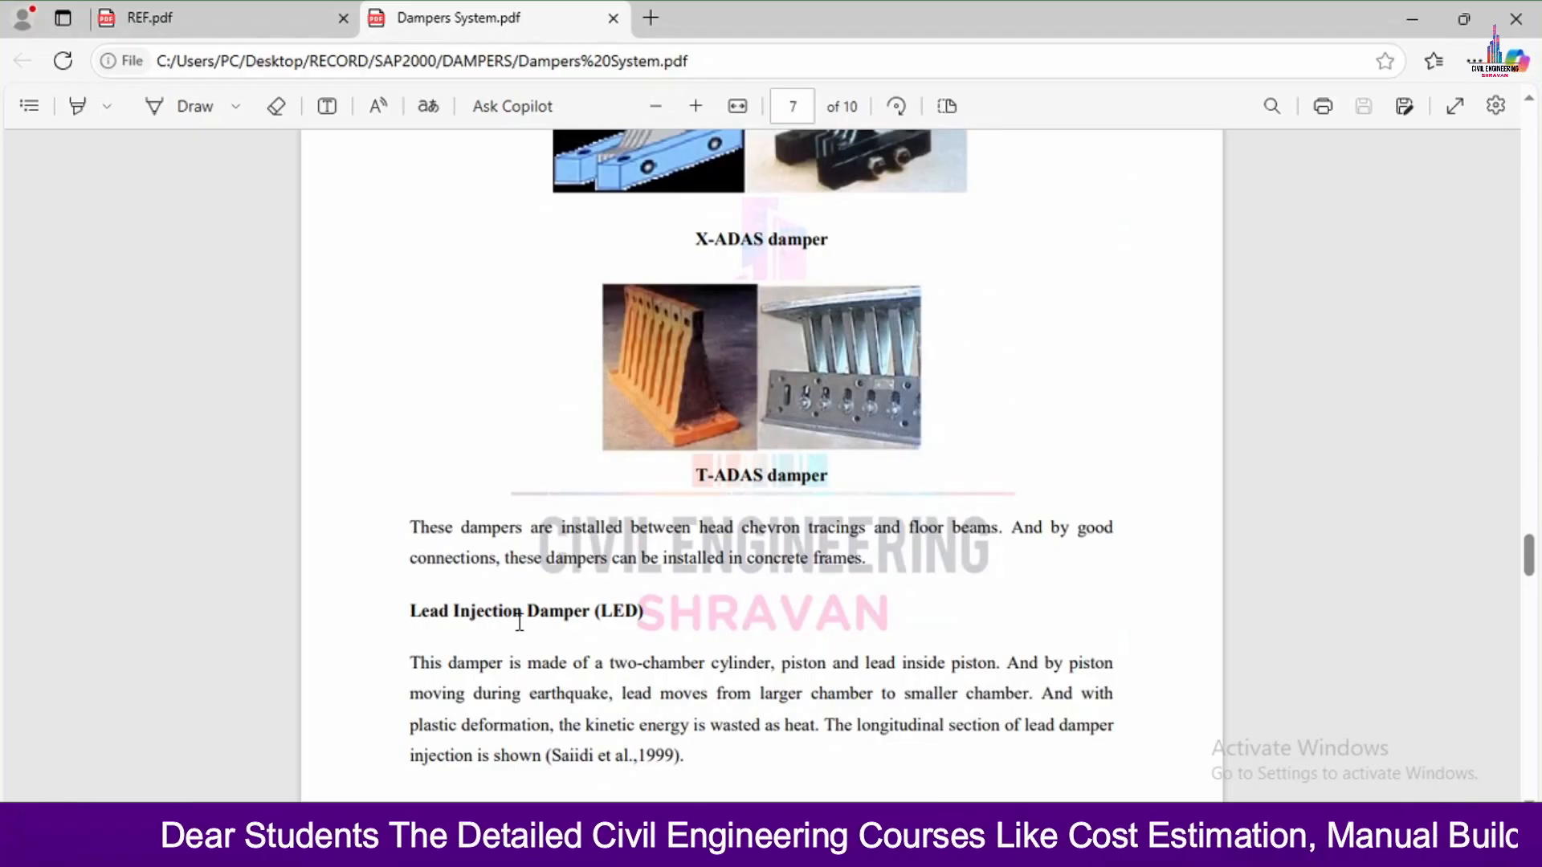
{"action": "scroll", "coordinate": [519, 623], "scroll_direction": "down", "scroll_amount": 18}
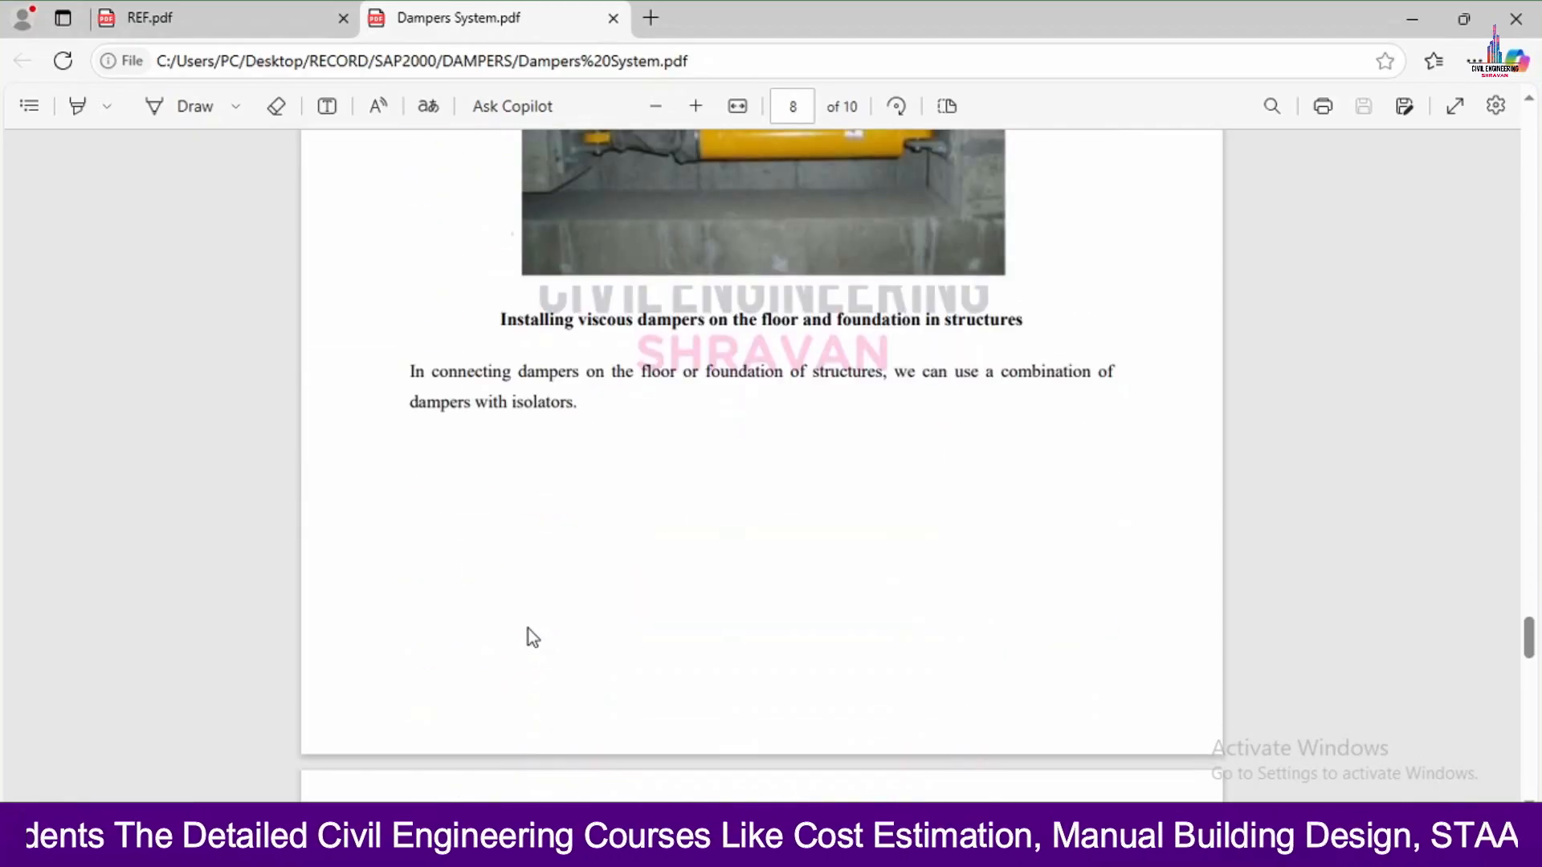
{"action": "scroll", "coordinate": [529, 628], "scroll_direction": "down", "scroll_amount": 20}
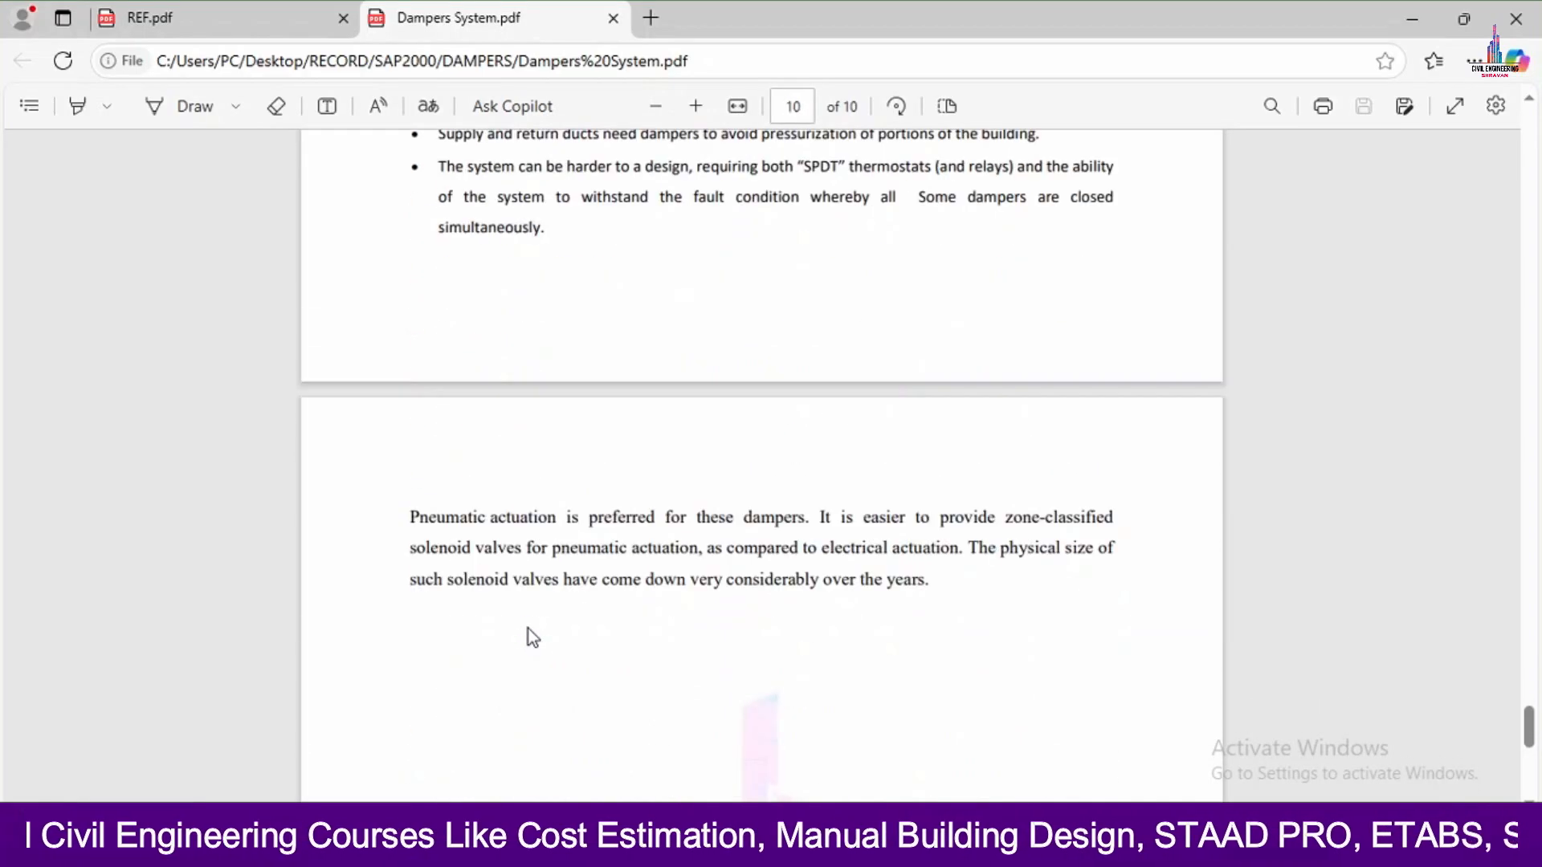
{"action": "scroll", "coordinate": [528, 629], "scroll_direction": "down", "scroll_amount": 5}
{"action": "scroll", "coordinate": [529, 629], "scroll_direction": "up", "scroll_amount": 20}
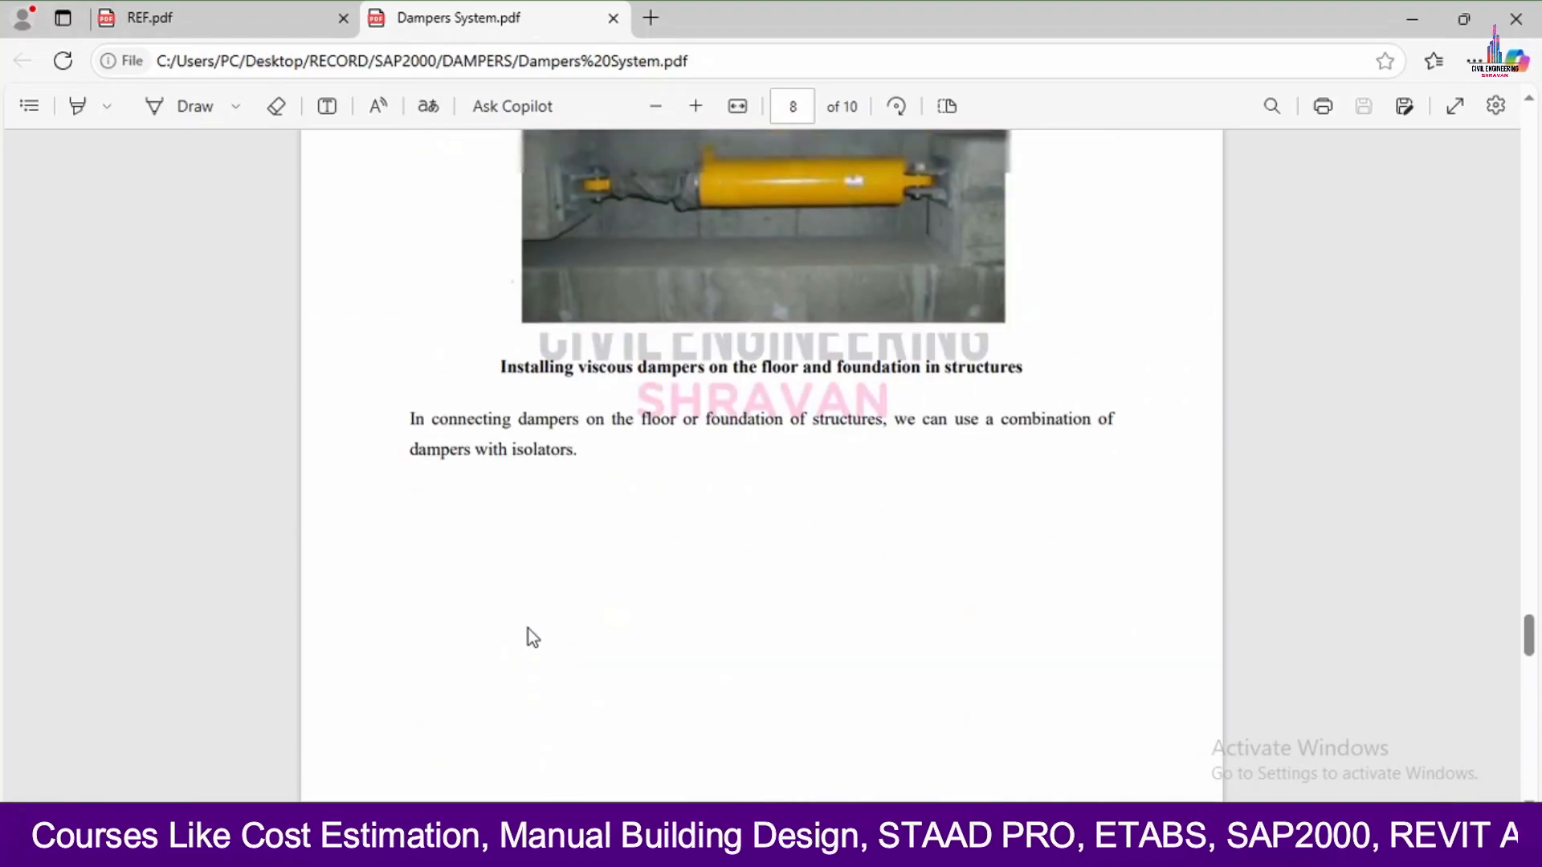
{"action": "scroll", "coordinate": [528, 629], "scroll_direction": "up", "scroll_amount": 20}
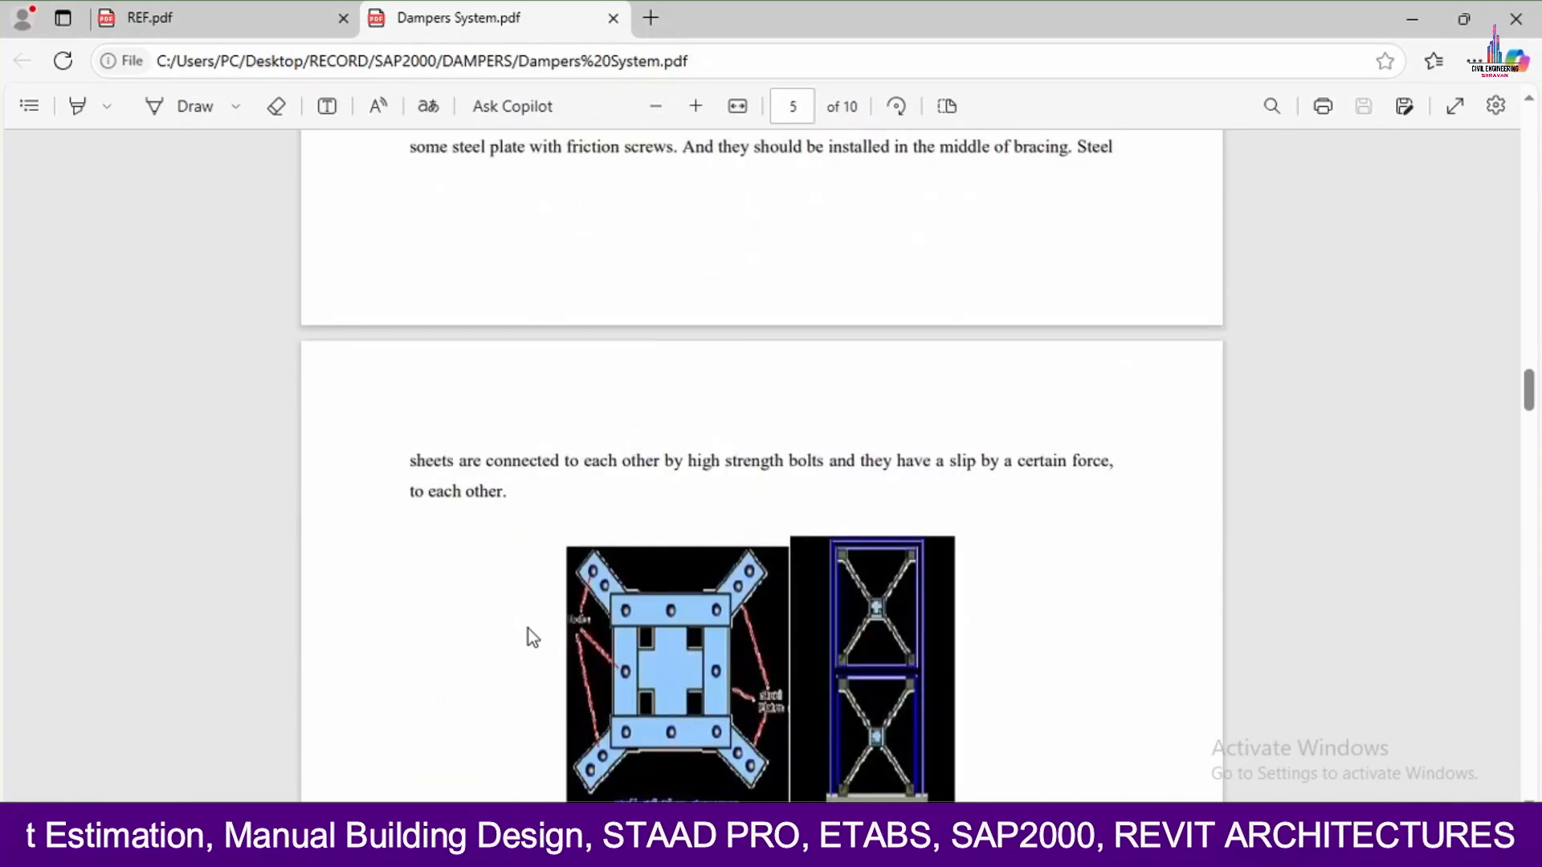
{"action": "scroll", "coordinate": [528, 629], "scroll_direction": "up", "scroll_amount": 20}
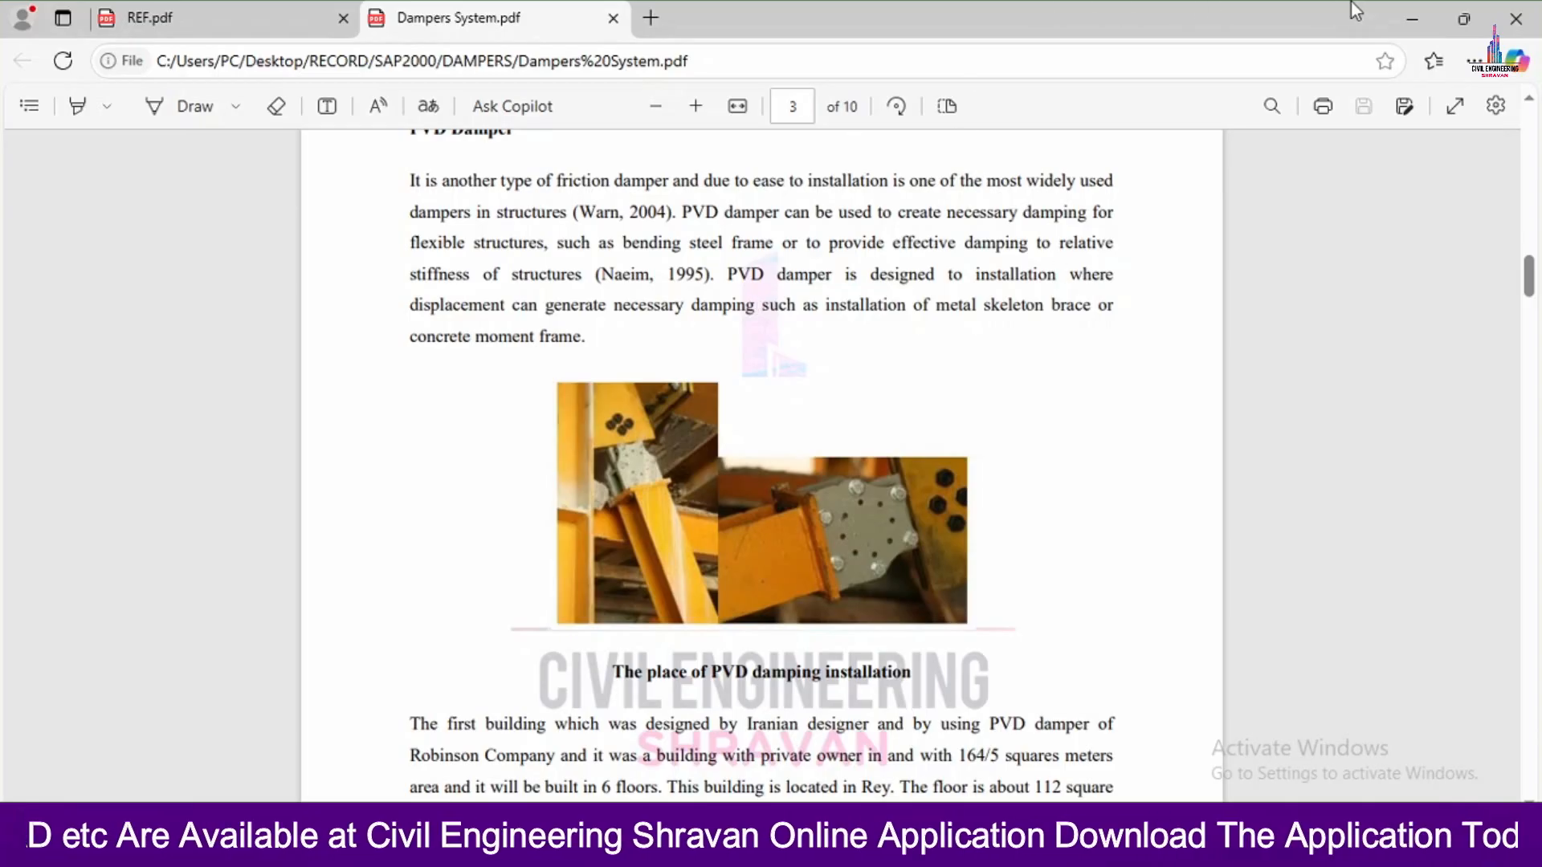
Leave the PDF, launch SAP2000 in a maximized window and start a new model.
{"action": "left_click", "coordinate": [1406, 16]}
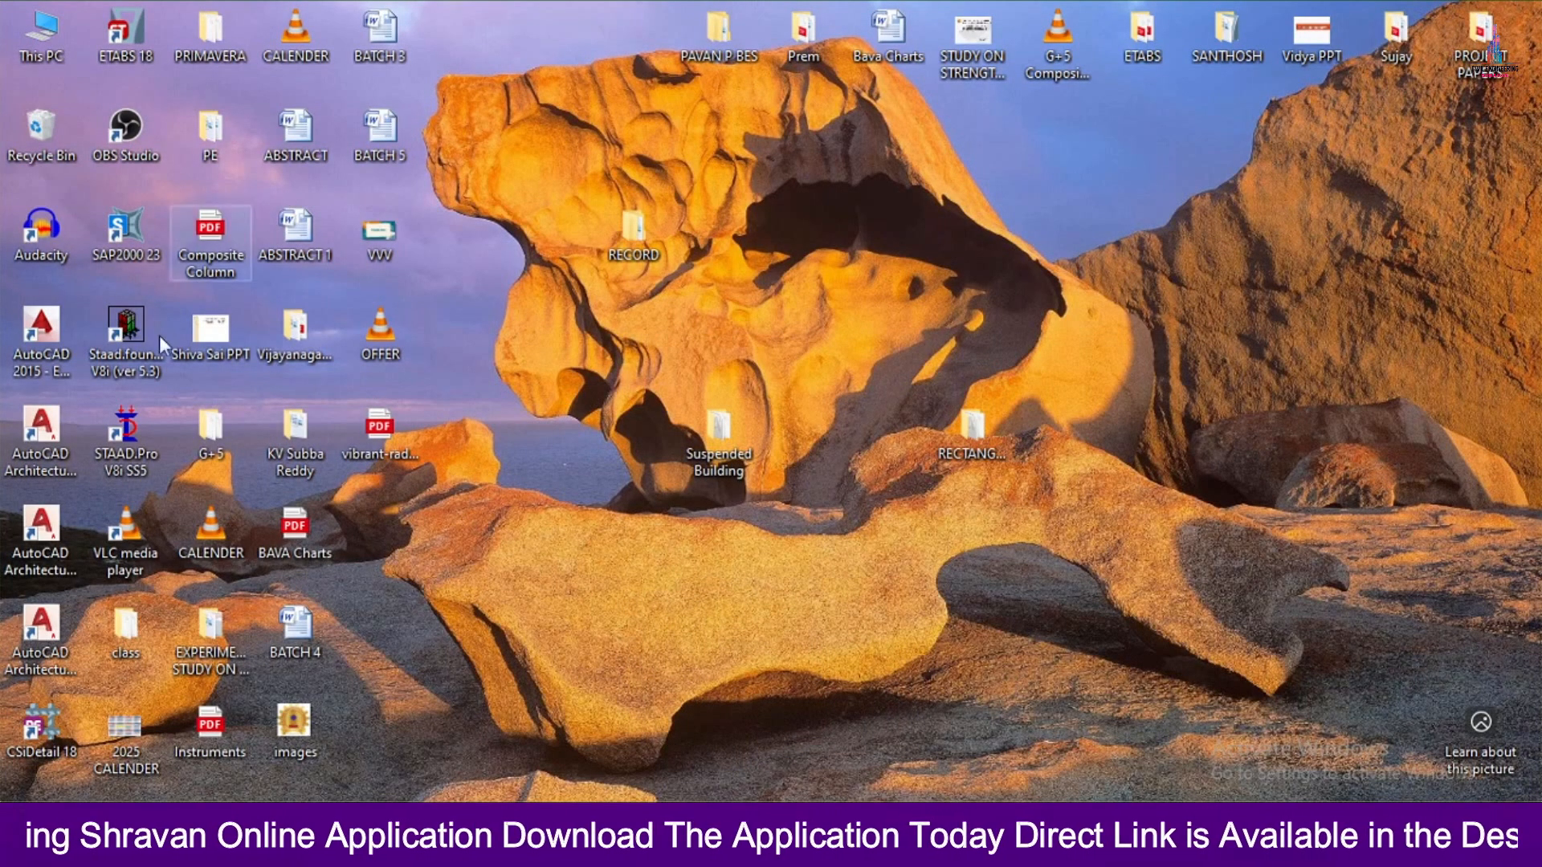
{"action": "double_click", "coordinate": [126, 233]}
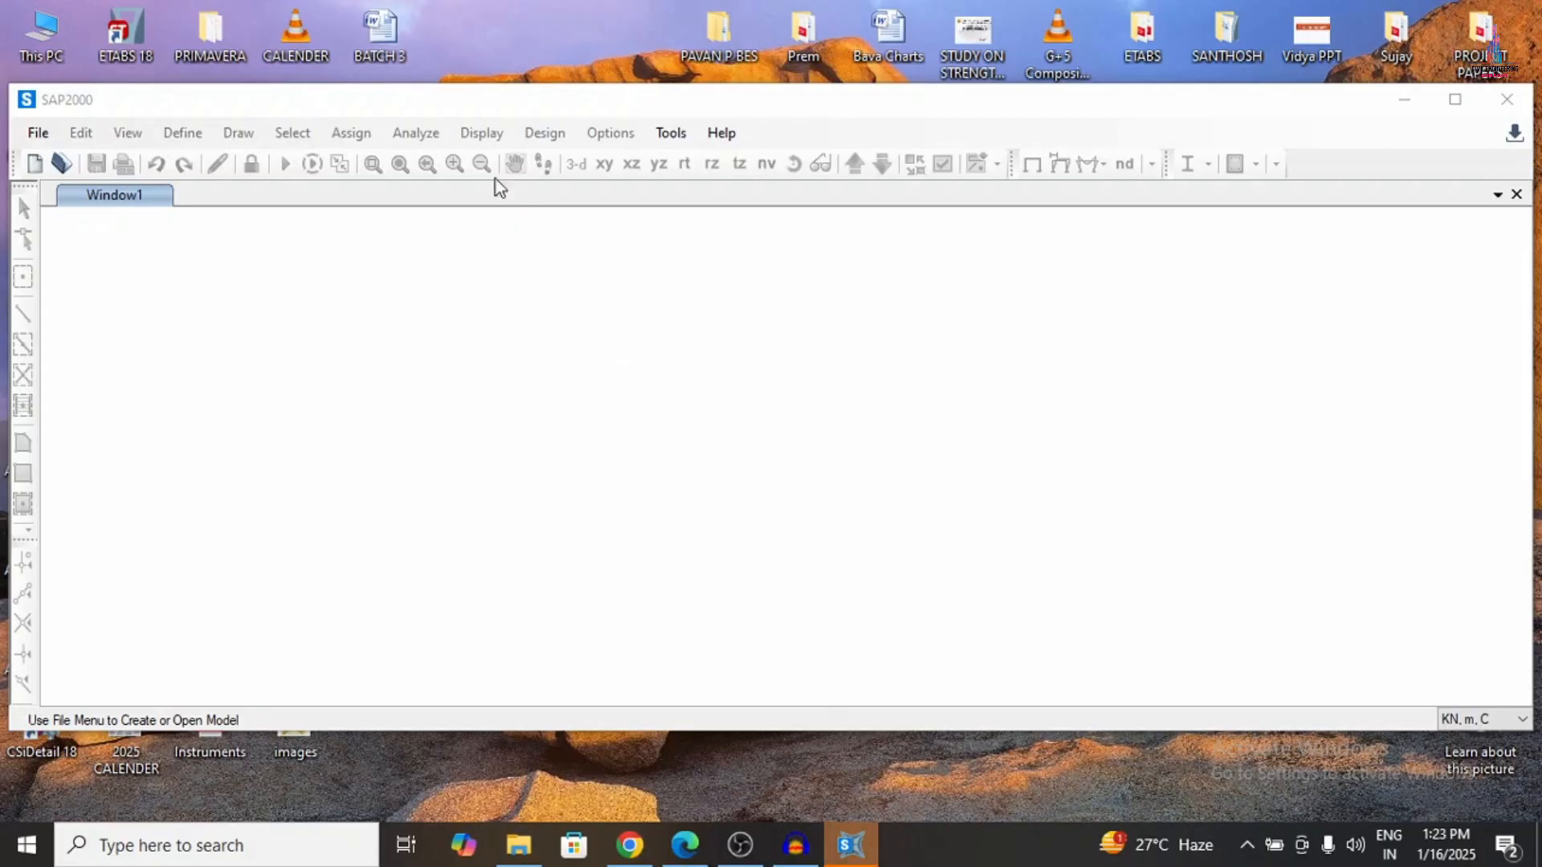
{"action": "left_click", "coordinate": [1456, 99]}
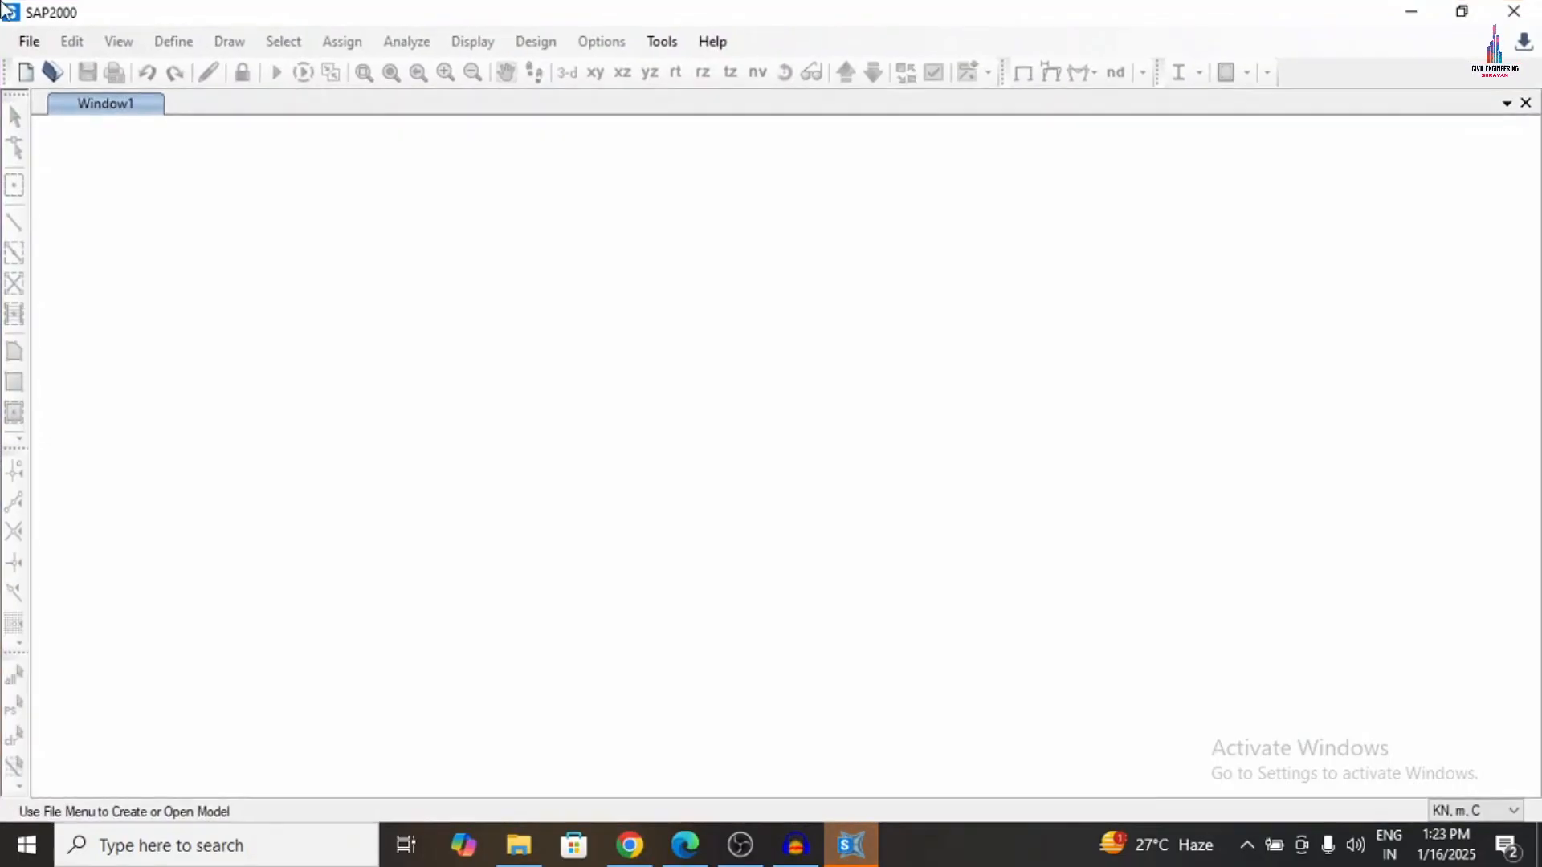
{"action": "left_click", "coordinate": [29, 41]}
{"action": "left_click", "coordinate": [71, 79]}
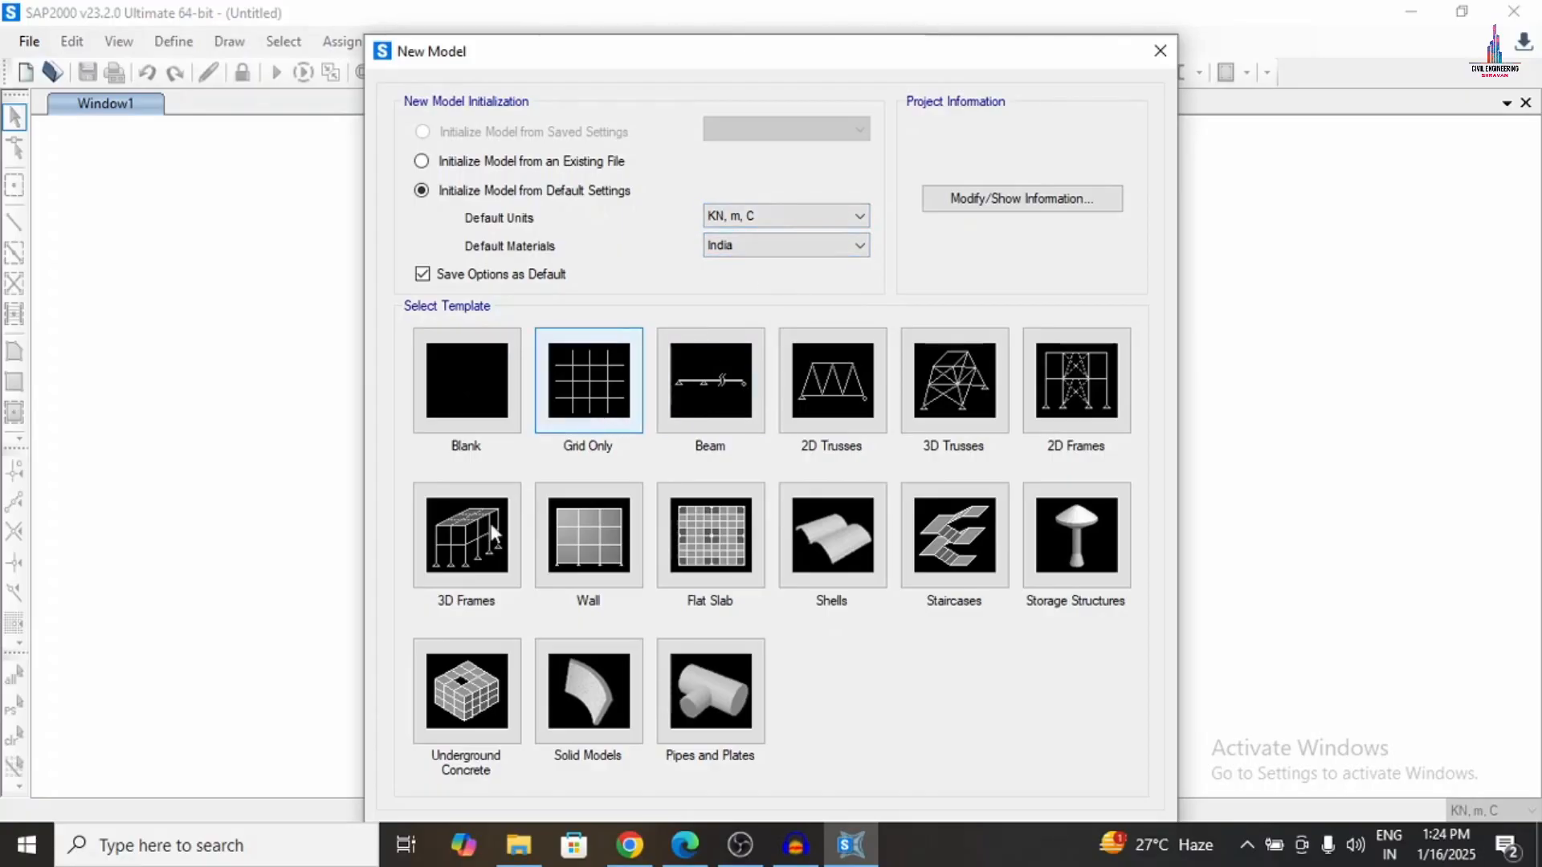
Choose the 3D Frames template with 12 stories of 3 m height and 9 bays of 3 m width in both X and Y.
{"action": "left_click", "coordinate": [459, 548]}
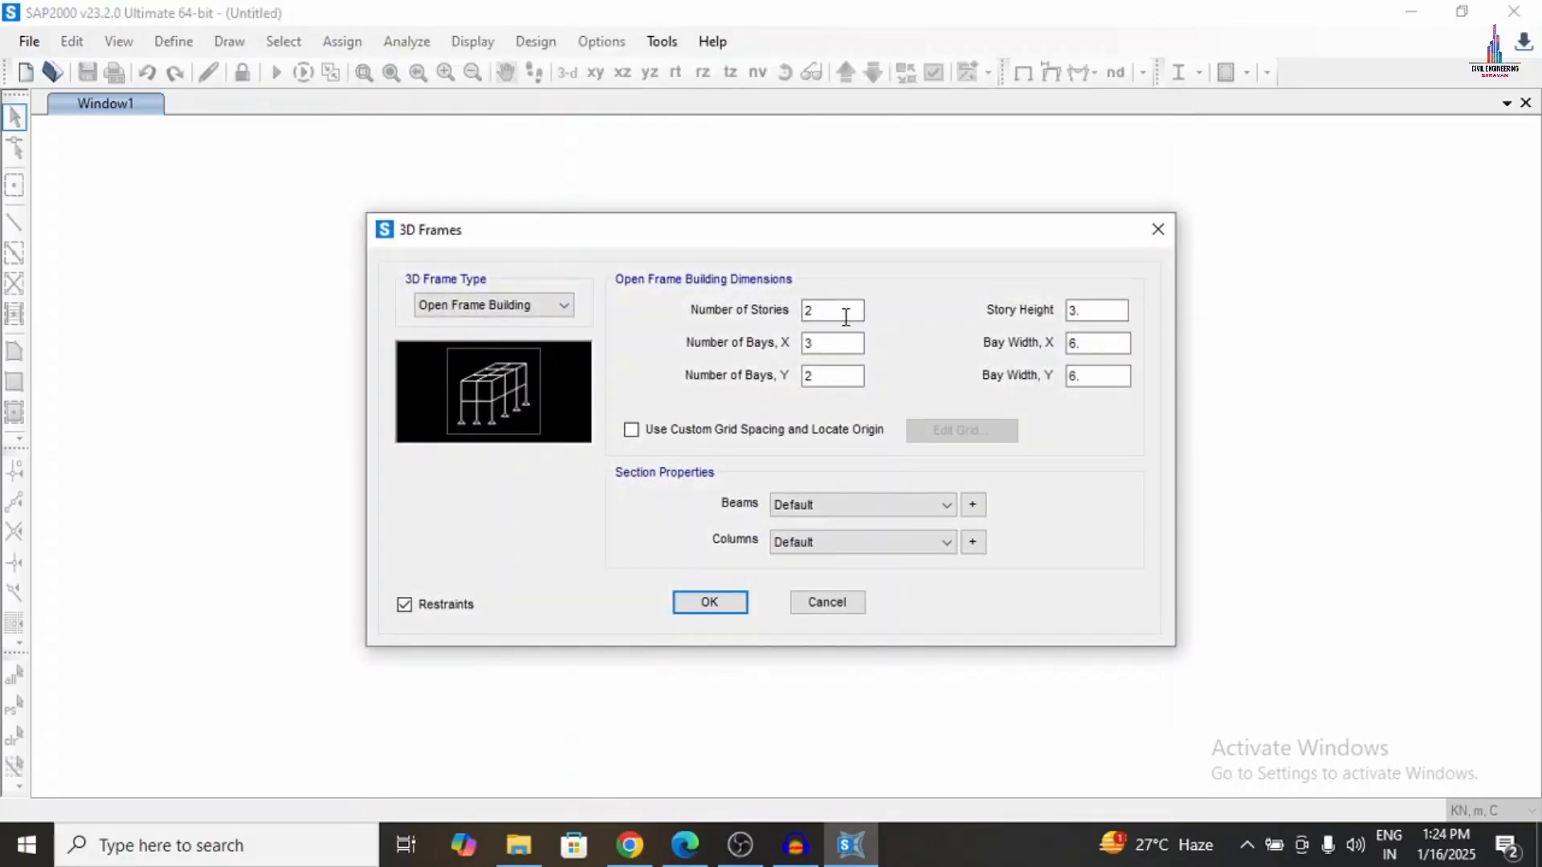
{"action": "double_click", "coordinate": [840, 310]}
{"action": "type", "text": "12"}
{"action": "key", "text": "Tab"}
{"action": "type", "text": "3"}
{"action": "key", "text": "Tab"}
{"action": "type", "text": "9"}
{"action": "key", "text": "Tab"}
{"action": "type", "text": "3"}
{"action": "key", "text": "Tab"}
{"action": "type", "text": "9"}
{"action": "key", "text": "Tab"}
{"action": "type", "text": "3"}
Start a new rectangular concrete frame section from the template's beam section properties.
{"action": "left_click", "coordinate": [972, 504]}
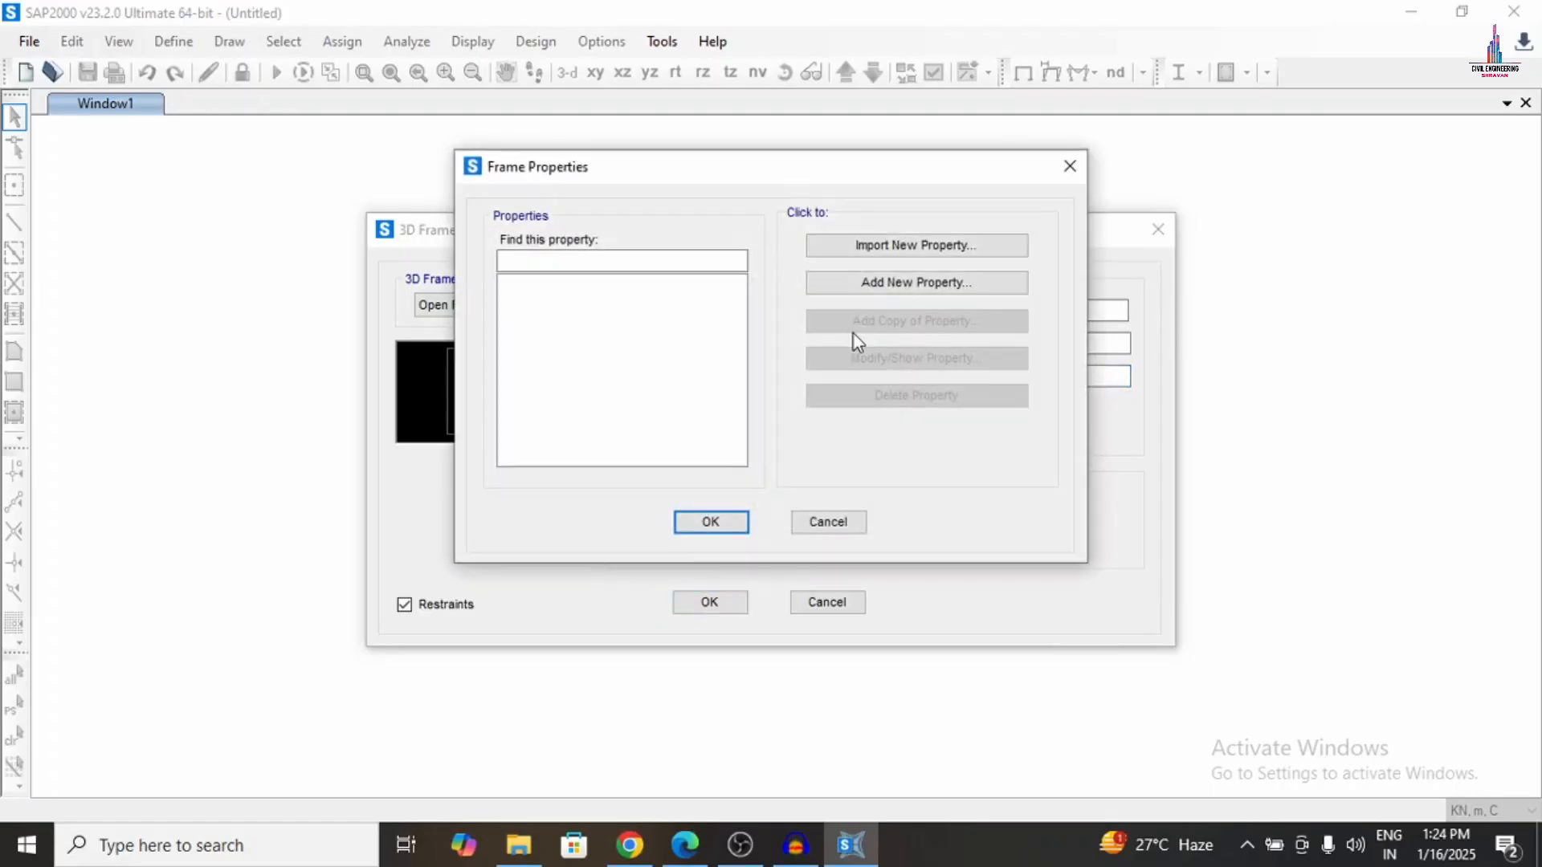
{"action": "left_click", "coordinate": [931, 288]}
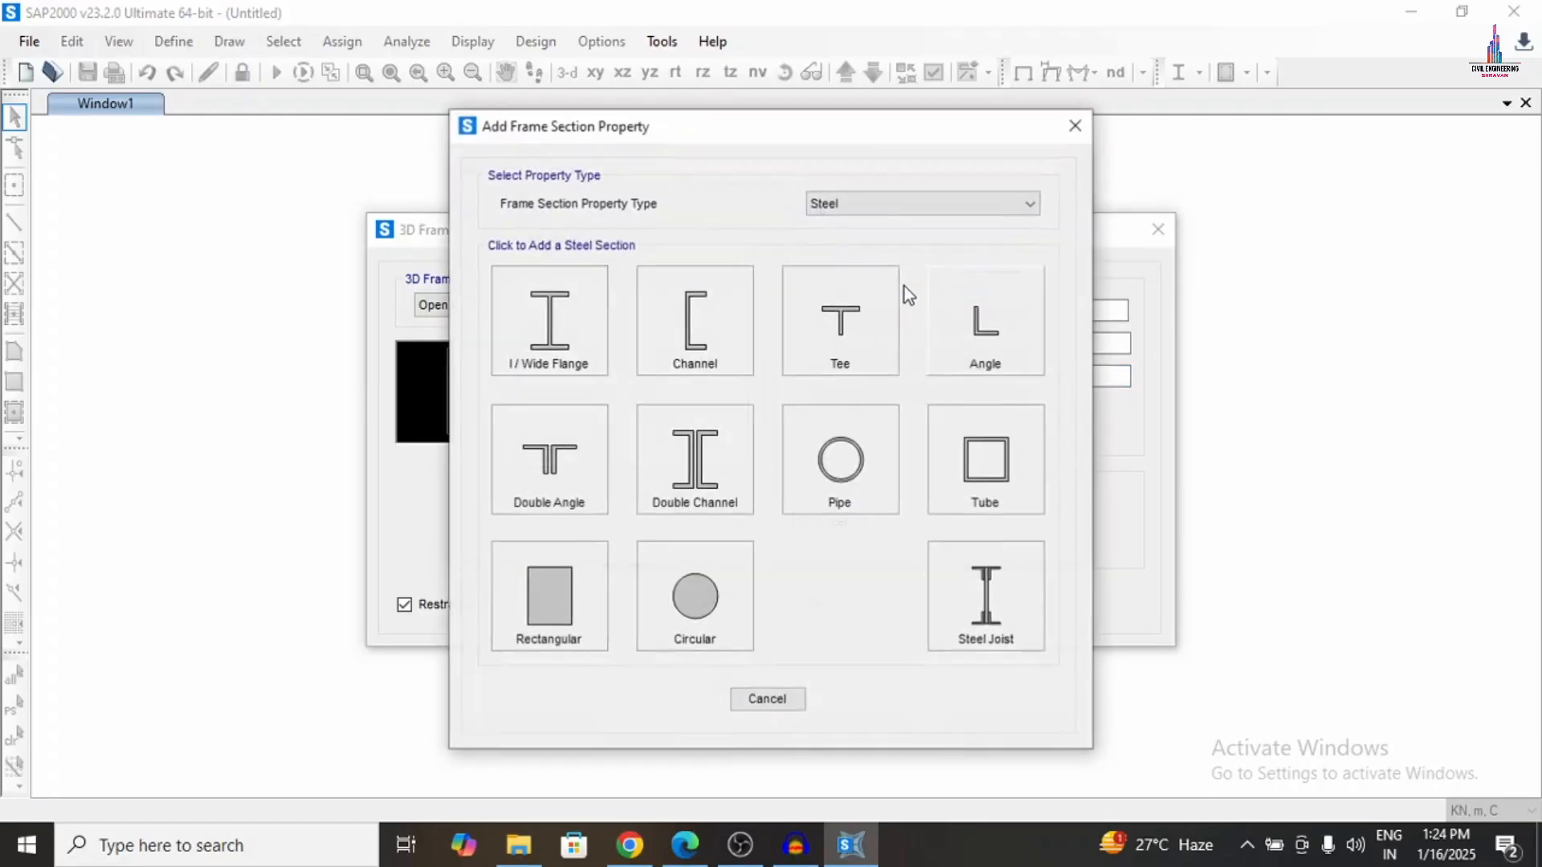
{"action": "left_click", "coordinate": [858, 211]}
{"action": "left_click", "coordinate": [822, 253]}
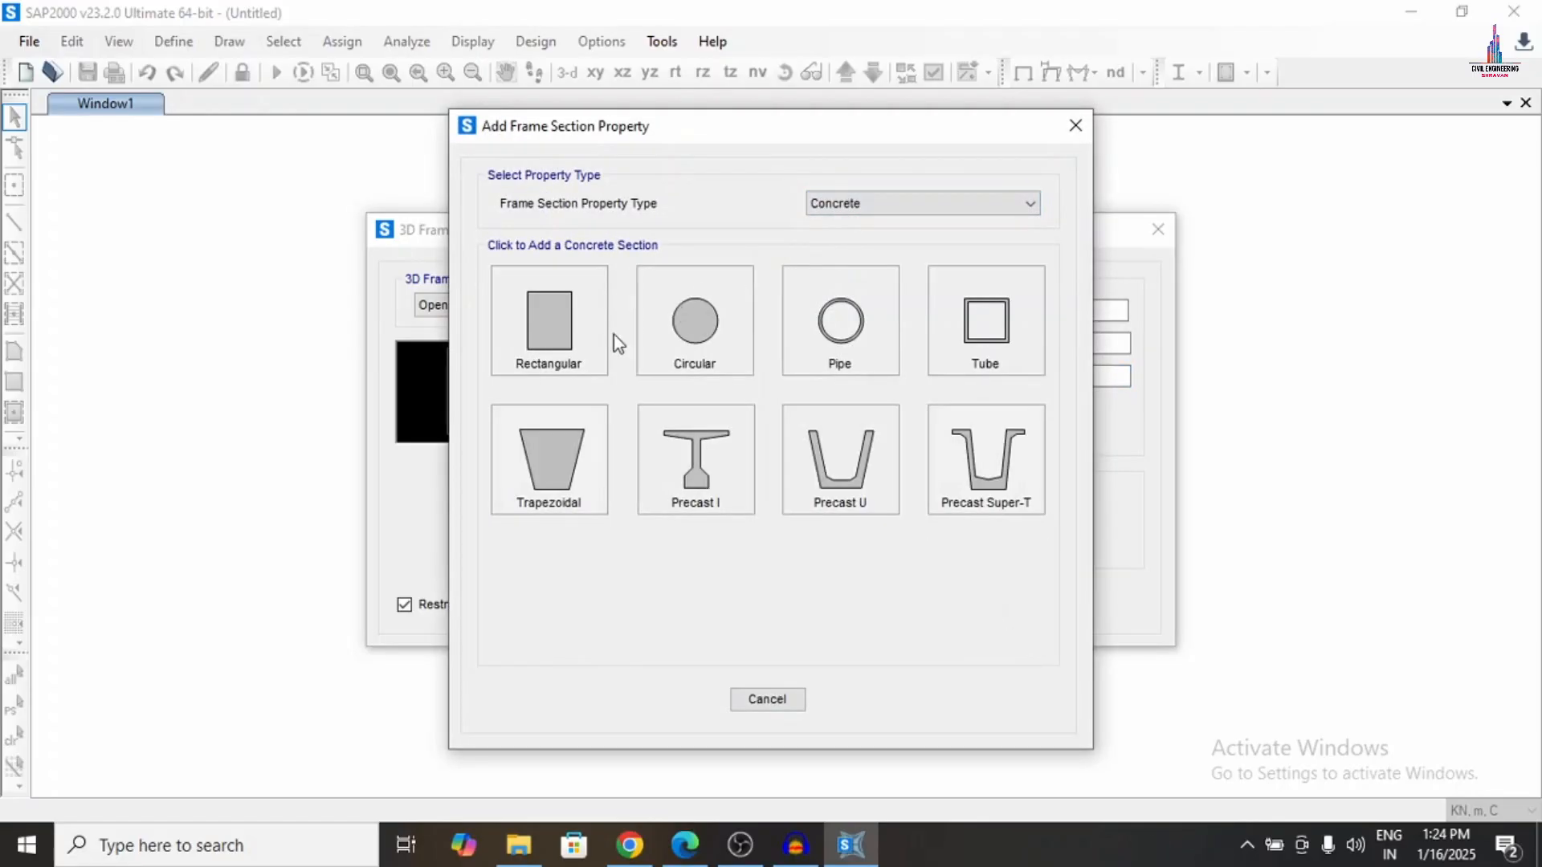
{"action": "left_click", "coordinate": [586, 341]}
Name the section C, set its depth and width to 0.69 m and keep M30 as its material.
{"action": "left_click_drag", "start_coordinate": [681, 213], "coordinate": [595, 228]}
{"action": "type", "text": "C"}
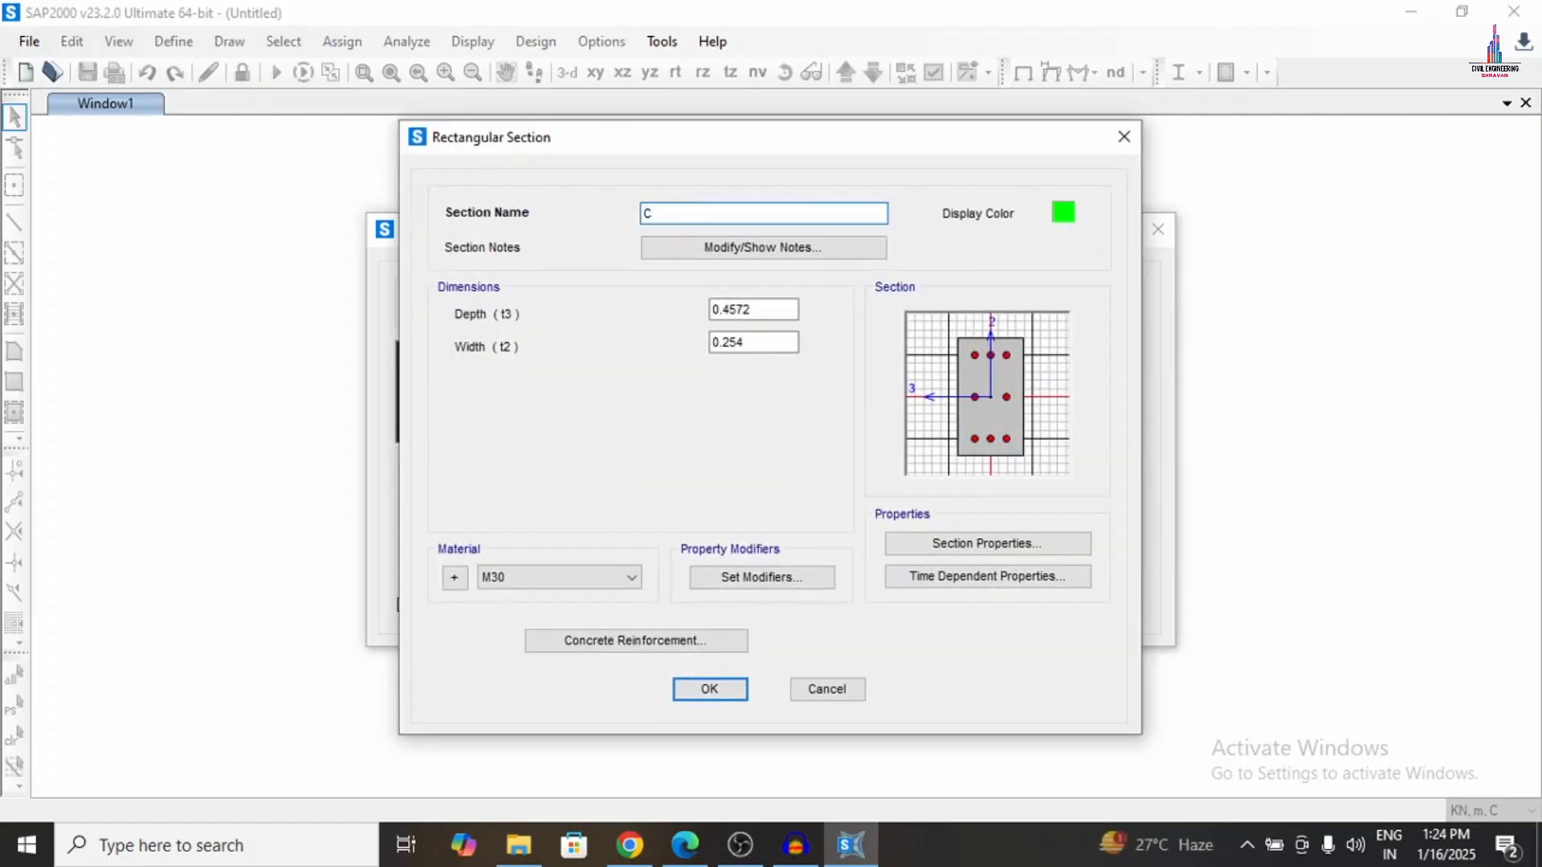
{"action": "left_click_drag", "start_coordinate": [767, 310], "coordinate": [725, 318]}
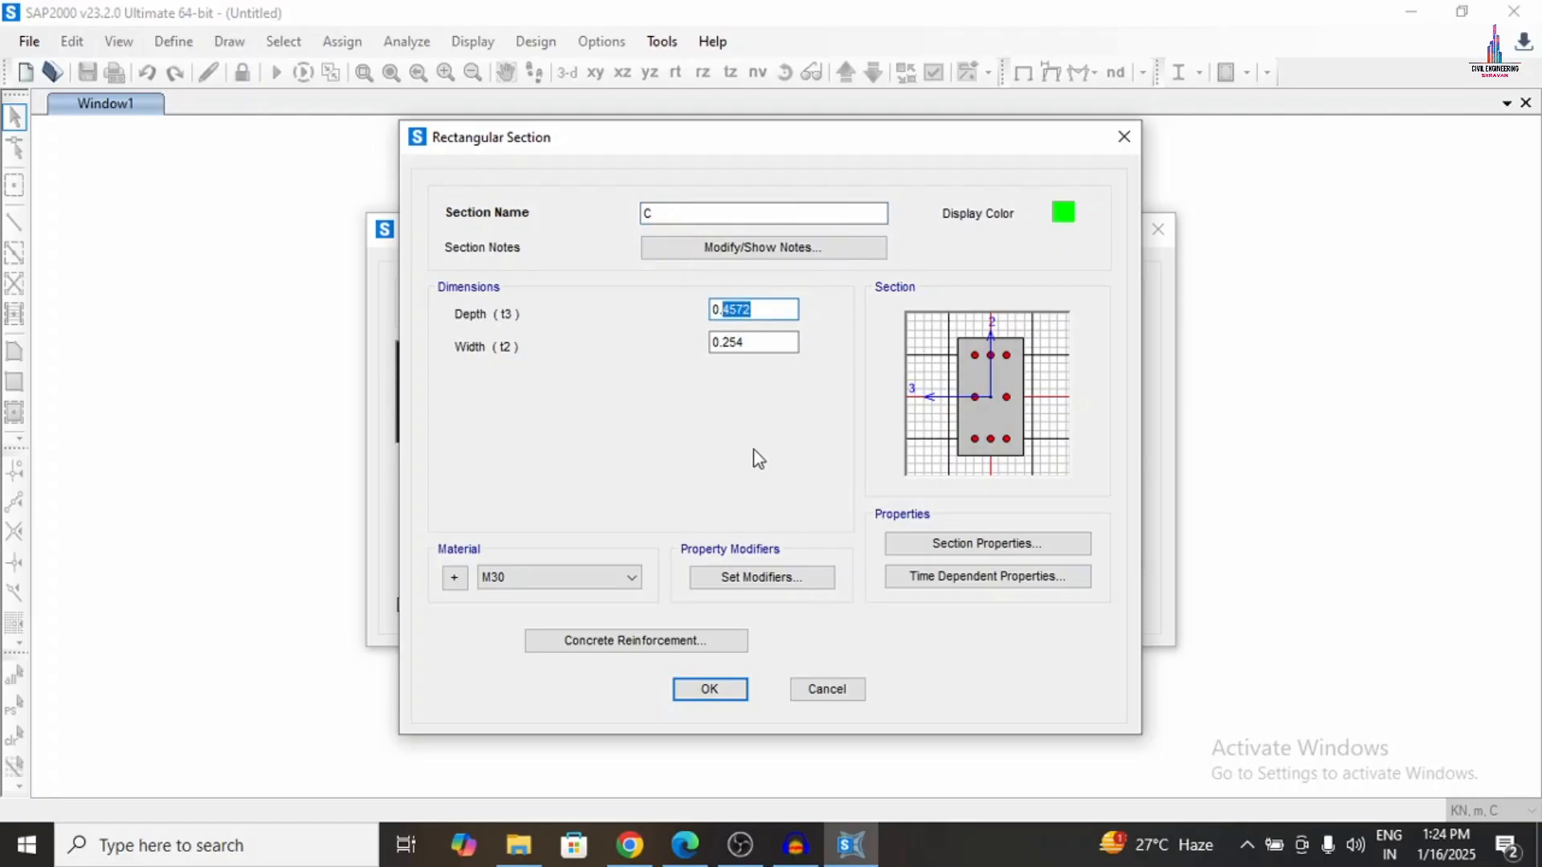
{"action": "type", "text": "69"}
{"action": "key", "text": "Tab"}
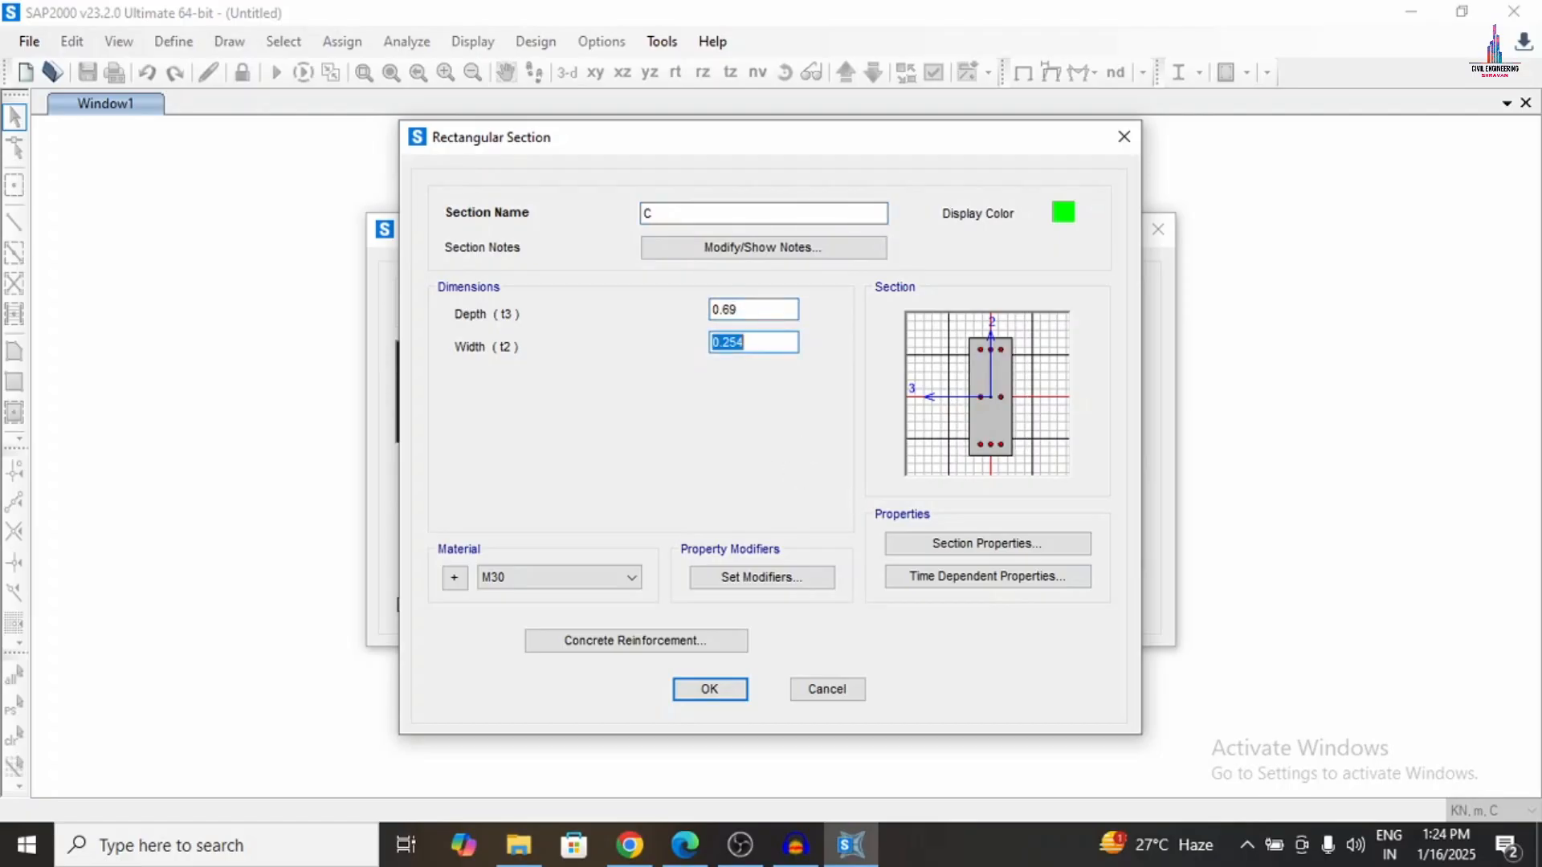
{"action": "type", "text": "0.69"}
{"action": "left_click", "coordinate": [580, 580]}
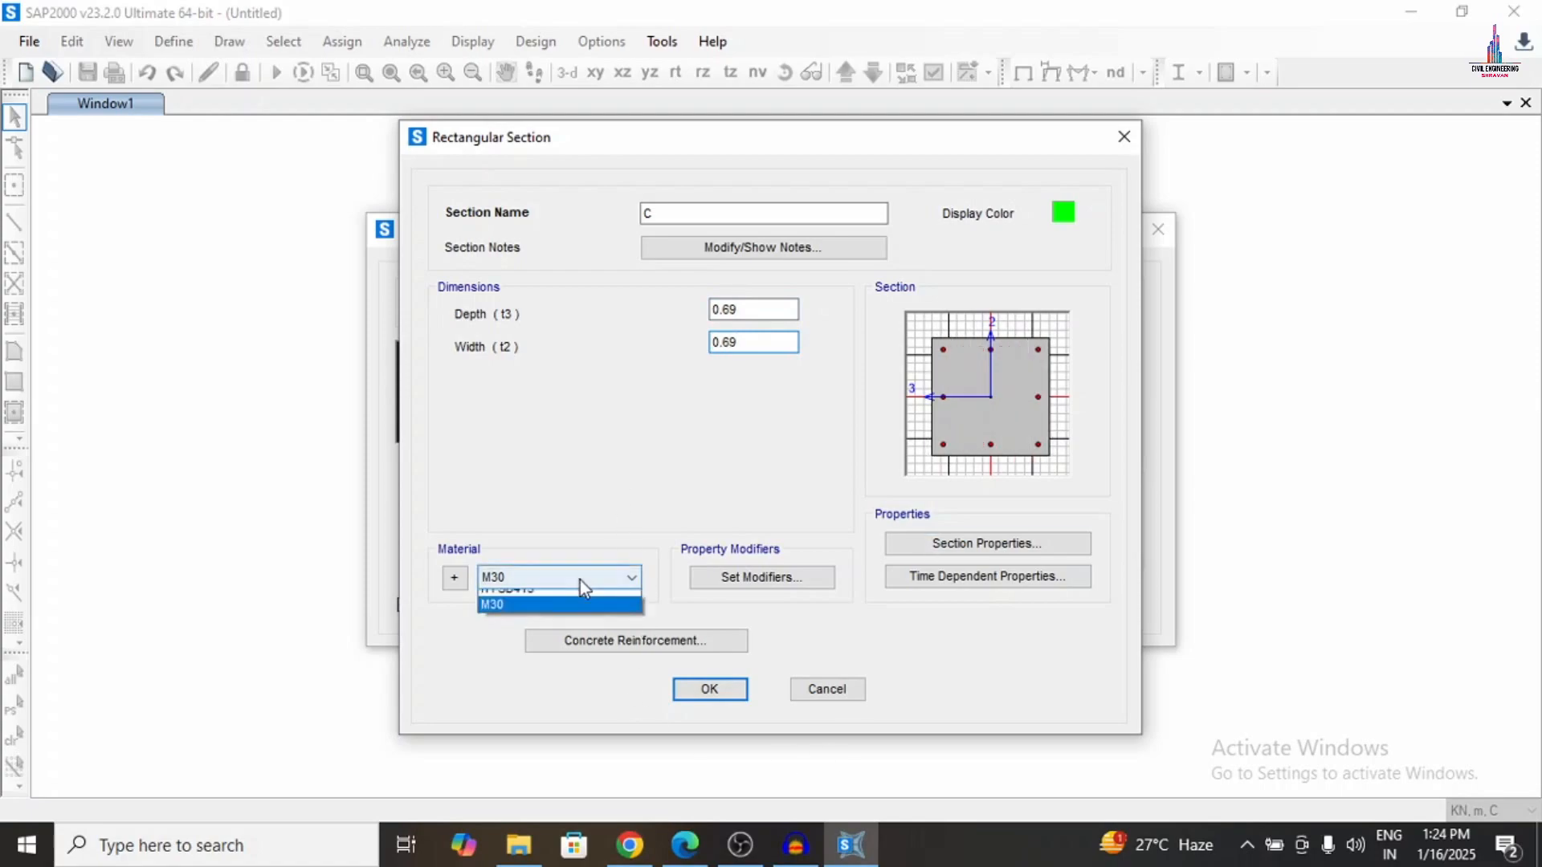
{"action": "left_click", "coordinate": [579, 580]}
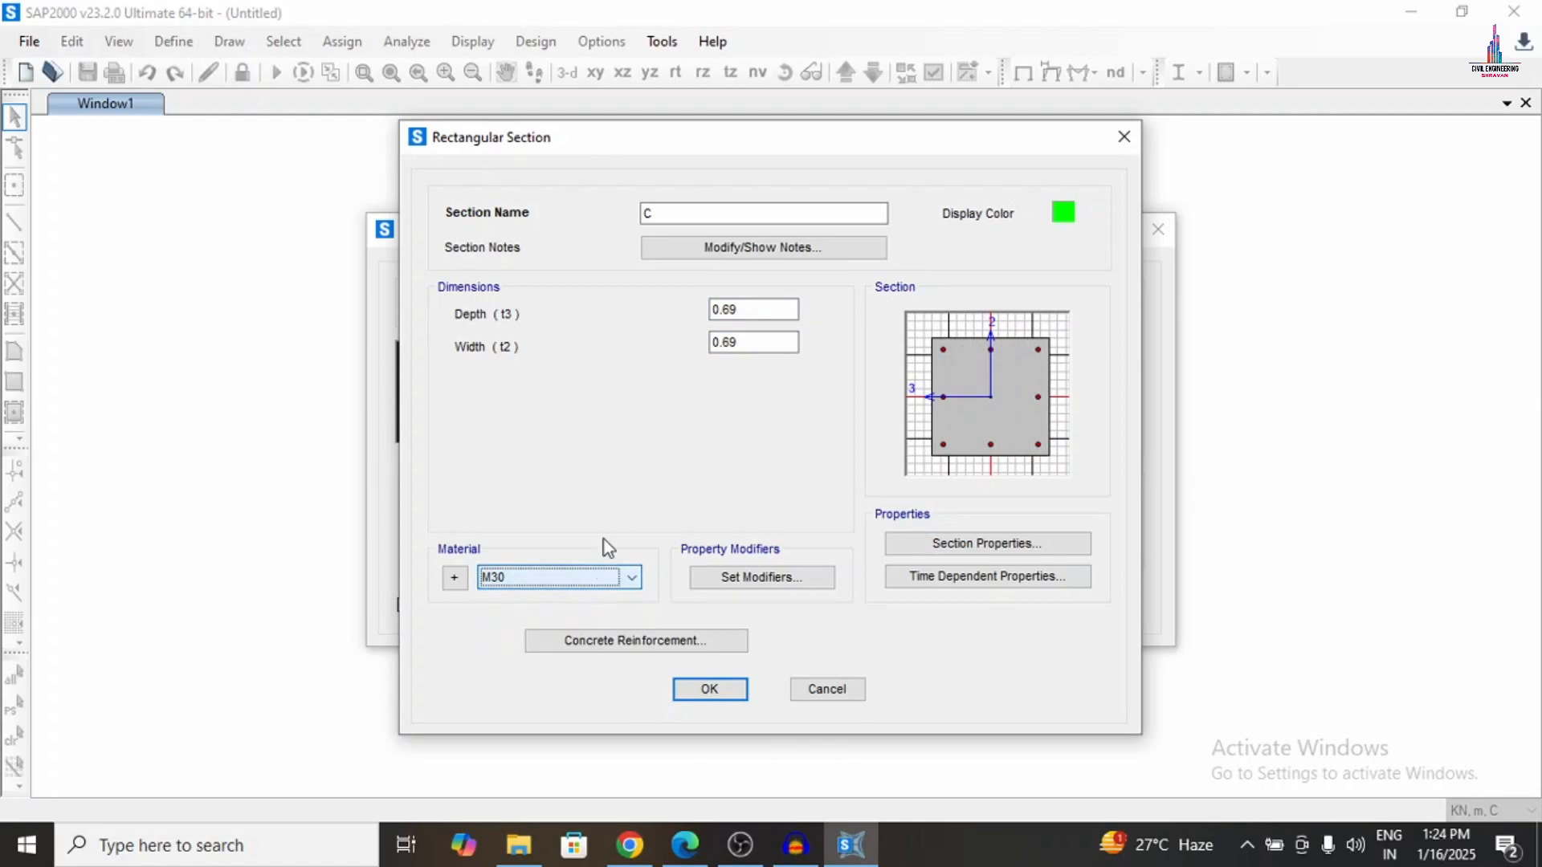
From section C's concrete reinforcement data, add a new rebar material with region India, standard Indian and HYSD Grade 500.
{"action": "left_click", "coordinate": [635, 641]}
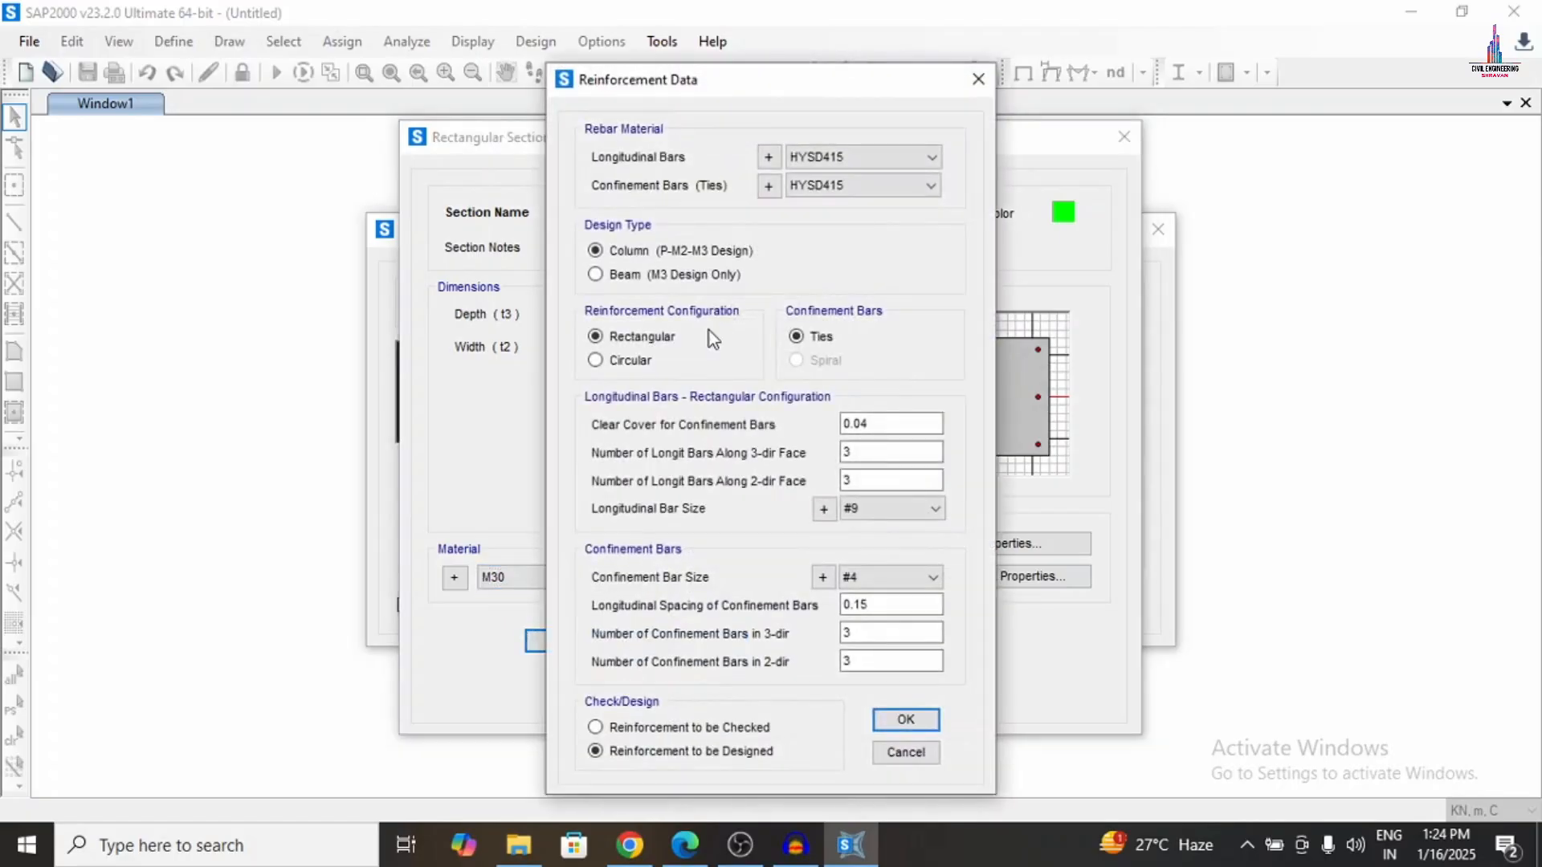
{"action": "left_click", "coordinate": [768, 157]}
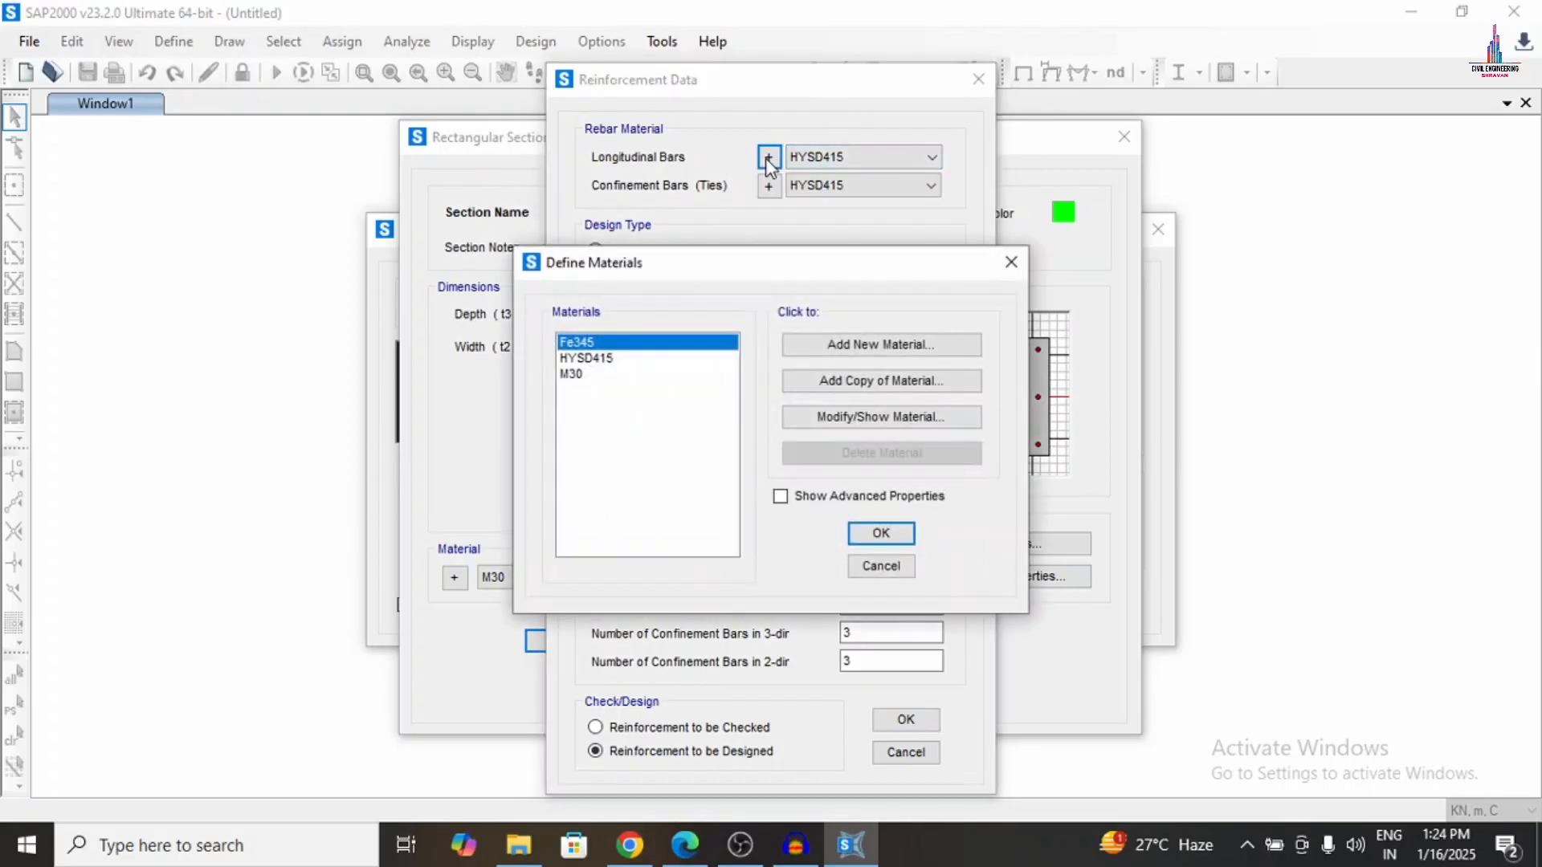
{"action": "left_click", "coordinate": [864, 346]}
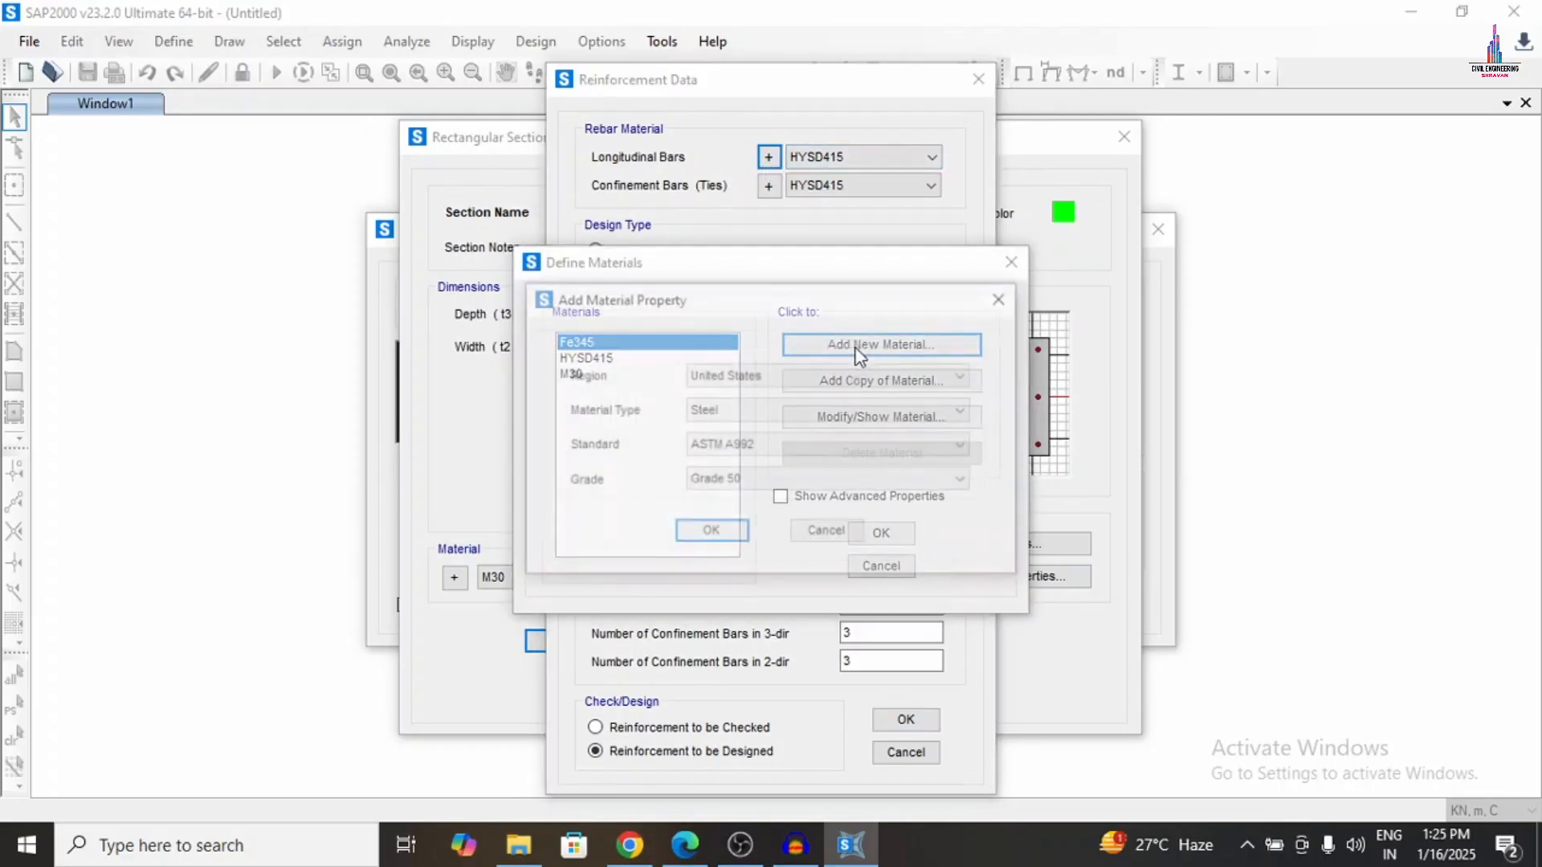
{"action": "left_click", "coordinate": [734, 376]}
{"action": "scroll", "coordinate": [727, 398], "scroll_direction": "up", "scroll_amount": 2}
{"action": "left_click", "coordinate": [717, 422]}
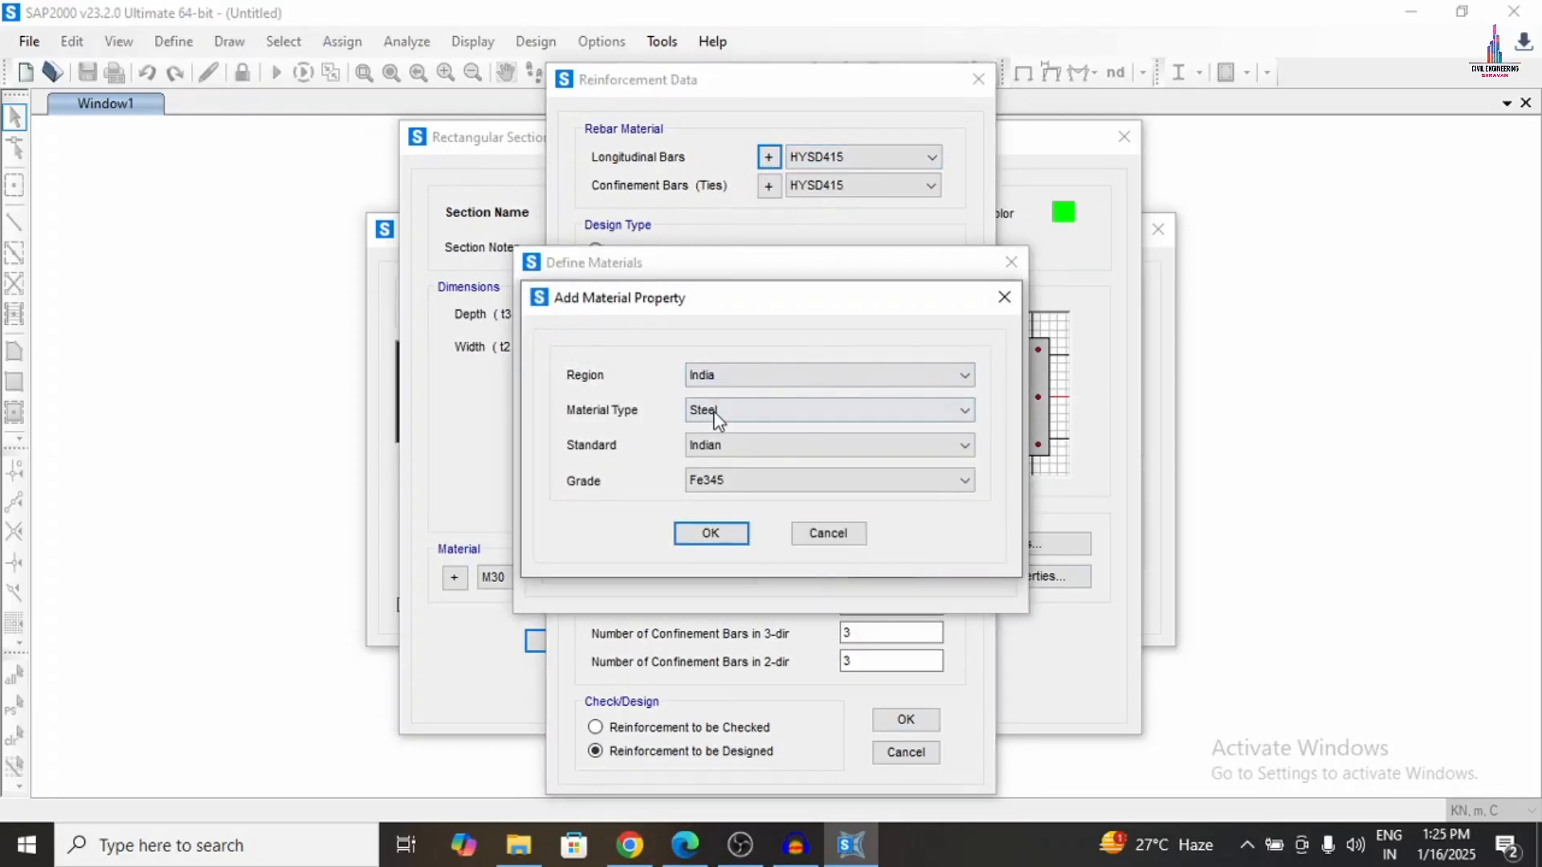
{"action": "left_click", "coordinate": [717, 412]}
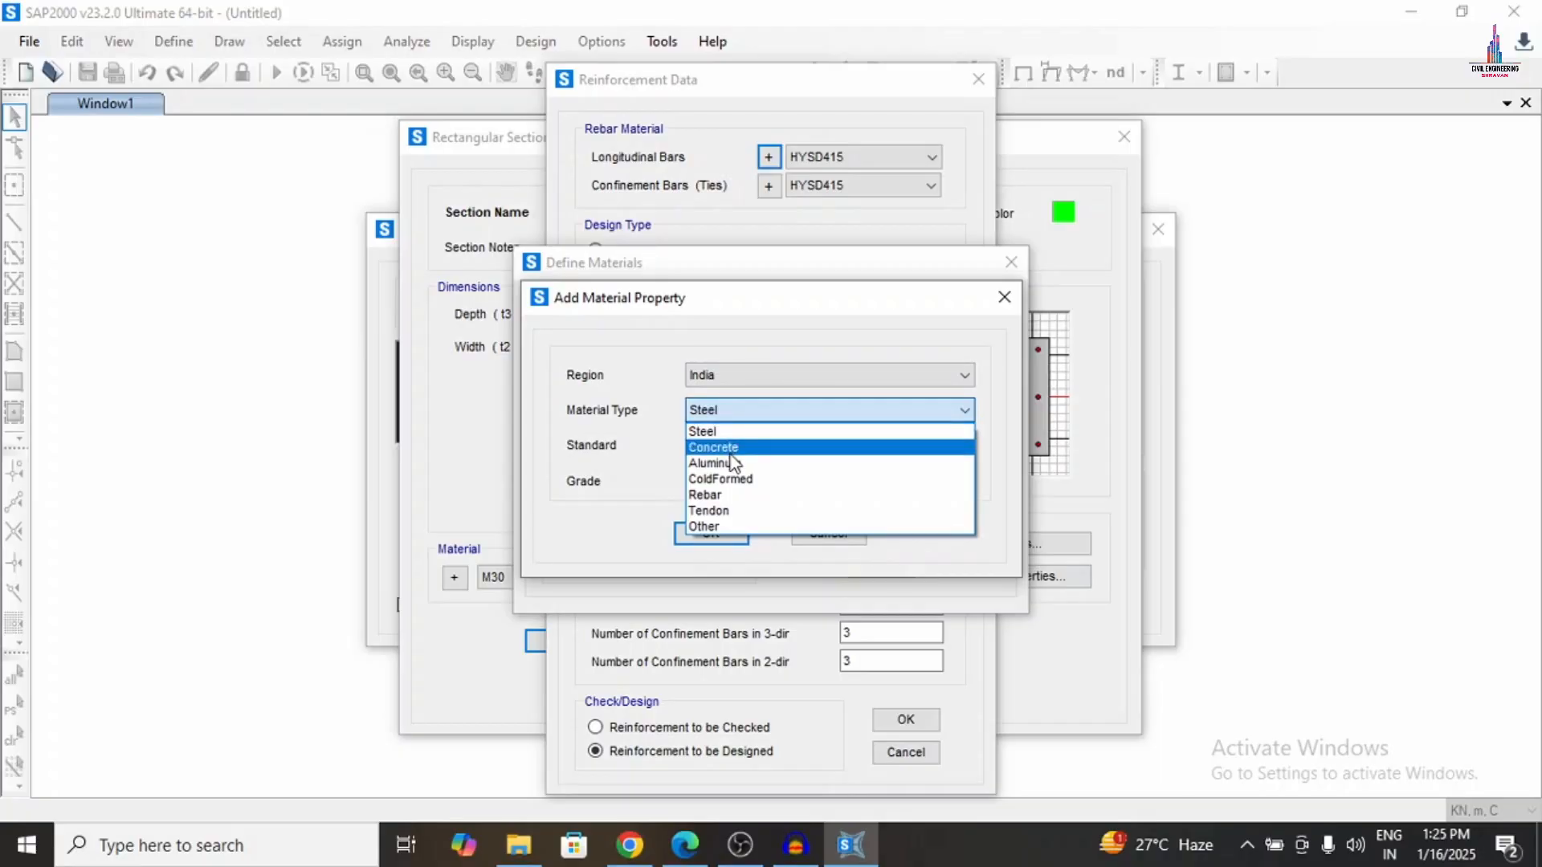
{"action": "left_click", "coordinate": [740, 494]}
{"action": "left_click", "coordinate": [751, 486]}
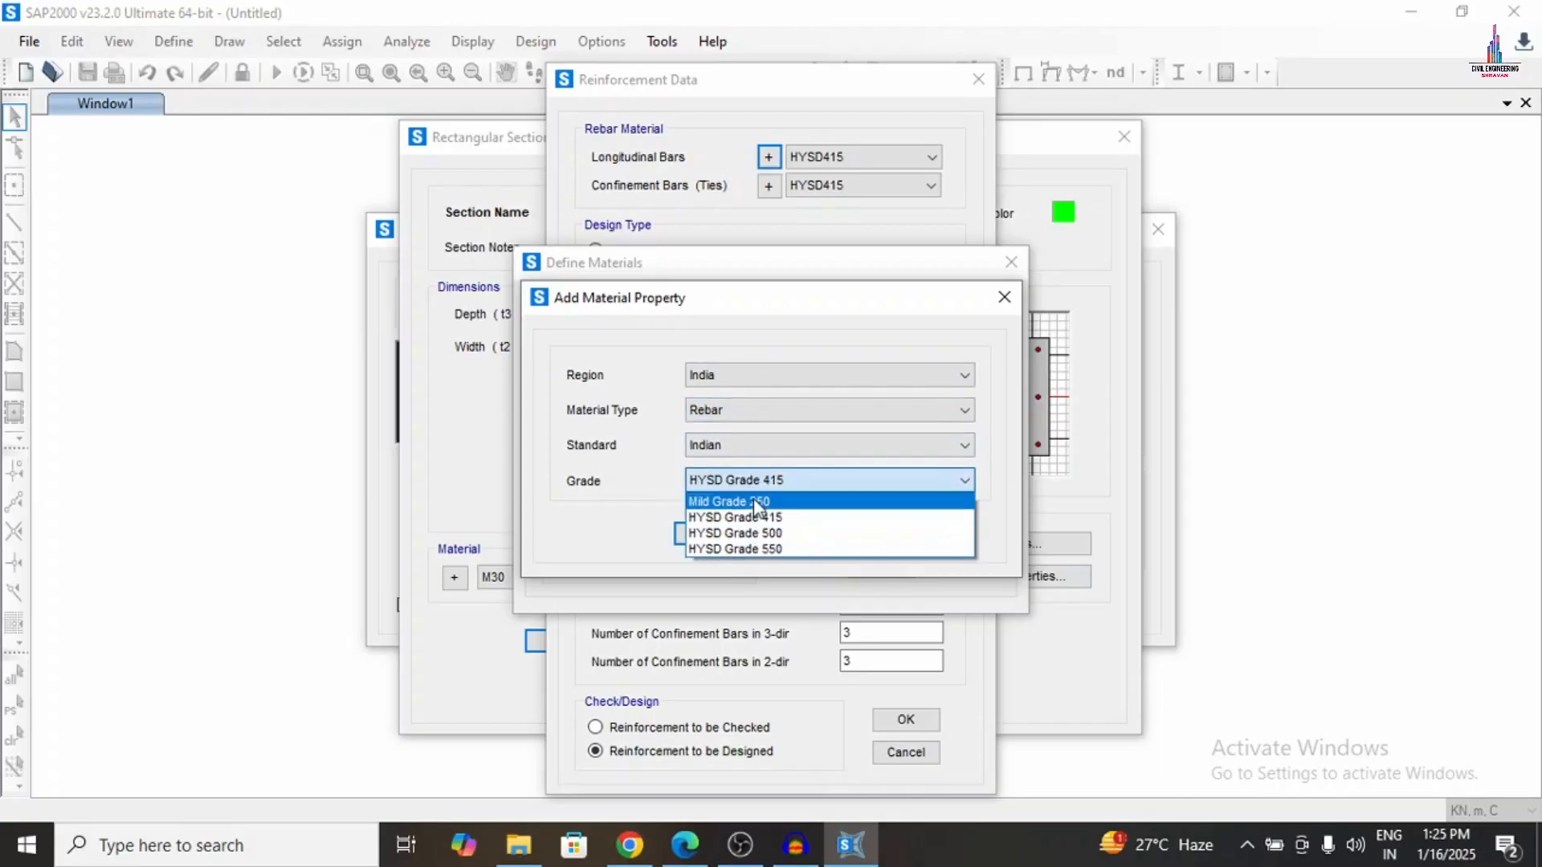
{"action": "left_click", "coordinate": [758, 527]}
{"action": "left_click", "coordinate": [710, 533]}
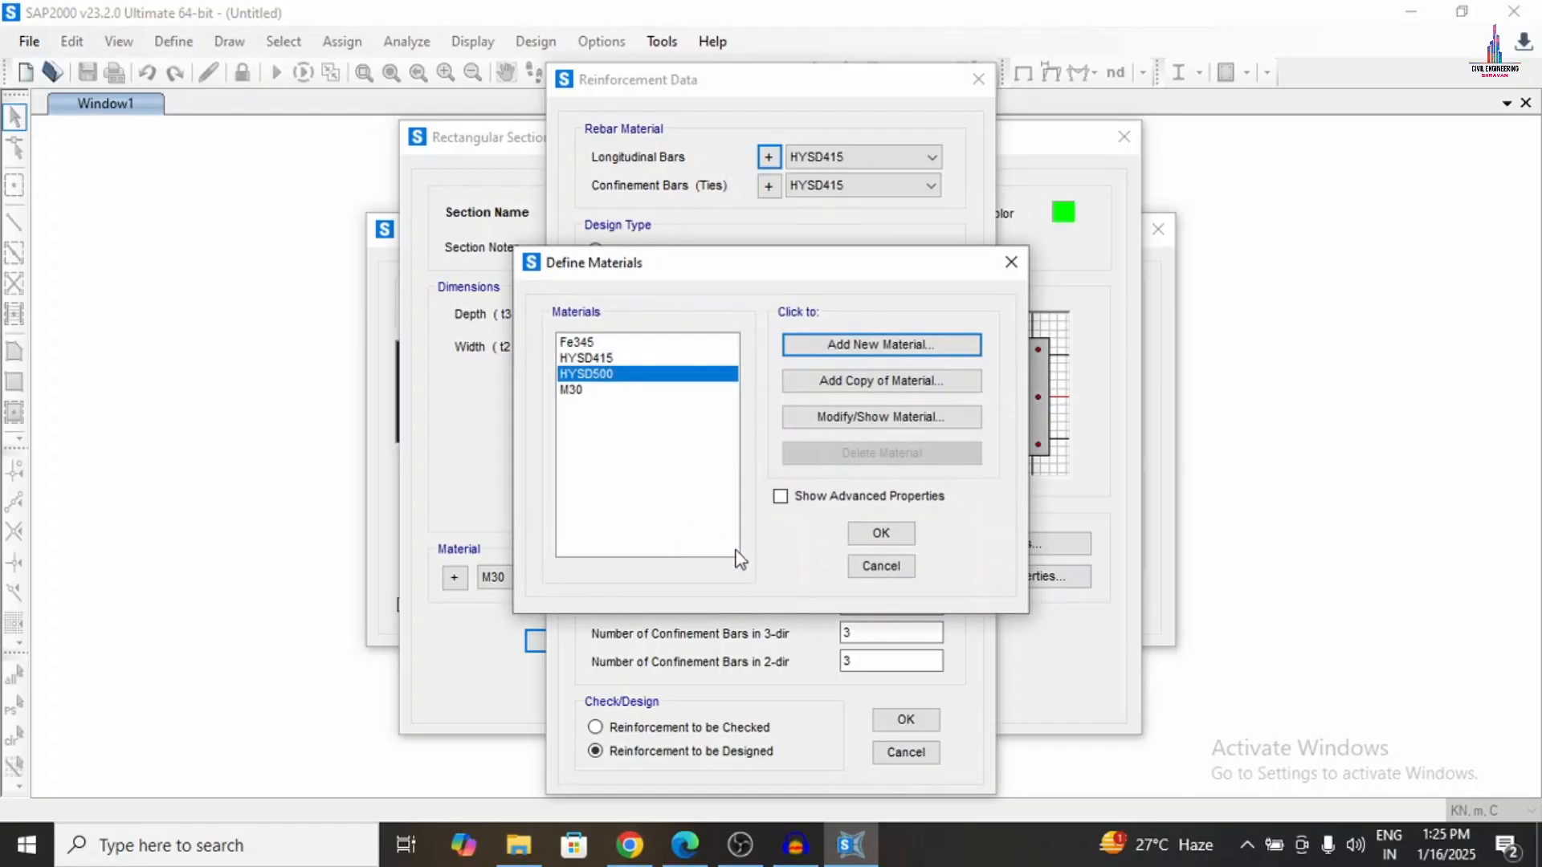
Add a second Indian rebar material of HYSD Grade 500 and accept the material definitions.
{"action": "left_click", "coordinate": [878, 344]}
{"action": "left_click", "coordinate": [770, 410]}
{"action": "left_click", "coordinate": [744, 496]}
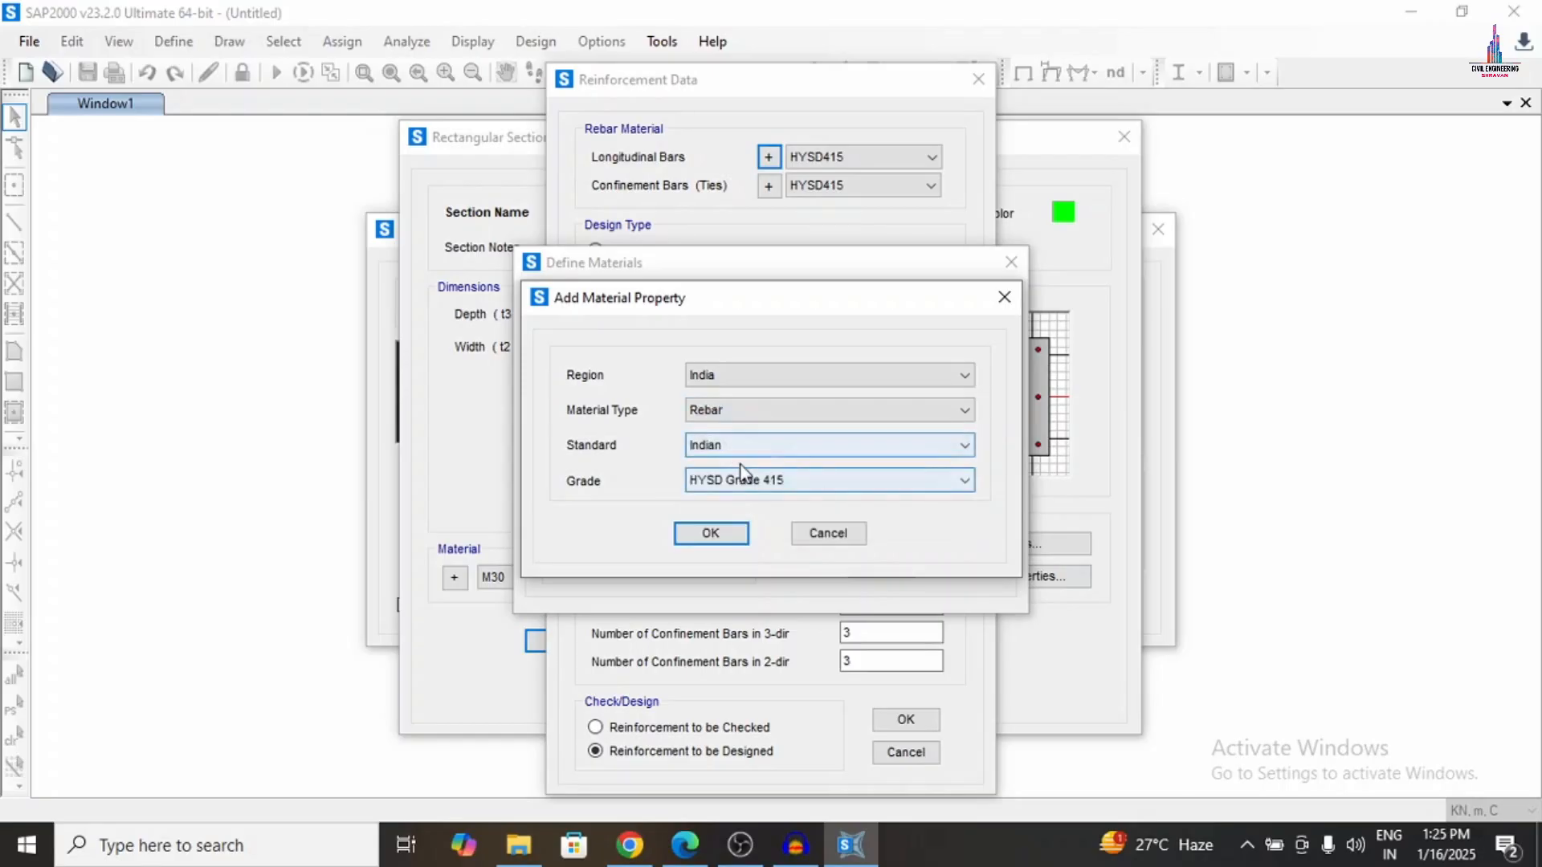
{"action": "left_click", "coordinate": [750, 480]}
{"action": "left_click", "coordinate": [759, 533]}
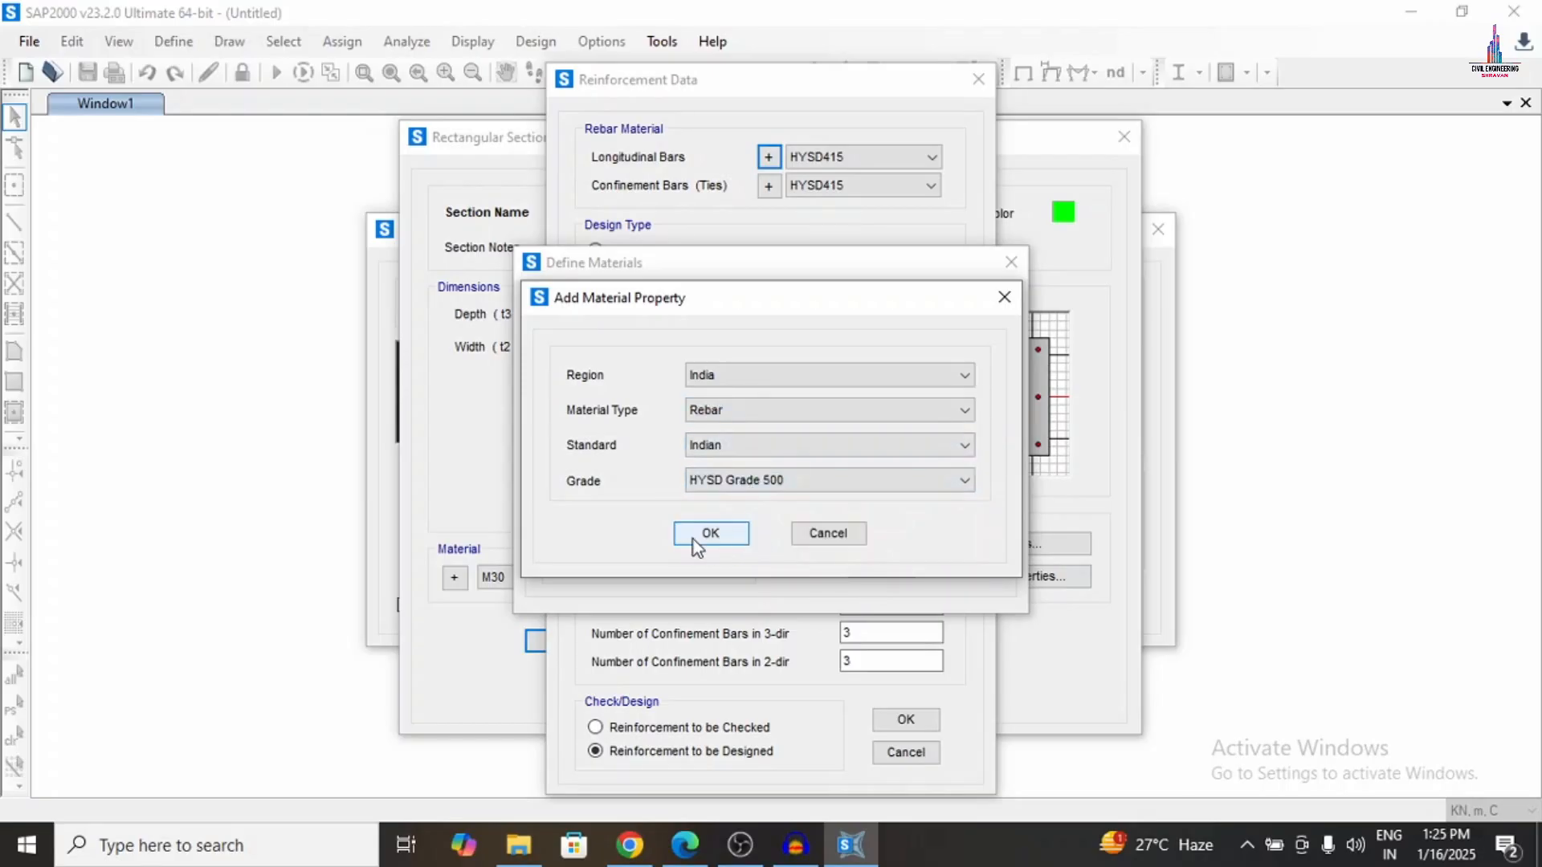
{"action": "left_click", "coordinate": [695, 536]}
{"action": "left_click", "coordinate": [881, 534]}
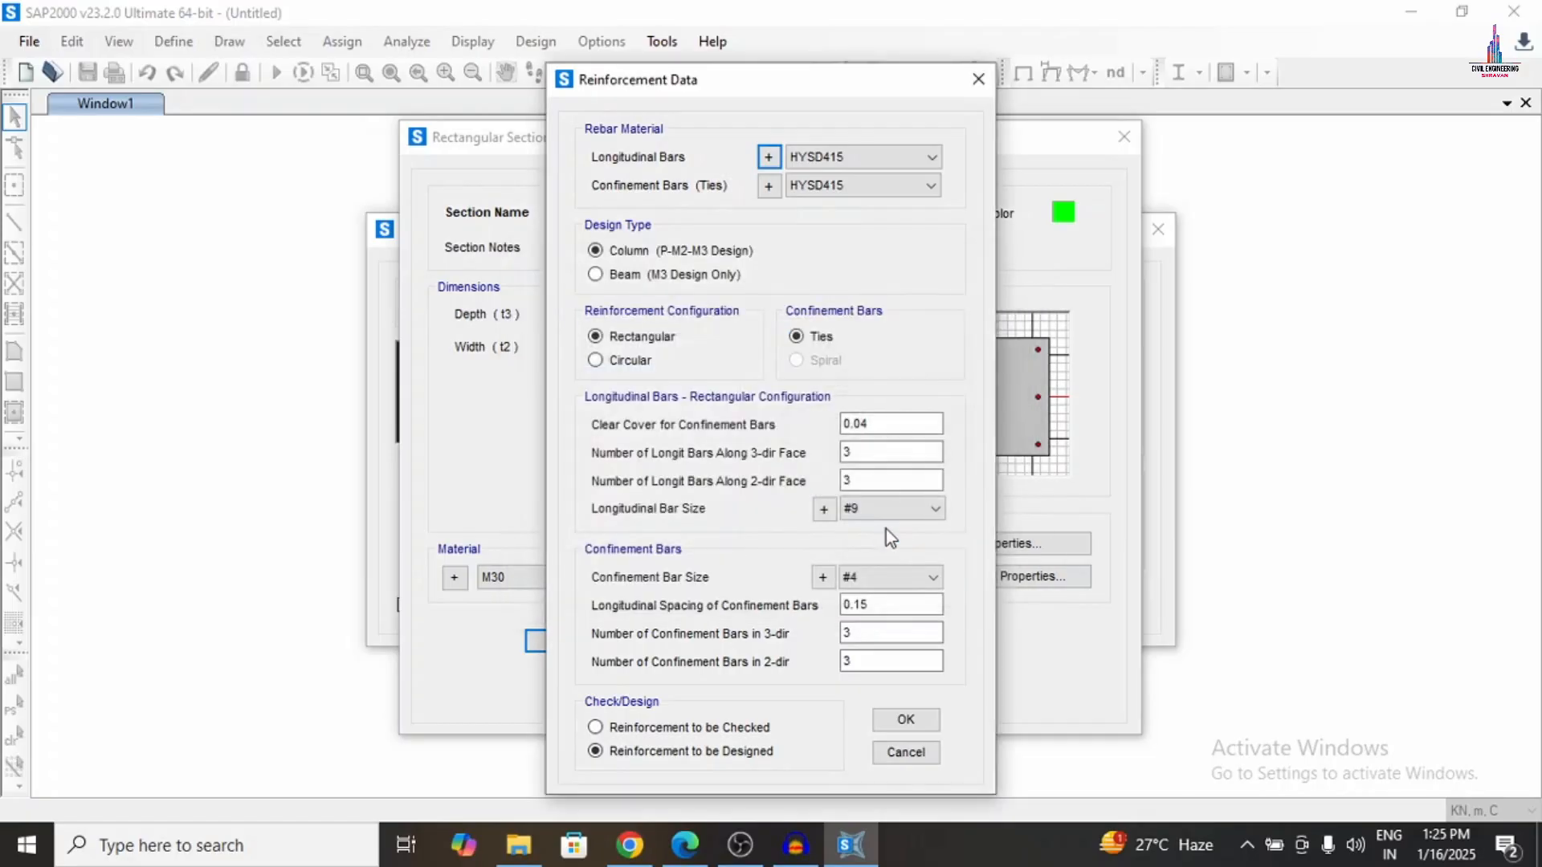
Assign HYSD500 as the rebar material for section C's longitudinal bars and confinement ties.
{"action": "left_click", "coordinate": [835, 156]}
{"action": "left_click", "coordinate": [816, 195]}
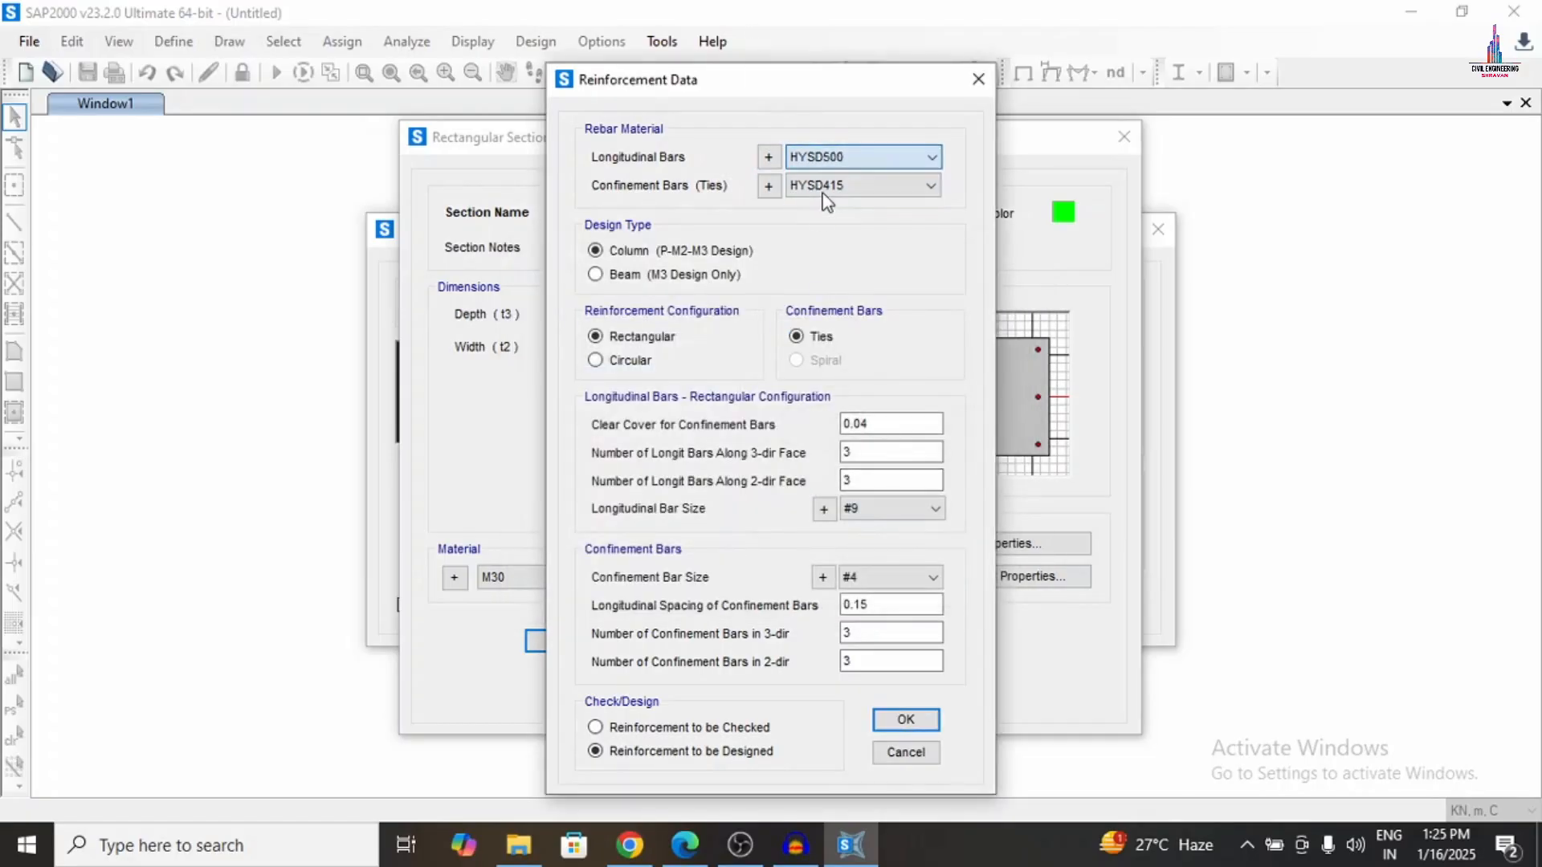
{"action": "left_click", "coordinate": [835, 185]}
{"action": "left_click", "coordinate": [832, 222]}
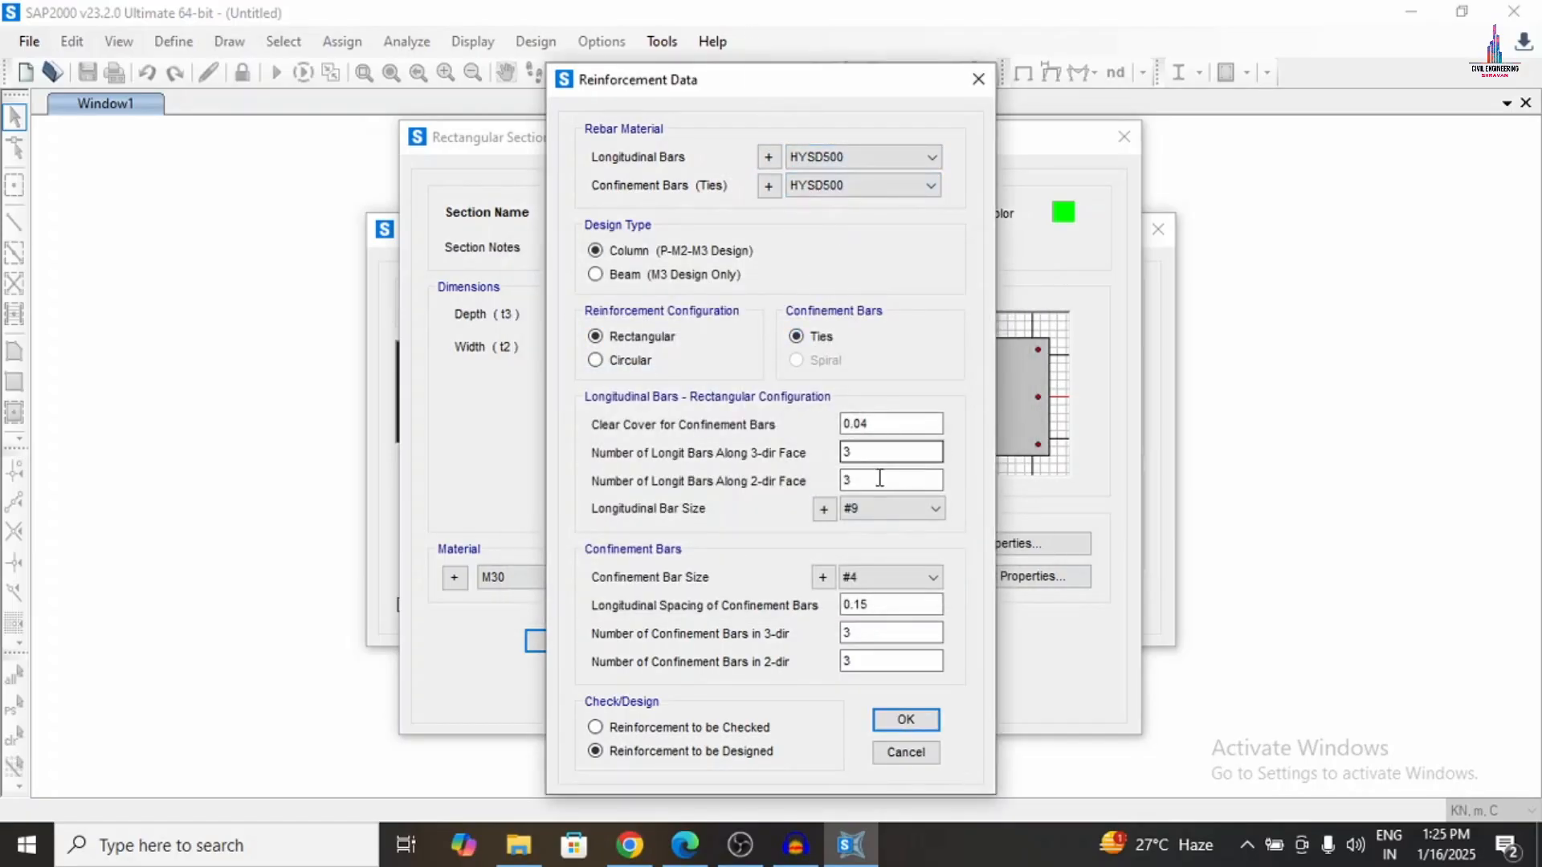
Set section C's longitudinal bars to 20d with 5 along each face and its confinement bars to 10d, and accept the section.
{"action": "left_click", "coordinate": [853, 509]}
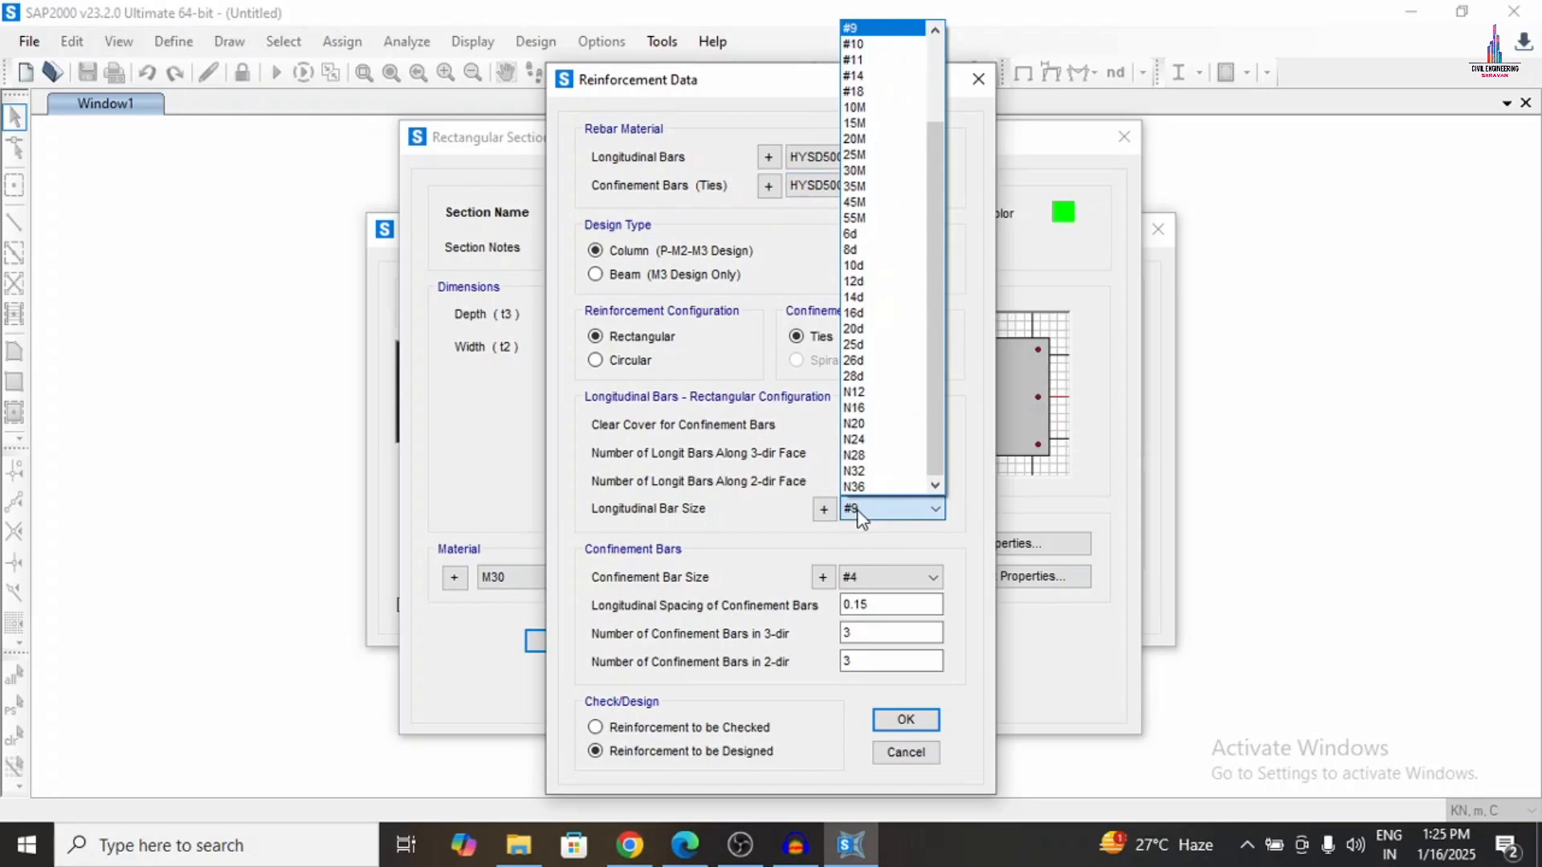
{"action": "left_click", "coordinate": [857, 328]}
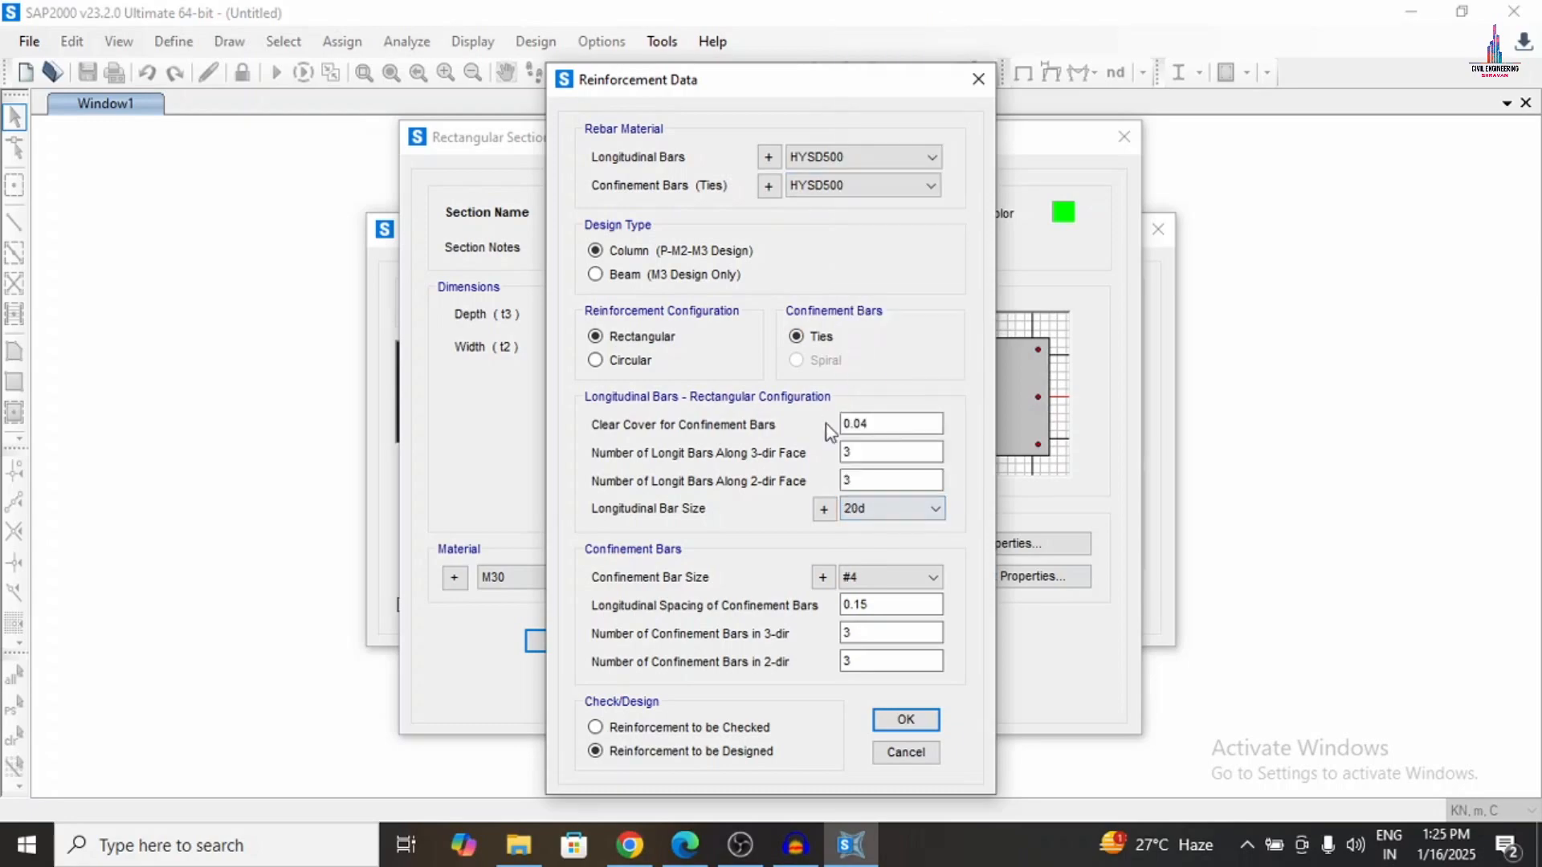
{"action": "left_click", "coordinate": [885, 578]}
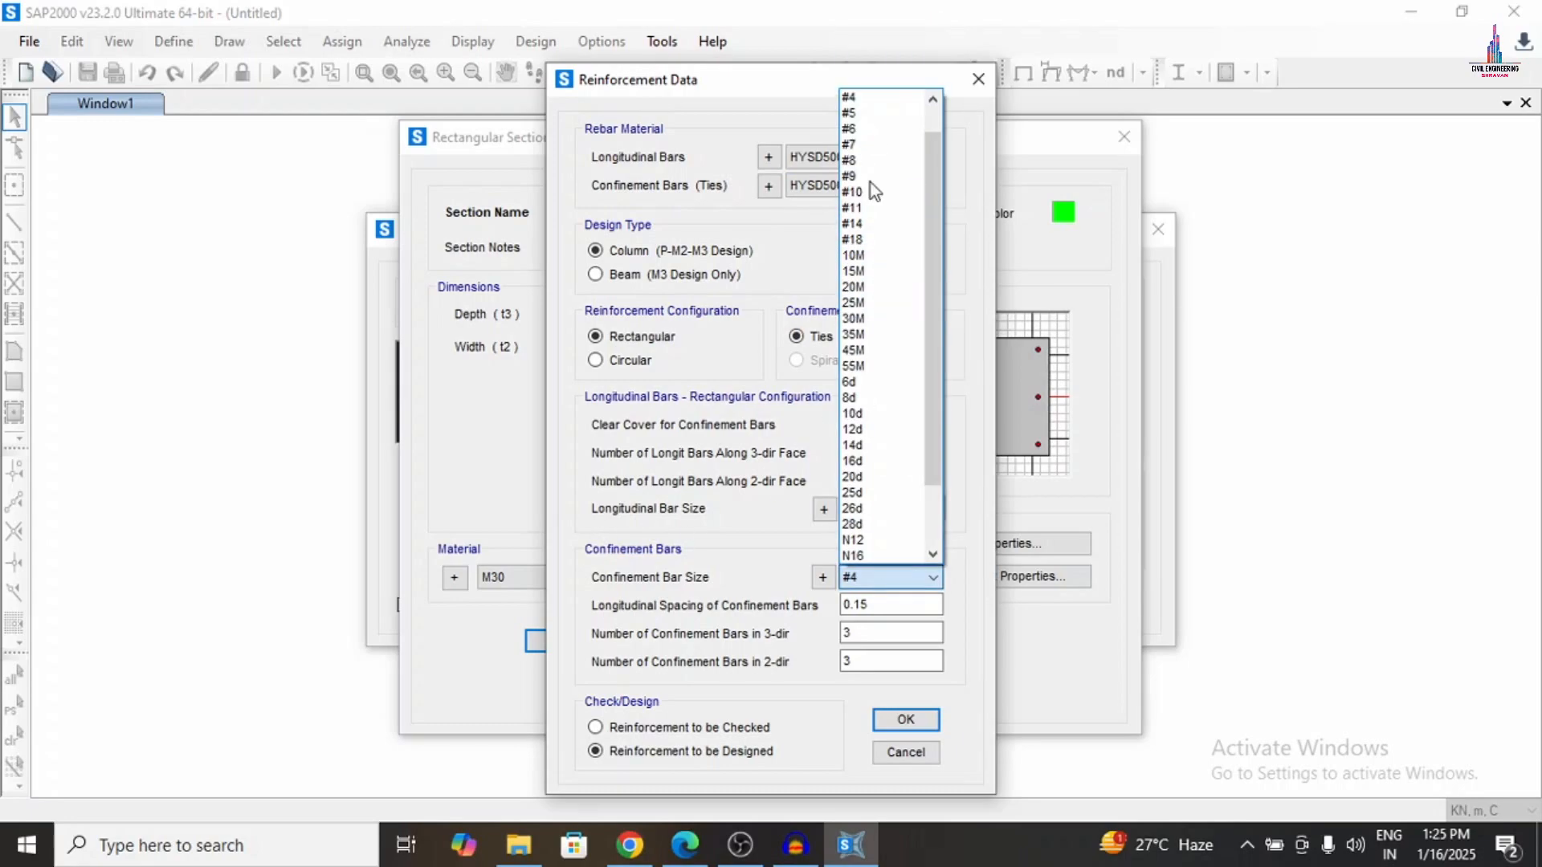
{"action": "left_click", "coordinate": [861, 414]}
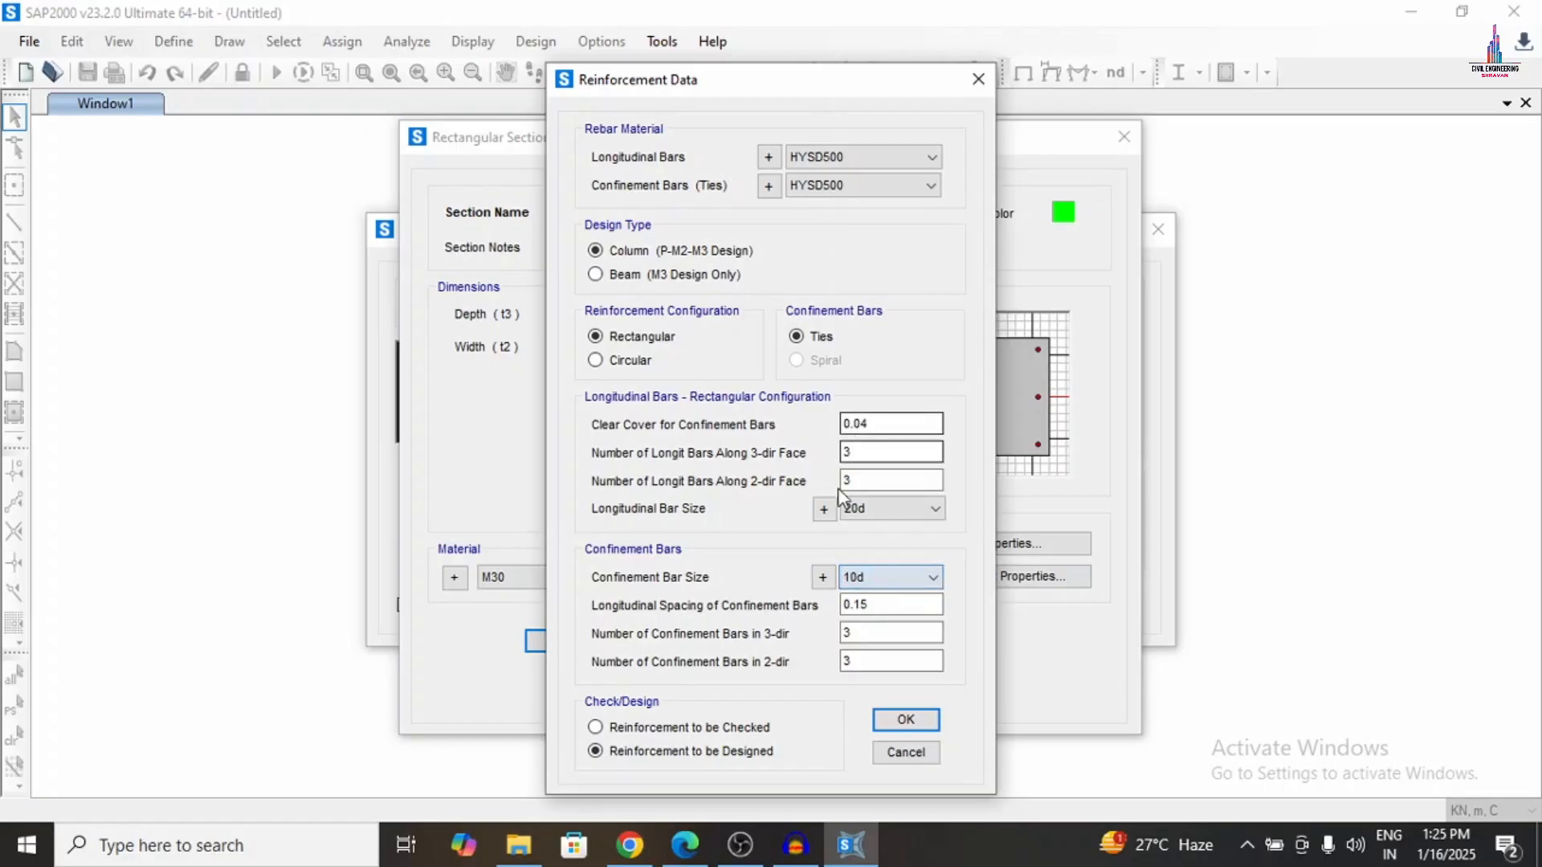
{"action": "double_click", "coordinate": [853, 452]}
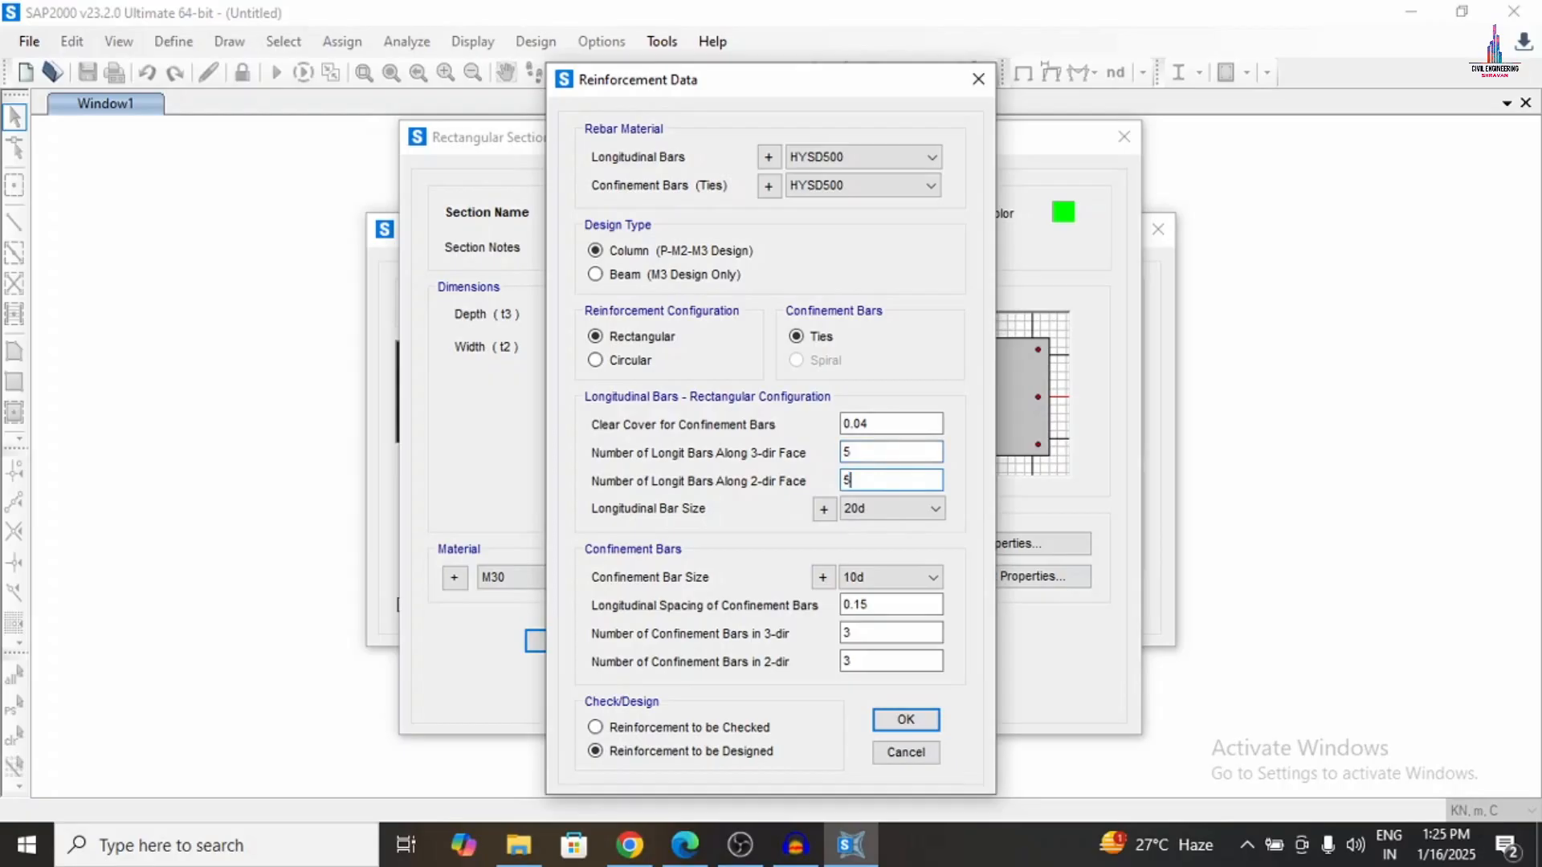
{"action": "left_click", "coordinate": [918, 719]}
{"action": "left_click", "coordinate": [687, 686]}
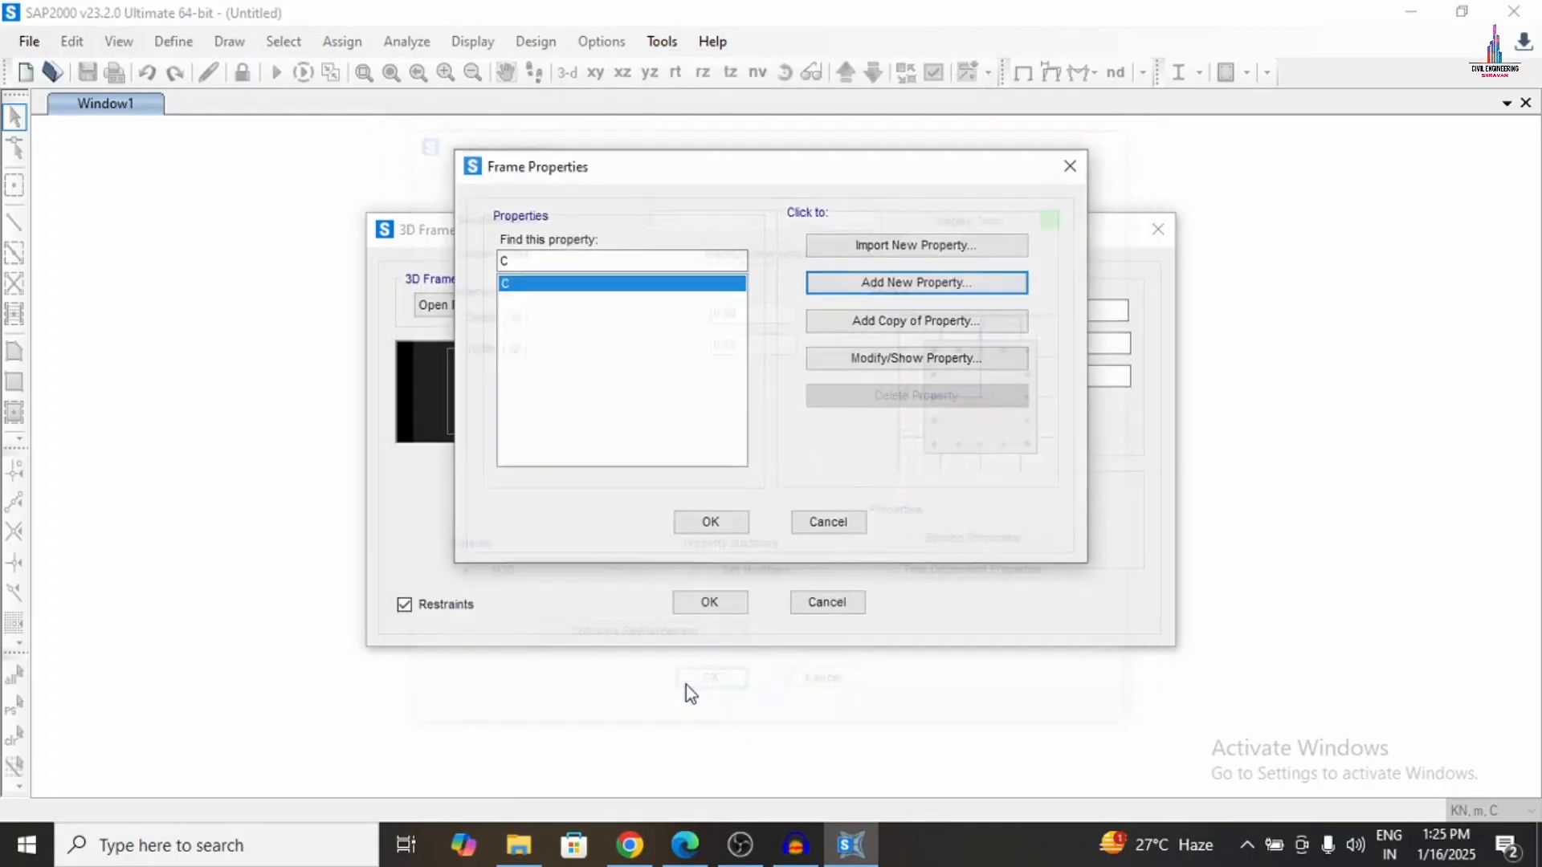
Add a rectangular concrete frame section named B with a depth of 0.69 m and a width of 0.46 m.
{"action": "left_click", "coordinate": [900, 285]}
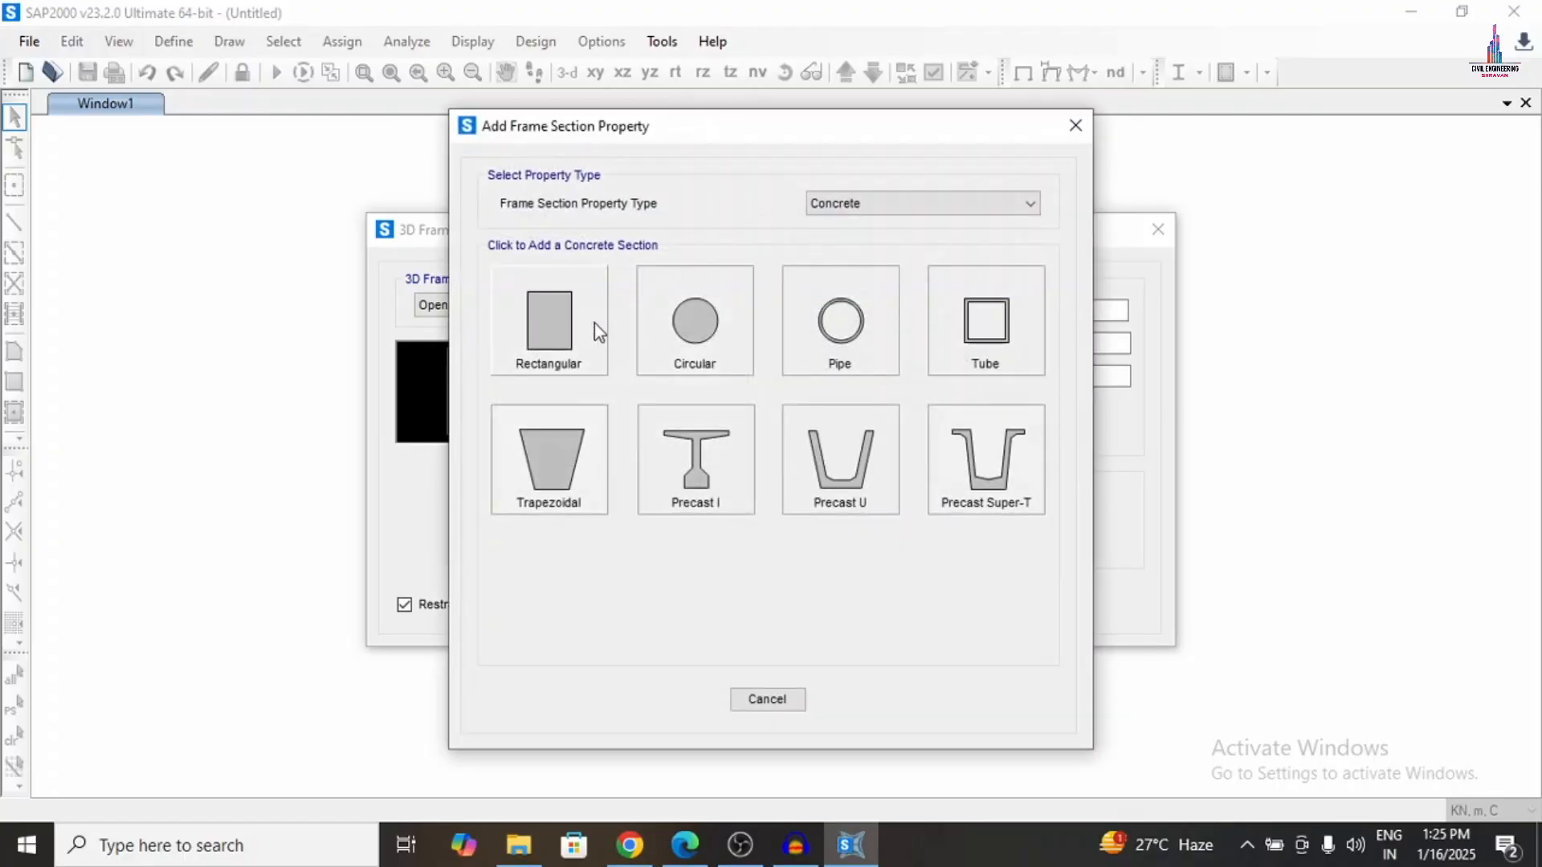
{"action": "left_click", "coordinate": [594, 323]}
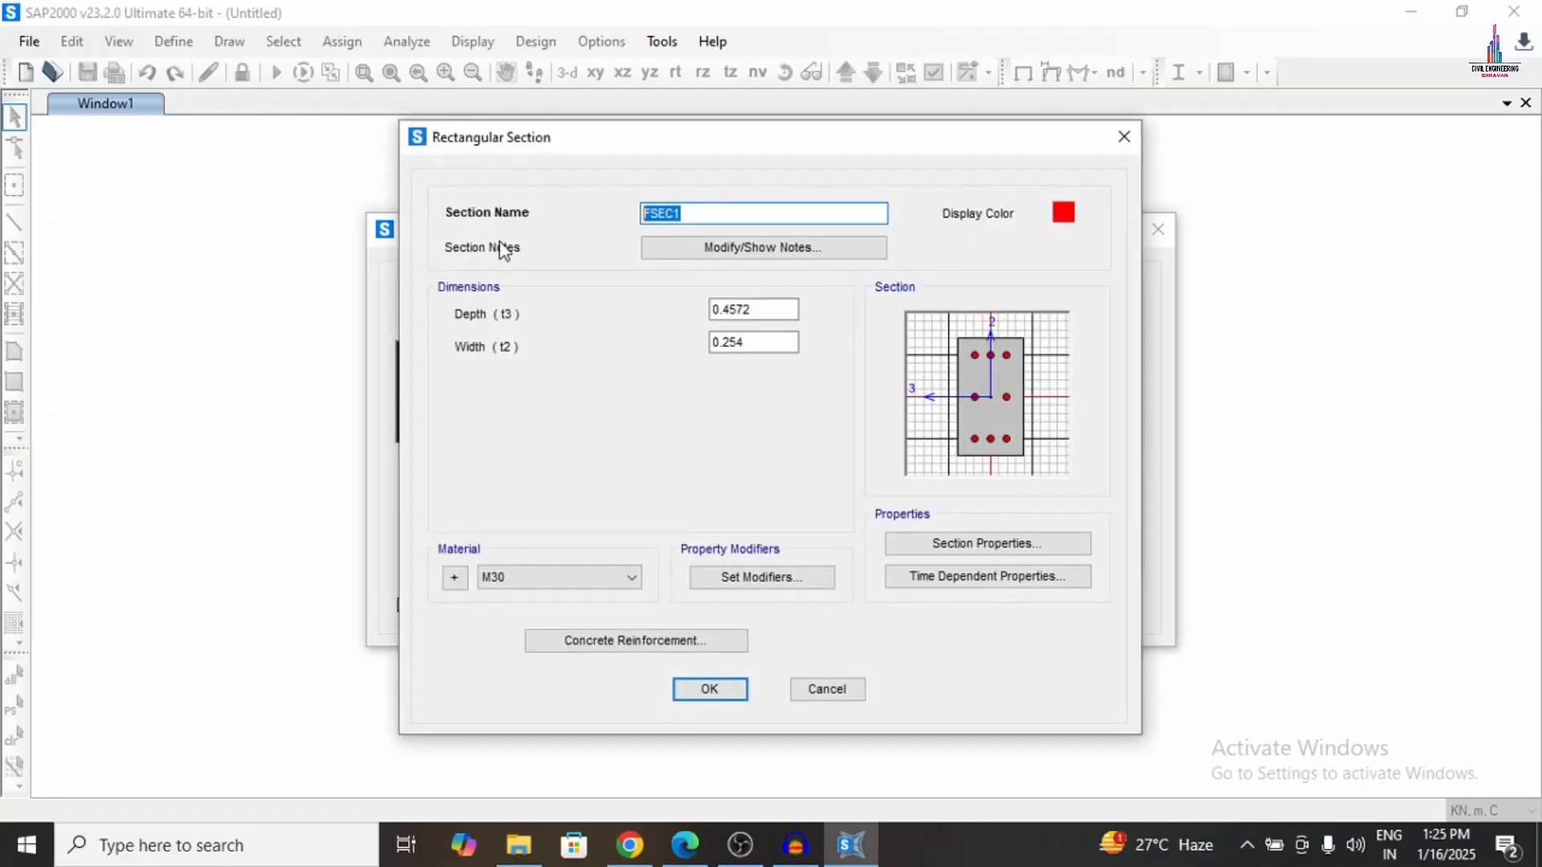
{"action": "type", "text": "B"}
{"action": "left_click_drag", "start_coordinate": [759, 309], "coordinate": [725, 310]}
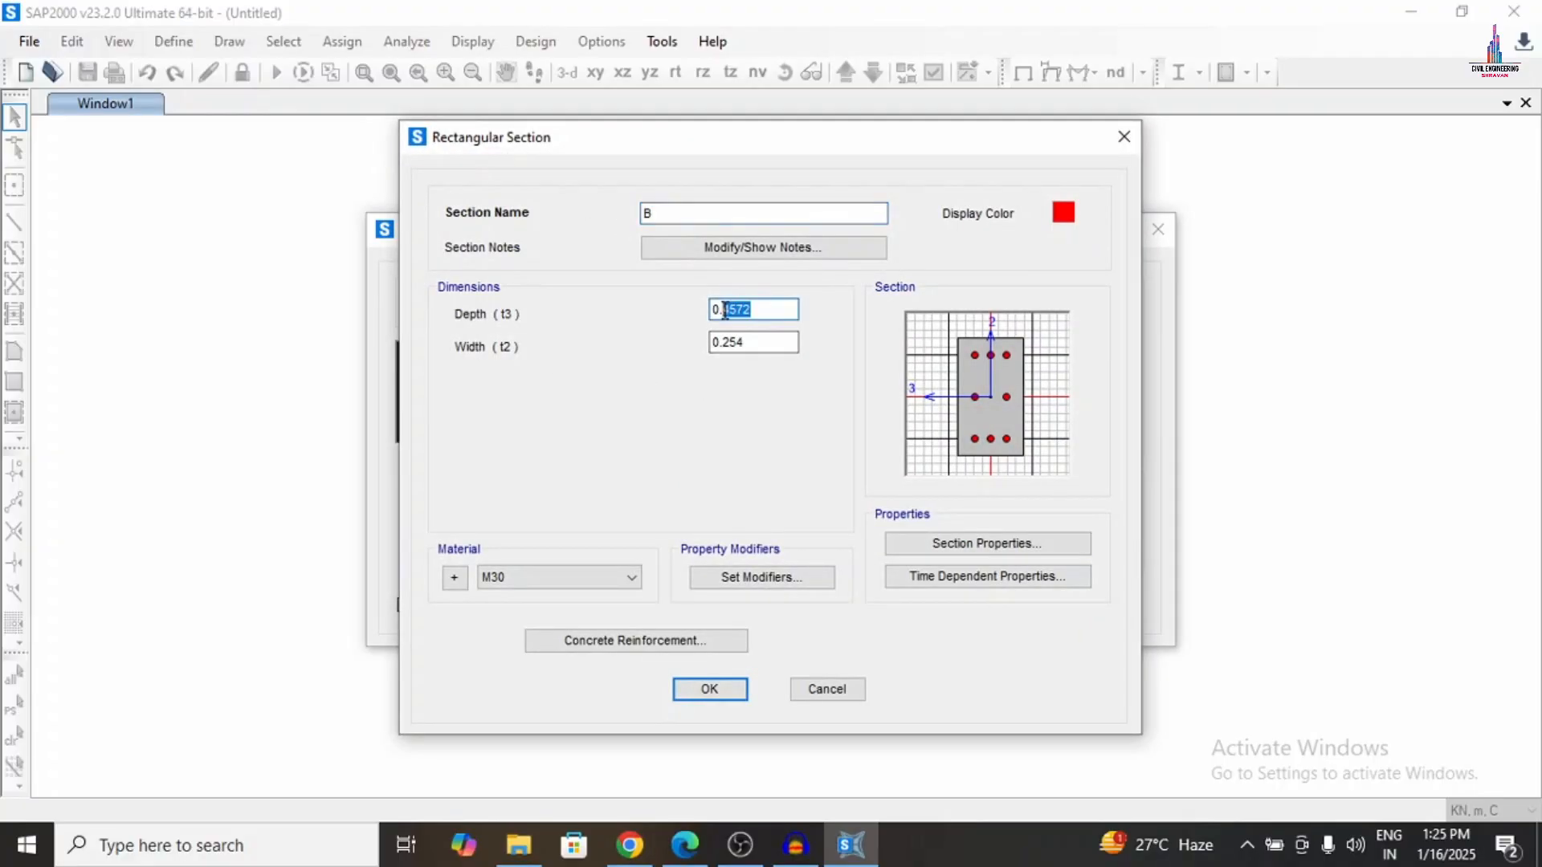
{"action": "type", "text": "69"}
{"action": "key", "text": "Tab"}
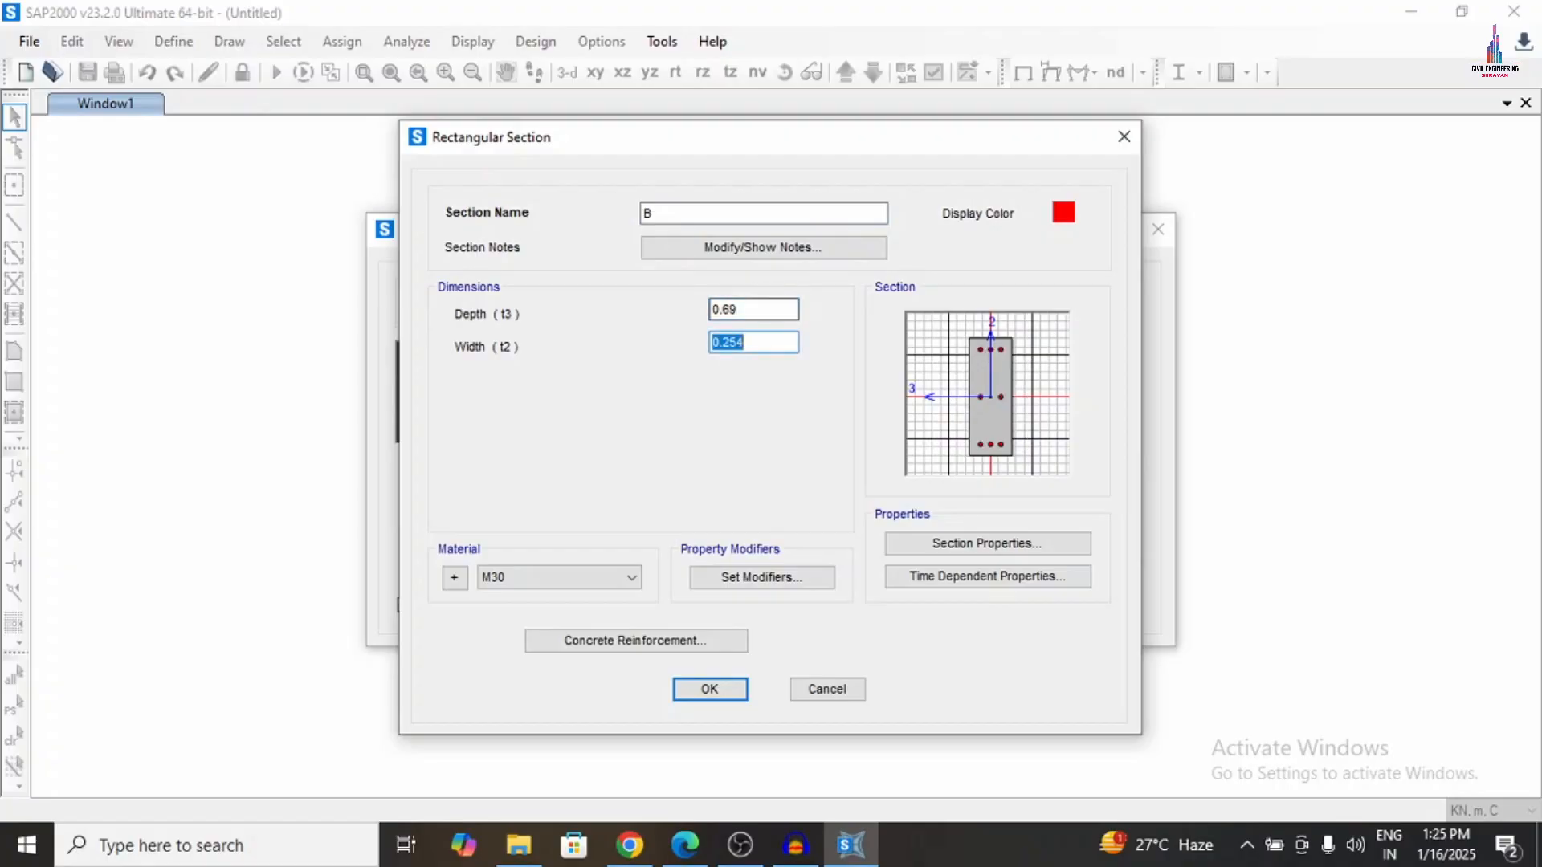
{"action": "type", "text": "0.4"}
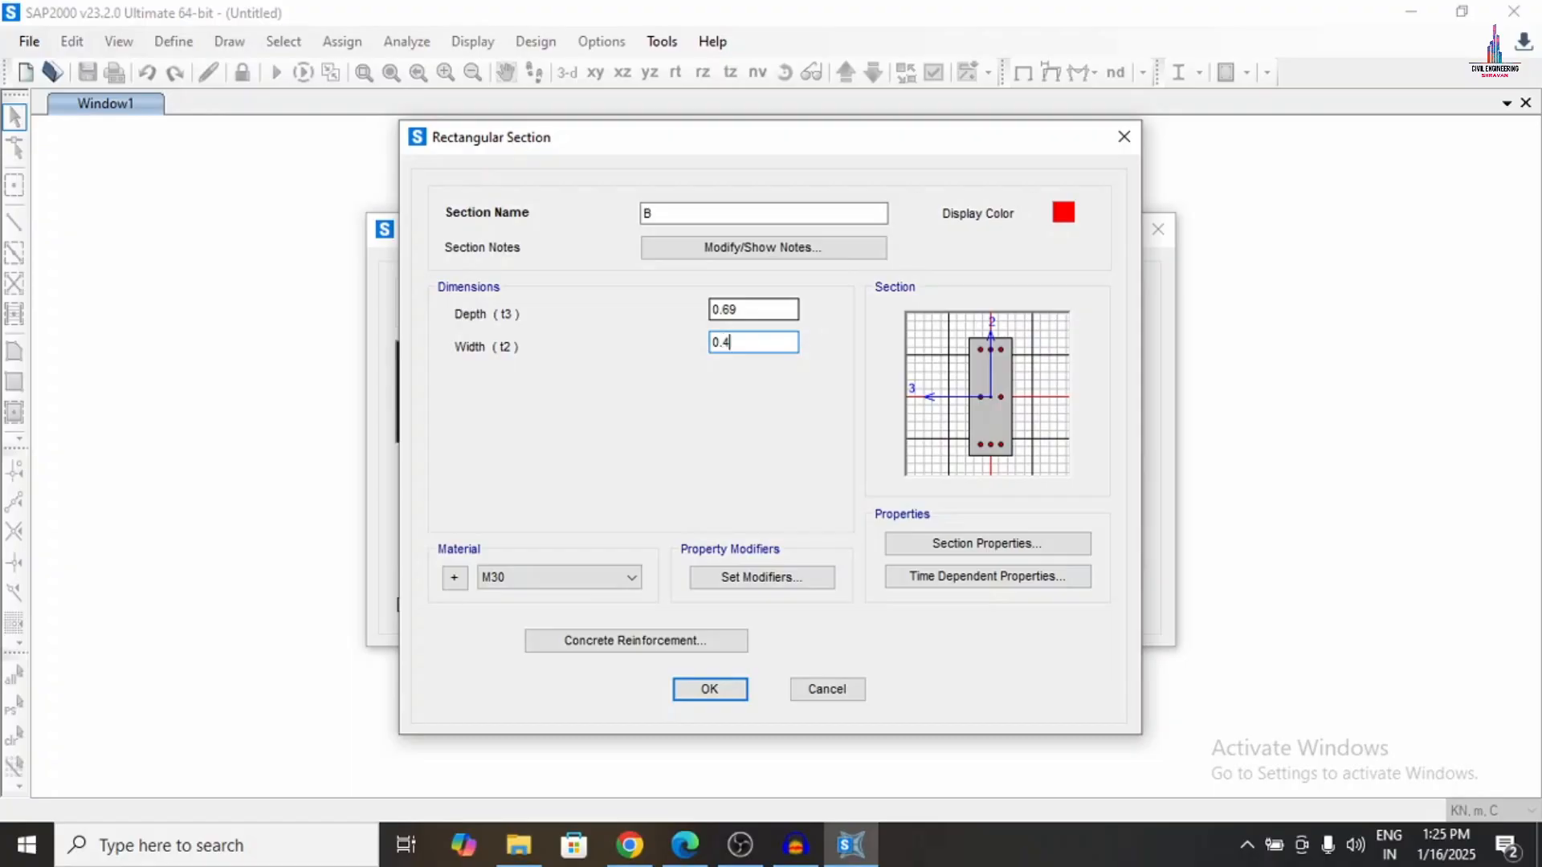
{"action": "type", "text": "6"}
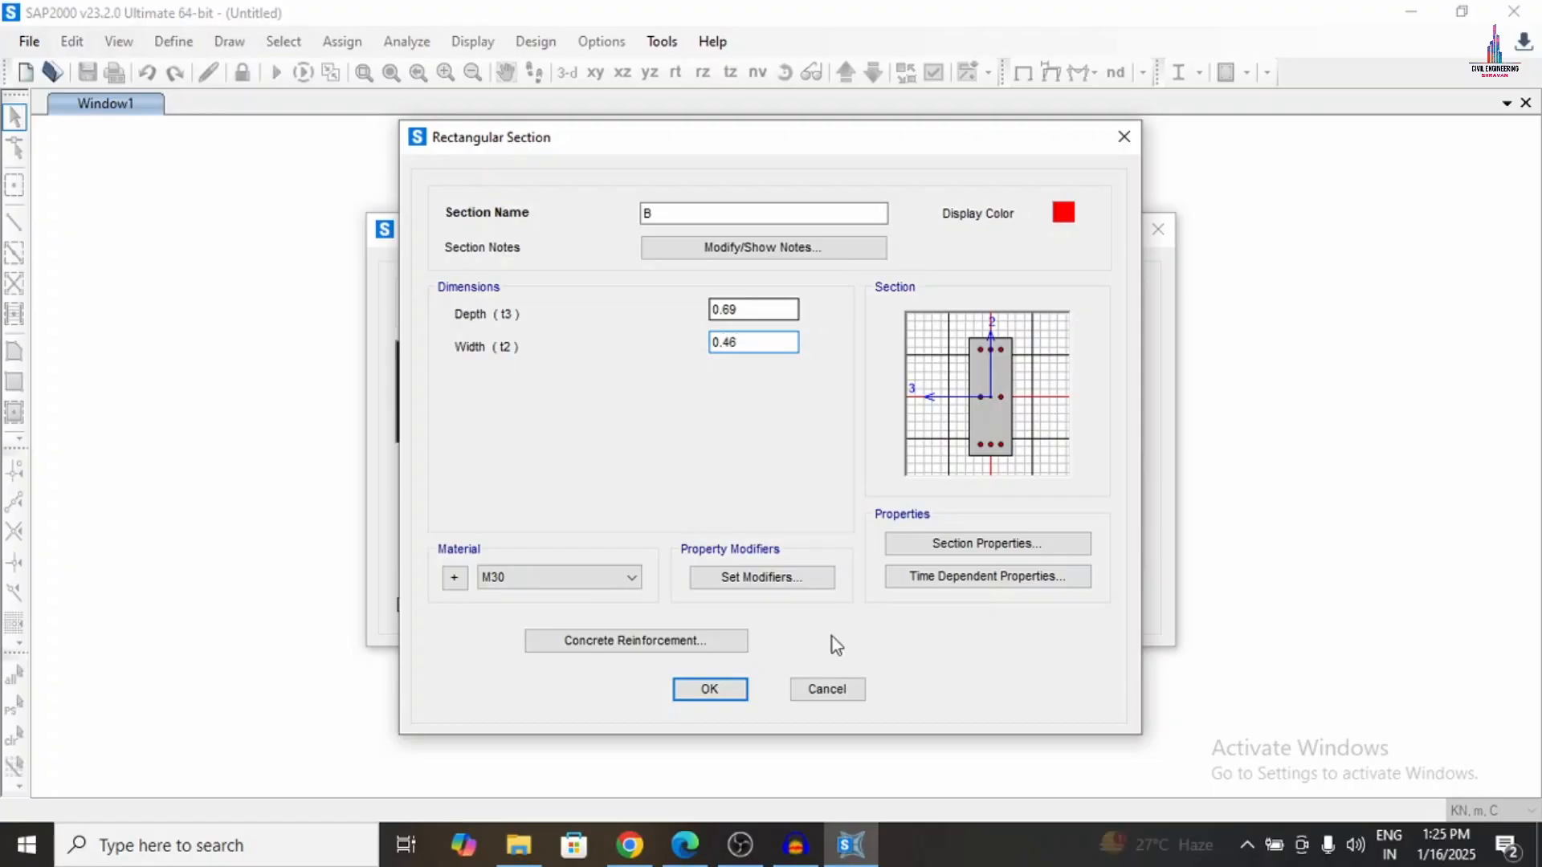
Set section B's reinforcement design type to Beam (M3 Design Only) and accept the section.
{"action": "left_click", "coordinate": [663, 642]}
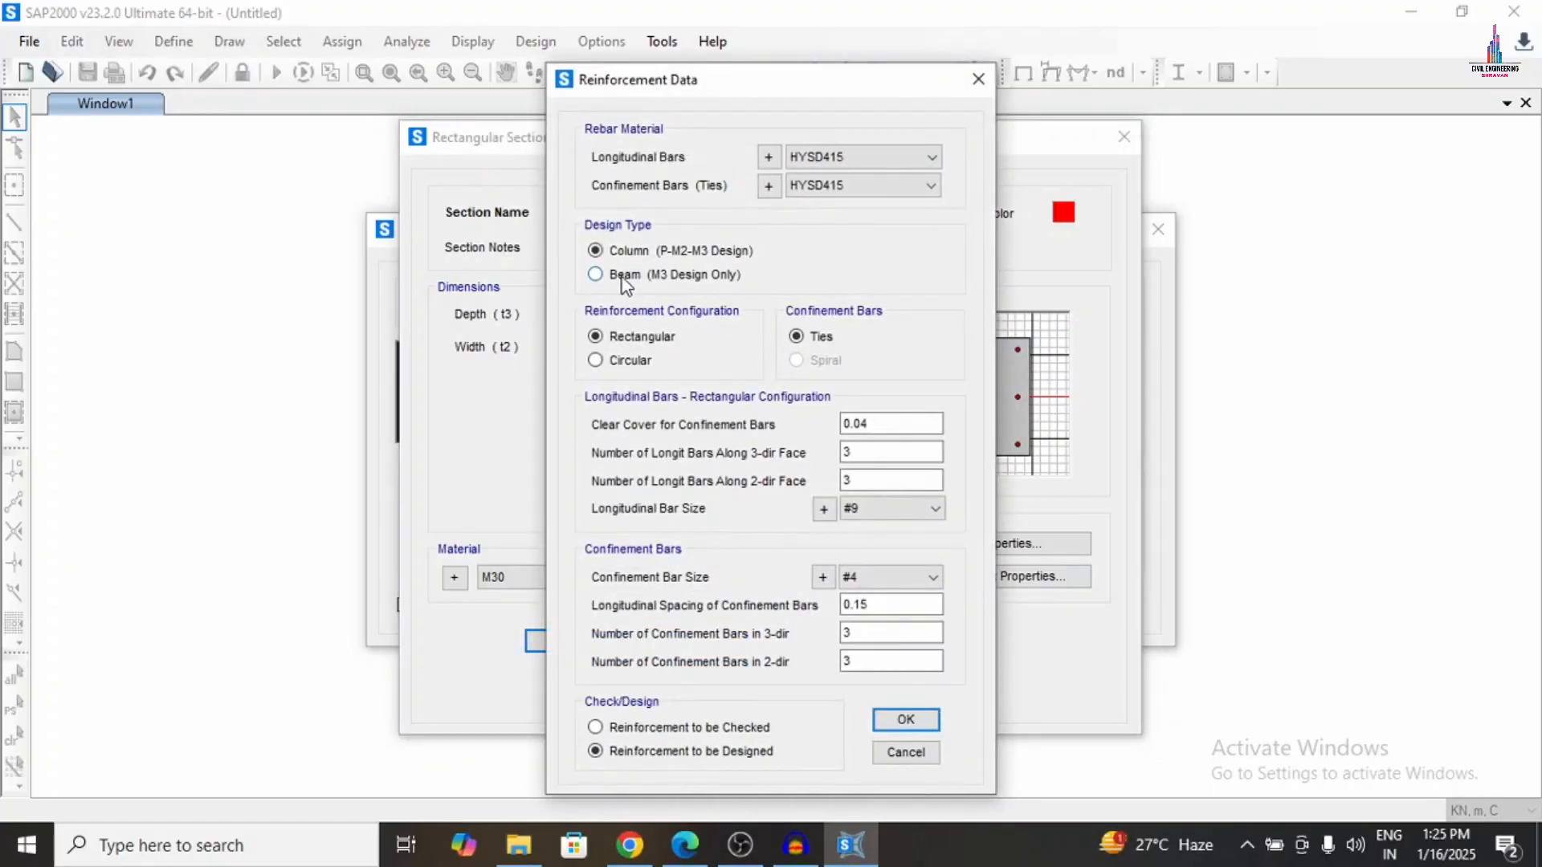
{"action": "left_click", "coordinate": [596, 274]}
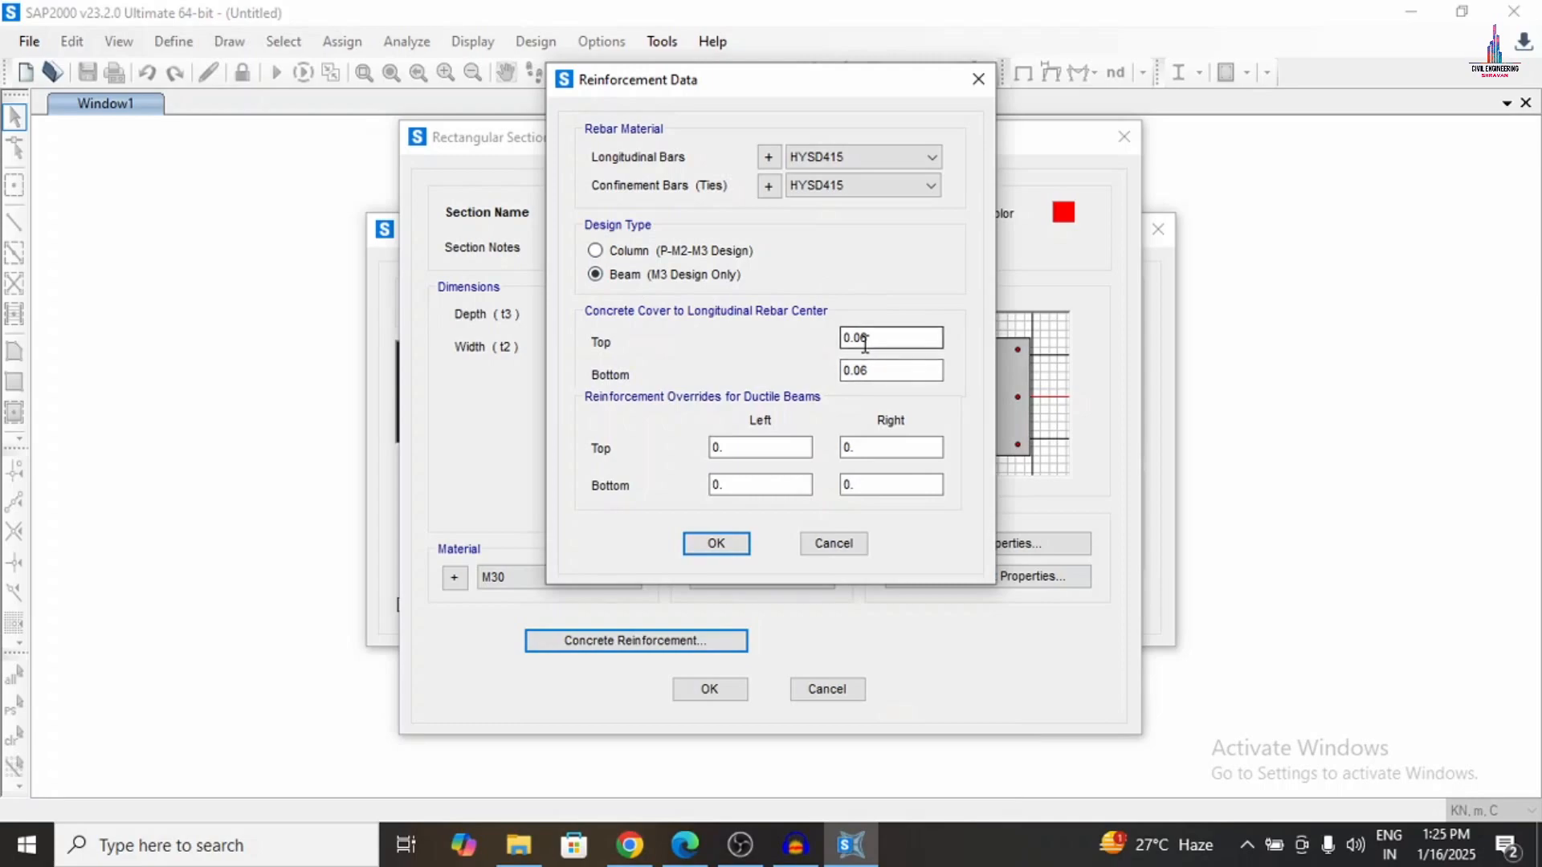
{"action": "left_click_drag", "start_coordinate": [860, 338], "coordinate": [870, 341]}
{"action": "key", "text": "Tab"}
{"action": "left_click", "coordinate": [743, 544]}
{"action": "left_click", "coordinate": [729, 692]}
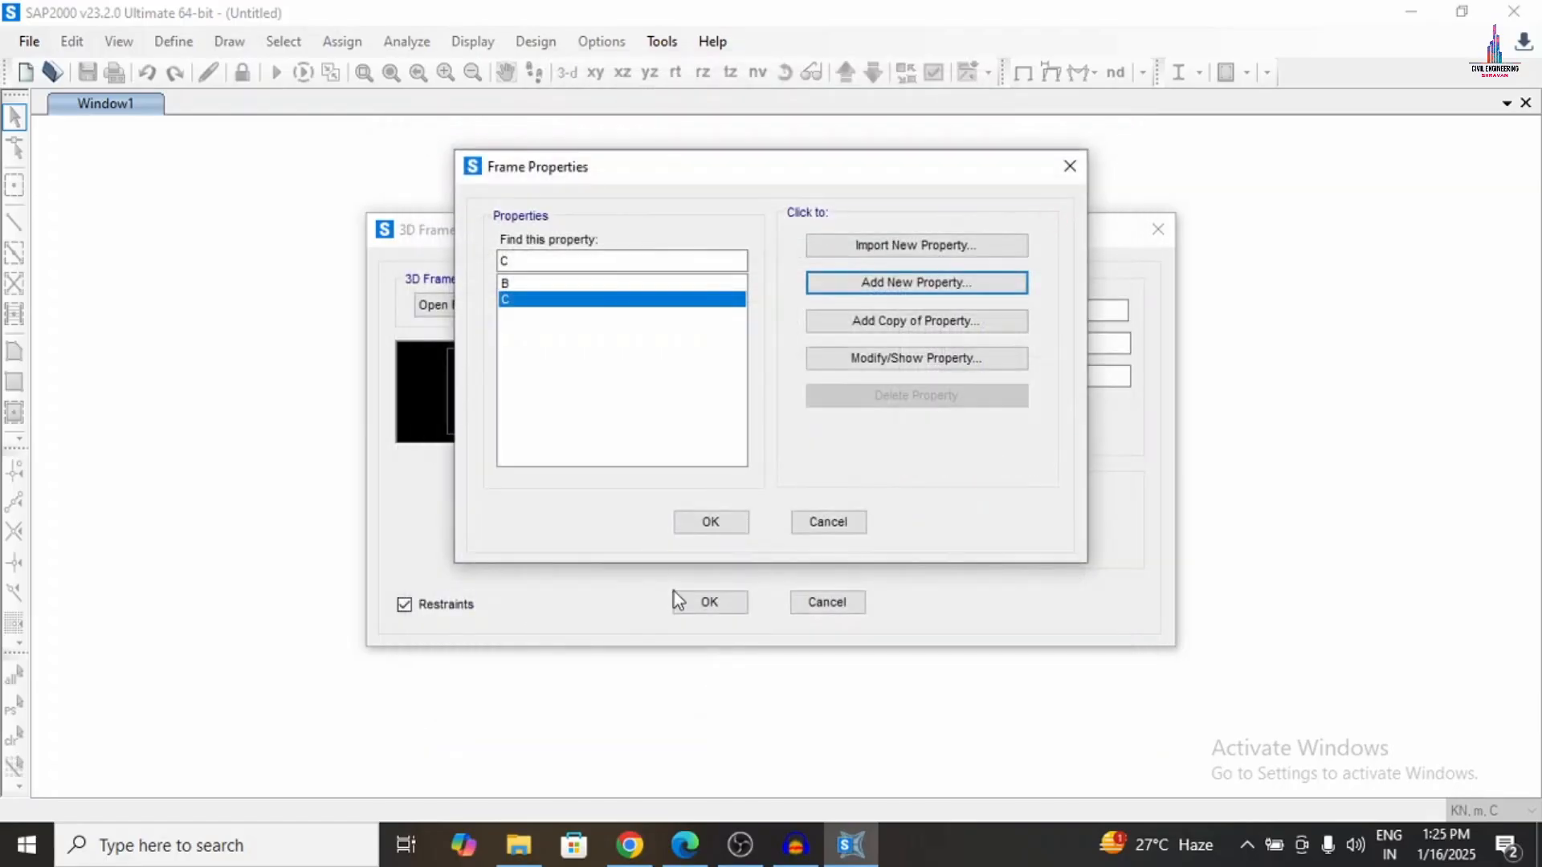
Assign section B to the template's beams, keep C for the columns and generate the 3D frame building.
{"action": "left_click", "coordinate": [708, 522]}
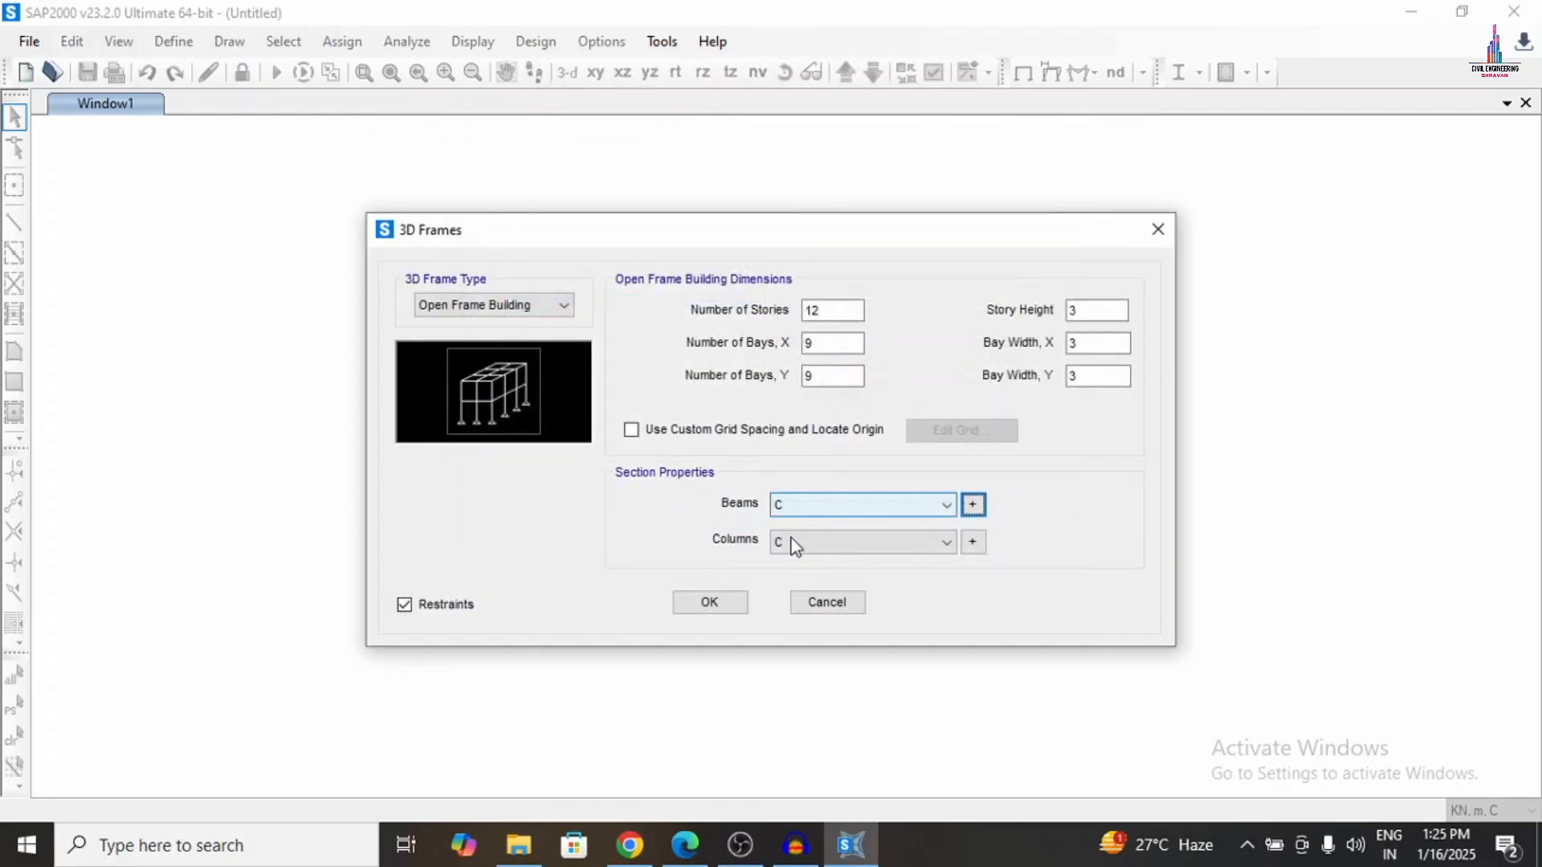
{"action": "left_click", "coordinate": [803, 506]}
{"action": "left_click", "coordinate": [801, 524]}
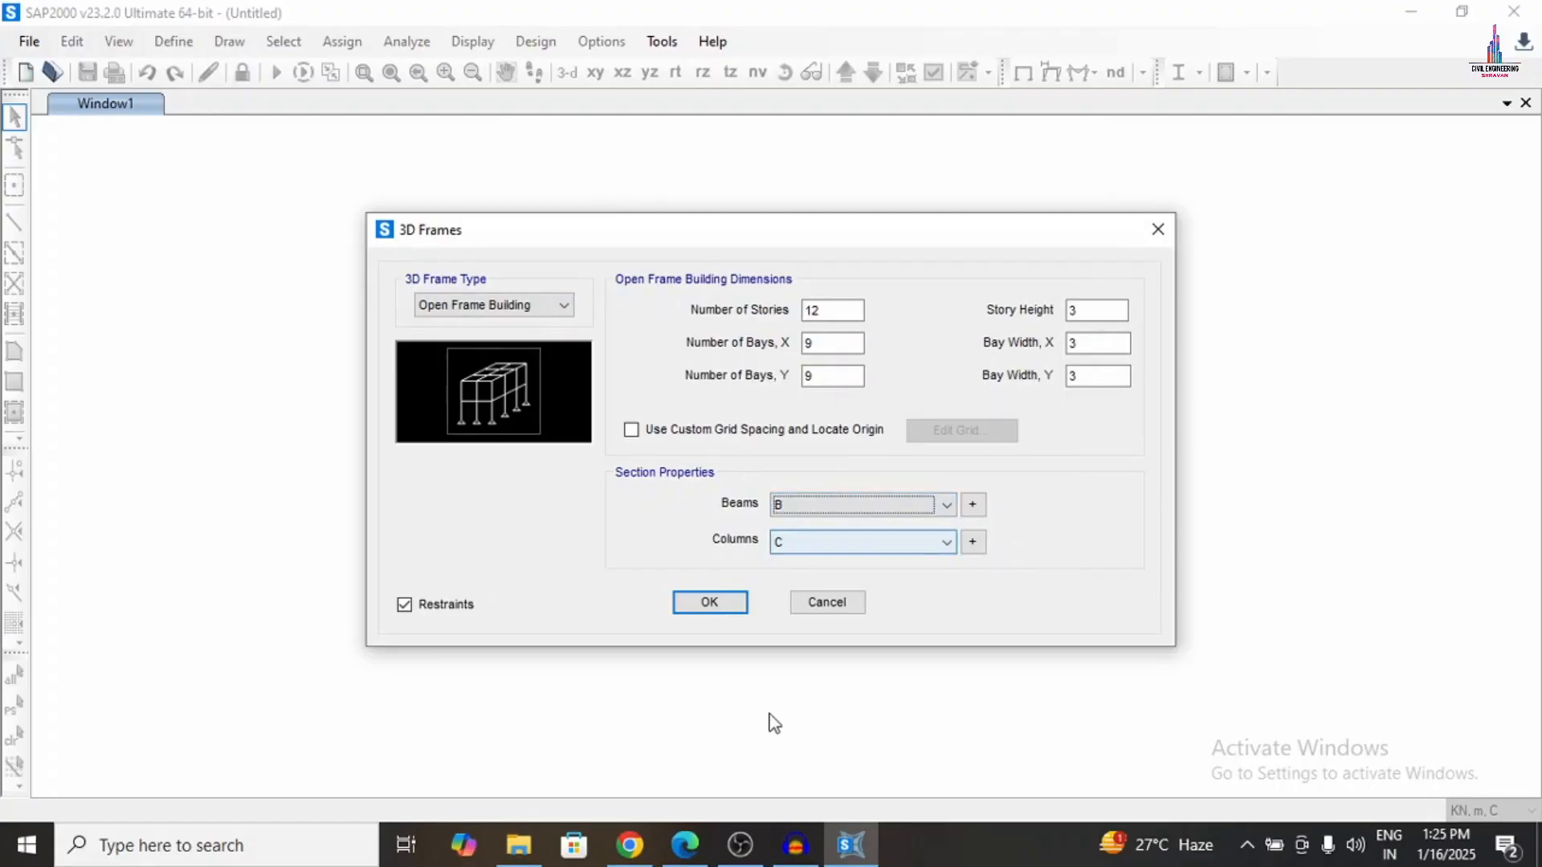
{"action": "left_click", "coordinate": [731, 612]}
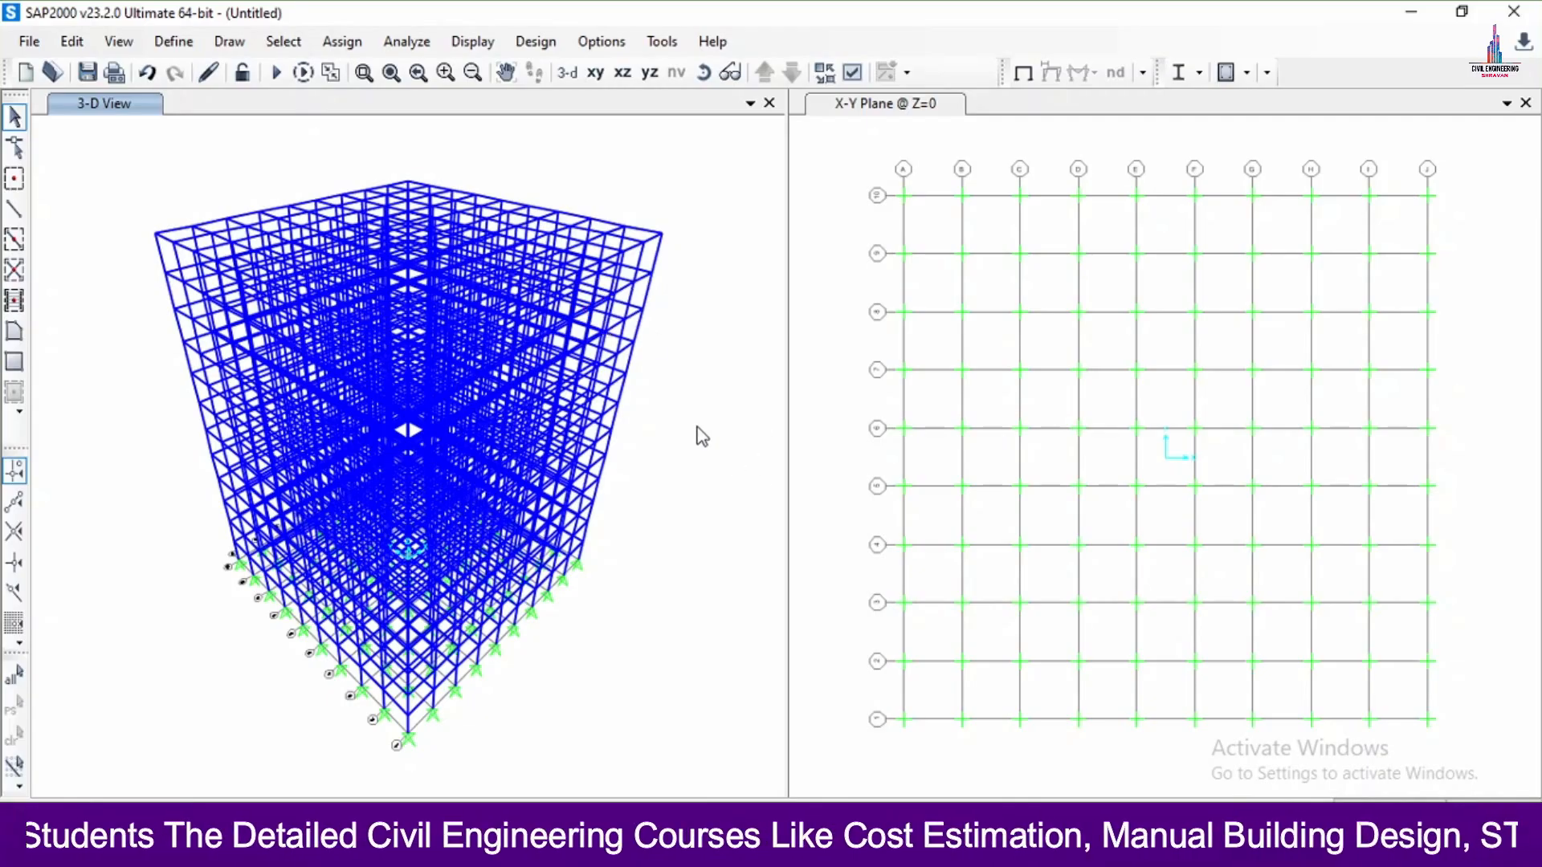
Show the X-Y plan at Z=3 in one view window and the 3-D model in the other.
{"action": "left_click", "coordinate": [595, 73]}
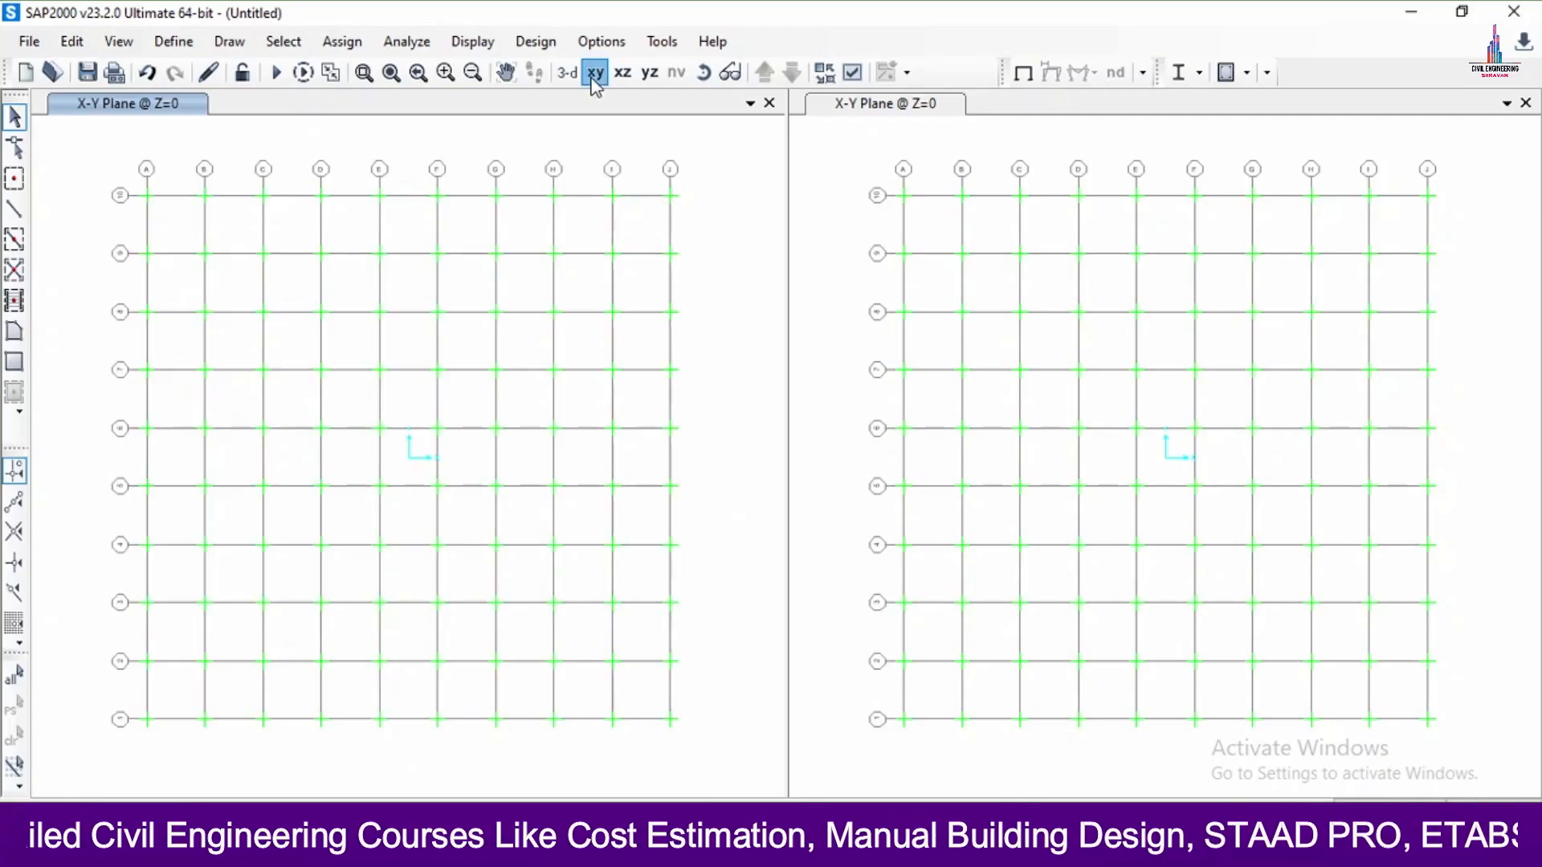
{"action": "left_click", "coordinate": [836, 220]}
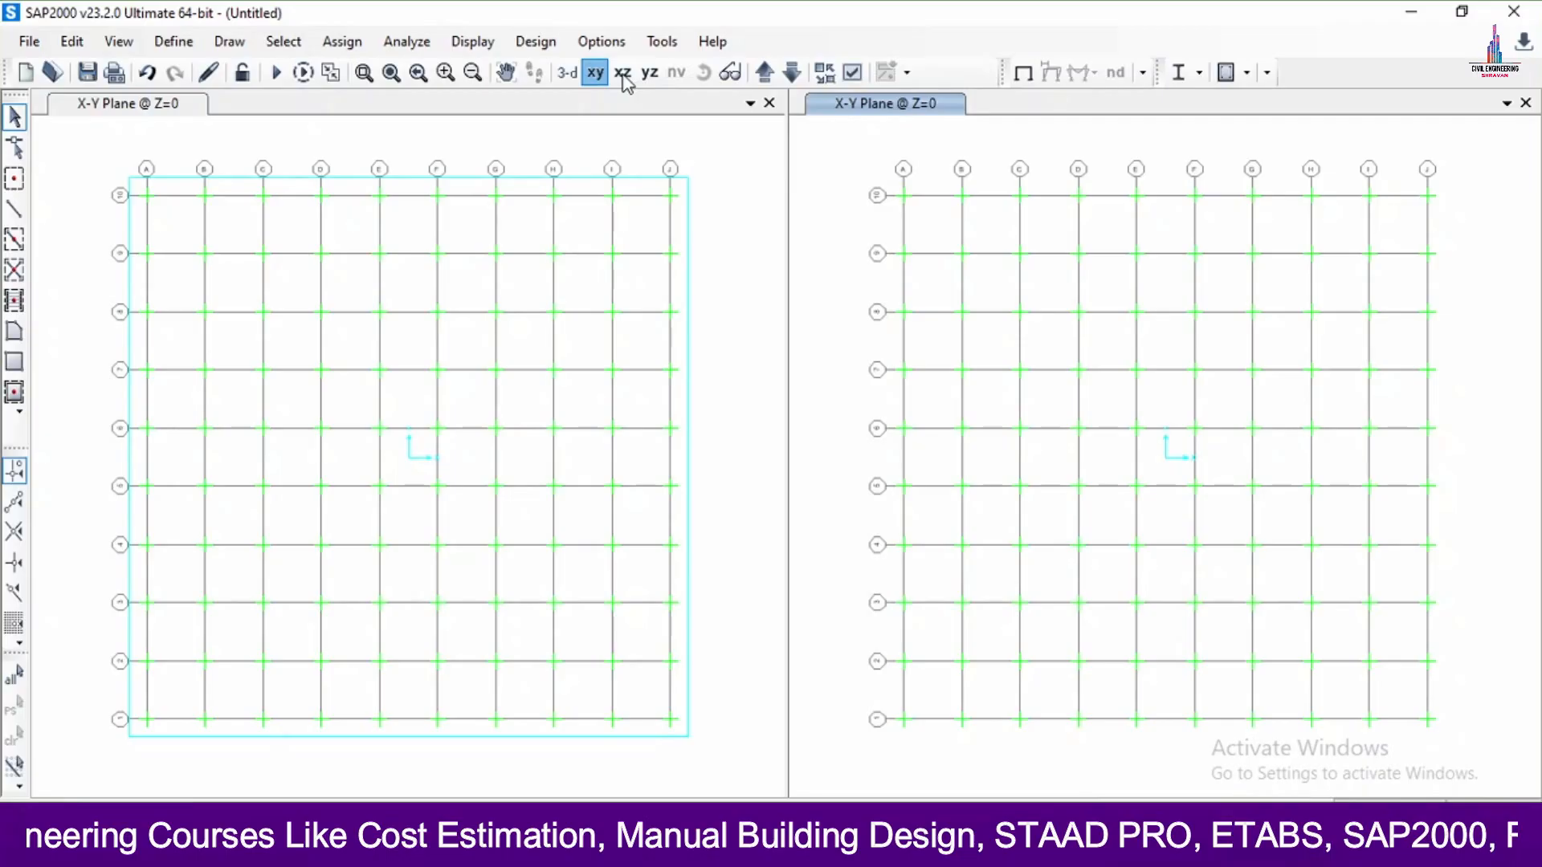
{"action": "left_click", "coordinate": [567, 73]}
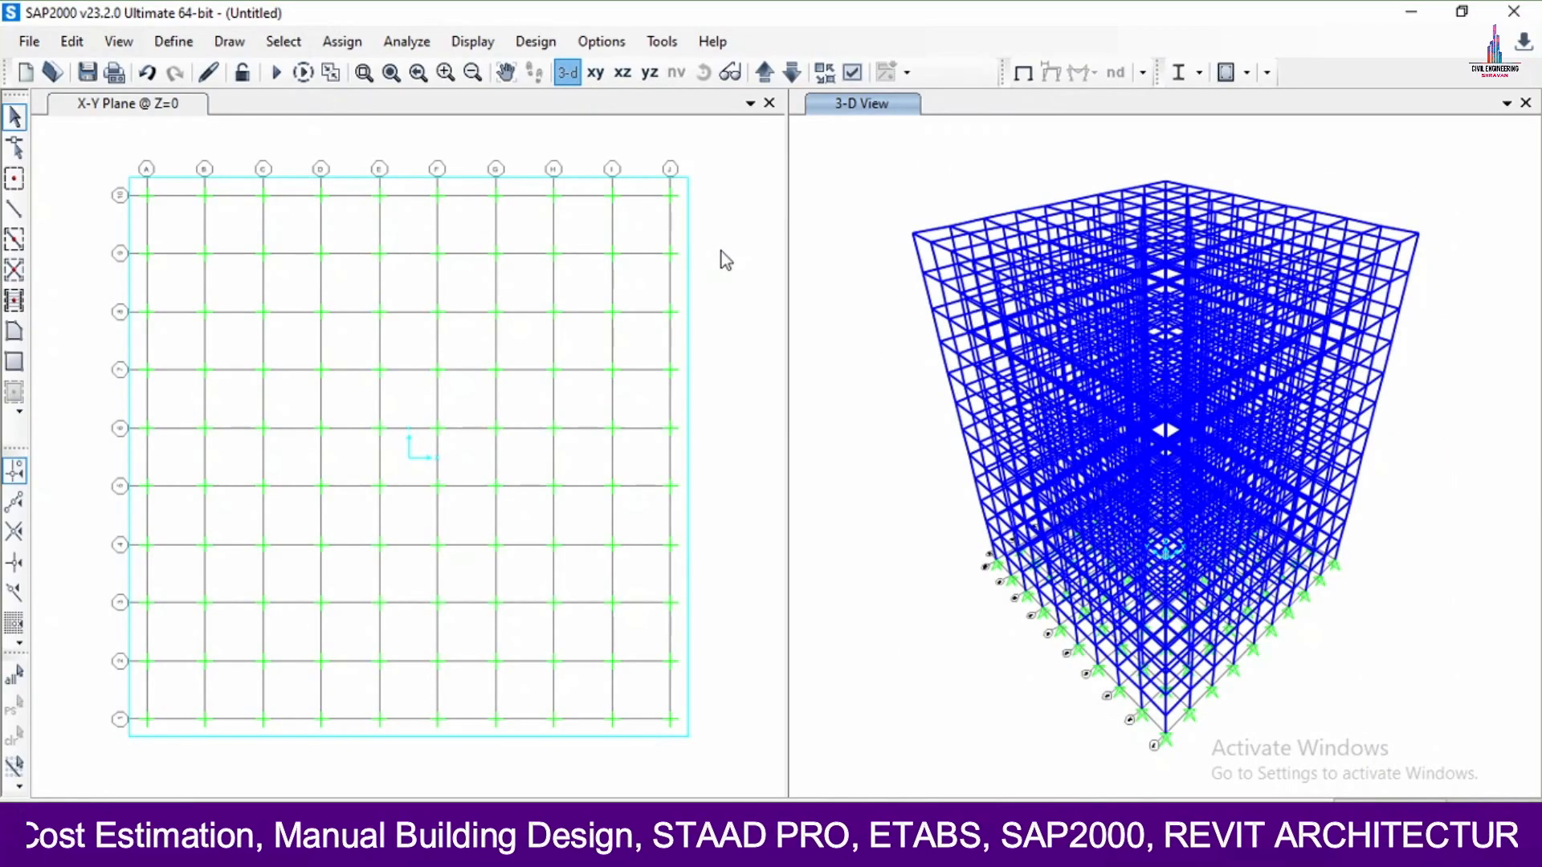
{"action": "left_click", "coordinate": [721, 252]}
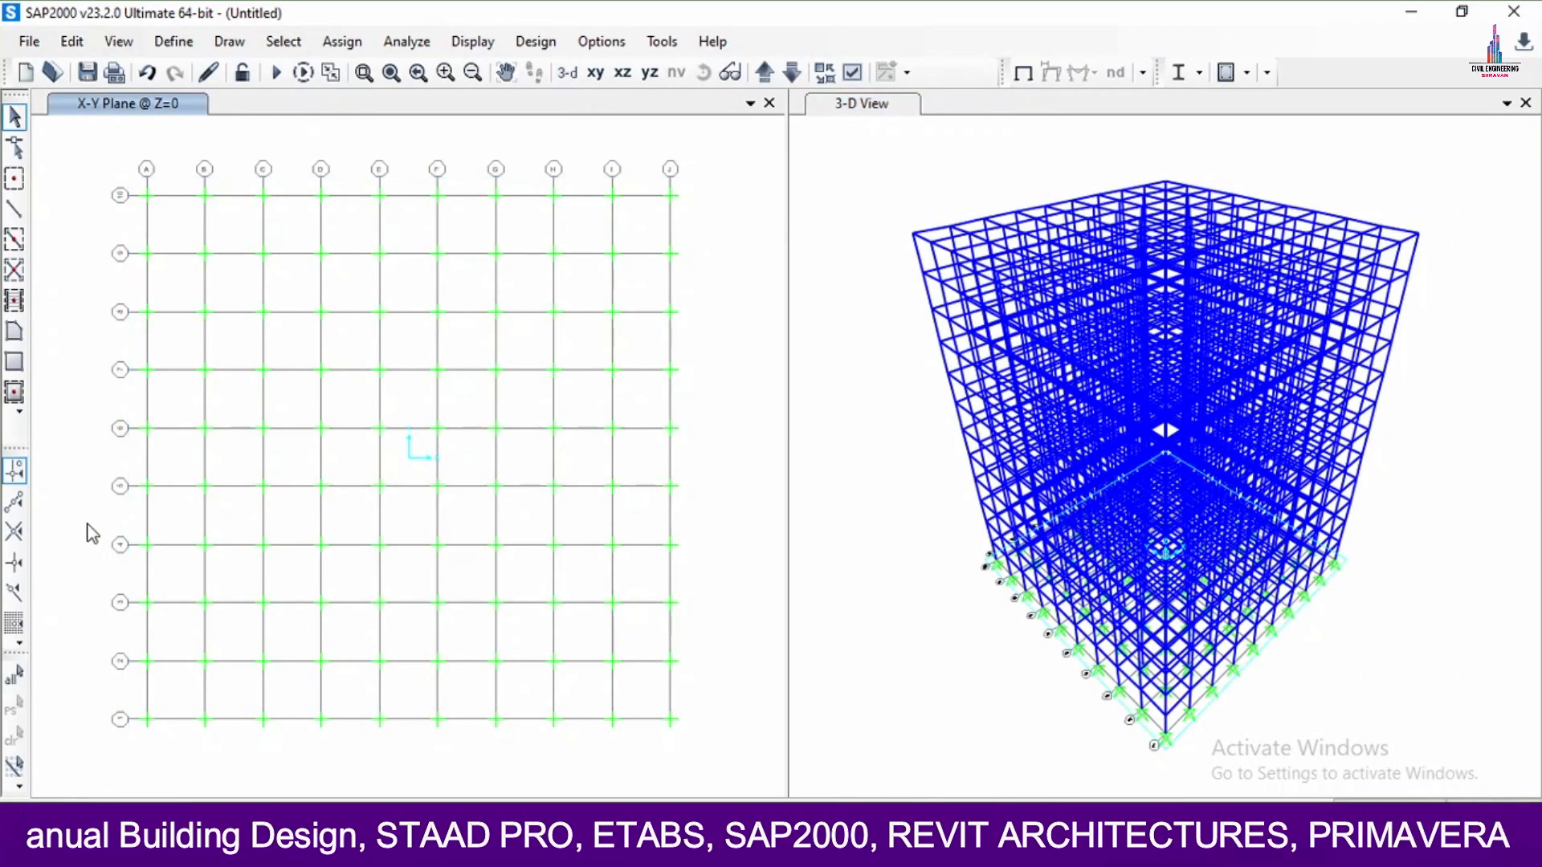
{"action": "left_click", "coordinate": [765, 73]}
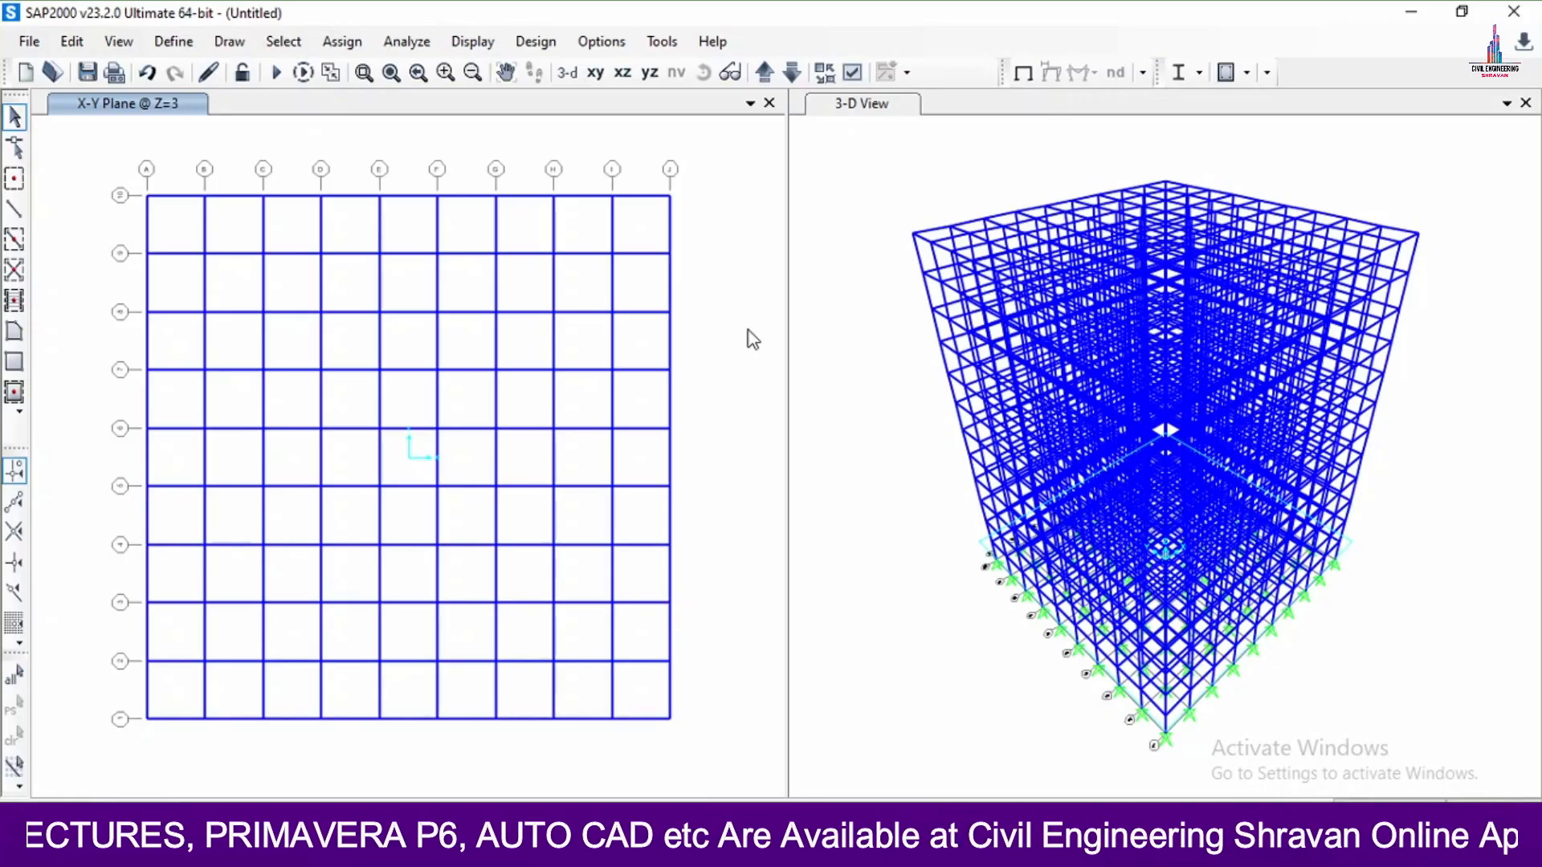
Add a new shell area section named SLAB.
{"action": "left_click", "coordinate": [172, 44]}
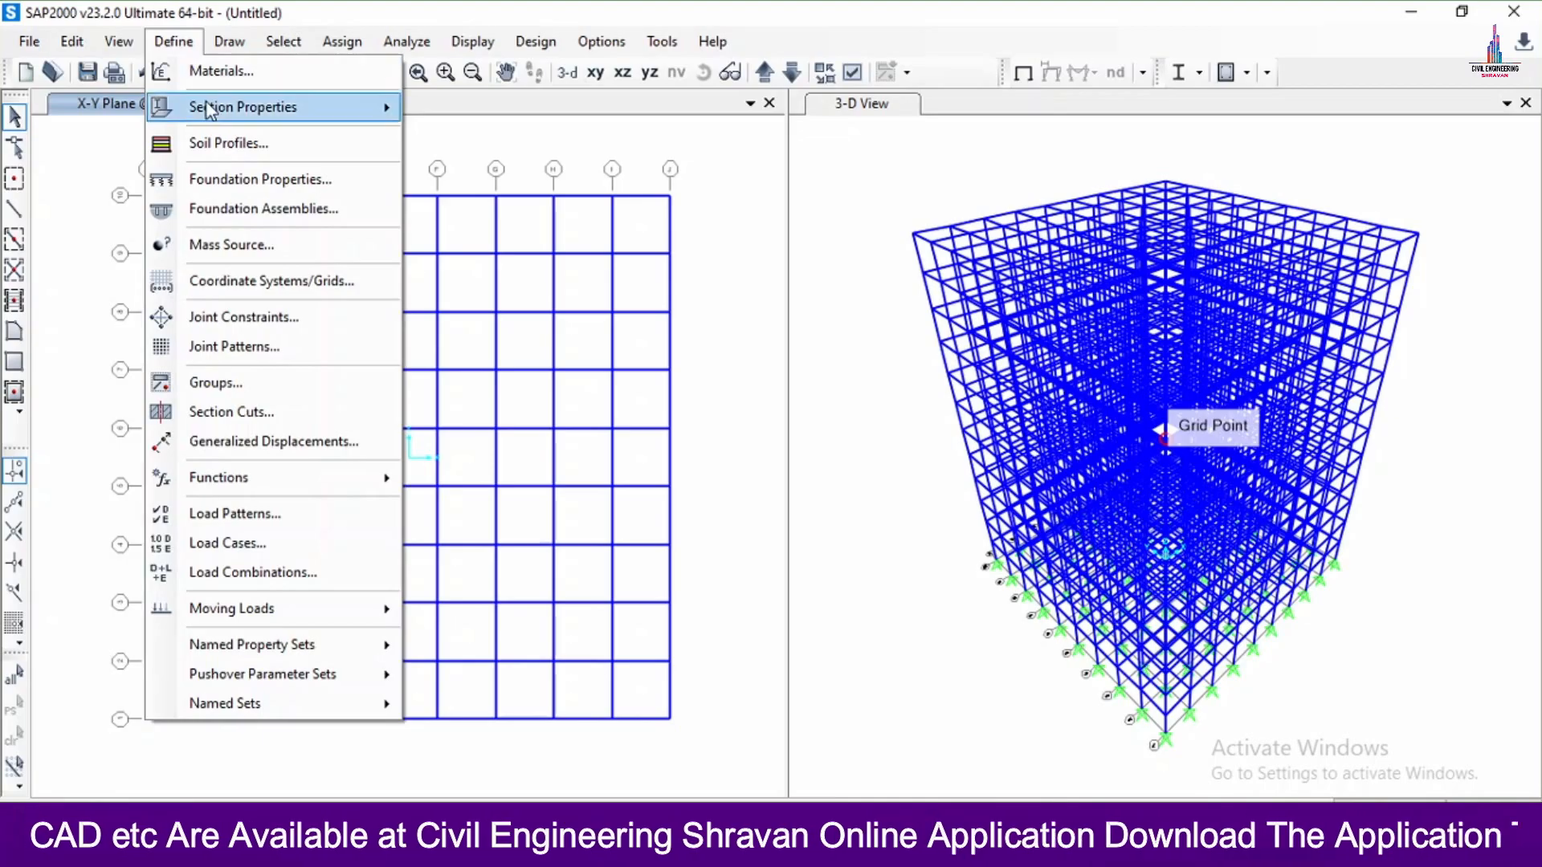
{"action": "mouse_move", "coordinate": [205, 105]}
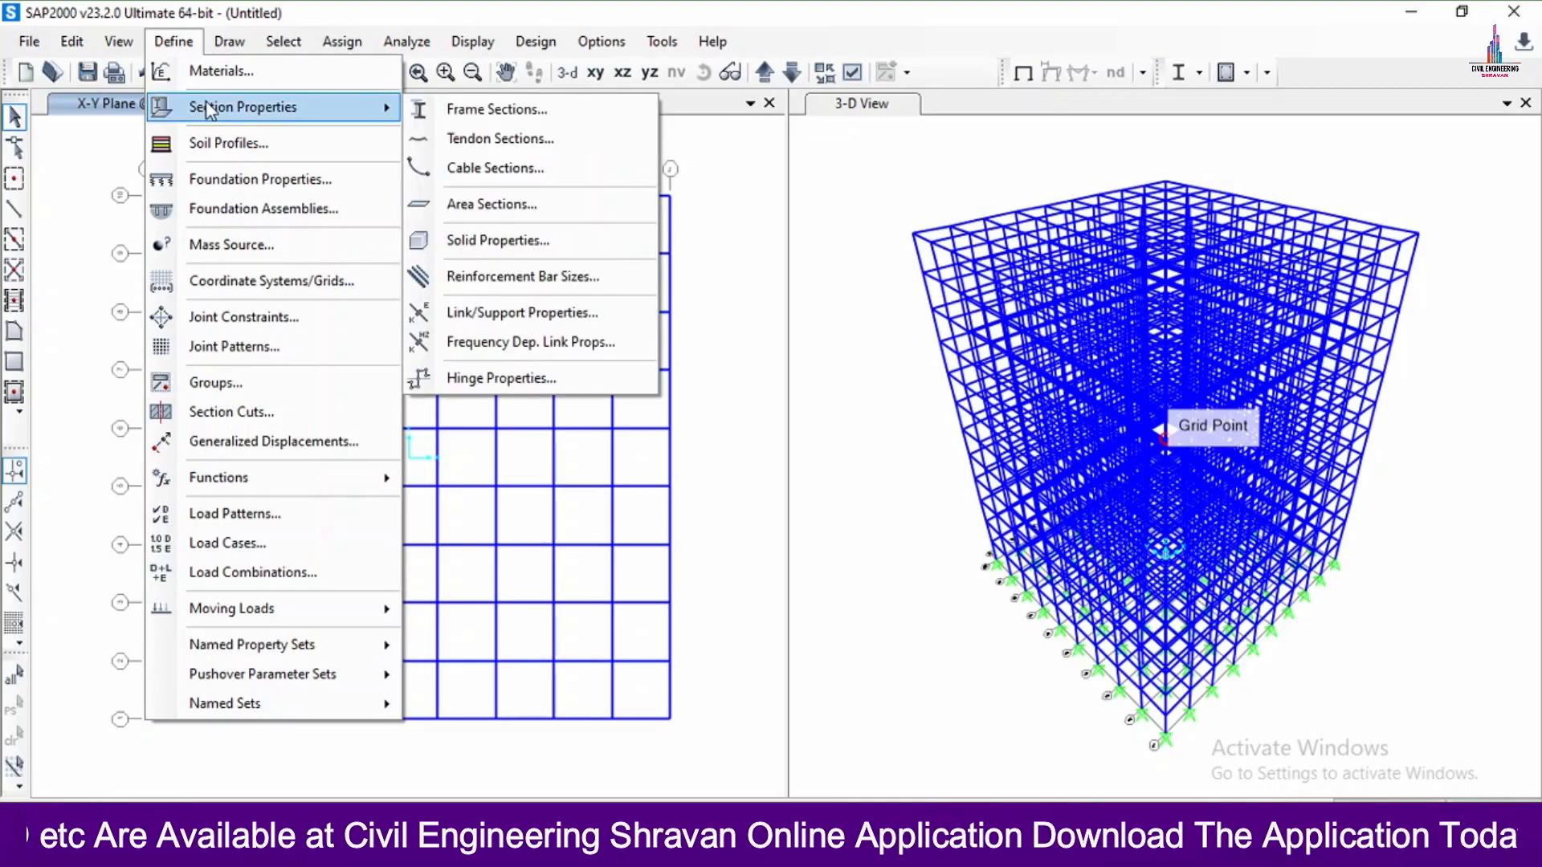
{"action": "left_click", "coordinate": [505, 207]}
{"action": "left_click", "coordinate": [838, 409]}
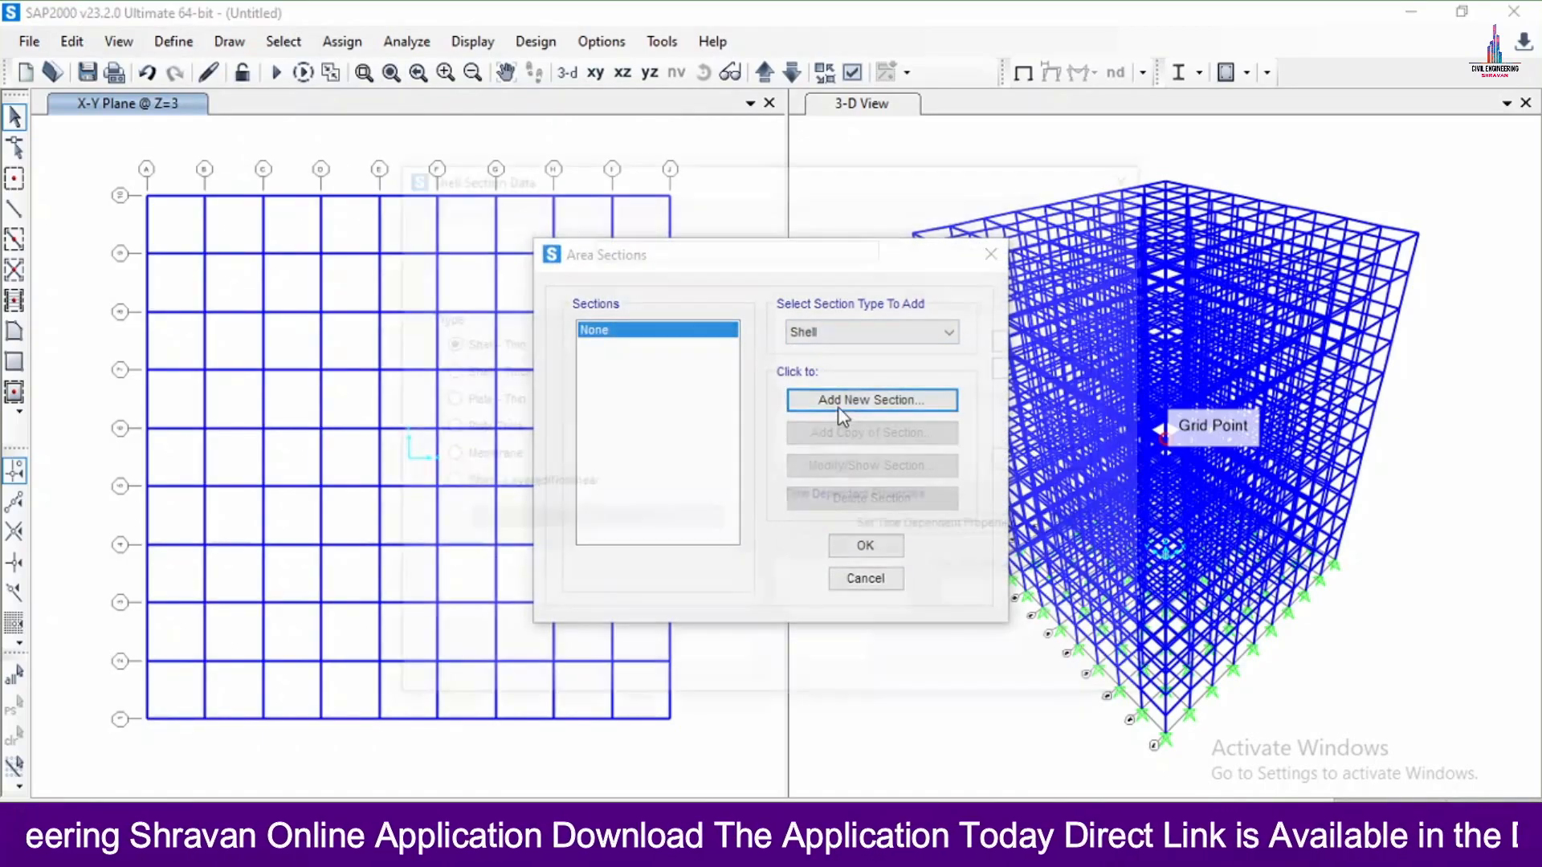
{"action": "left_click_drag", "start_coordinate": [686, 248], "coordinate": [602, 263]}
{"action": "type", "text": "S"}
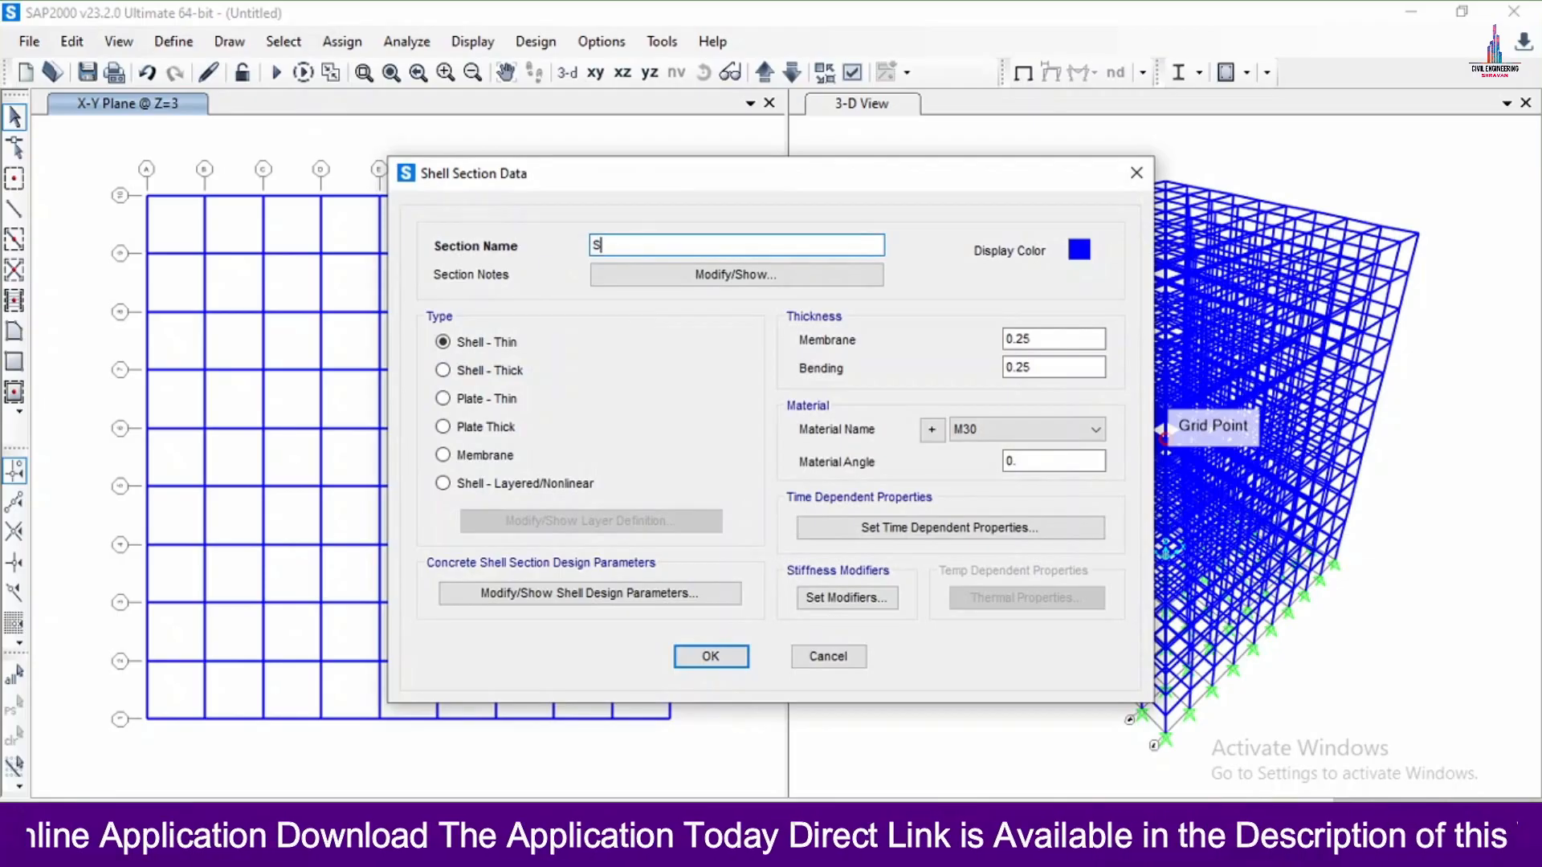
{"action": "type", "text": "LAB"}
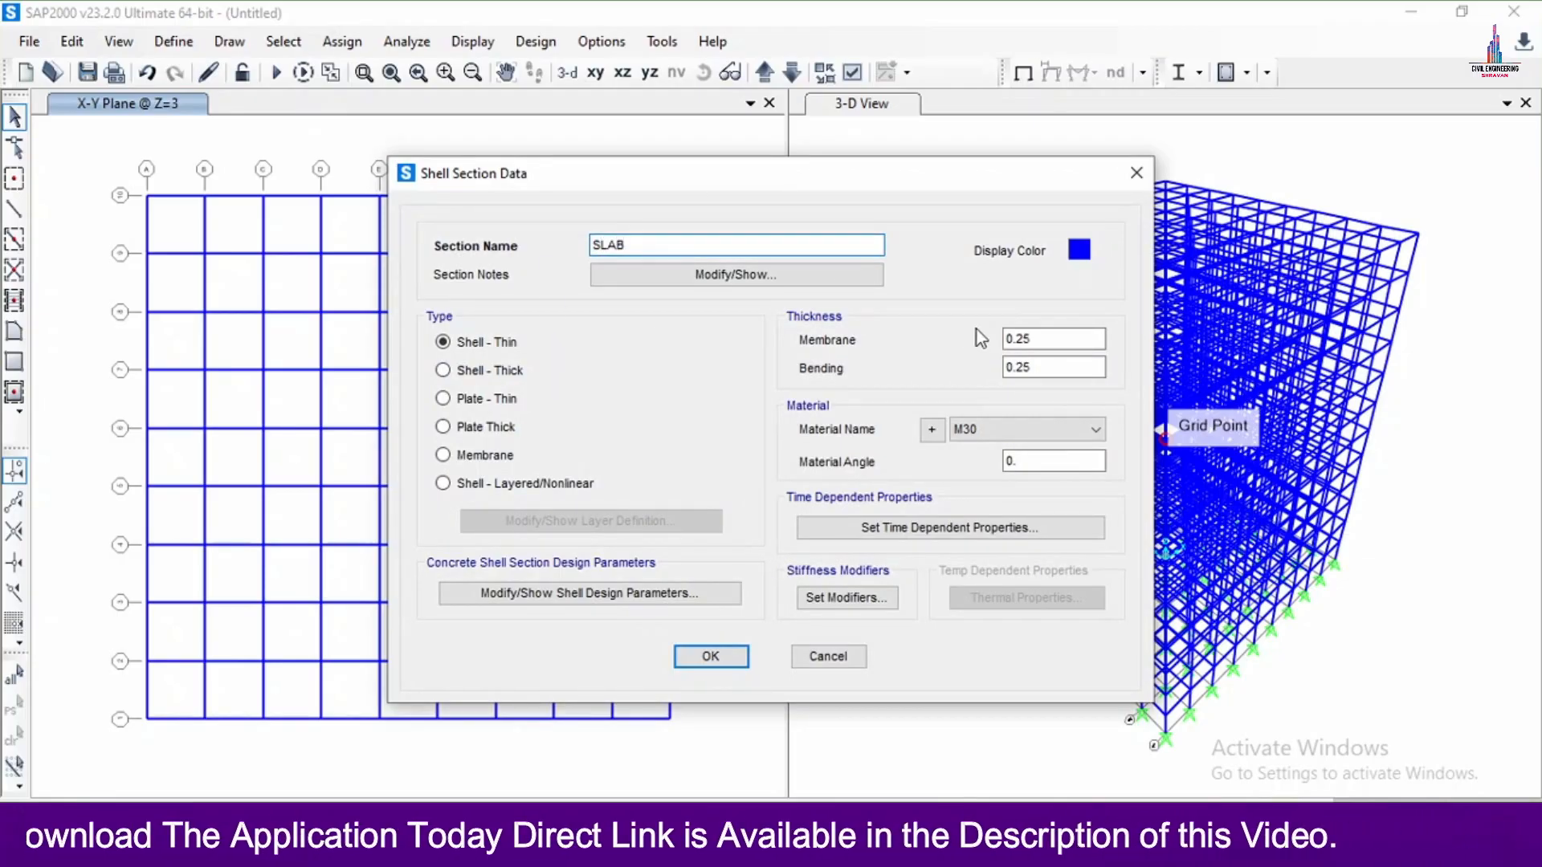
Set the SLAB section's membrane and bending thickness to 0.15 m and accept the area section.
{"action": "left_click", "coordinate": [1049, 338]}
{"action": "key", "text": "BackSpace"}
{"action": "key", "text": "BackSpace"}
{"action": "type", "text": "`"}
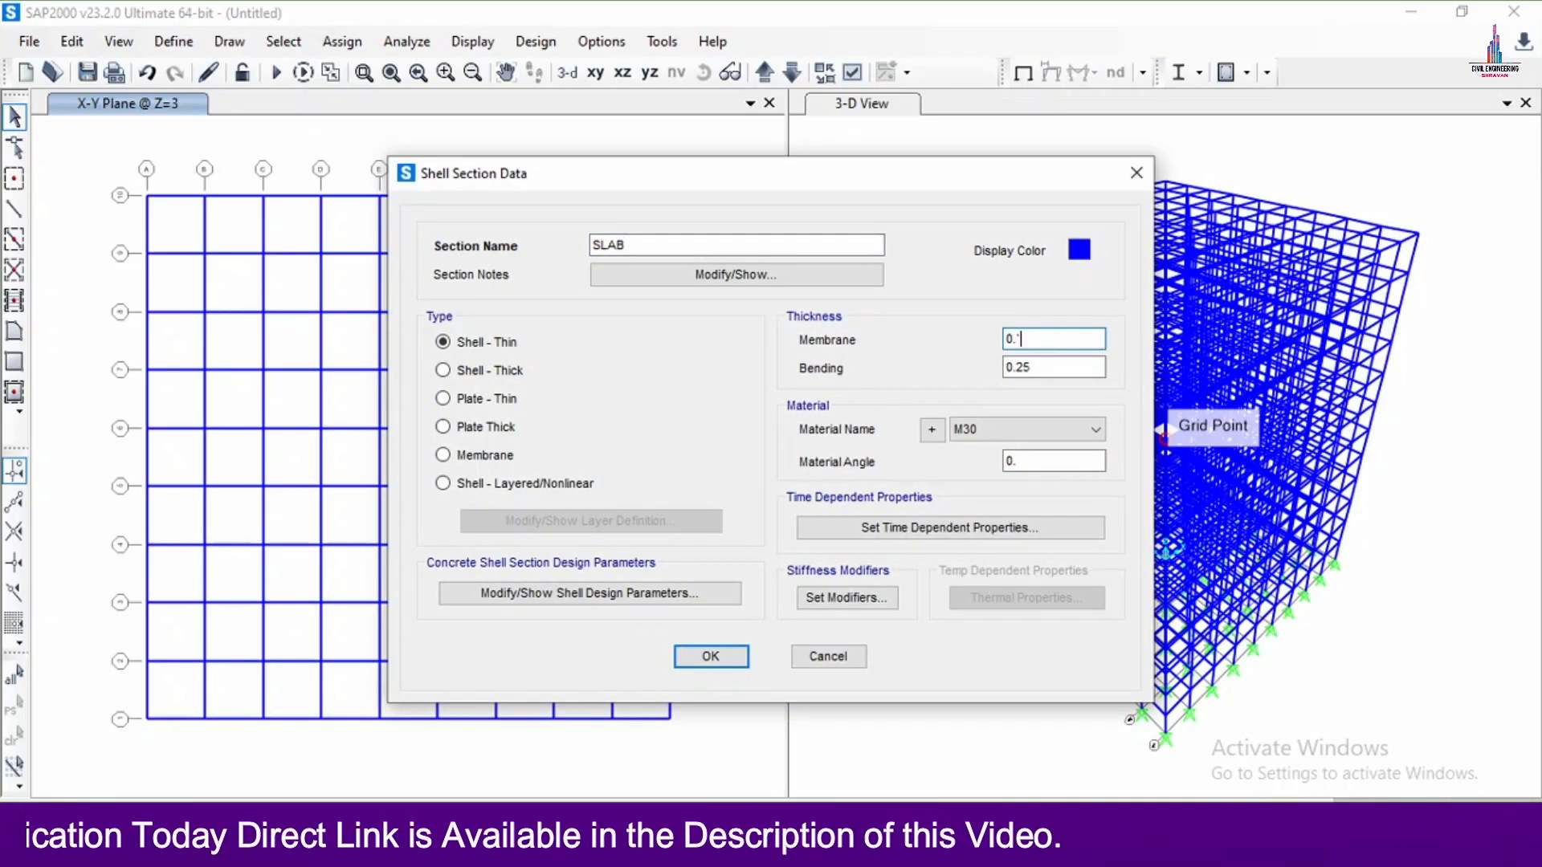
{"action": "key", "text": "BackSpace"}
{"action": "type", "text": "15"}
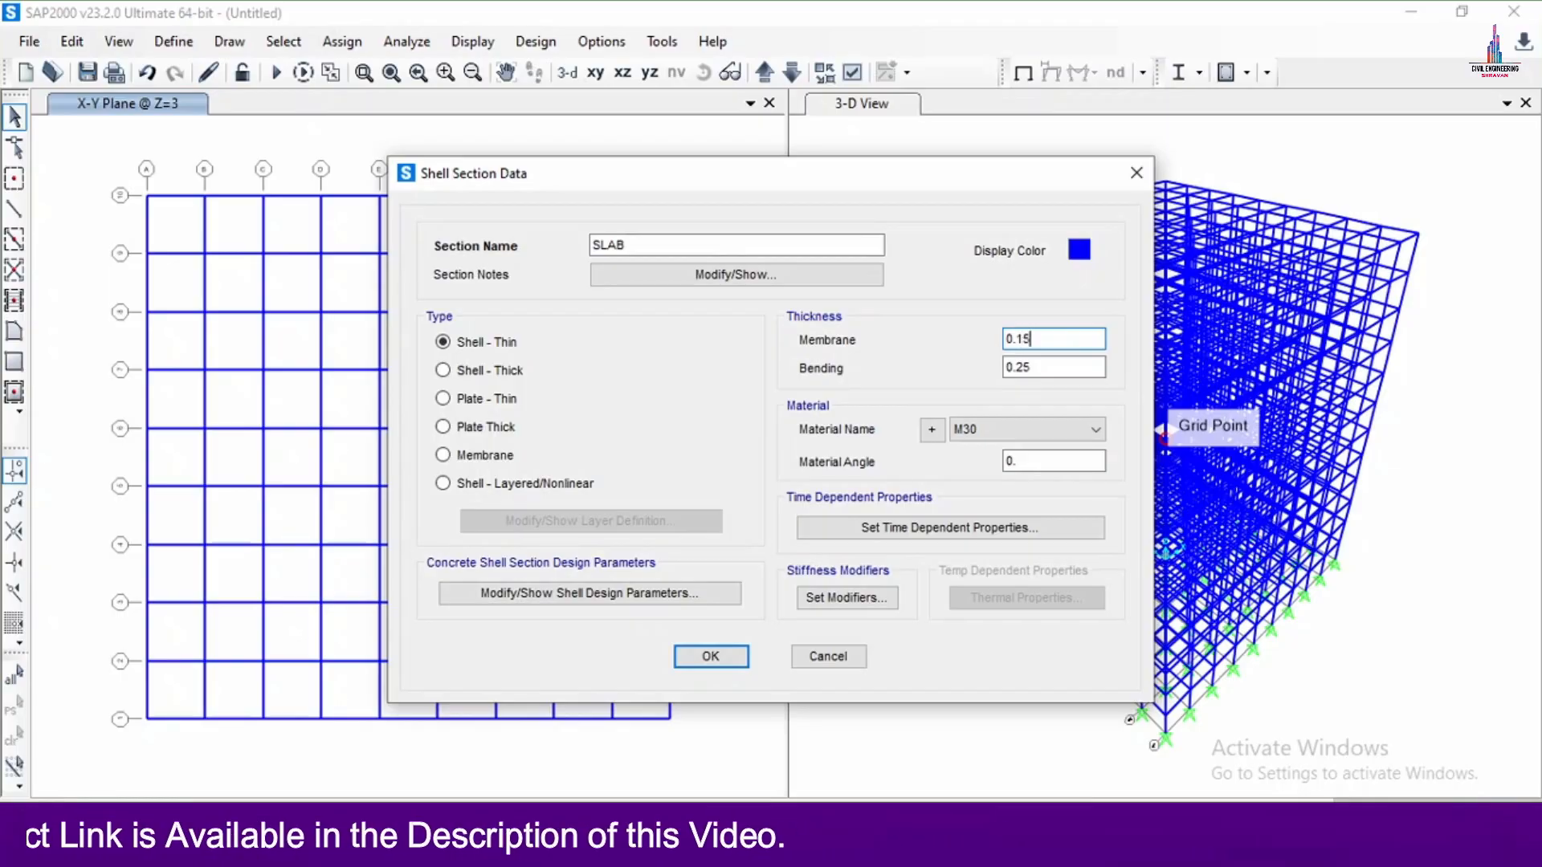
{"action": "key", "text": "Tab"}
{"action": "type", "text": "0"}
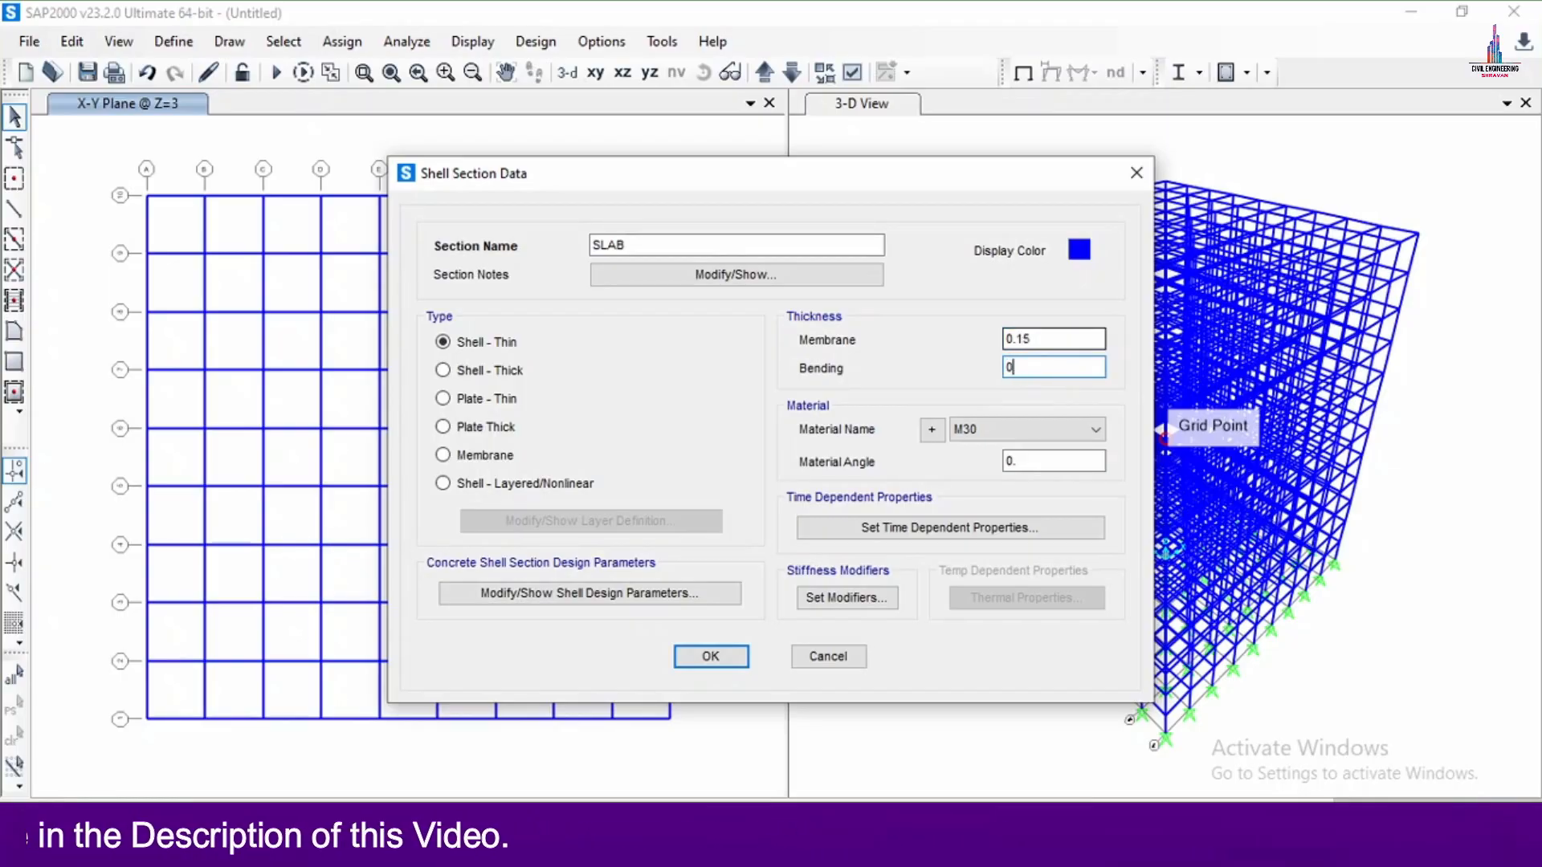
{"action": "type", "text": ".15"}
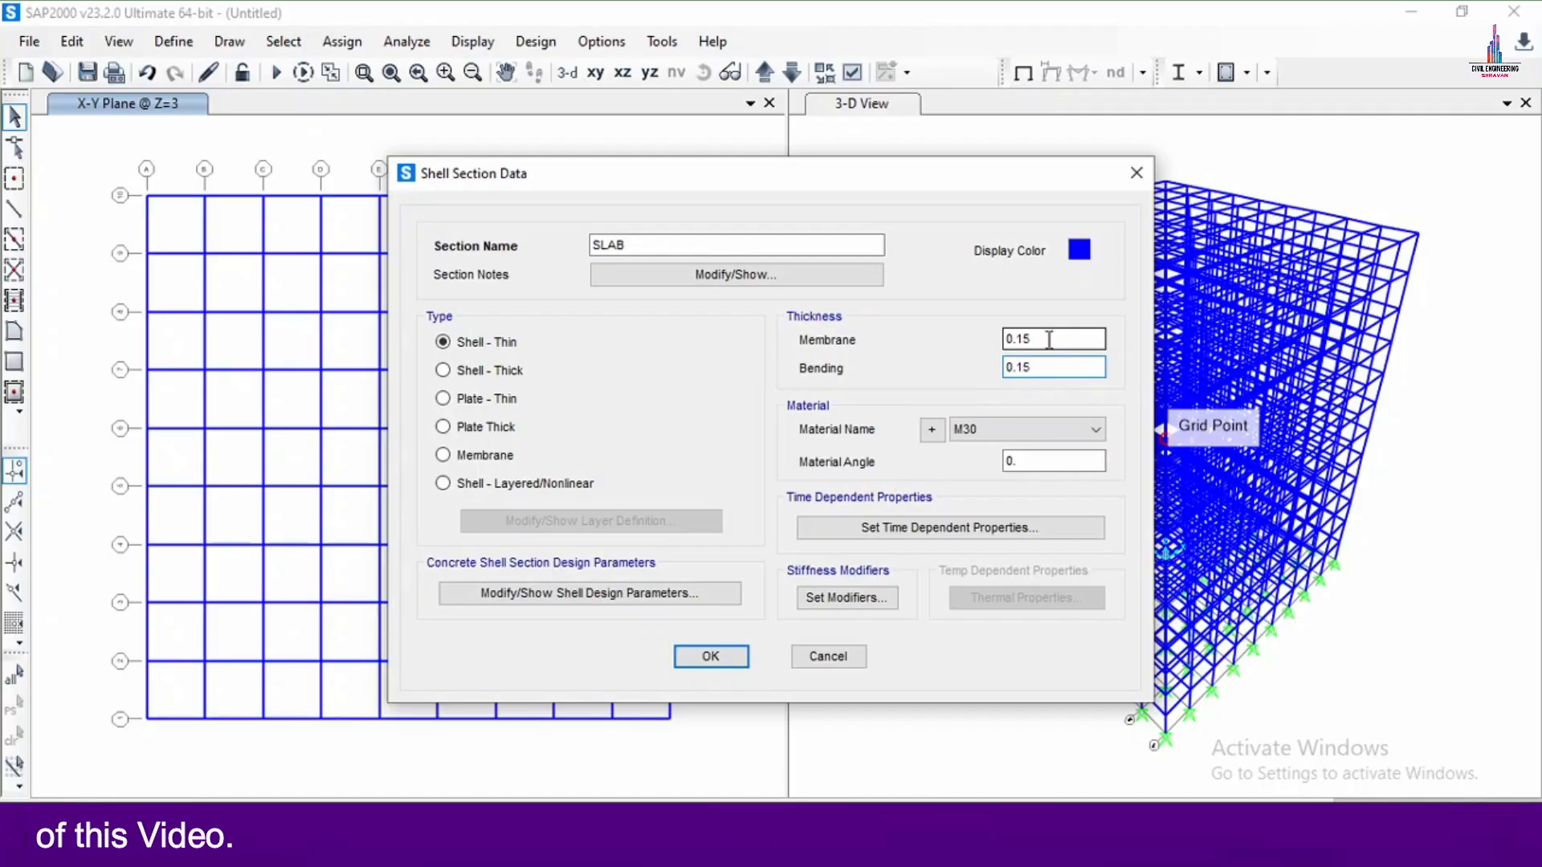
{"action": "left_click", "coordinate": [717, 655]}
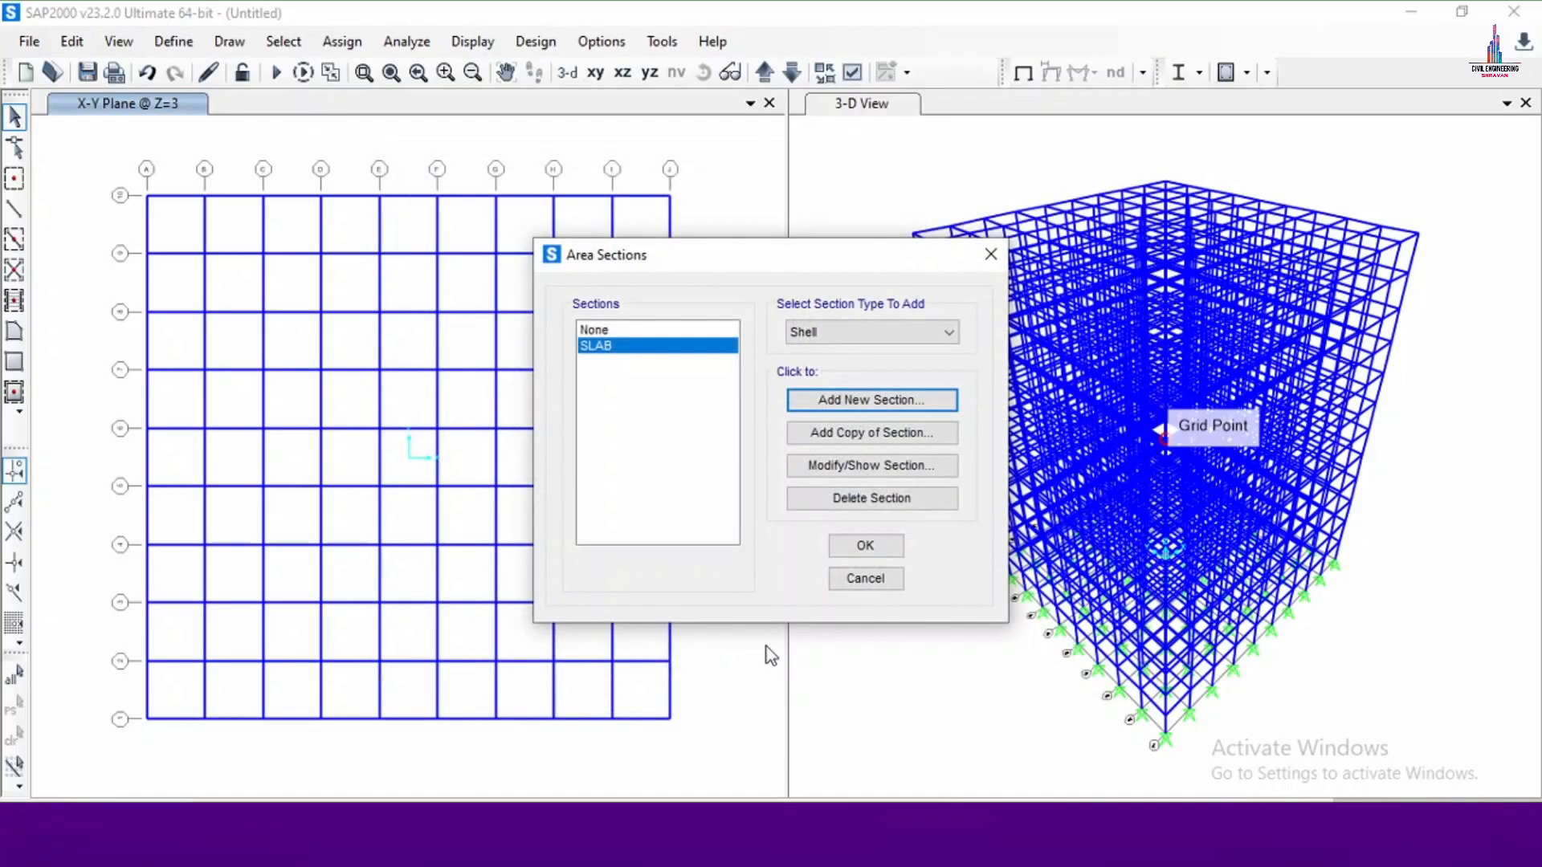
{"action": "left_click", "coordinate": [864, 546]}
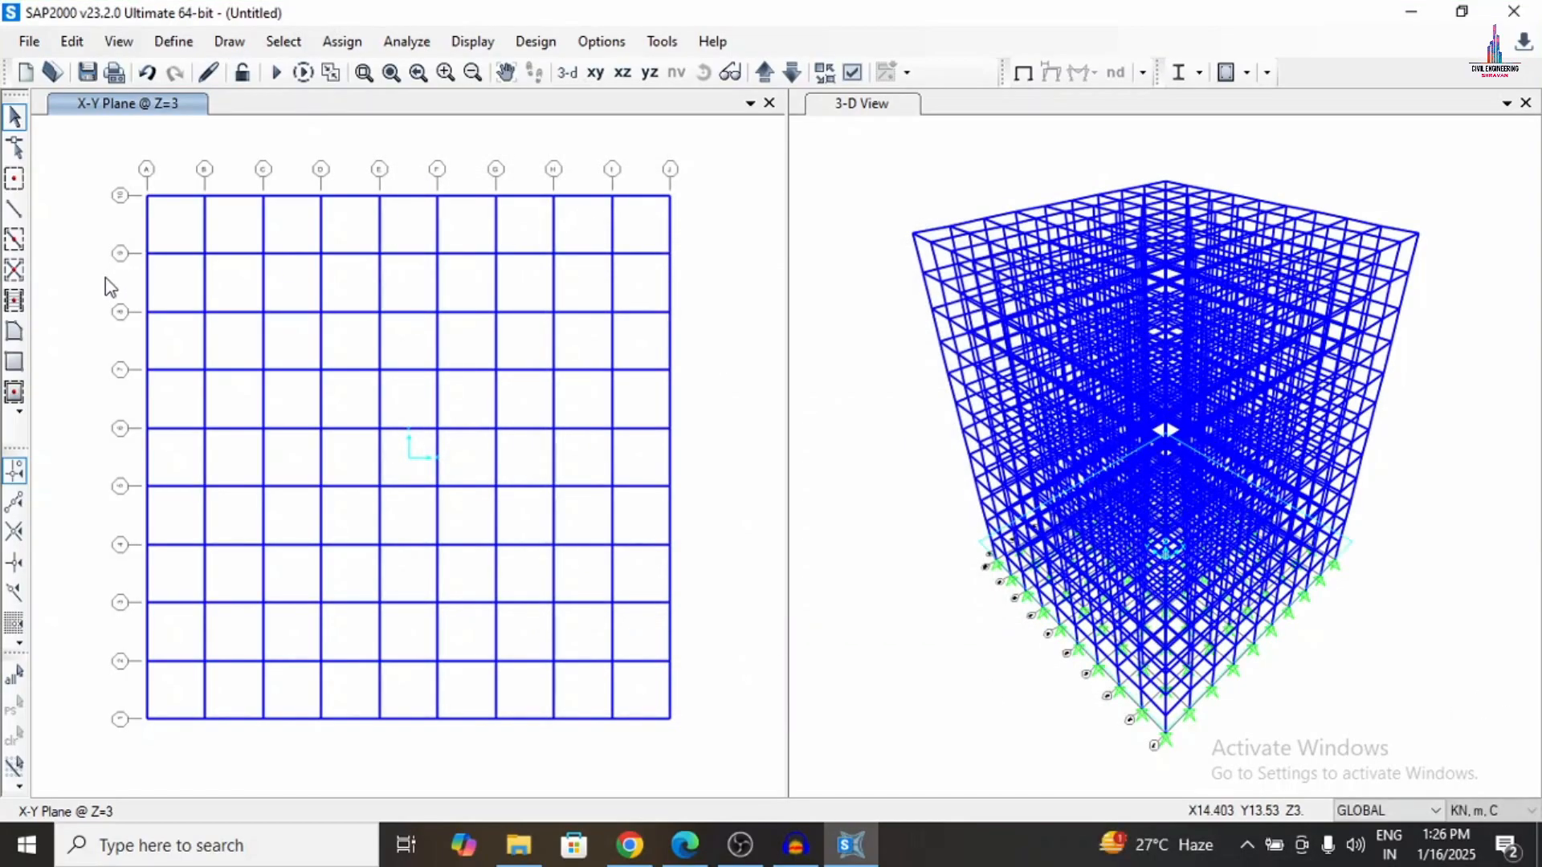
Quick-draw SLAB areas in every bay of the Z=3 plan, then end the drawing command.
{"action": "left_click", "coordinate": [14, 394]}
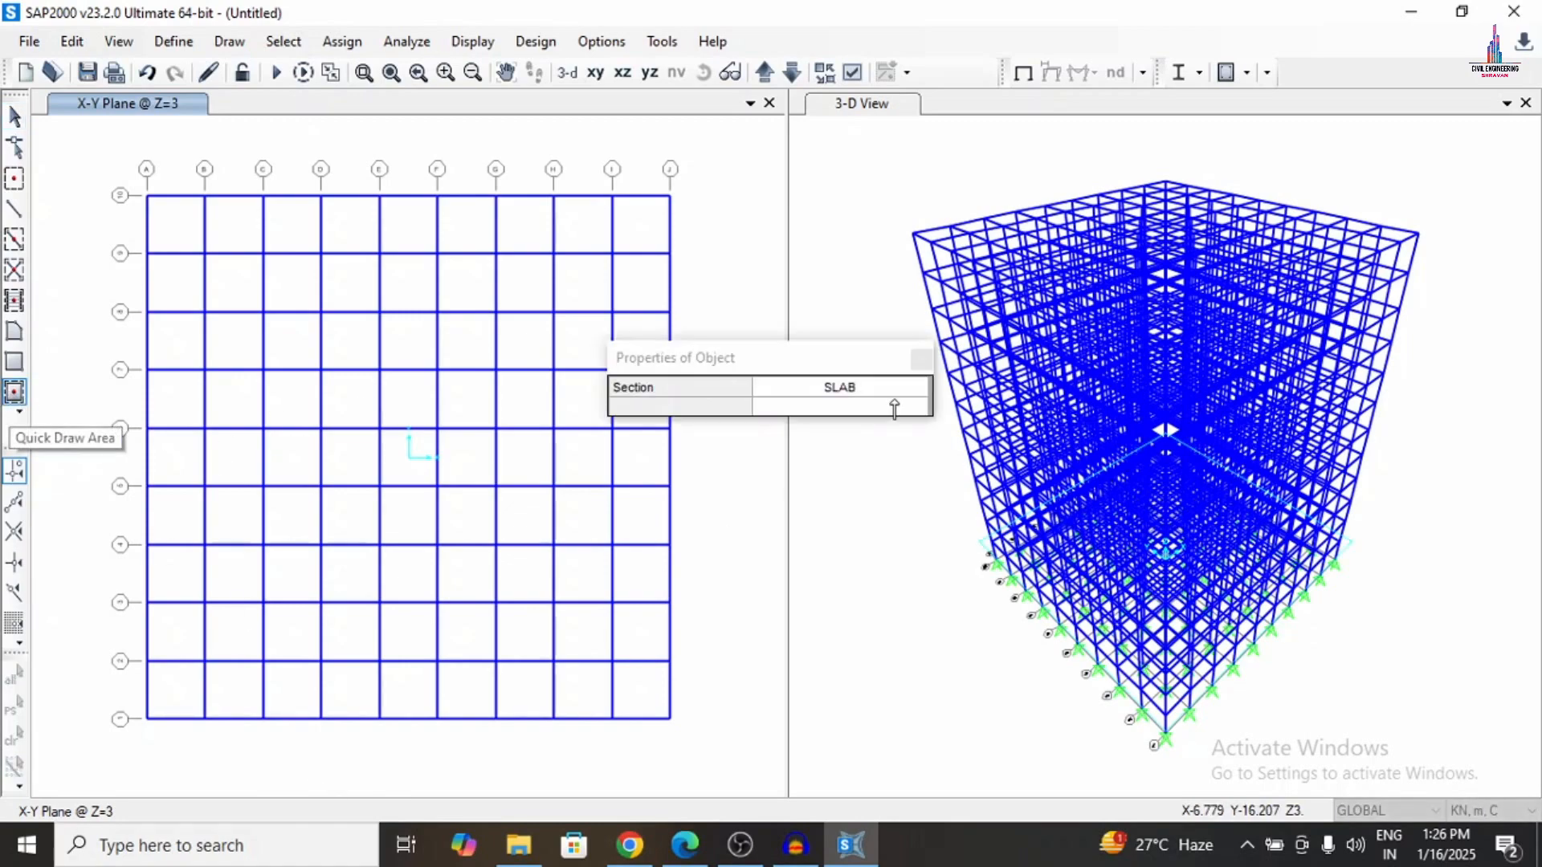
{"action": "left_click_drag", "start_coordinate": [898, 32], "coordinate": [903, 31]}
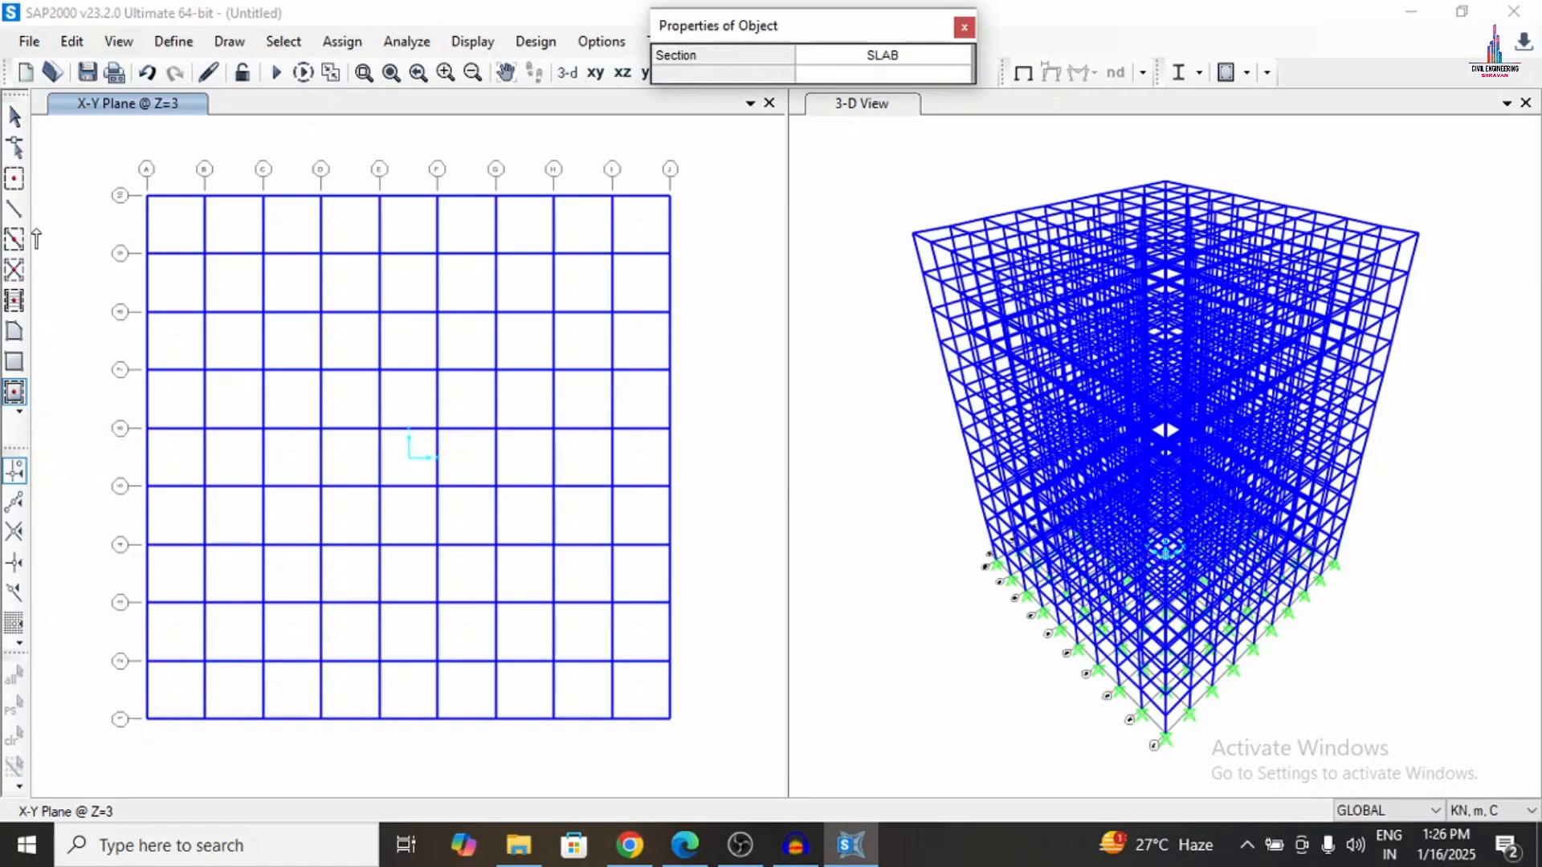
{"action": "left_click_drag", "start_coordinate": [92, 142], "coordinate": [711, 758]}
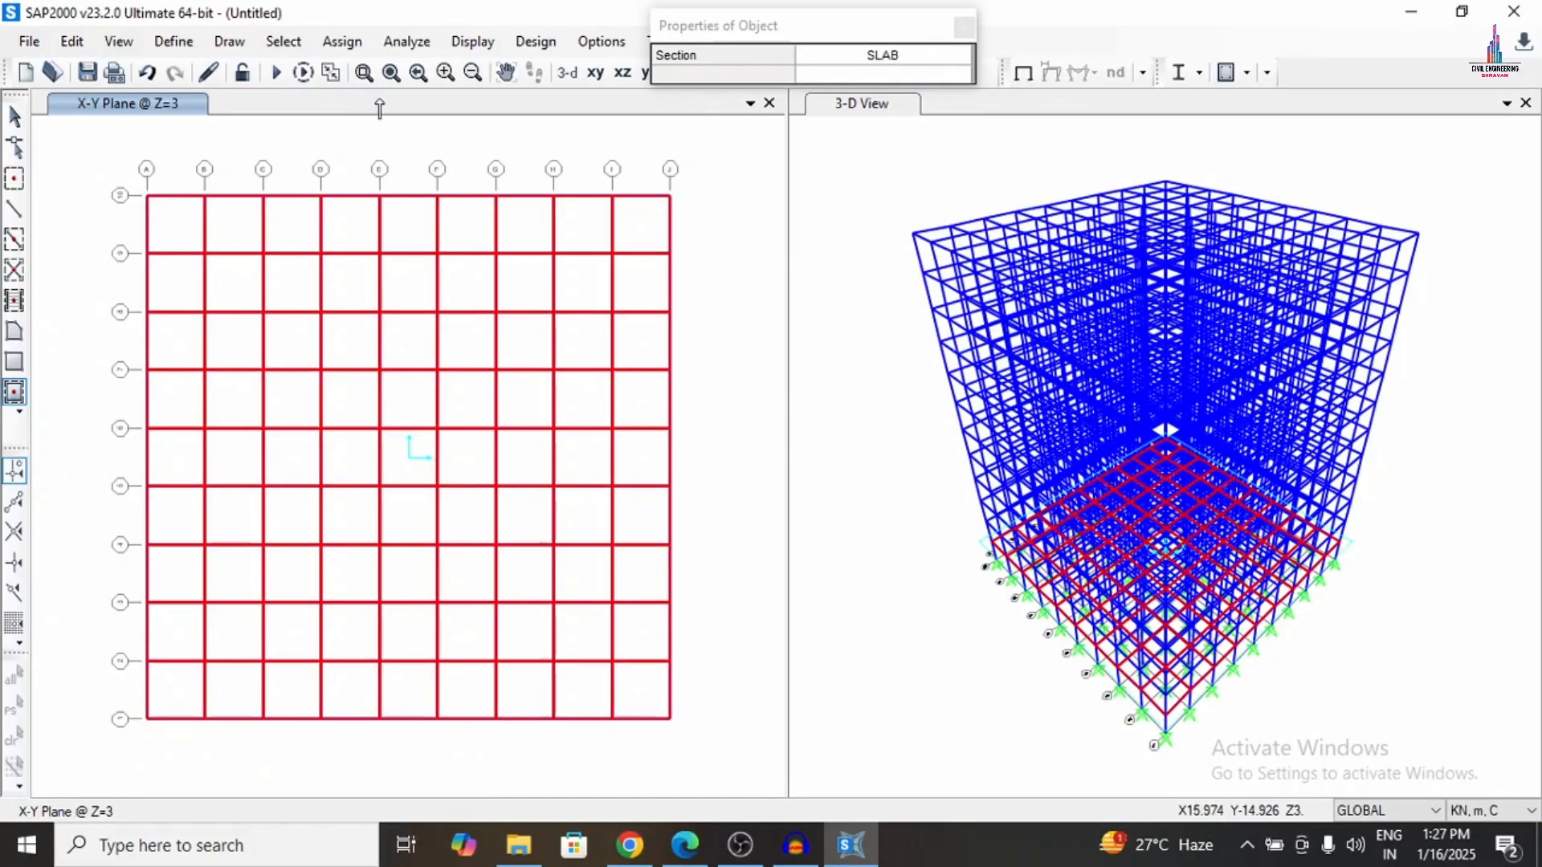
{"action": "key", "text": "Escape"}
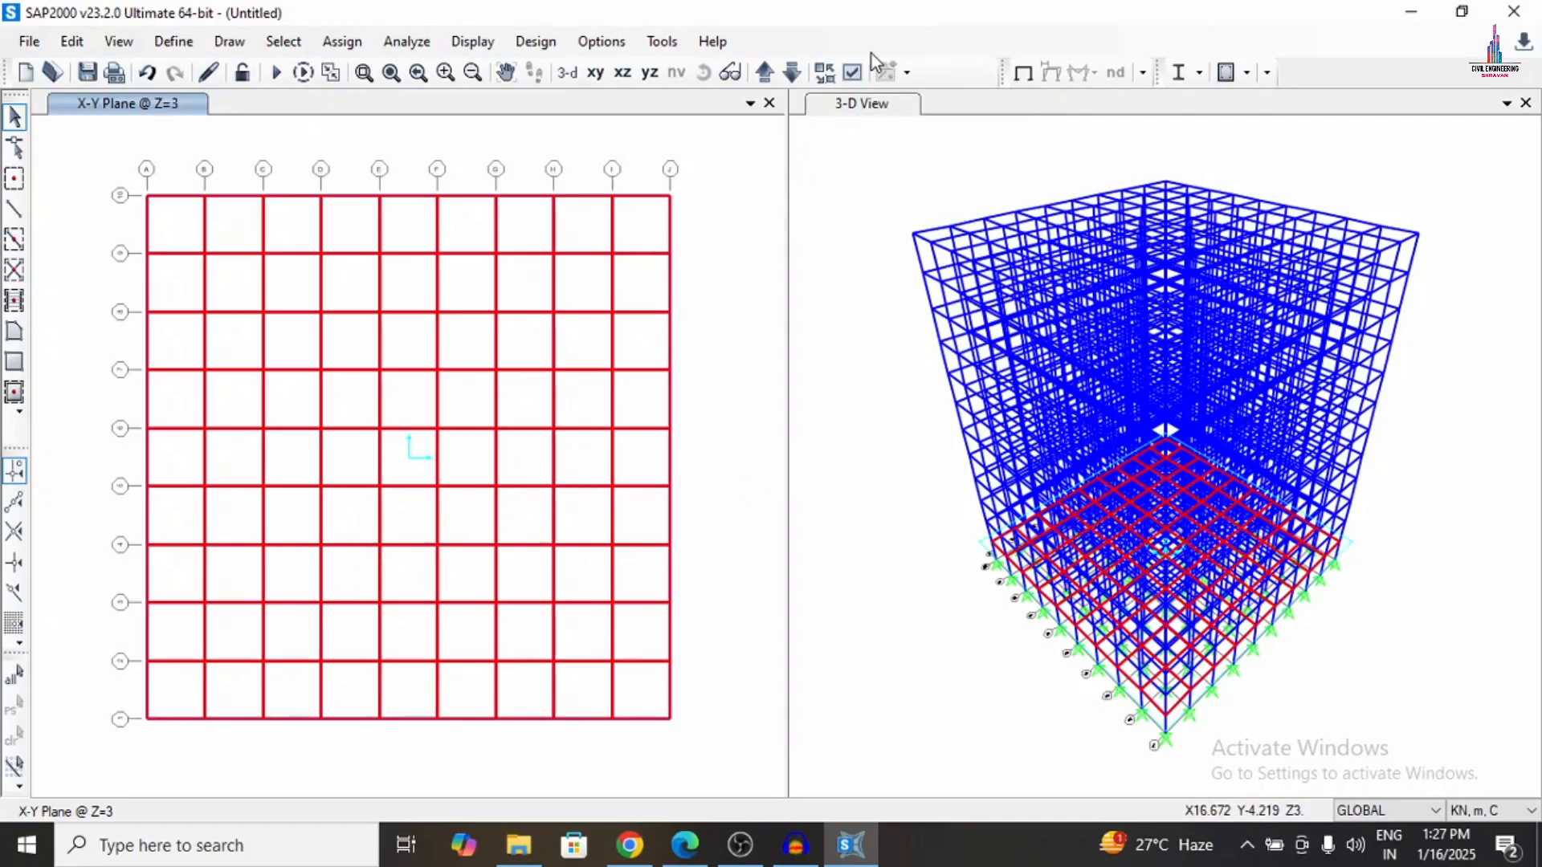
Turn on filled object display and apply it to all view windows.
{"action": "left_click", "coordinate": [852, 73]}
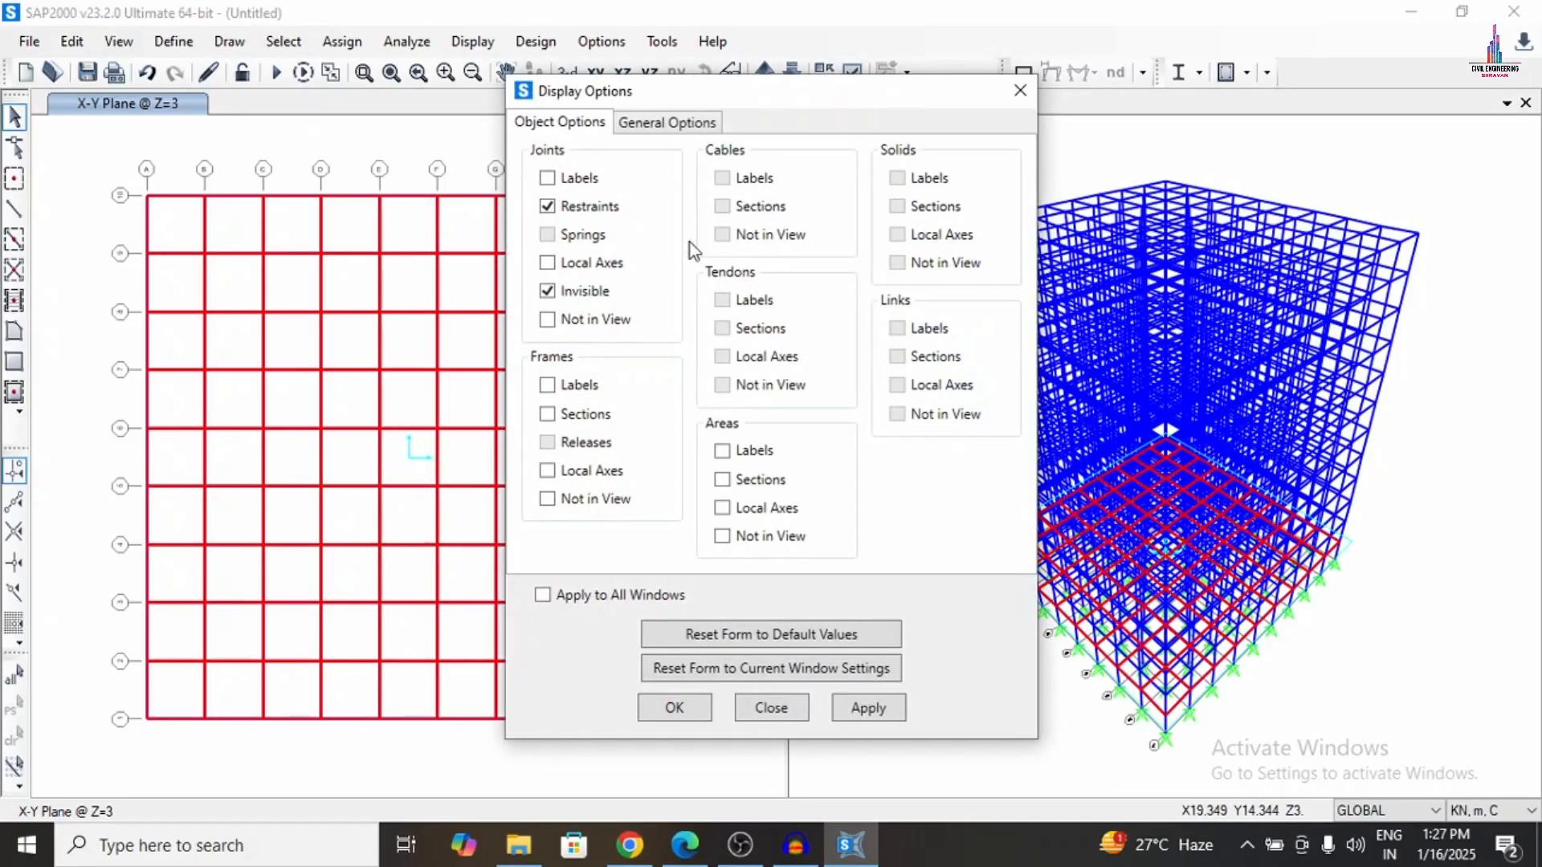
{"action": "left_click", "coordinate": [666, 123]}
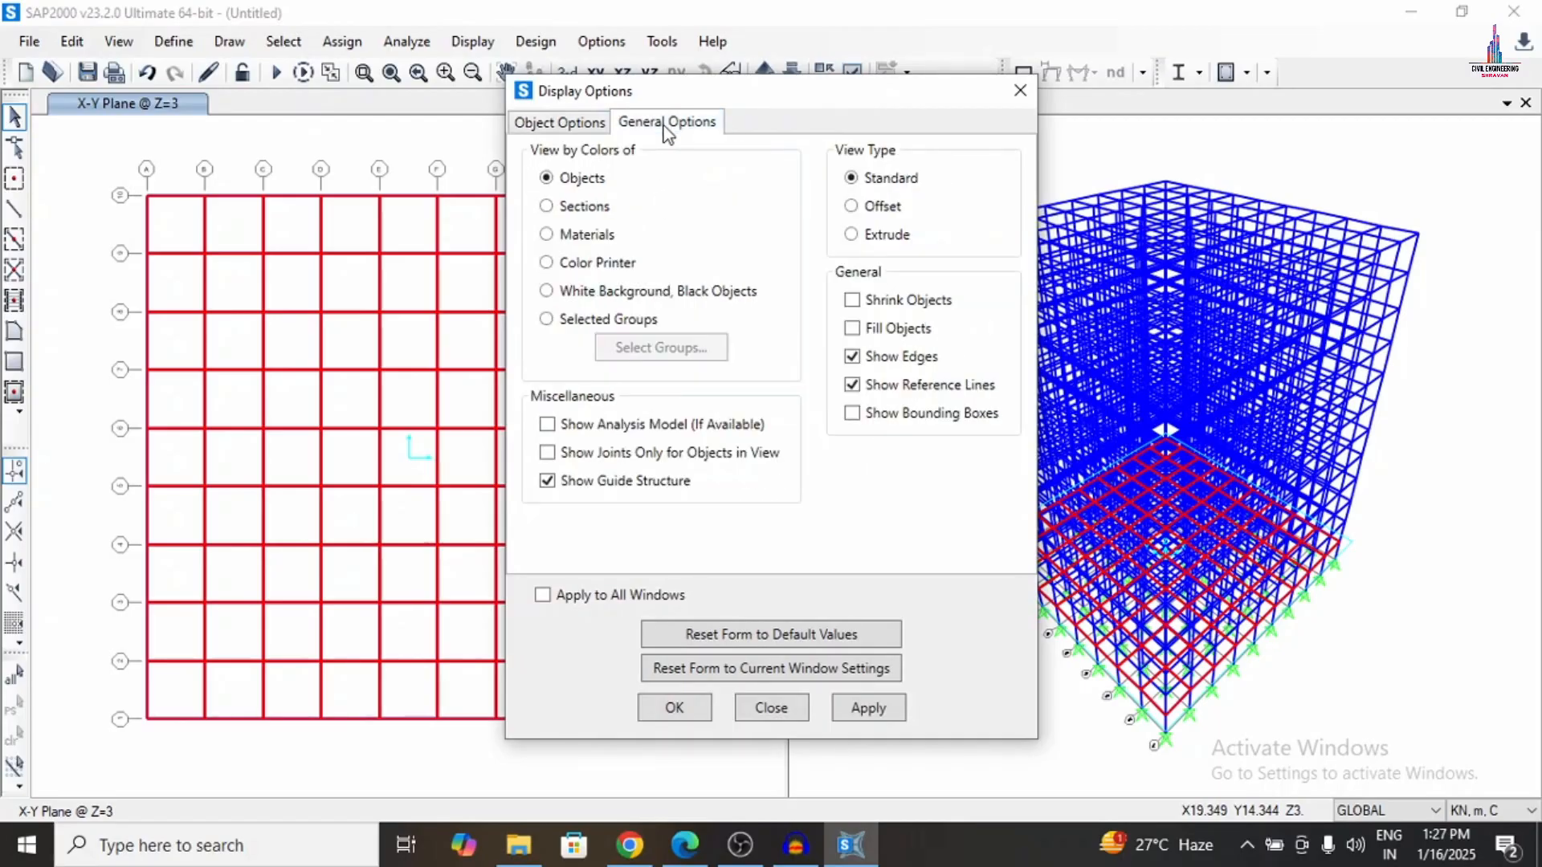
{"action": "left_click", "coordinate": [874, 333]}
{"action": "left_click", "coordinate": [565, 599]}
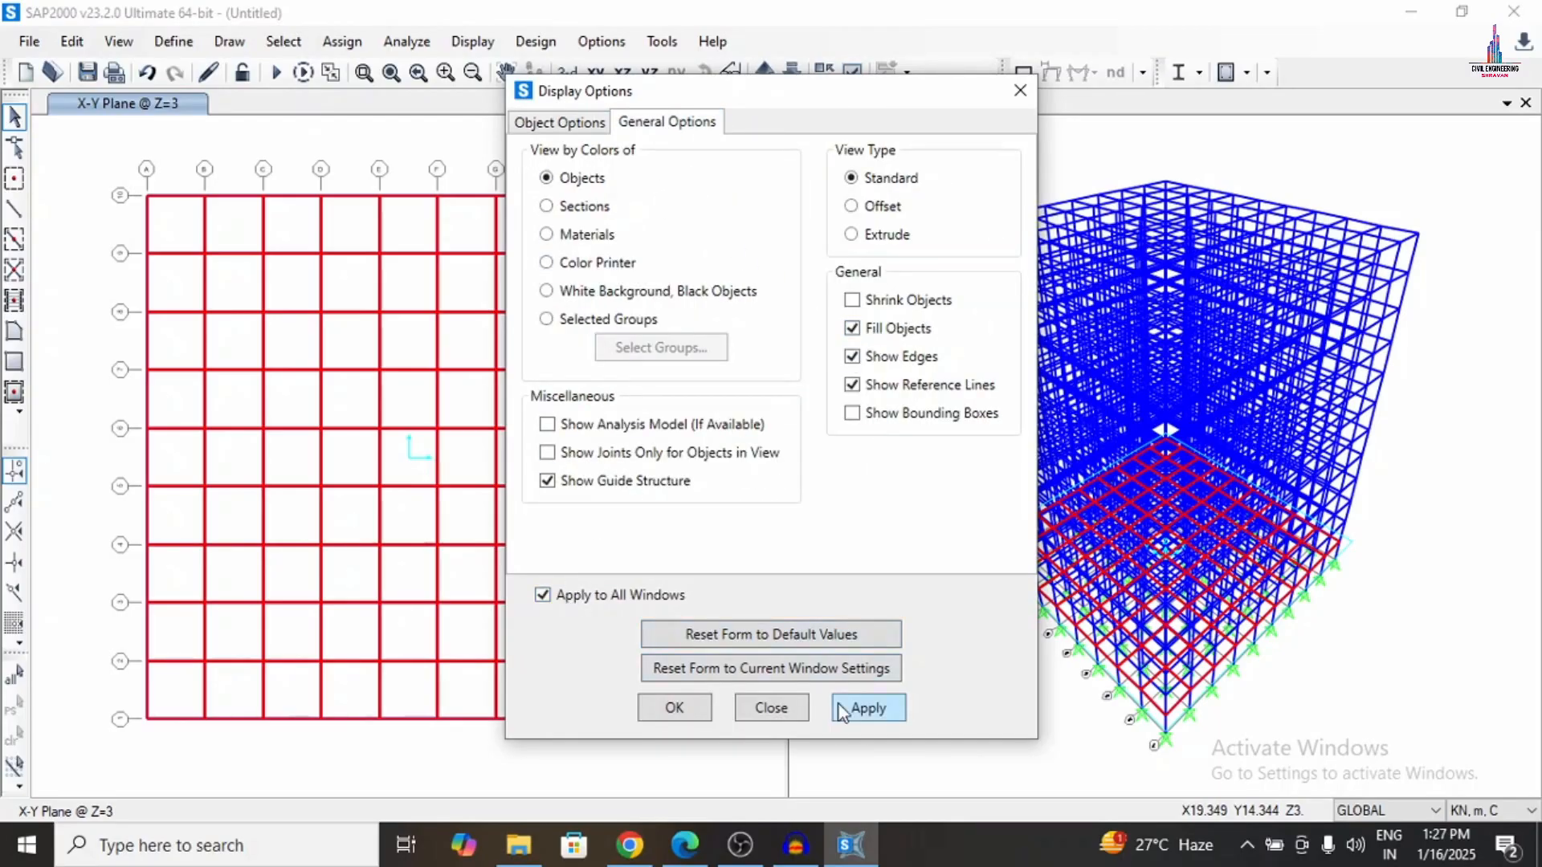
{"action": "left_click", "coordinate": [873, 717]}
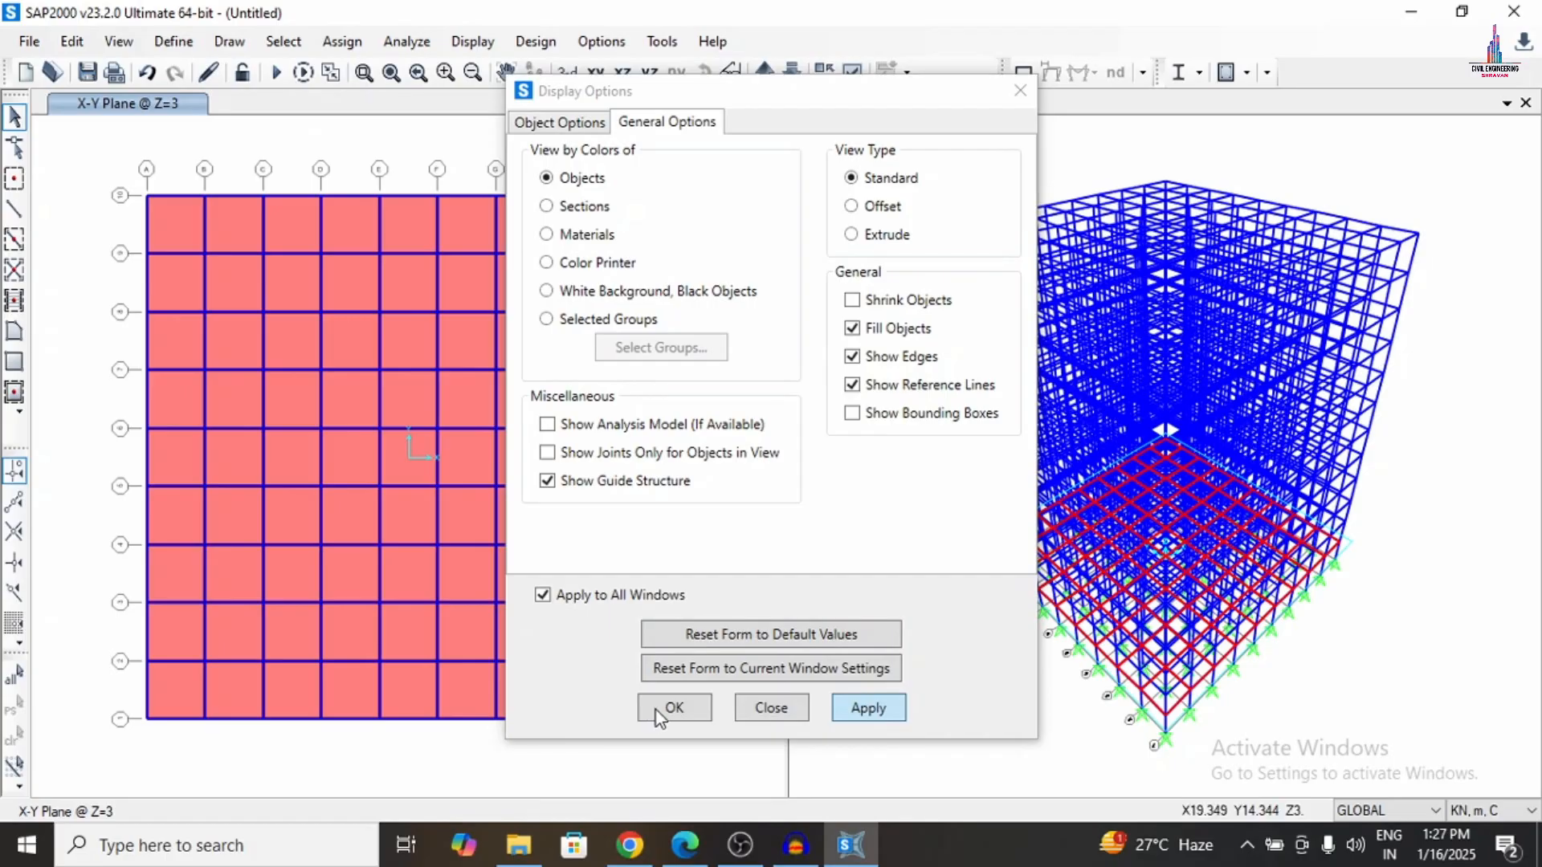
{"action": "left_click", "coordinate": [673, 708]}
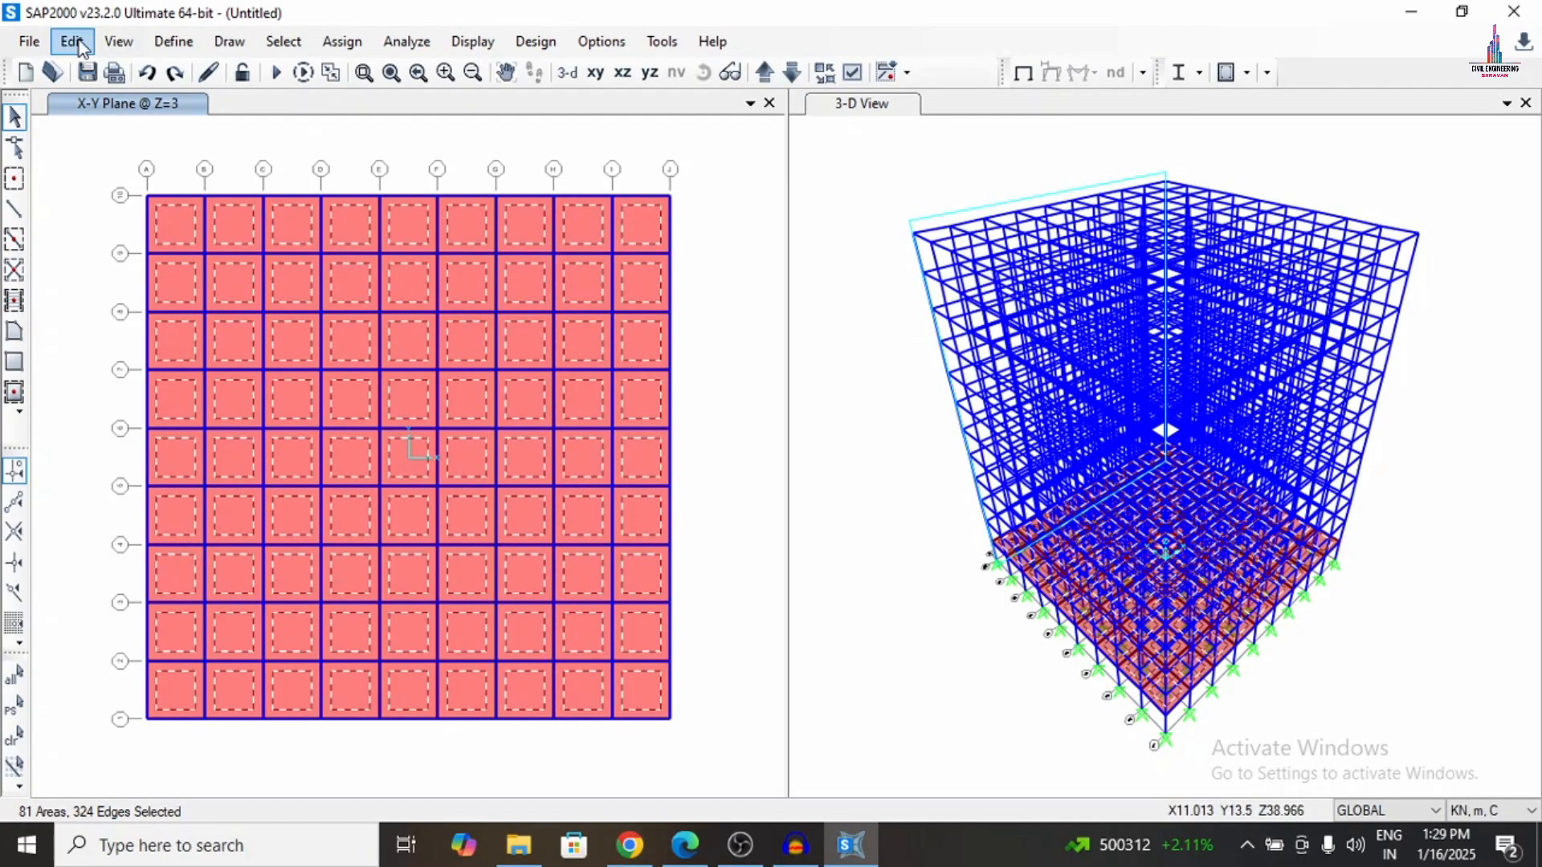
Replicate the selected Z=3 slab panels linearly 11 times with a vertical increment (dz) of 3 m.
{"action": "left_click", "coordinate": [72, 41]}
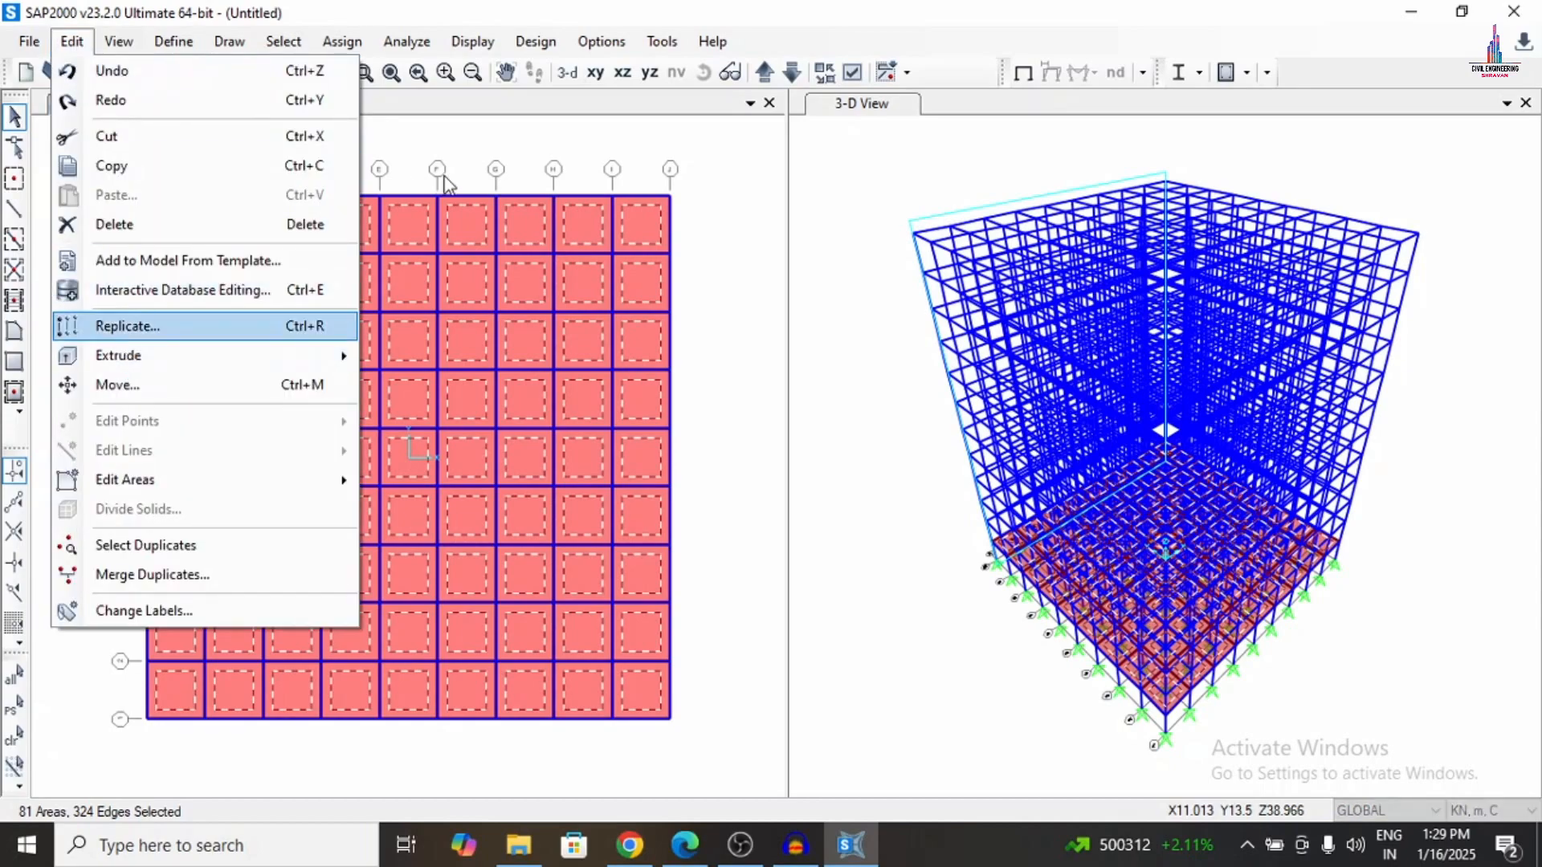
{"action": "key", "text": "Return"}
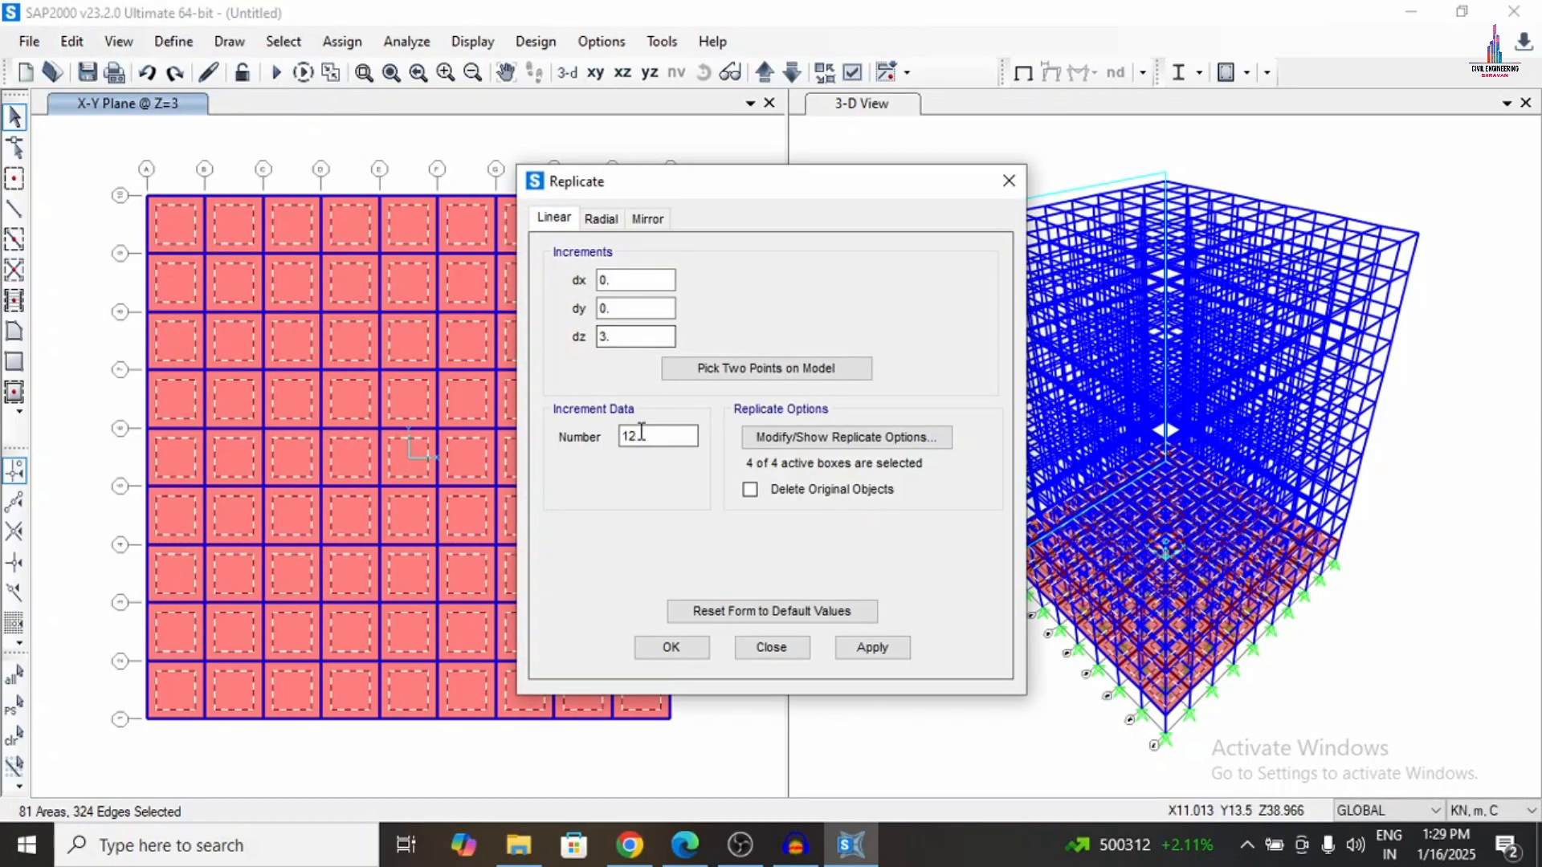
{"action": "left_click_drag", "start_coordinate": [642, 434], "coordinate": [617, 435]}
{"action": "left_click_drag", "start_coordinate": [632, 337], "coordinate": [575, 342]}
{"action": "left_click", "coordinate": [889, 646]}
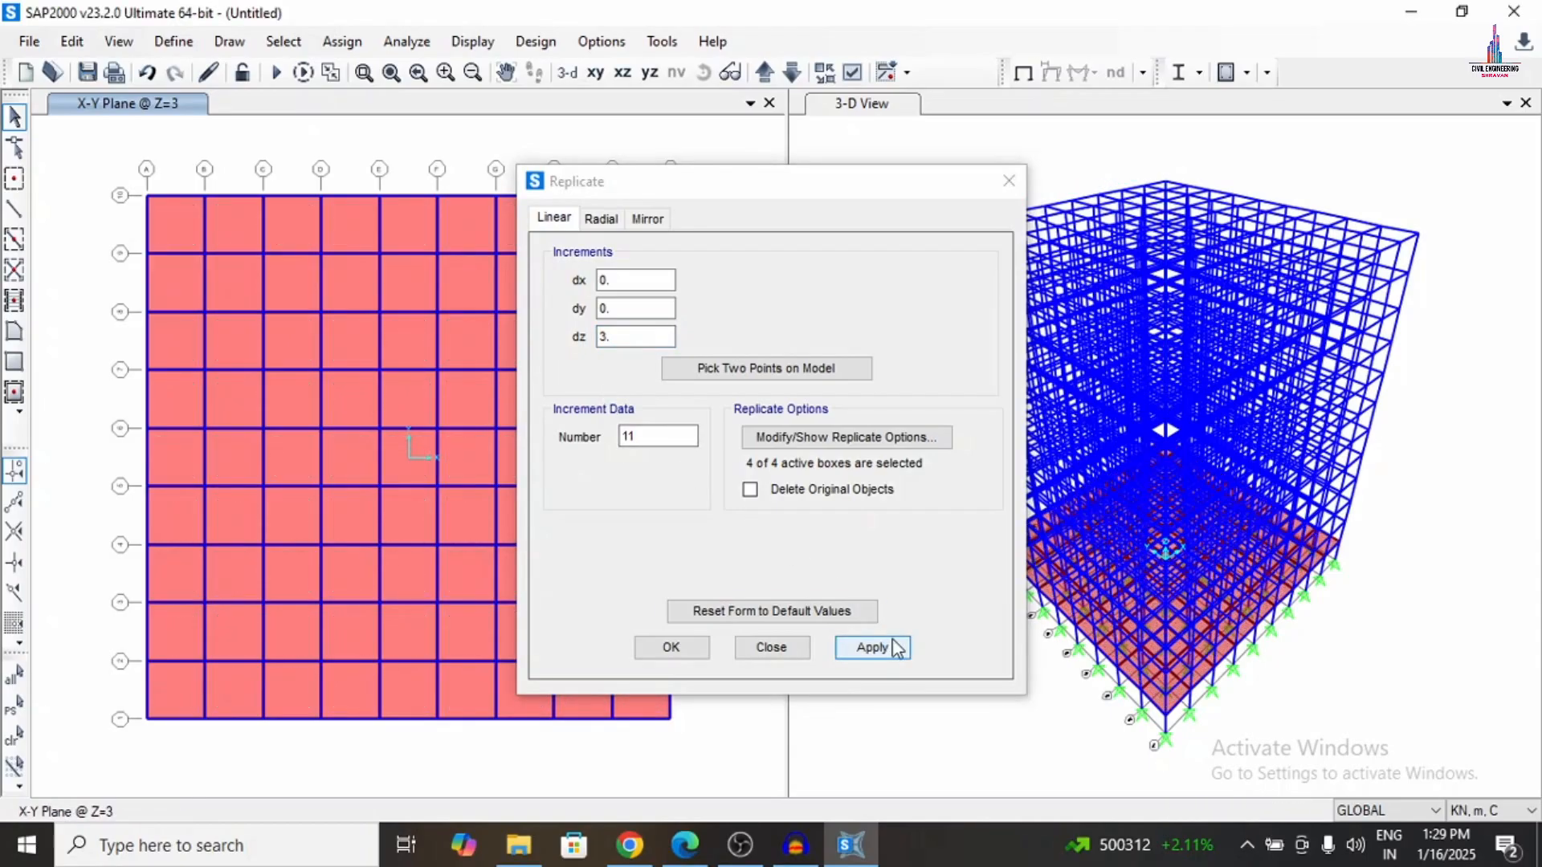
{"action": "left_click", "coordinate": [897, 648]}
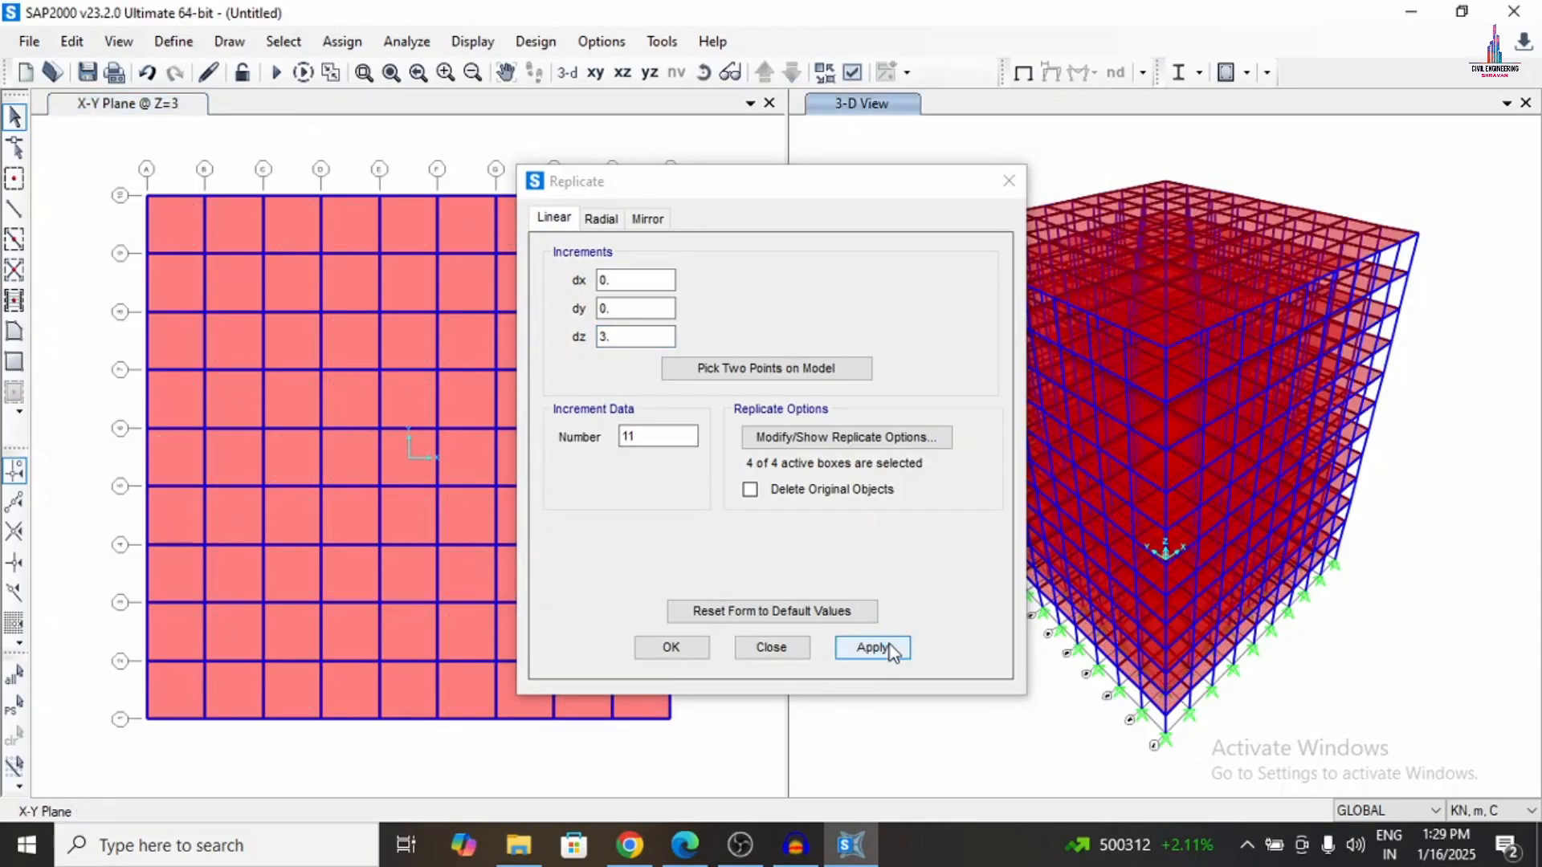
{"action": "left_click", "coordinate": [682, 648]}
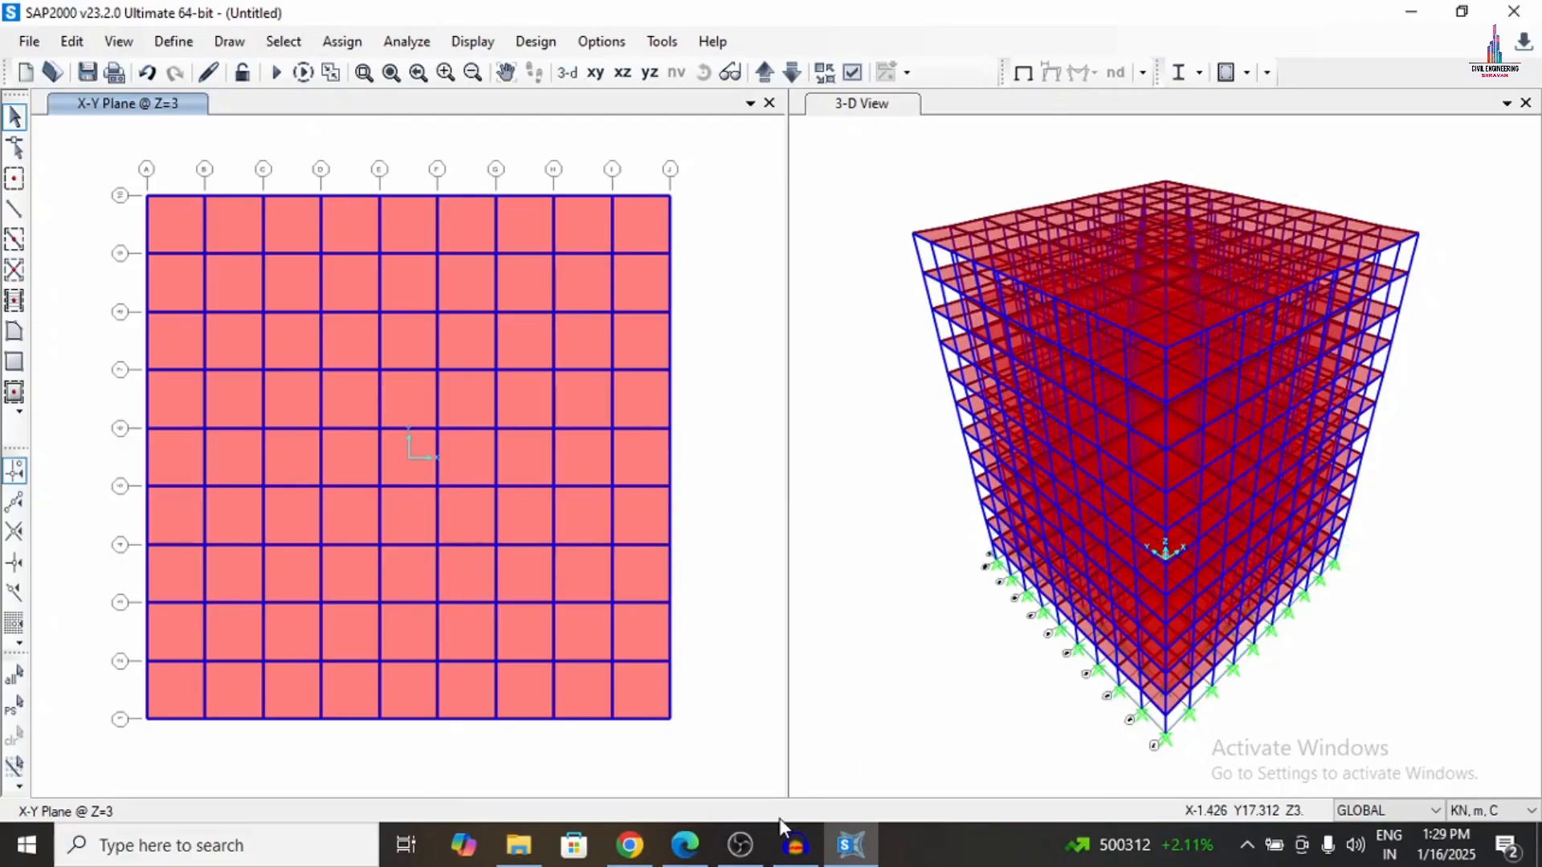
Switch to REF.pdf in the Edge browser and find the viscous damper's link type among the link properties.
{"action": "left_click", "coordinate": [700, 843]}
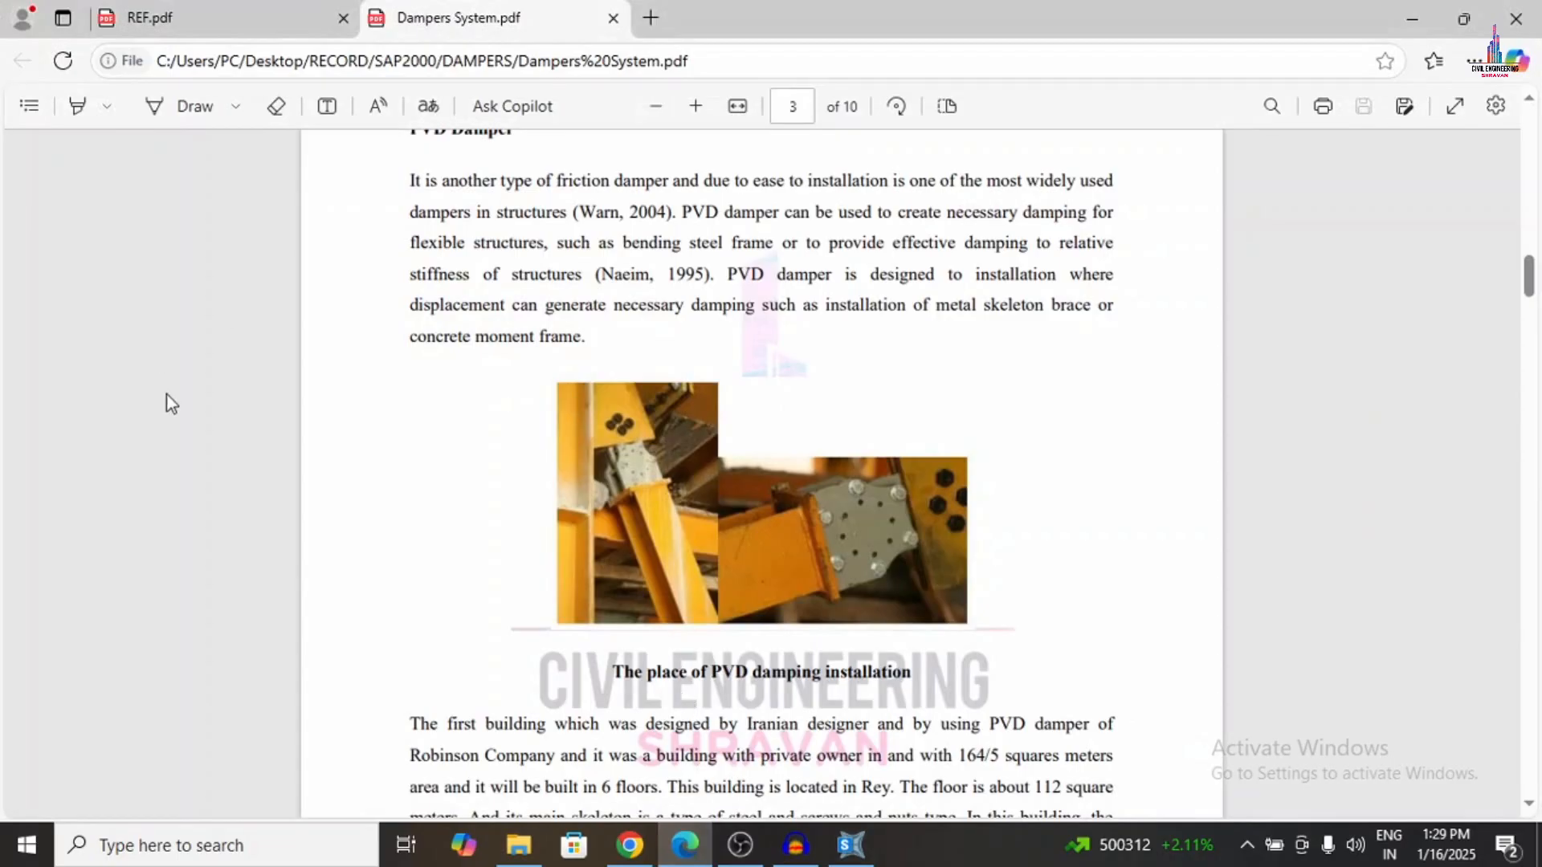
{"action": "left_click", "coordinate": [228, 10]}
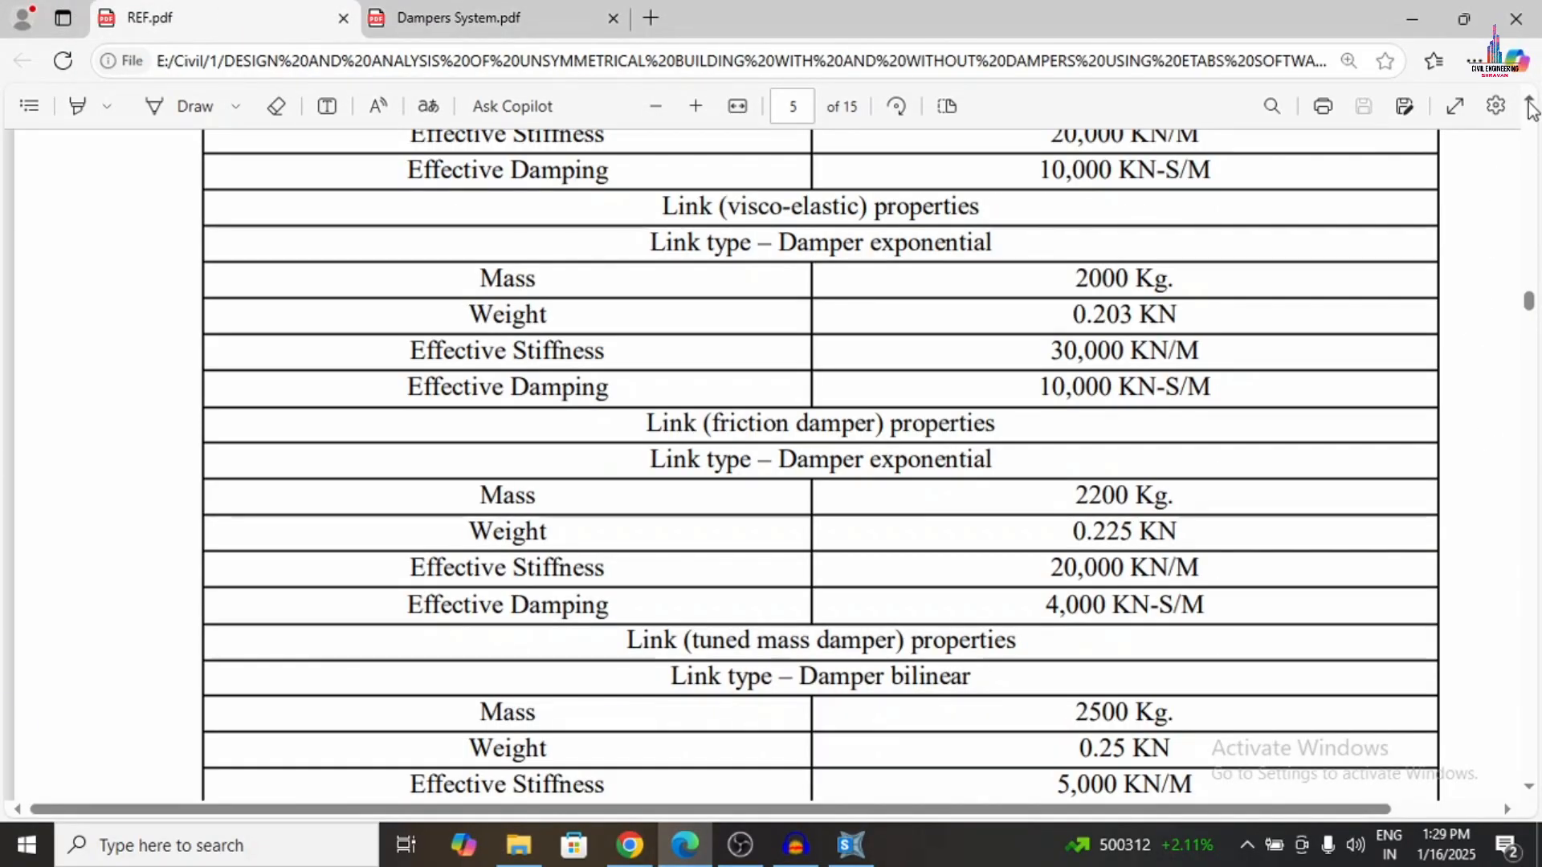
{"action": "scroll", "coordinate": [1529, 106], "scroll_direction": "up", "scroll_amount": 2}
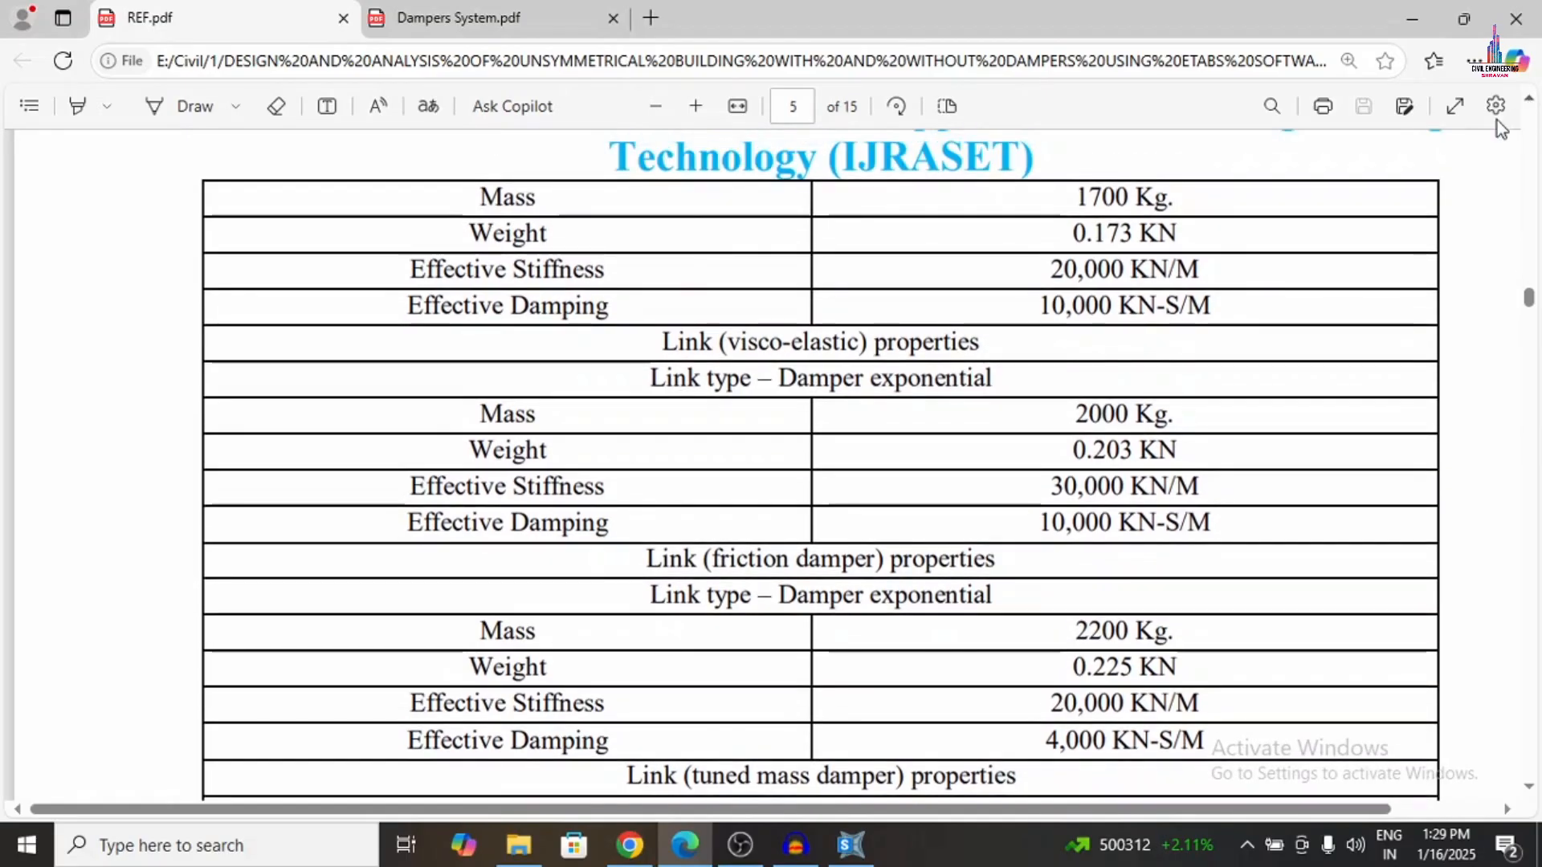
{"action": "scroll", "coordinate": [1201, 303], "scroll_direction": "down", "scroll_amount": 2}
{"action": "scroll", "coordinate": [1044, 241], "scroll_direction": "up", "scroll_amount": 2}
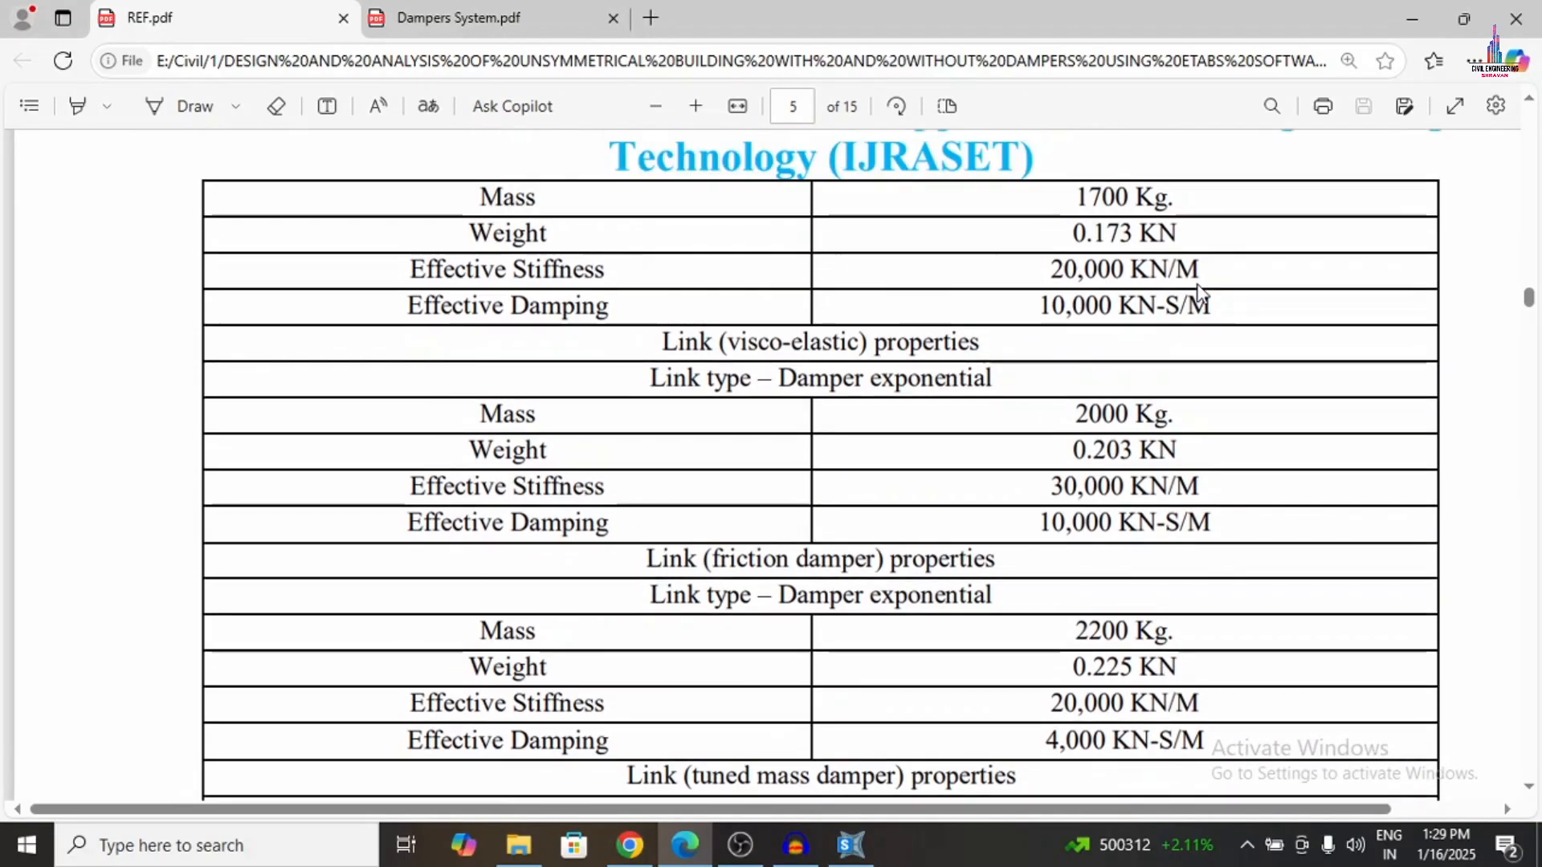
{"action": "double_click", "coordinate": [485, 201]}
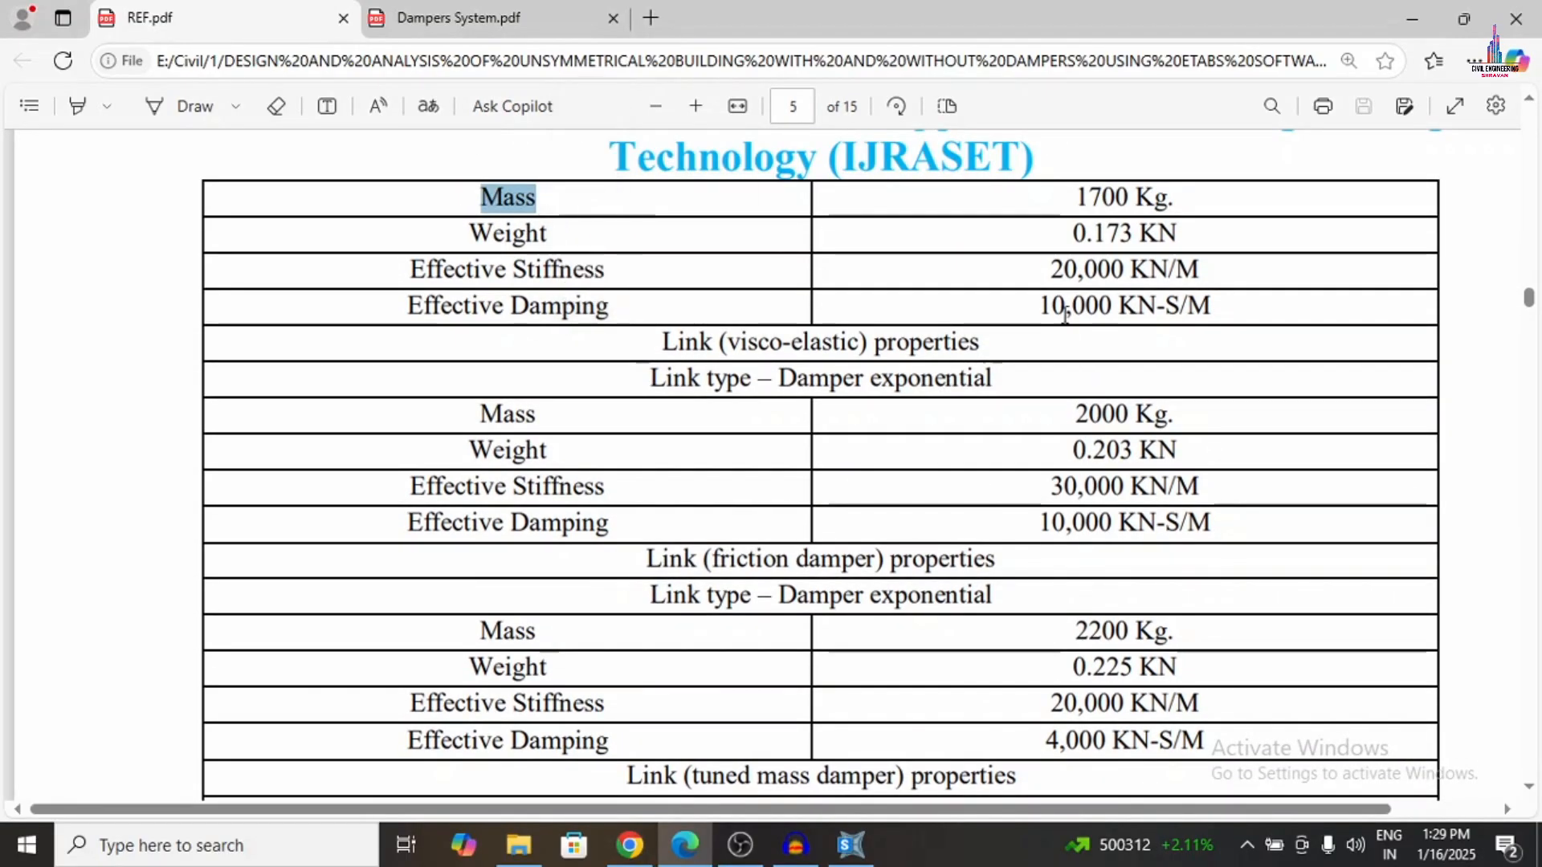
{"action": "scroll", "coordinate": [1056, 310], "scroll_direction": "up", "scroll_amount": 4}
{"action": "scroll", "coordinate": [918, 345], "scroll_direction": "up", "scroll_amount": 6}
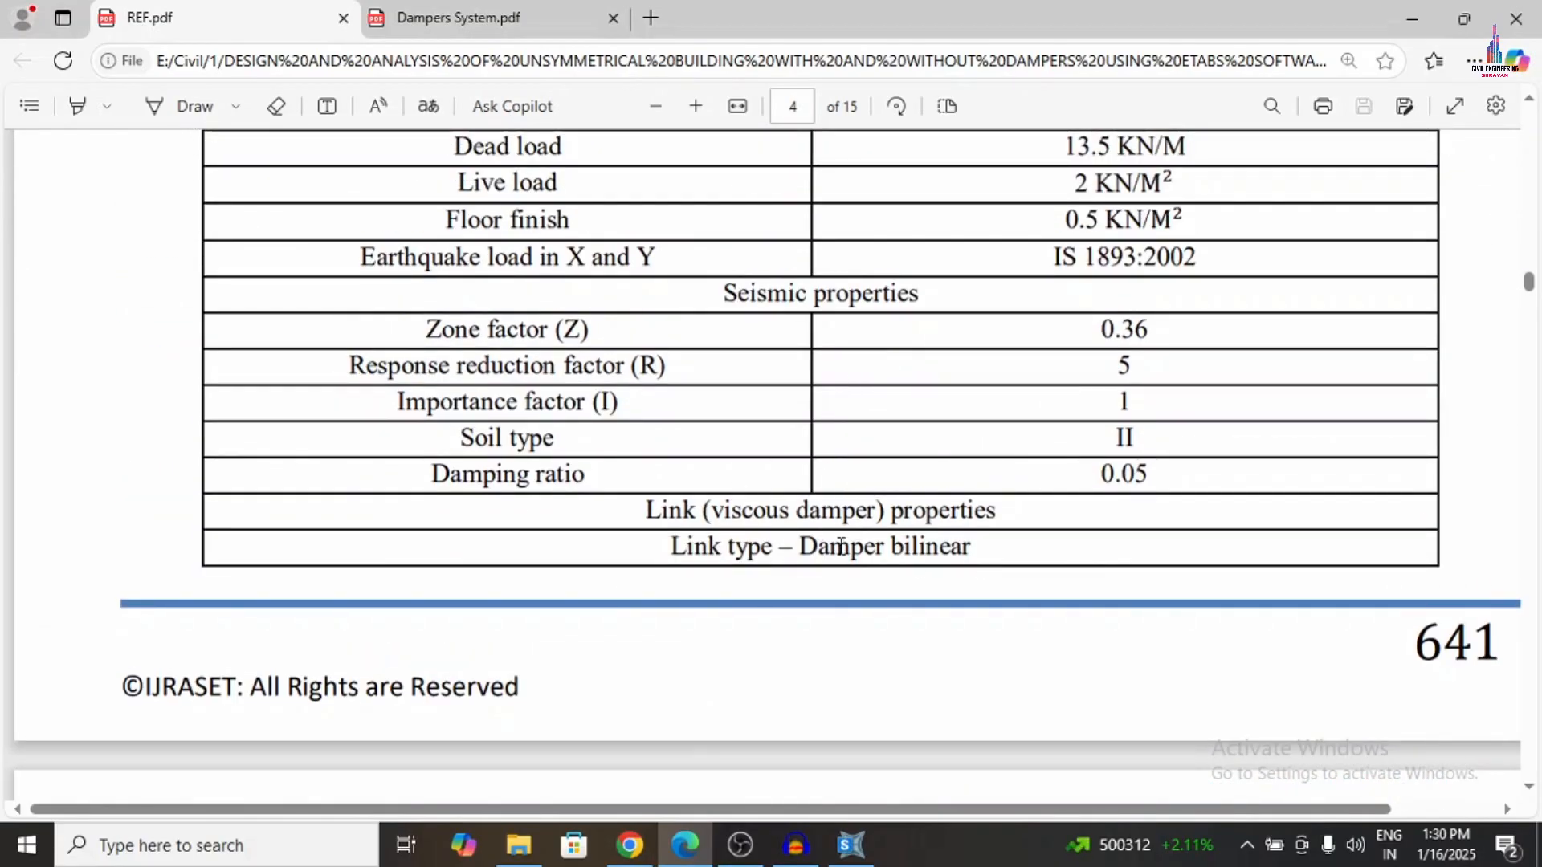
Read the viscous damper's mass, weight, effective stiffness and effective damping in the REF.pdf table.
{"action": "scroll", "coordinate": [840, 546], "scroll_direction": "down", "scroll_amount": 6}
{"action": "left_click_drag", "start_coordinate": [1066, 310], "coordinate": [1155, 312]}
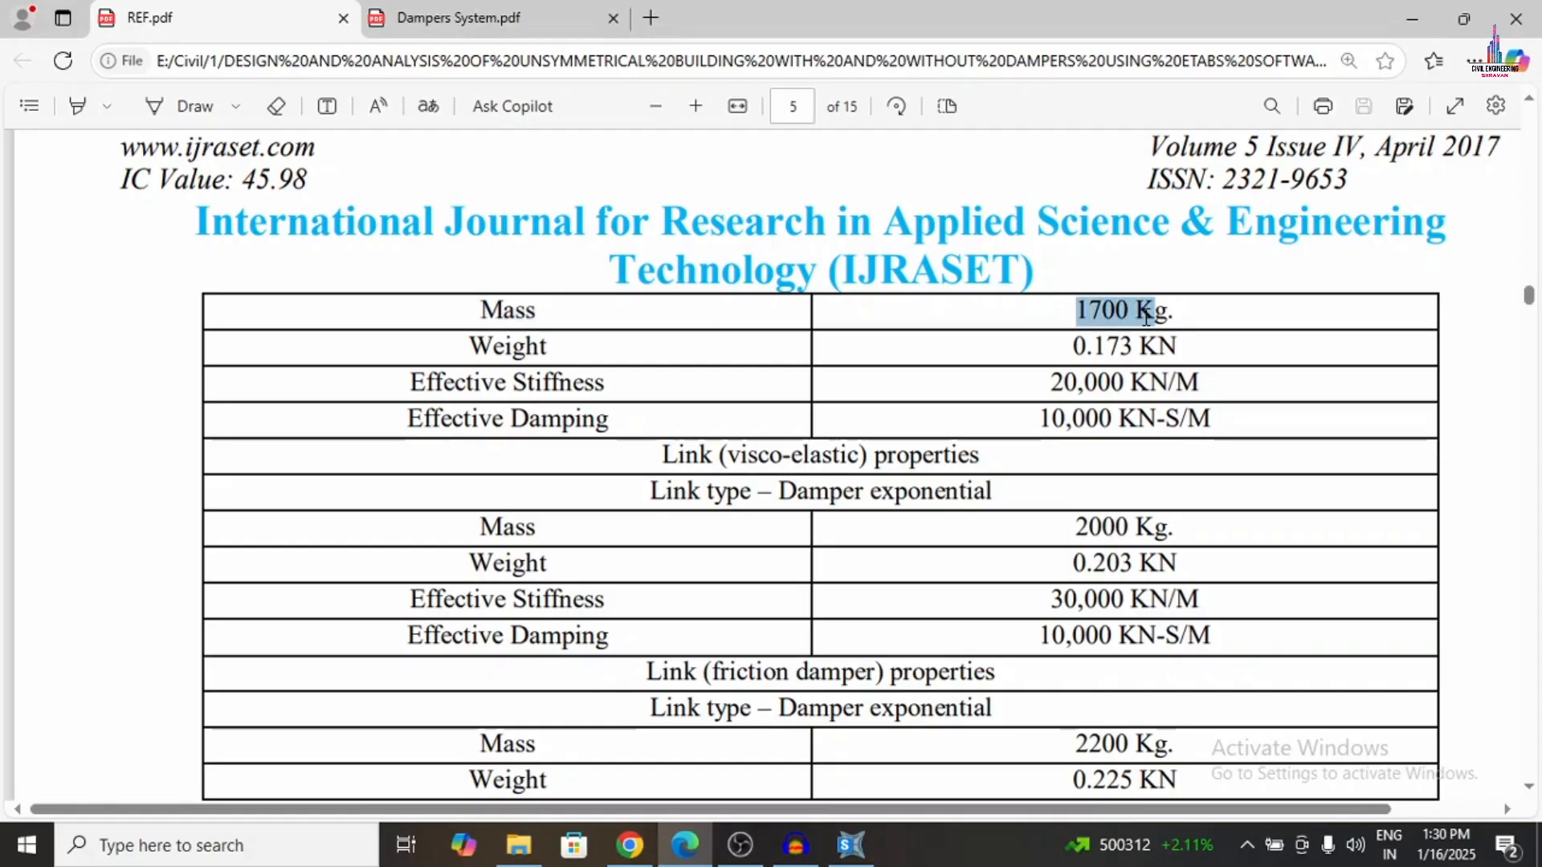
{"action": "left_click_drag", "start_coordinate": [1073, 347], "coordinate": [1133, 347]}
{"action": "scroll", "coordinate": [354, 347], "scroll_direction": "down", "scroll_amount": 2}
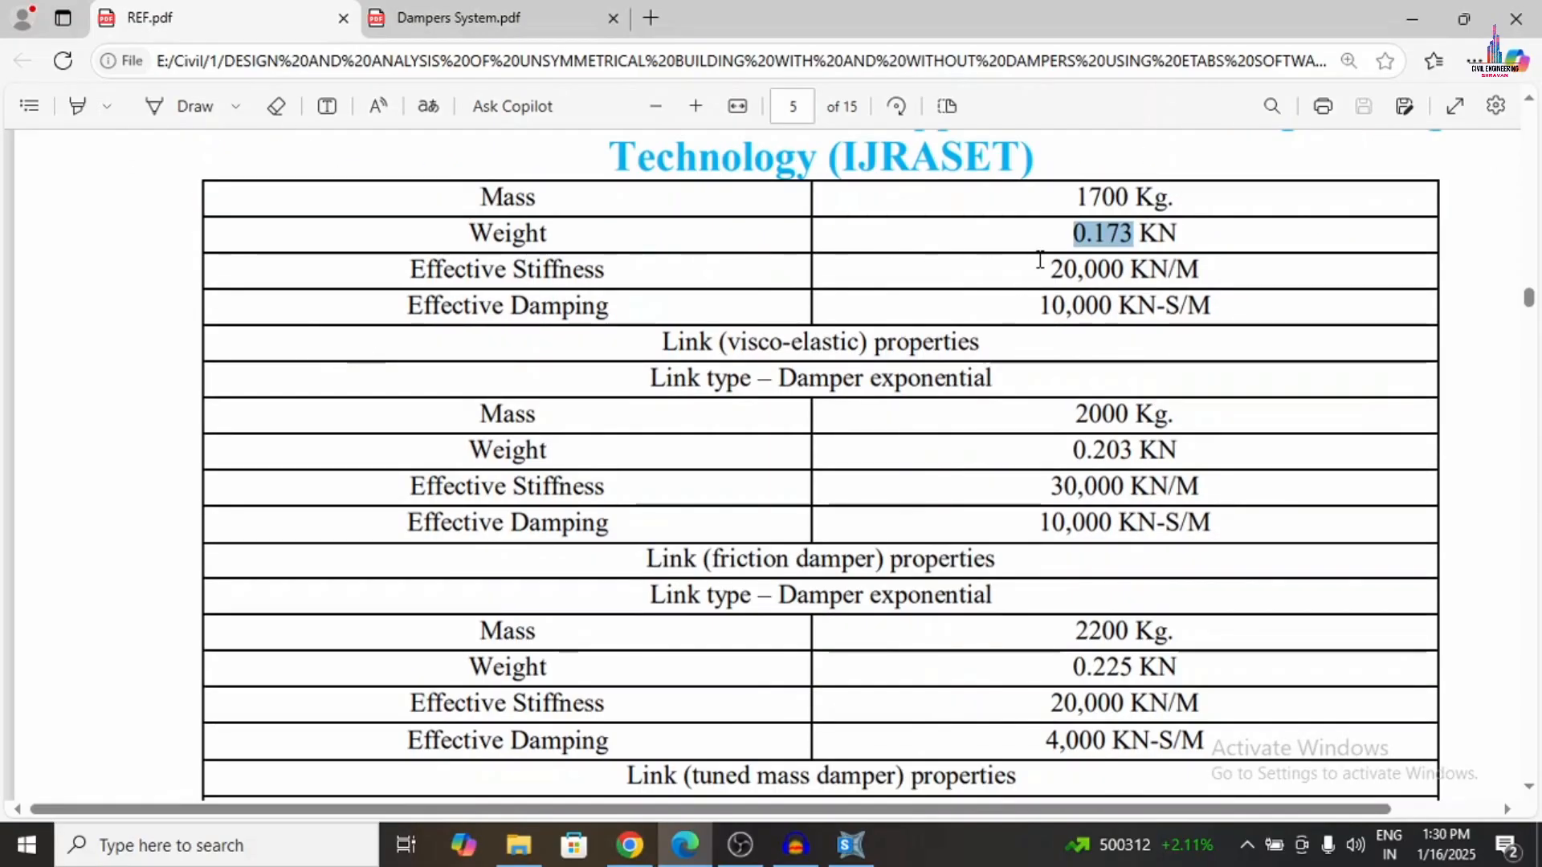
{"action": "left_click_drag", "start_coordinate": [1060, 263], "coordinate": [1128, 253]}
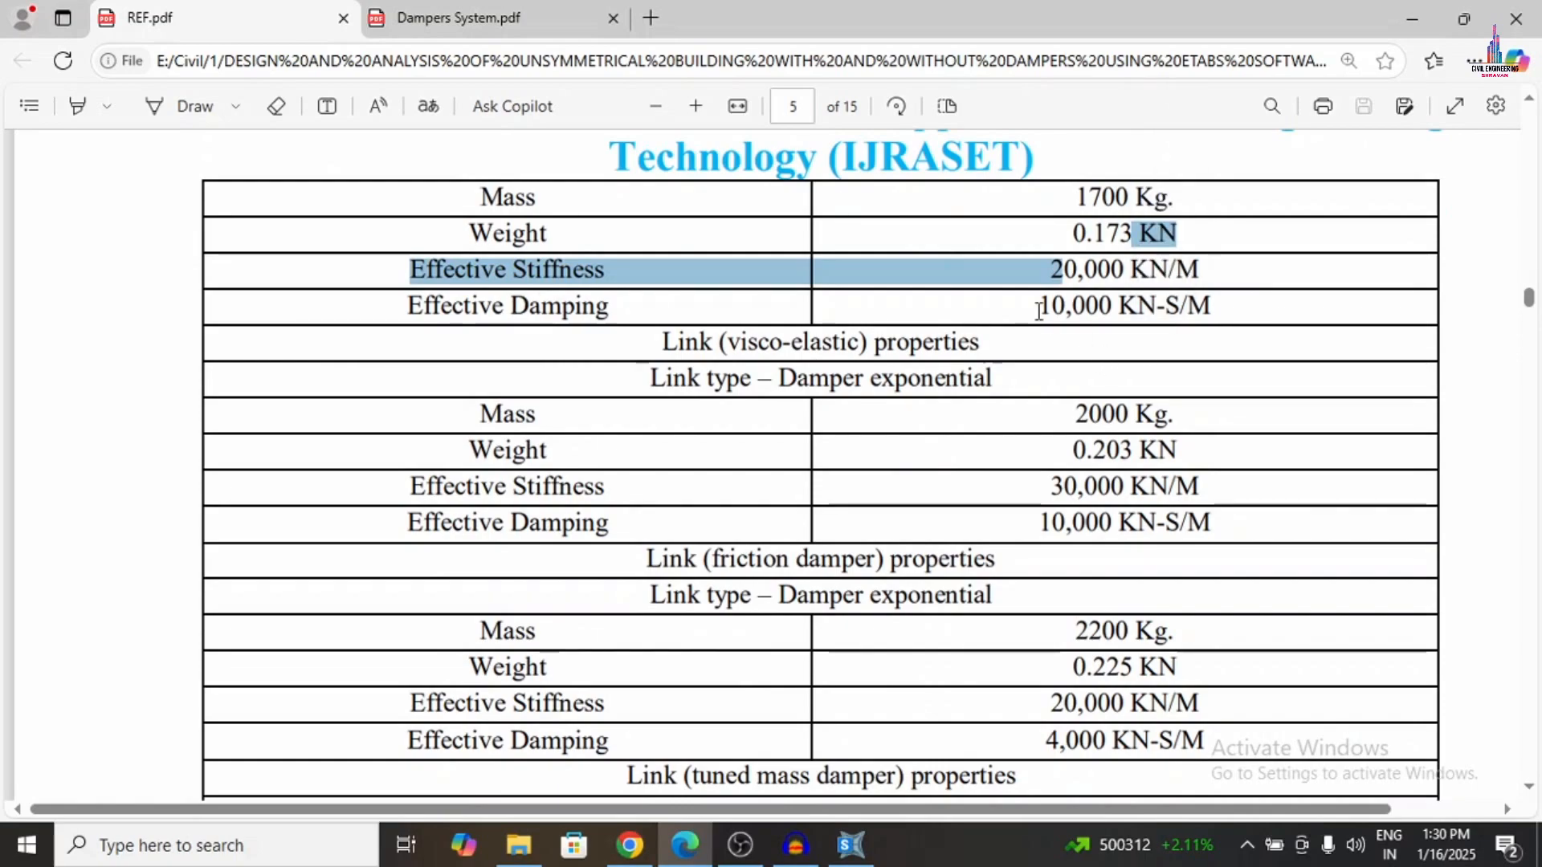
{"action": "left_click_drag", "start_coordinate": [1039, 308], "coordinate": [1137, 308]}
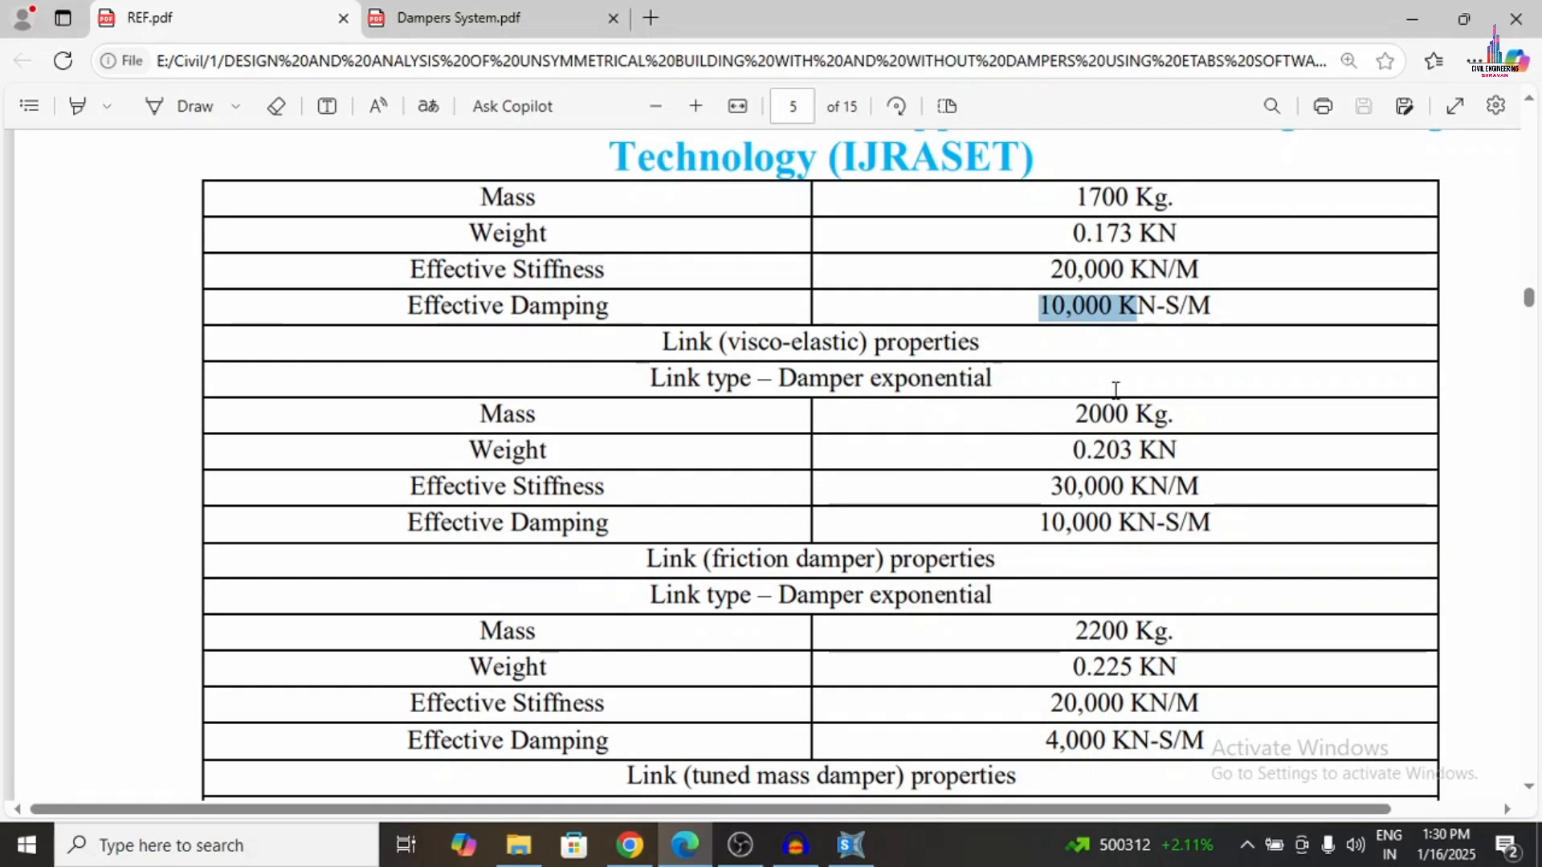
Read the mass, weight and effective damping of the visco-elastic and friction dampers in the REF.pdf table.
{"action": "left_click_drag", "start_coordinate": [1076, 413], "coordinate": [1172, 411]}
{"action": "left_click_drag", "start_coordinate": [1074, 449], "coordinate": [1157, 450]}
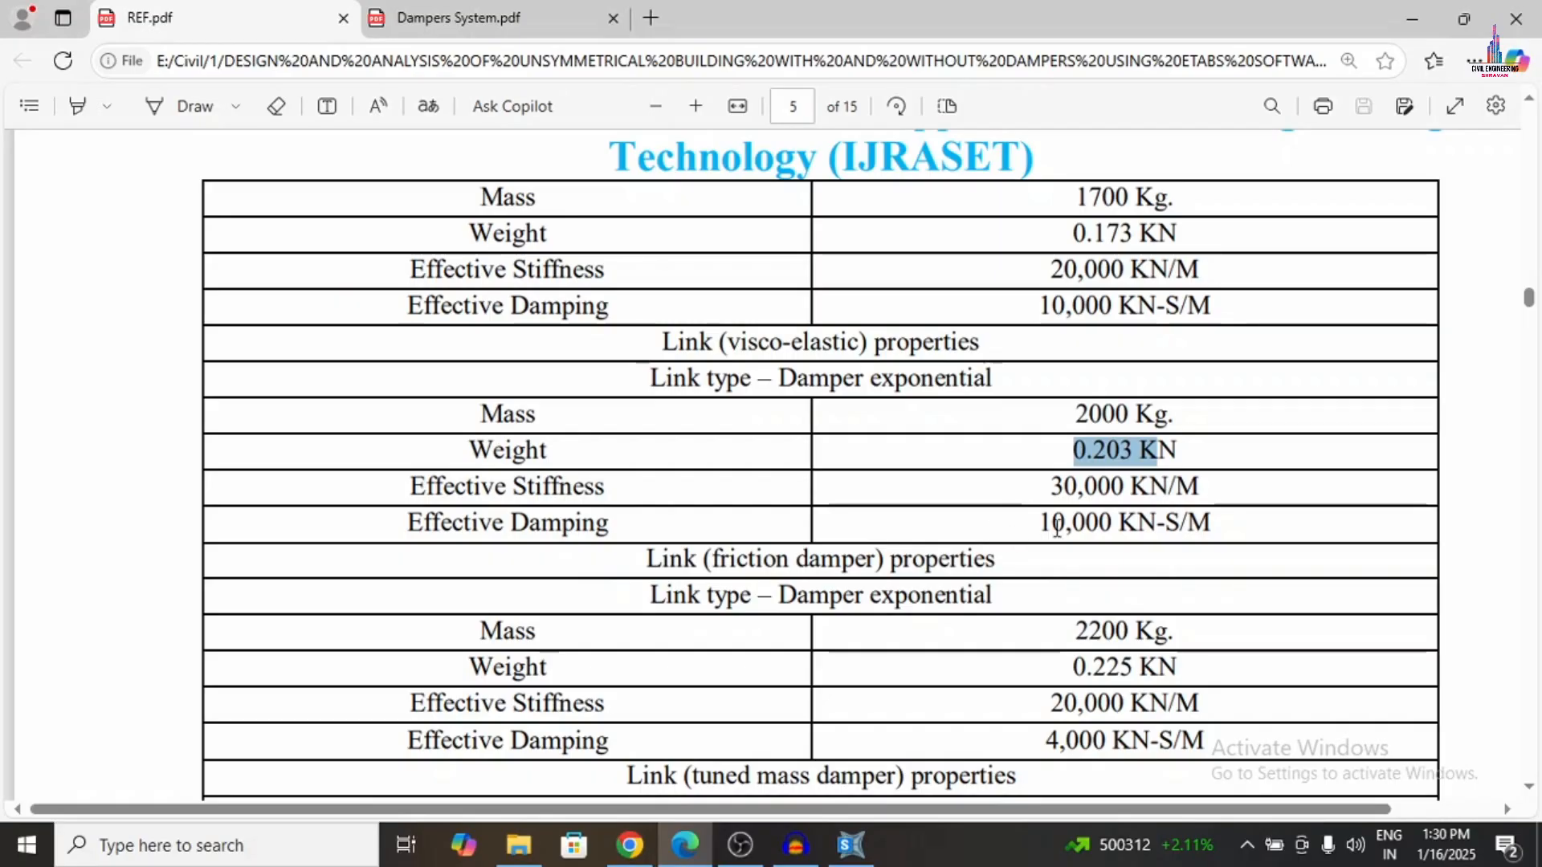
{"action": "scroll", "coordinate": [976, 542], "scroll_direction": "down", "scroll_amount": 3}
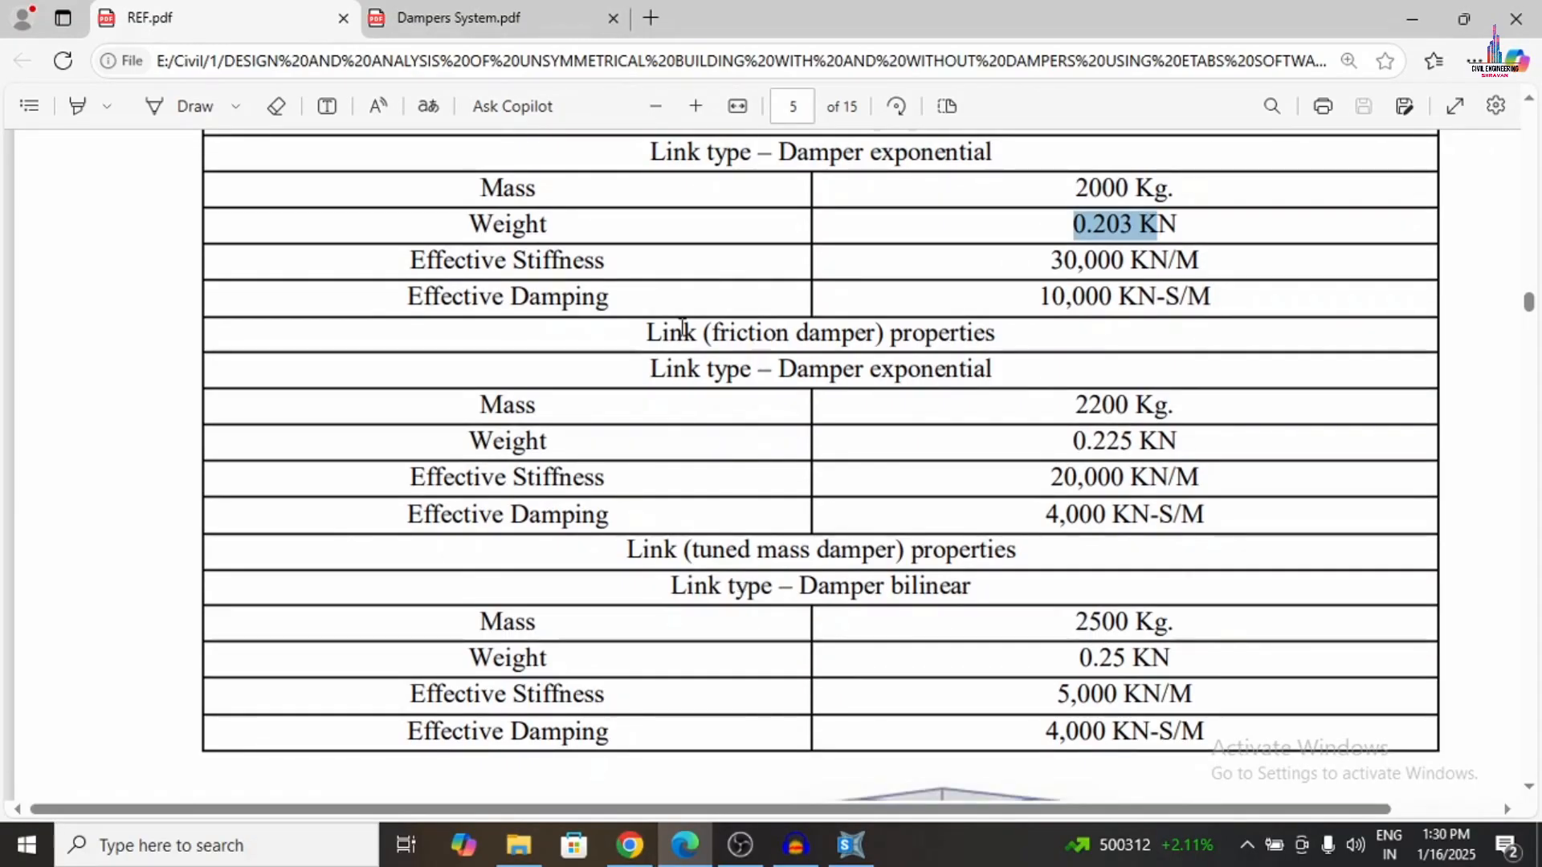
{"action": "left_click_drag", "start_coordinate": [637, 340], "coordinate": [974, 335]}
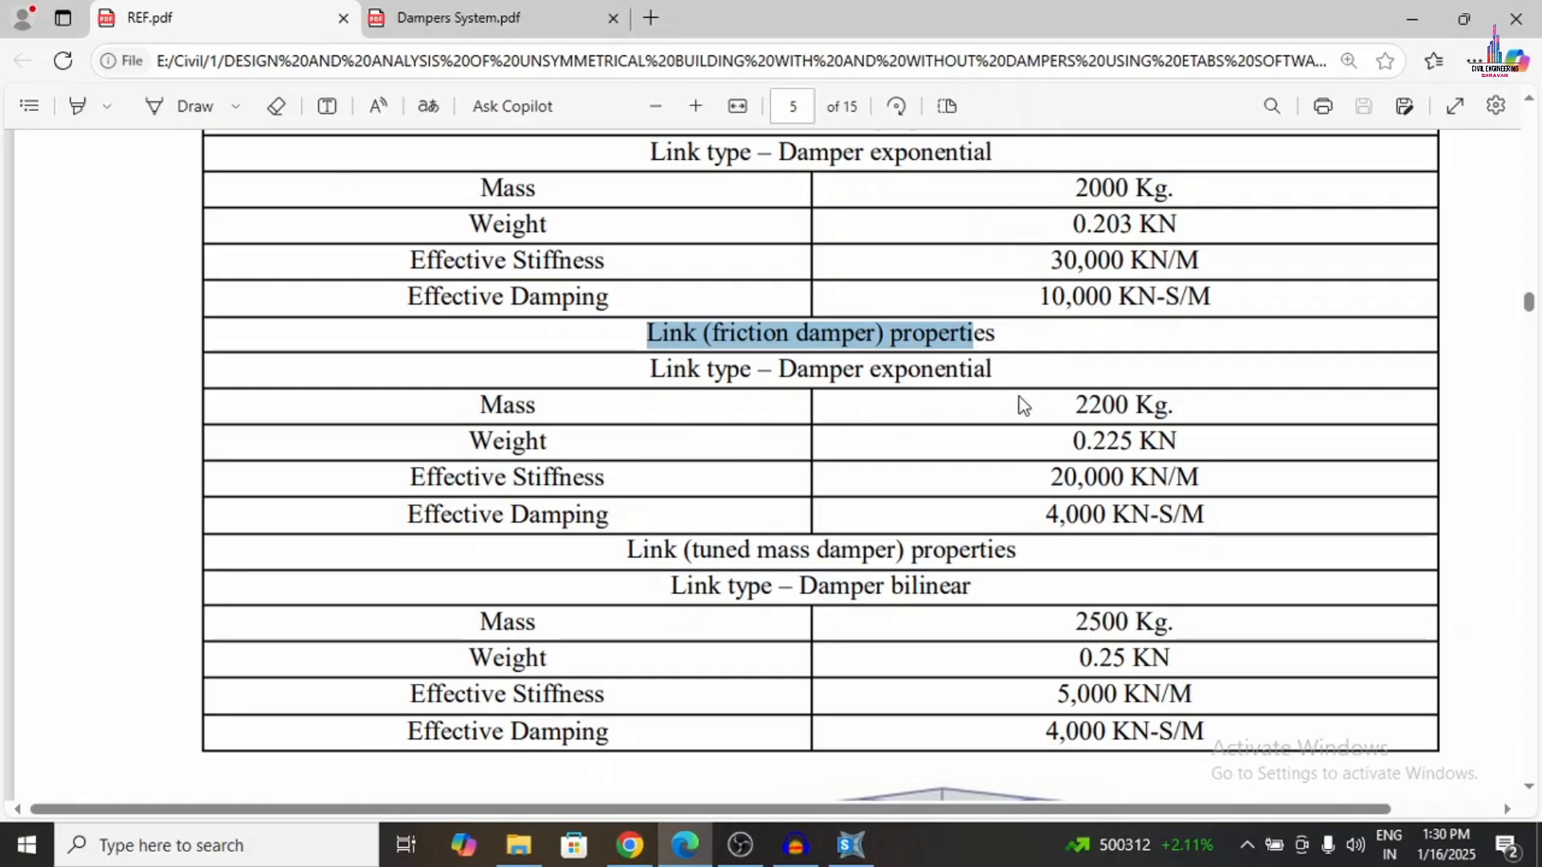
{"action": "left_click_drag", "start_coordinate": [1075, 406], "coordinate": [1174, 406]}
{"action": "left_click_drag", "start_coordinate": [1073, 442], "coordinate": [1160, 440]}
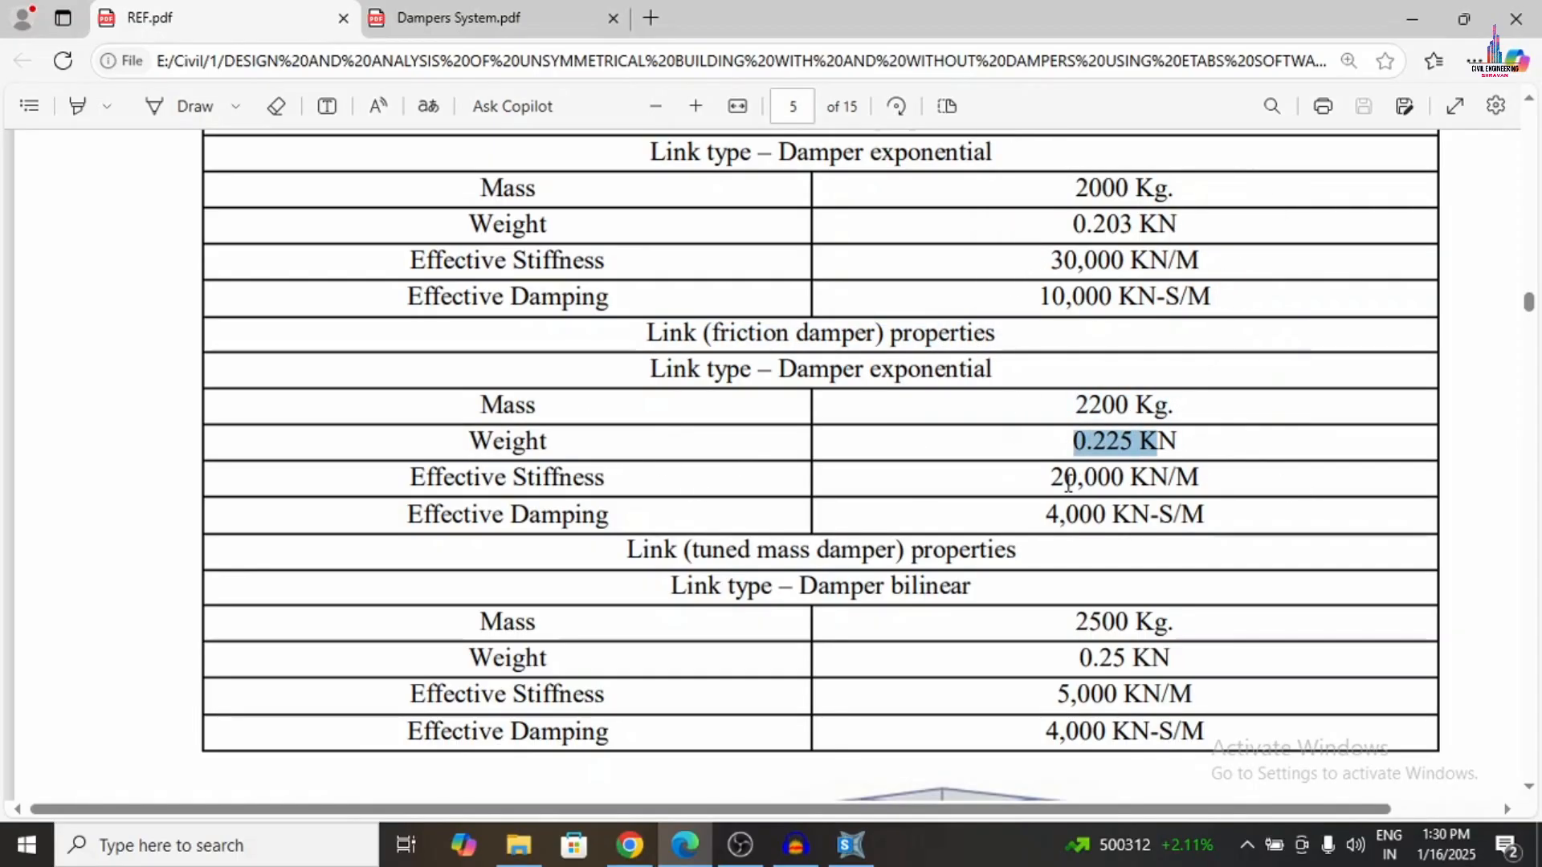
{"action": "left_click_drag", "start_coordinate": [1041, 513], "coordinate": [1151, 514]}
Read the tuned mass damper's mass, weight and effective stiffness in the link properties table.
{"action": "scroll", "coordinate": [647, 572], "scroll_direction": "down", "scroll_amount": 1}
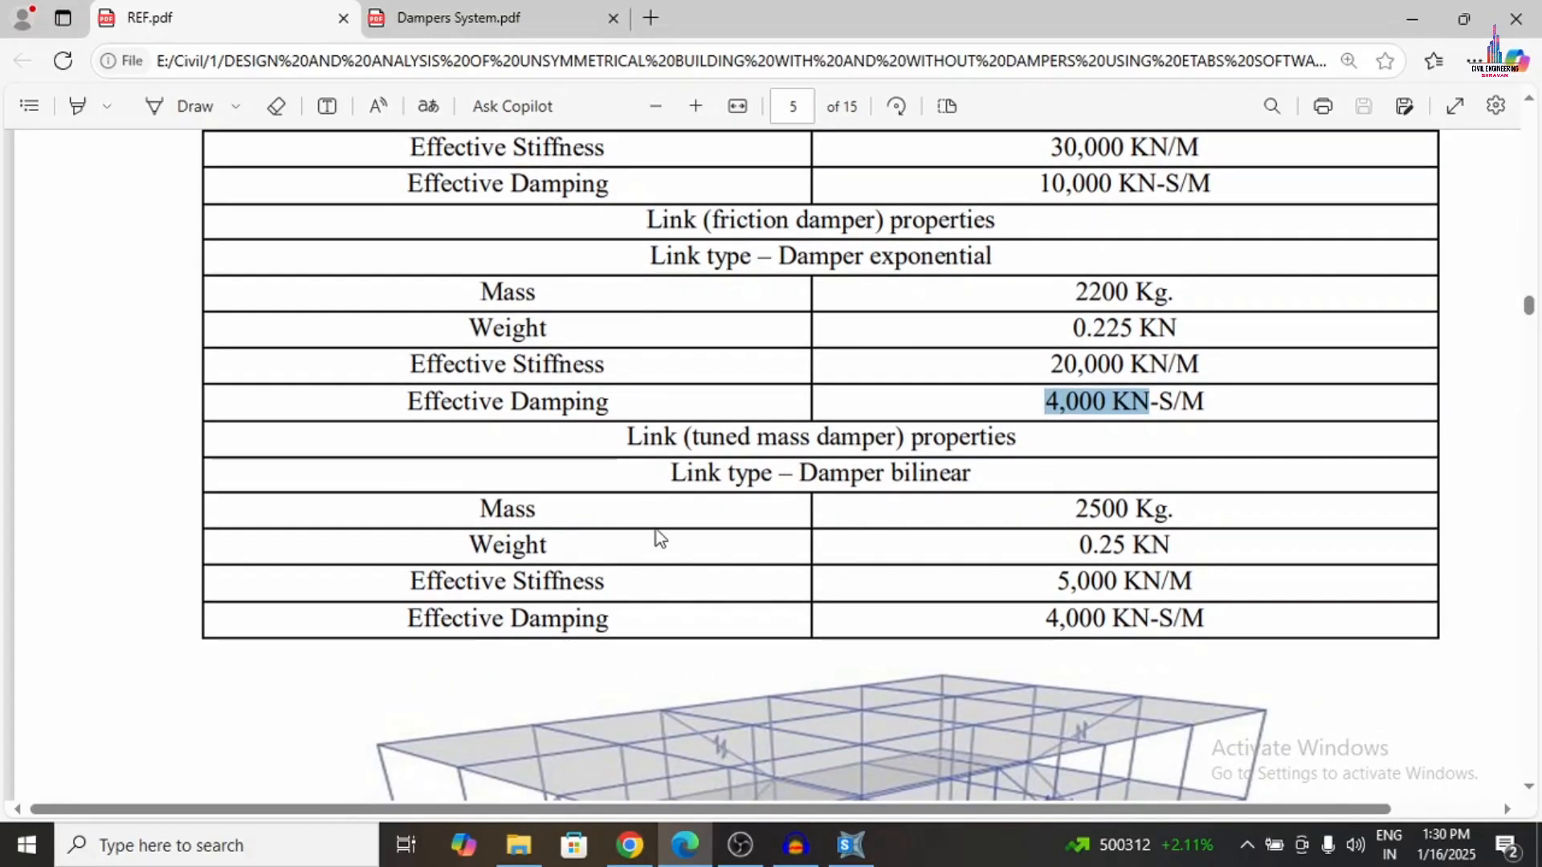
{"action": "left_click_drag", "start_coordinate": [1070, 511], "coordinate": [1190, 518]}
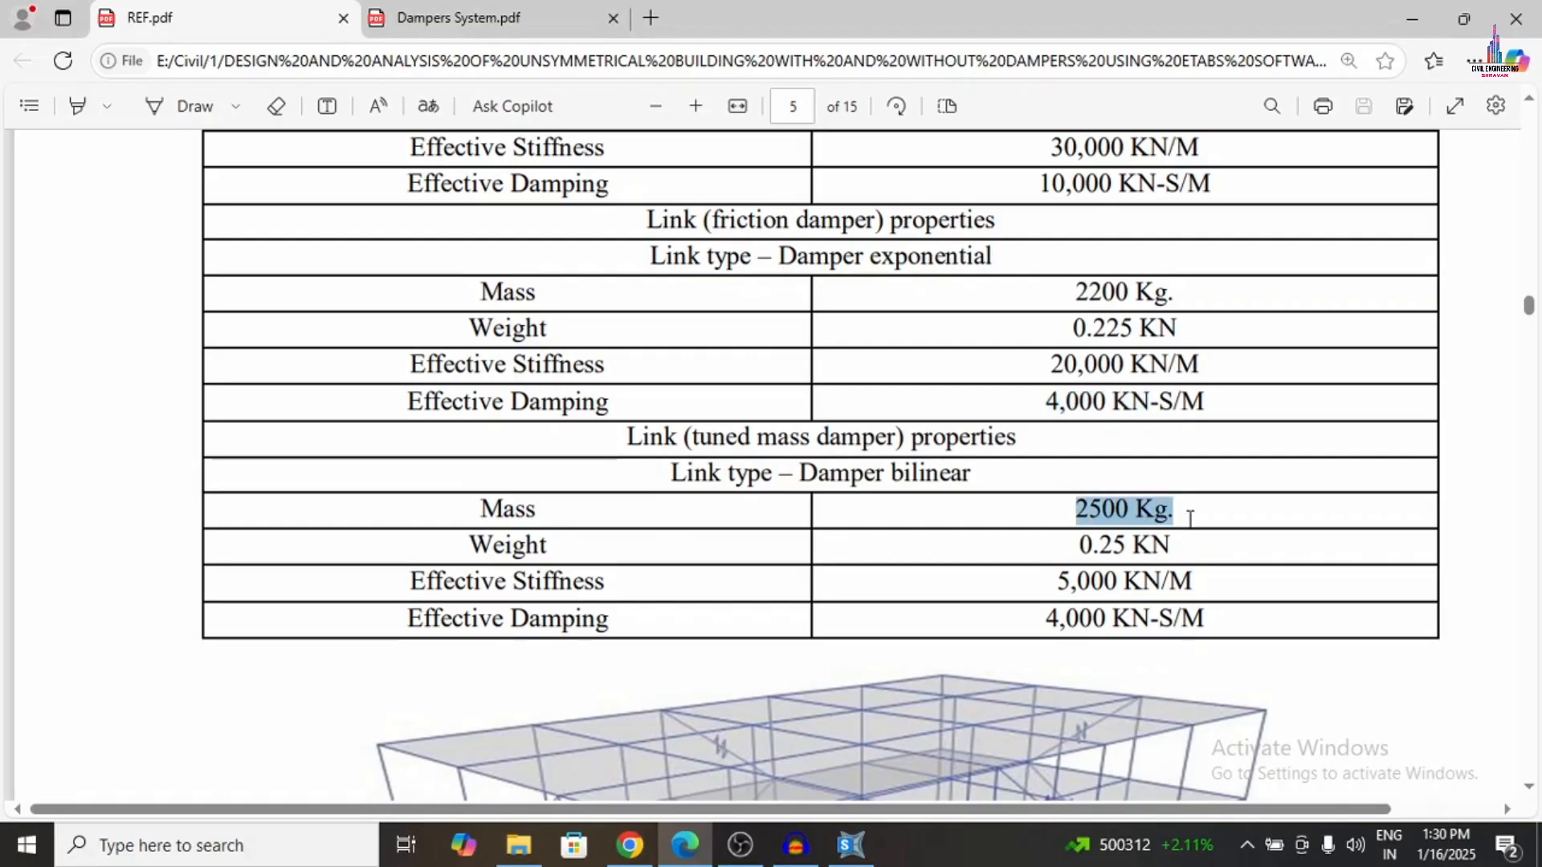
{"action": "left_click", "coordinate": [1077, 553]}
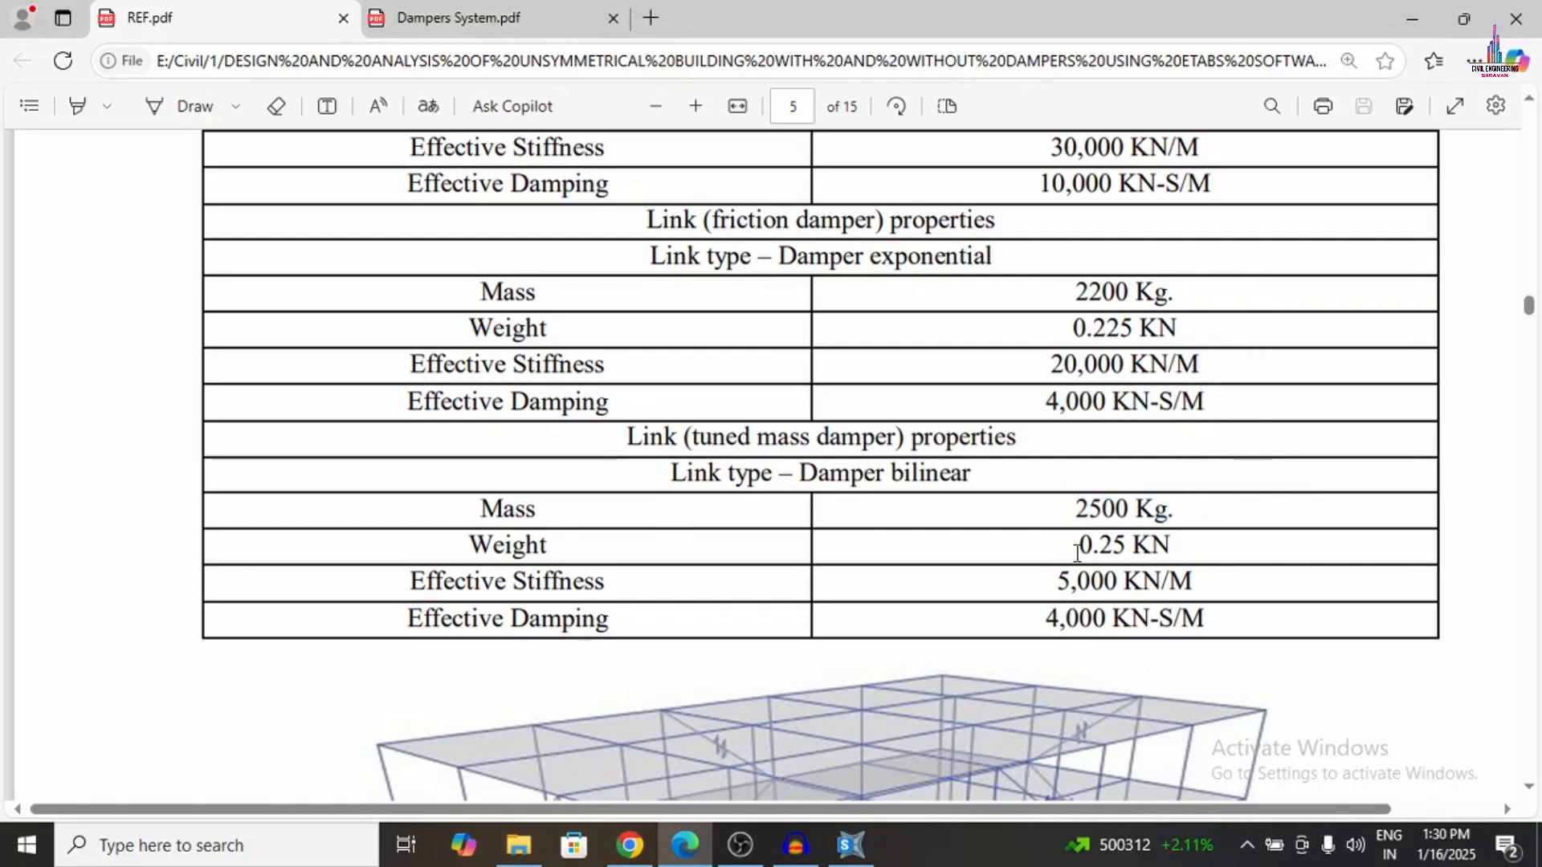
{"action": "left_click_drag", "start_coordinate": [1077, 553], "coordinate": [1170, 547]}
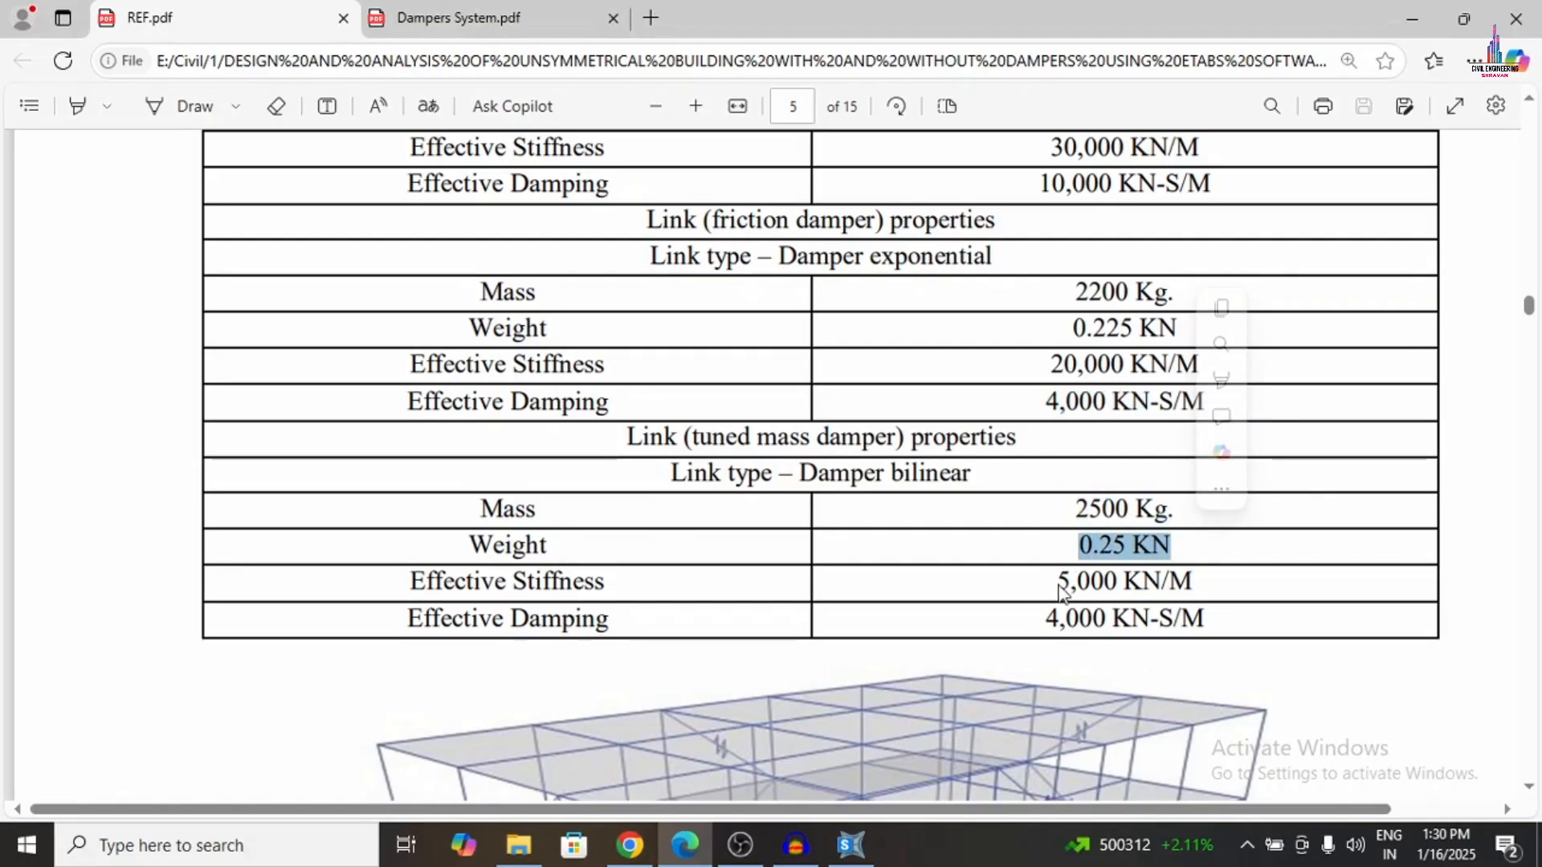
{"action": "left_click_drag", "start_coordinate": [1060, 586], "coordinate": [1192, 582]}
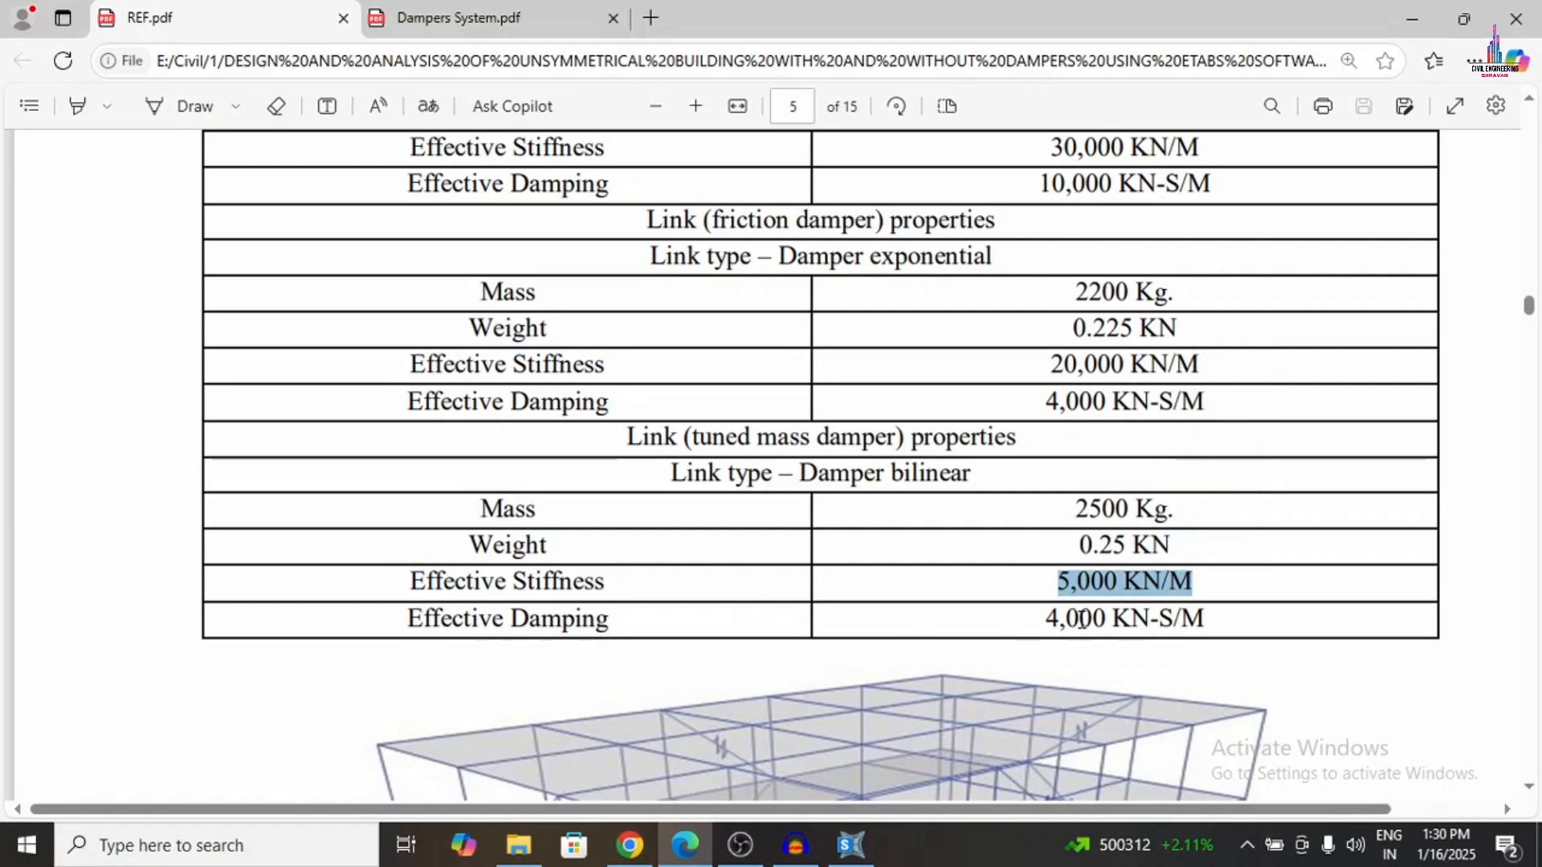
Mark the friction damper heading with a red pen tick and circle its rows of link properties in red.
{"action": "scroll", "coordinate": [1081, 618], "scroll_direction": "up", "scroll_amount": 1}
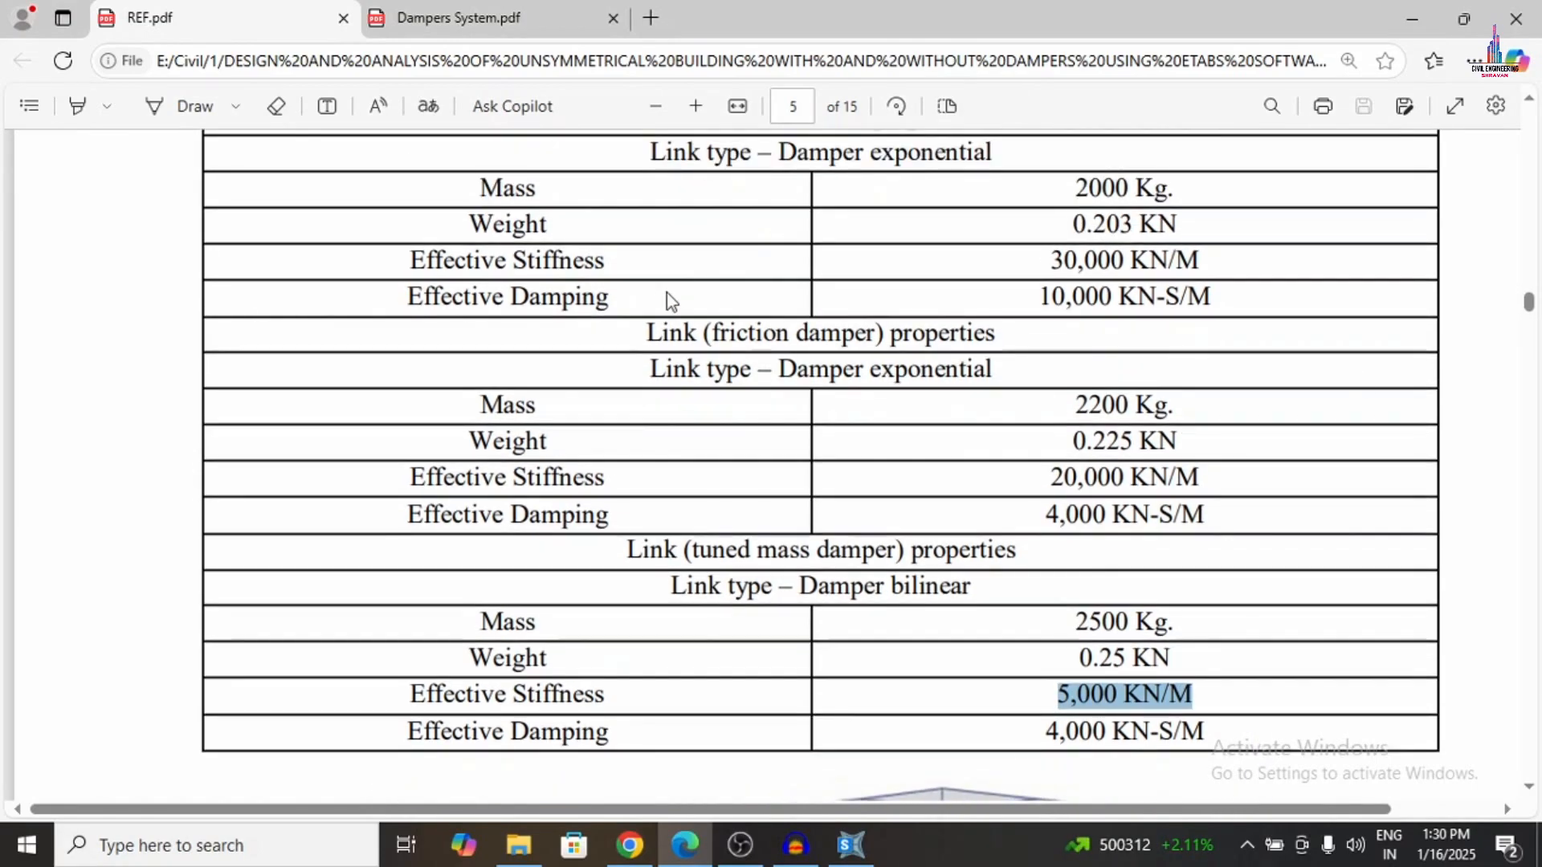
{"action": "scroll", "coordinate": [667, 292], "scroll_direction": "up", "scroll_amount": 1}
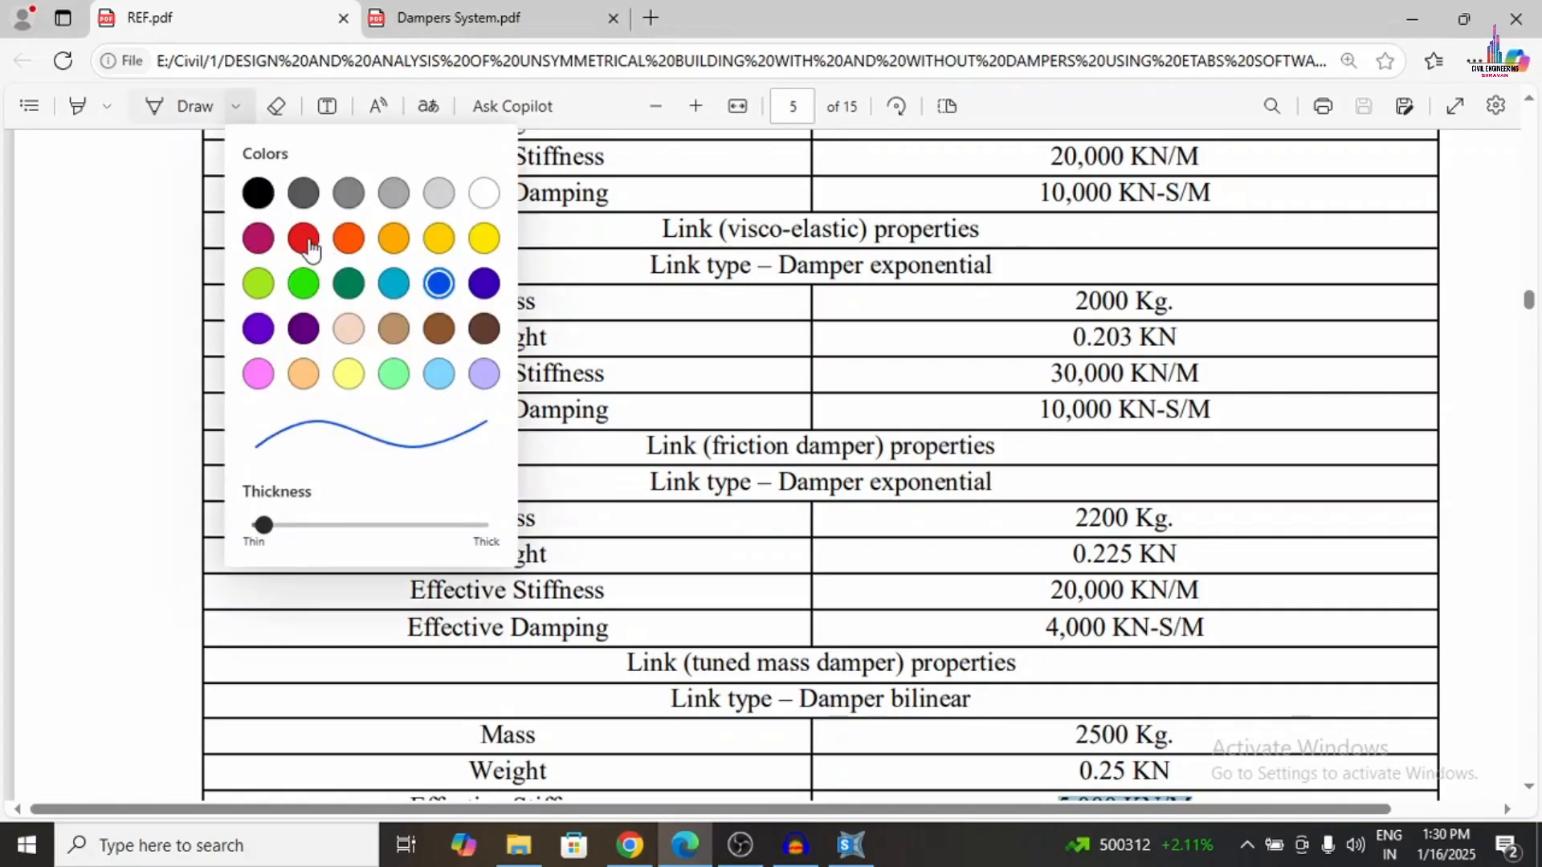
{"action": "left_click", "coordinate": [311, 249]}
{"action": "left_click", "coordinate": [751, 403]}
{"action": "left_click_drag", "start_coordinate": [713, 443], "coordinate": [858, 390]}
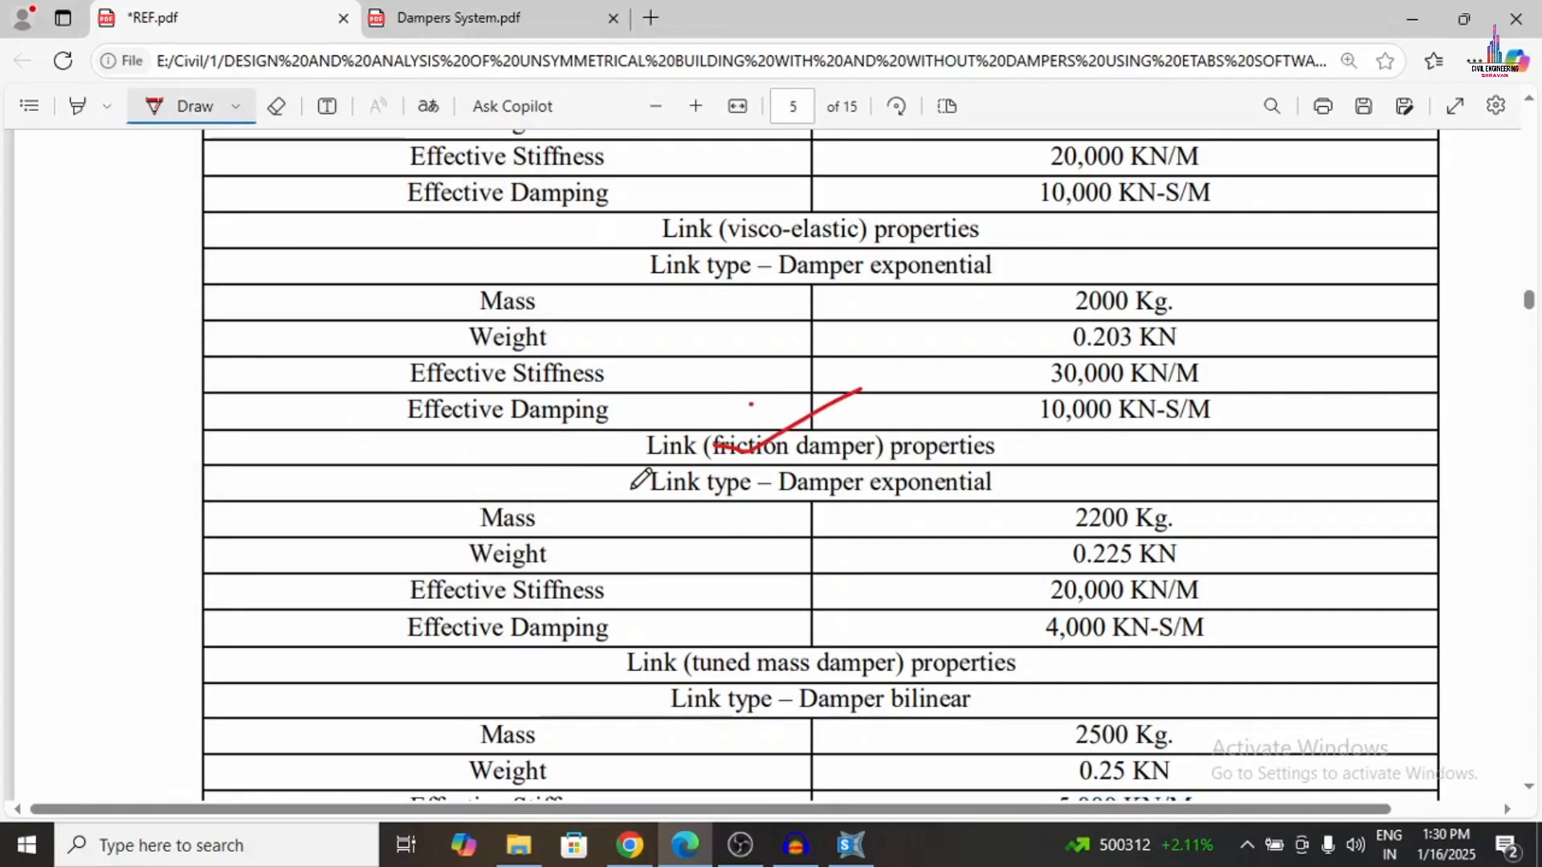
{"action": "mouse_move", "coordinate": [454, 471]}
{"action": "left_mouse_down"}
{"action": "mouse_move", "coordinate": [414, 622]}
{"action": "mouse_move", "coordinate": [522, 677]}
{"action": "mouse_move", "coordinate": [1071, 669]}
{"action": "mouse_move", "coordinate": [1293, 571]}
{"action": "mouse_move", "coordinate": [1101, 440]}
{"action": "mouse_move", "coordinate": [514, 460]}
{"action": "mouse_move", "coordinate": [450, 478]}
{"action": "left_mouse_up"}
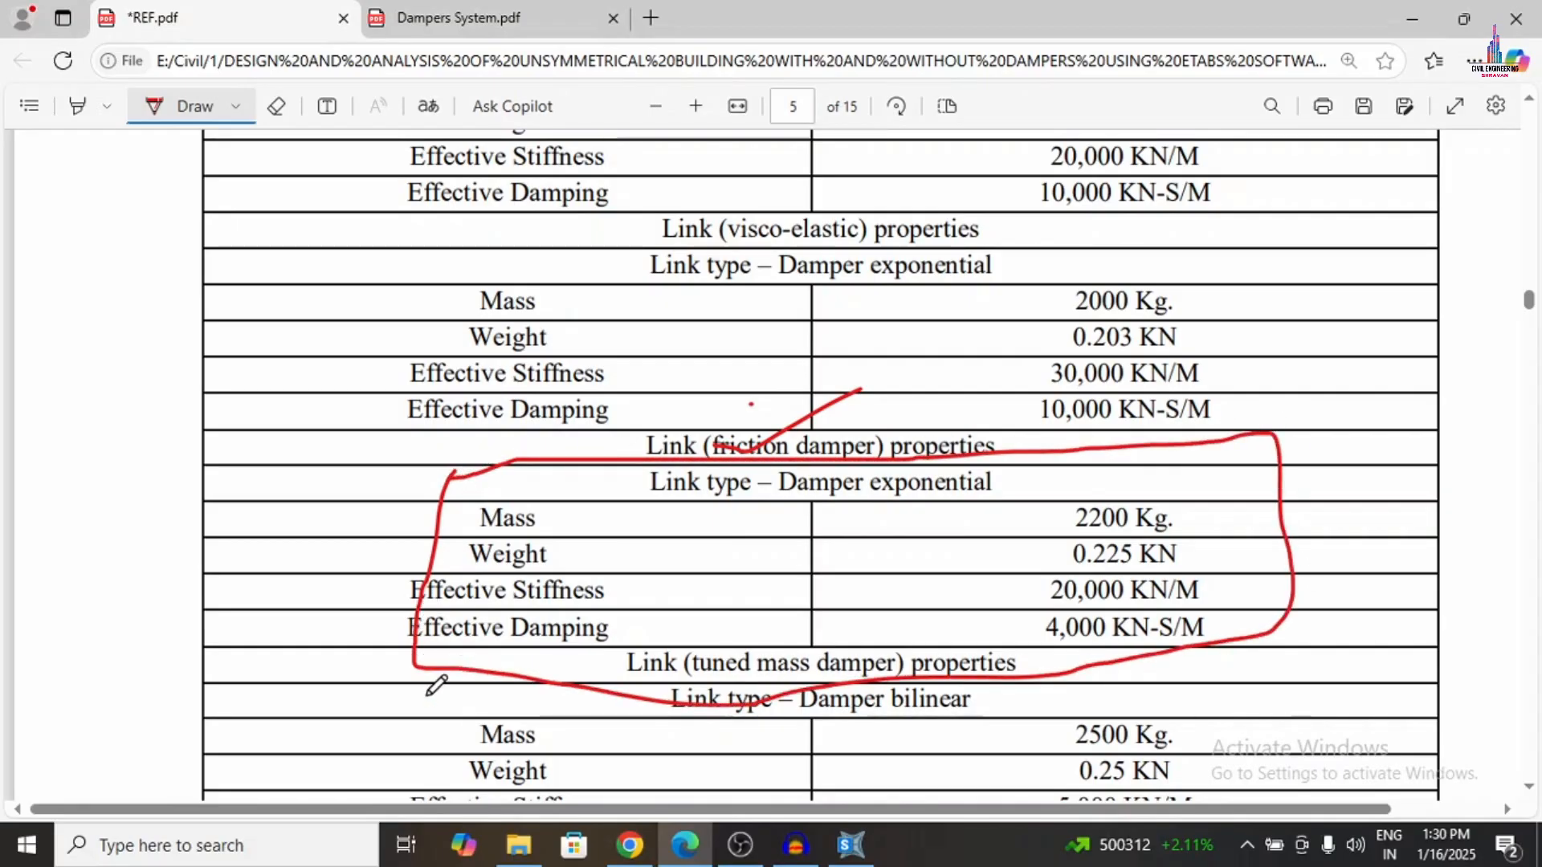
Switch to SAP2000 and add a new link/support property of type Friction Isolator.
{"action": "left_click", "coordinate": [851, 845]}
{"action": "left_click", "coordinate": [172, 42]}
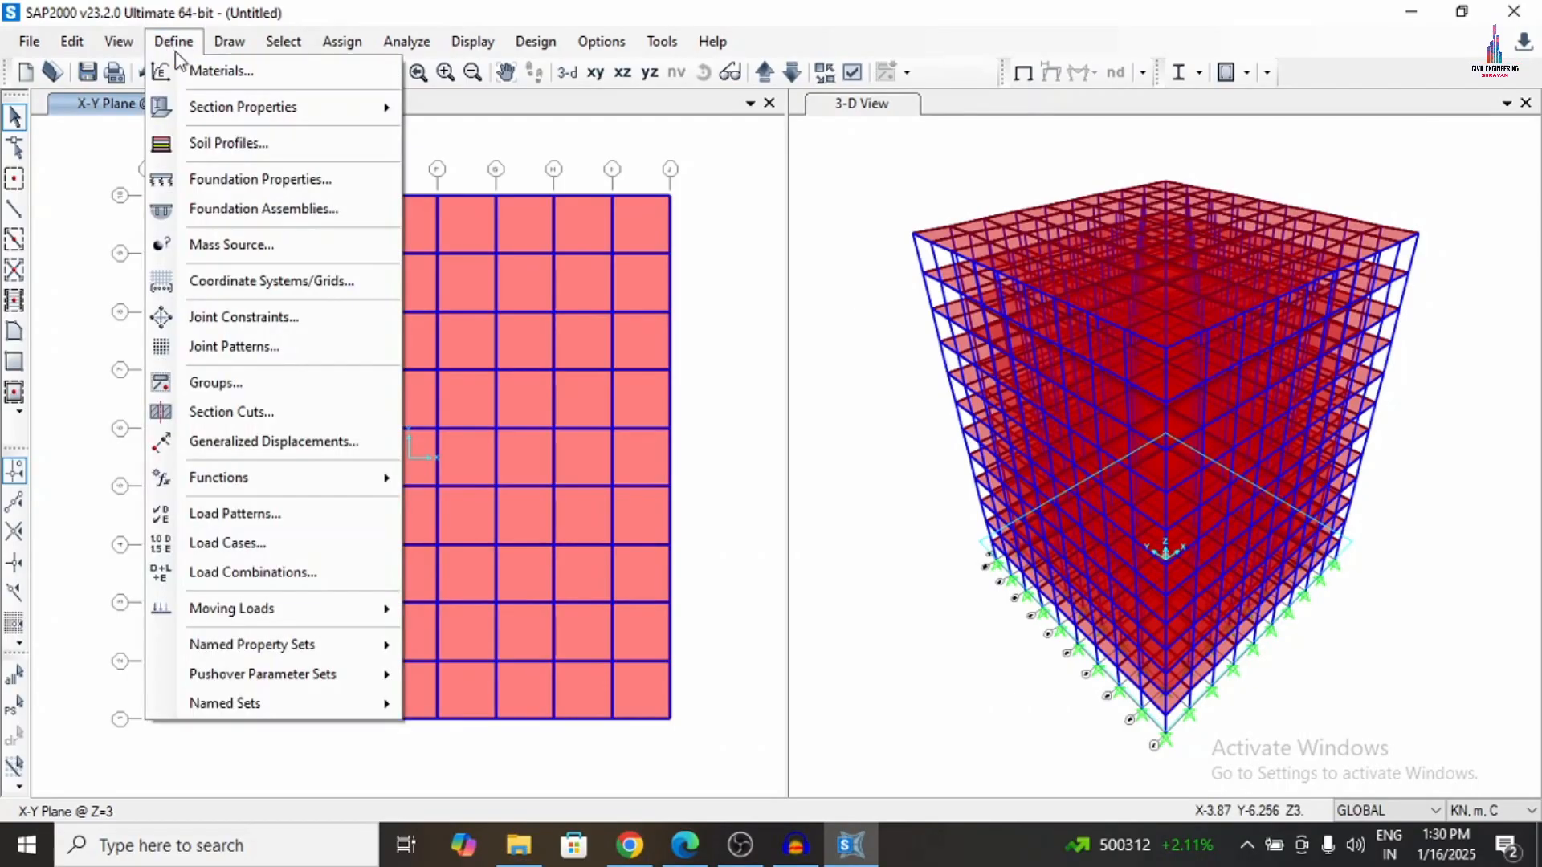
{"action": "mouse_move", "coordinate": [221, 111]}
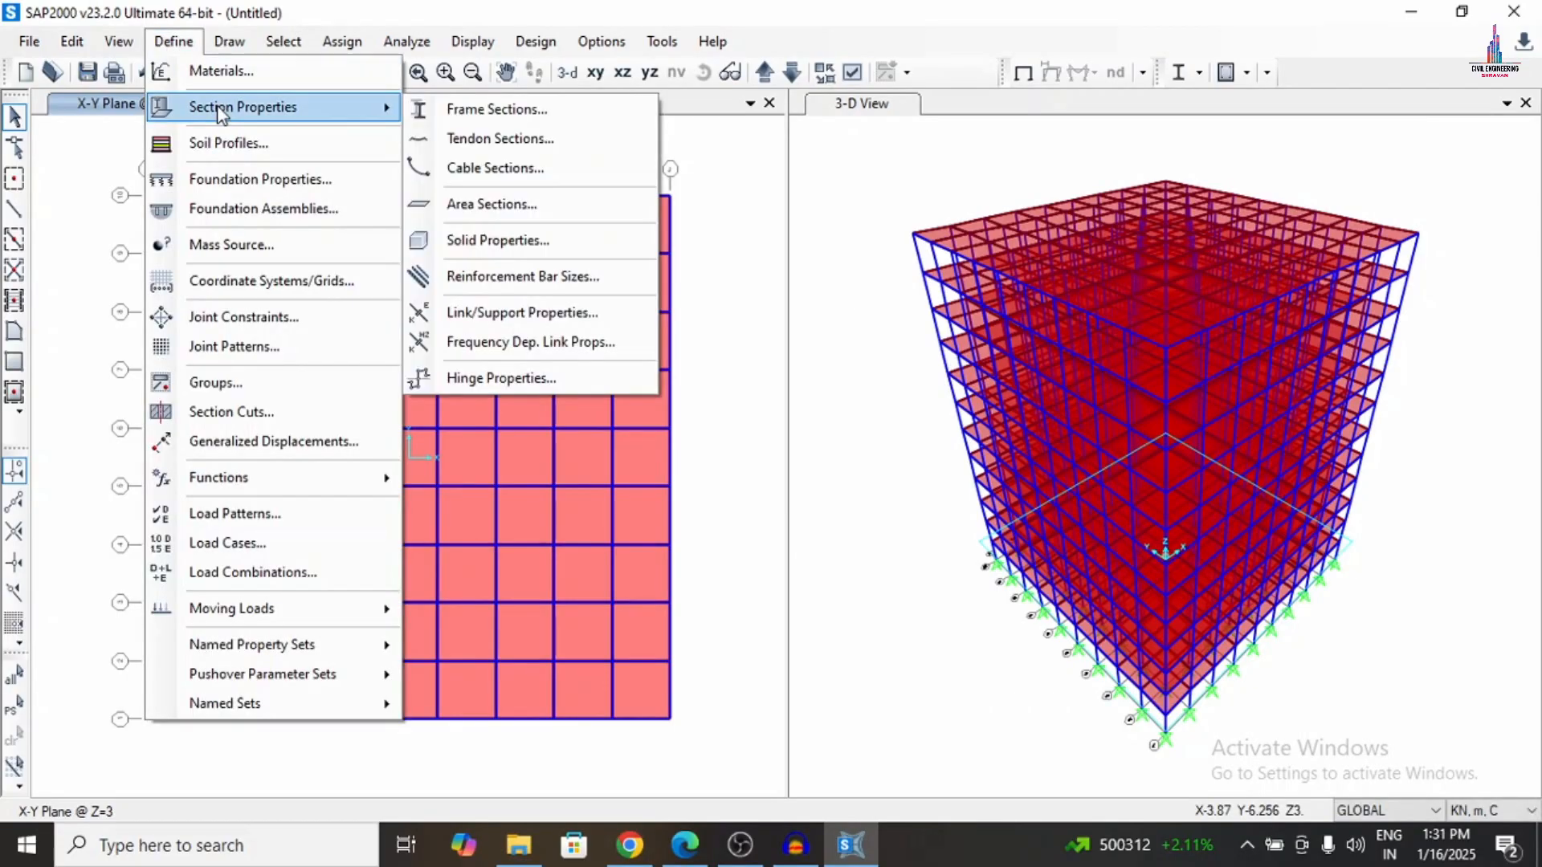
{"action": "left_click", "coordinate": [549, 313]}
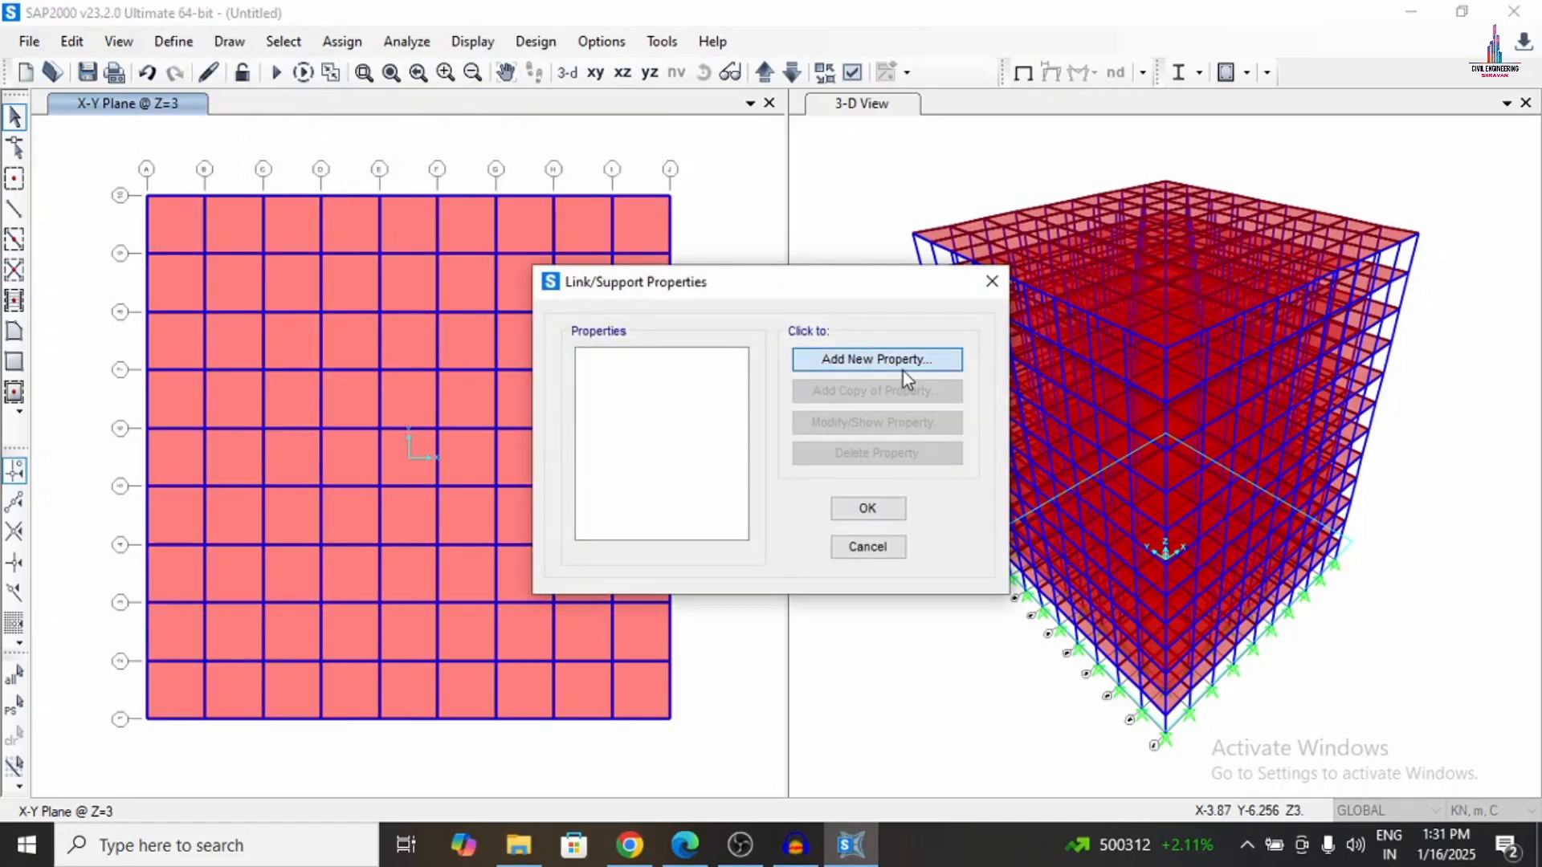
{"action": "left_click", "coordinate": [902, 367]}
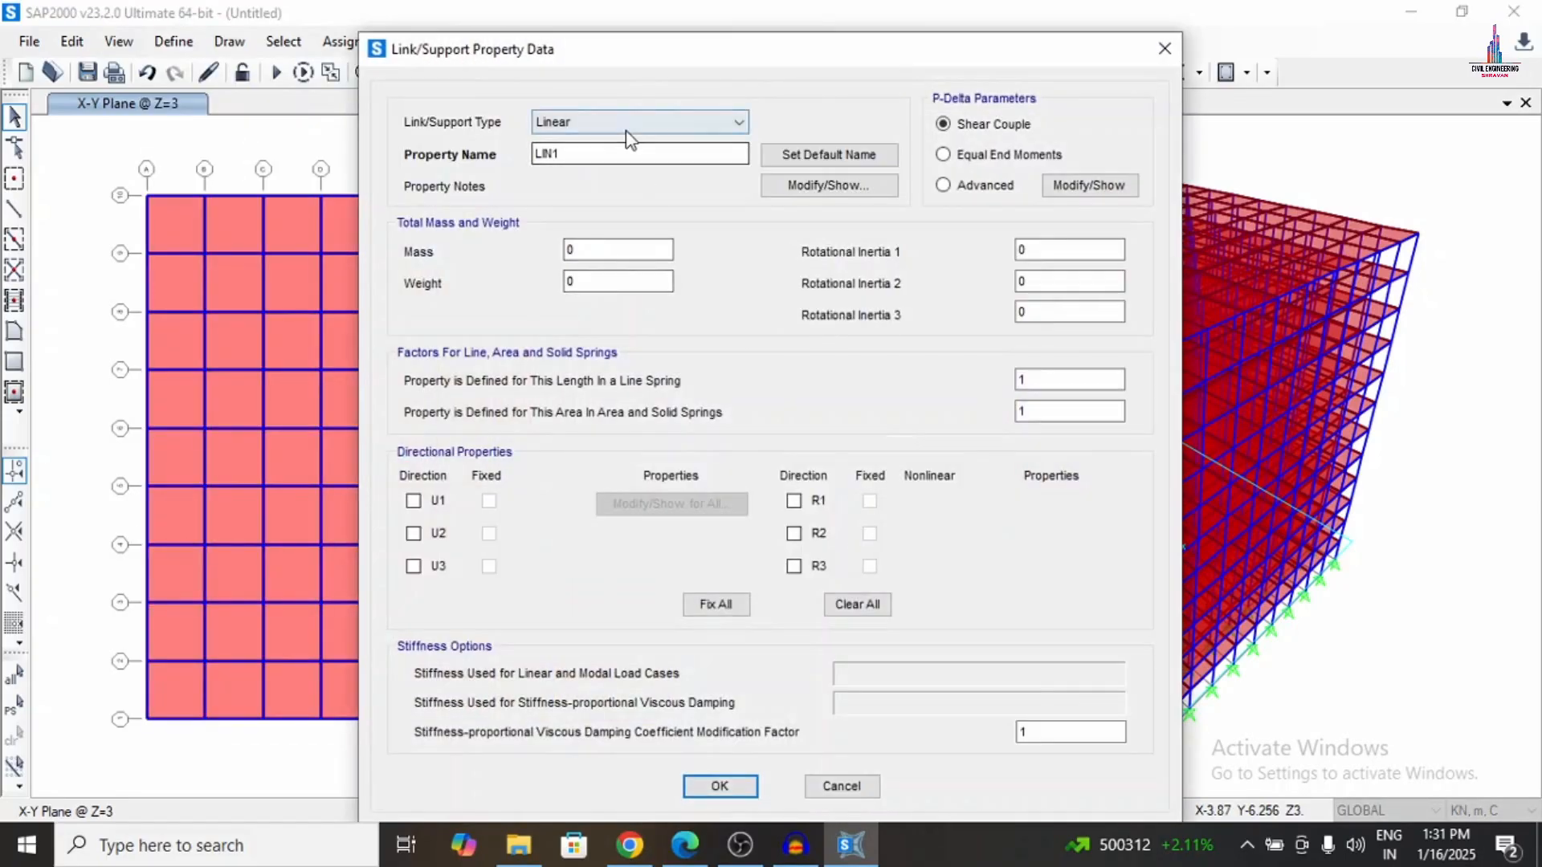
{"action": "left_click", "coordinate": [627, 129]}
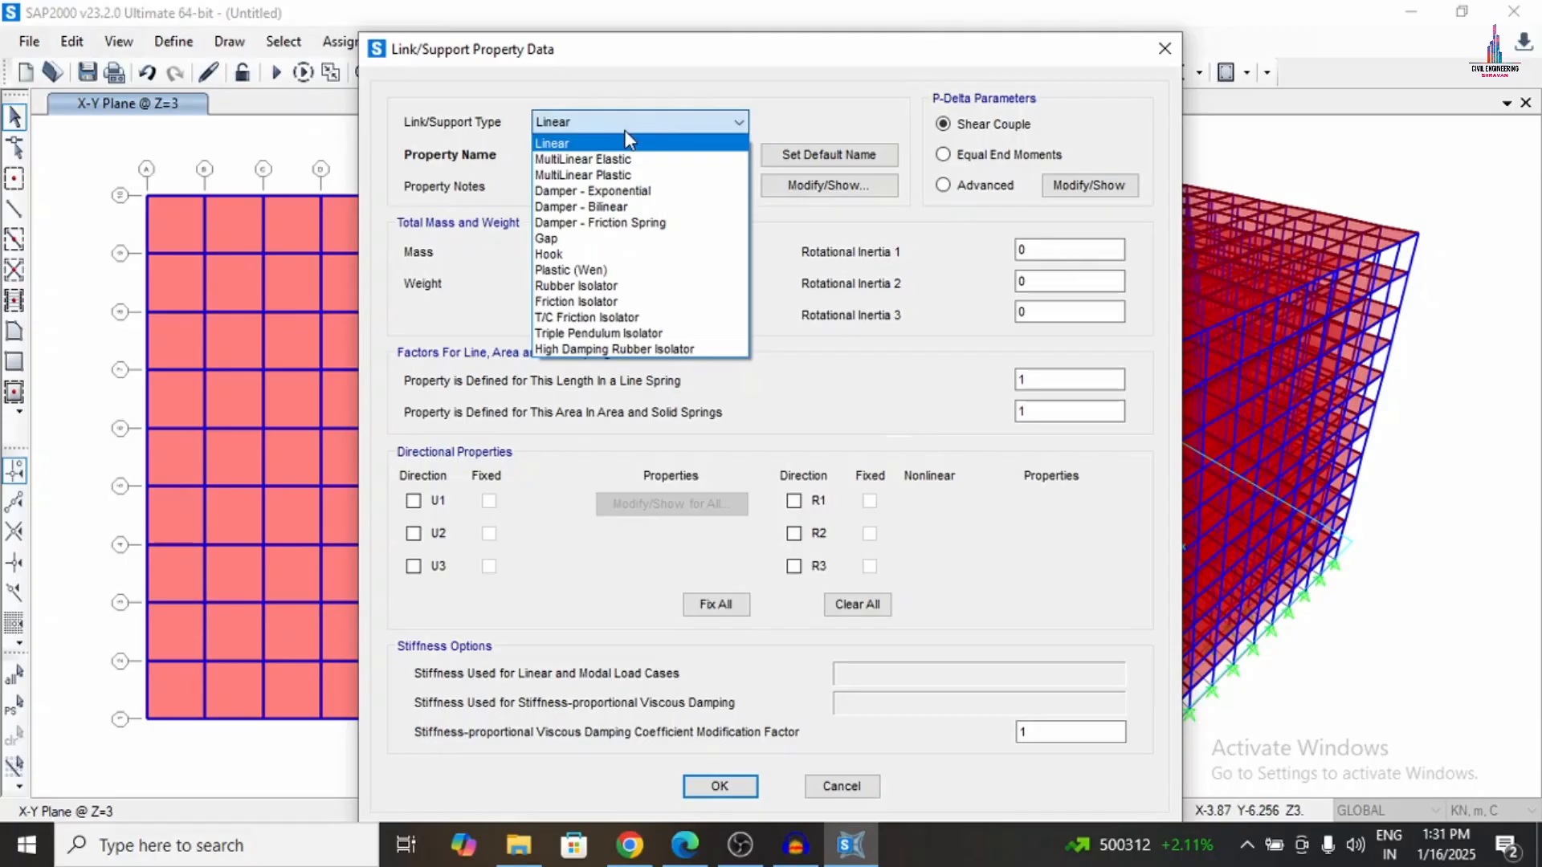
{"action": "left_click", "coordinate": [620, 298]}
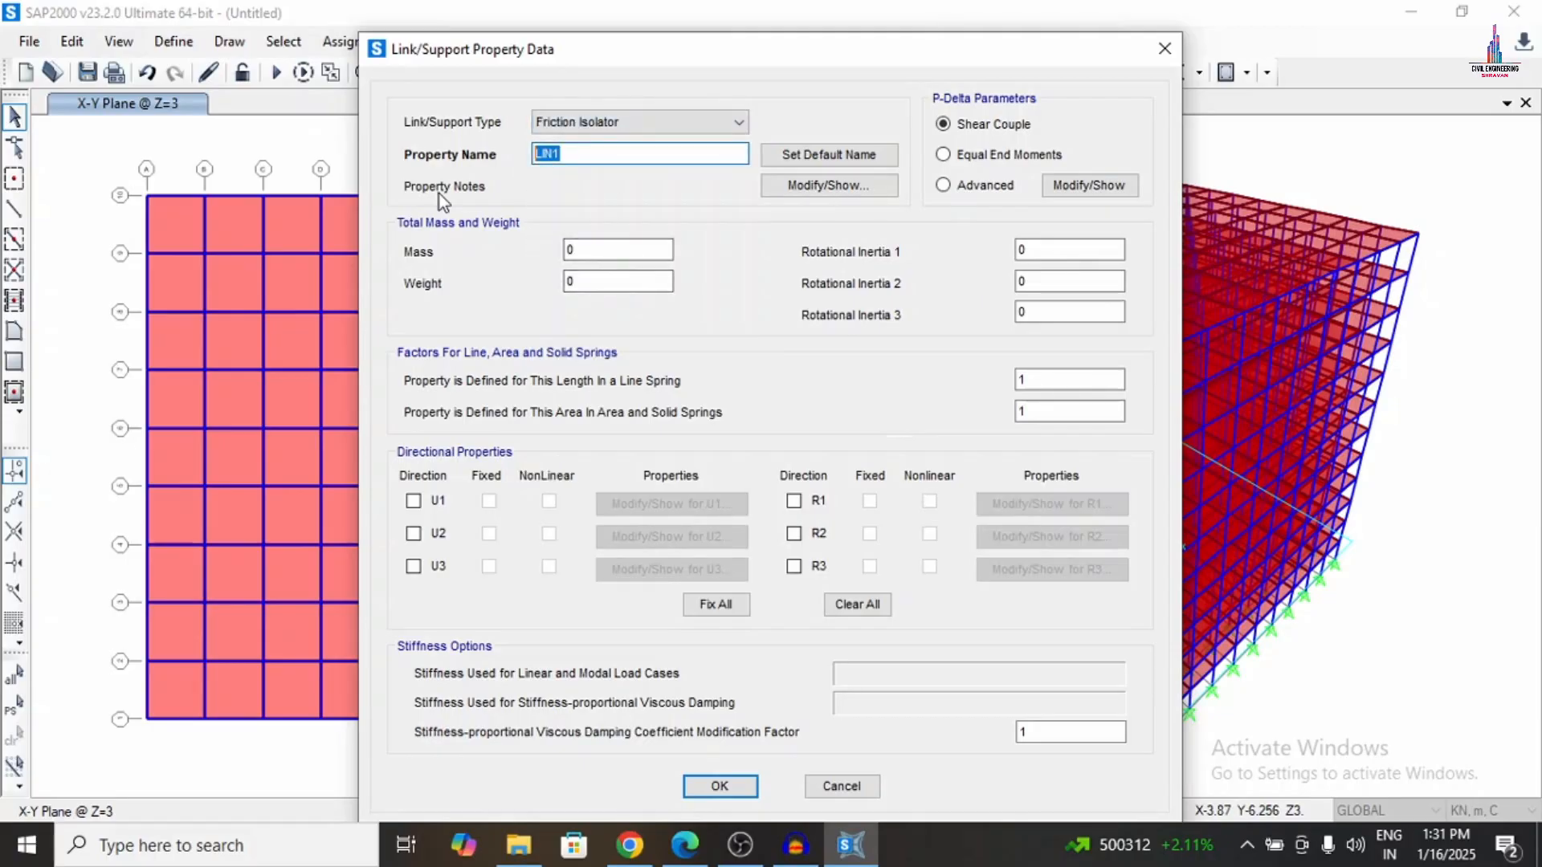
Name the link property FRI and set its mass to 2200 and weight to 0.225, taken from the friction damper rows in REF.pdf.
{"action": "type", "text": "FR"}
{"action": "left_click", "coordinate": [685, 845]}
{"action": "left_click", "coordinate": [680, 848]}
{"action": "left_click", "coordinate": [571, 249]}
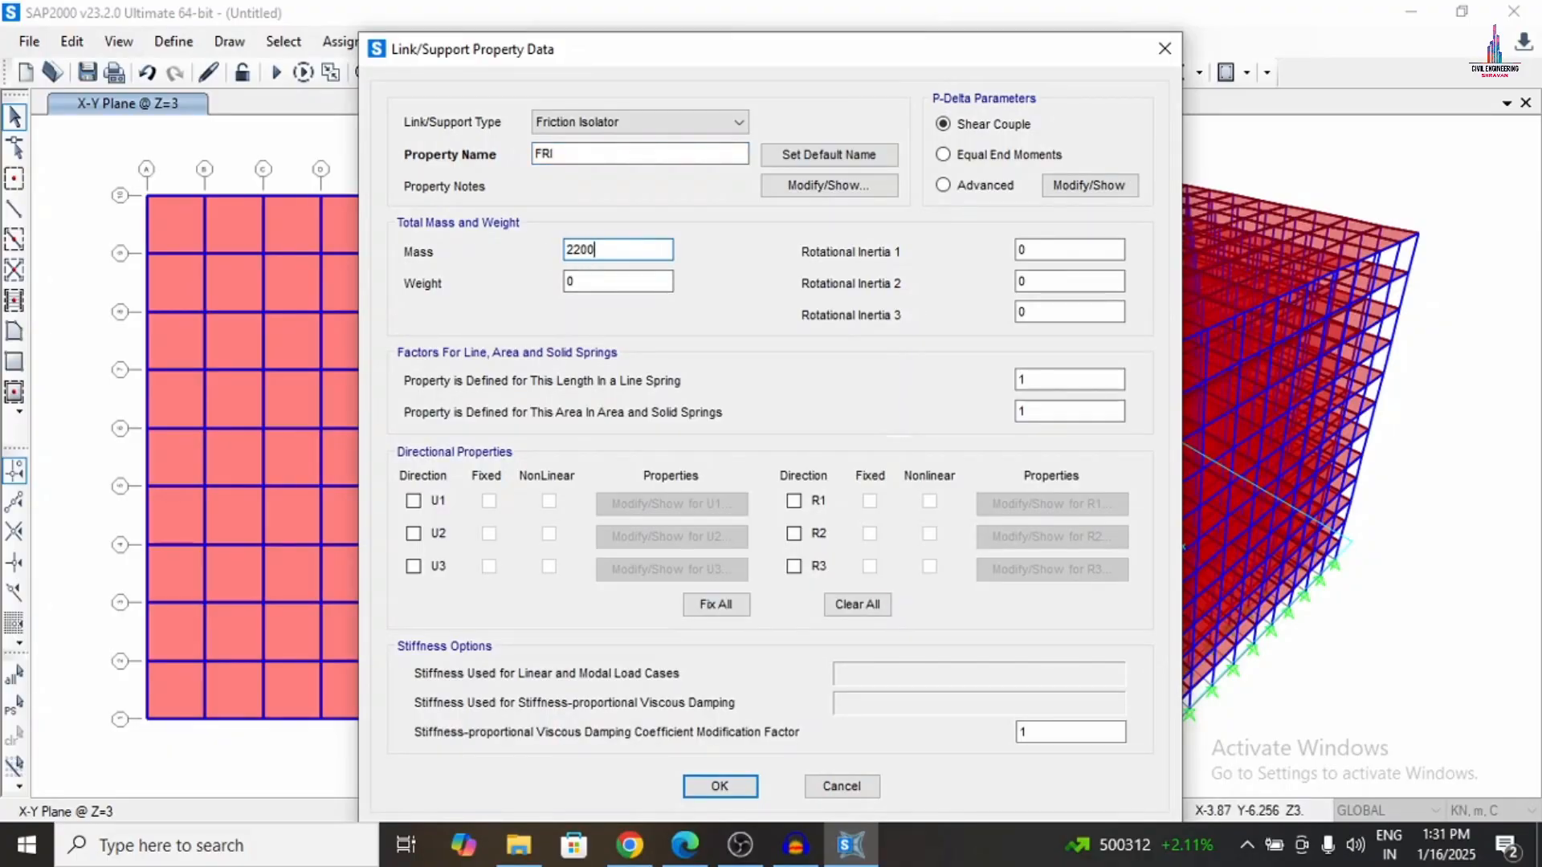
{"action": "type", "text": "2200"}
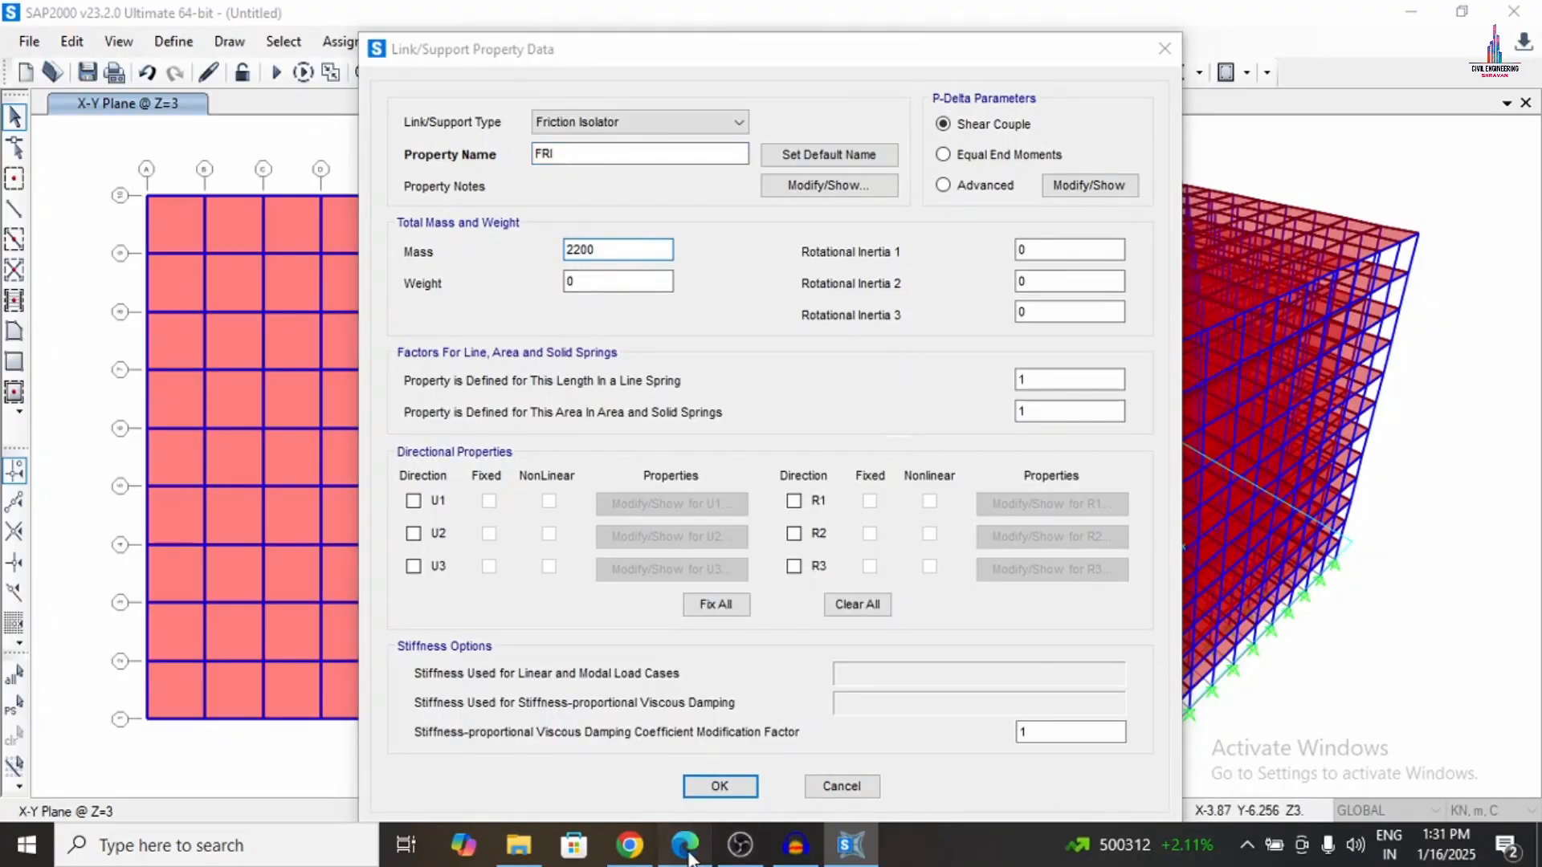
{"action": "left_click", "coordinate": [685, 847]}
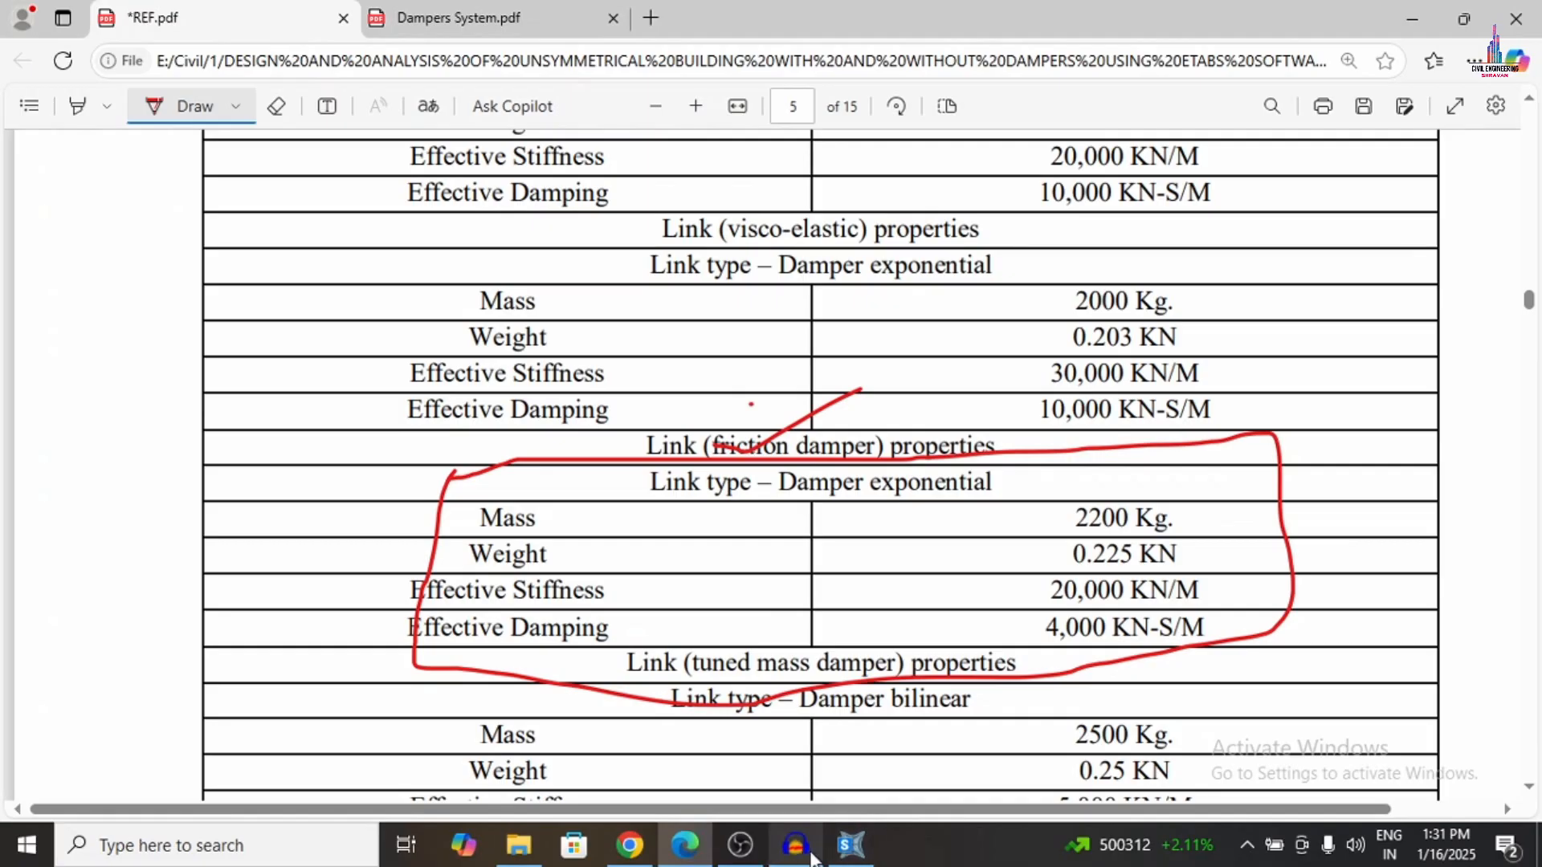
{"action": "left_click", "coordinate": [850, 845]}
{"action": "left_click", "coordinate": [619, 281]}
{"action": "type", "text": "0.225"}
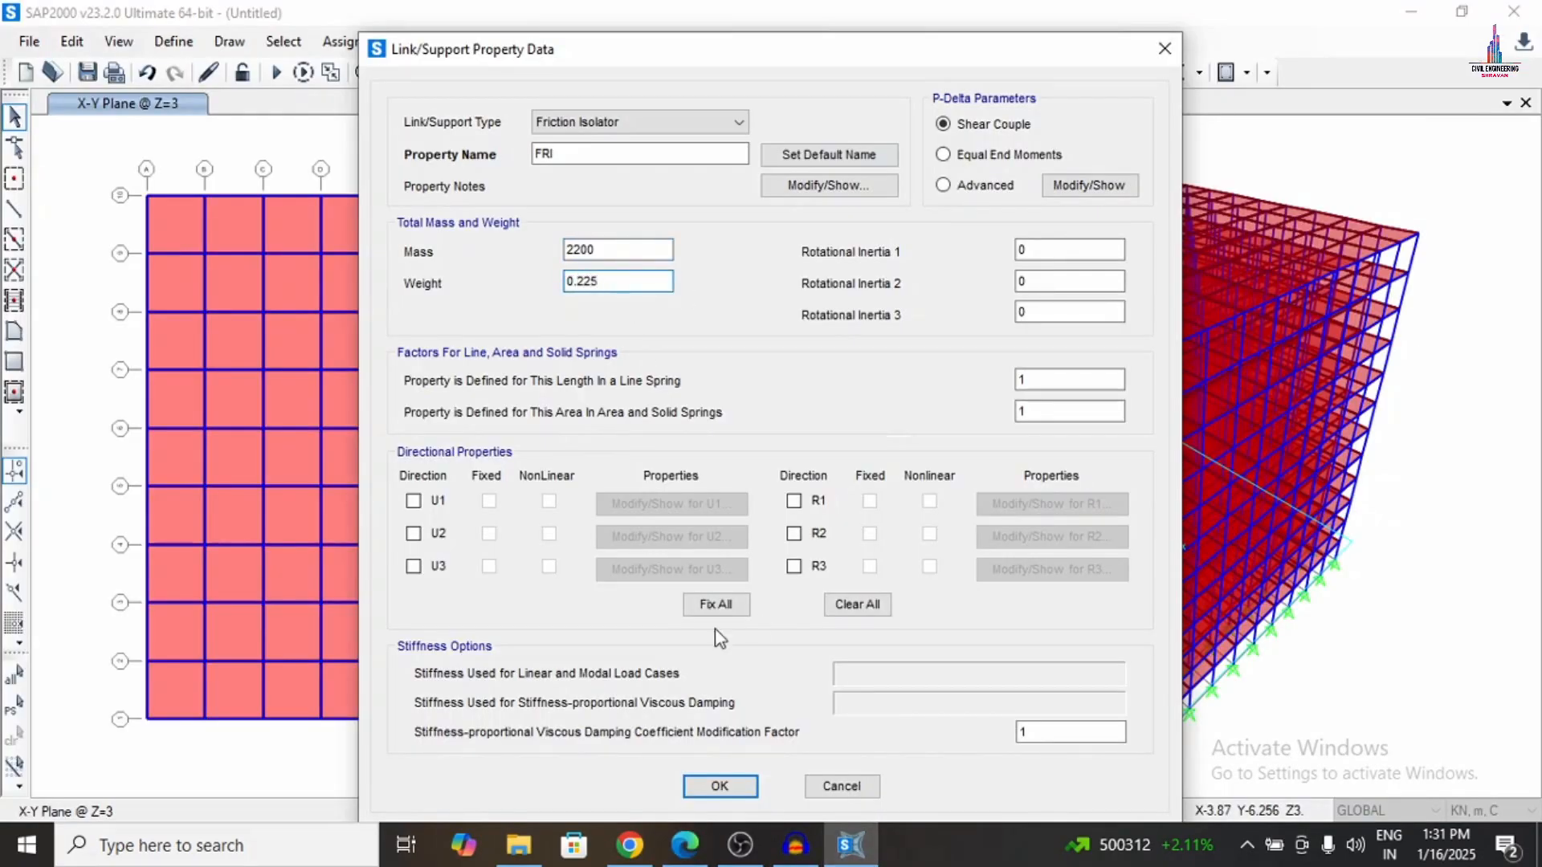
Tick the friction damper's Effective Stiffness row in red in REF.pdf and return to SAP2000.
{"action": "left_click", "coordinate": [685, 845]}
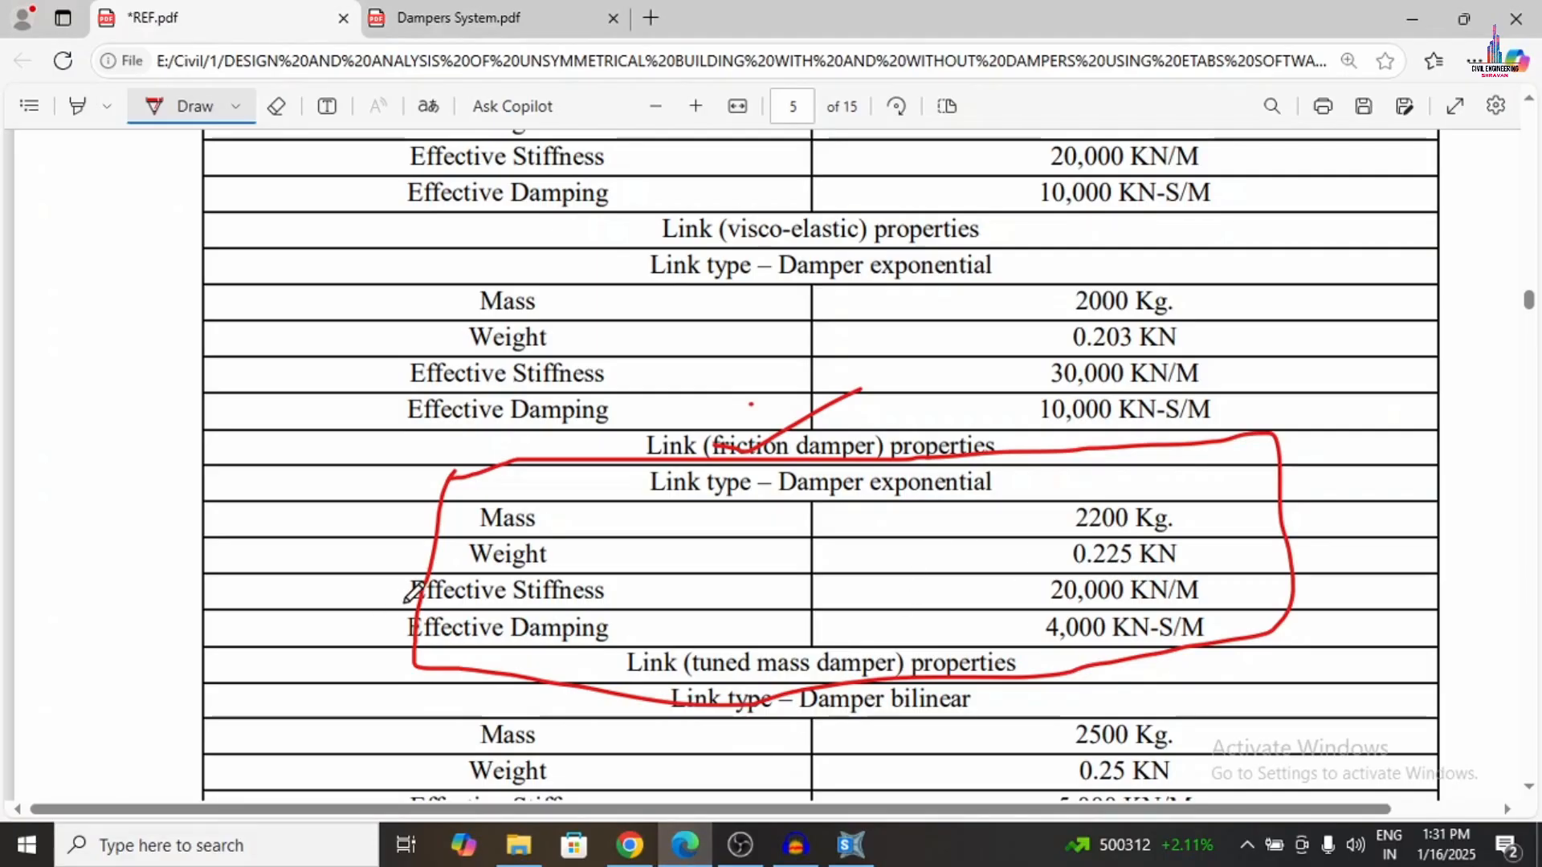
{"action": "left_click_drag", "start_coordinate": [372, 586], "coordinate": [446, 562]}
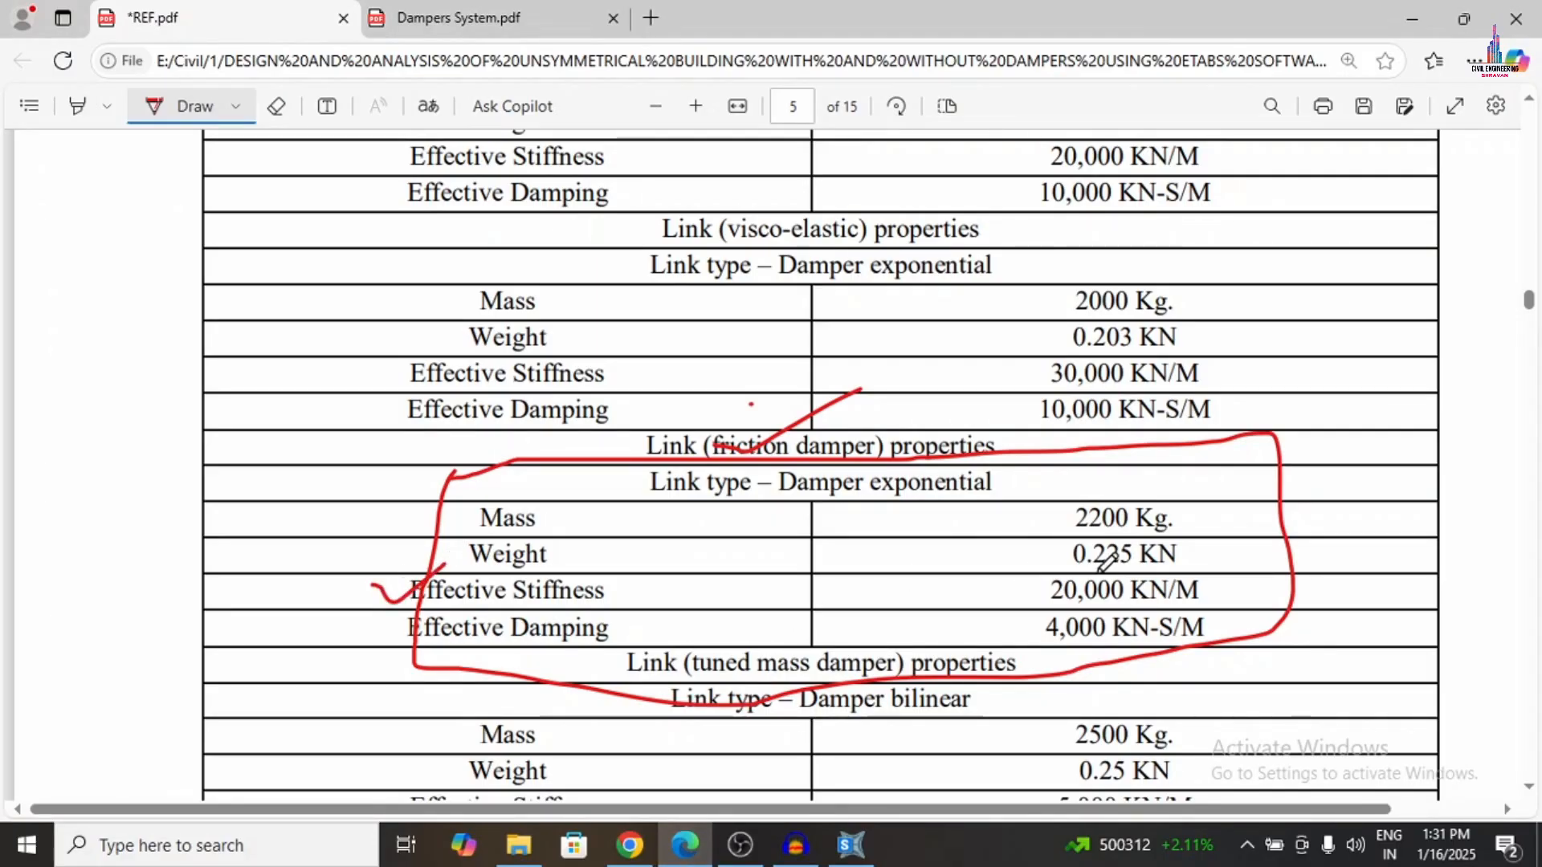
{"action": "left_click", "coordinate": [850, 844]}
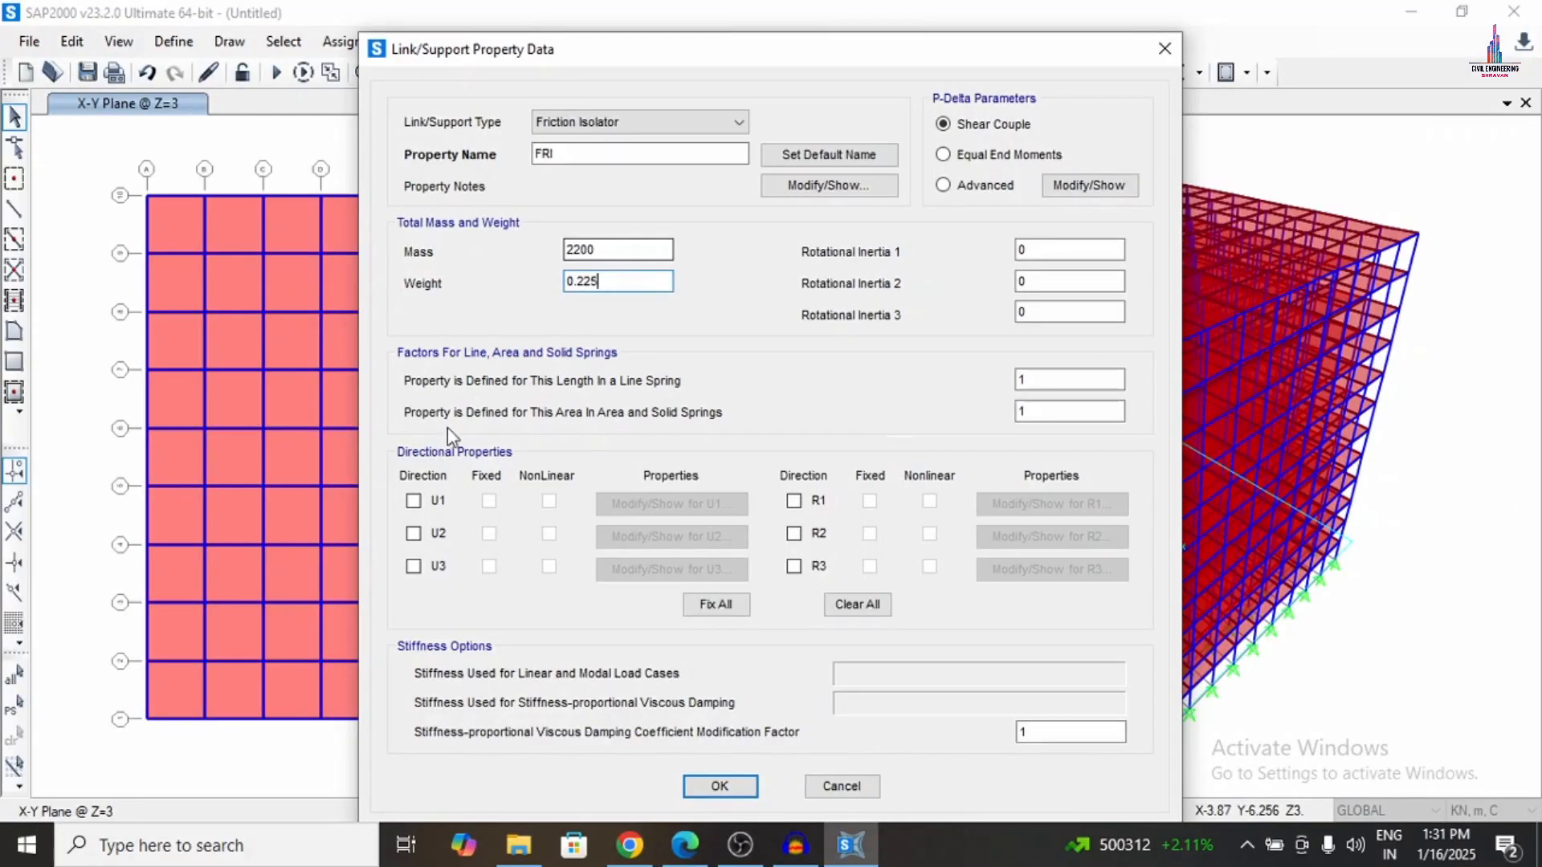
Enable direction U1 for FRI with linear effective stiffness 20000 and effective damping 4000, and accept the link property definition.
{"action": "left_click", "coordinate": [414, 500]}
{"action": "left_click", "coordinate": [643, 504]}
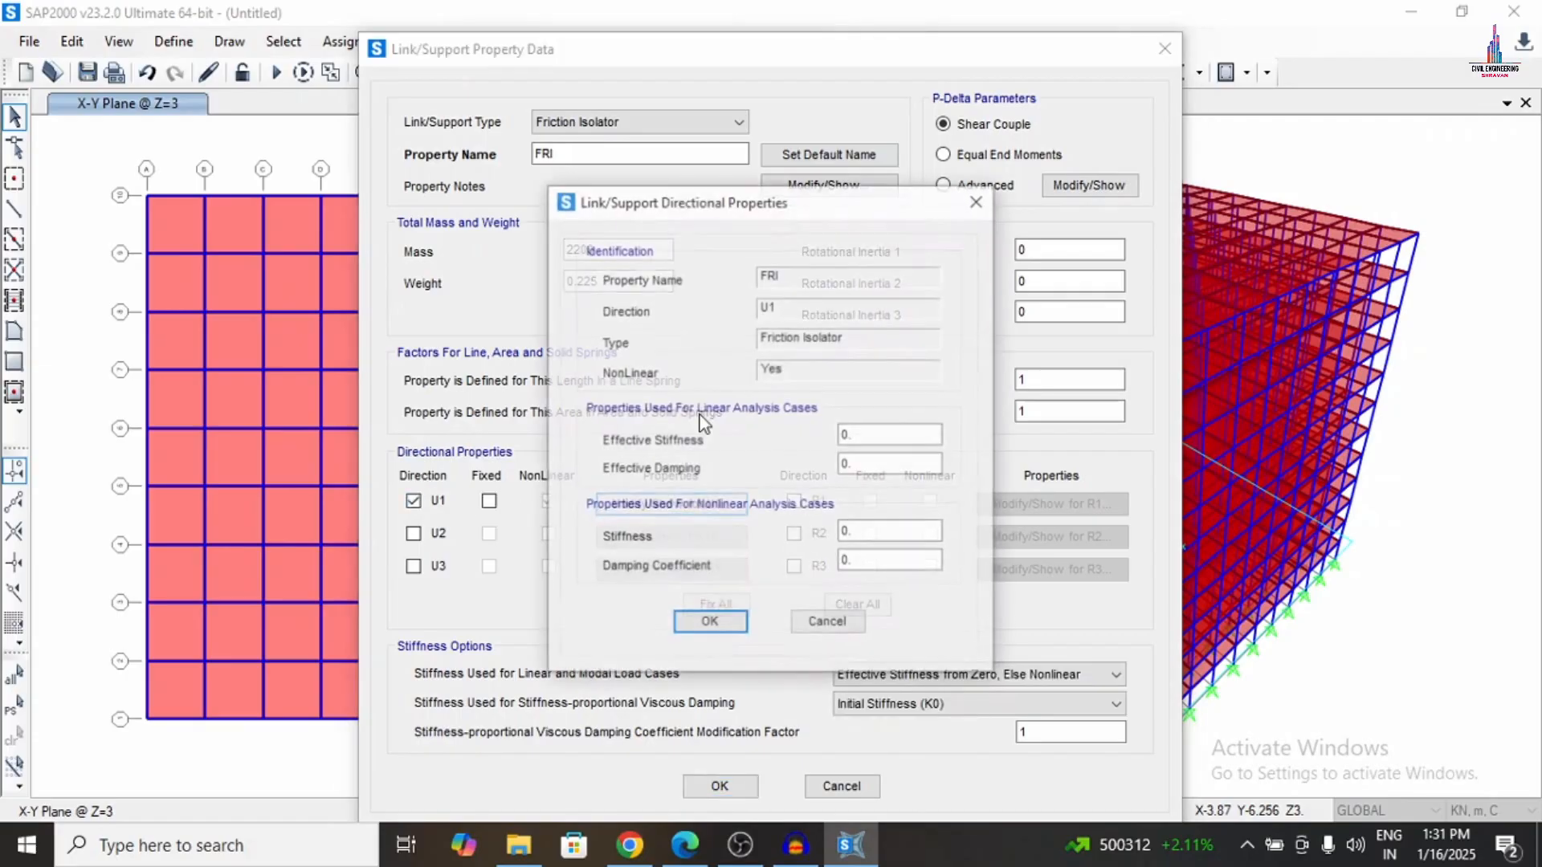
{"action": "double_click", "coordinate": [877, 434]}
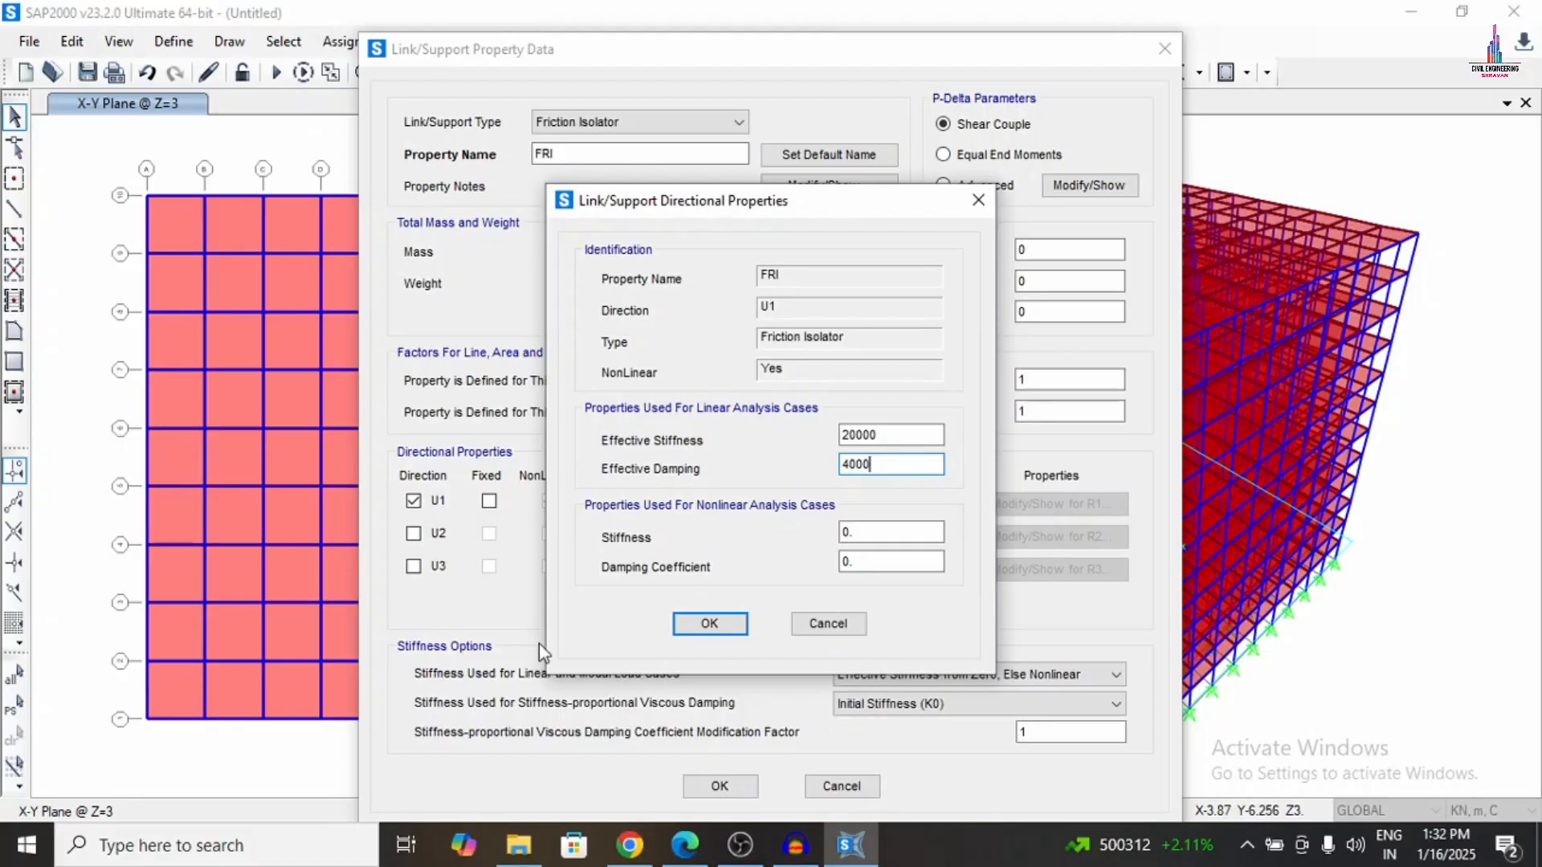
{"action": "left_click", "coordinate": [677, 856]}
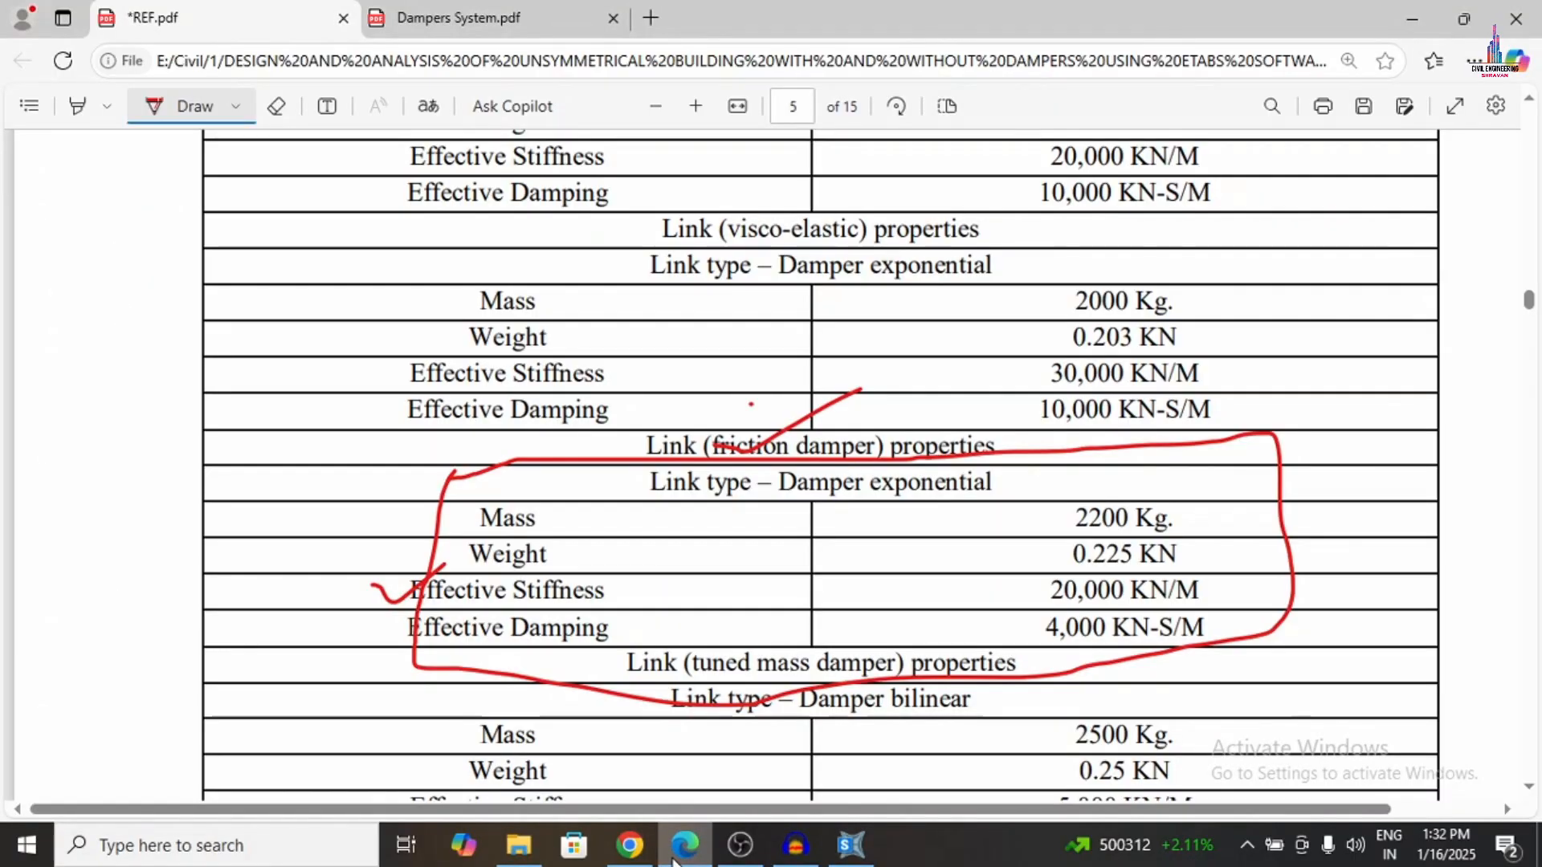
{"action": "left_click", "coordinate": [677, 856]}
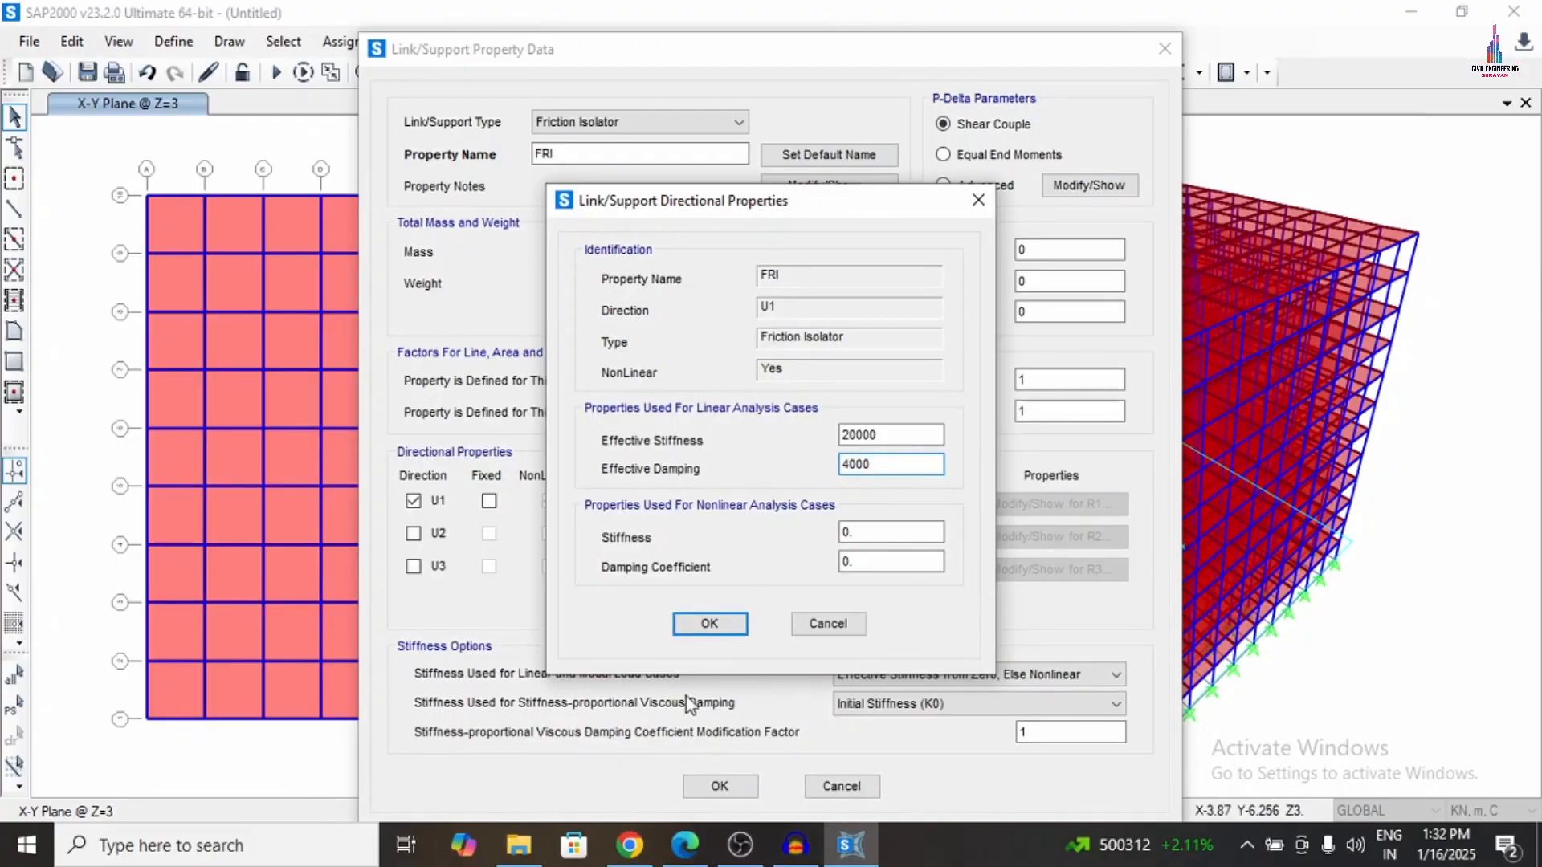
{"action": "left_click", "coordinate": [704, 631]}
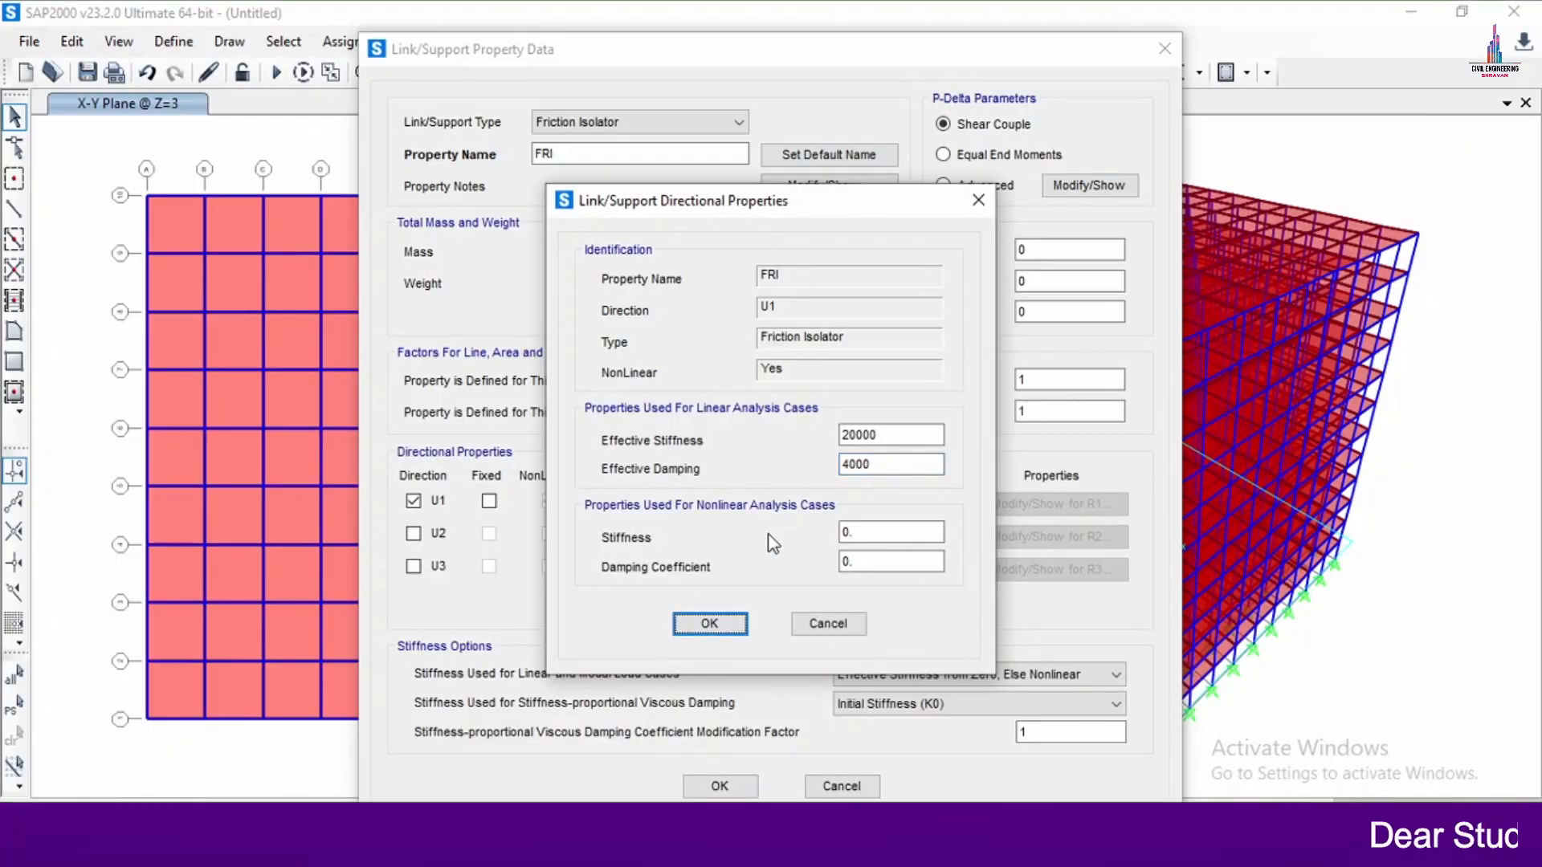
{"action": "left_click", "coordinate": [711, 625]}
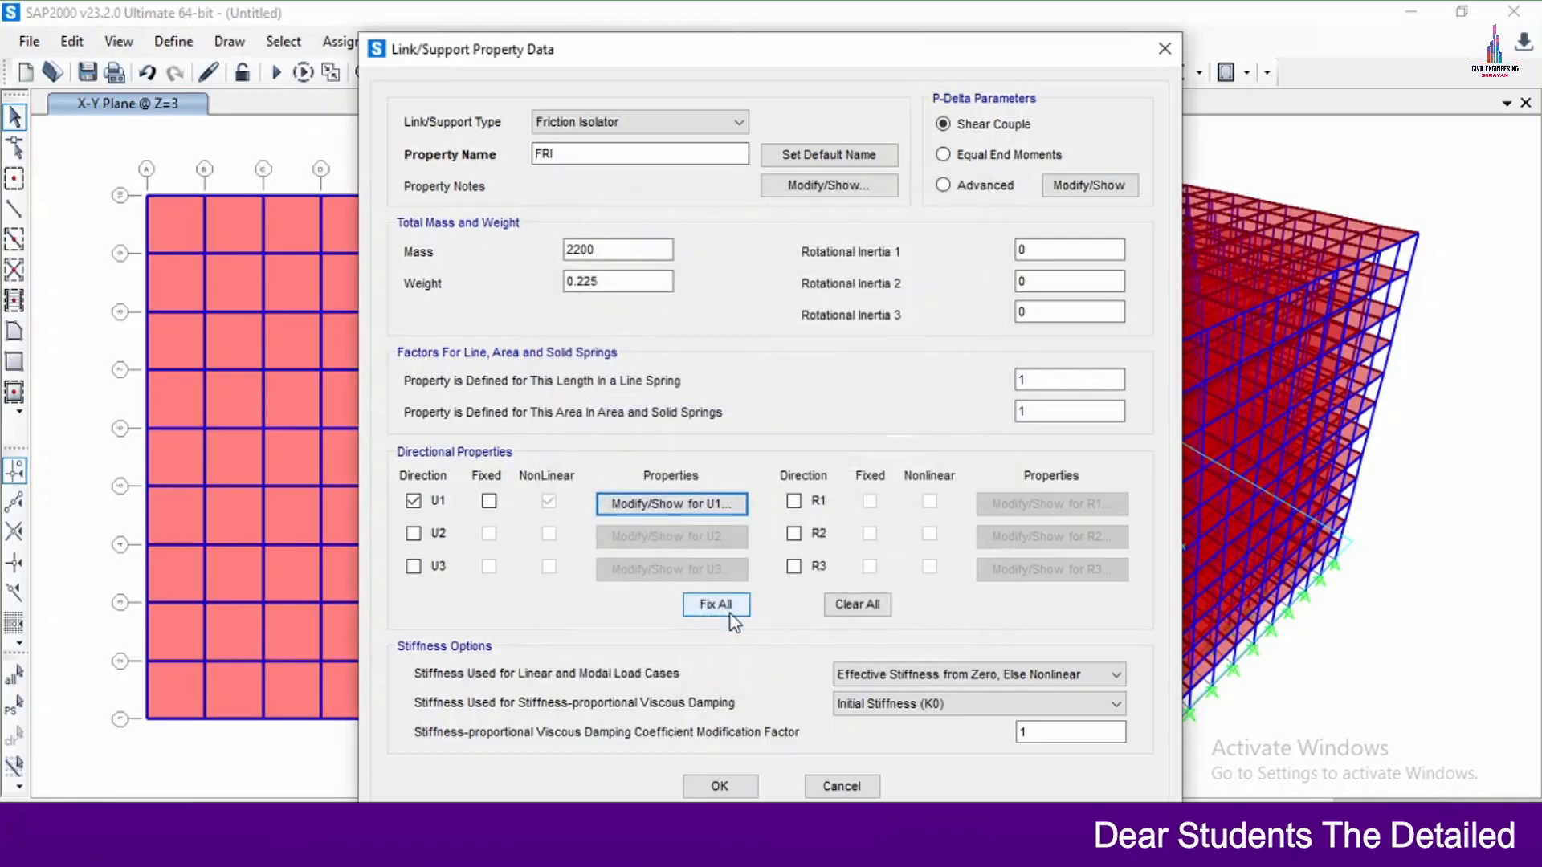
{"action": "left_click", "coordinate": [695, 786]}
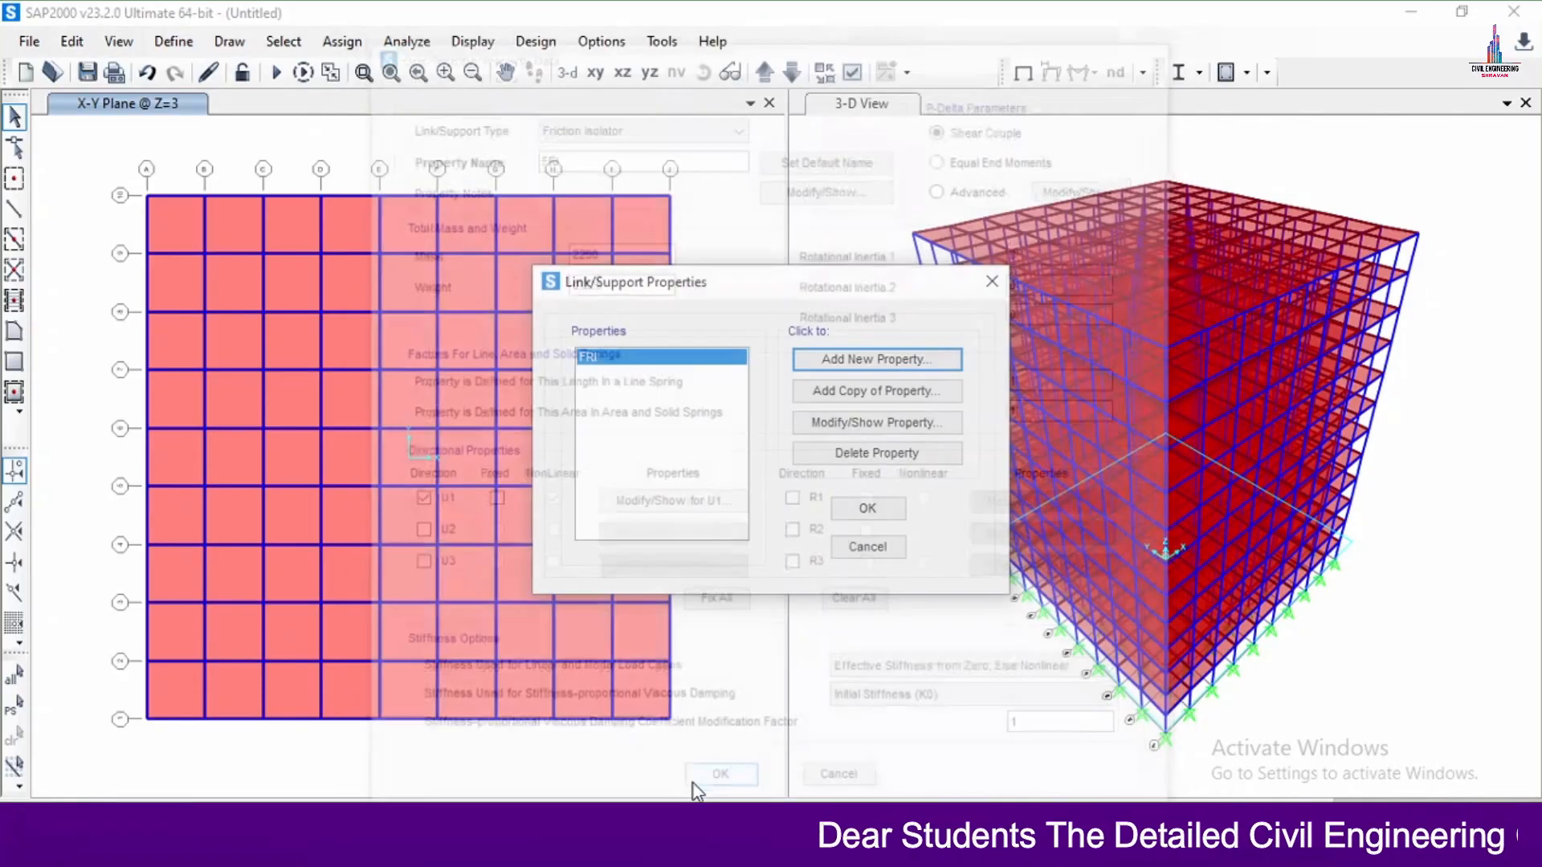
{"action": "left_click", "coordinate": [867, 507]}
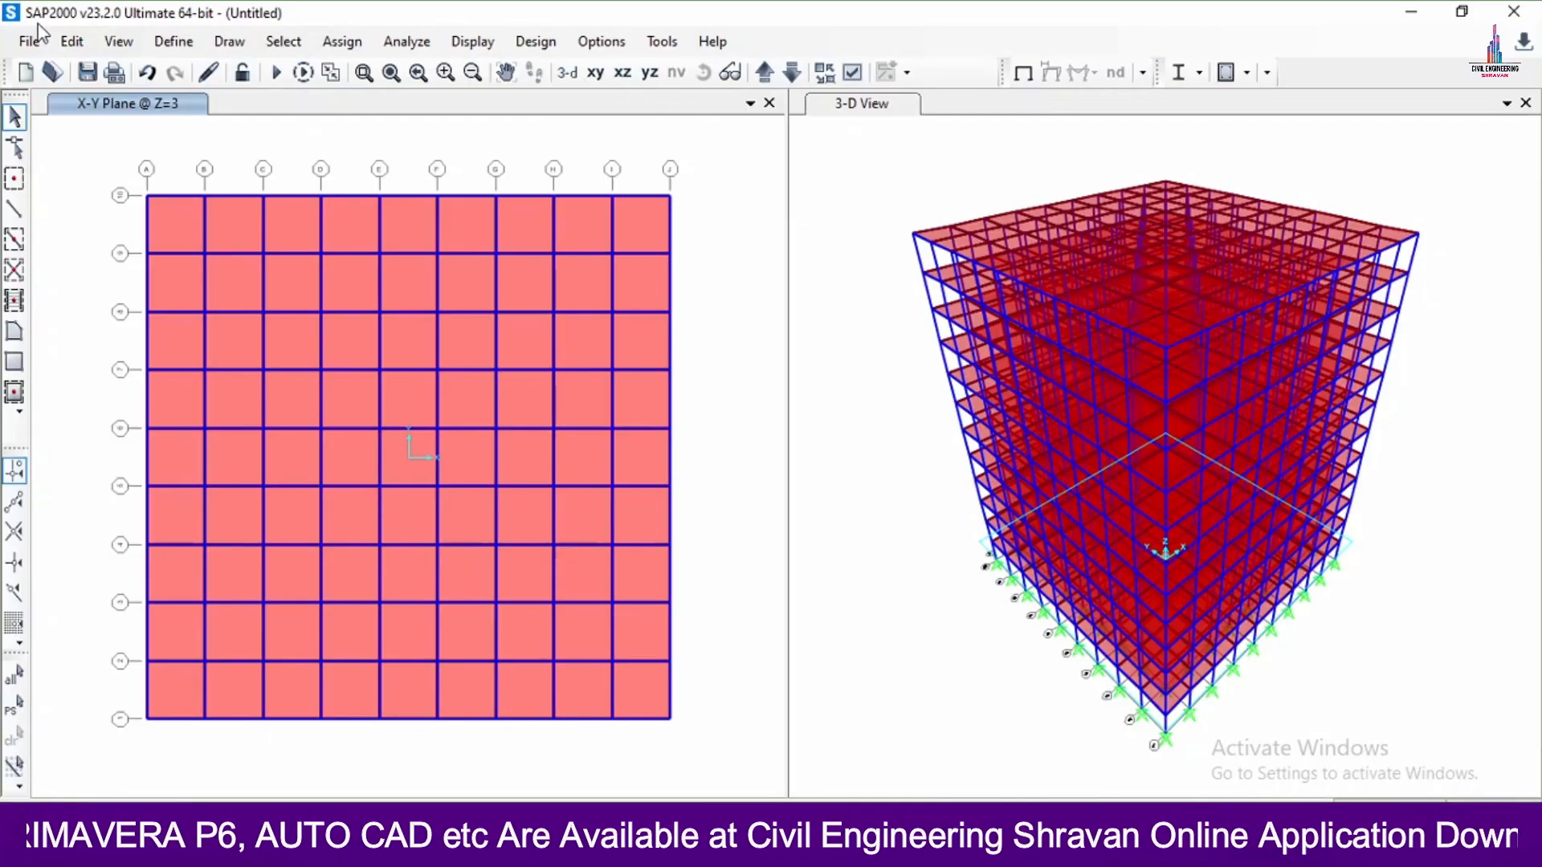
Set the 2D view to the X-Z plane at Y = -13.5 m, after applying the X-Y plane at Z = 0.
{"action": "left_click", "coordinate": [119, 41]}
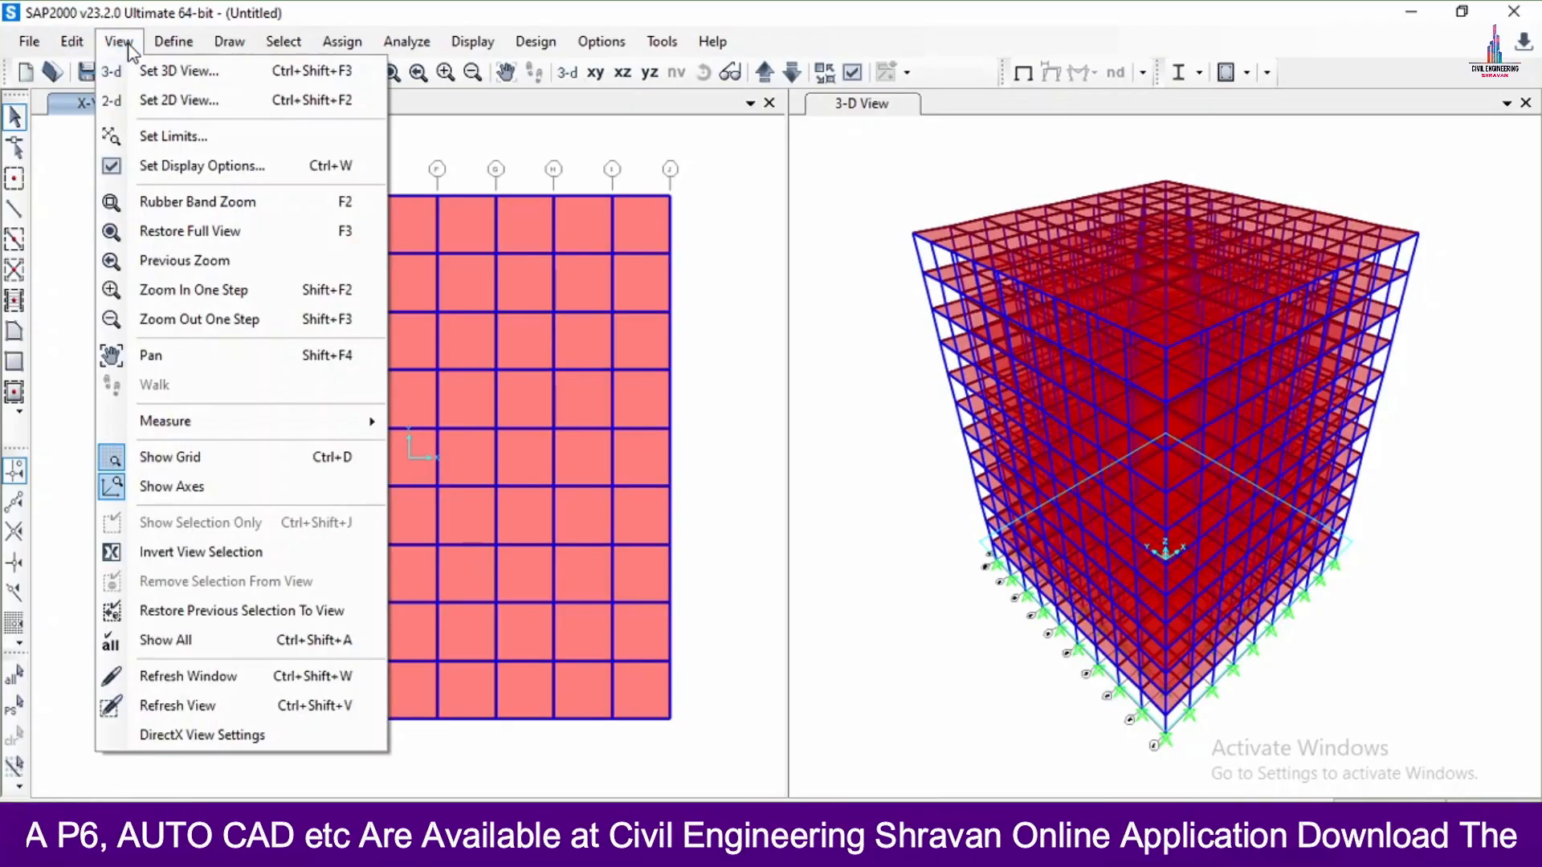
{"action": "left_click", "coordinate": [156, 101]}
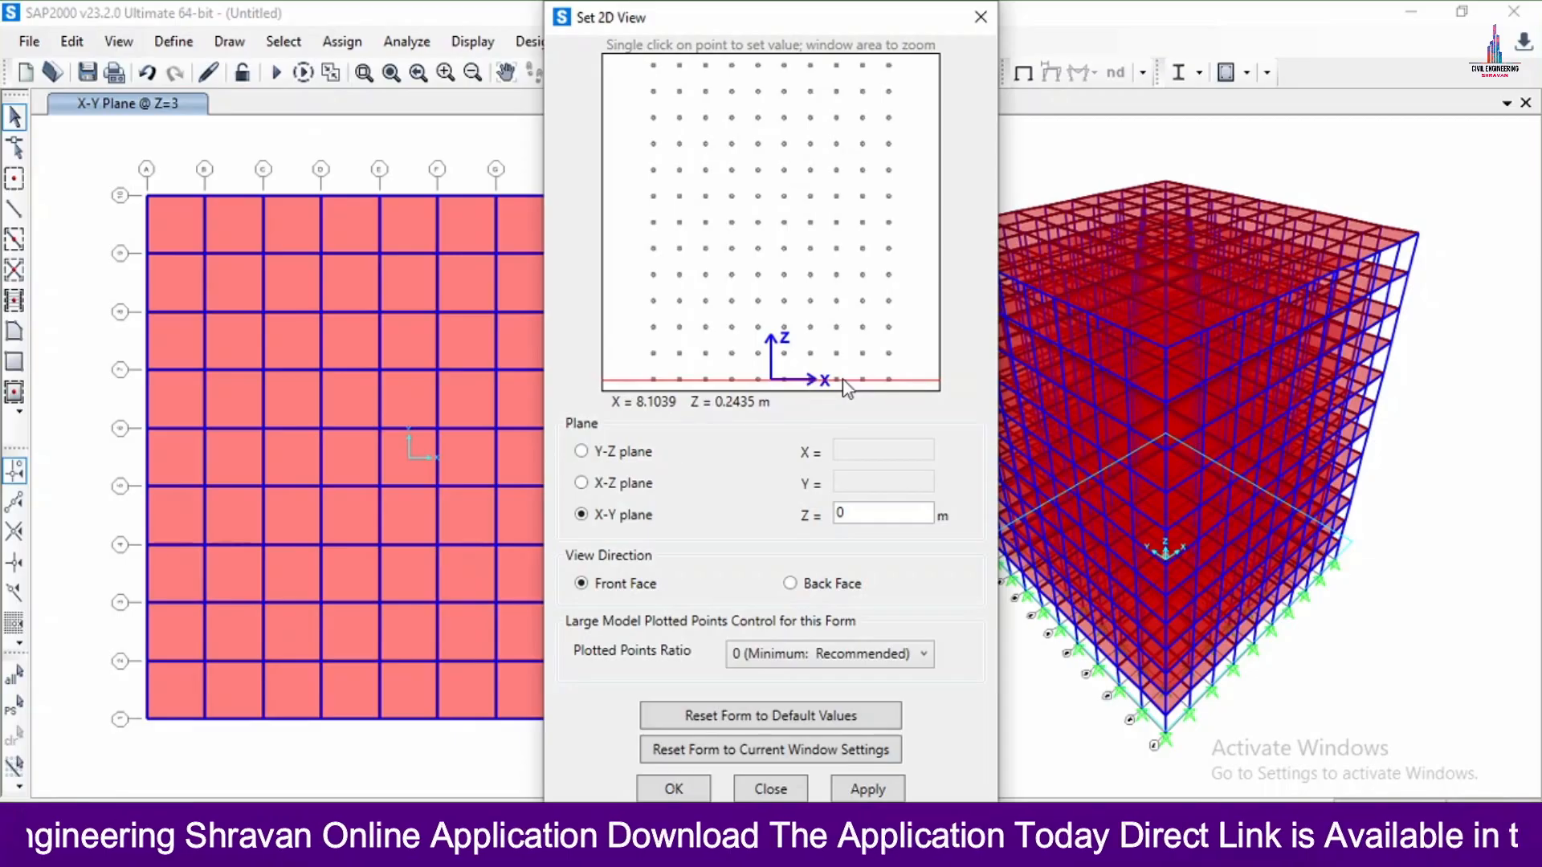
{"action": "left_click", "coordinate": [873, 789]}
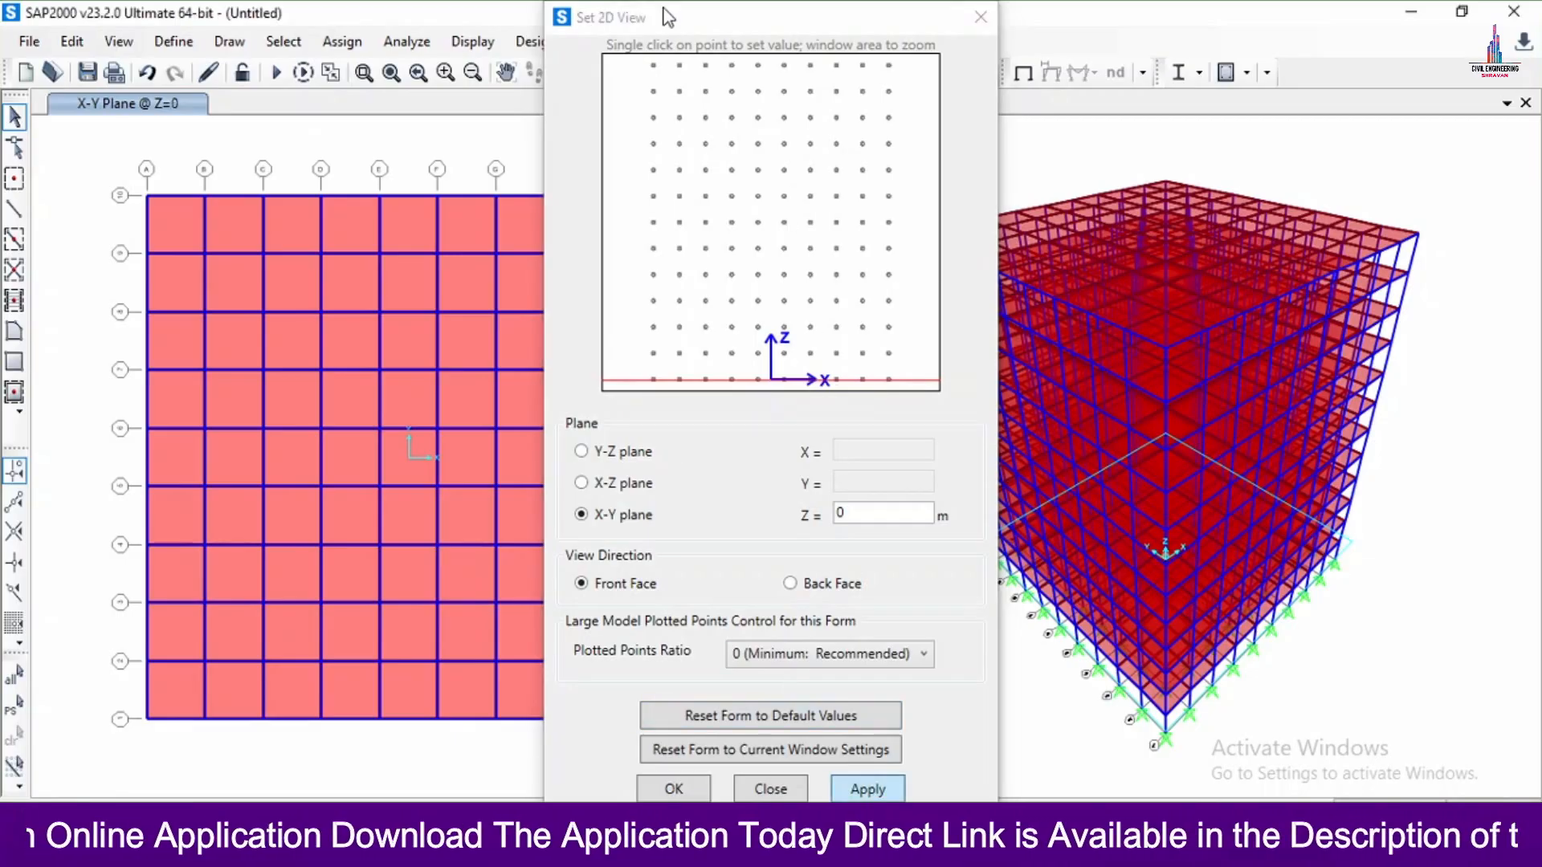
{"action": "left_click_drag", "start_coordinate": [666, 16], "coordinate": [921, 48]}
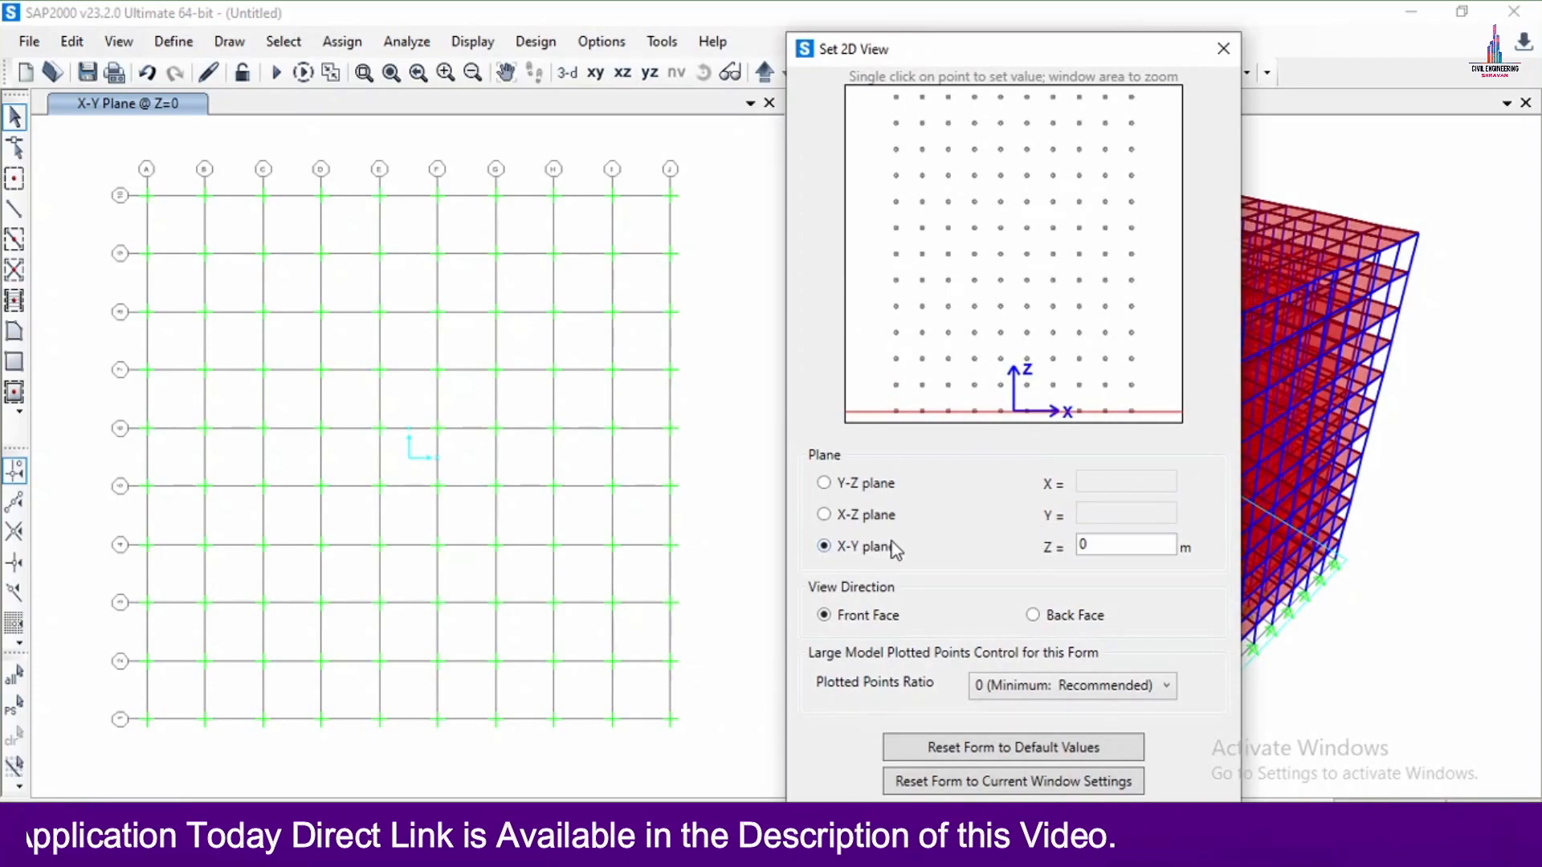
{"action": "left_click", "coordinate": [824, 514]}
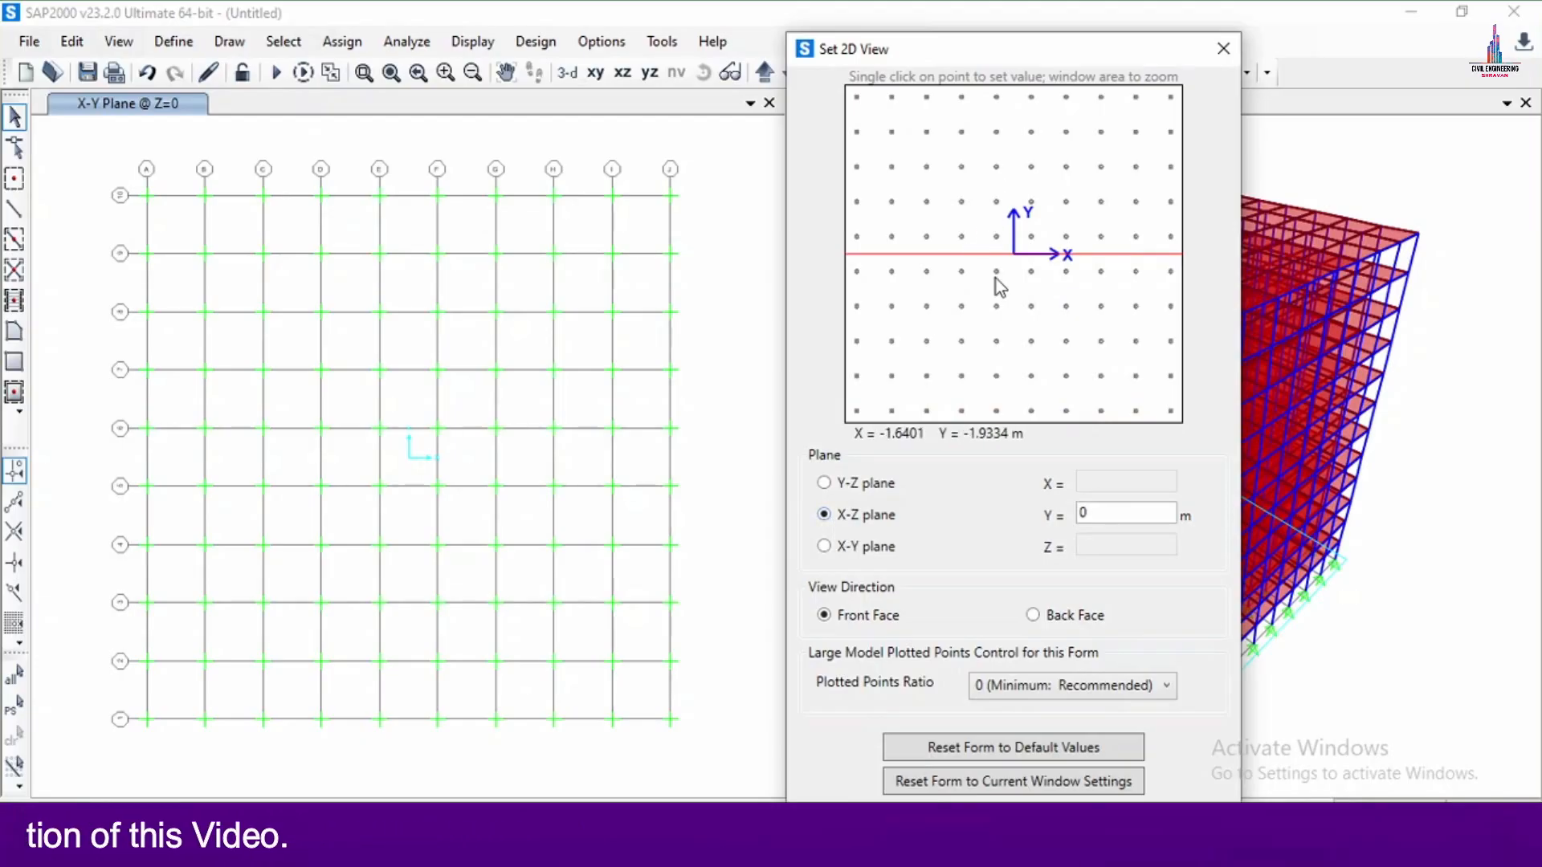
{"action": "left_click", "coordinate": [1031, 411]}
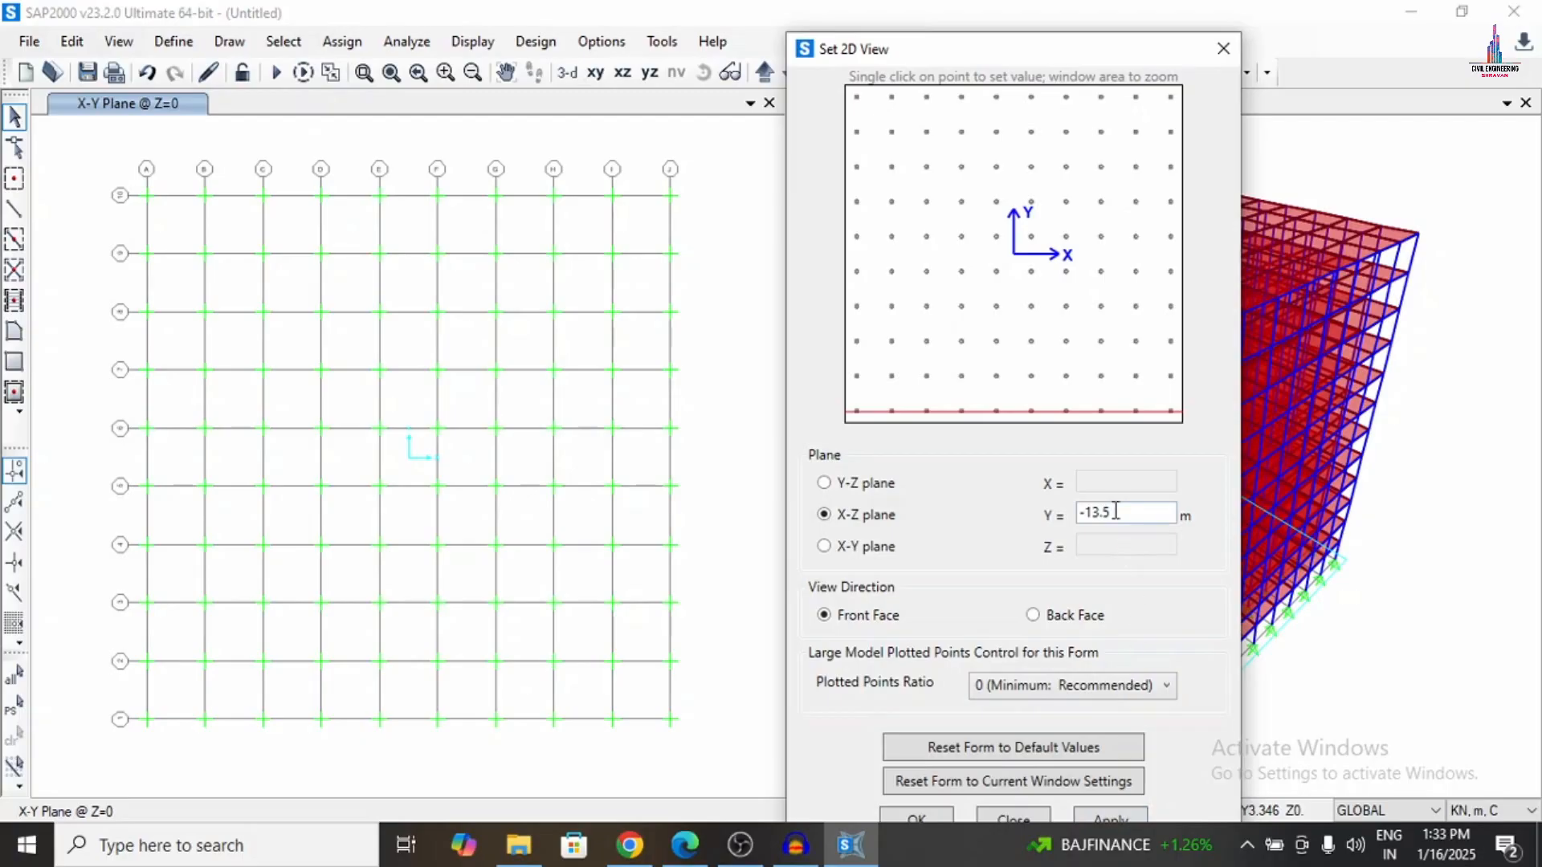
{"action": "left_click", "coordinate": [1112, 817]}
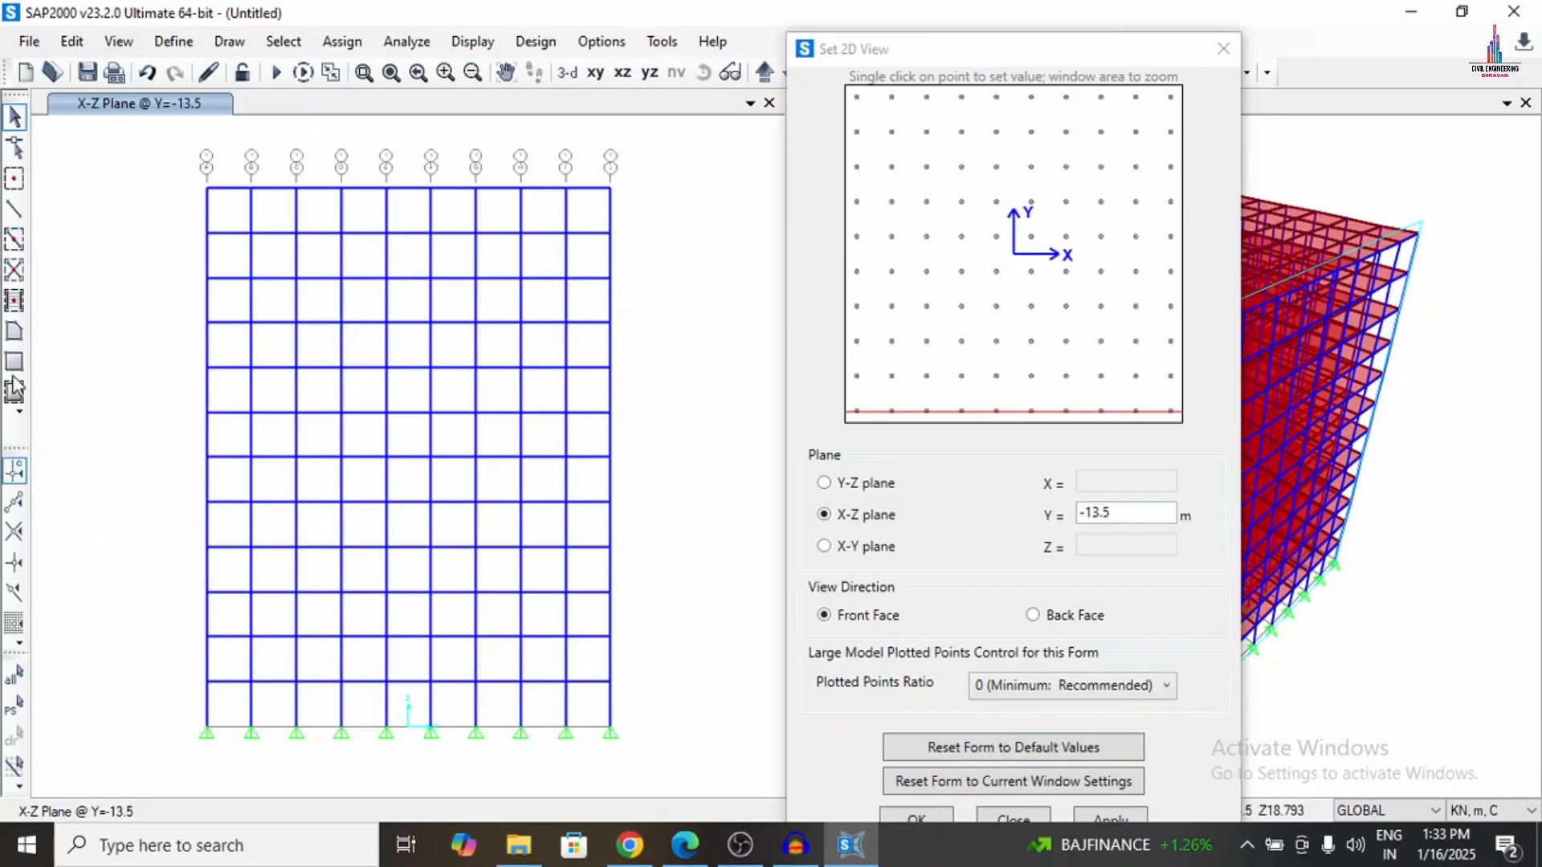
Add the Draw 1 Joint Link and Draw 2 Joint Link tools to the drawing toolbar.
{"action": "right_click", "coordinate": [21, 419]}
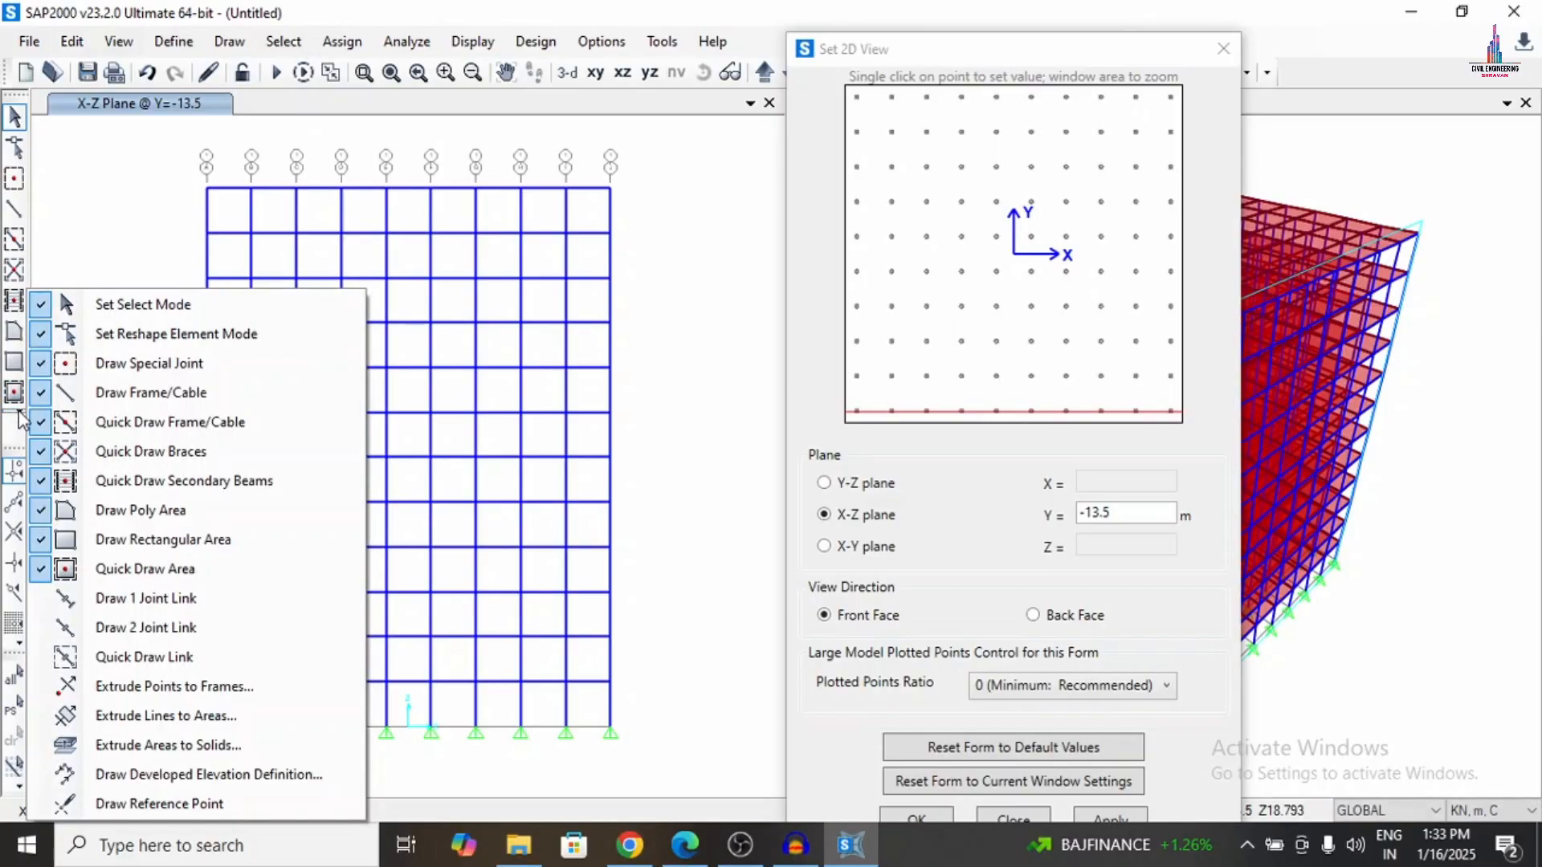
{"action": "left_click", "coordinate": [38, 598]}
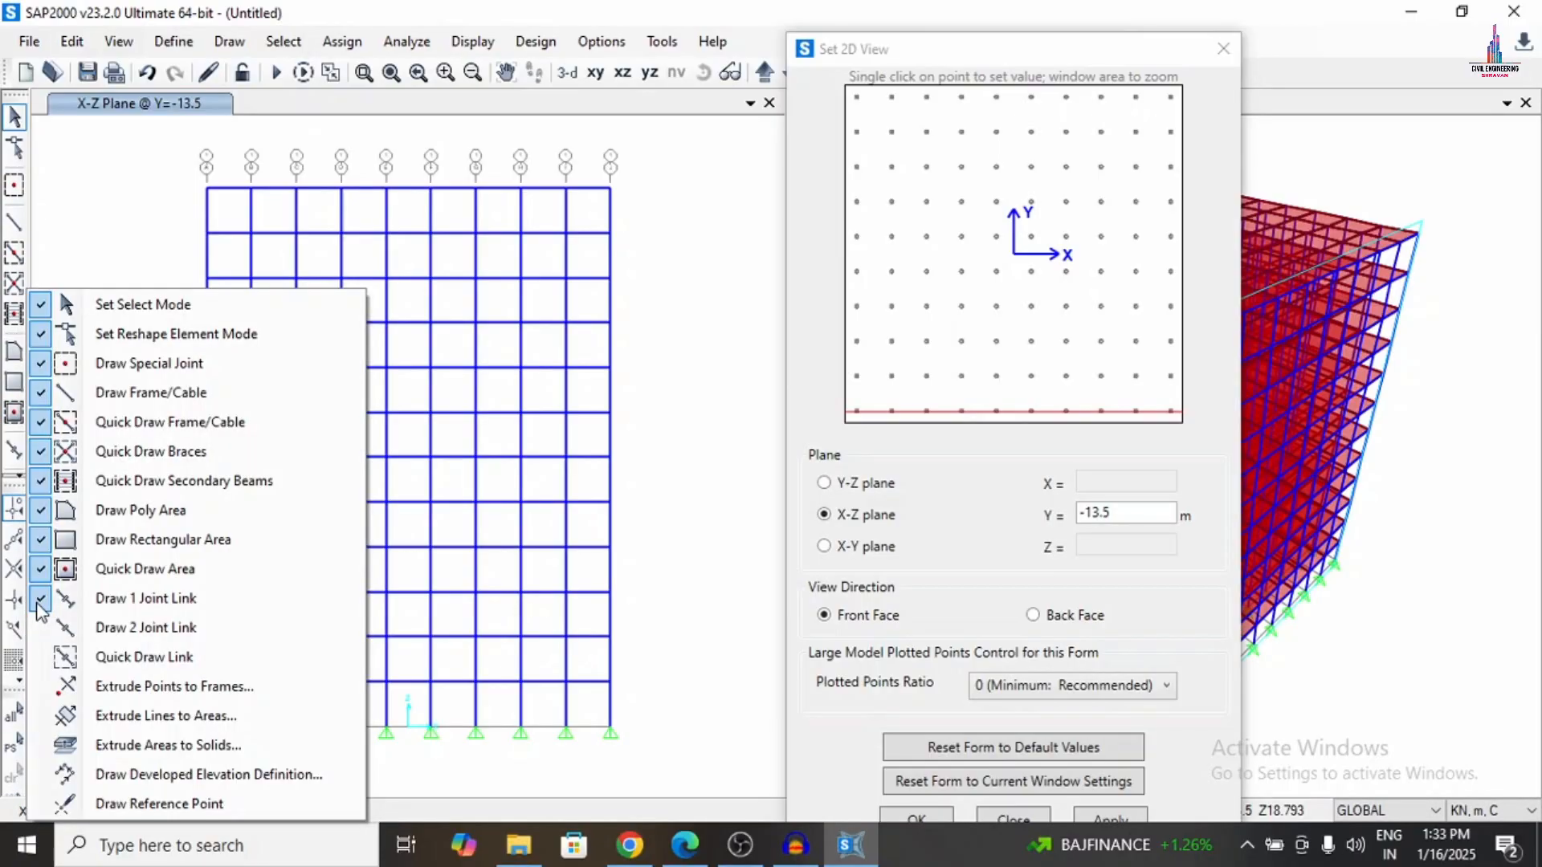
{"action": "left_click", "coordinate": [42, 627]}
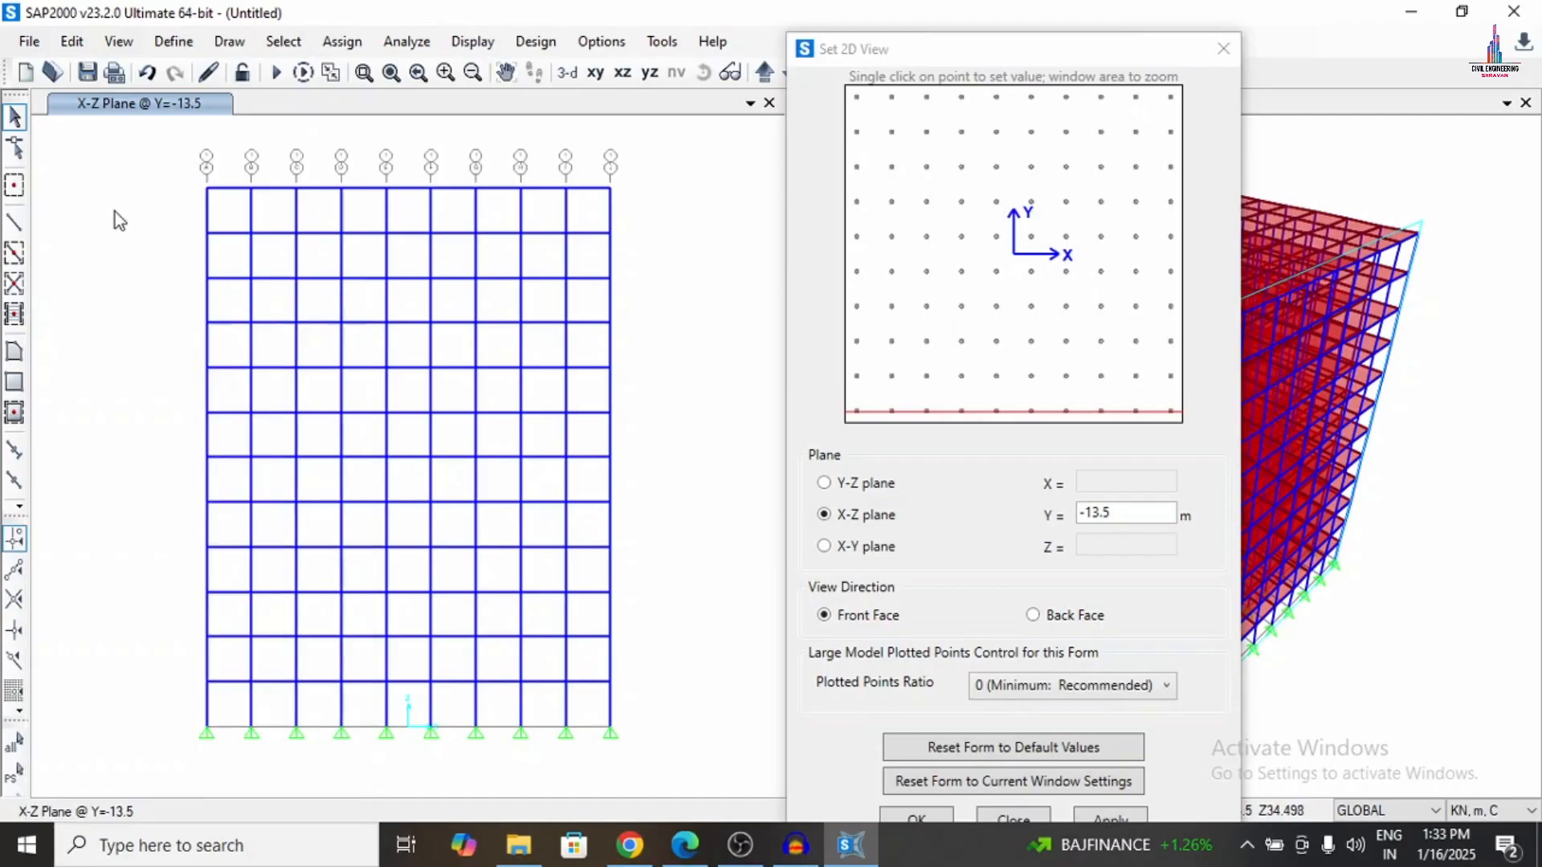
{"action": "left_click", "coordinate": [114, 217]}
{"action": "key", "text": "Escape"}
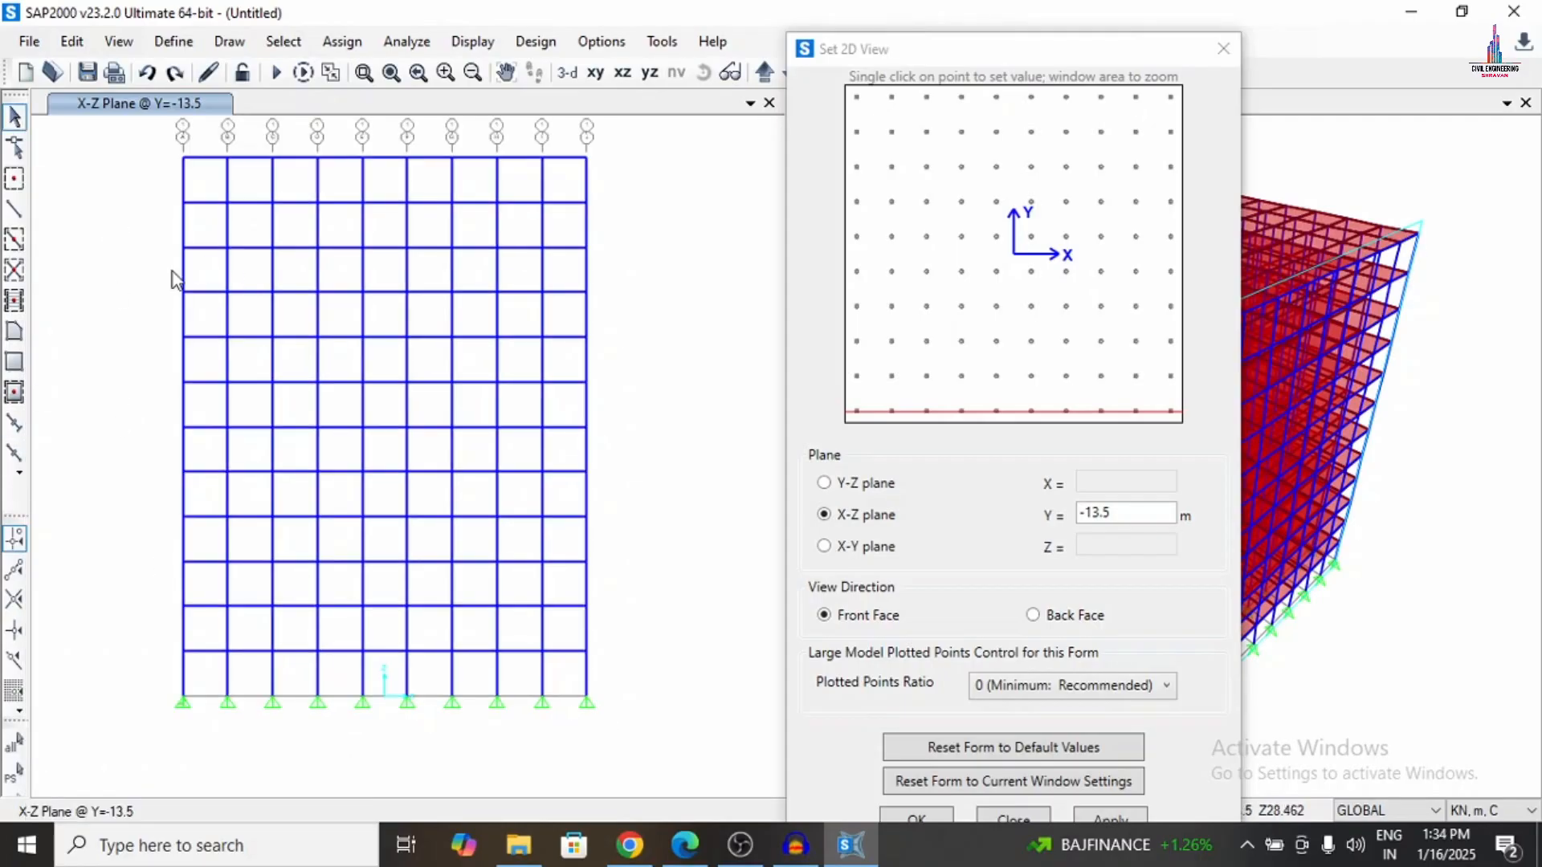
Draw two-joint FRI links as inverted V's in the ground storey's two outer bays on each side, and close the 2D view settings.
{"action": "left_click", "coordinate": [16, 455]}
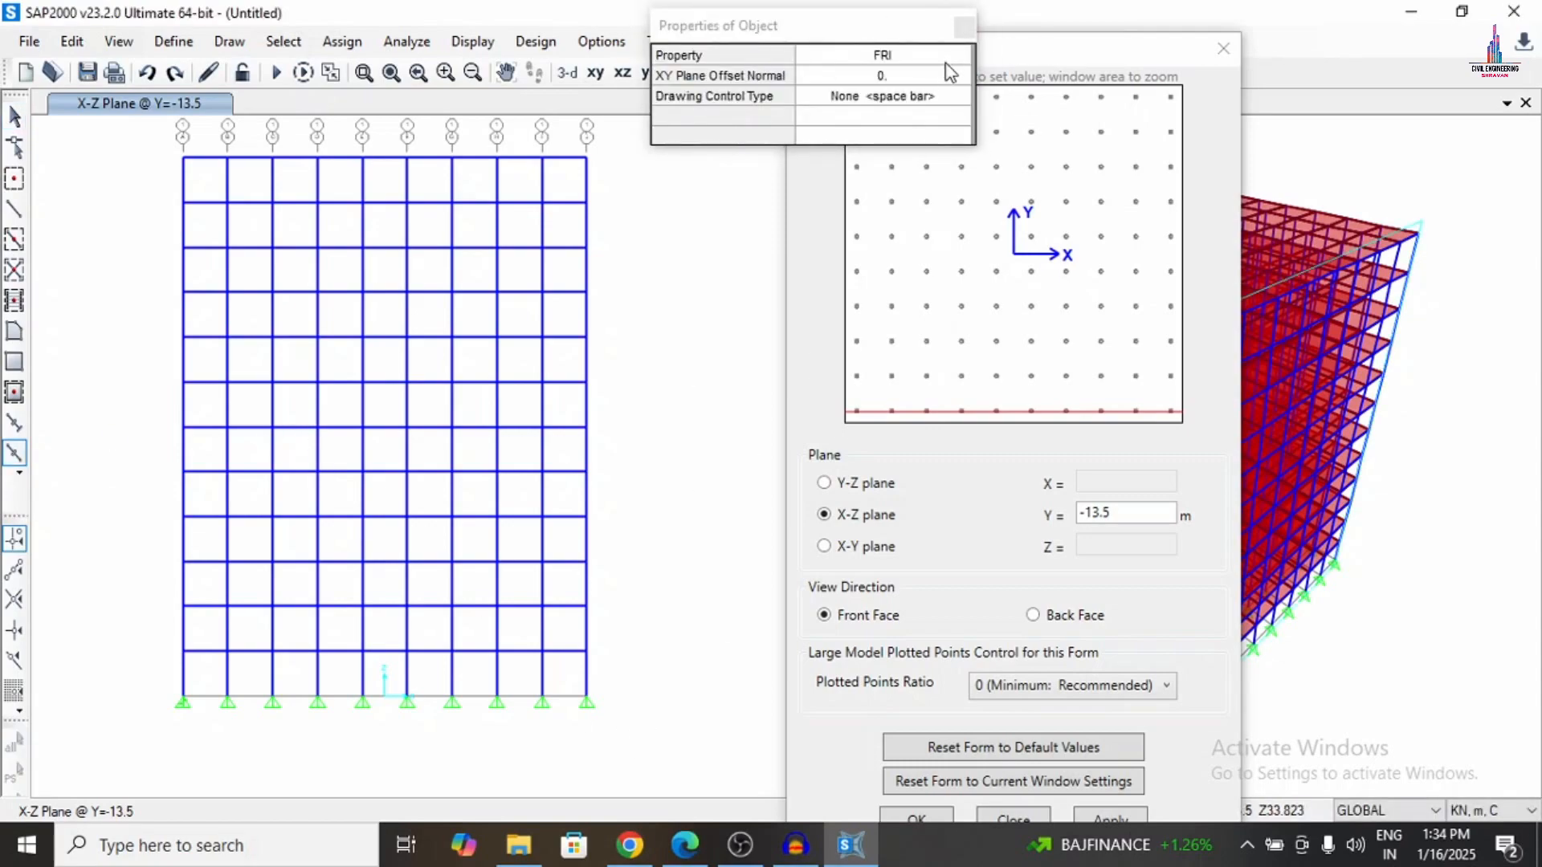
{"action": "left_click", "coordinate": [183, 696]}
{"action": "left_click", "coordinate": [227, 650]}
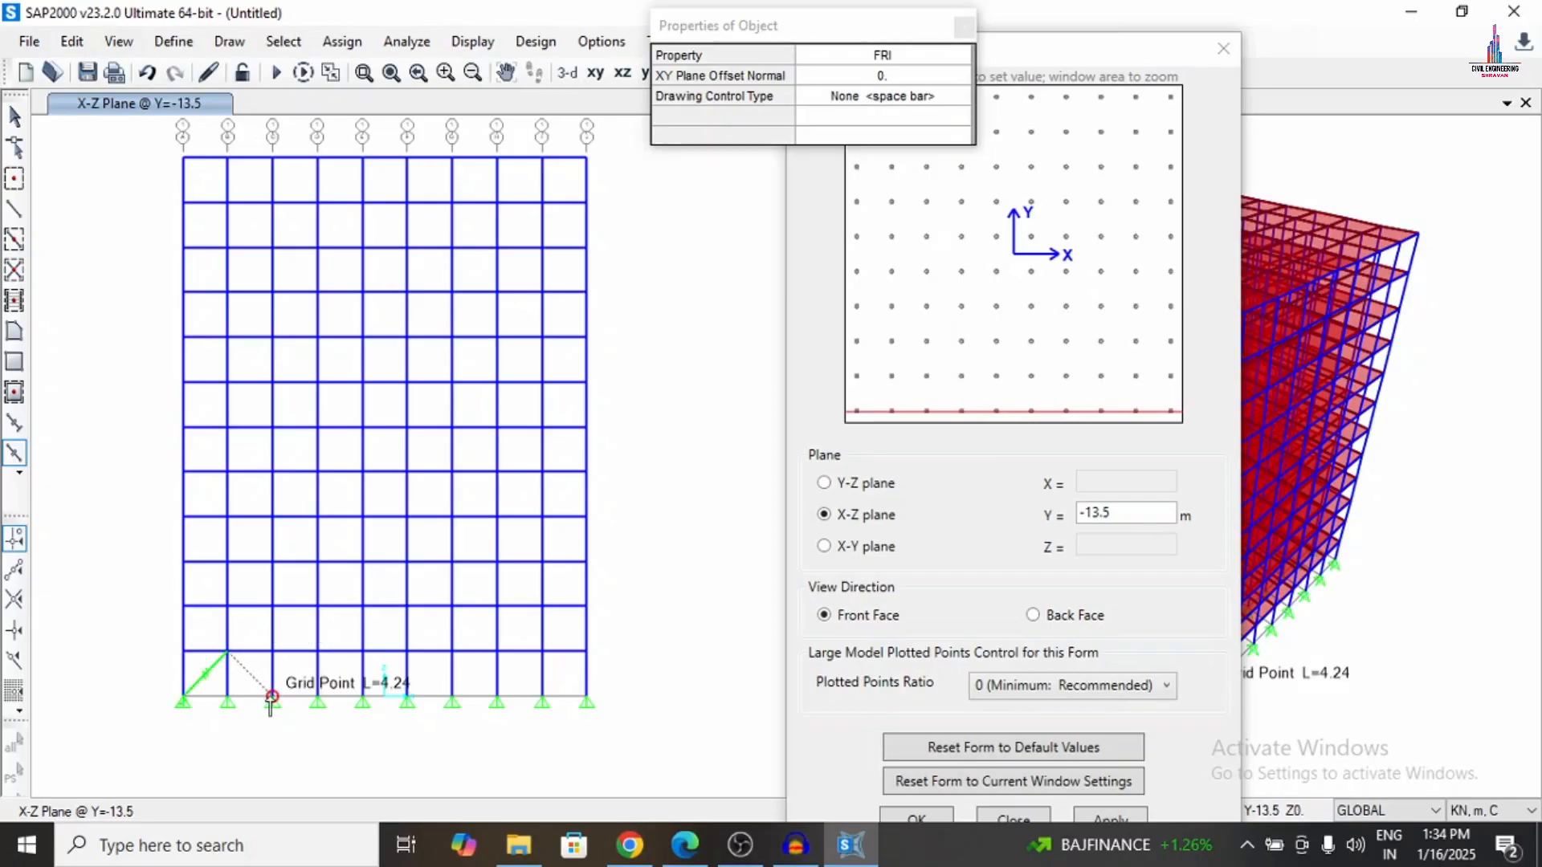
{"action": "left_click", "coordinate": [272, 697]}
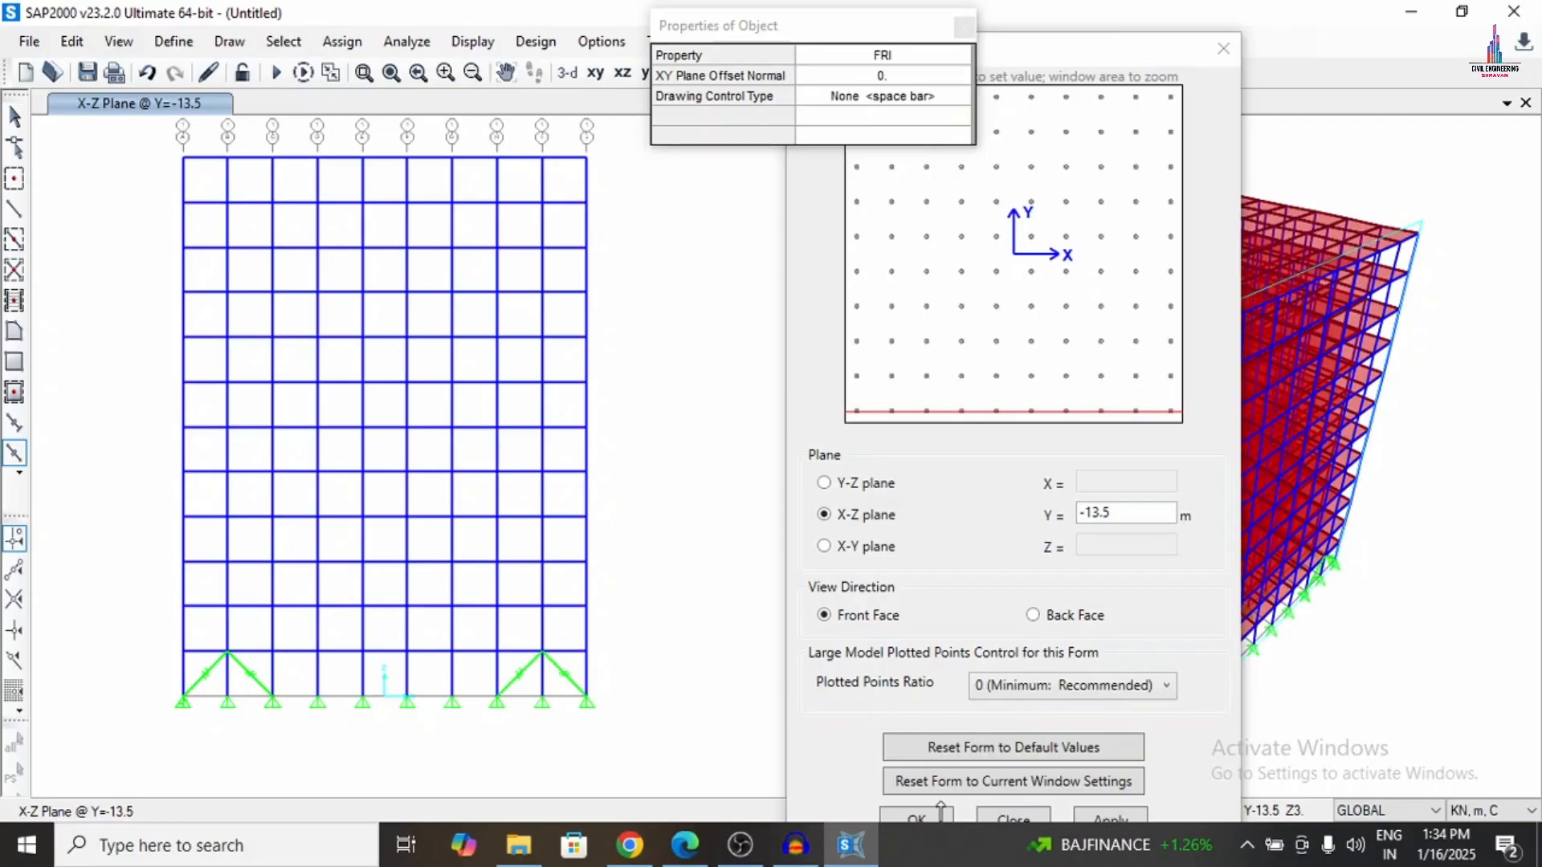
{"action": "key", "text": "Escape"}
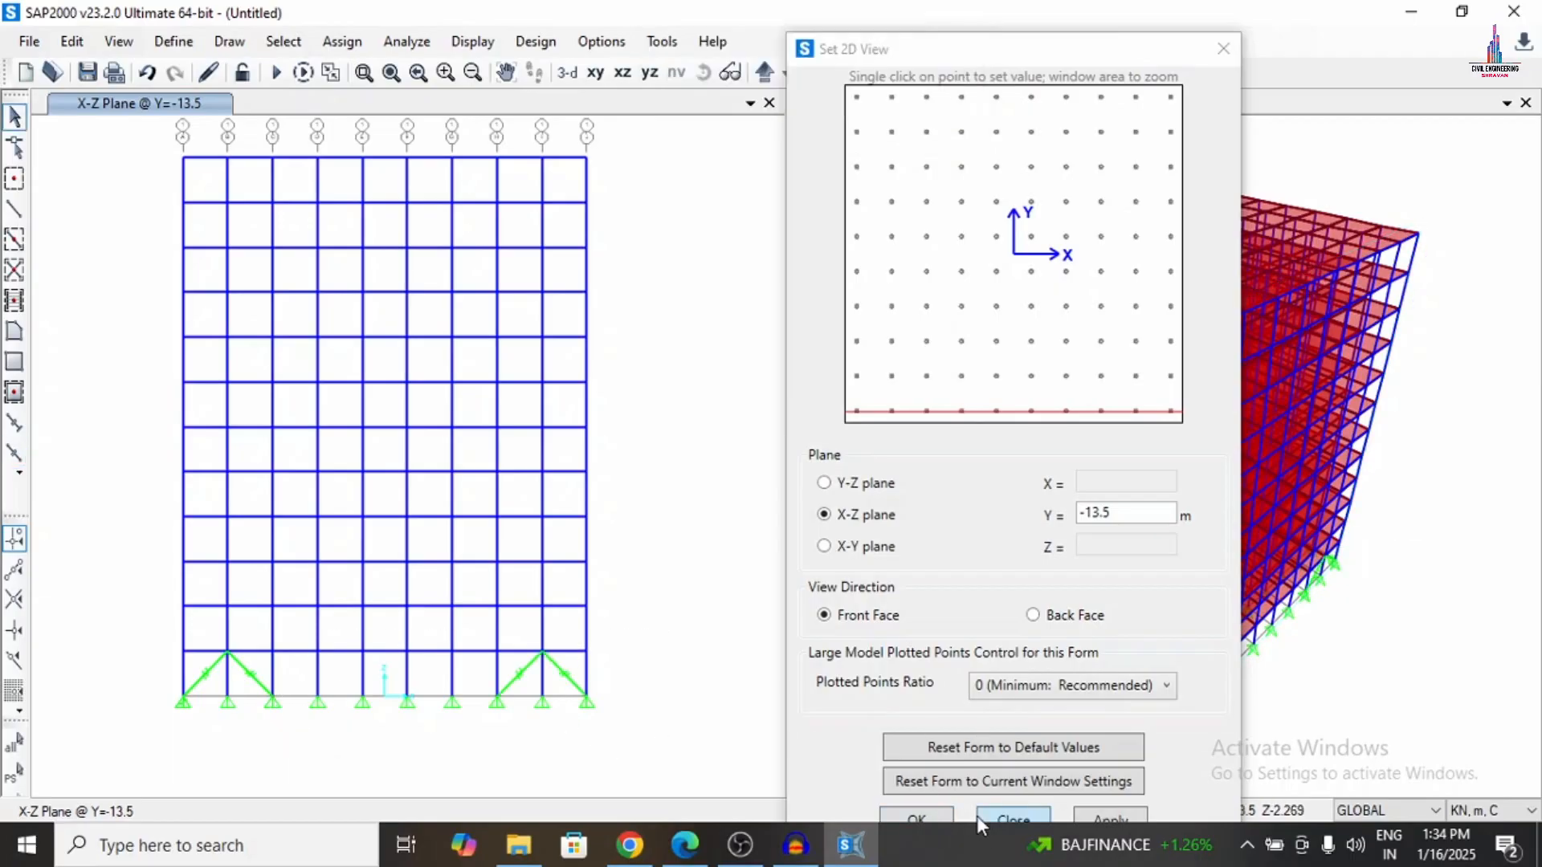
{"action": "left_click", "coordinate": [999, 815]}
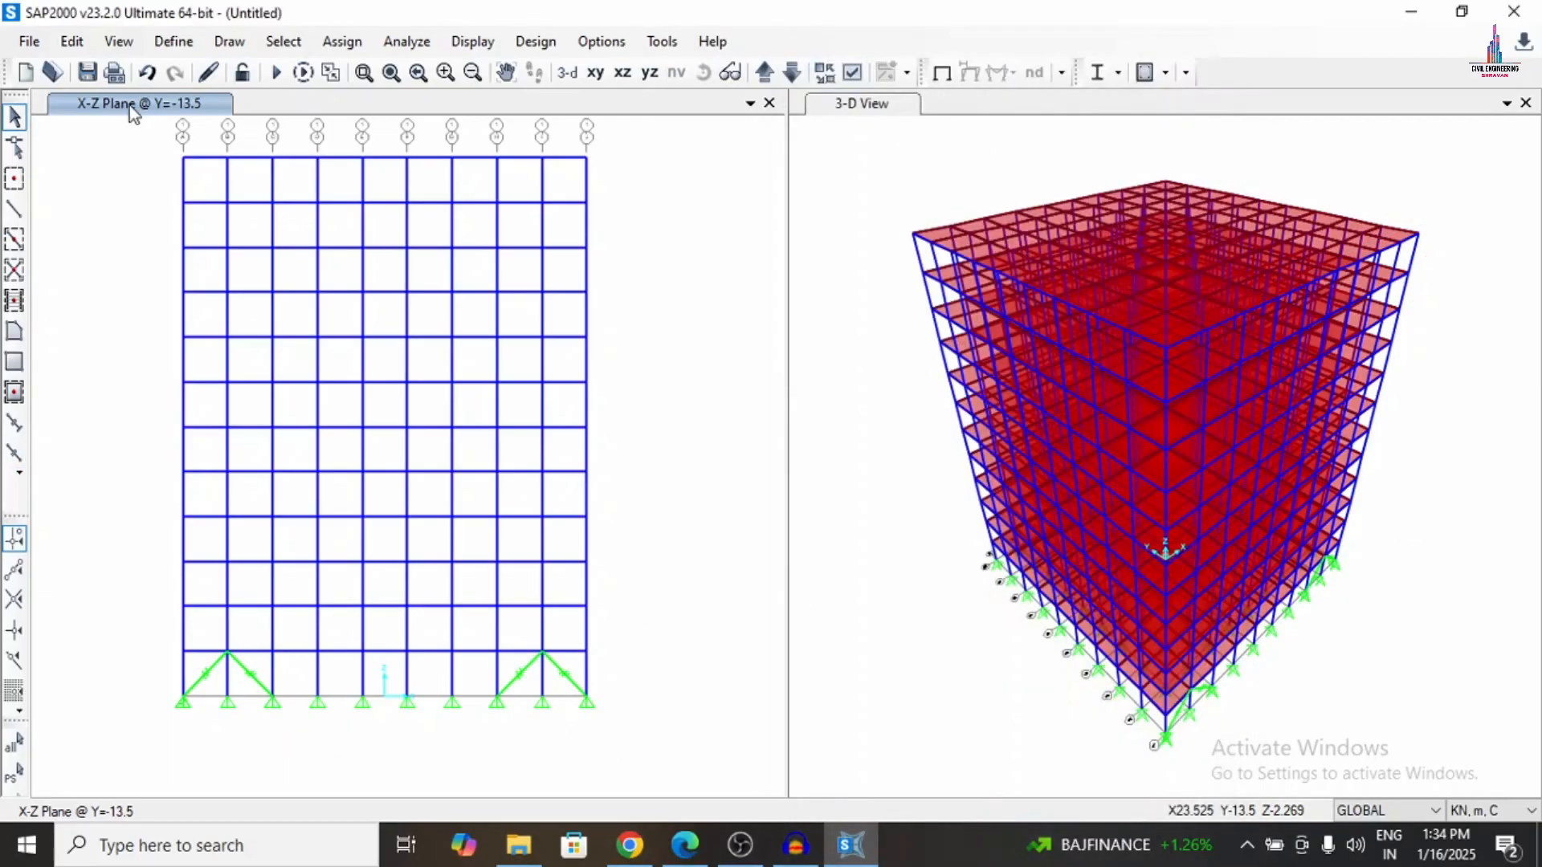
Check the link type in the FRI link property's data and leave the definition without changes.
{"action": "left_click", "coordinate": [173, 41]}
{"action": "mouse_move", "coordinate": [273, 107]}
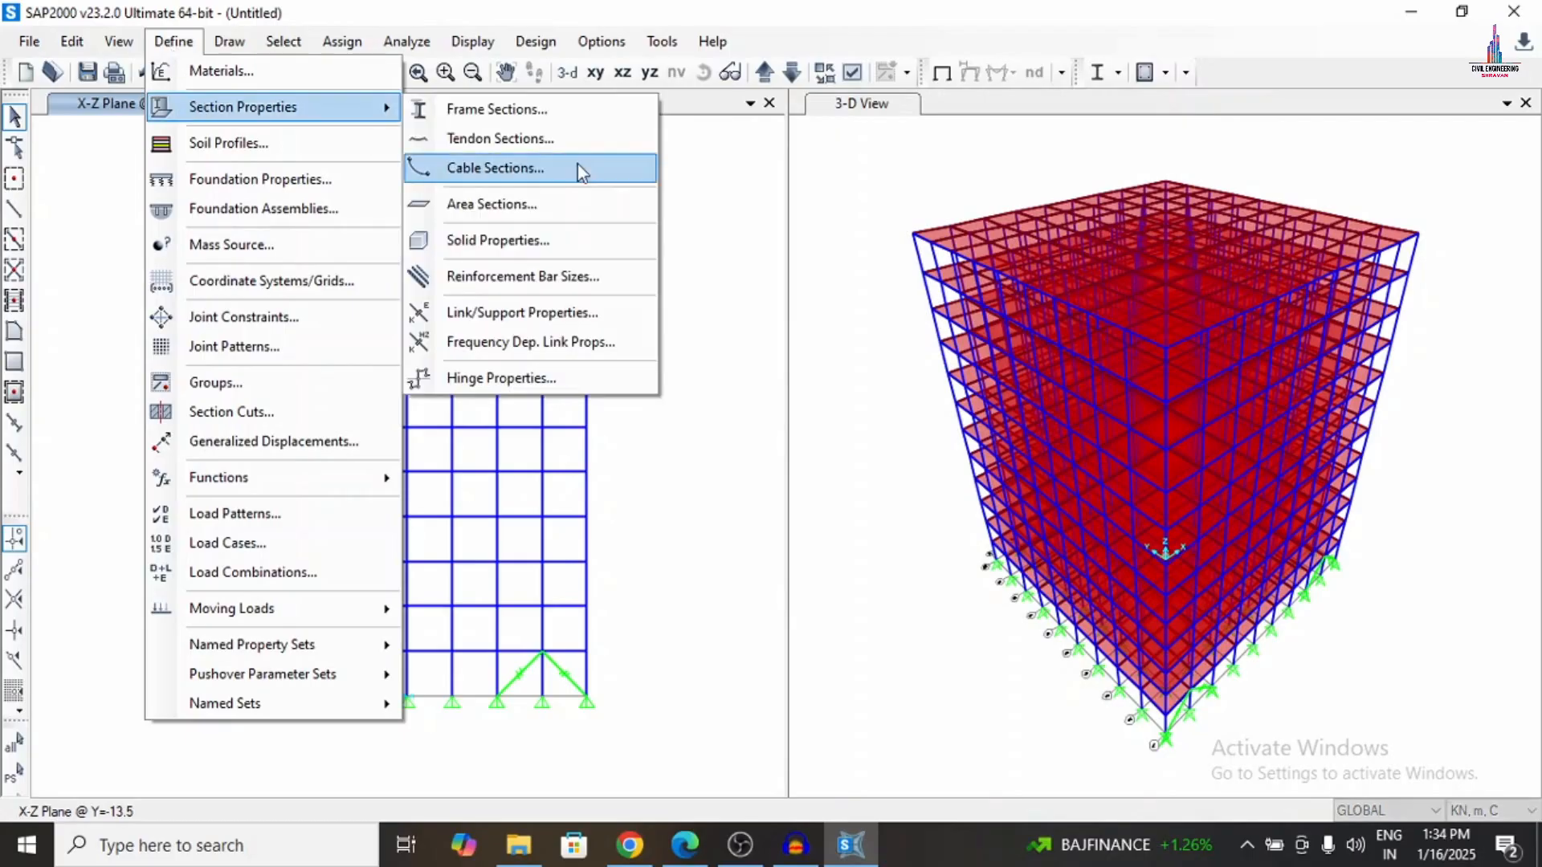
{"action": "left_click", "coordinate": [518, 315]}
{"action": "left_click", "coordinate": [819, 423]}
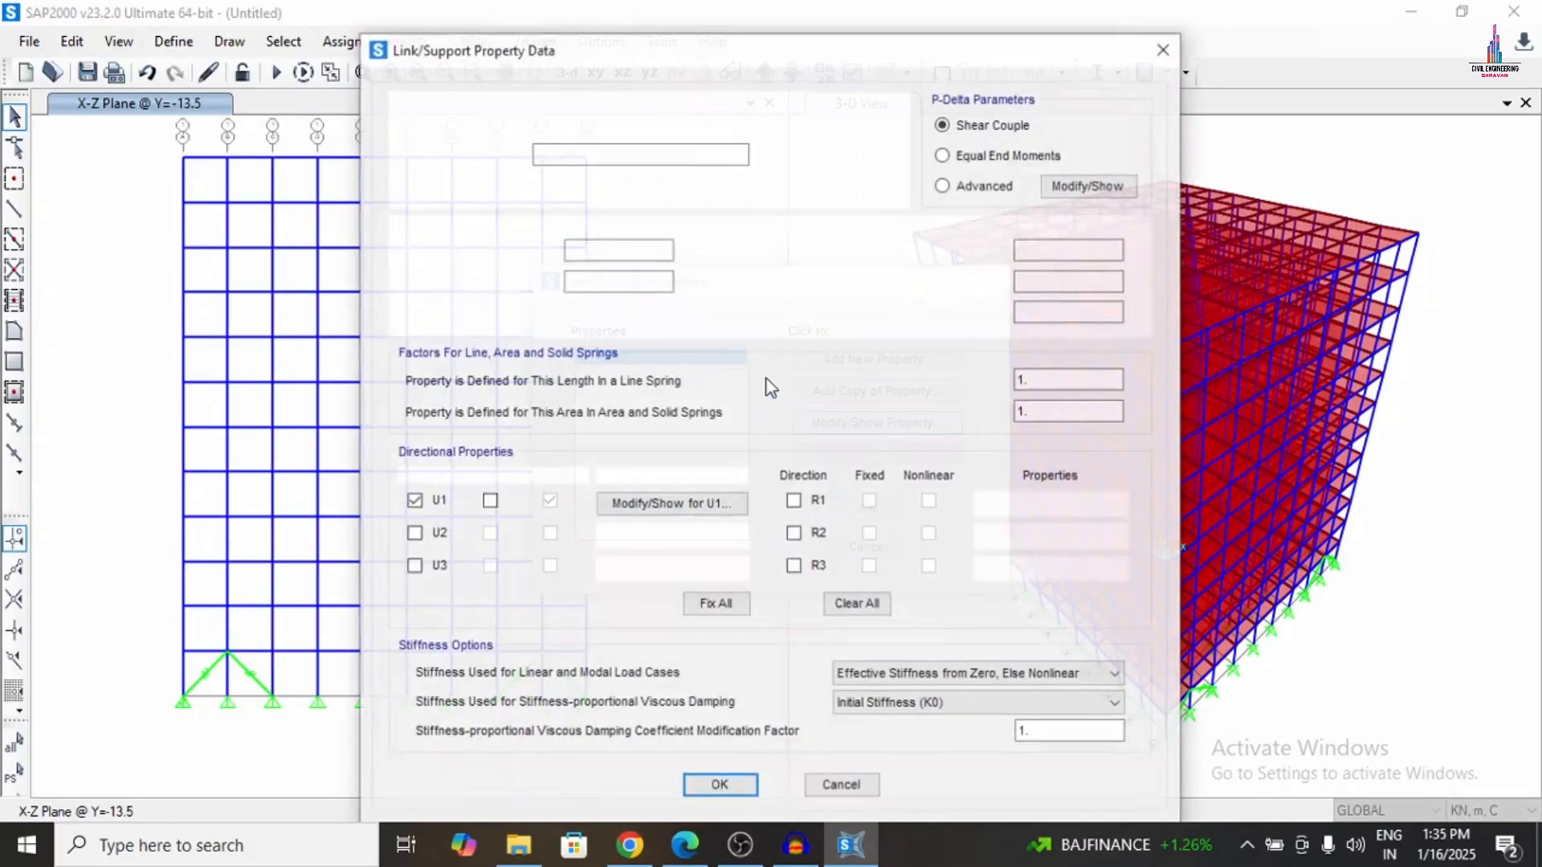
{"action": "left_click", "coordinate": [664, 123]}
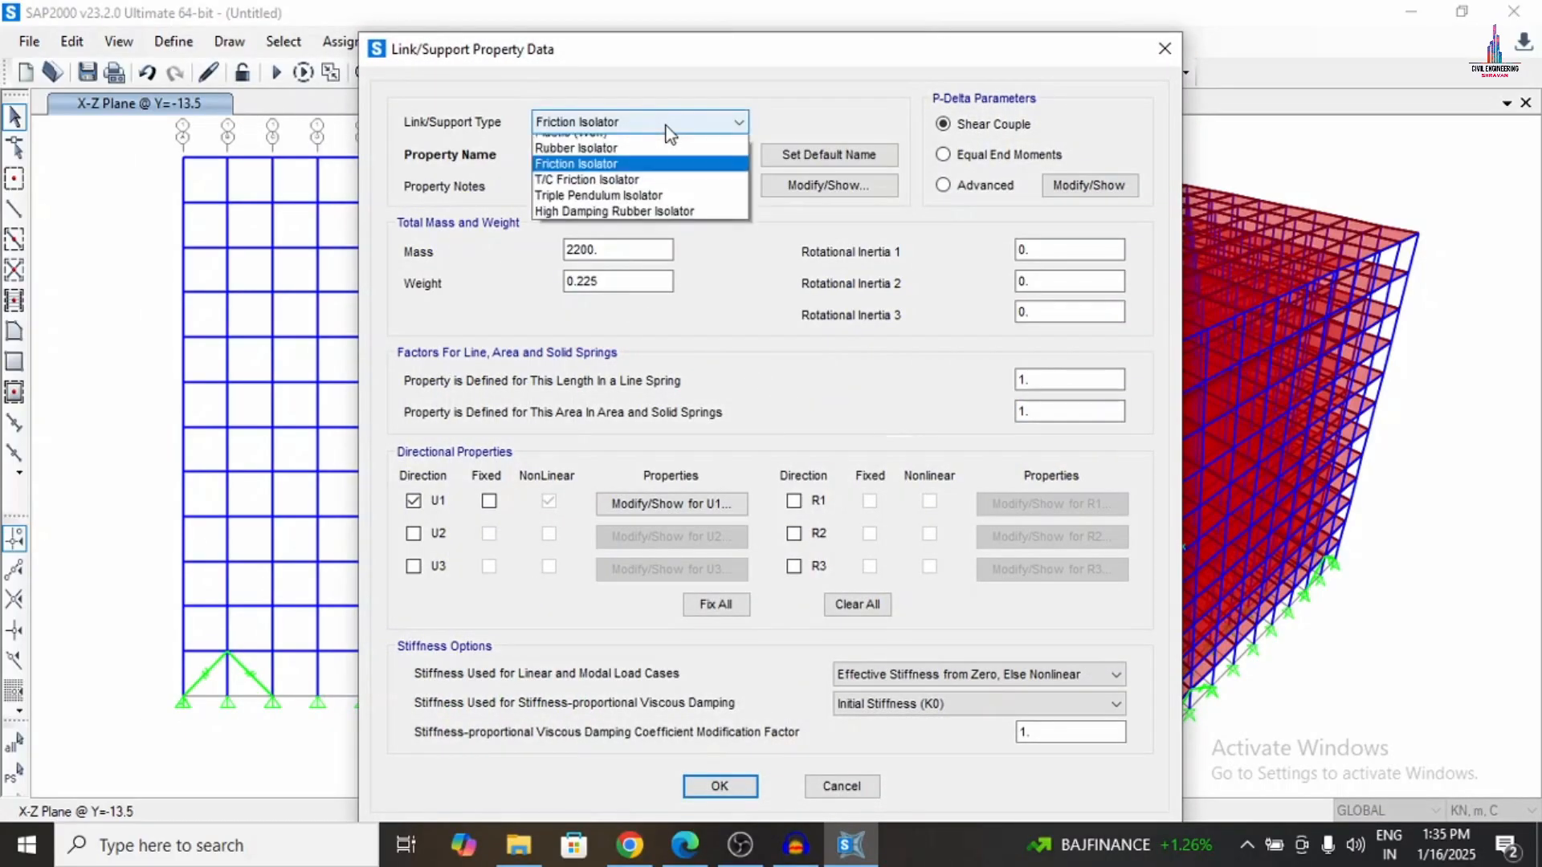
{"action": "left_click", "coordinate": [670, 128]}
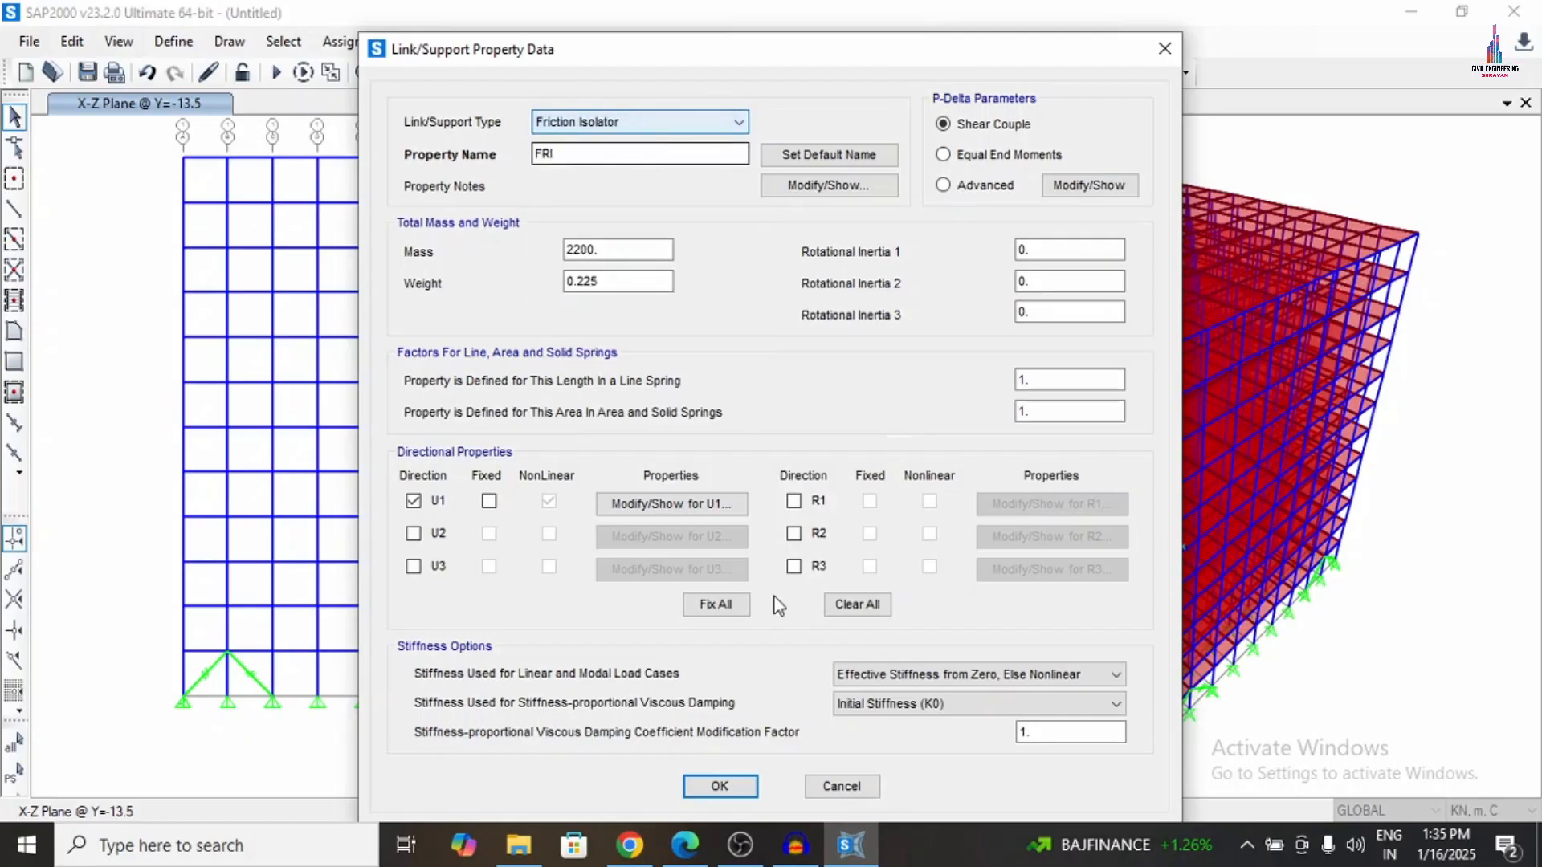
{"action": "left_click", "coordinate": [849, 793]}
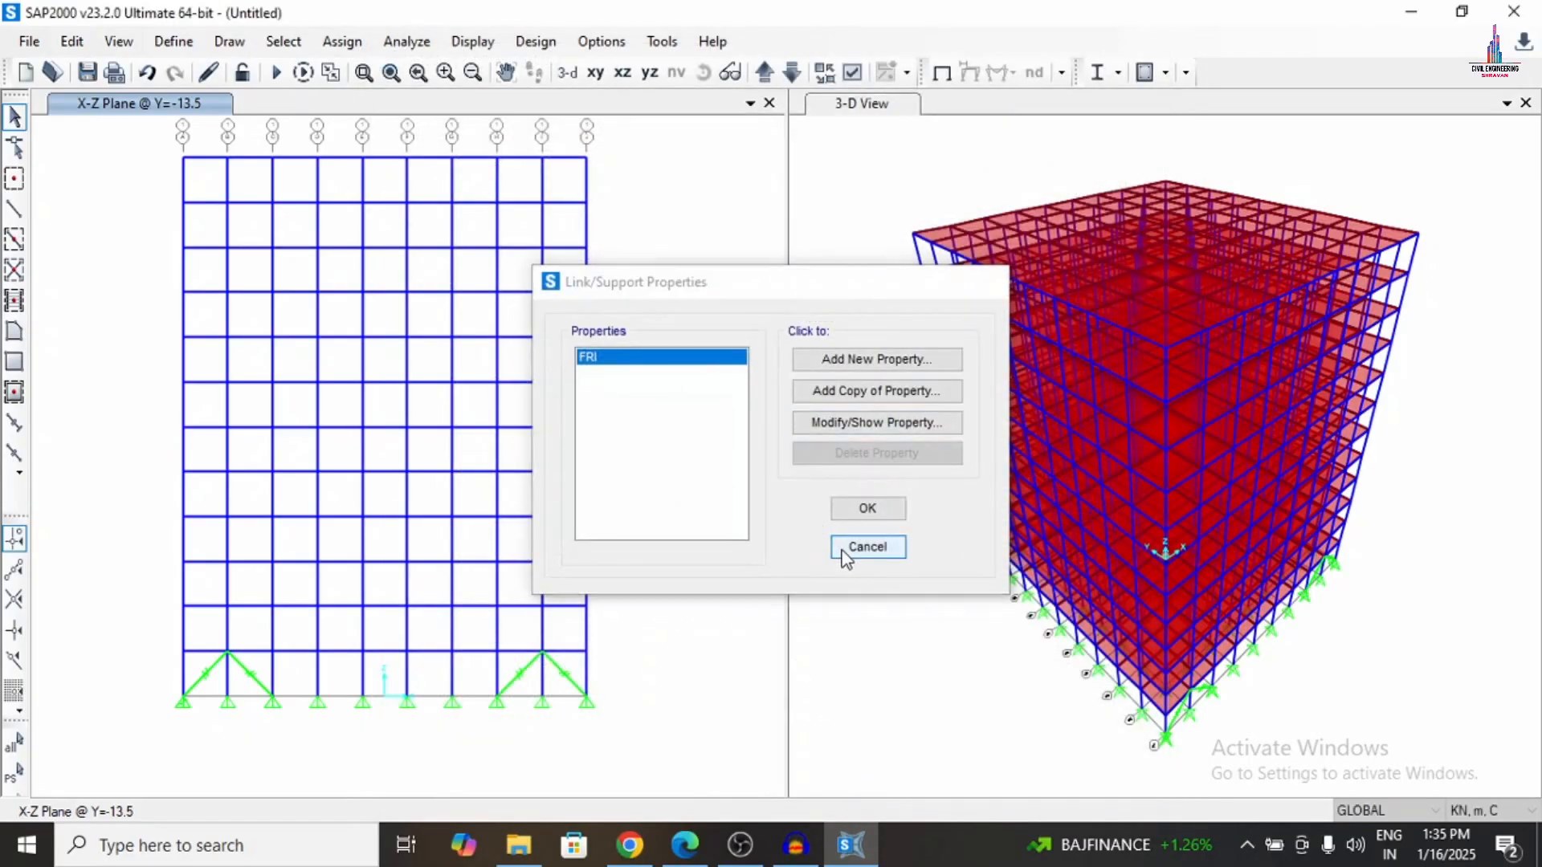
{"action": "left_click", "coordinate": [845, 548]}
Select all links that use the FRI property and delete them from the model.
{"action": "left_click", "coordinate": [174, 41]}
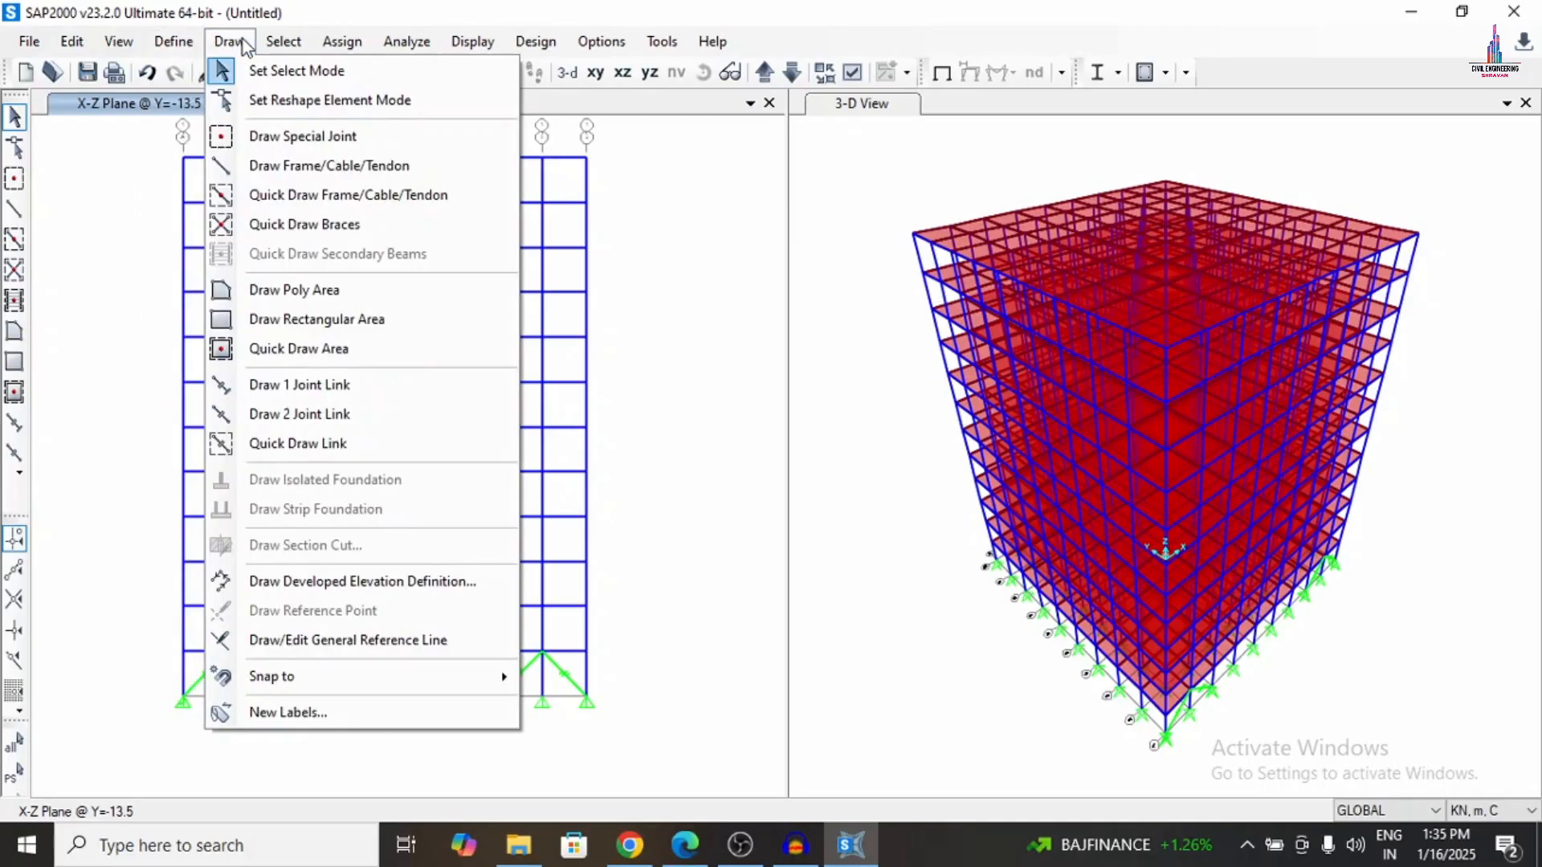
{"action": "mouse_move", "coordinate": [283, 41]}
{"action": "mouse_move", "coordinate": [319, 71]}
{"action": "mouse_move", "coordinate": [618, 269]}
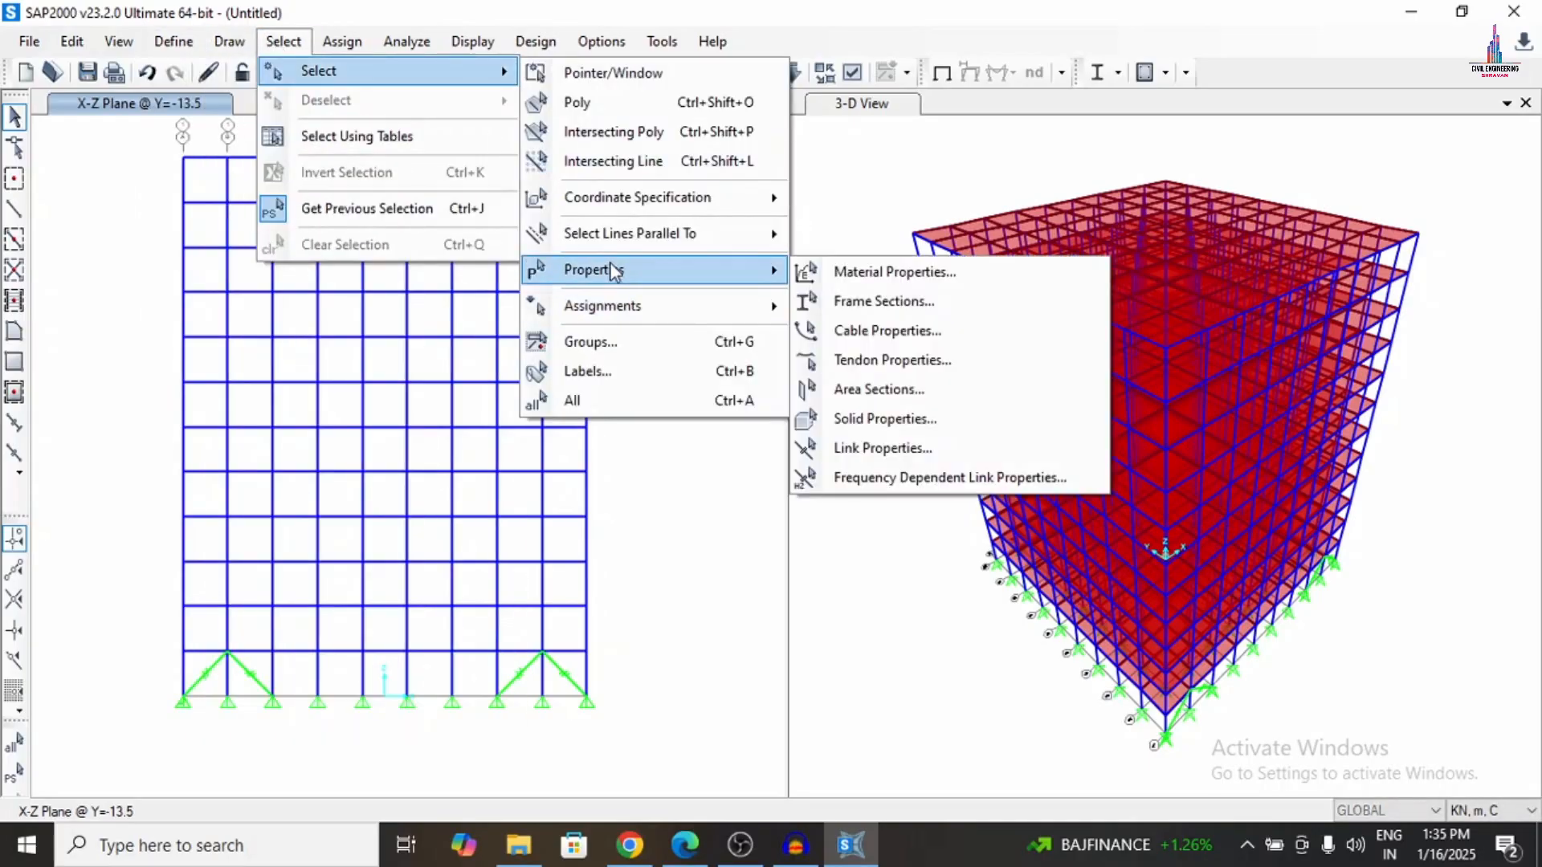
{"action": "left_click", "coordinate": [883, 446]}
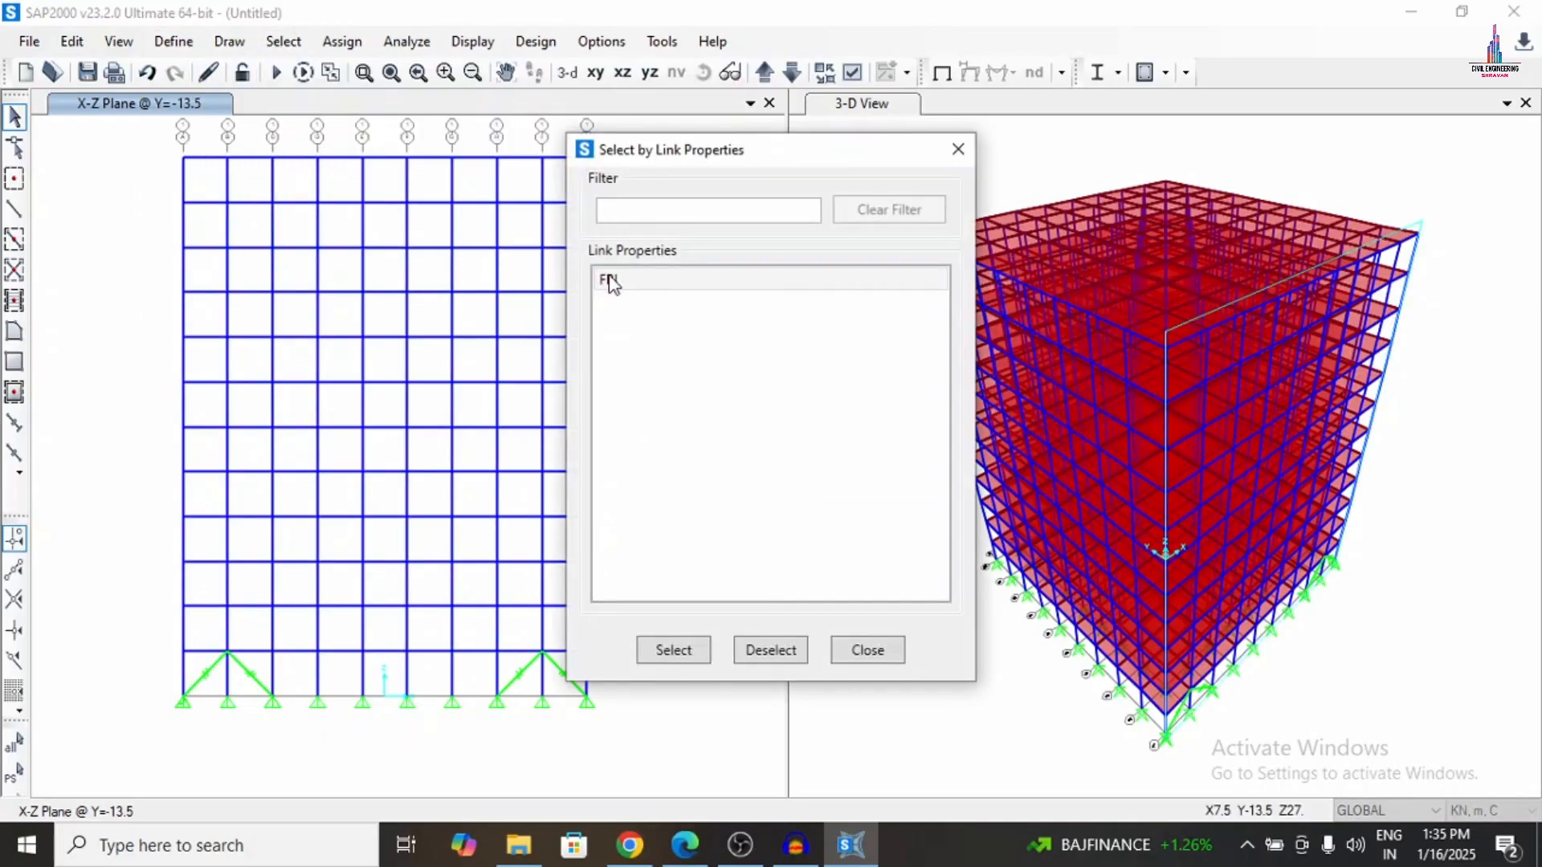
{"action": "left_click", "coordinate": [610, 279]}
{"action": "left_click", "coordinate": [673, 649]}
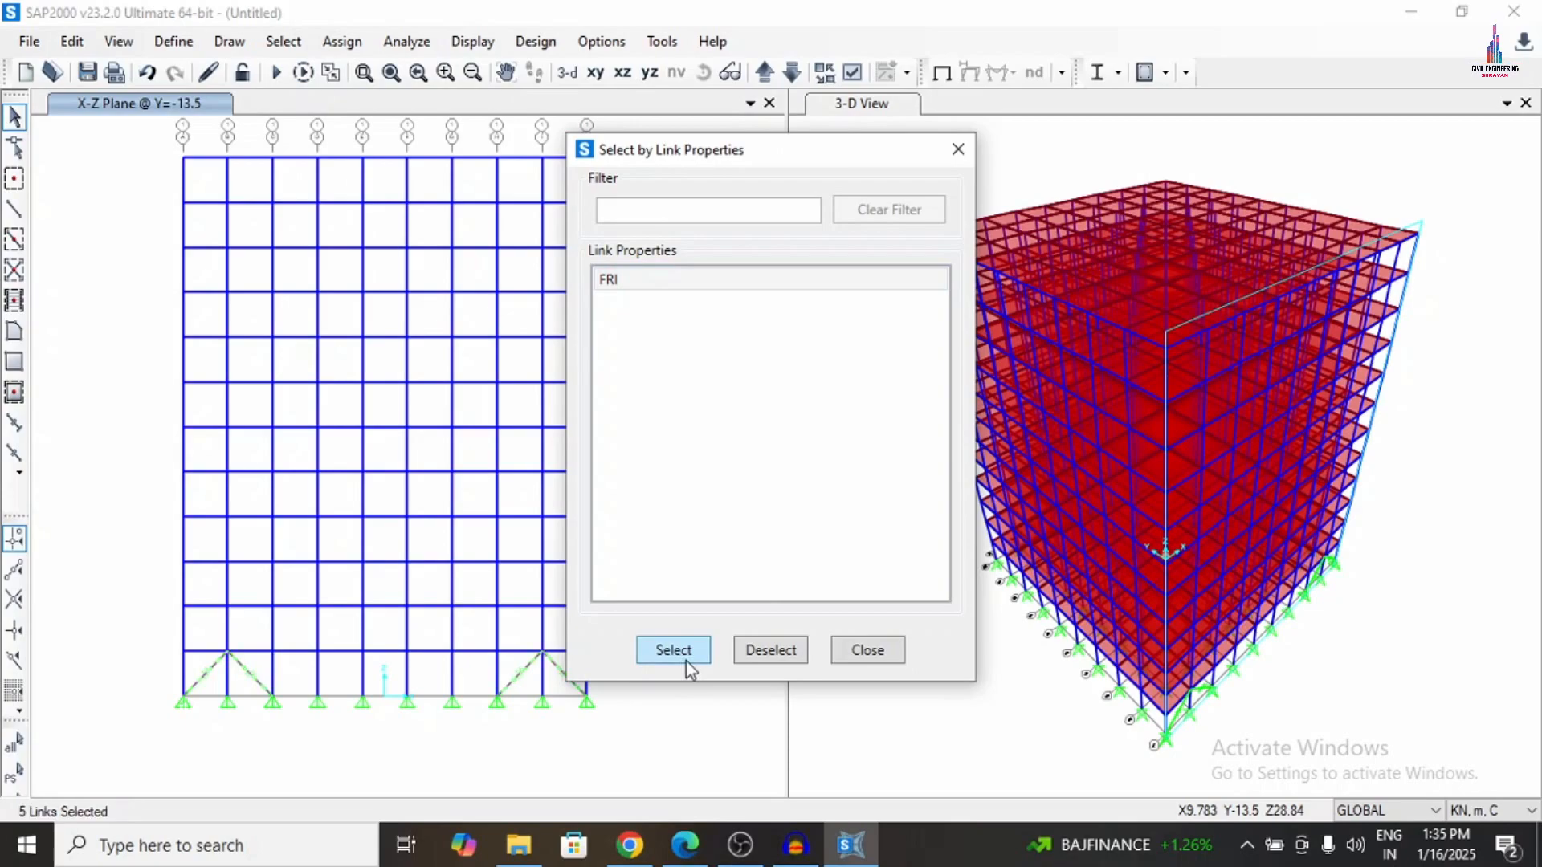
{"action": "left_click", "coordinate": [867, 650]}
{"action": "key", "text": "Delete"}
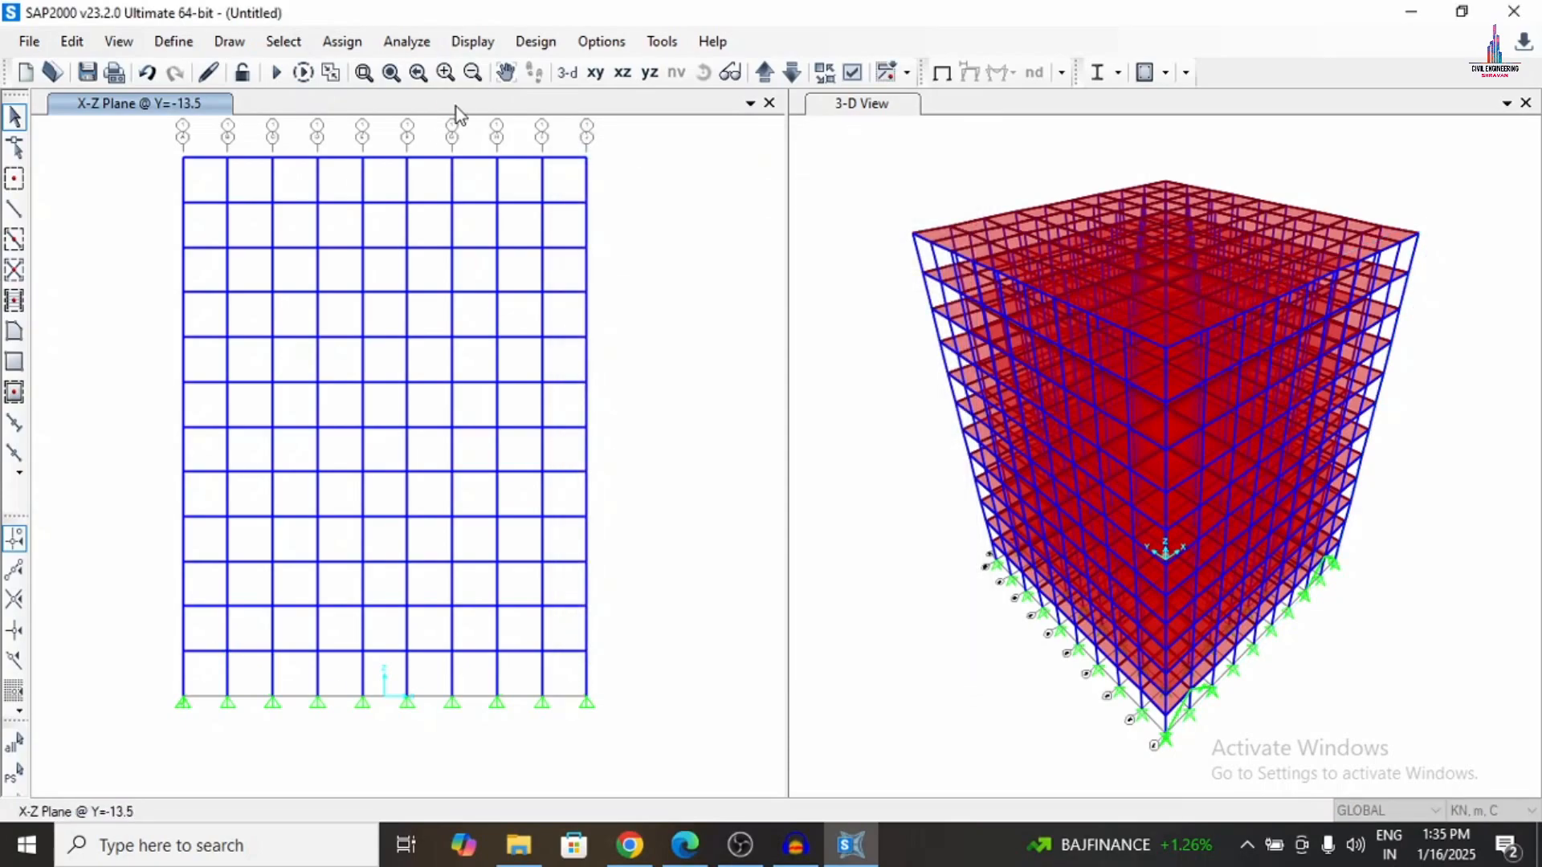
Switch to REF.pdf, tick the friction damper table in red and mark its Damper exponential link type.
{"action": "left_click", "coordinate": [683, 851]}
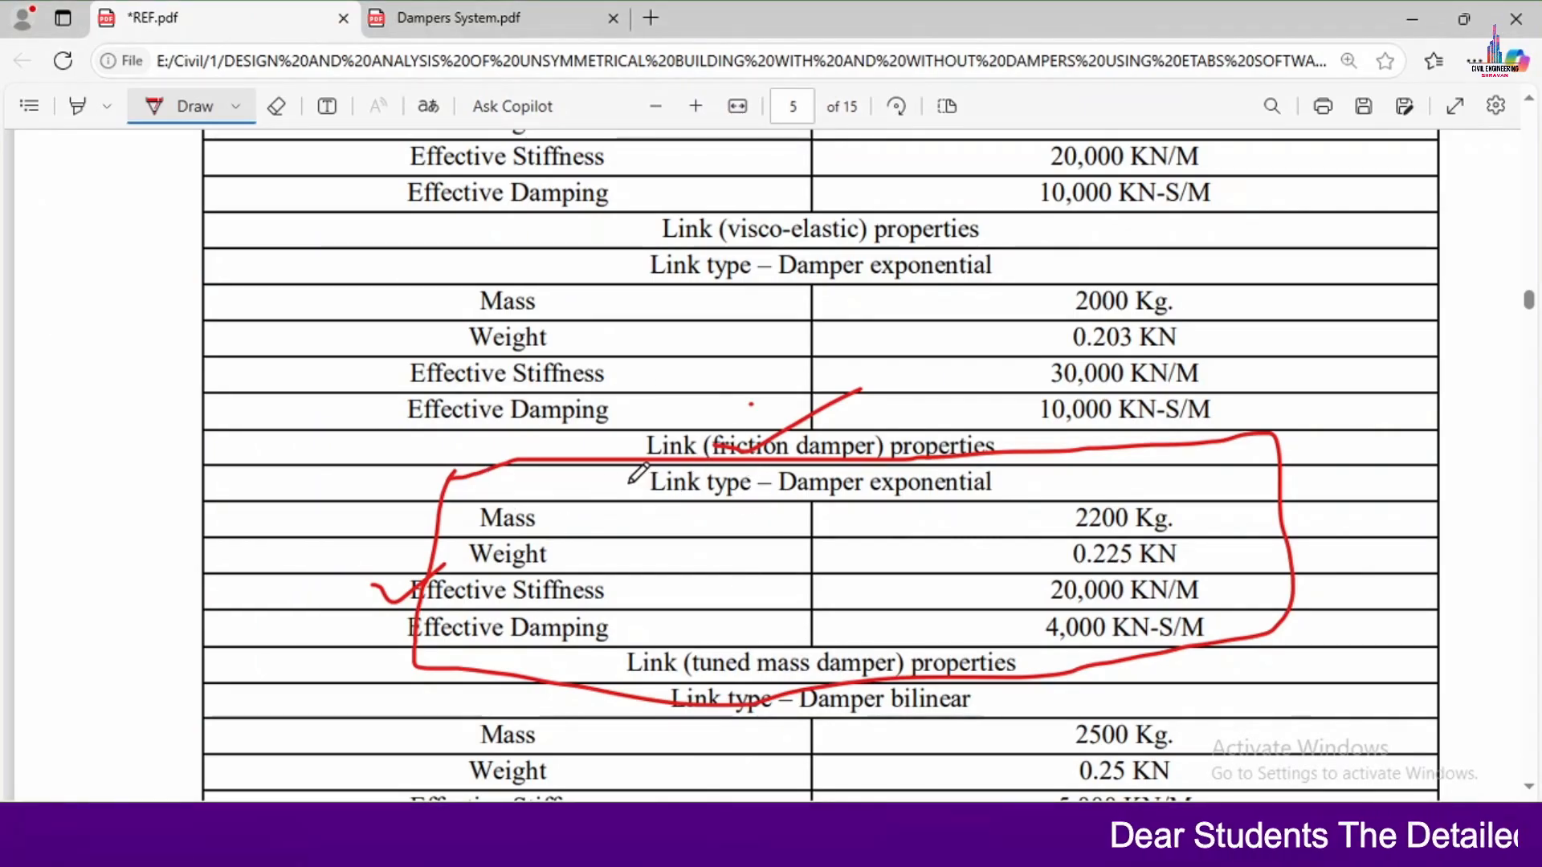
{"action": "mouse_move", "coordinate": [793, 507]}
{"action": "left_mouse_down"}
{"action": "mouse_move", "coordinate": [839, 538]}
{"action": "mouse_move", "coordinate": [1116, 349]}
{"action": "left_mouse_up"}
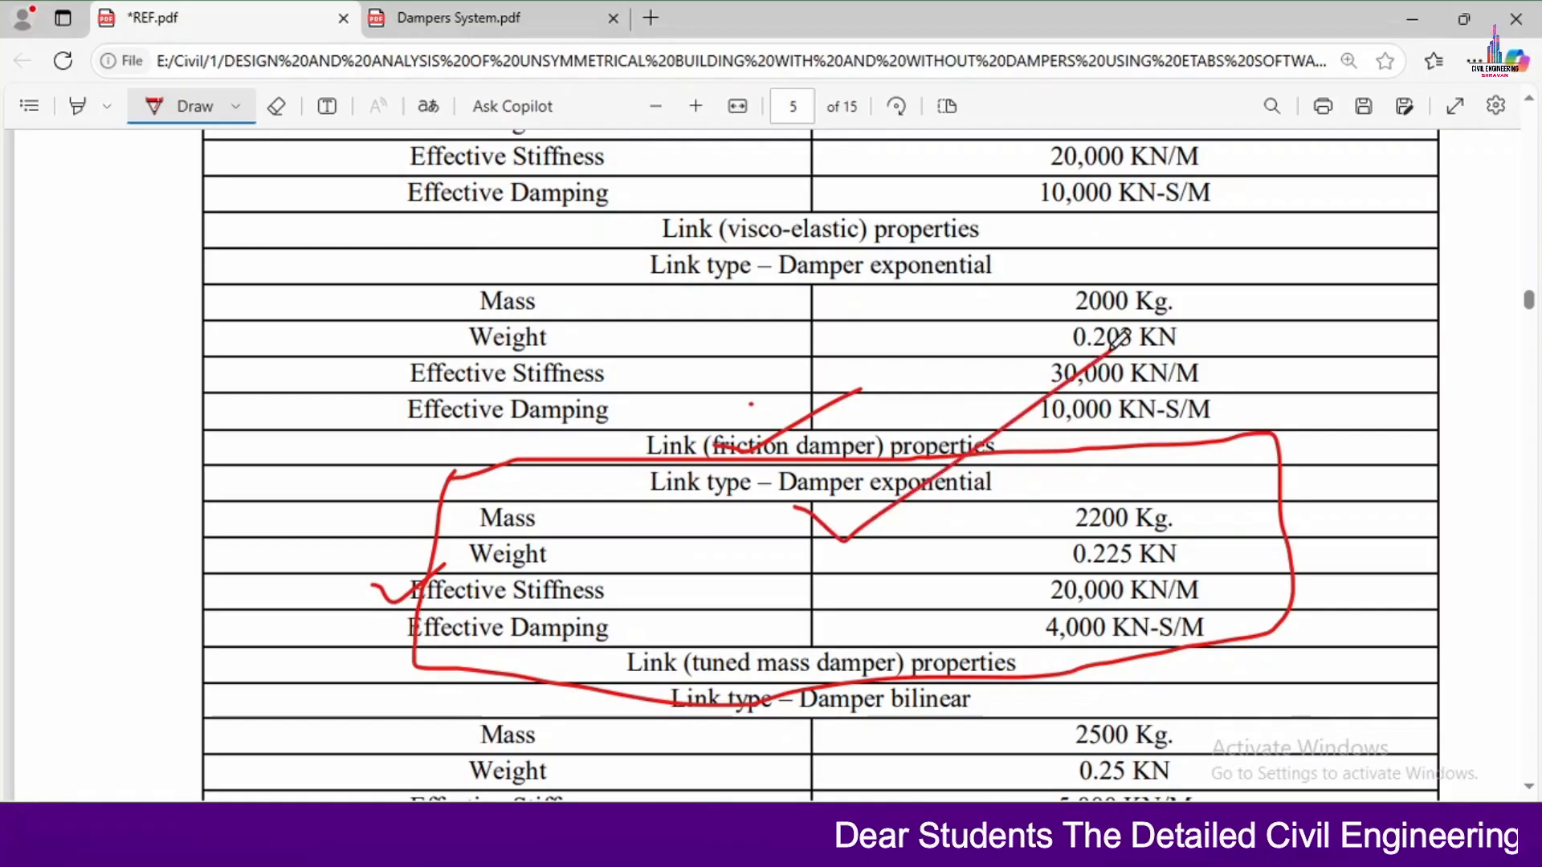
{"action": "left_click_drag", "start_coordinate": [1032, 480], "coordinate": [775, 482]}
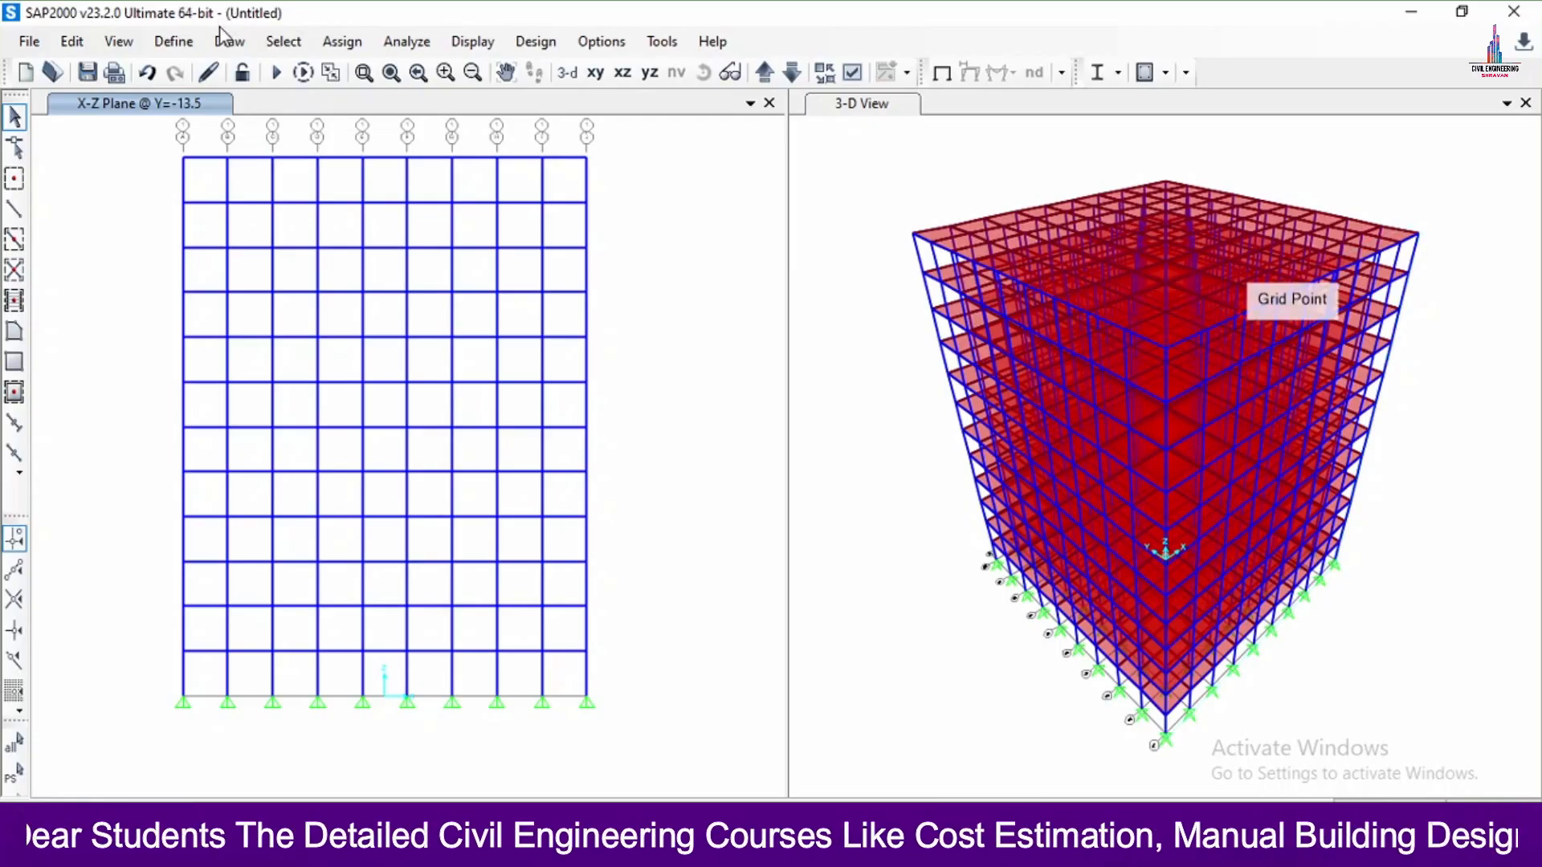
Delete the FRI property from SAP2000's link/support properties.
{"action": "left_click", "coordinate": [174, 42]}
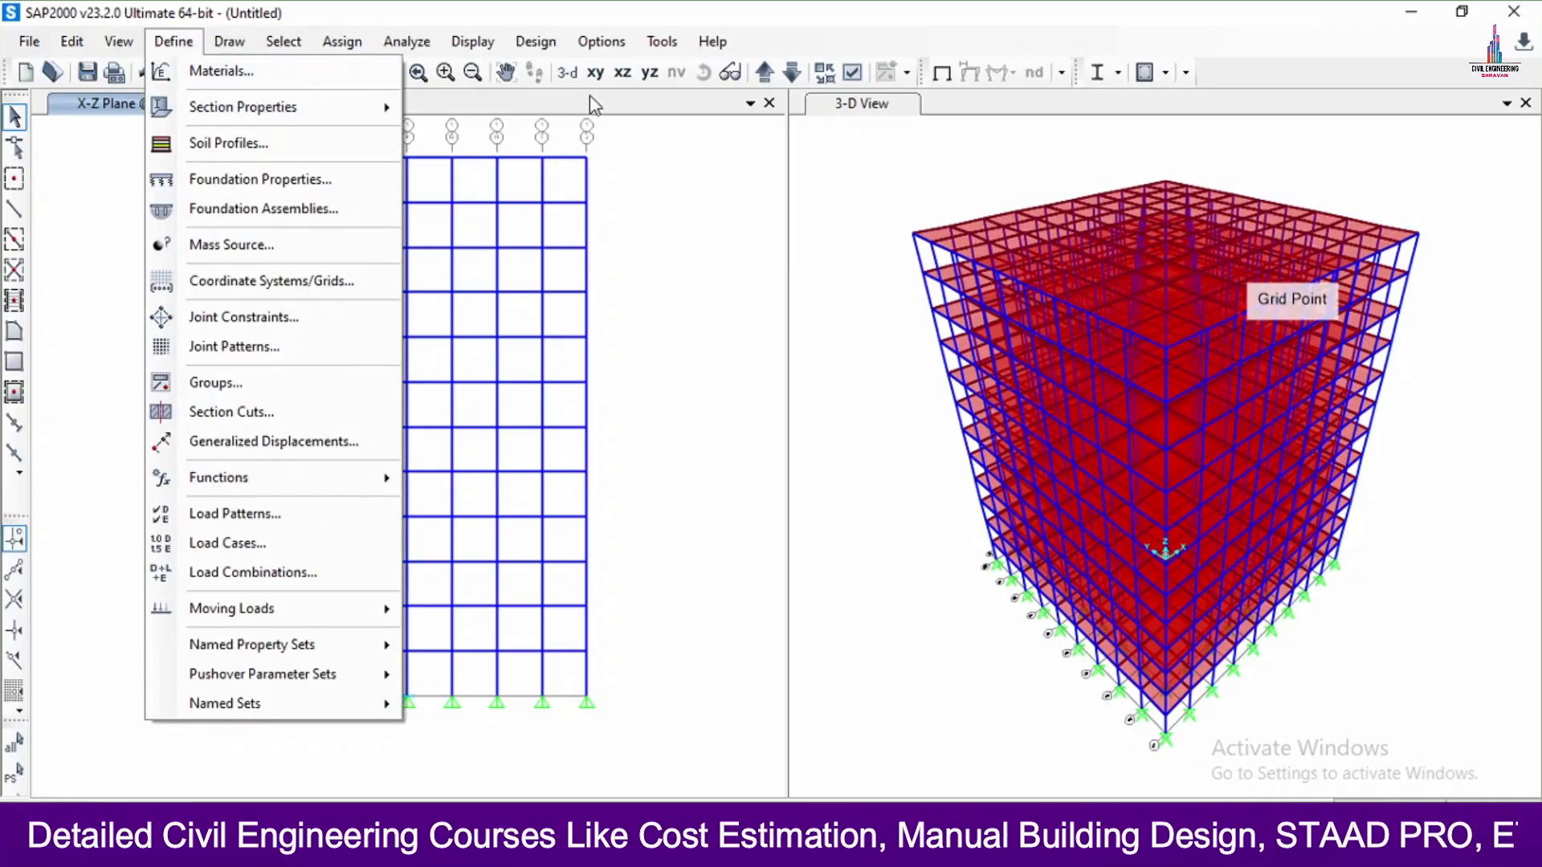
{"action": "mouse_move", "coordinate": [267, 106]}
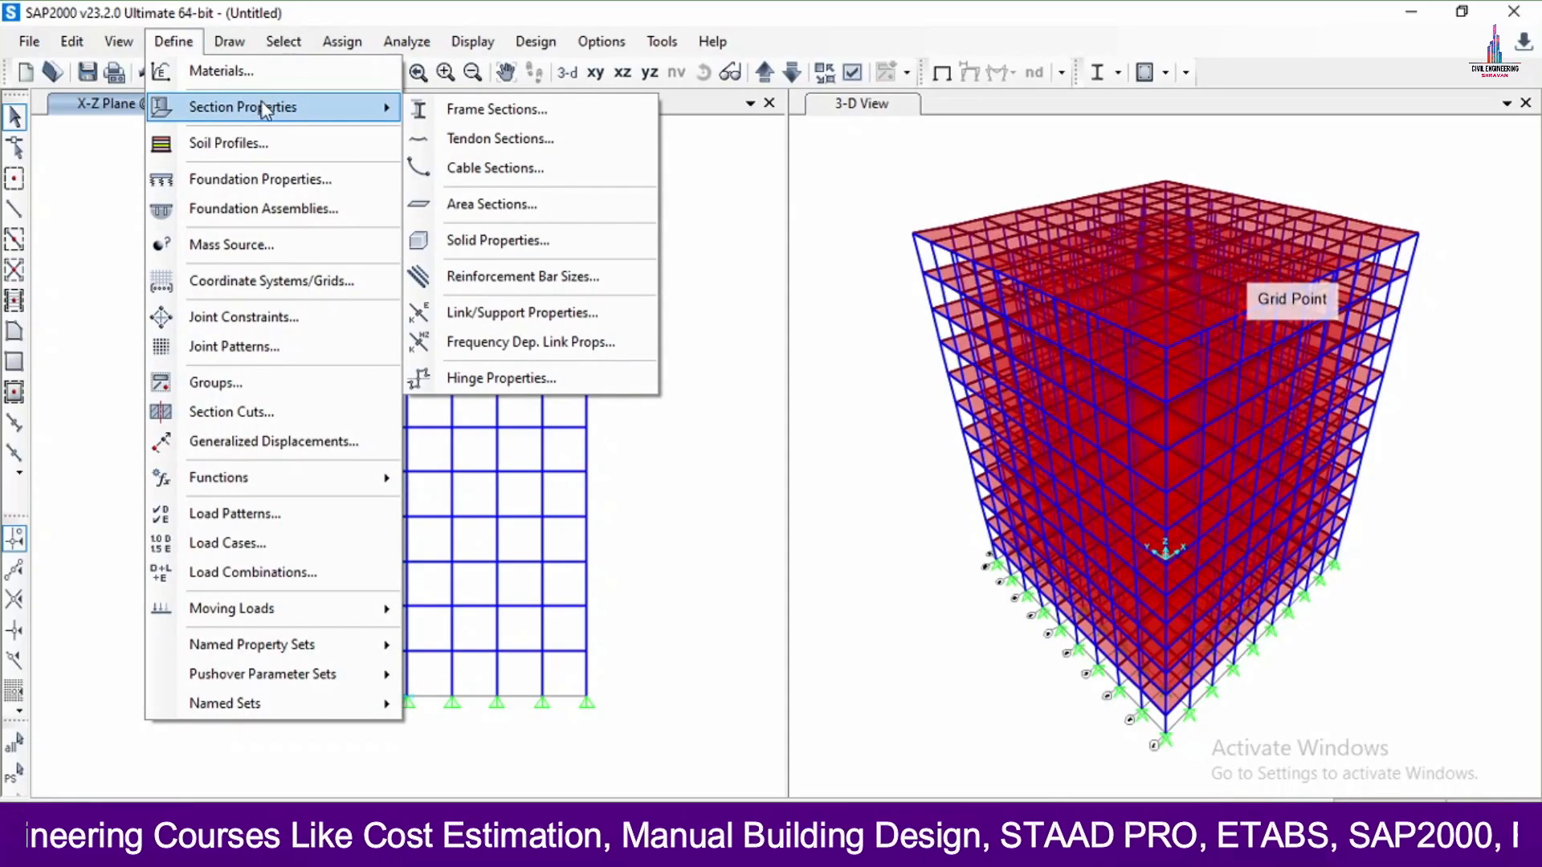
{"action": "left_click", "coordinate": [541, 316]}
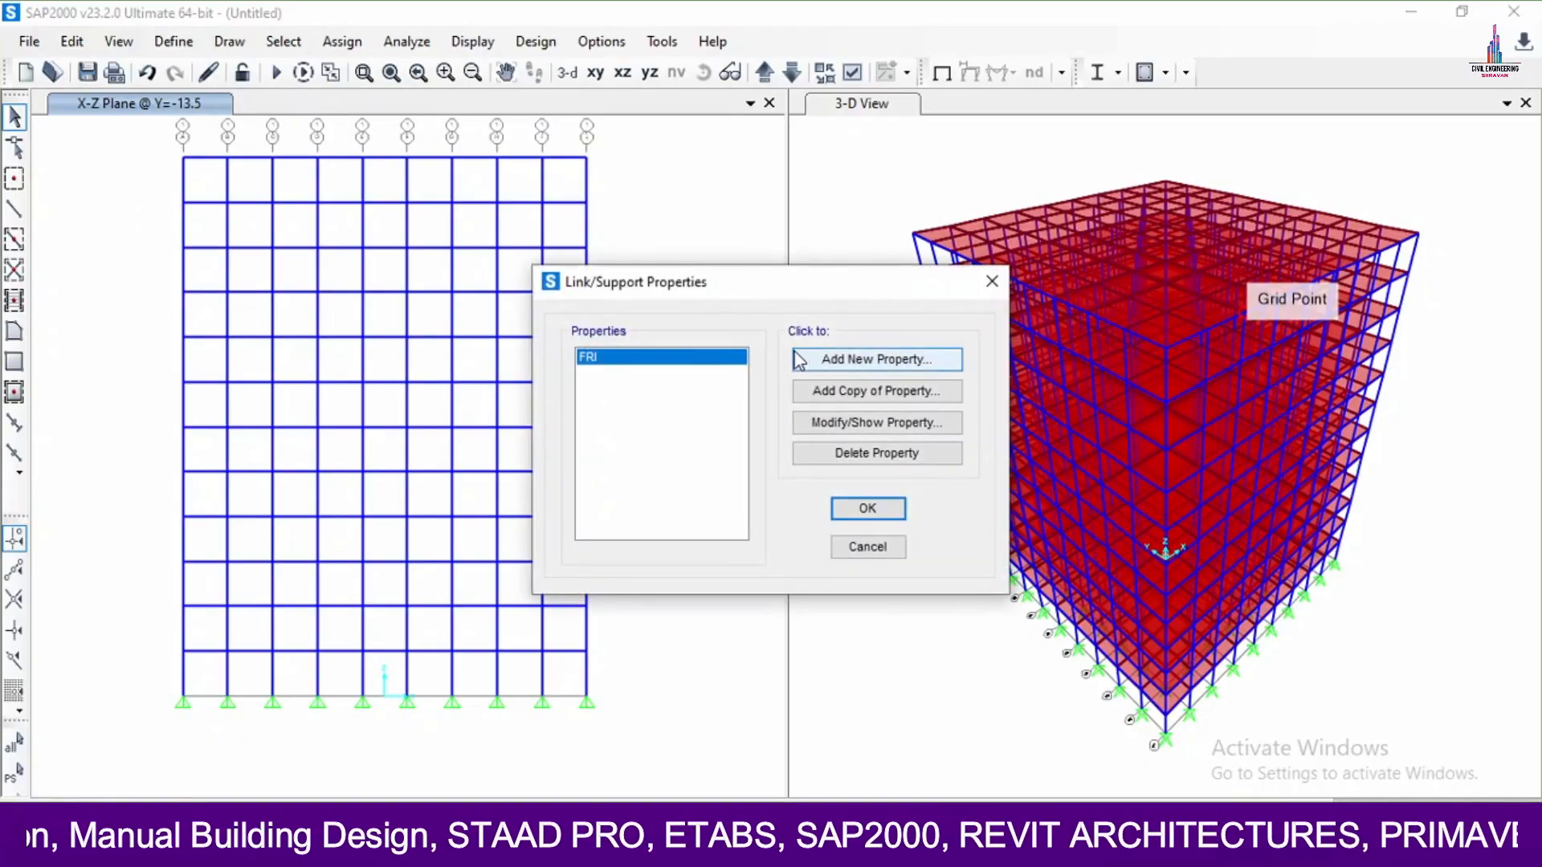
{"action": "left_click", "coordinate": [832, 450]}
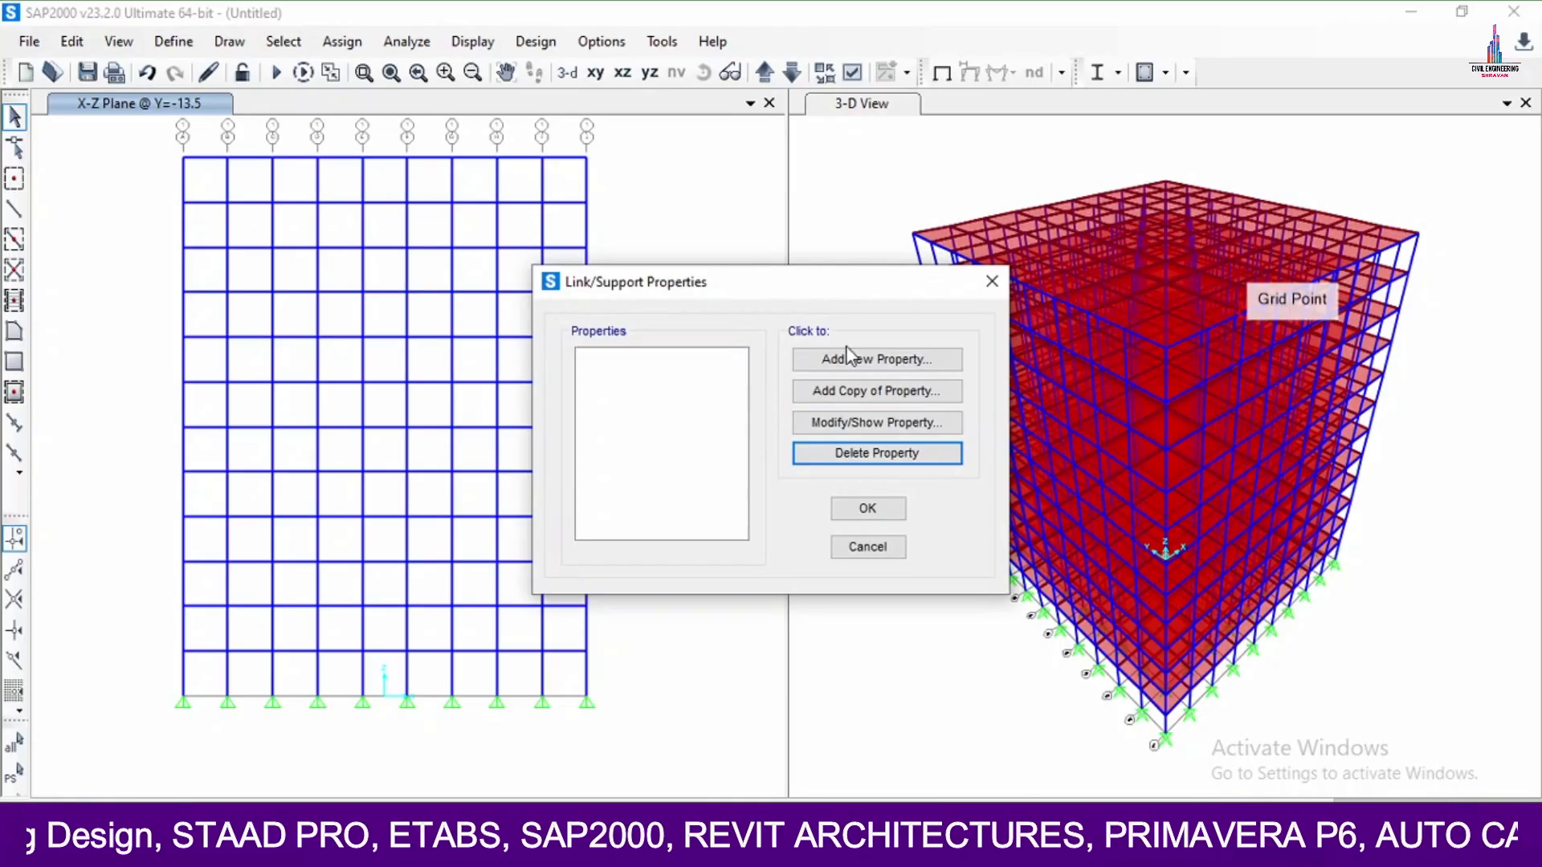
Add a new link/support property of type Damper - Exponential and name it FRI.
{"action": "left_click", "coordinate": [865, 358]}
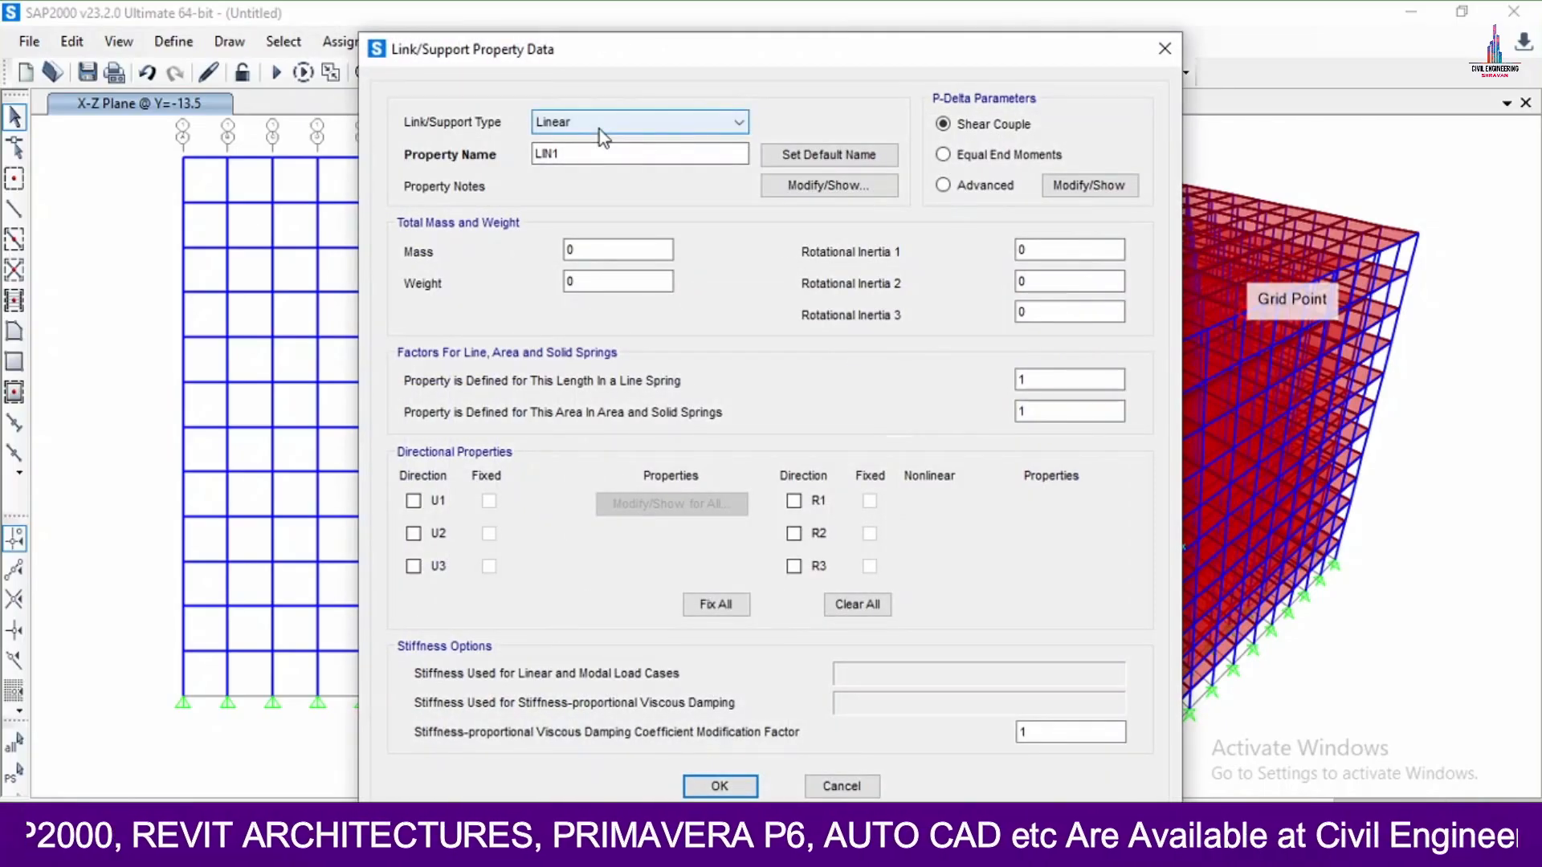
{"action": "left_click", "coordinate": [599, 129]}
{"action": "left_click", "coordinate": [599, 129]}
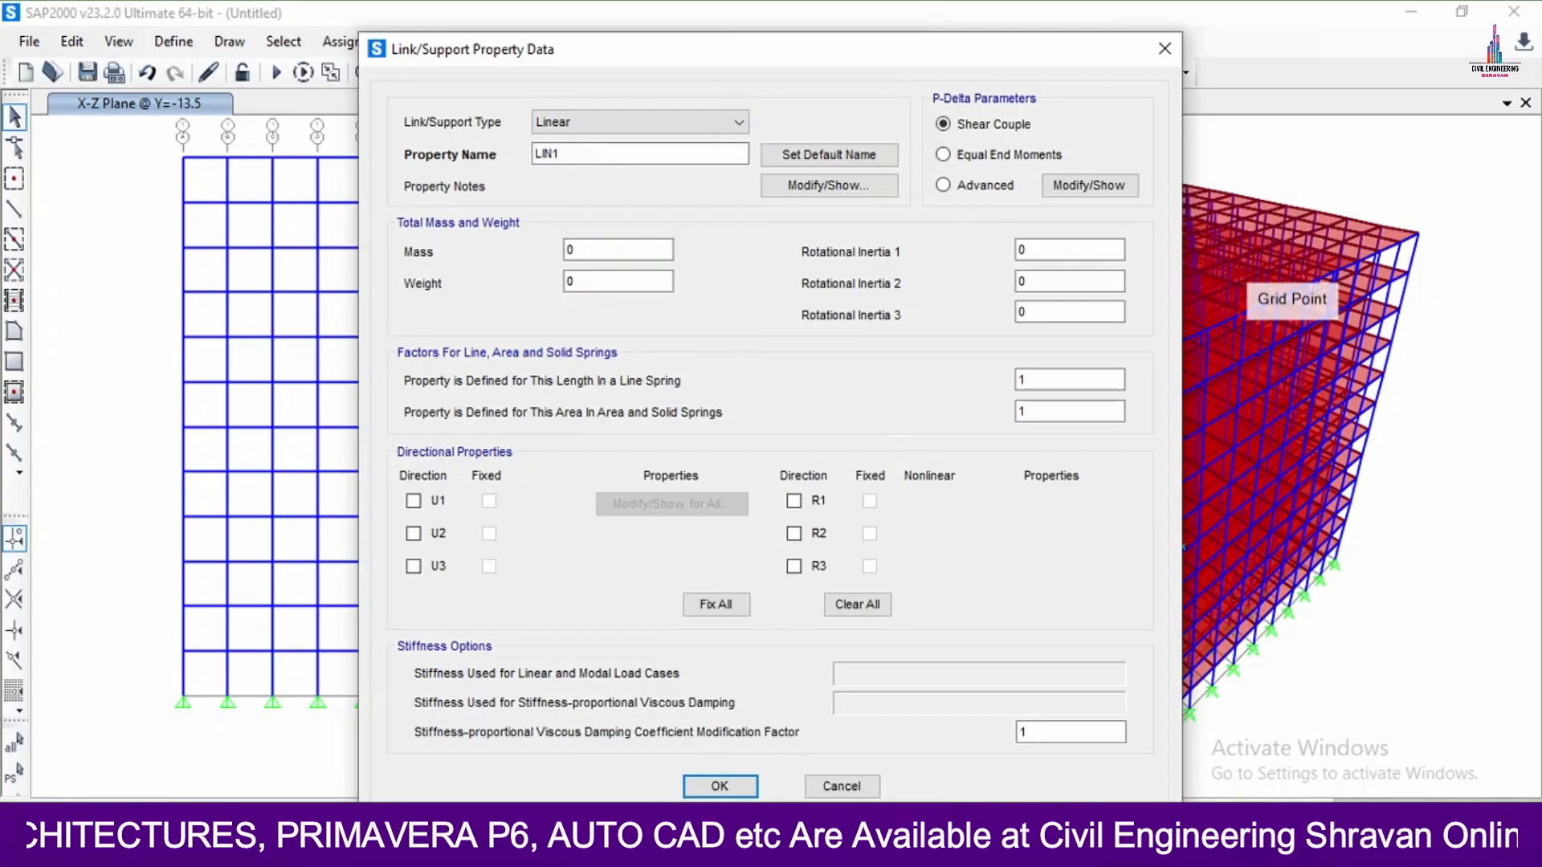
{"action": "left_click", "coordinate": [754, 849]}
{"action": "left_click", "coordinate": [893, 848]}
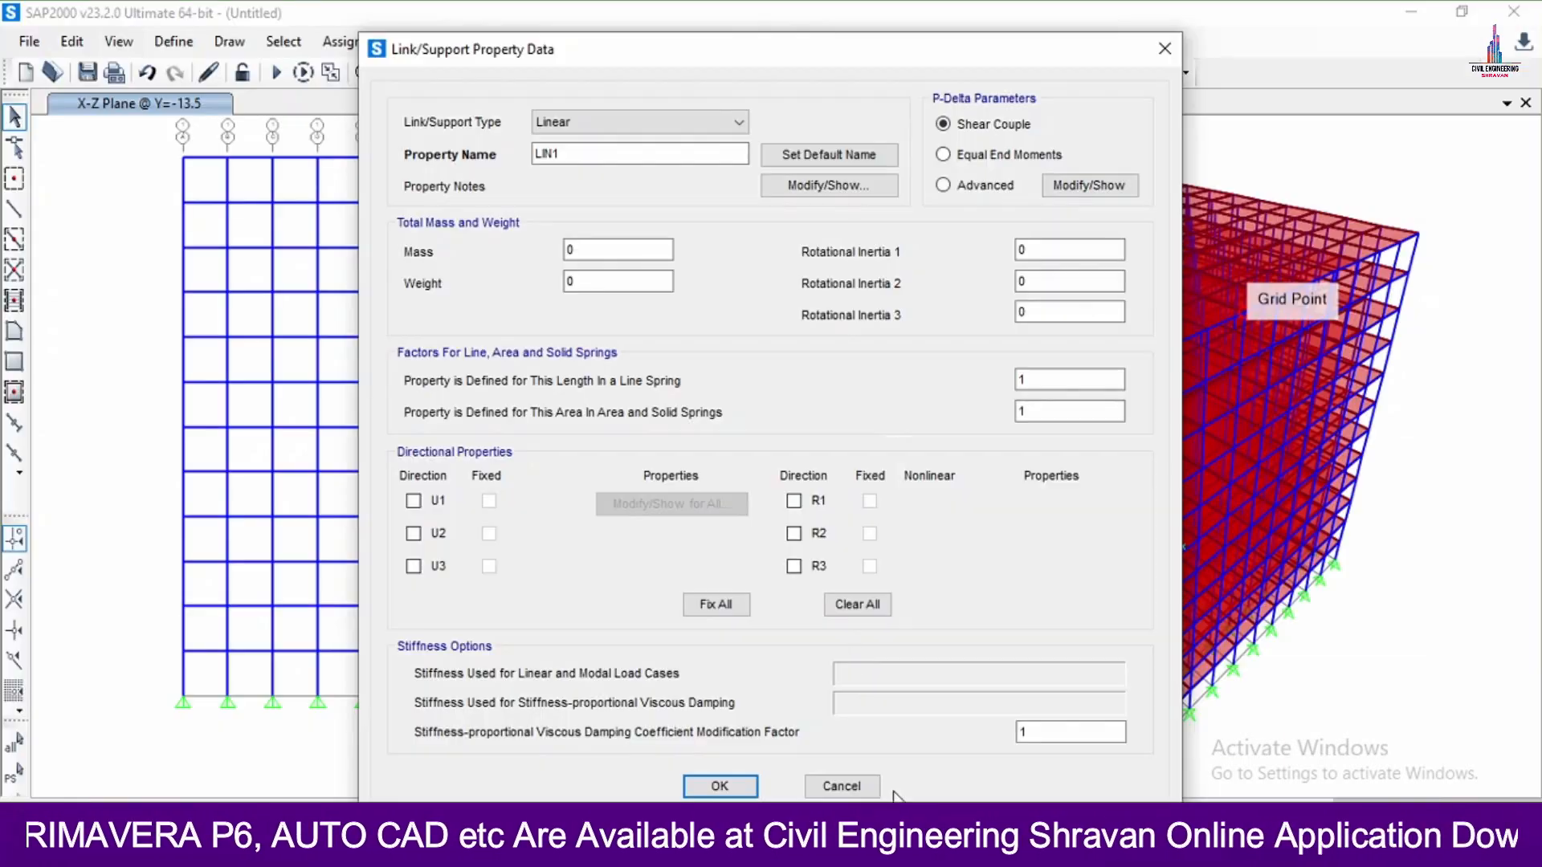
{"action": "left_click", "coordinate": [630, 130]}
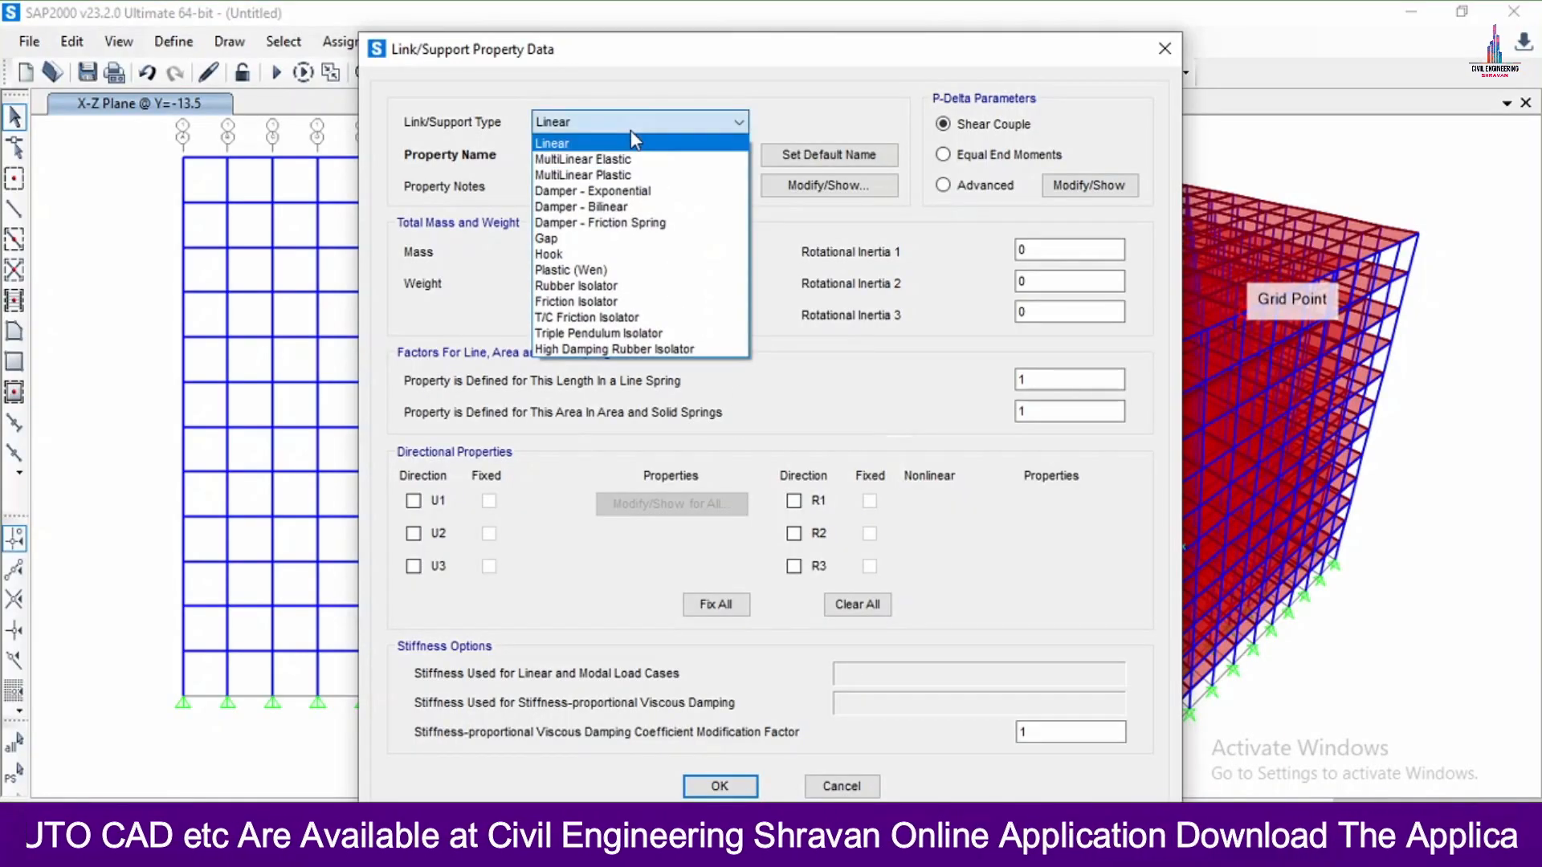
{"action": "left_click", "coordinate": [611, 191]}
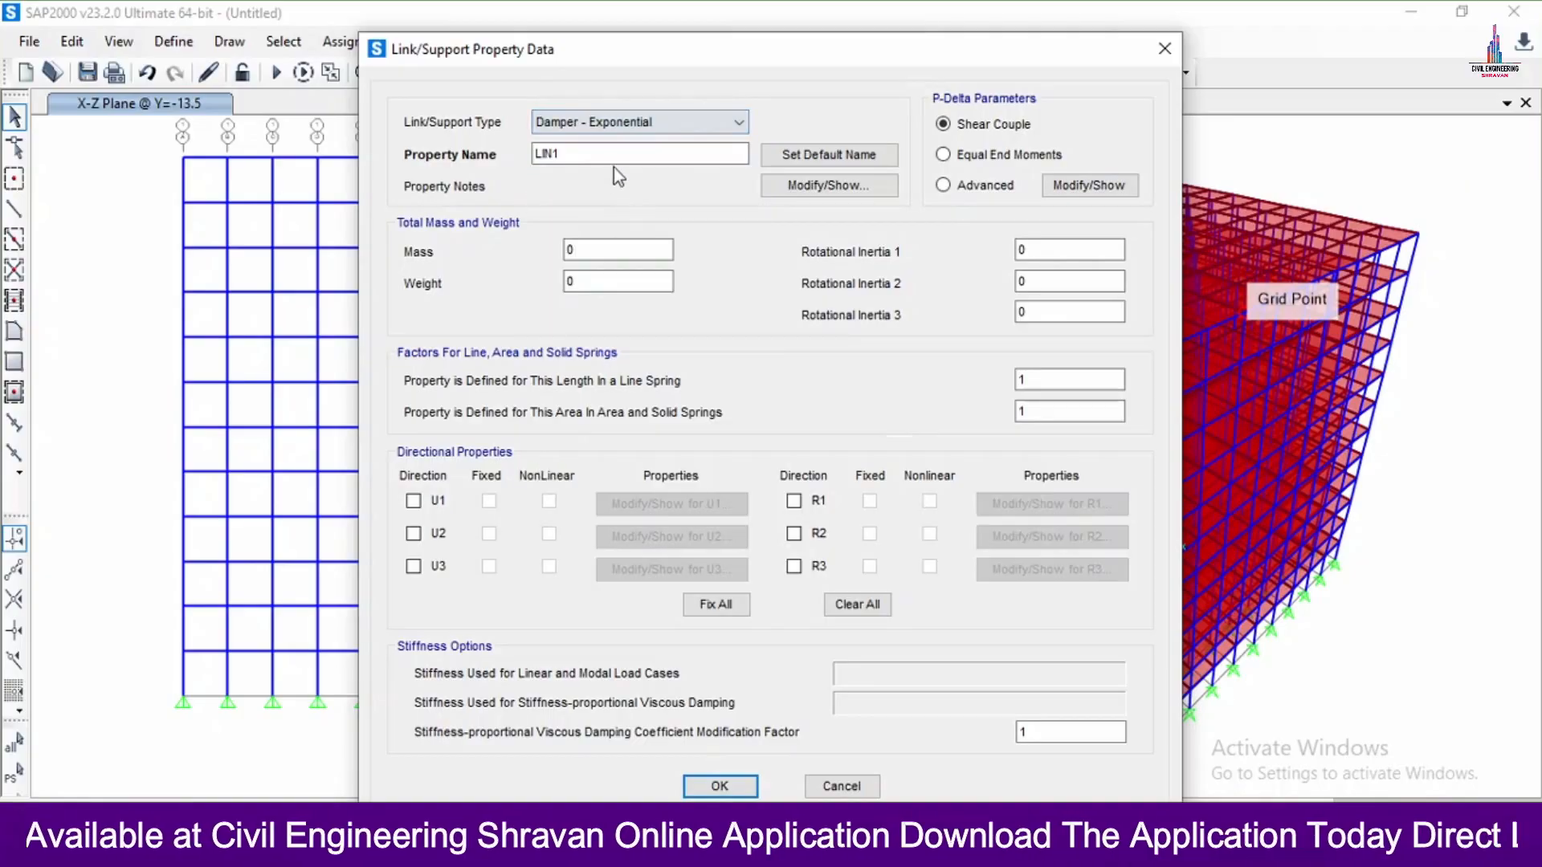
{"action": "type", "text": "FR"}
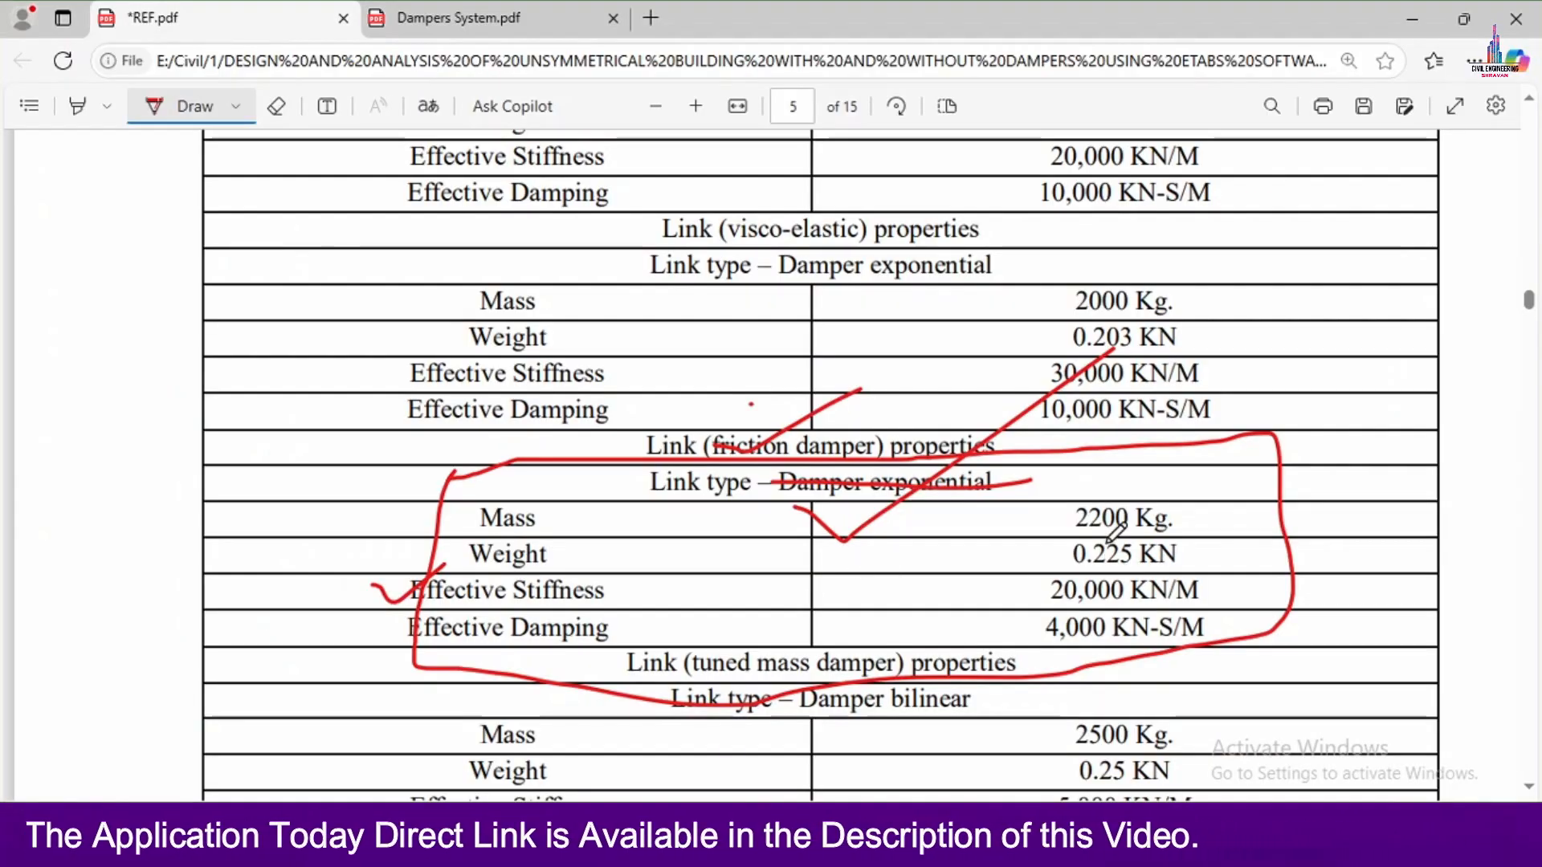
Mark the friction damper's mass and weight in REF.pdf, then set FRI's mass to 2200 and weight to 0.225 in SAP2000.
{"action": "left_click_drag", "start_coordinate": [1101, 527], "coordinate": [1272, 421]}
{"action": "left_click_drag", "start_coordinate": [1120, 558], "coordinate": [1281, 458]}
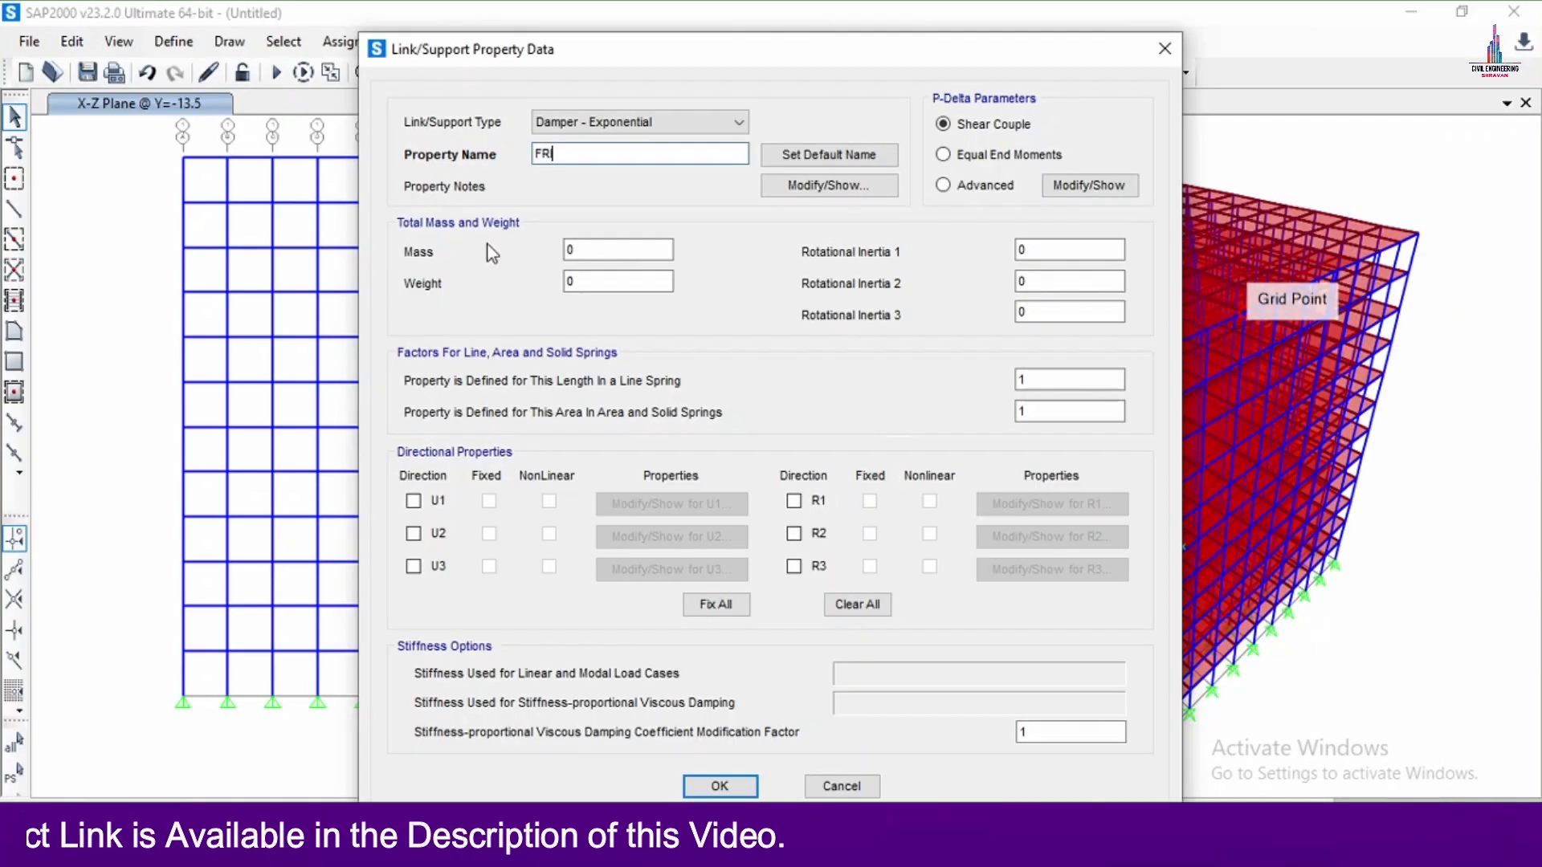
{"action": "left_click", "coordinate": [578, 250]}
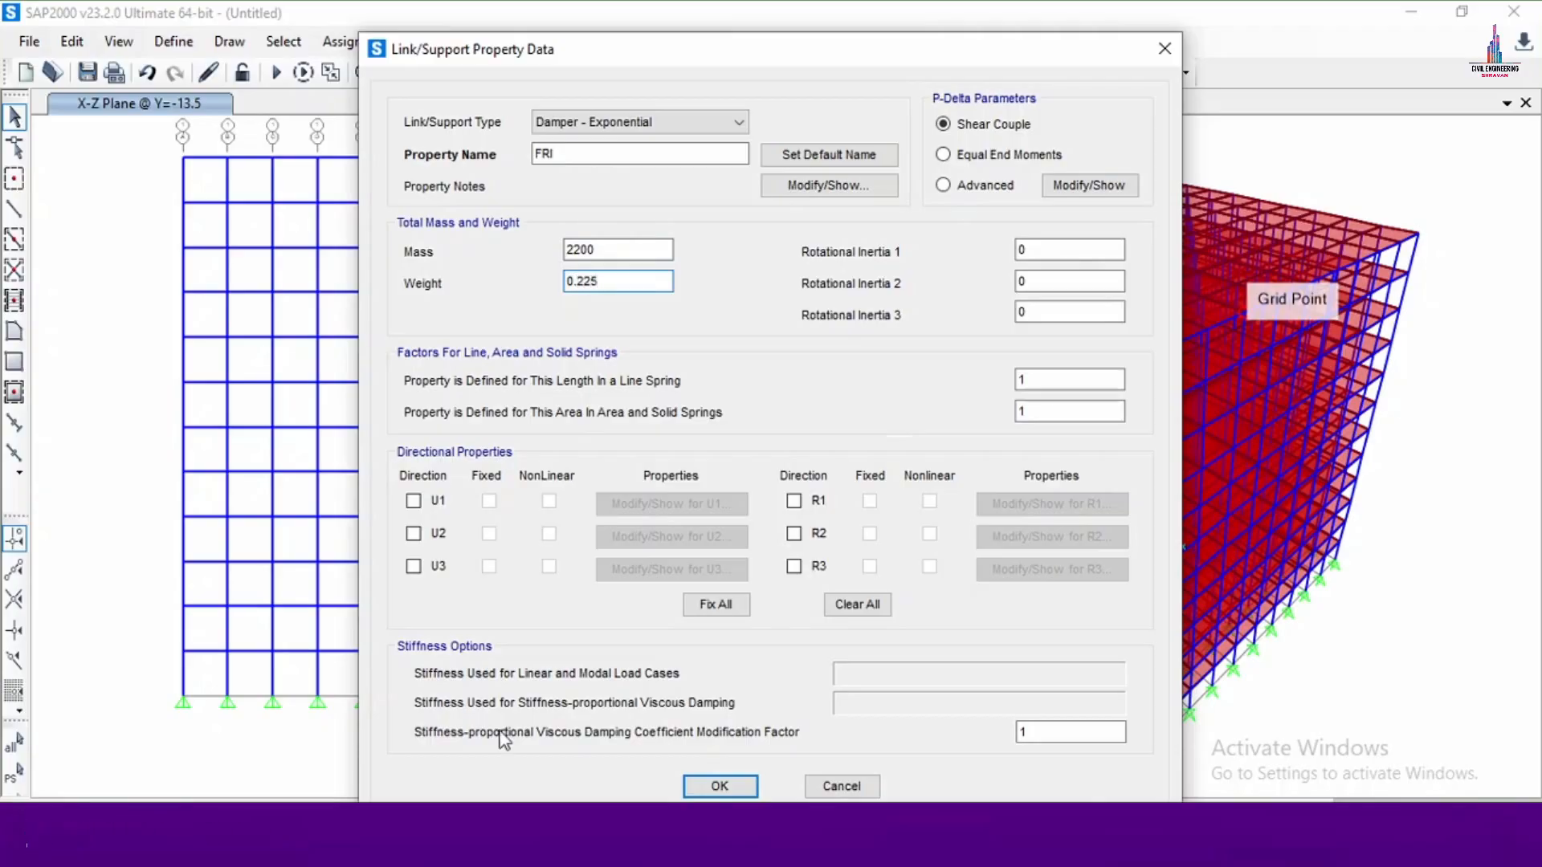
Switch to REF.pdf, mark the friction damper's effective stiffness and effective damping rows in red, and return to SAP2000.
{"action": "left_click", "coordinate": [685, 845]}
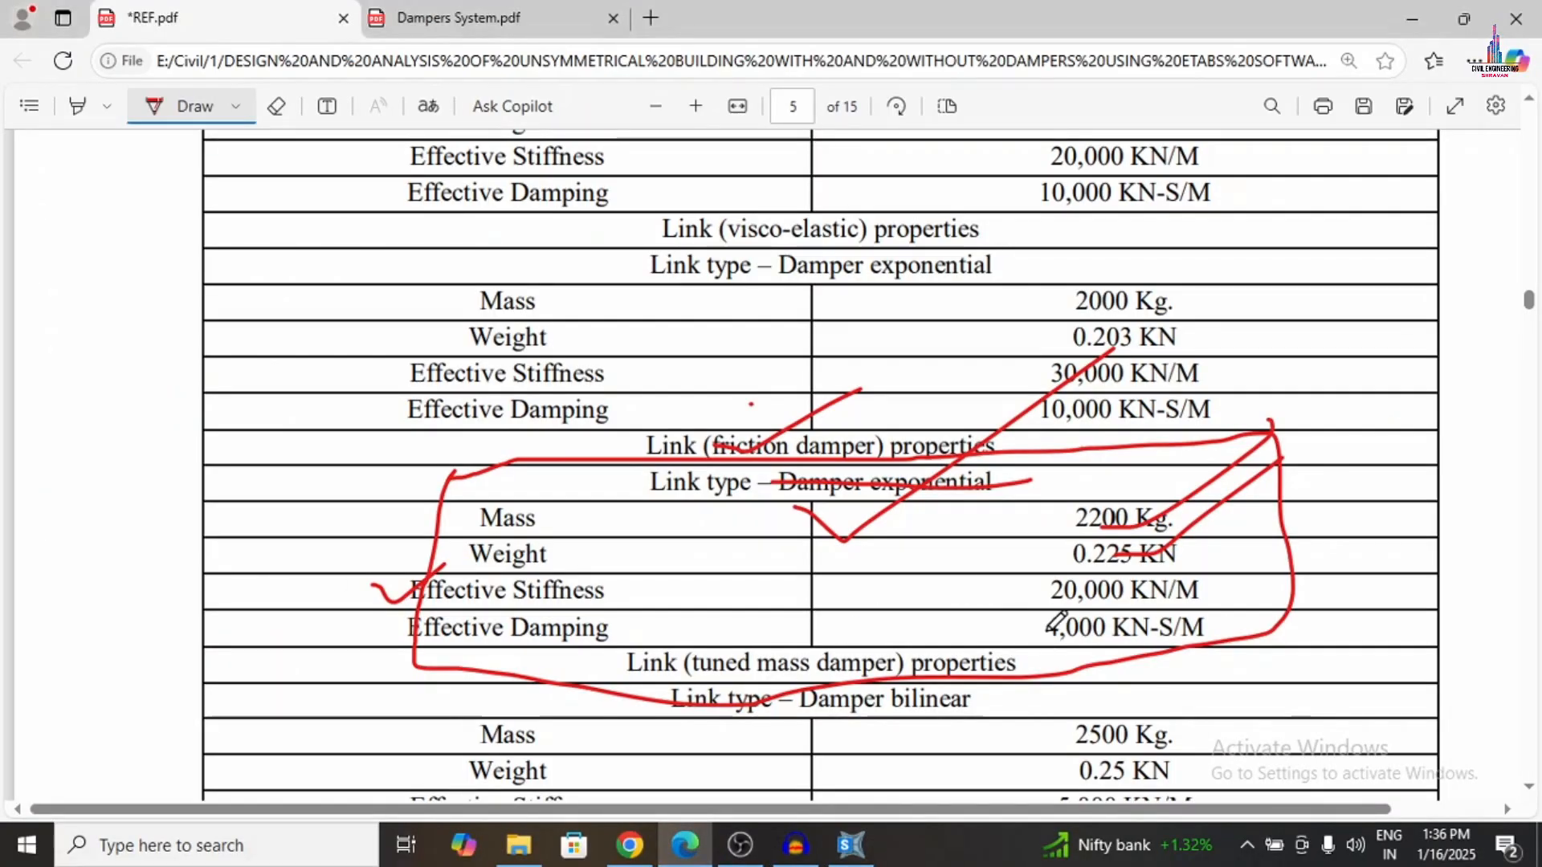
{"action": "left_click_drag", "start_coordinate": [630, 589], "coordinate": [941, 591]}
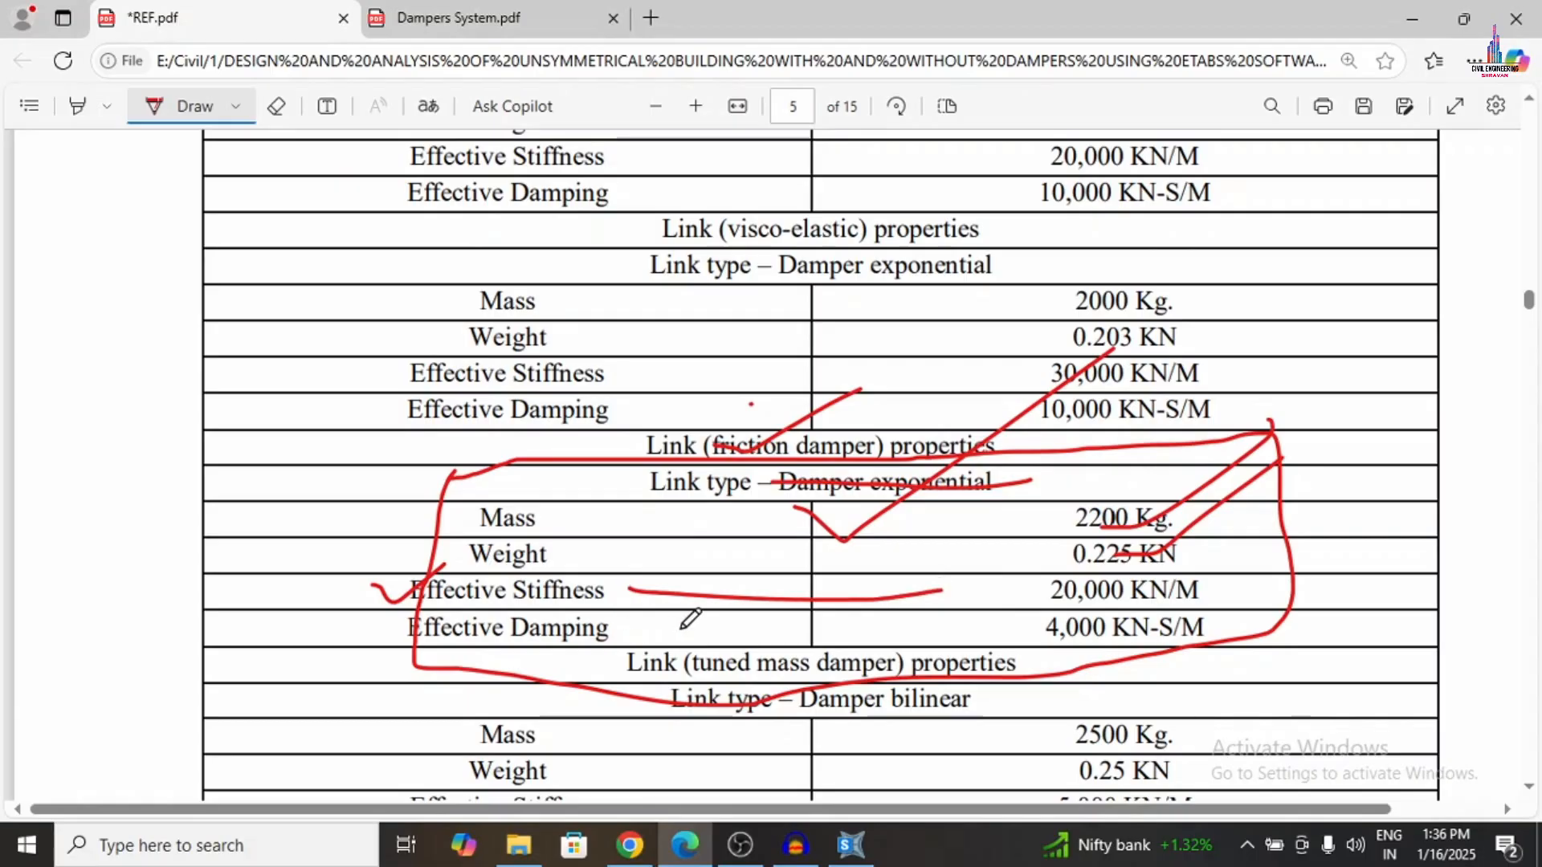
{"action": "left_click_drag", "start_coordinate": [683, 627], "coordinate": [897, 620]}
{"action": "left_click", "coordinate": [851, 845]}
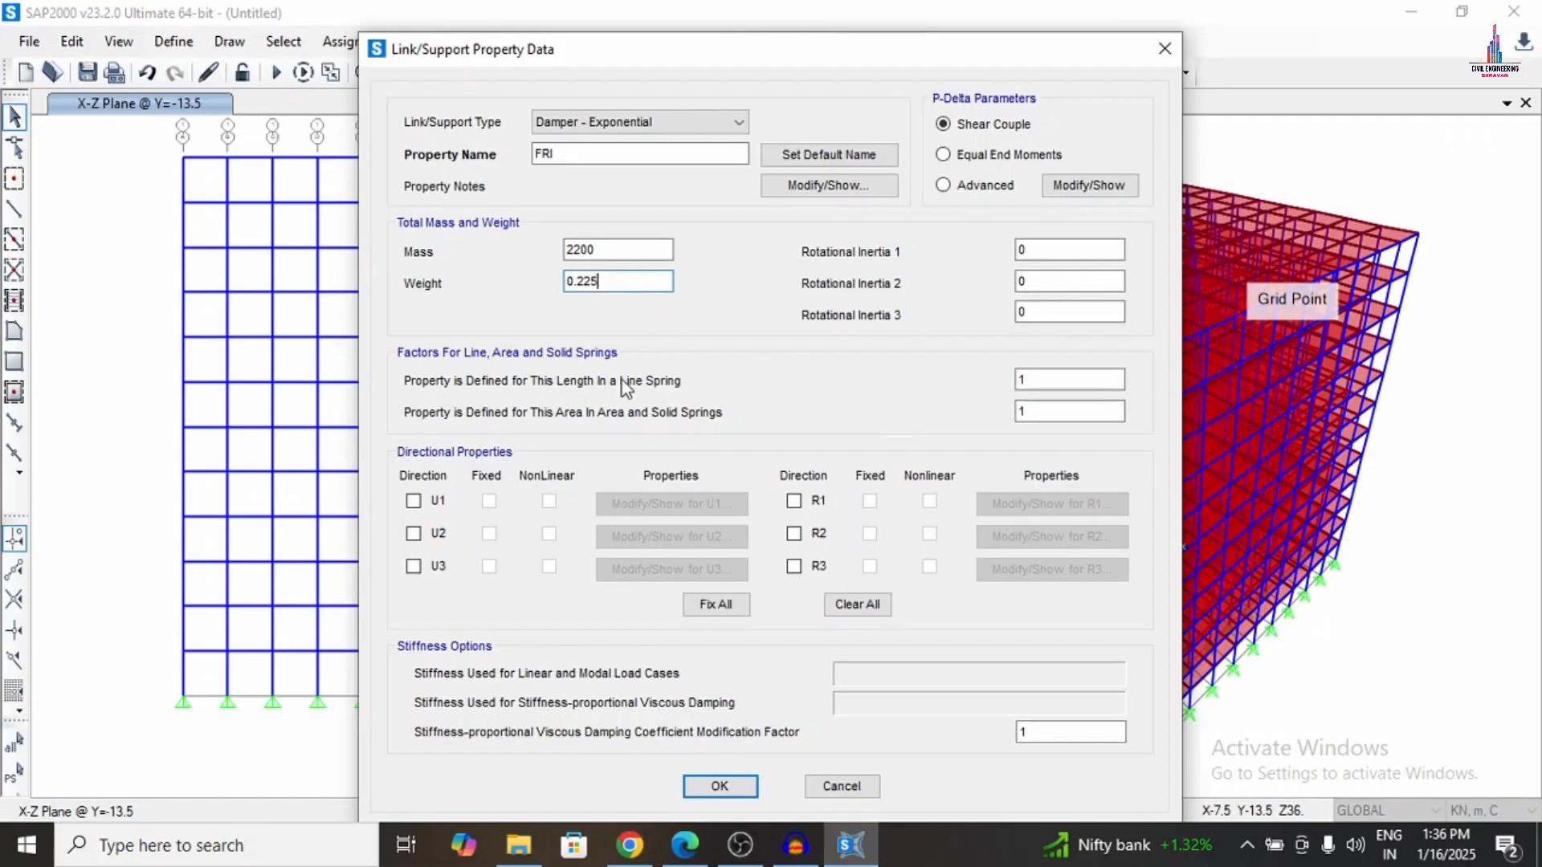
Enable nonlinear U1 for FRI with effective stiffness 20000 and effective damping 4000, and accept the link property definition.
{"action": "left_click", "coordinate": [434, 501]}
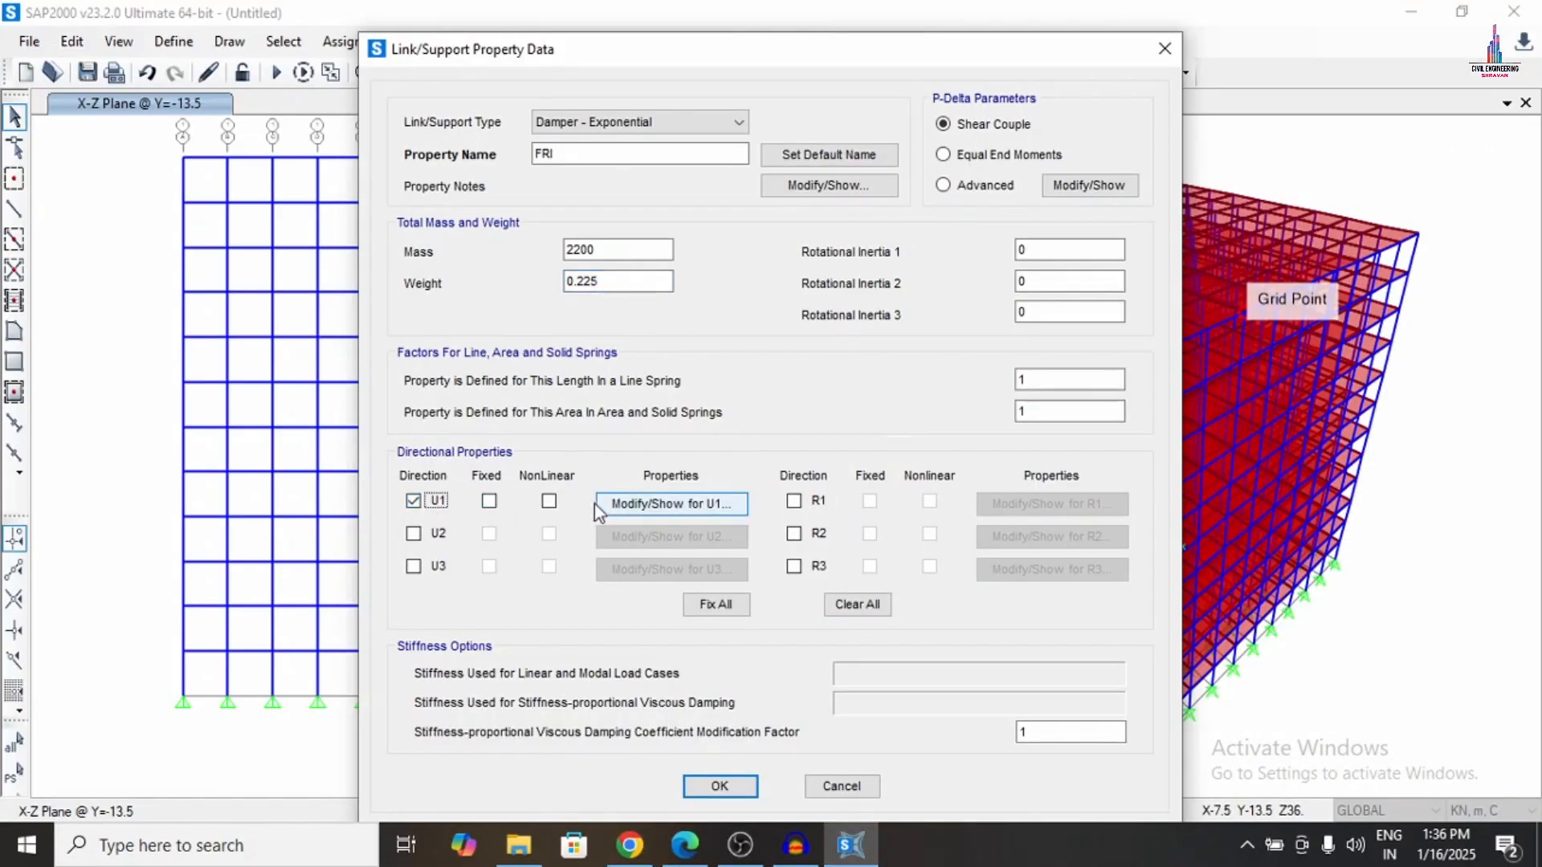
{"action": "left_click", "coordinate": [550, 501]}
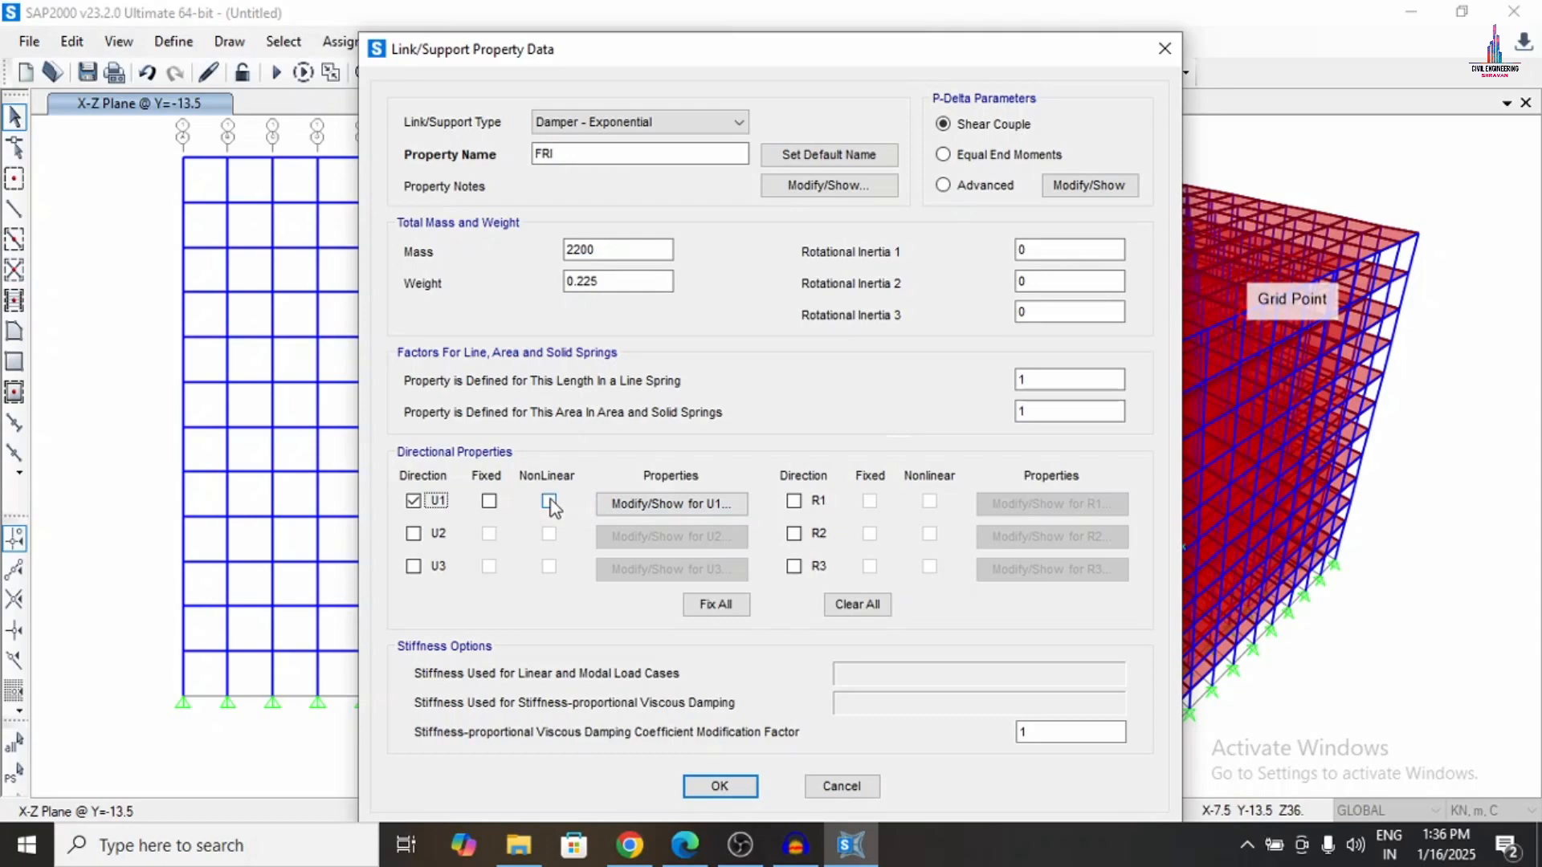
{"action": "left_click", "coordinate": [615, 506]}
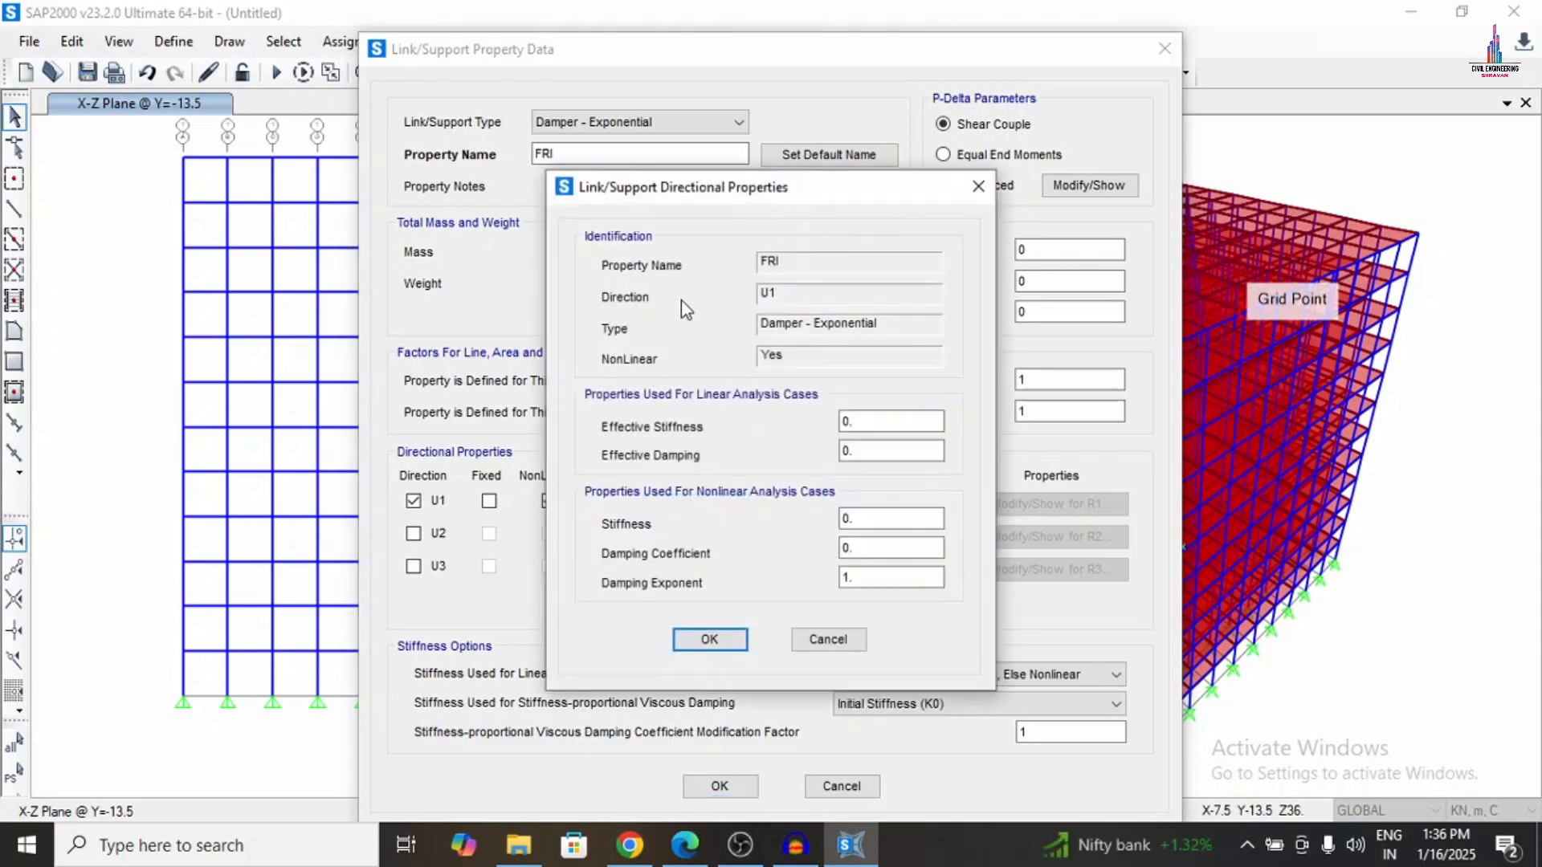
{"action": "double_click", "coordinate": [851, 424]}
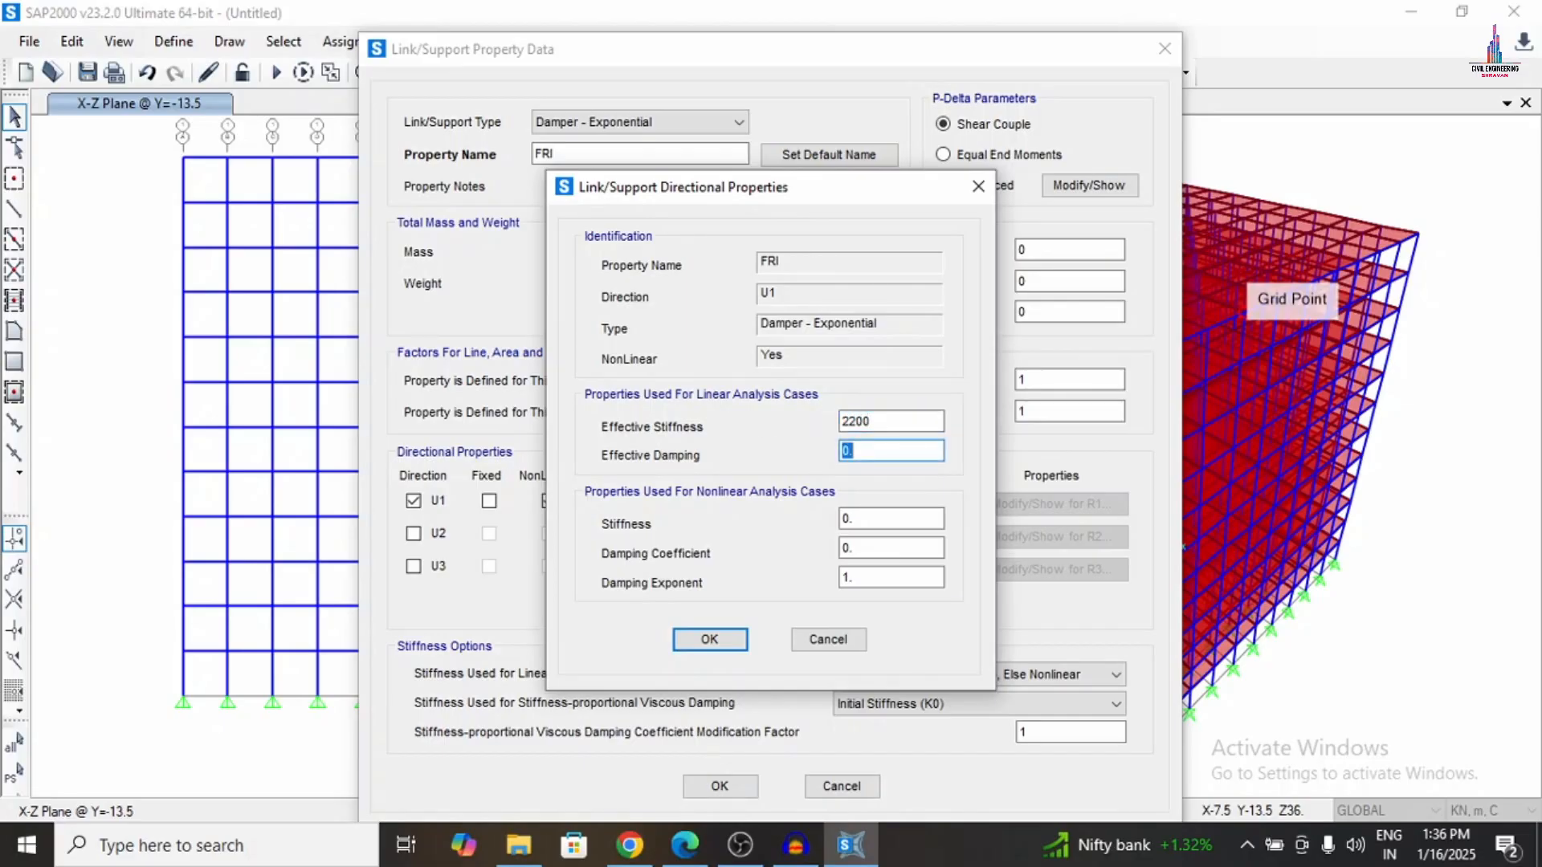
{"action": "double_click", "coordinate": [875, 421]}
{"action": "type", "text": "20"}
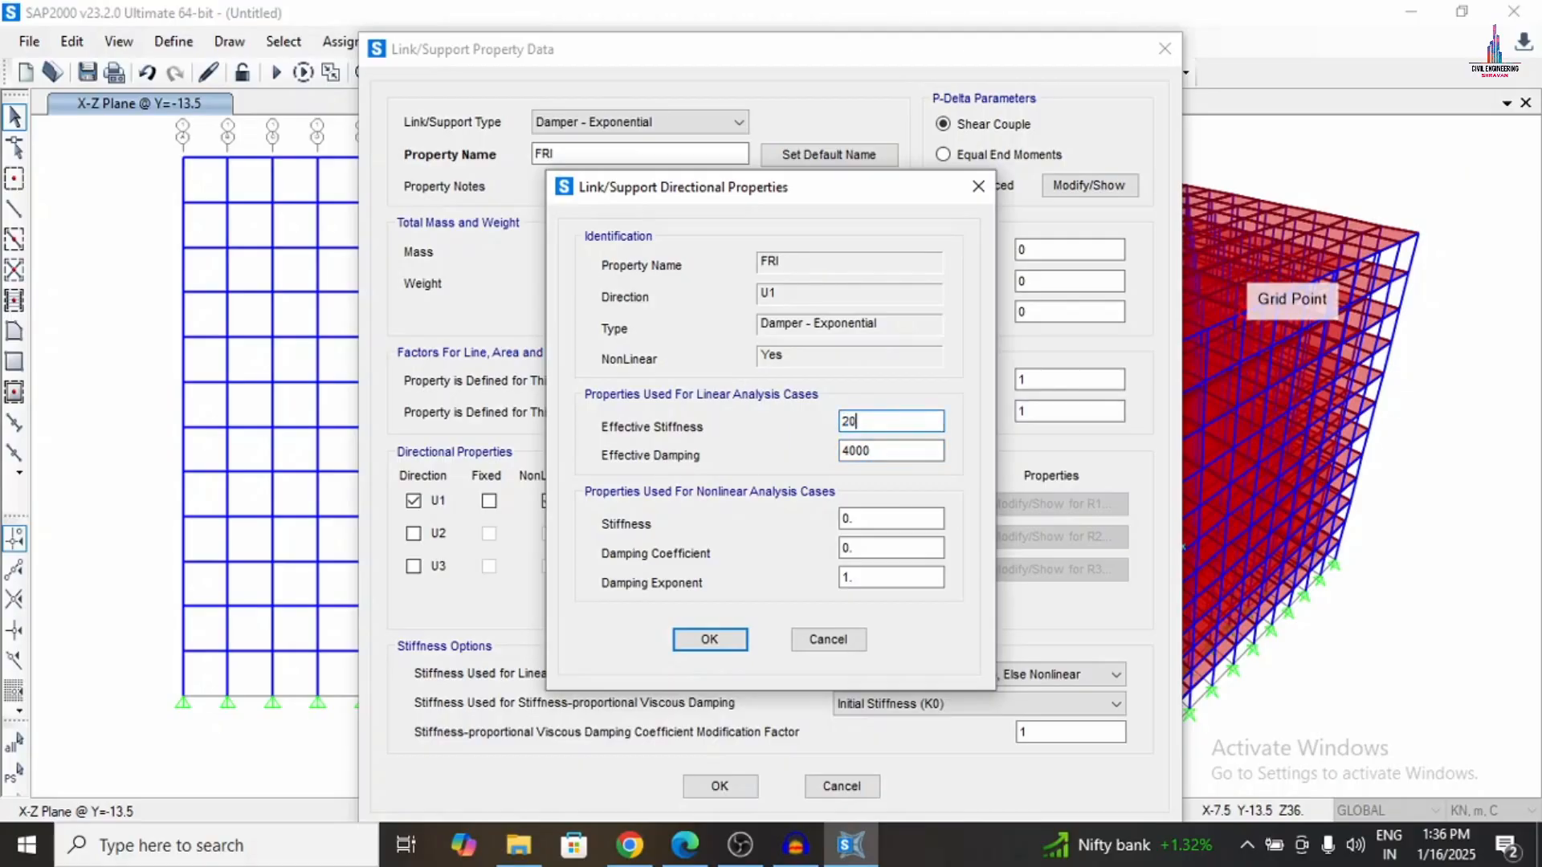
{"action": "type", "text": "000"}
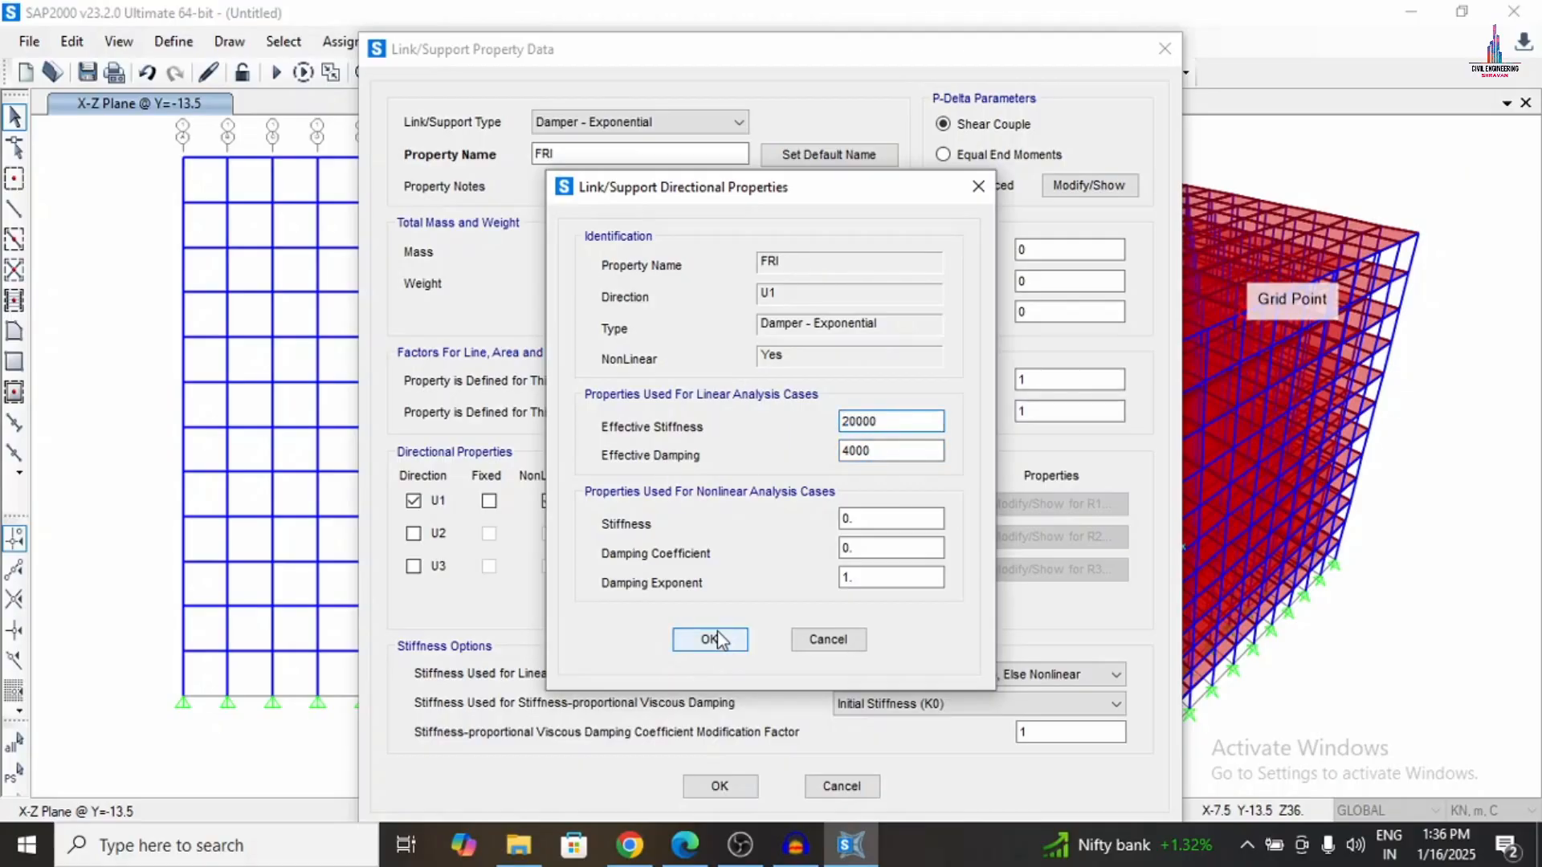
{"action": "left_click", "coordinate": [710, 639]}
{"action": "left_click", "coordinate": [705, 787]}
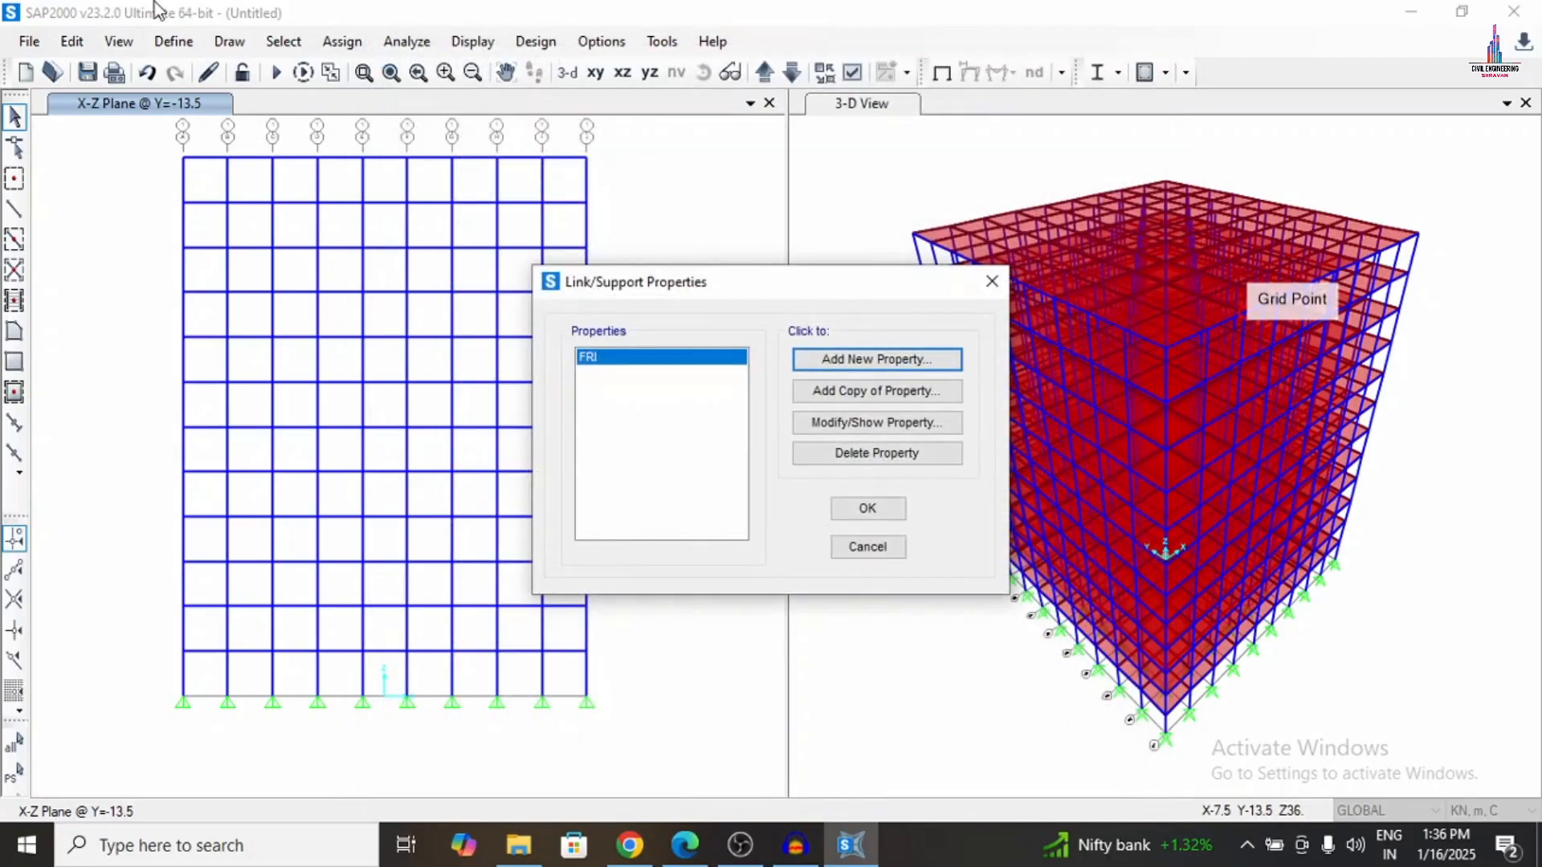
{"action": "left_click", "coordinate": [869, 510]}
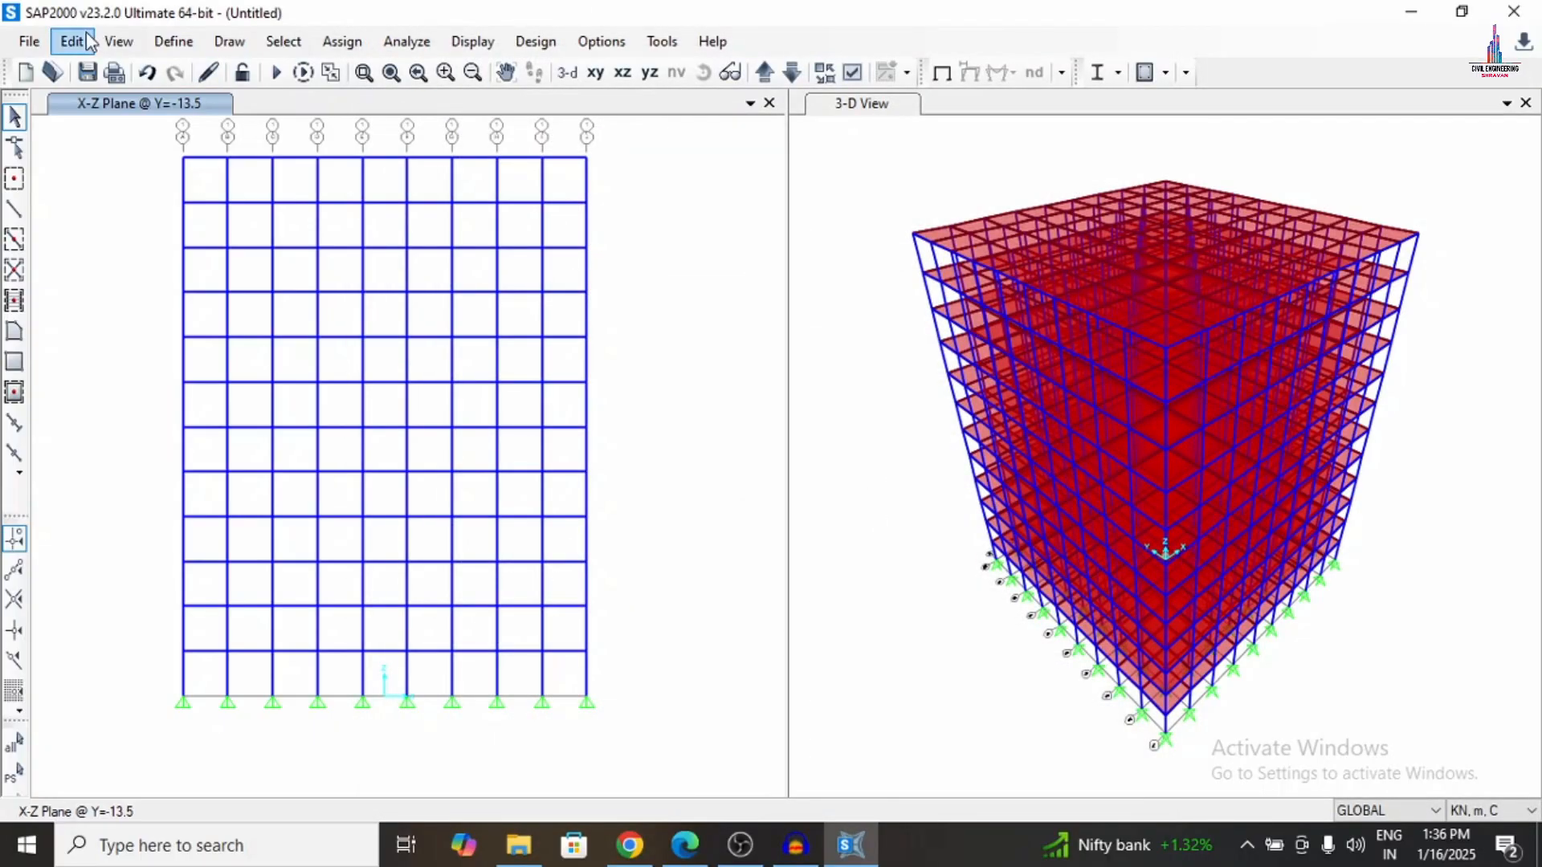
Set the 2D view to the X-Z plane at Y = -13.5 m.
{"action": "left_click", "coordinate": [120, 42]}
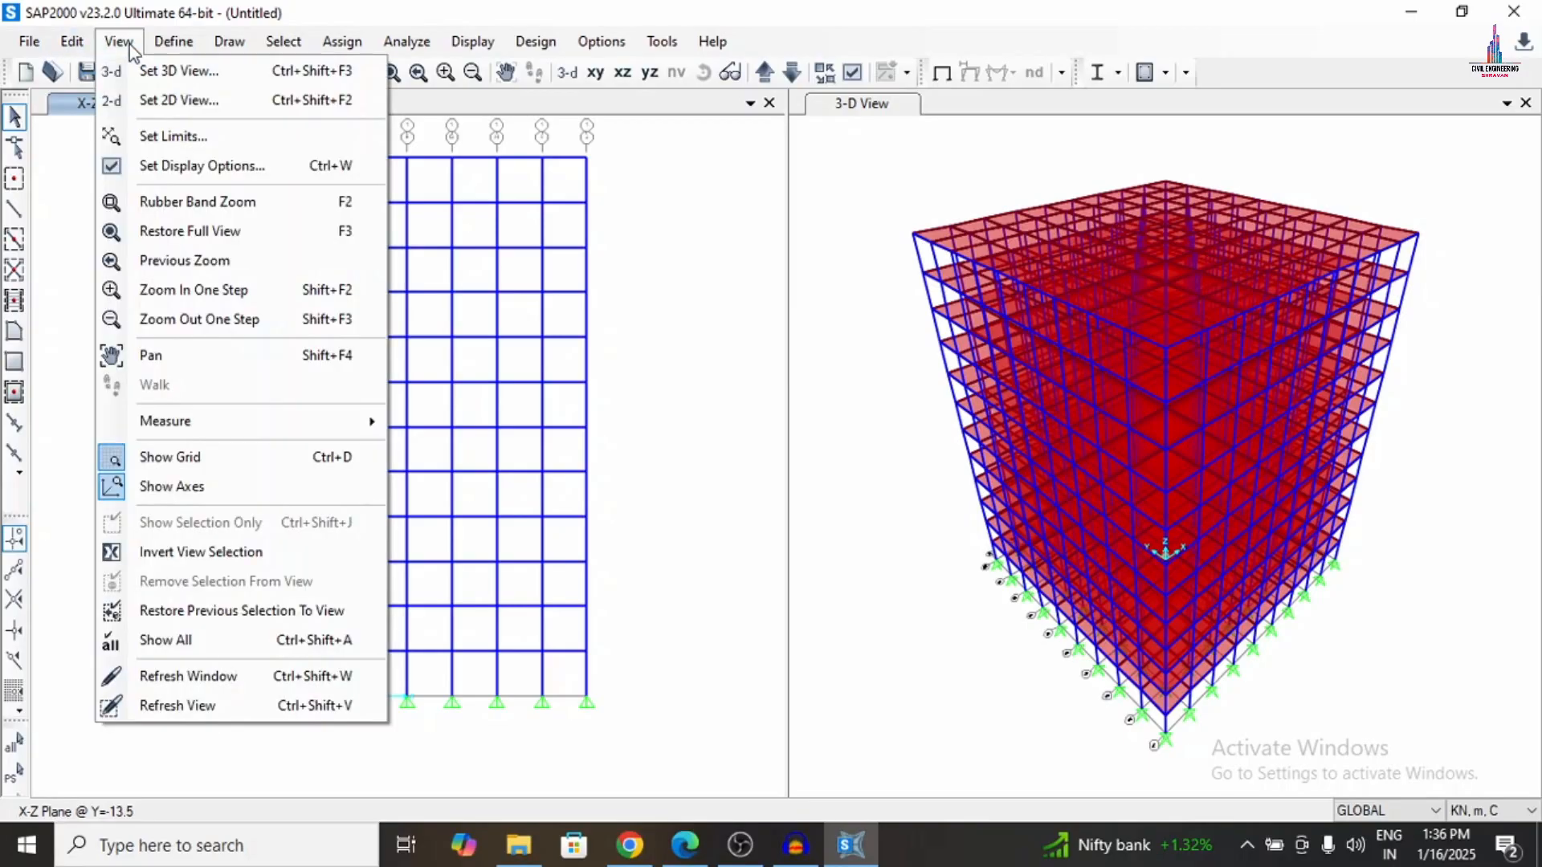
{"action": "left_click", "coordinate": [184, 101]}
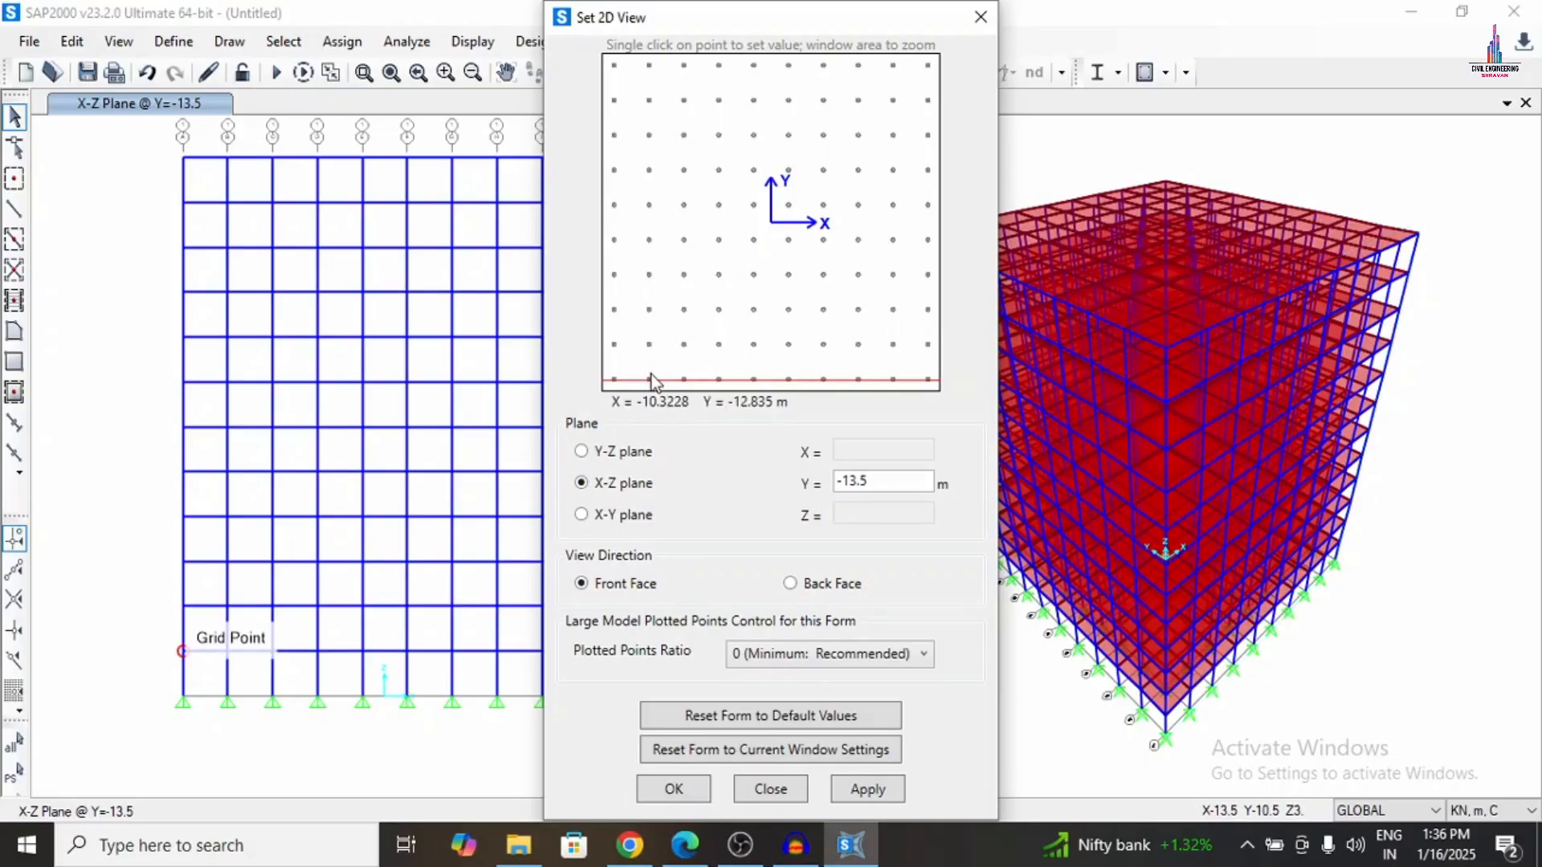
{"action": "left_click", "coordinate": [874, 789]}
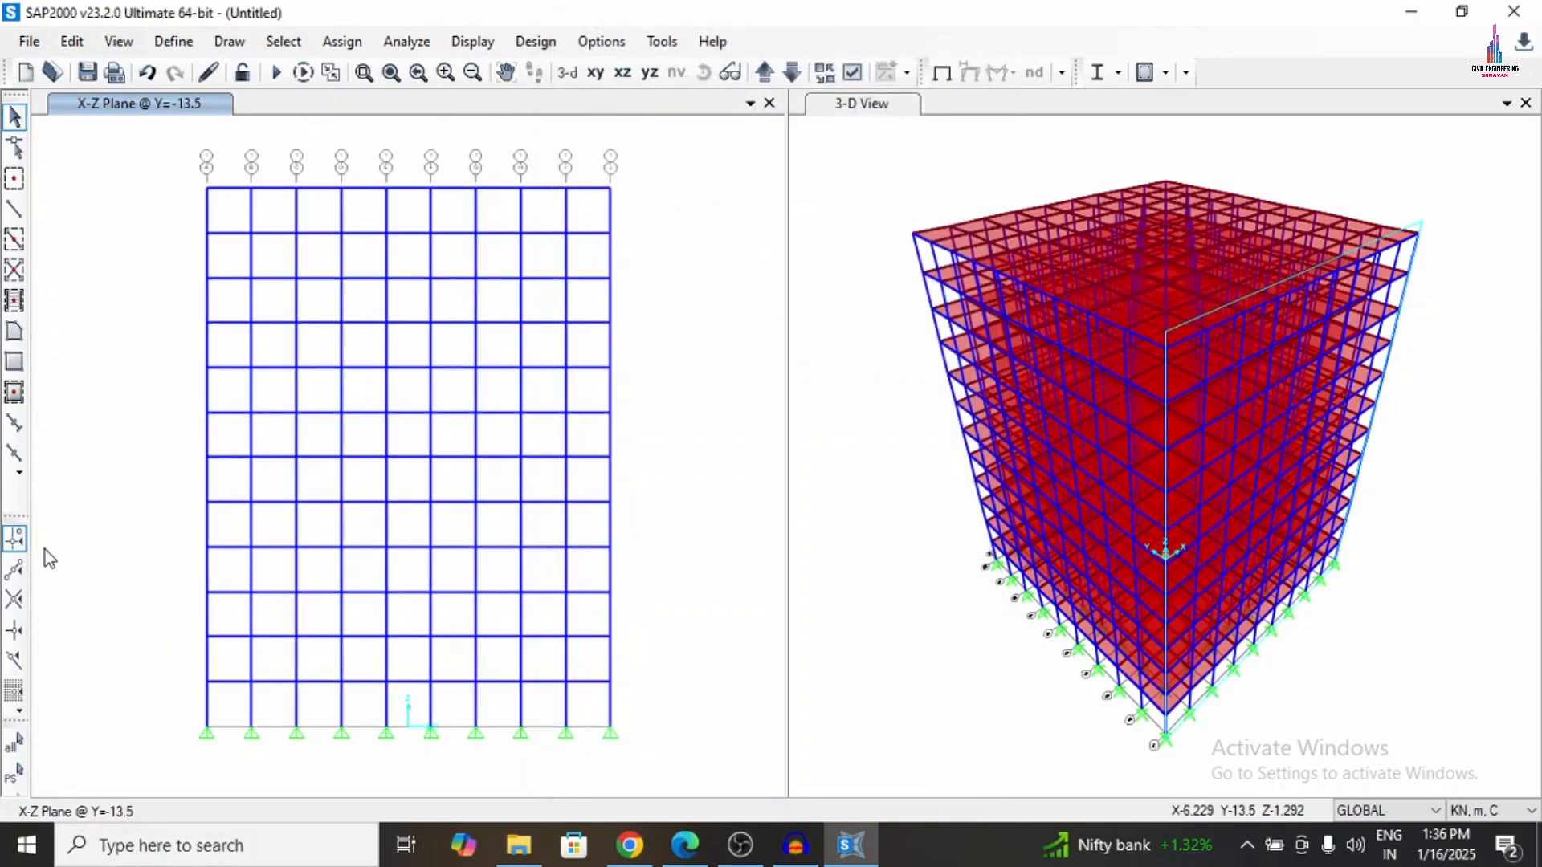
Draw two FRI two-joint links as an inverted V across the two leftmost ground-storey bays of the elevation.
{"action": "left_click", "coordinate": [16, 456]}
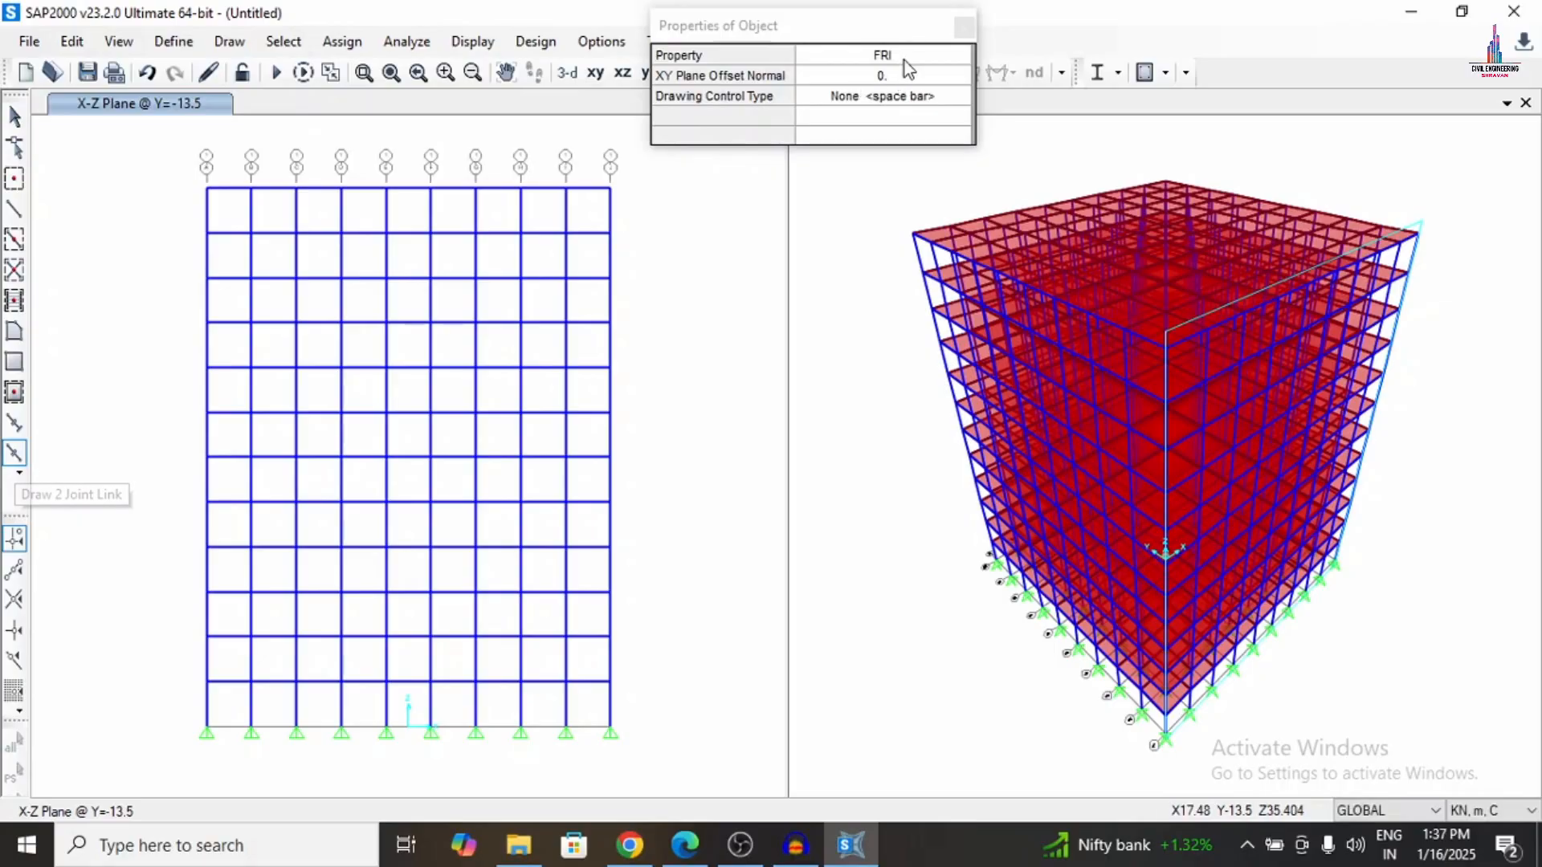
{"action": "left_click", "coordinate": [206, 729]}
{"action": "left_click", "coordinate": [251, 684]}
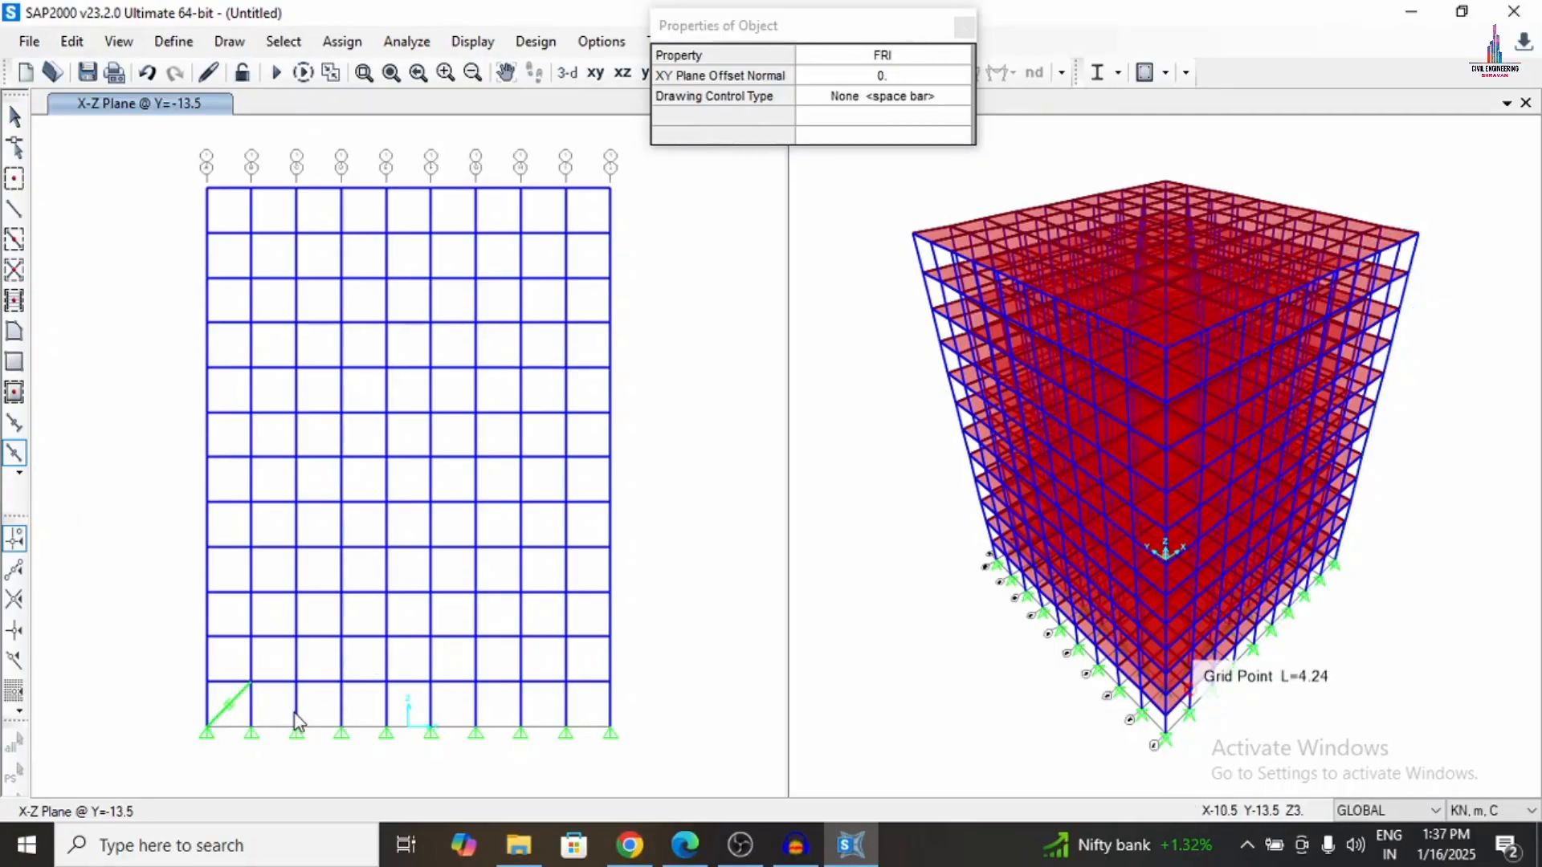
{"action": "left_click", "coordinate": [296, 729]}
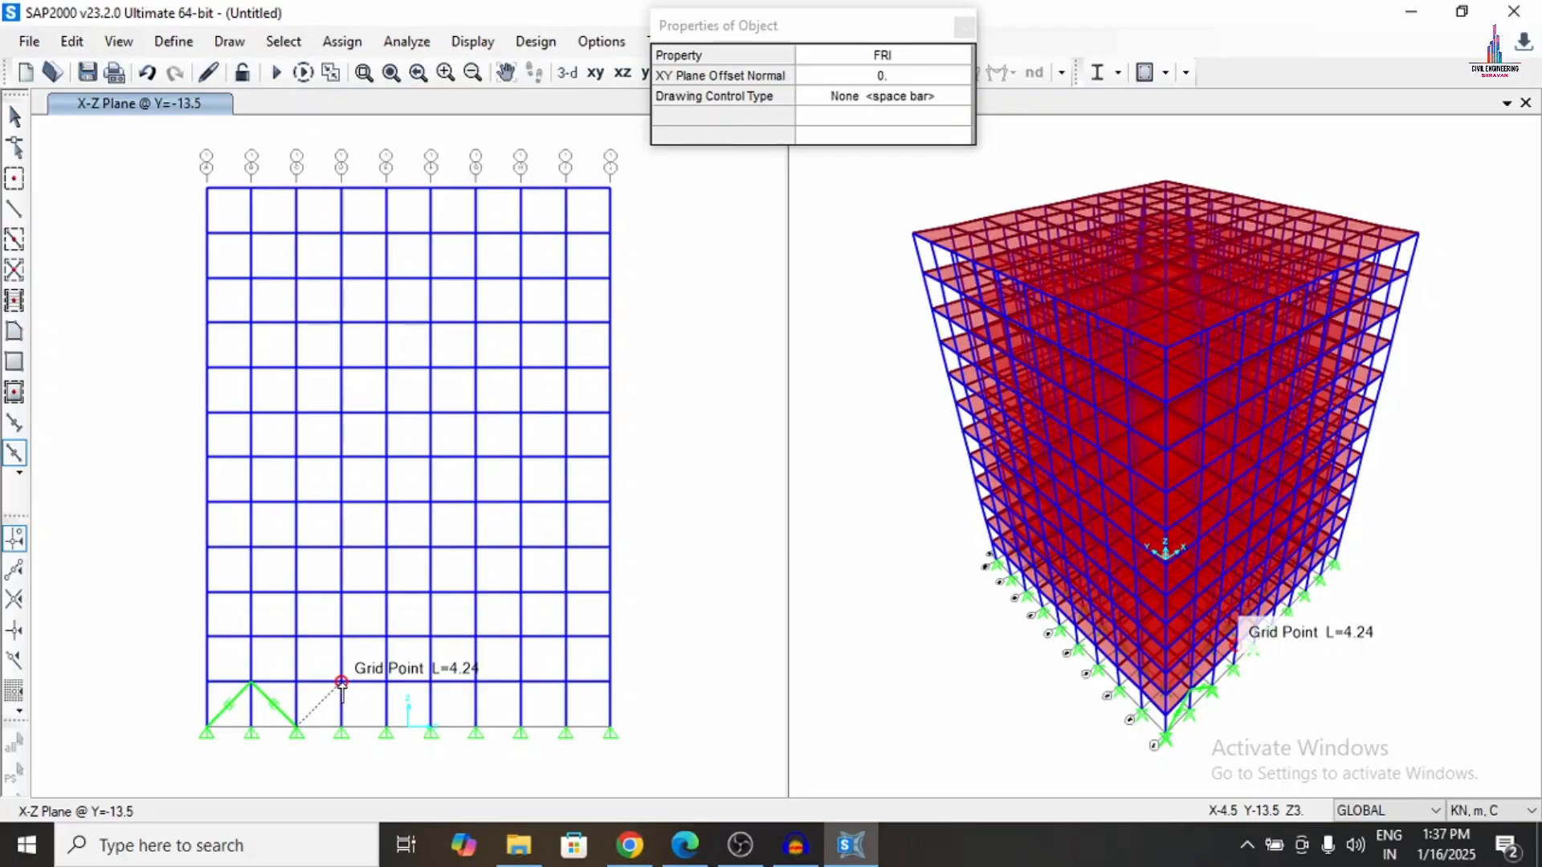
{"action": "key", "text": "Escape"}
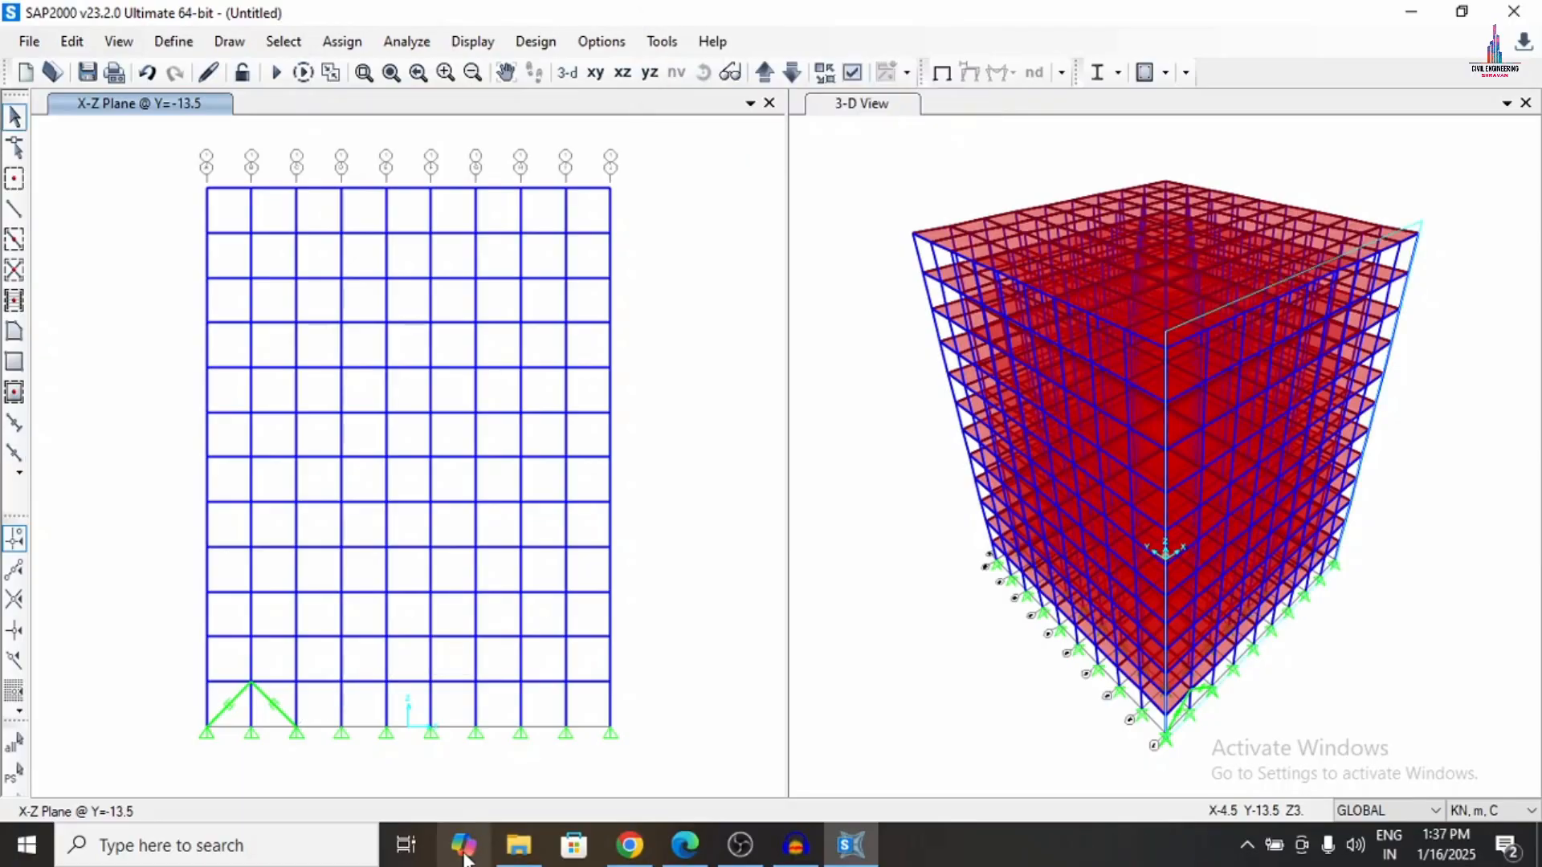
Draw two FRI two-joint links as an inverted V across the two rightmost ground-storey bays.
{"action": "left_click", "coordinate": [14, 454]}
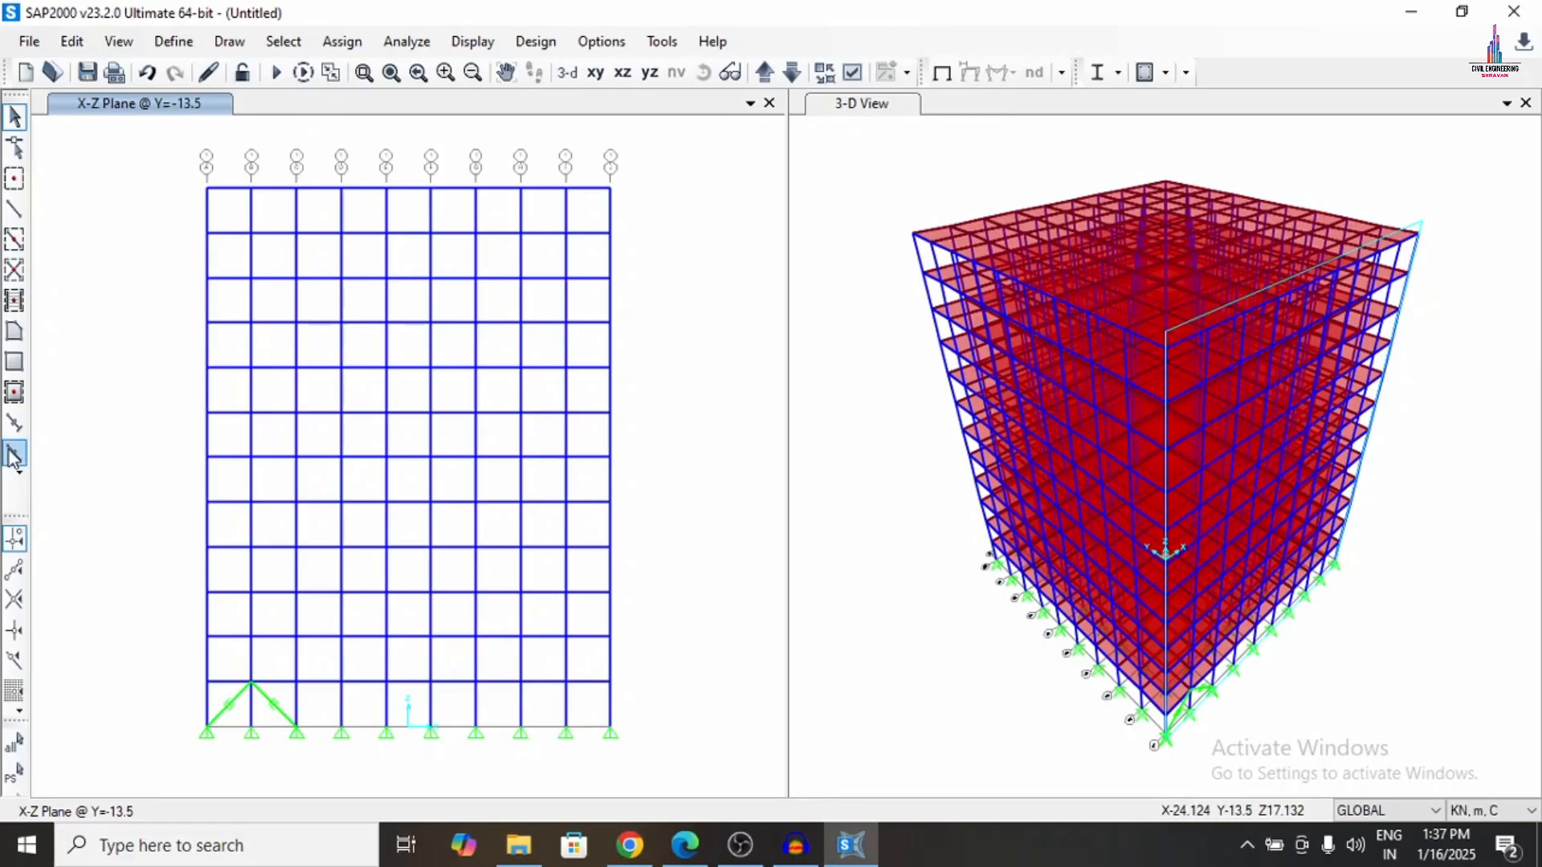
{"action": "left_click", "coordinate": [521, 727]}
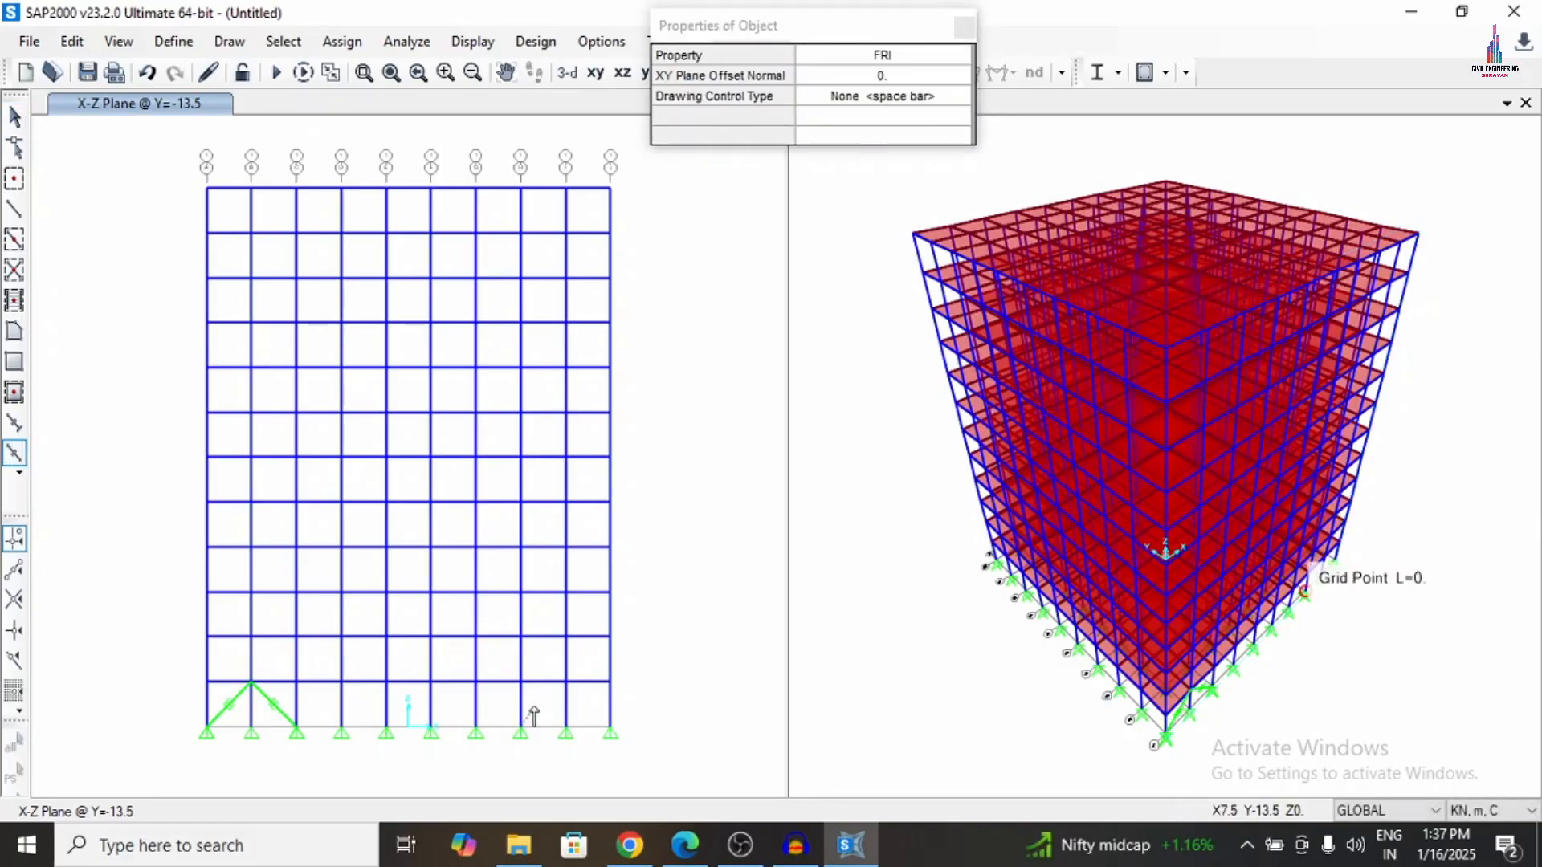
{"action": "left_click", "coordinate": [565, 682]}
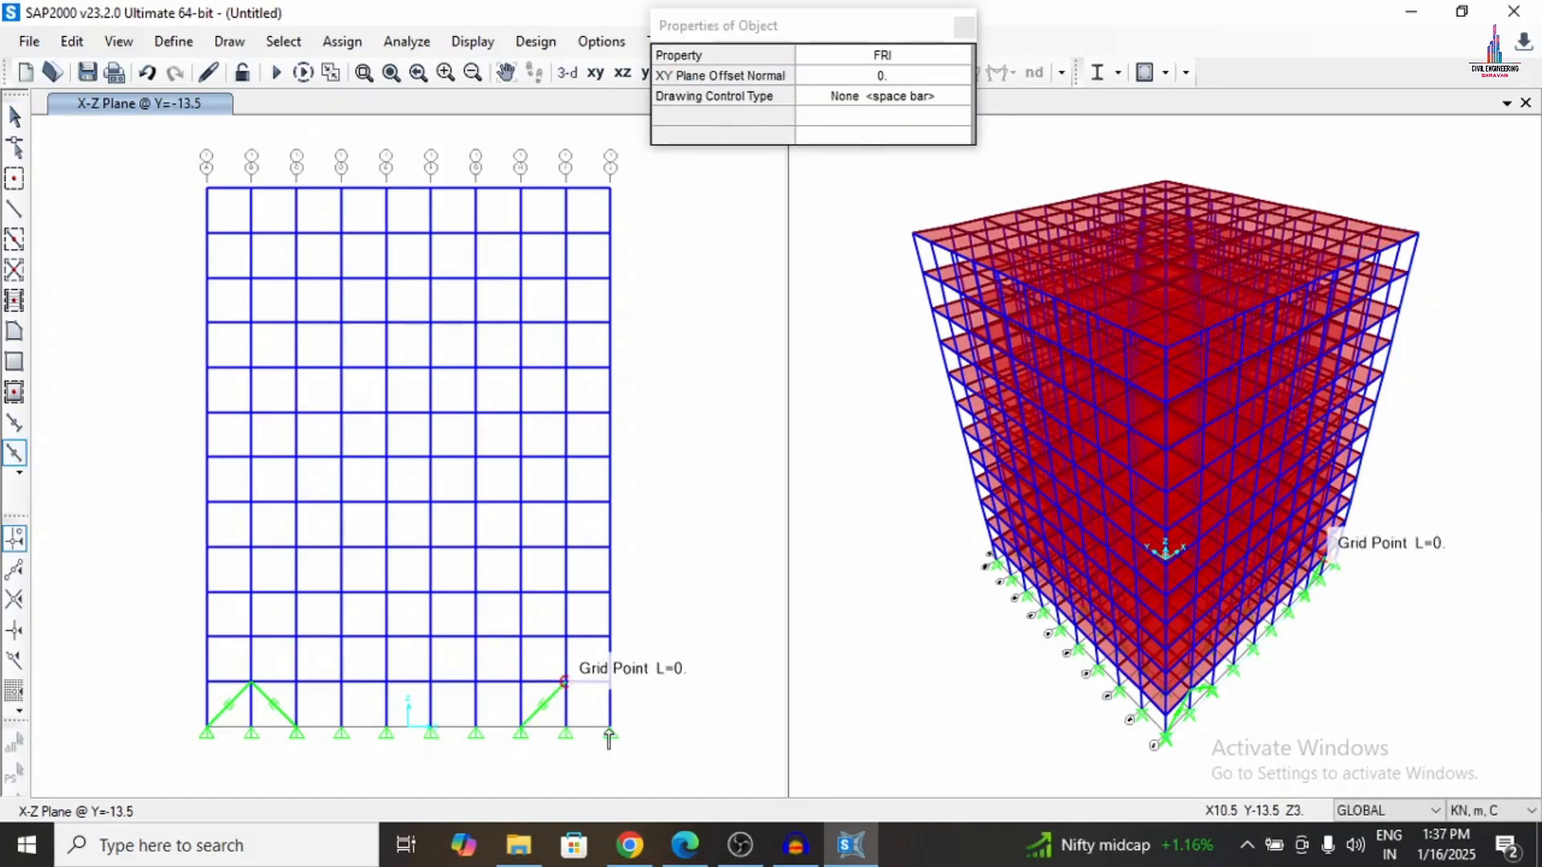
{"action": "left_click", "coordinate": [610, 726]}
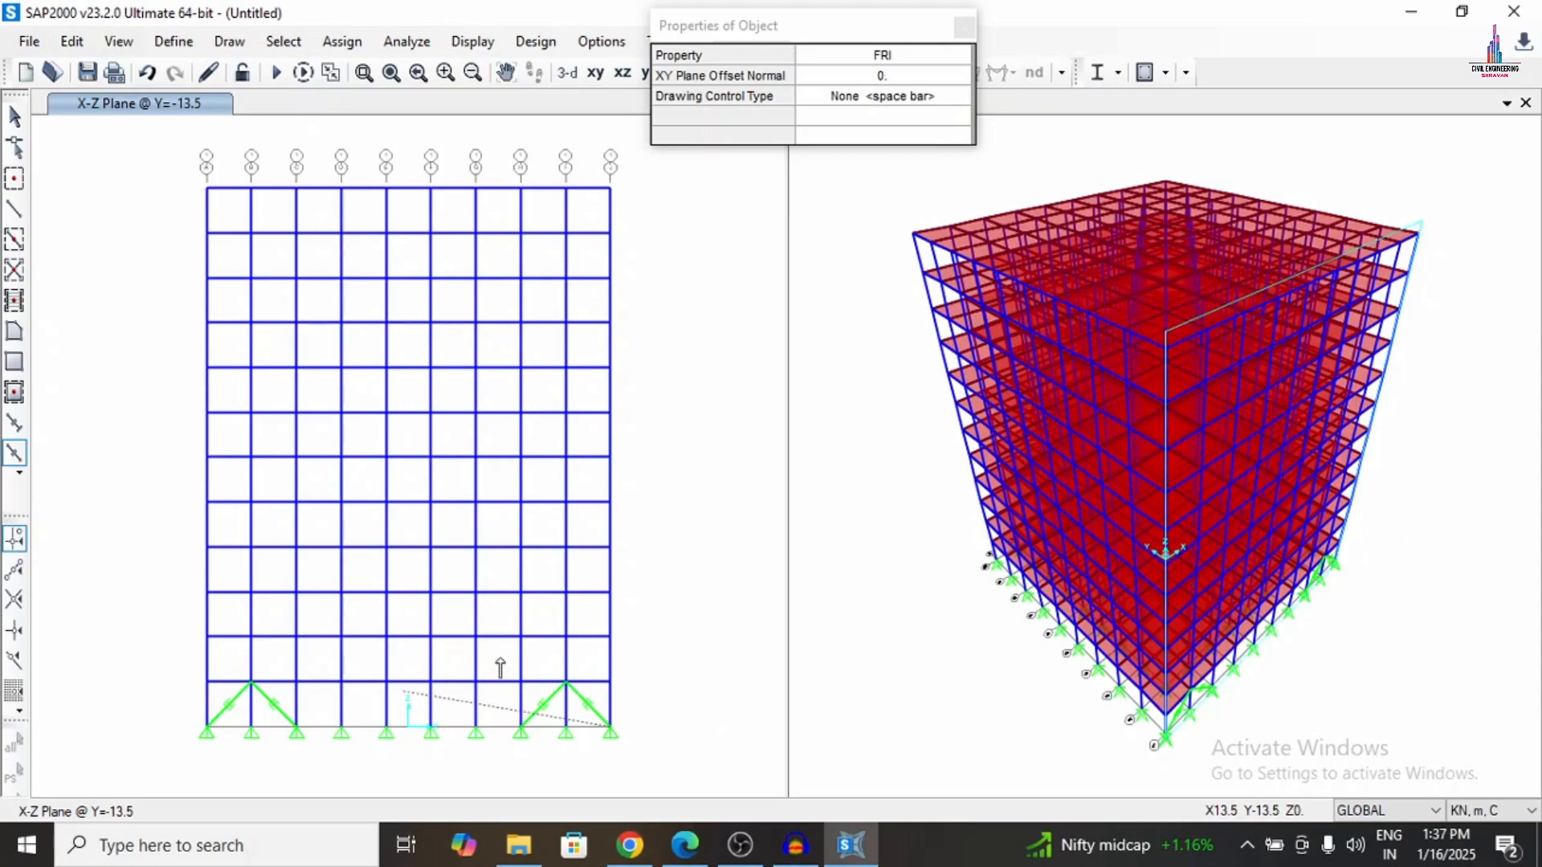
{"action": "key", "text": "Escape"}
{"action": "left_click", "coordinate": [612, 681]}
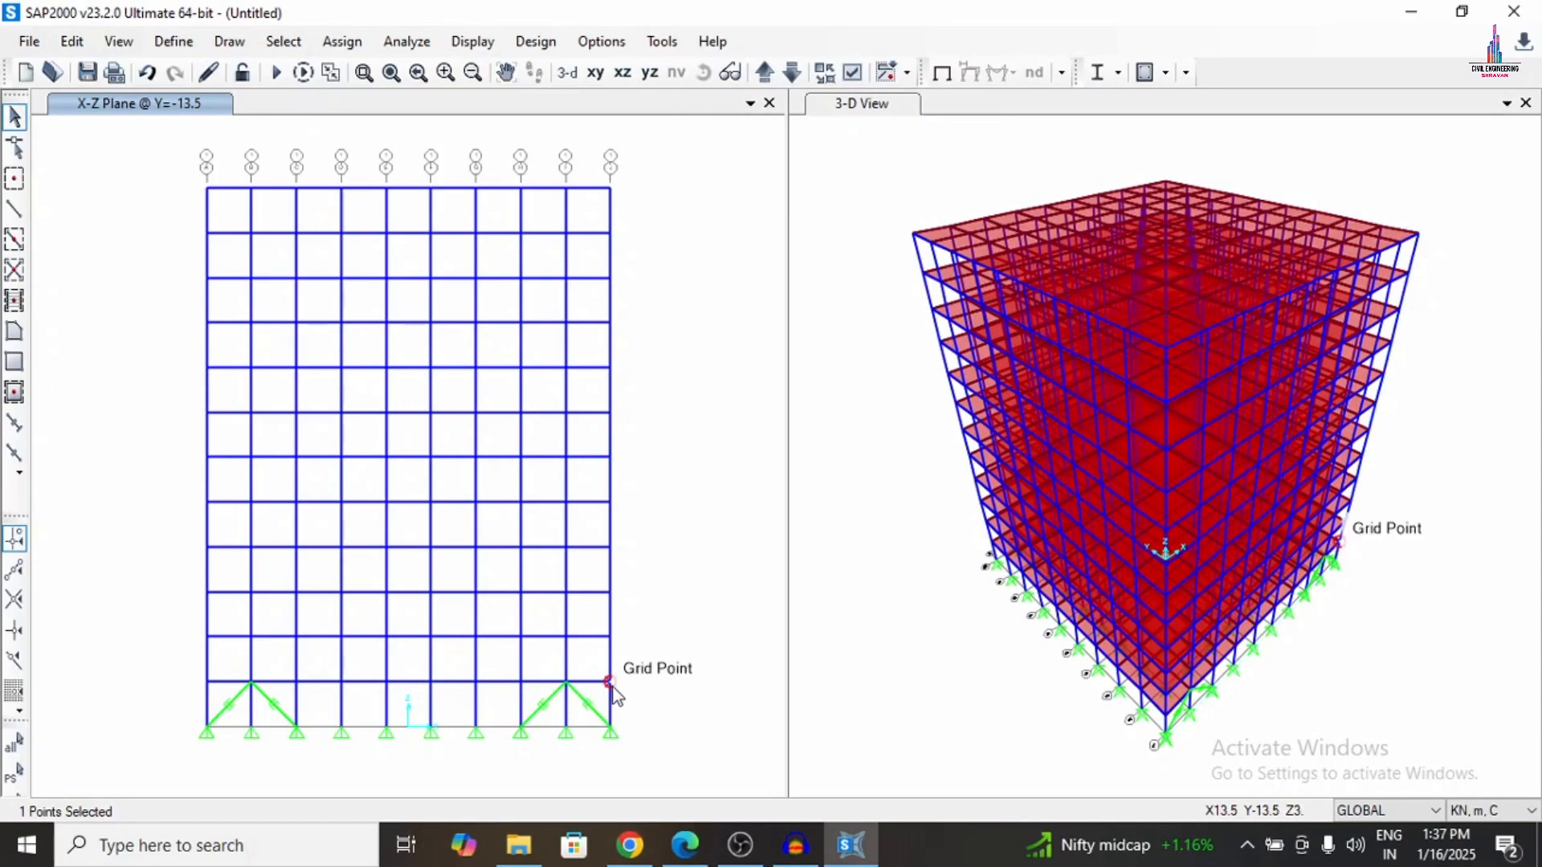
{"action": "key", "text": "Escape"}
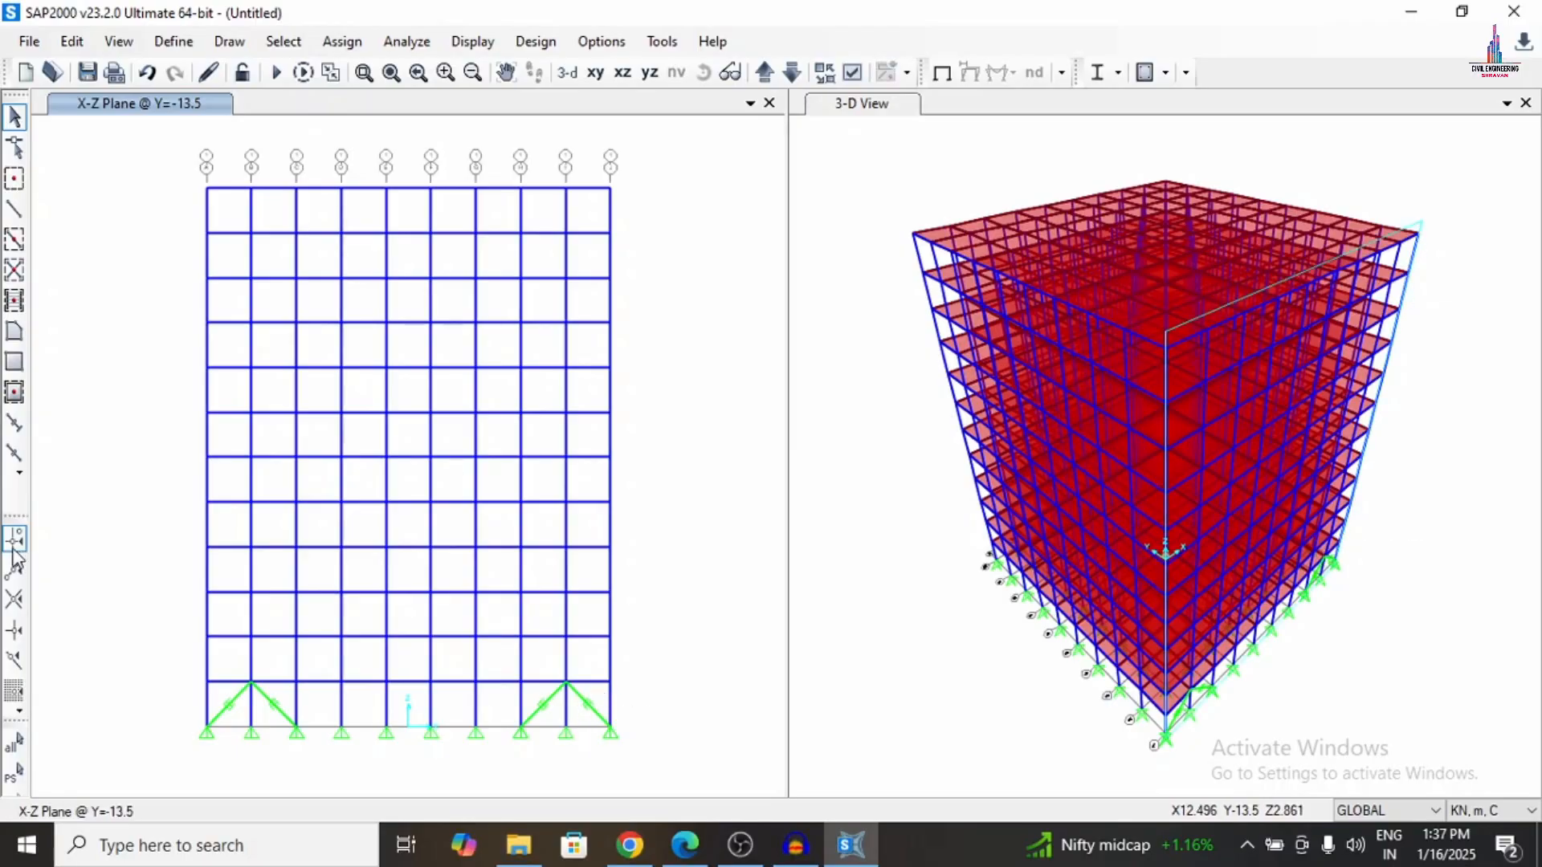
Draw the opposing FRI diagonals in the two rightmost ground-storey bays to complete X-shaped damper bracing.
{"action": "left_click", "coordinate": [14, 453]}
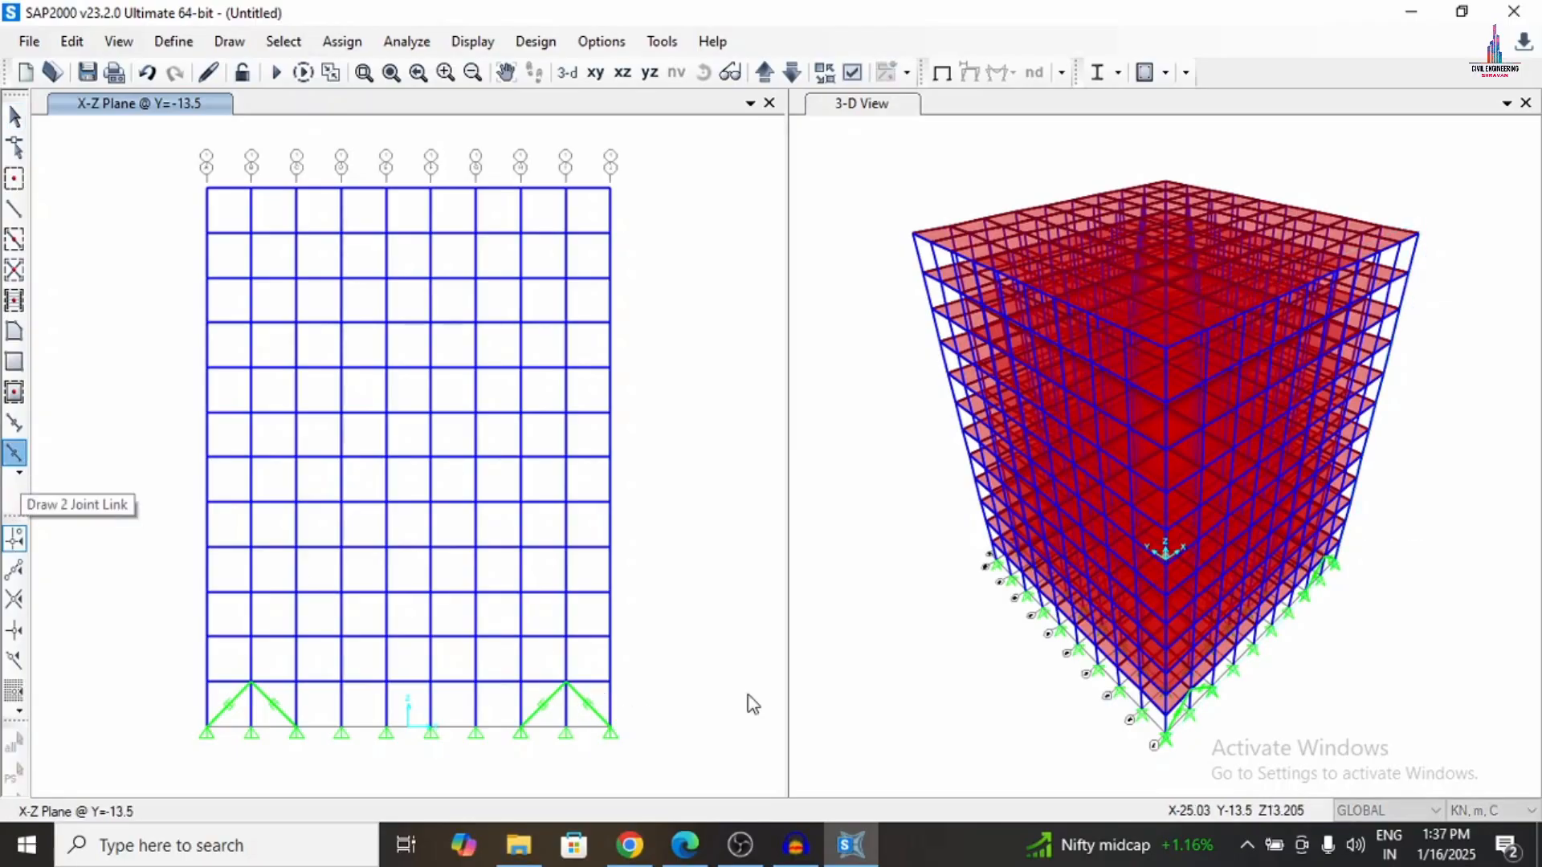
{"action": "left_click", "coordinate": [610, 681]}
{"action": "left_click", "coordinate": [566, 727]}
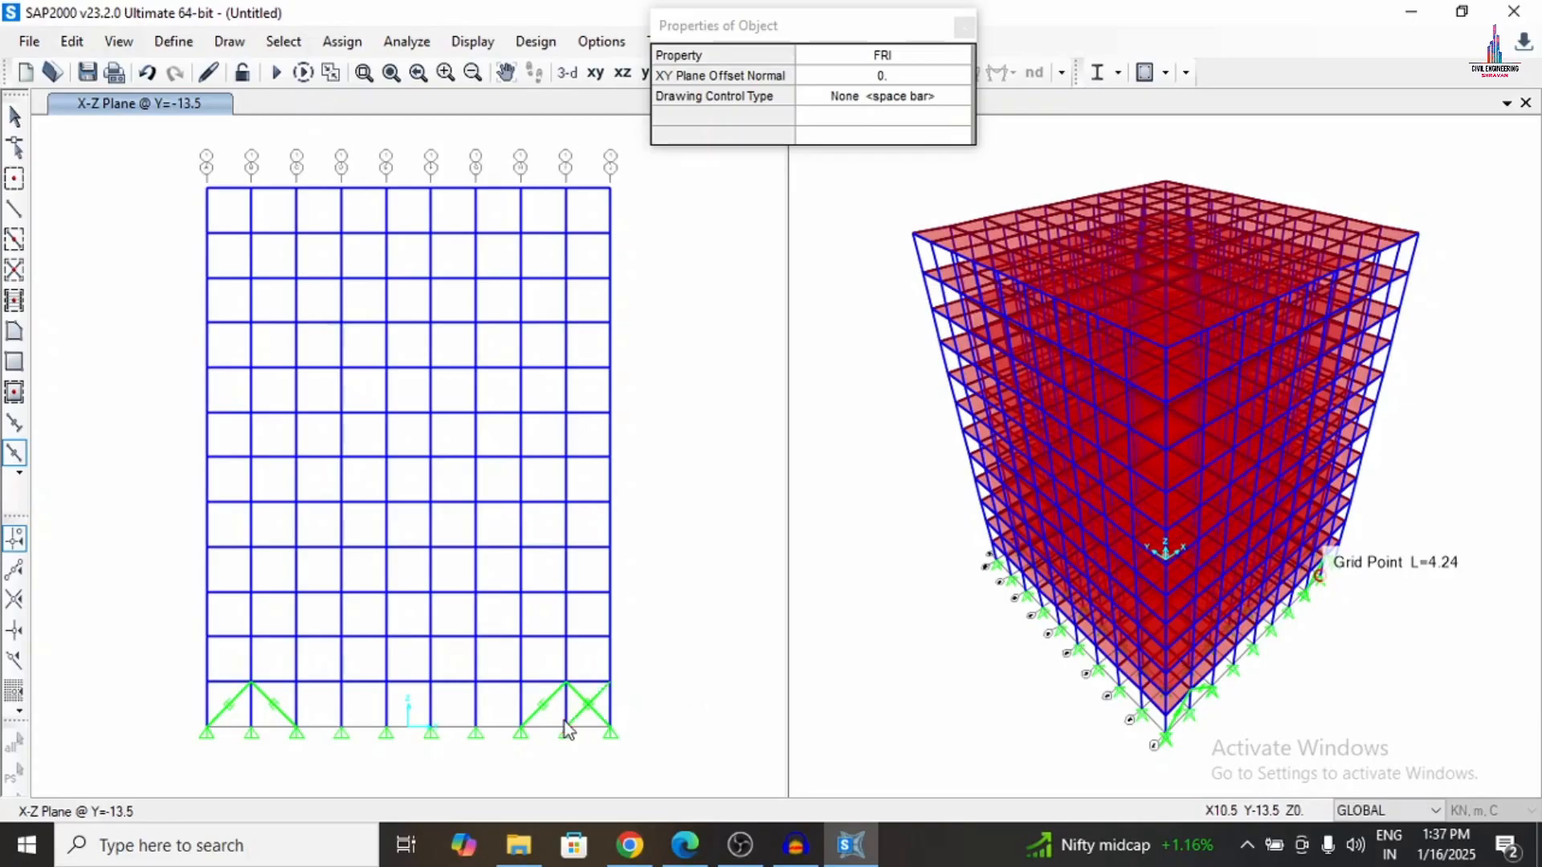
{"action": "left_click", "coordinate": [521, 682]}
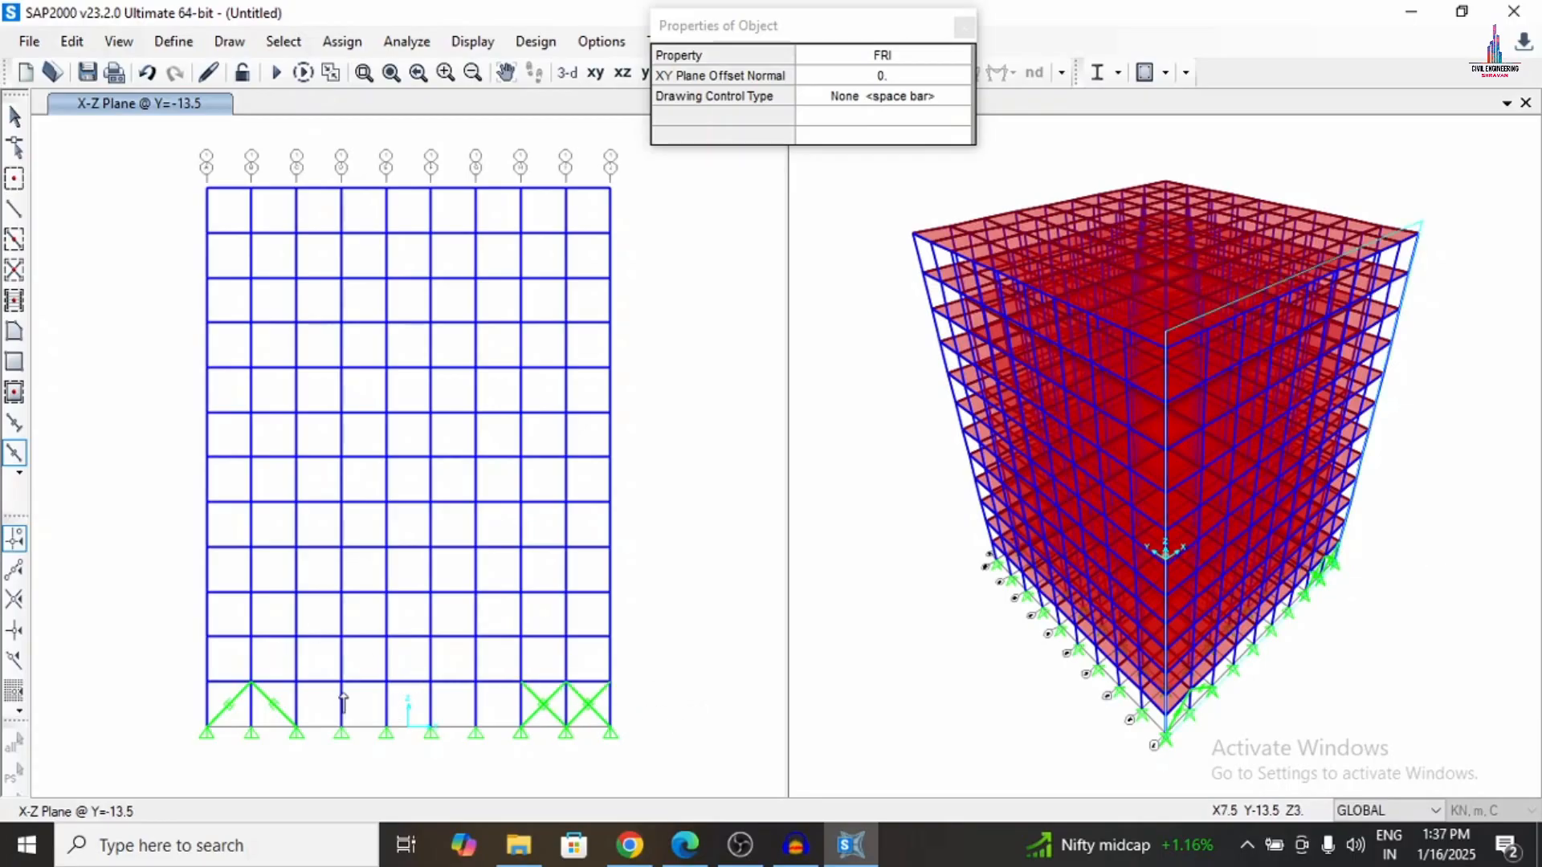
Draw two crossing FRI two-joint links as an X in the middle ground-storey bay, between X = -1.5 and 1.5 m.
{"action": "key", "text": "Escape"}
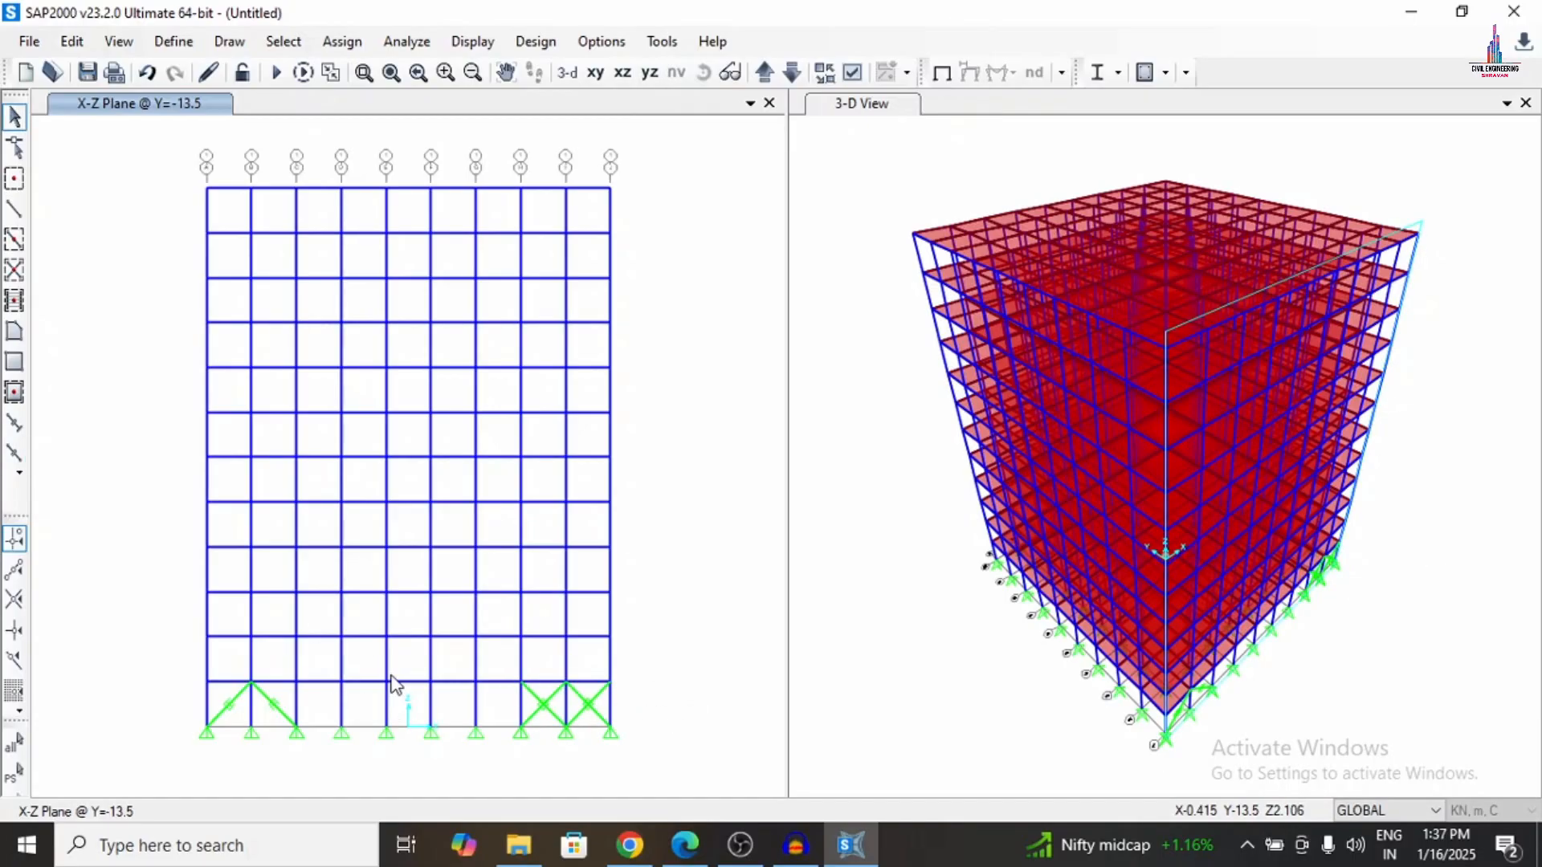
{"action": "left_click", "coordinate": [15, 453]}
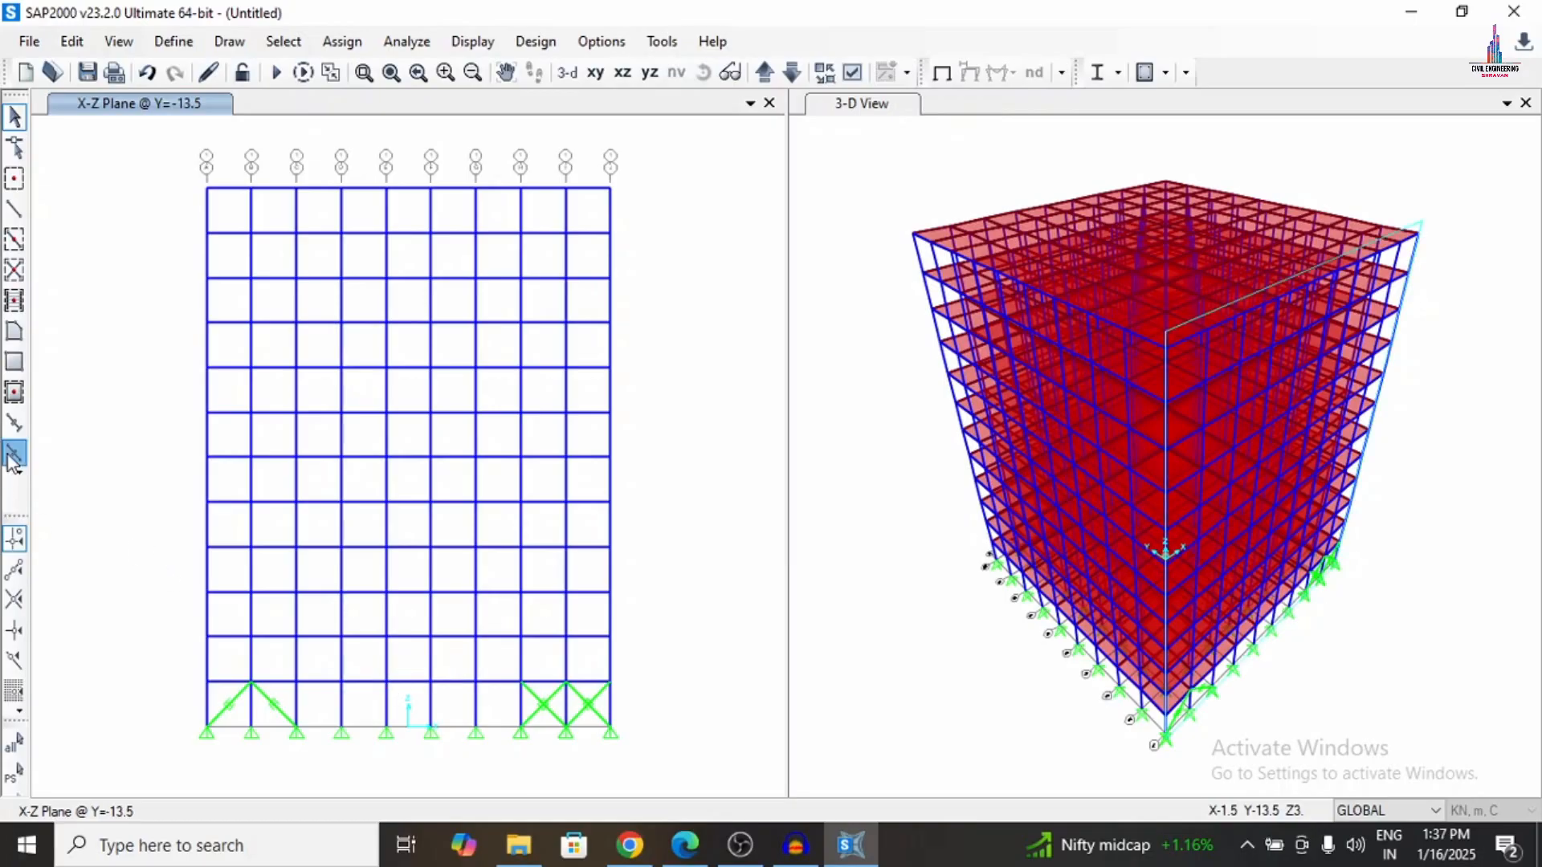
{"action": "left_click", "coordinate": [385, 682]}
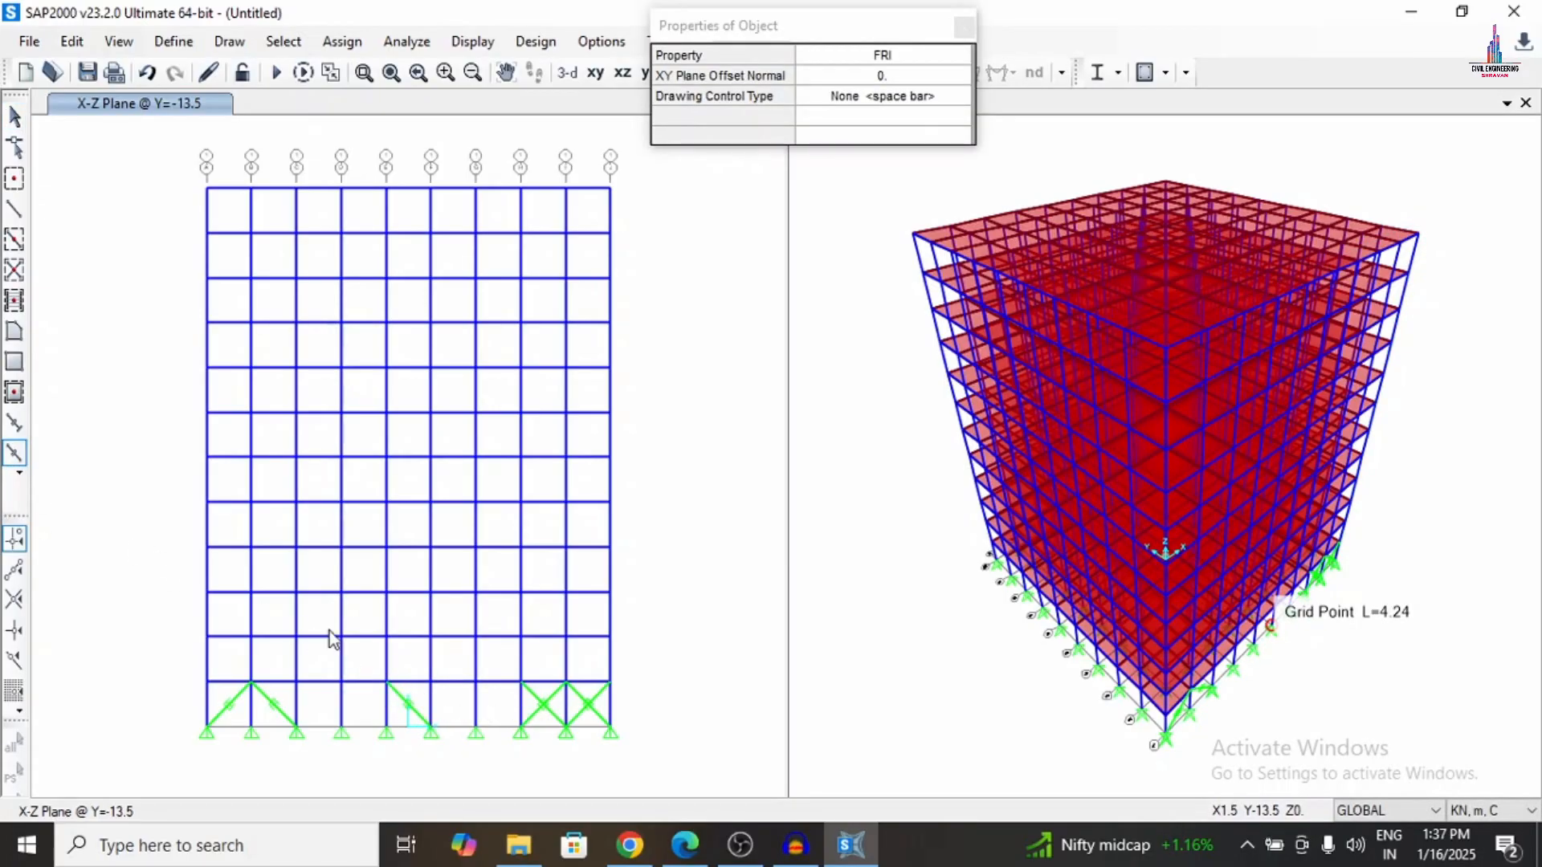
{"action": "key", "text": "Escape"}
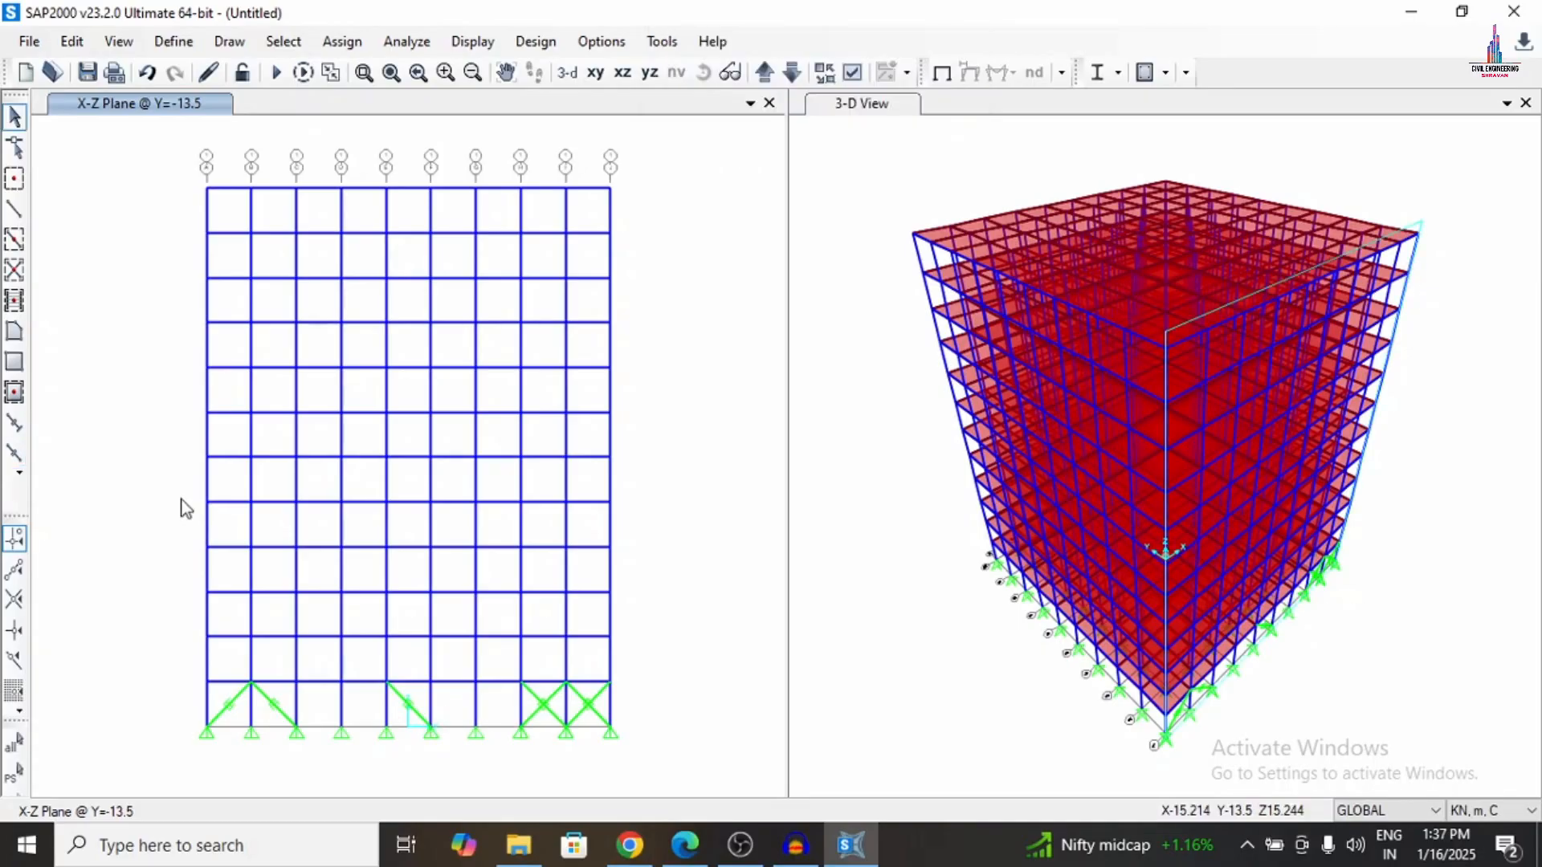
{"action": "left_click", "coordinate": [14, 453]}
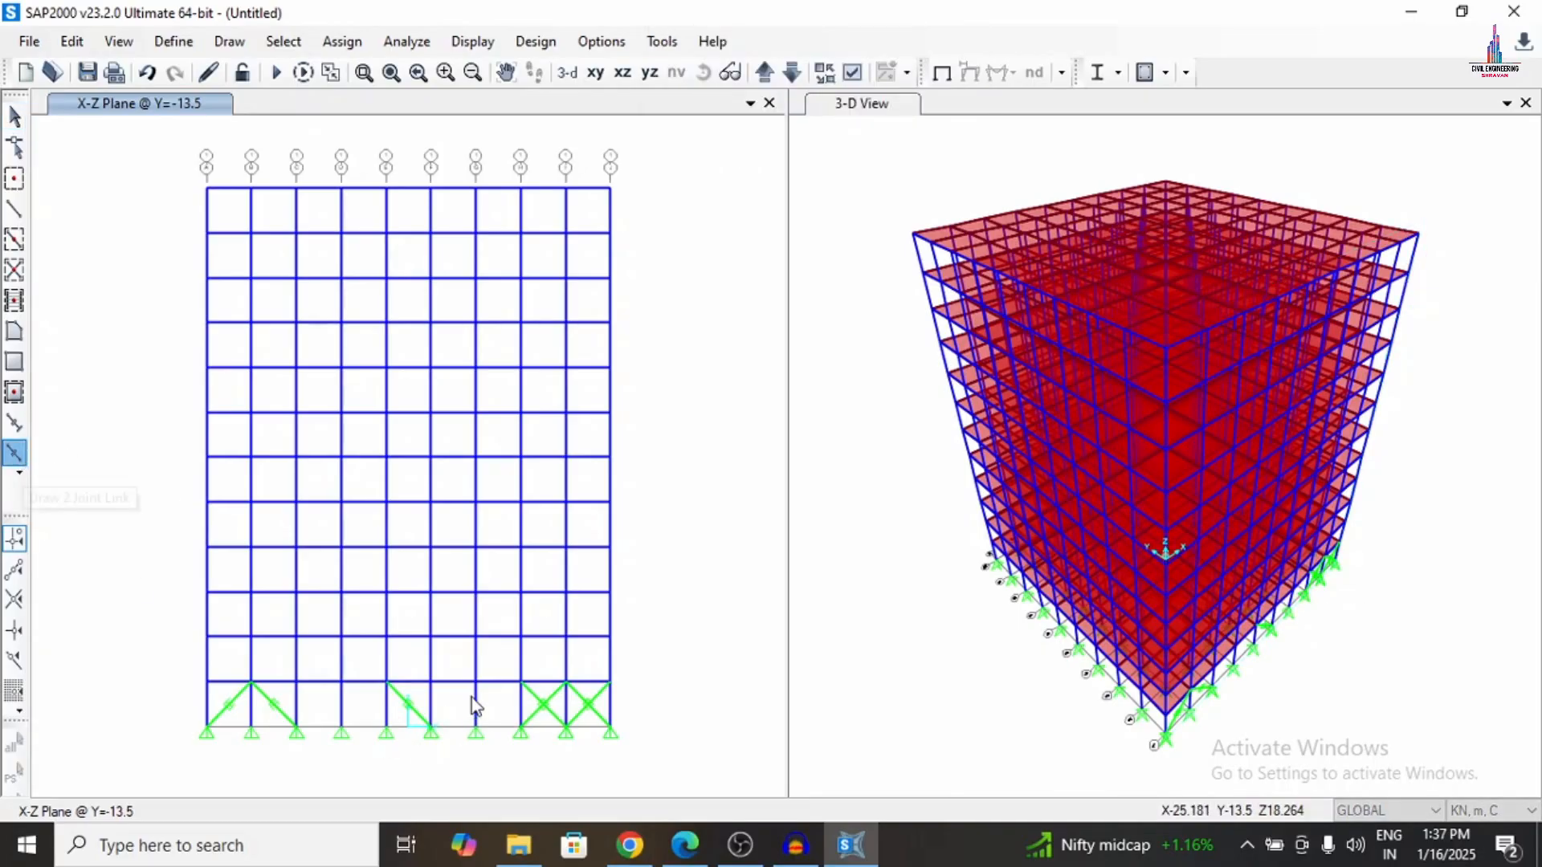
{"action": "left_click", "coordinate": [428, 684]}
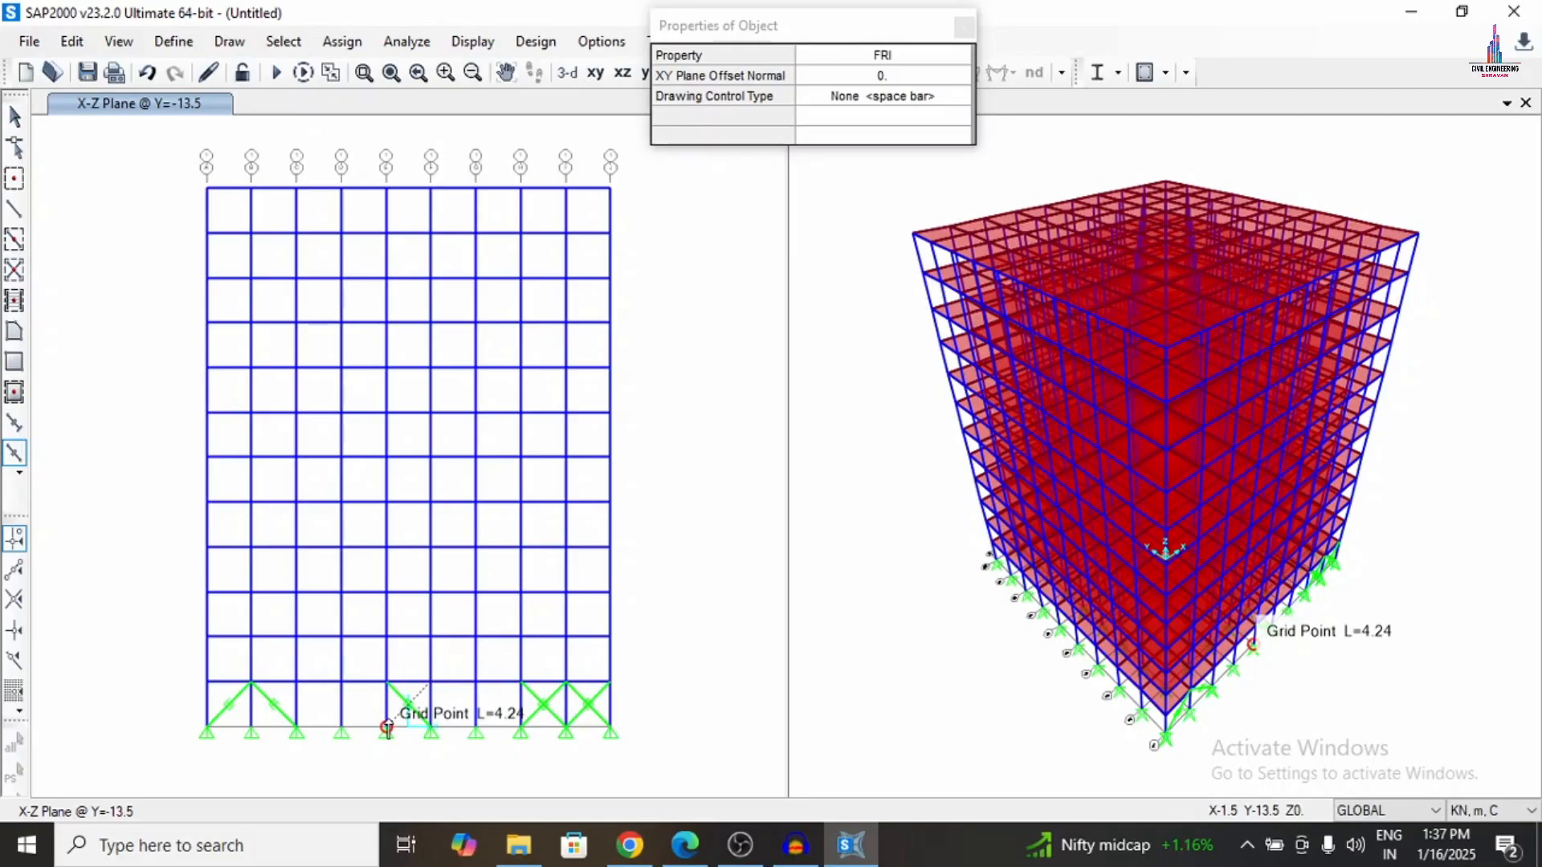
{"action": "left_click", "coordinate": [386, 728]}
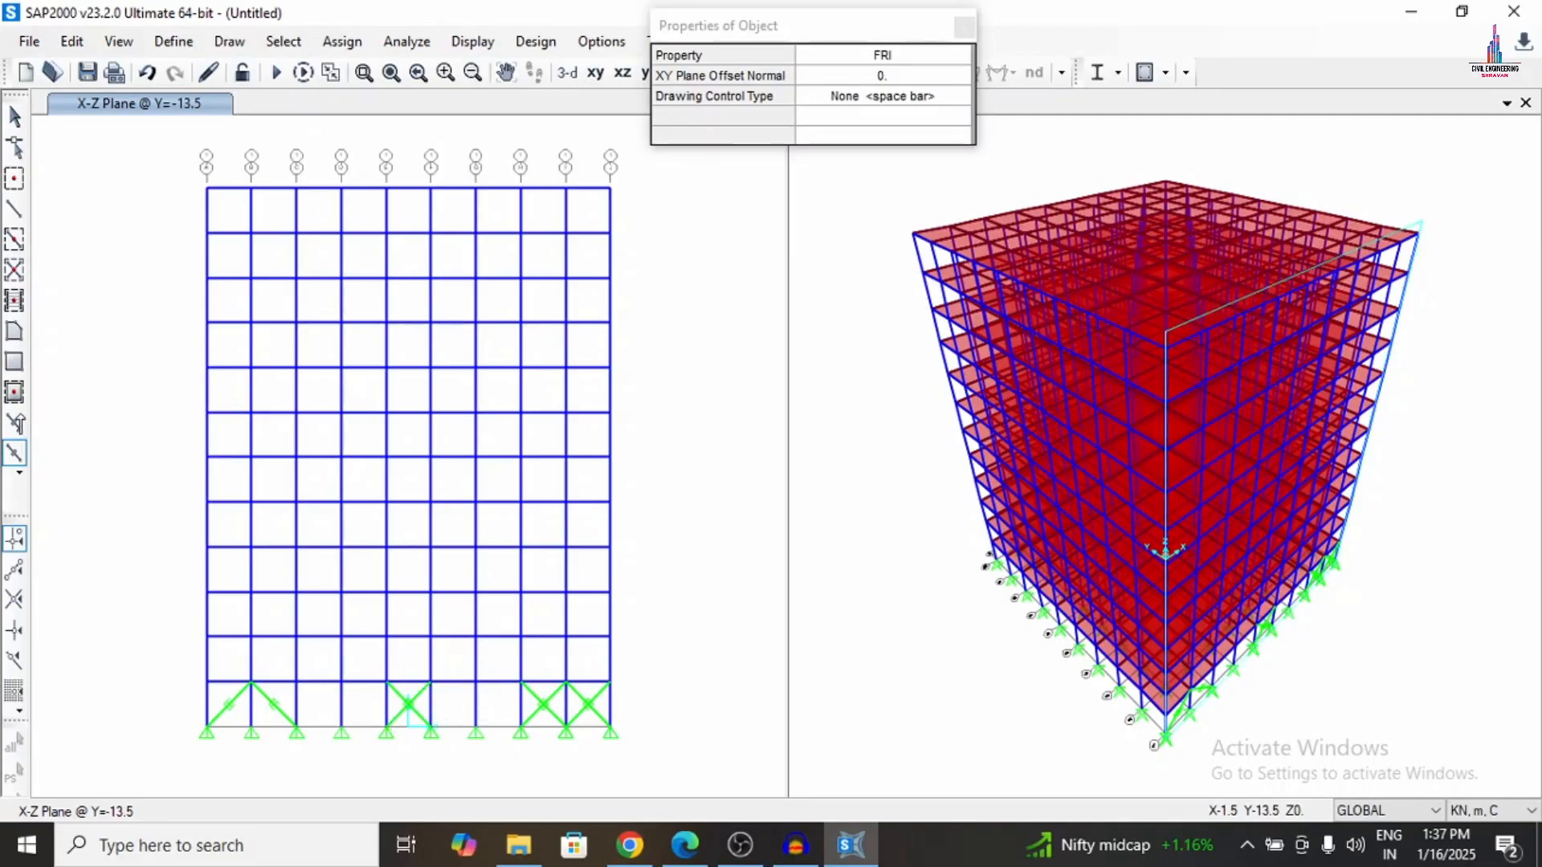
Draw the opposing FRI diagonals in the two leftmost ground-storey bays to complete their X-shaped damper bracing.
{"action": "left_click", "coordinate": [15, 454]}
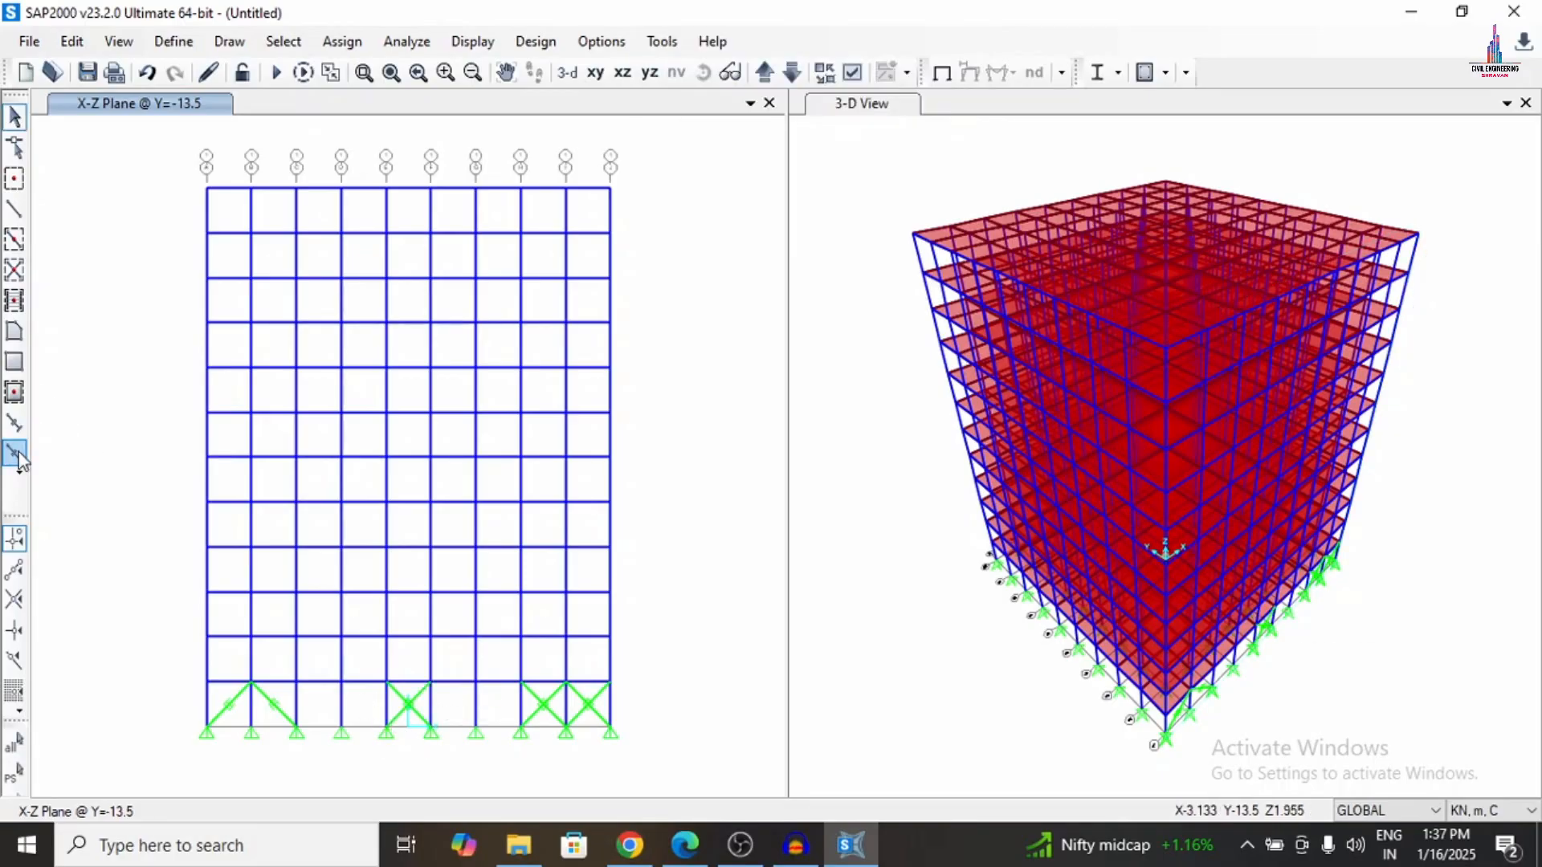
{"action": "left_click", "coordinate": [296, 683]}
{"action": "left_click", "coordinate": [252, 727]}
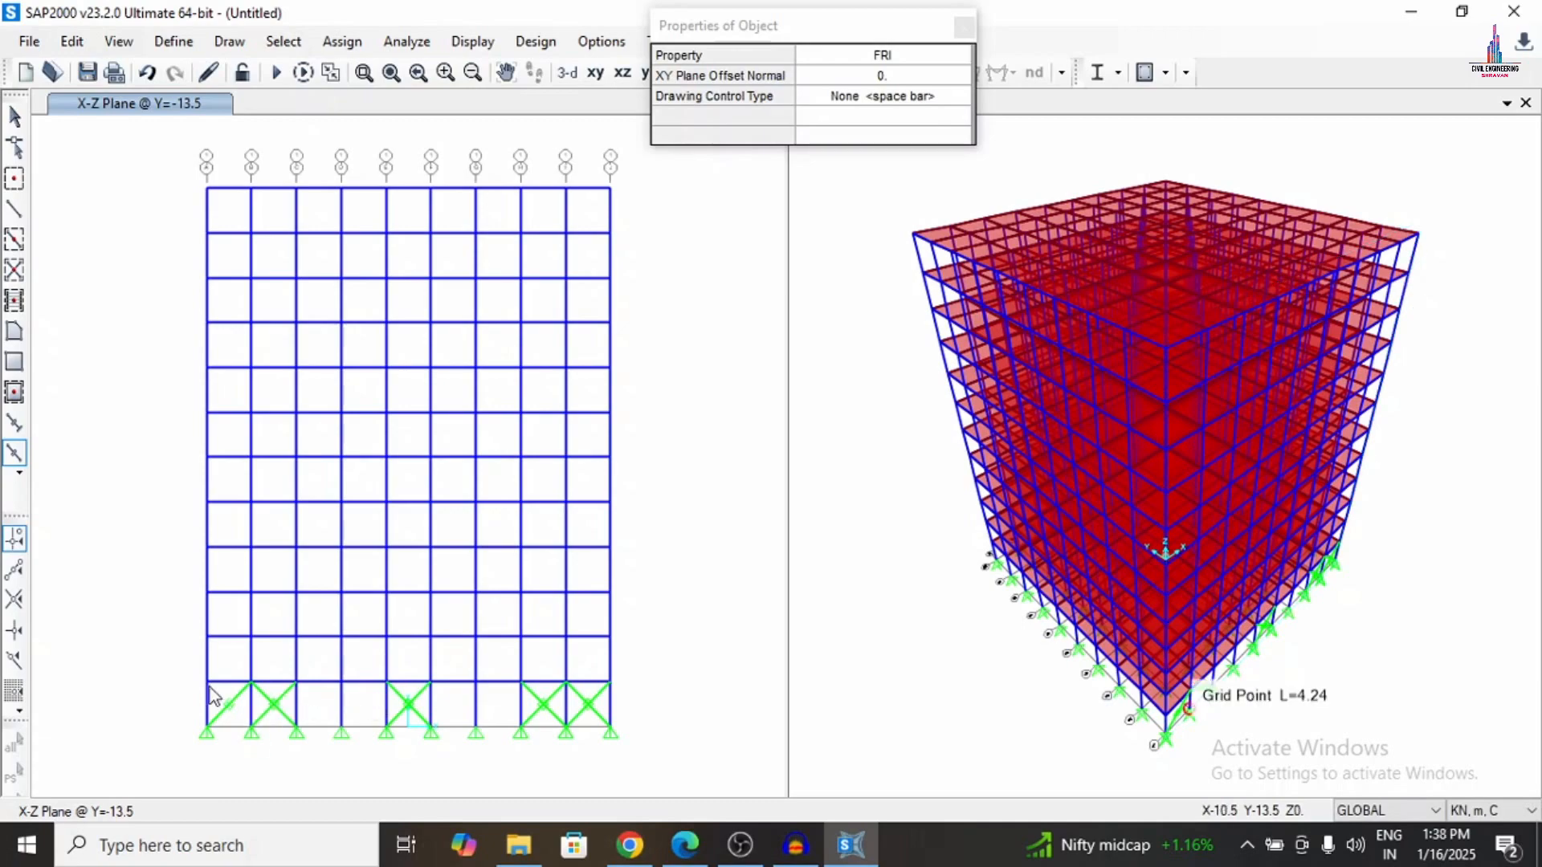
{"action": "left_click", "coordinate": [207, 682]}
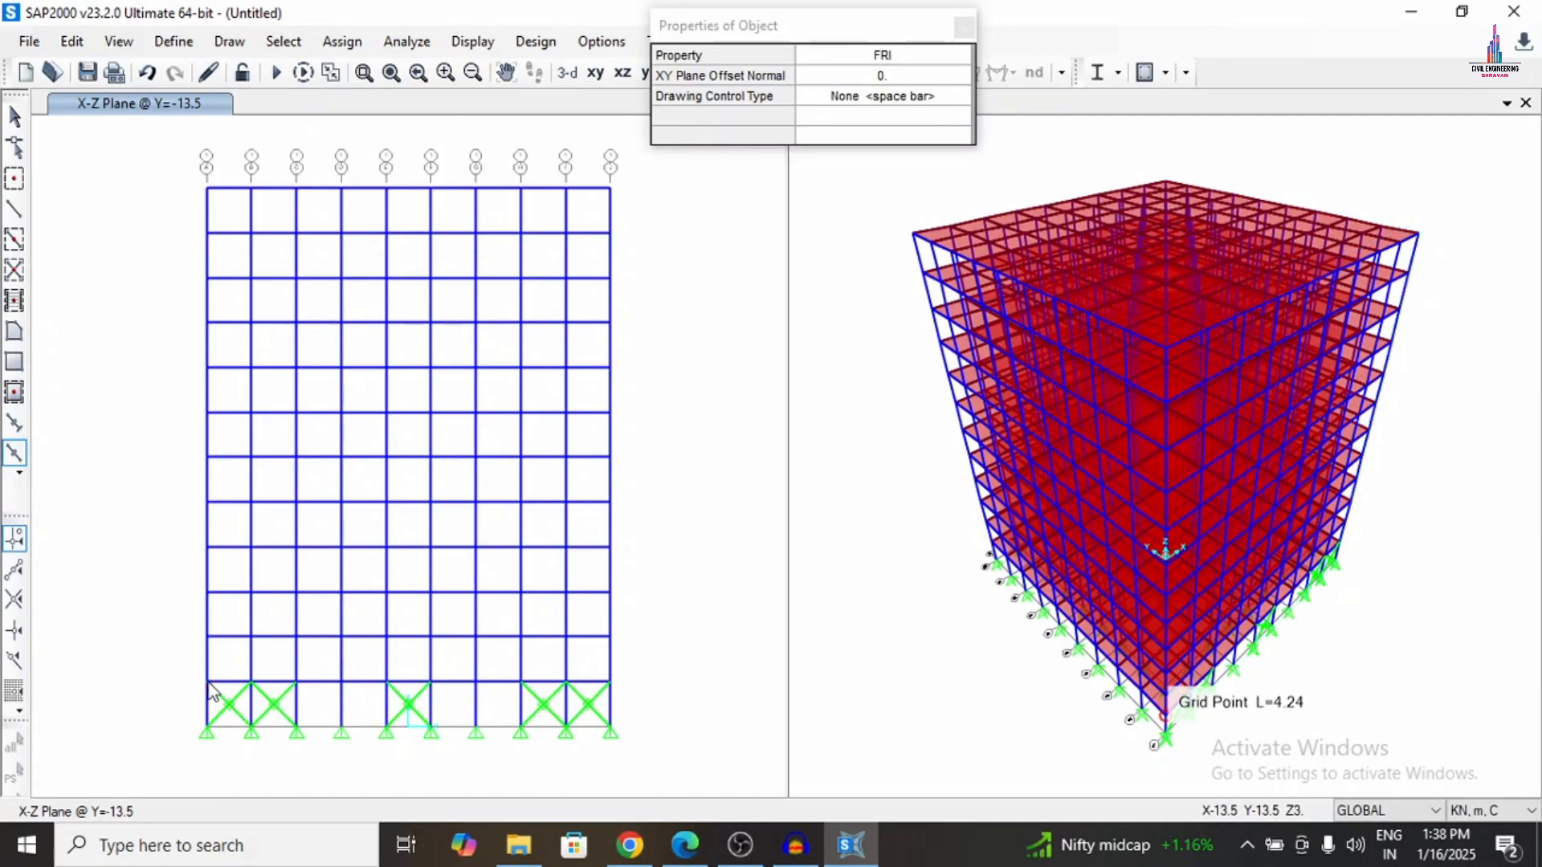
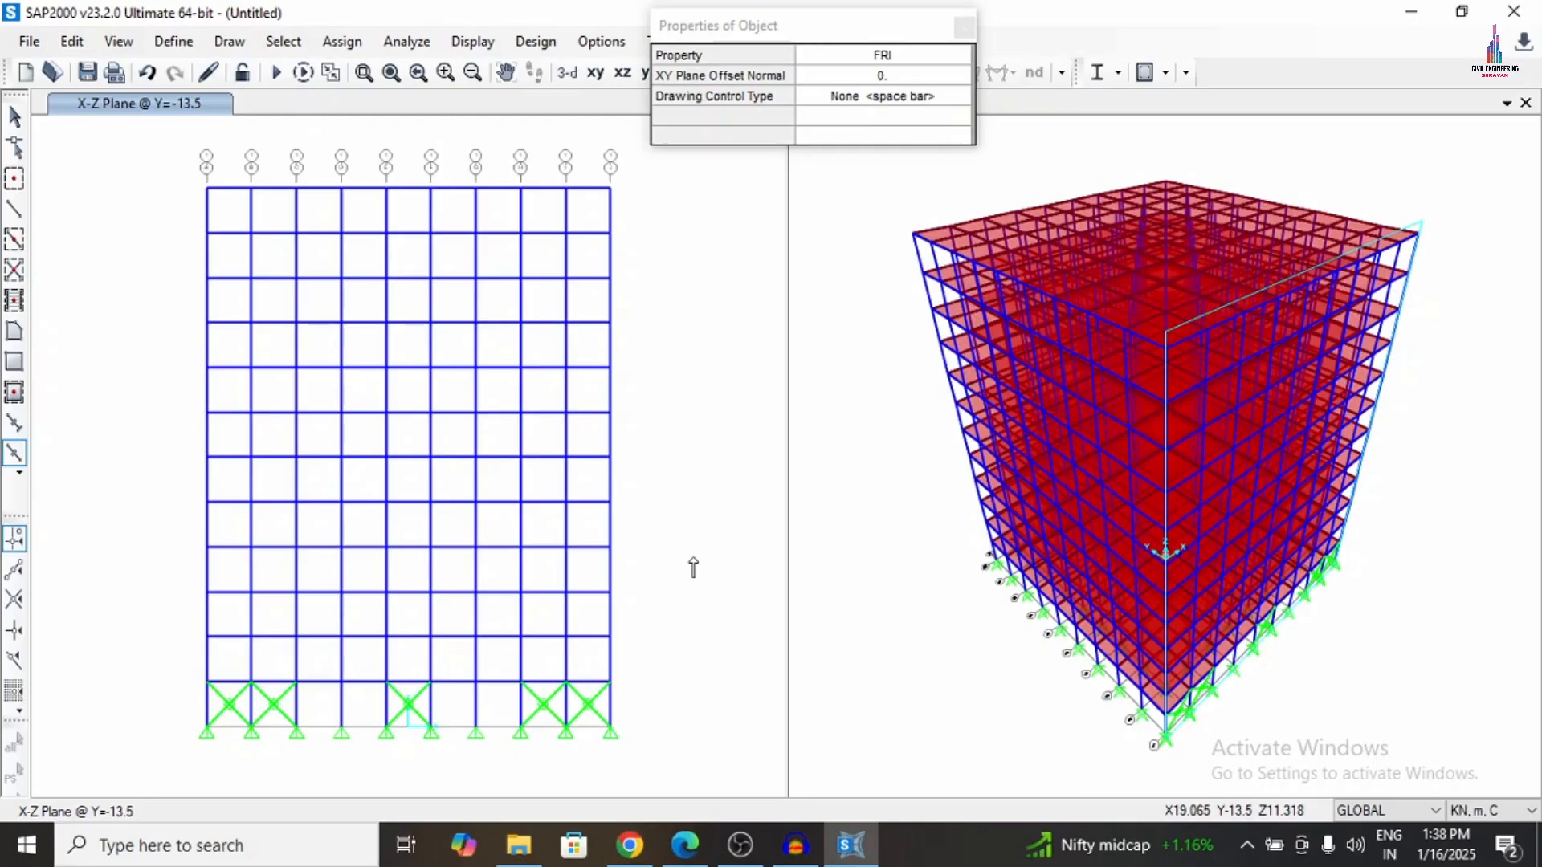
Set the 2D view to the X-Z plane at Y = 13.5 m.
{"action": "left_click", "coordinate": [79, 43]}
{"action": "left_click", "coordinate": [118, 41]}
{"action": "left_click", "coordinate": [175, 91]}
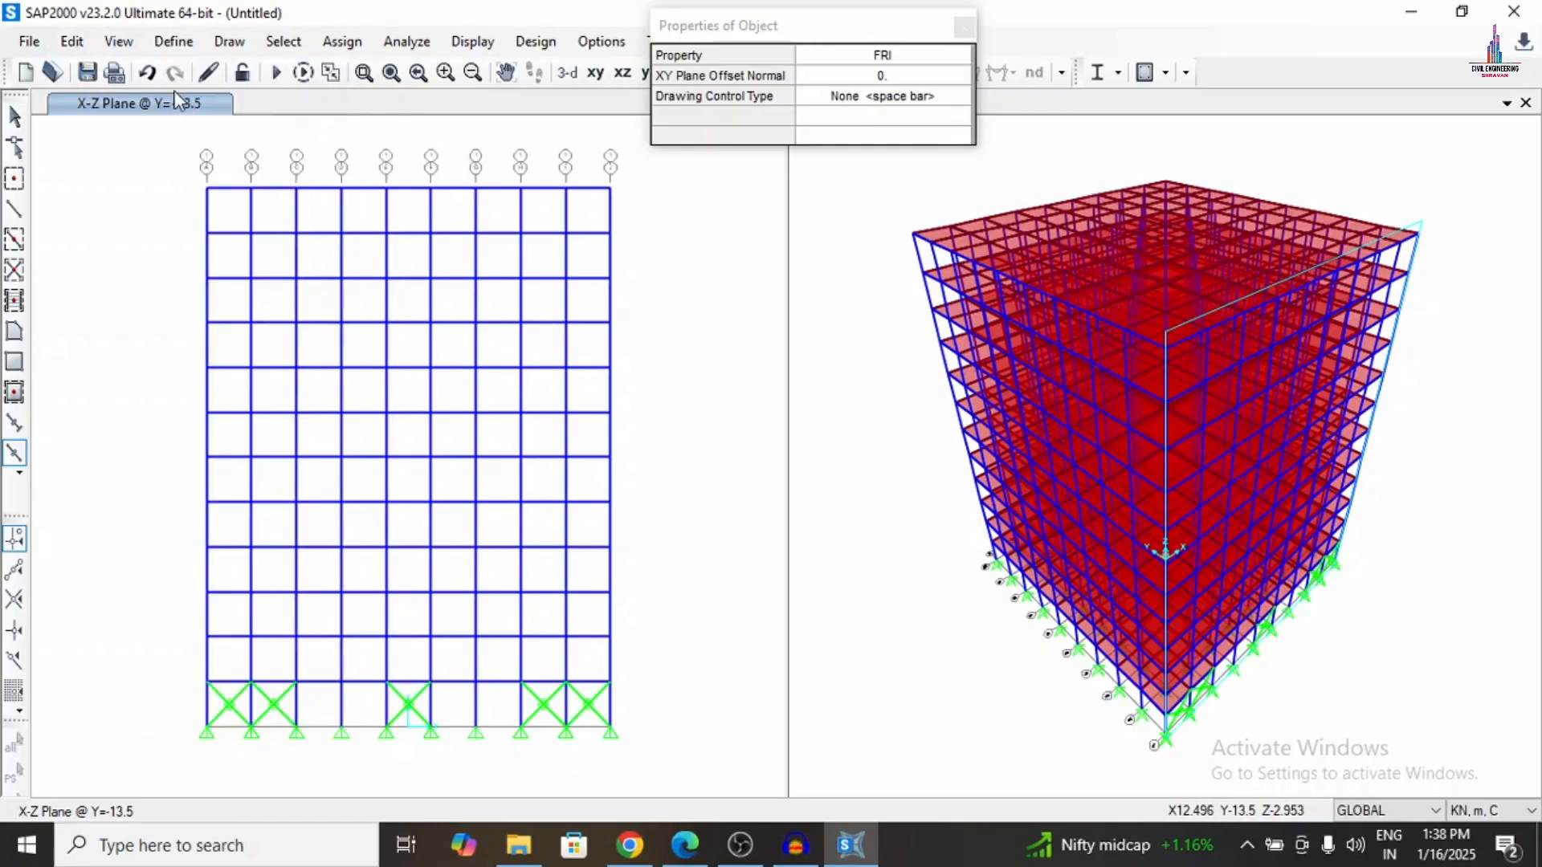
{"action": "left_click", "coordinate": [119, 41]}
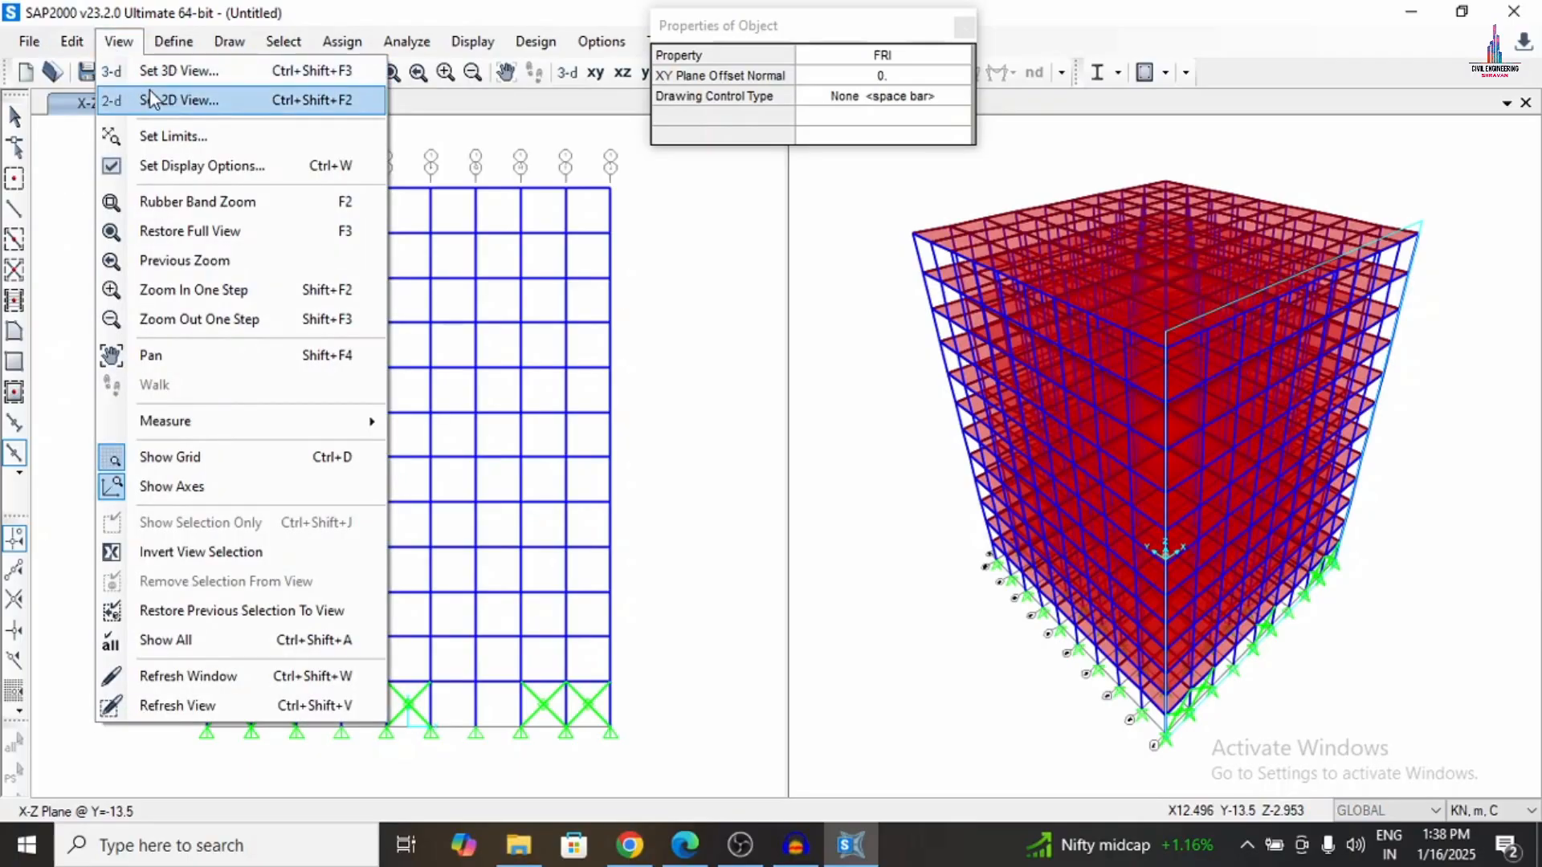
{"action": "left_click", "coordinate": [179, 100]}
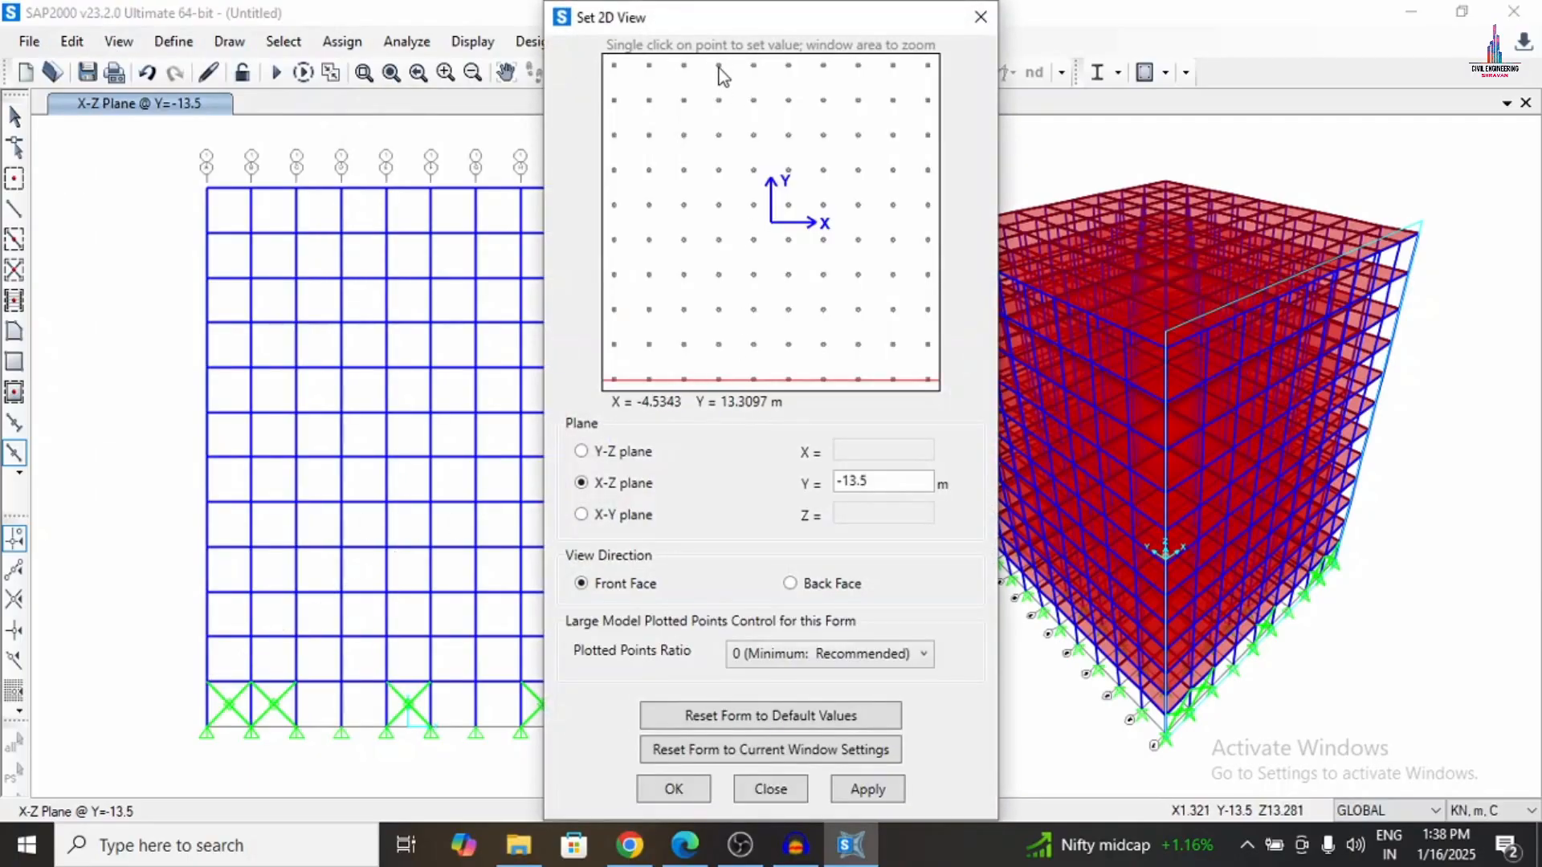
{"action": "left_click", "coordinate": [719, 68]}
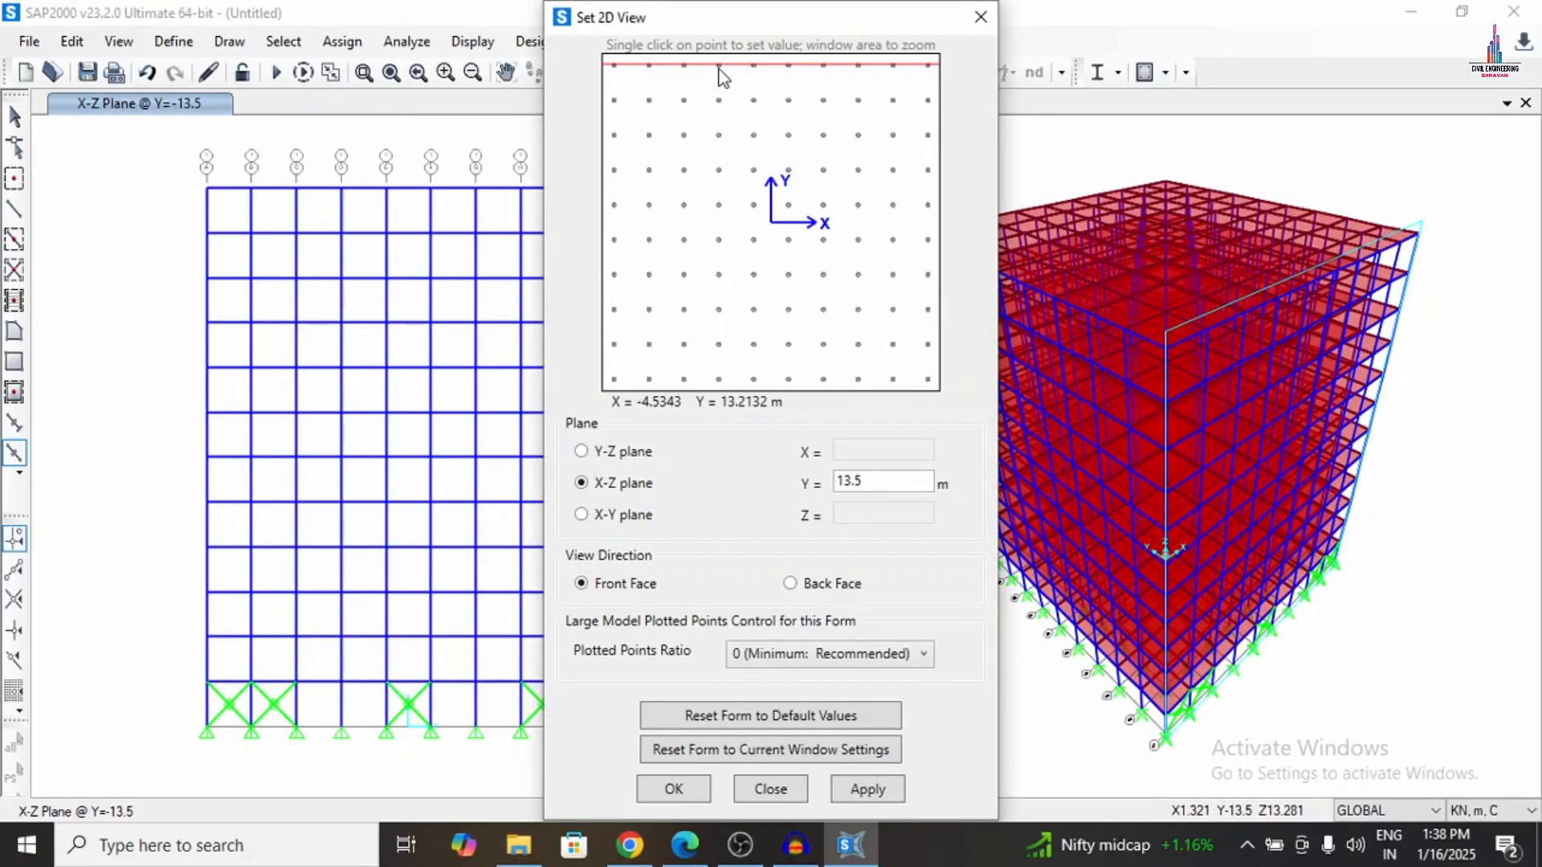
{"action": "left_click", "coordinate": [864, 791]}
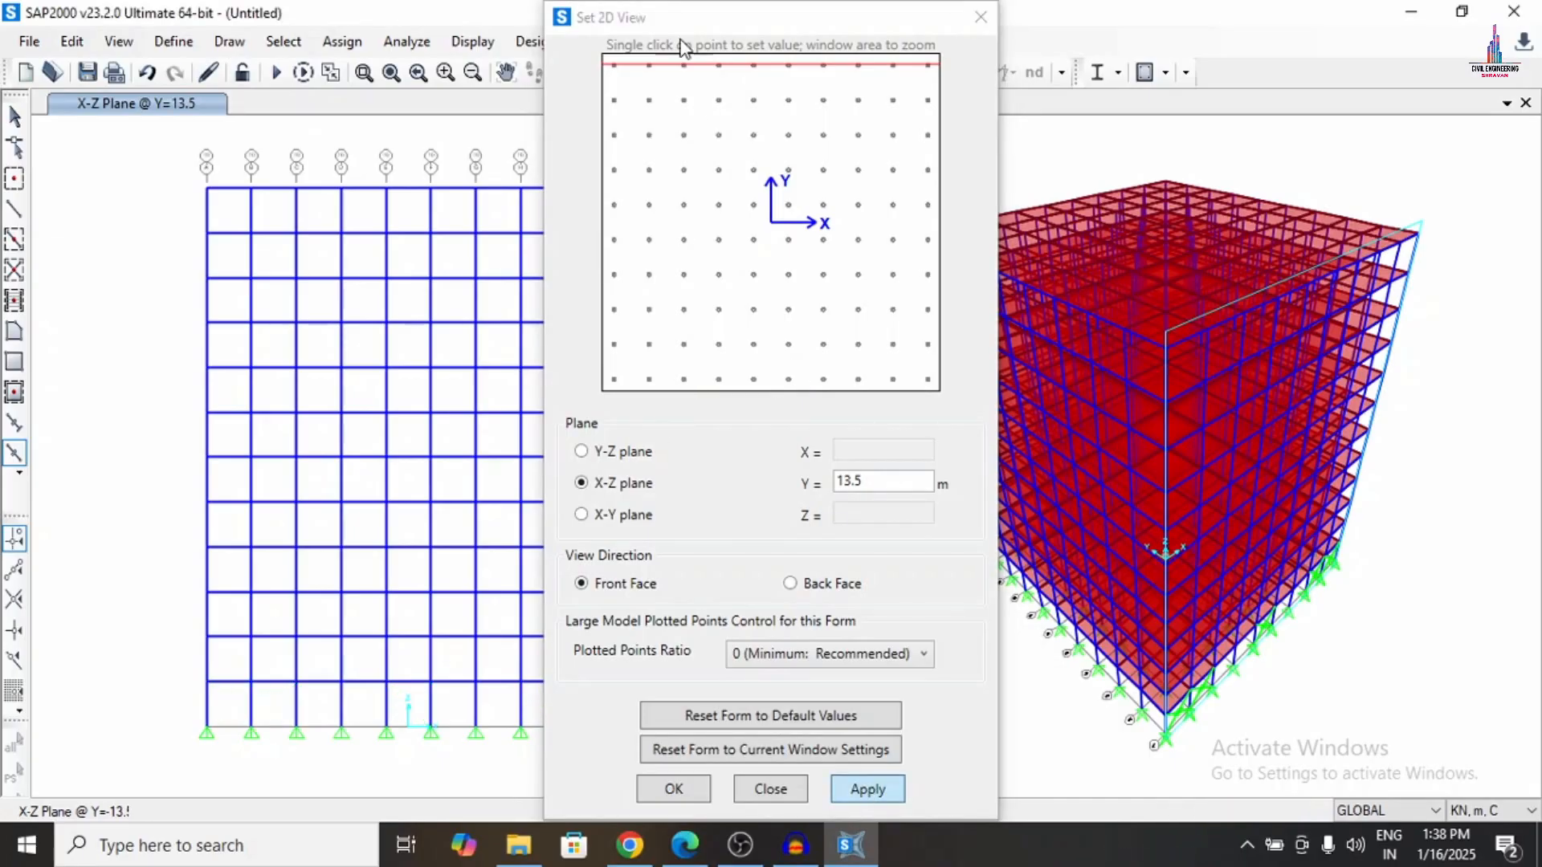
{"action": "left_click_drag", "start_coordinate": [691, 16], "coordinate": [1266, 26]}
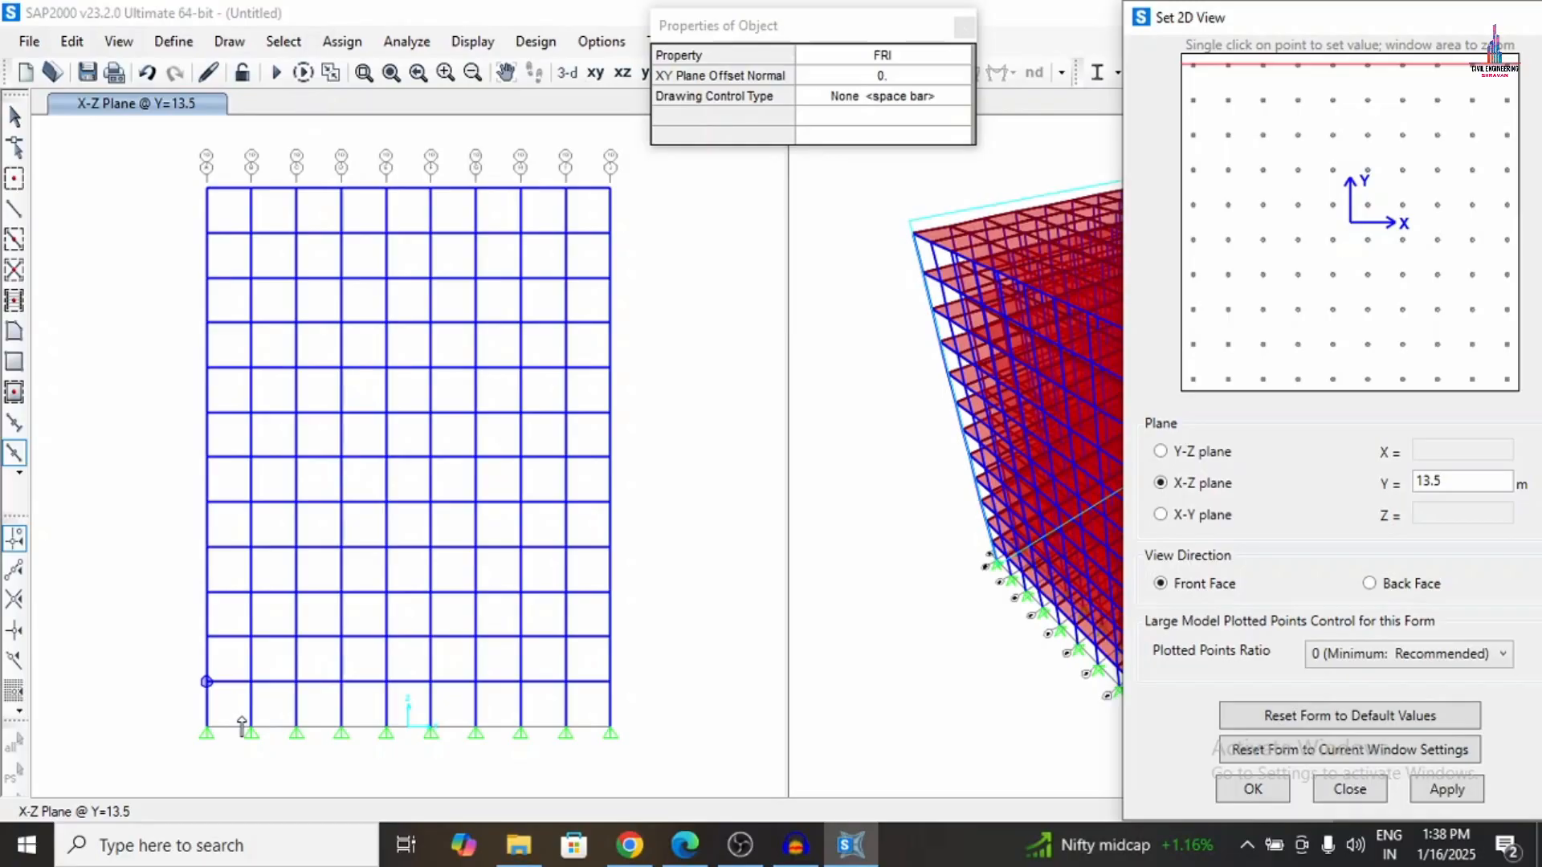
{"action": "key", "text": "Escape"}
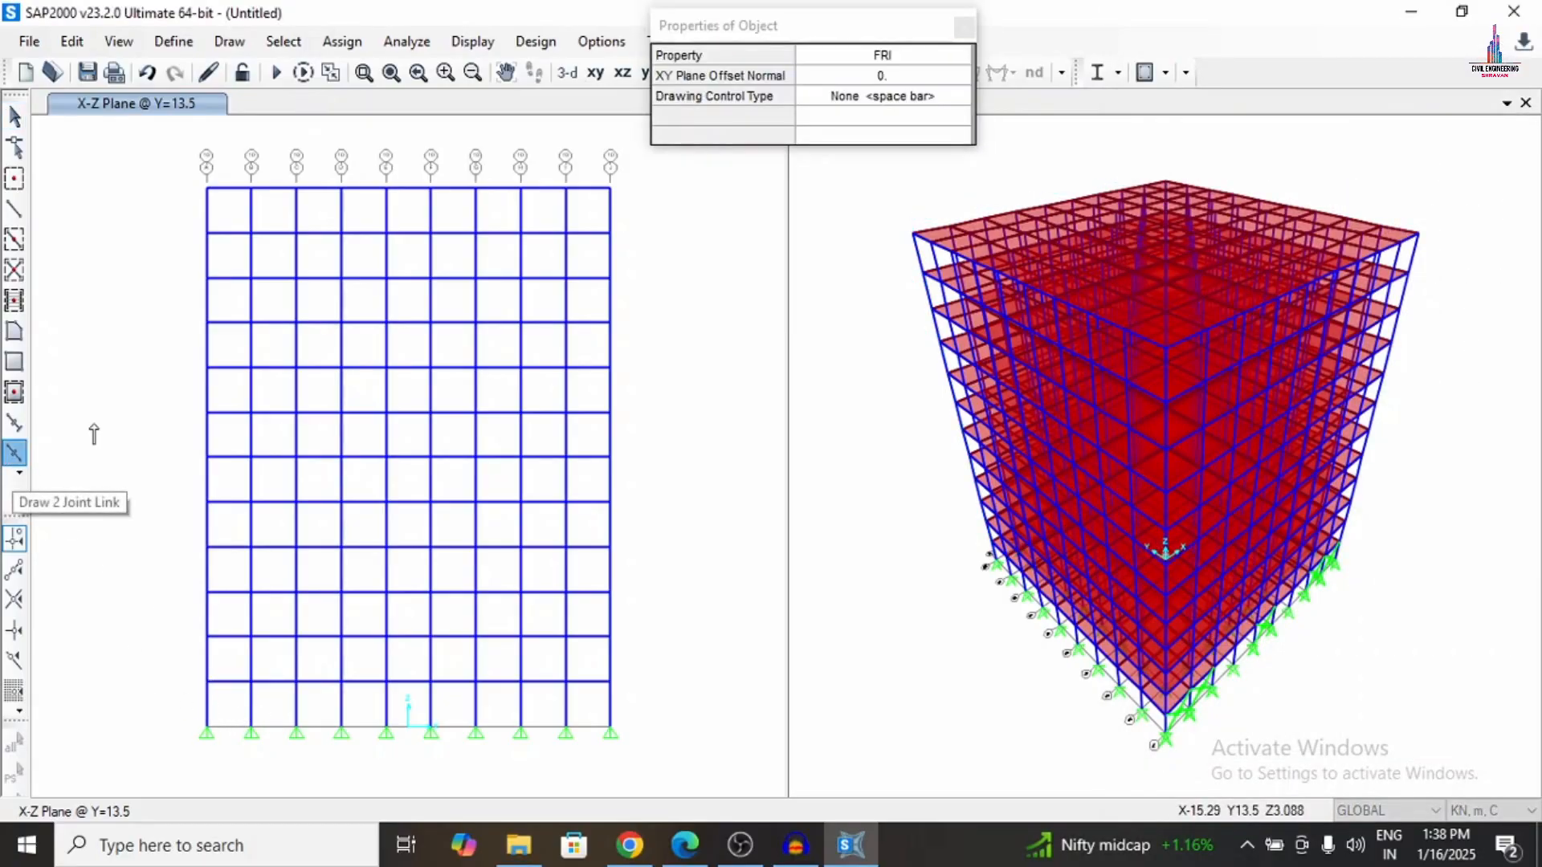
Draw FRI two-joint links as an inverted V across the two outermost bottom-storey bays at each end of the elevation.
{"action": "left_click", "coordinate": [207, 727]}
{"action": "left_click", "coordinate": [249, 682]}
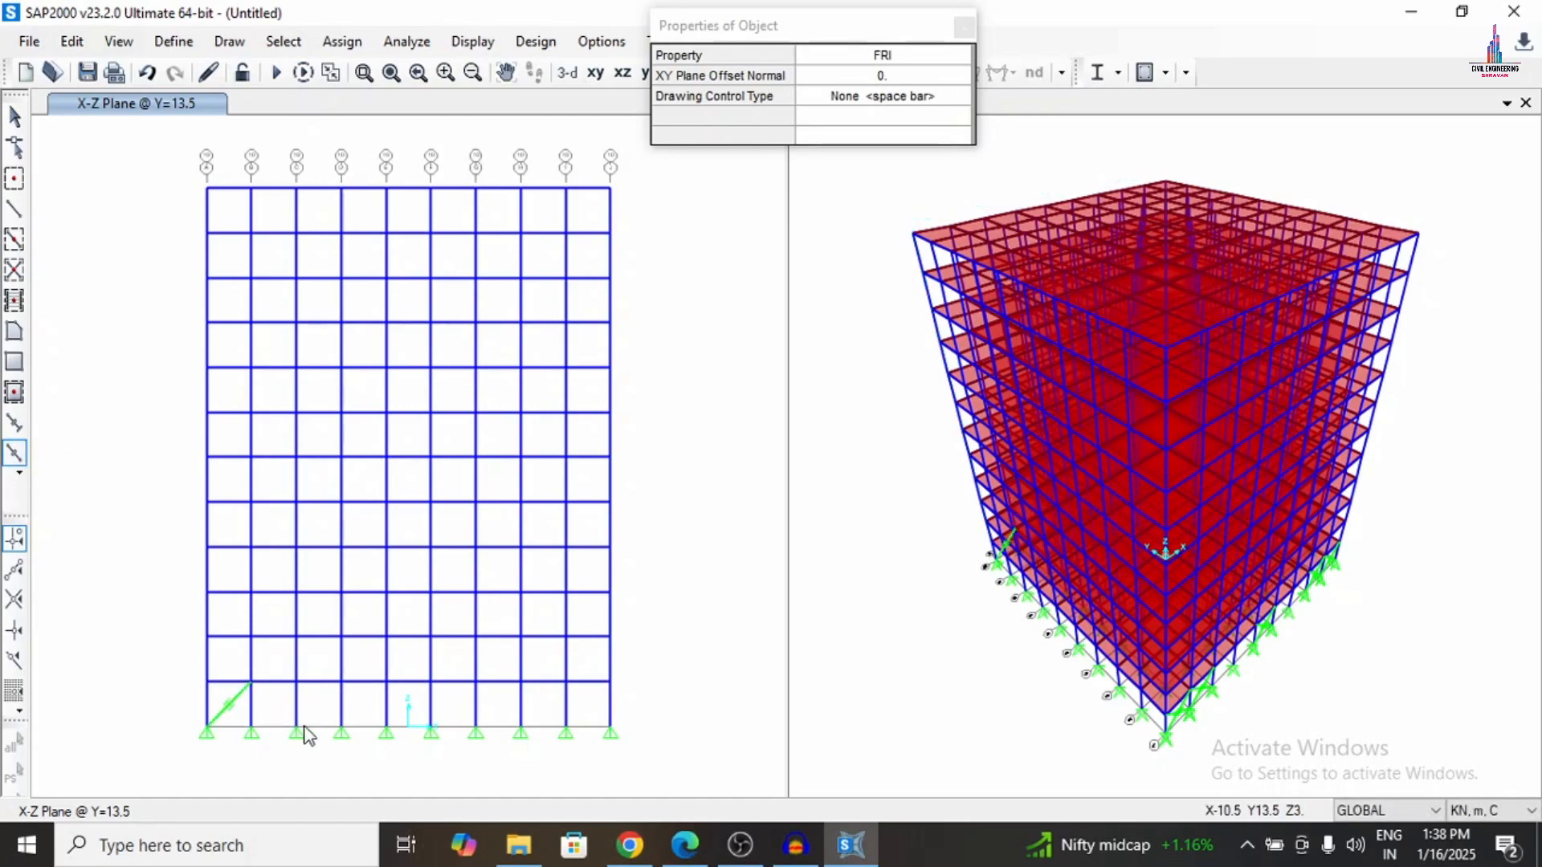
{"action": "left_click", "coordinate": [297, 729]}
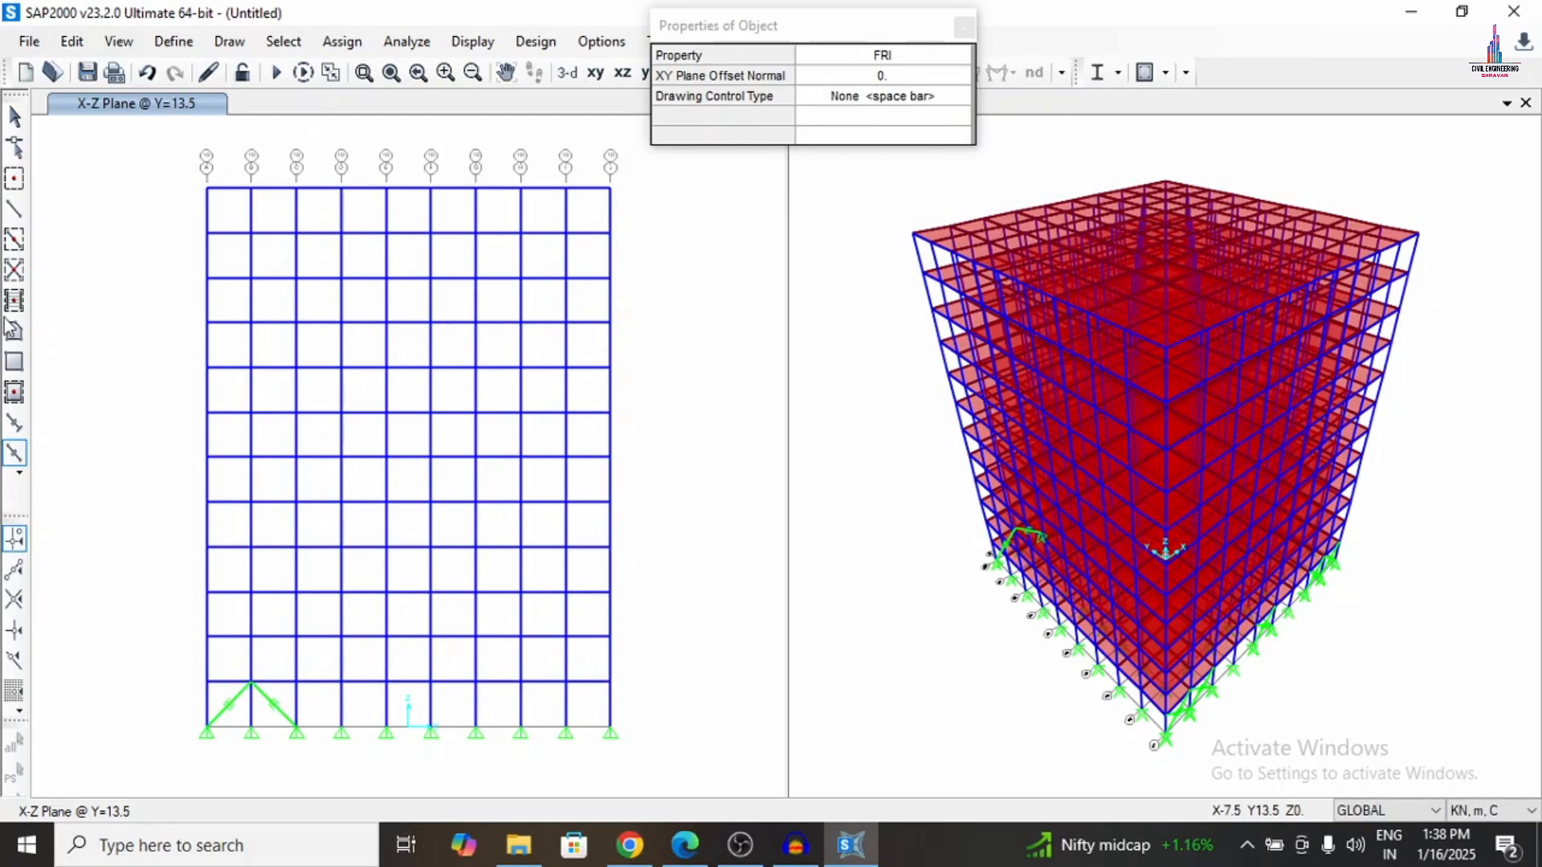
{"action": "left_click", "coordinate": [15, 452]}
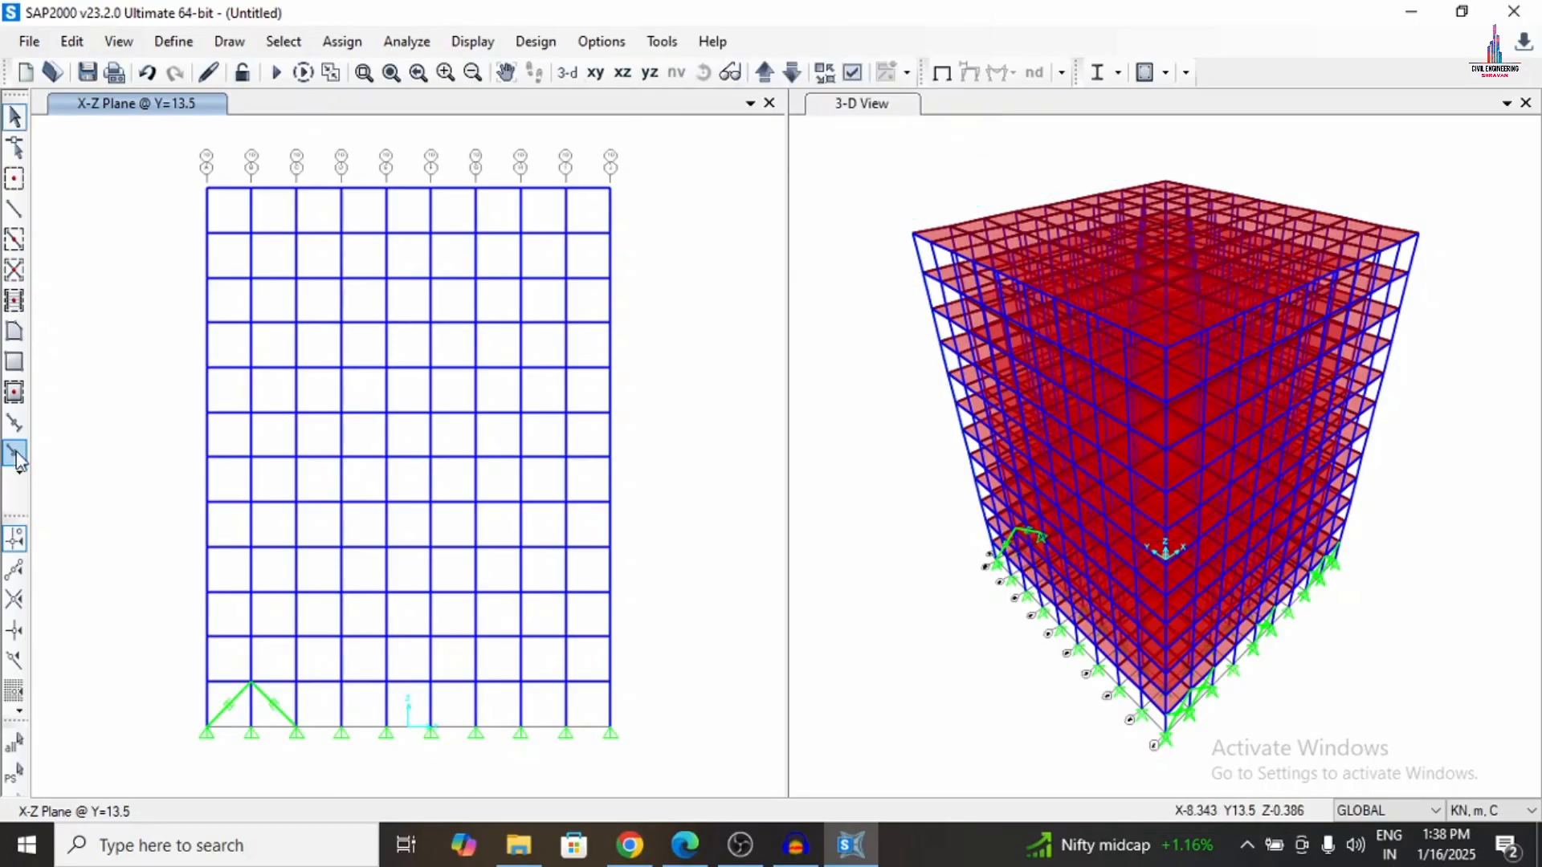
{"action": "left_click", "coordinate": [610, 729]}
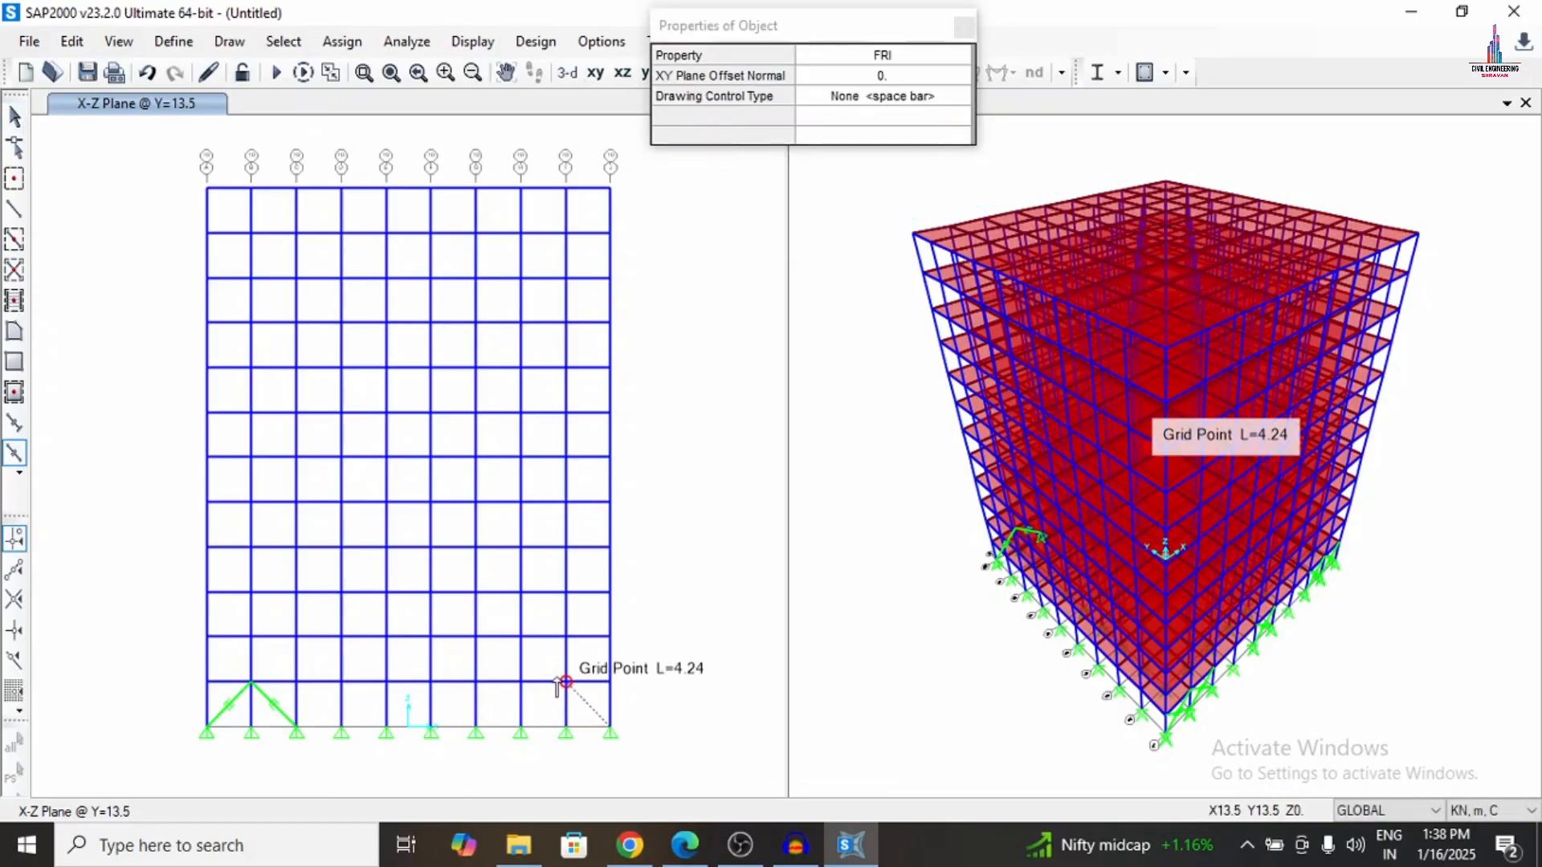
{"action": "left_click", "coordinate": [566, 683]}
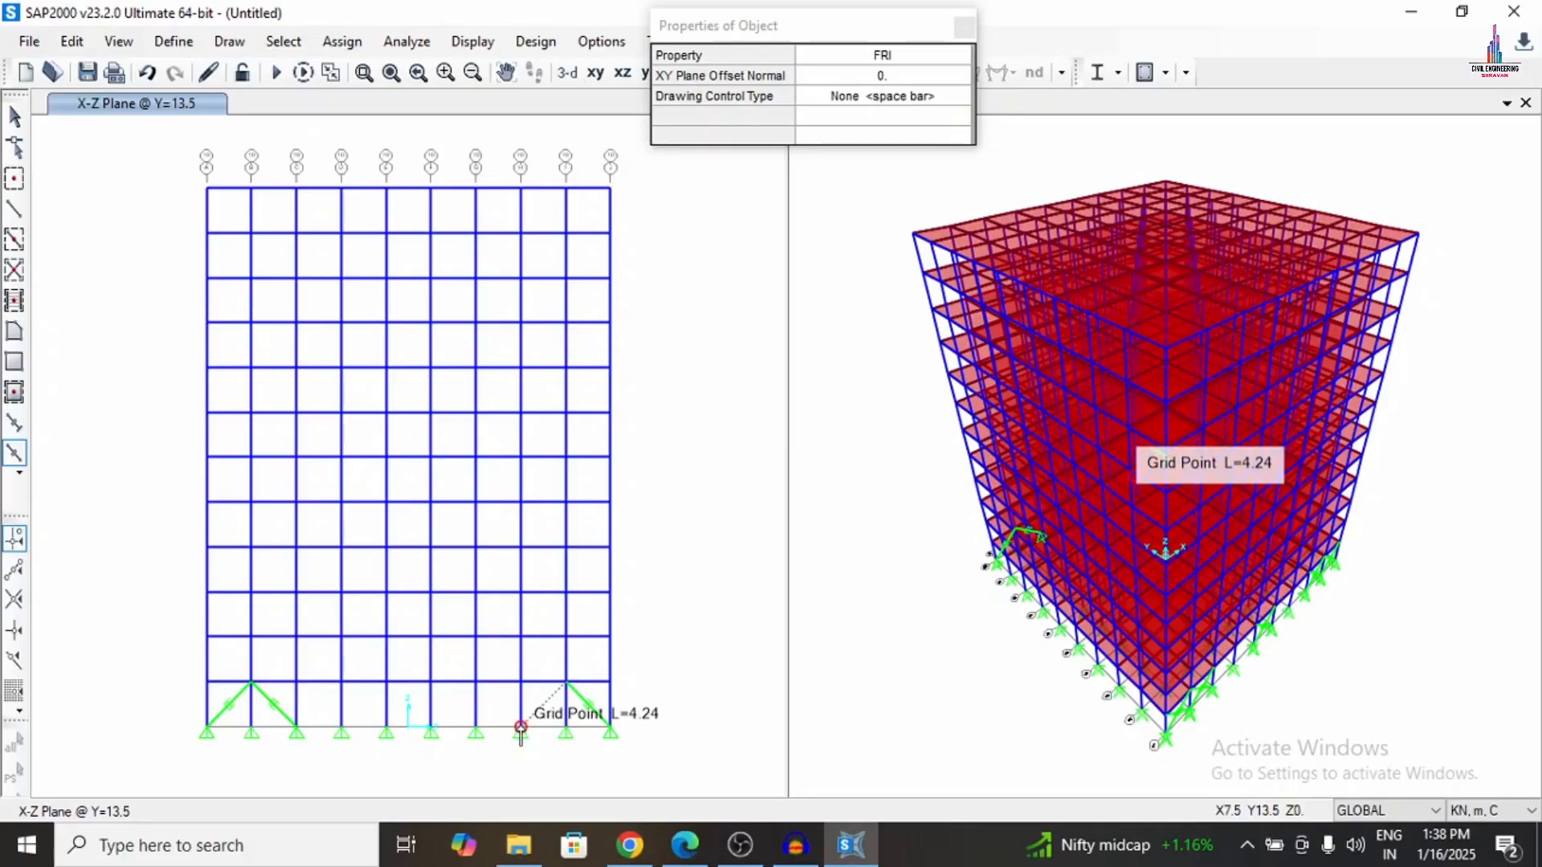
{"action": "left_click", "coordinate": [522, 729]}
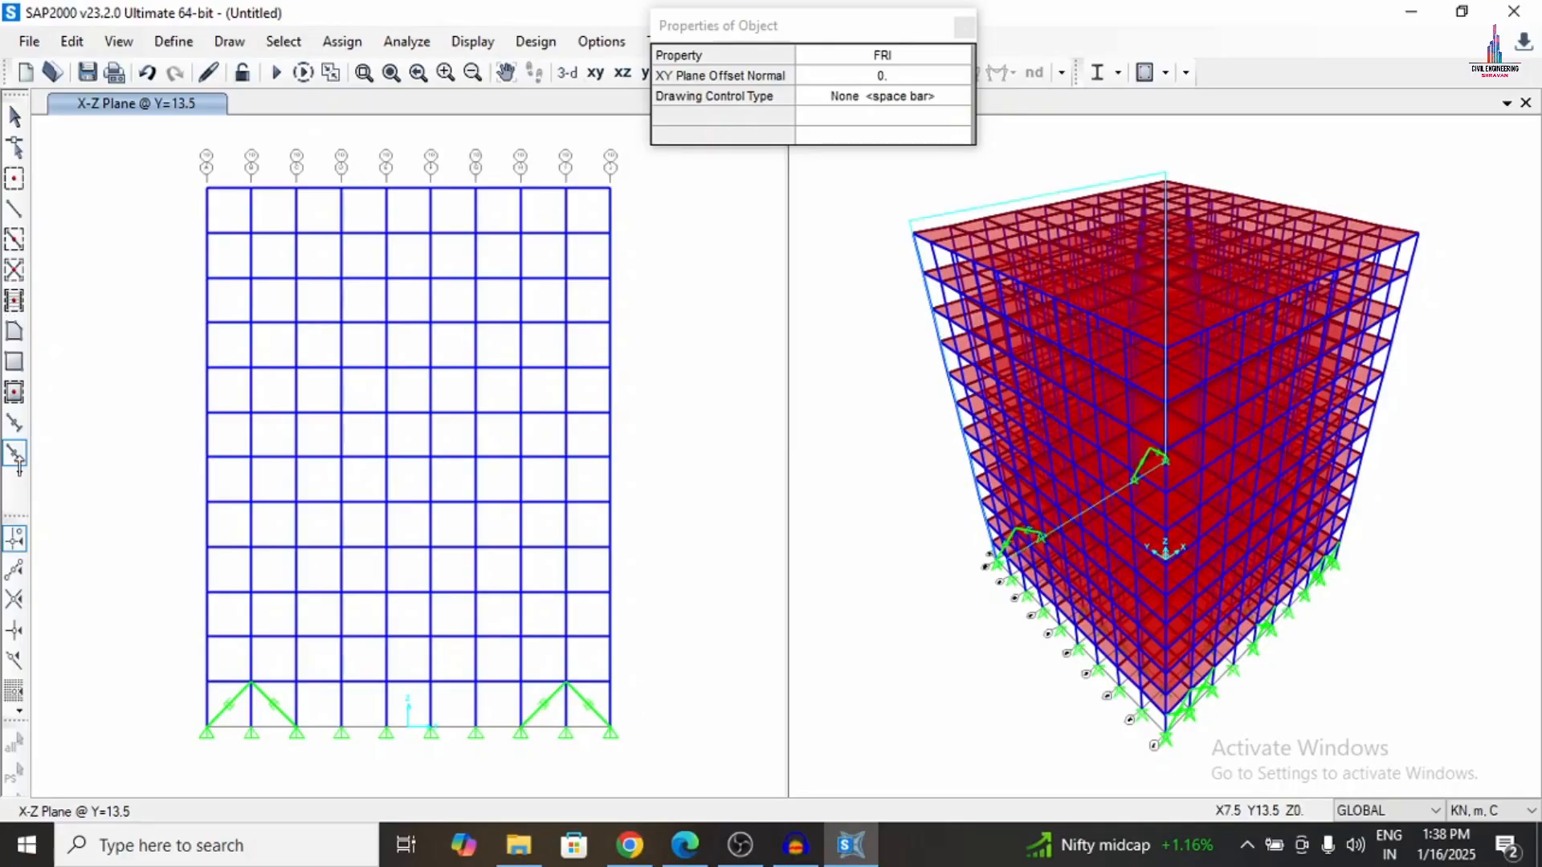
Draw two crossing FRI two-joint links in the middle bottom-storey bay, between X = -1.5 and X = 1.5.
{"action": "left_click", "coordinate": [15, 455]}
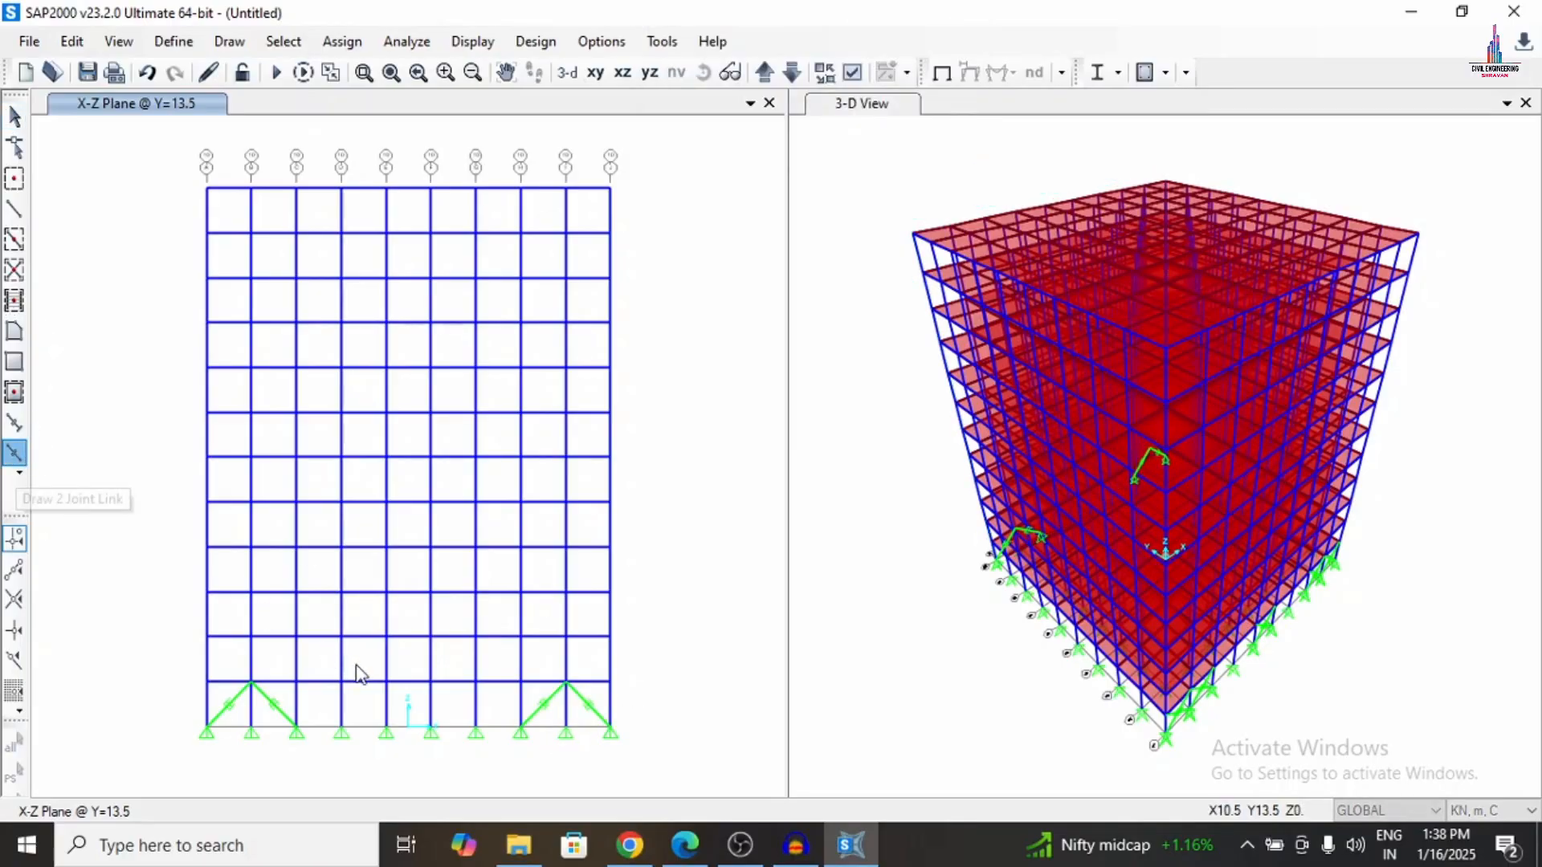
{"action": "left_click", "coordinate": [386, 683]}
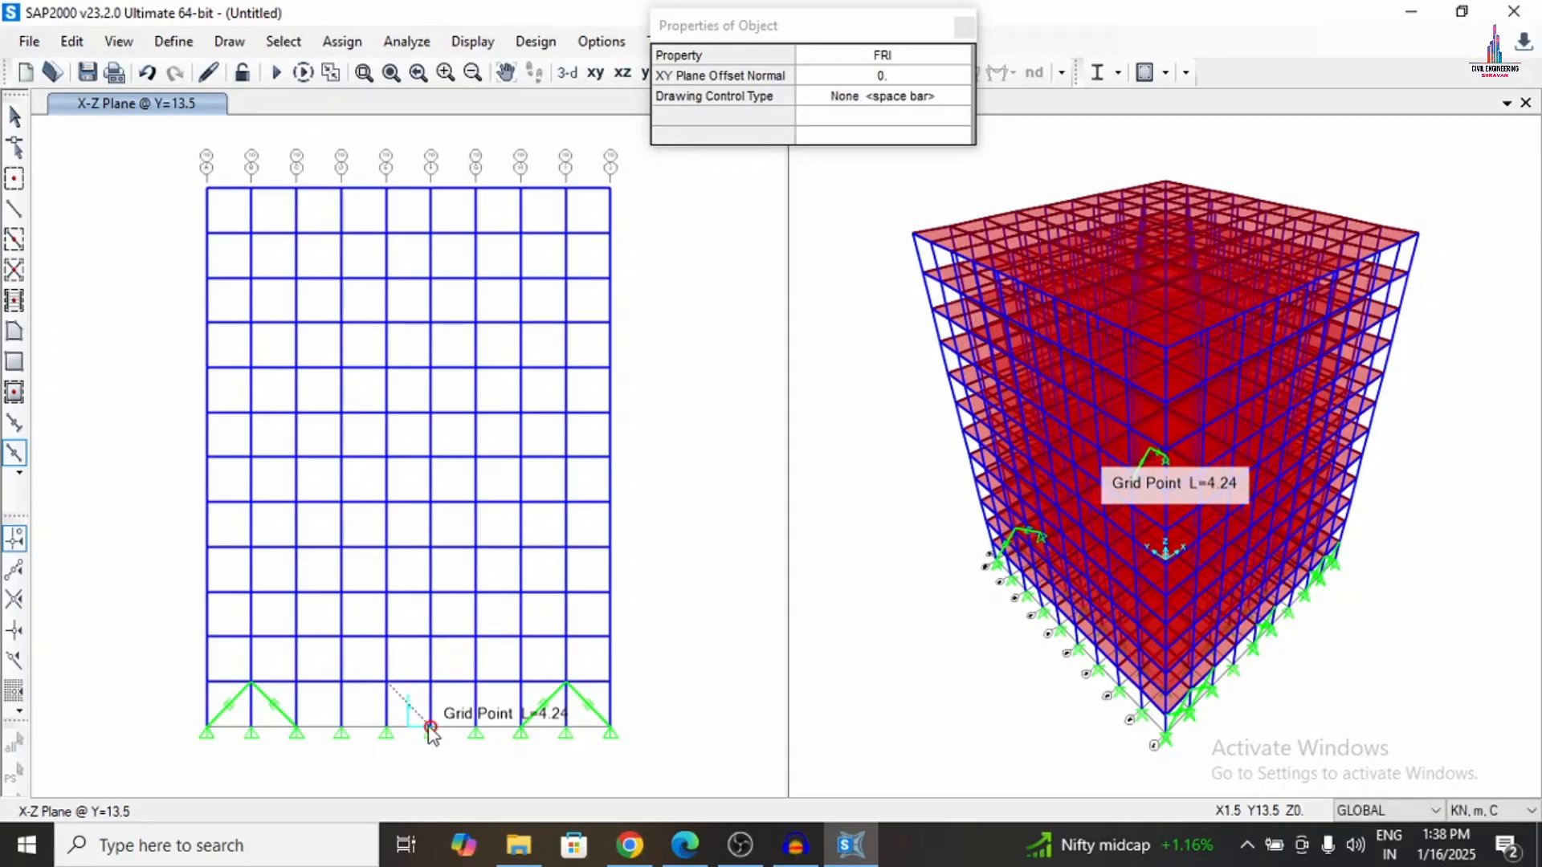
{"action": "left_click", "coordinate": [430, 726]}
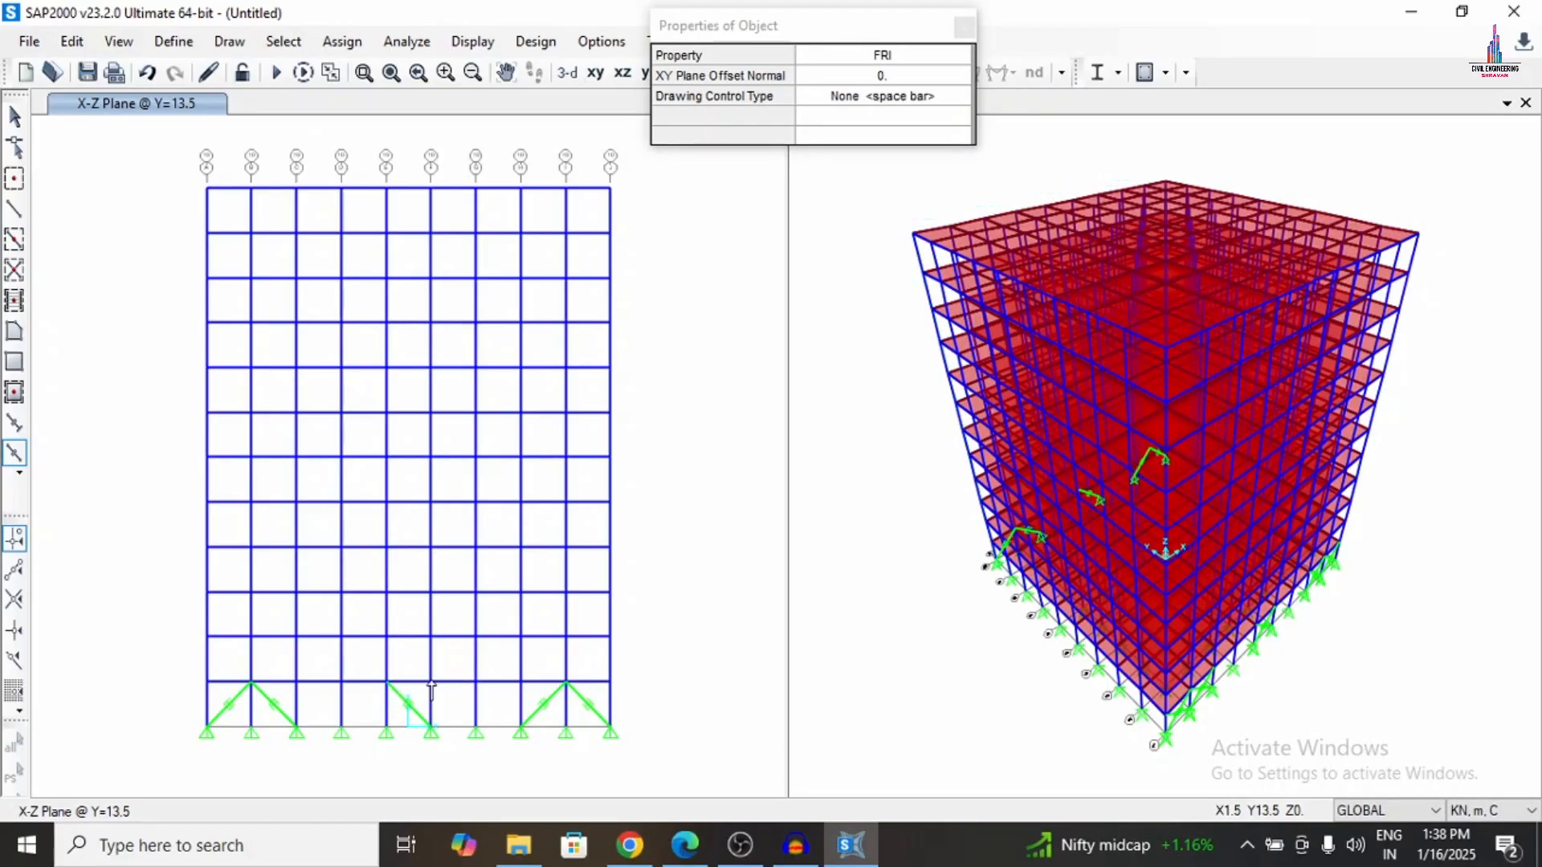
{"action": "key", "text": "Escape"}
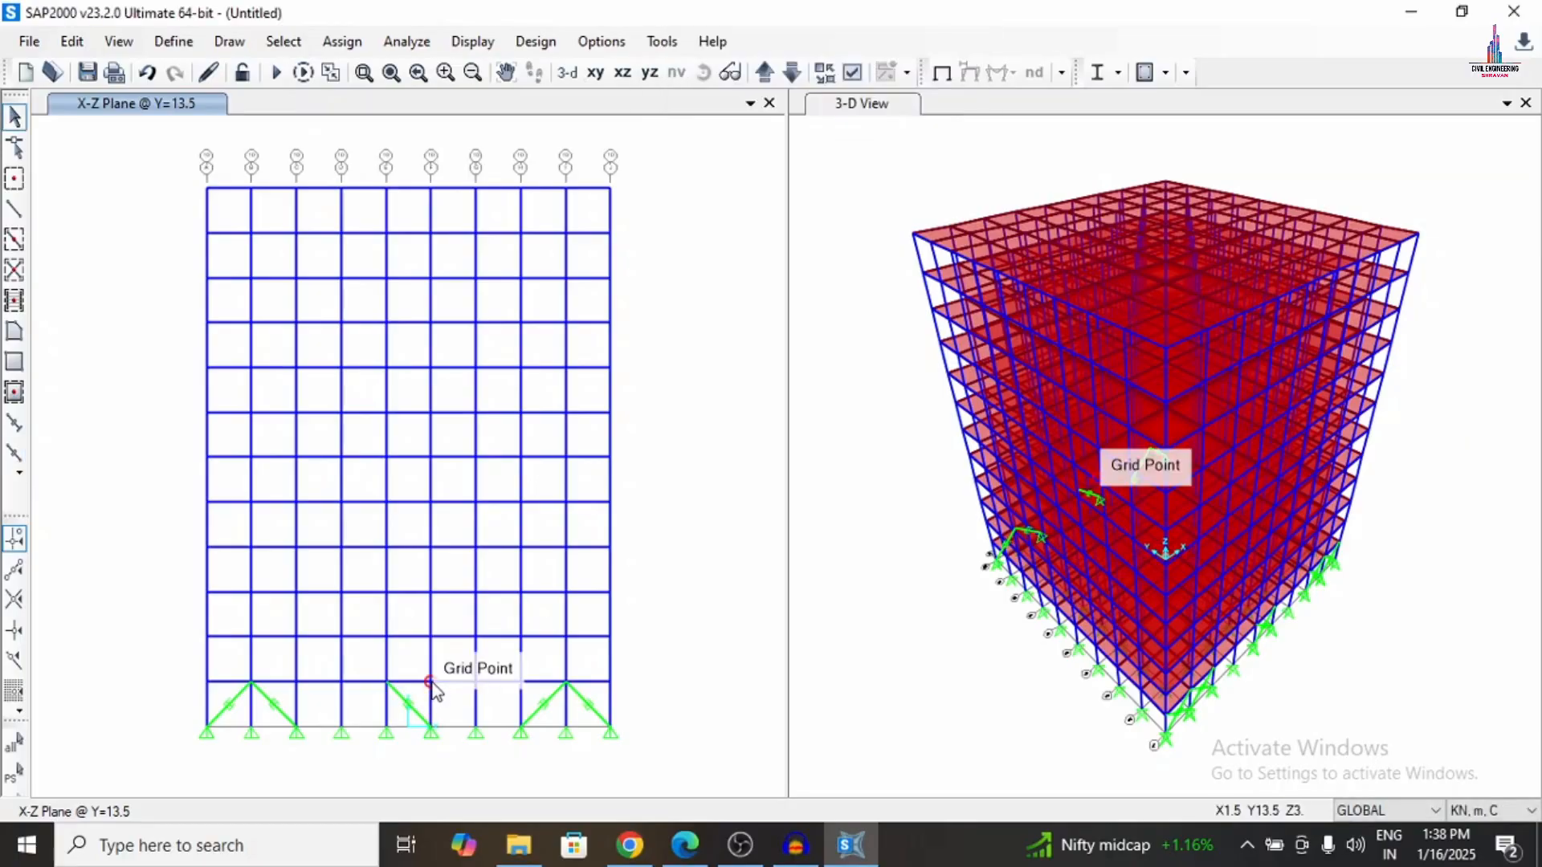
{"action": "left_click", "coordinate": [431, 684]}
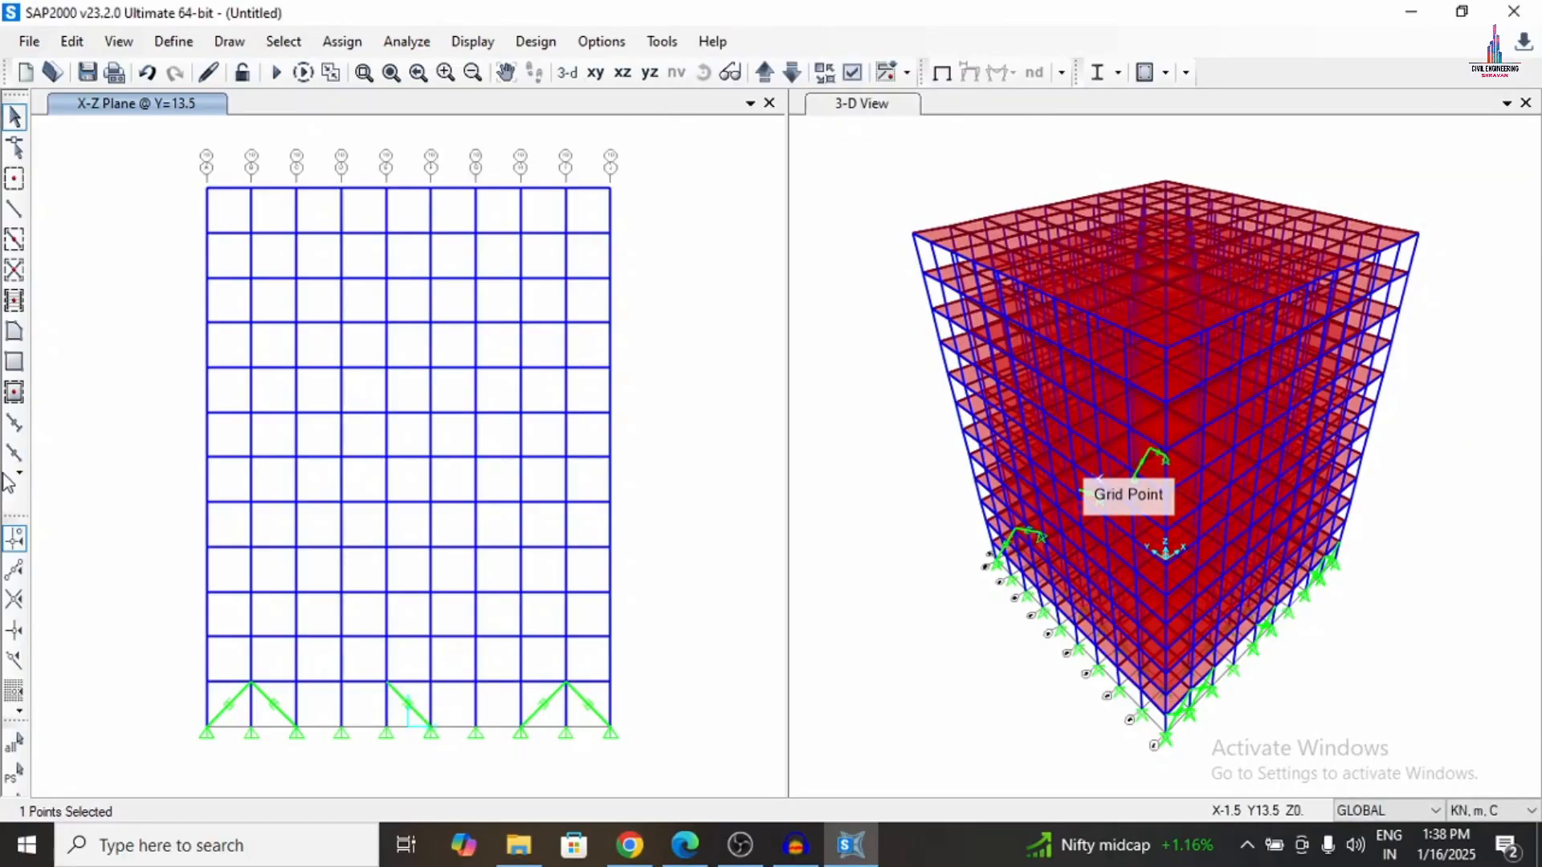
{"action": "left_click", "coordinate": [15, 454]}
{"action": "left_click", "coordinate": [430, 682]}
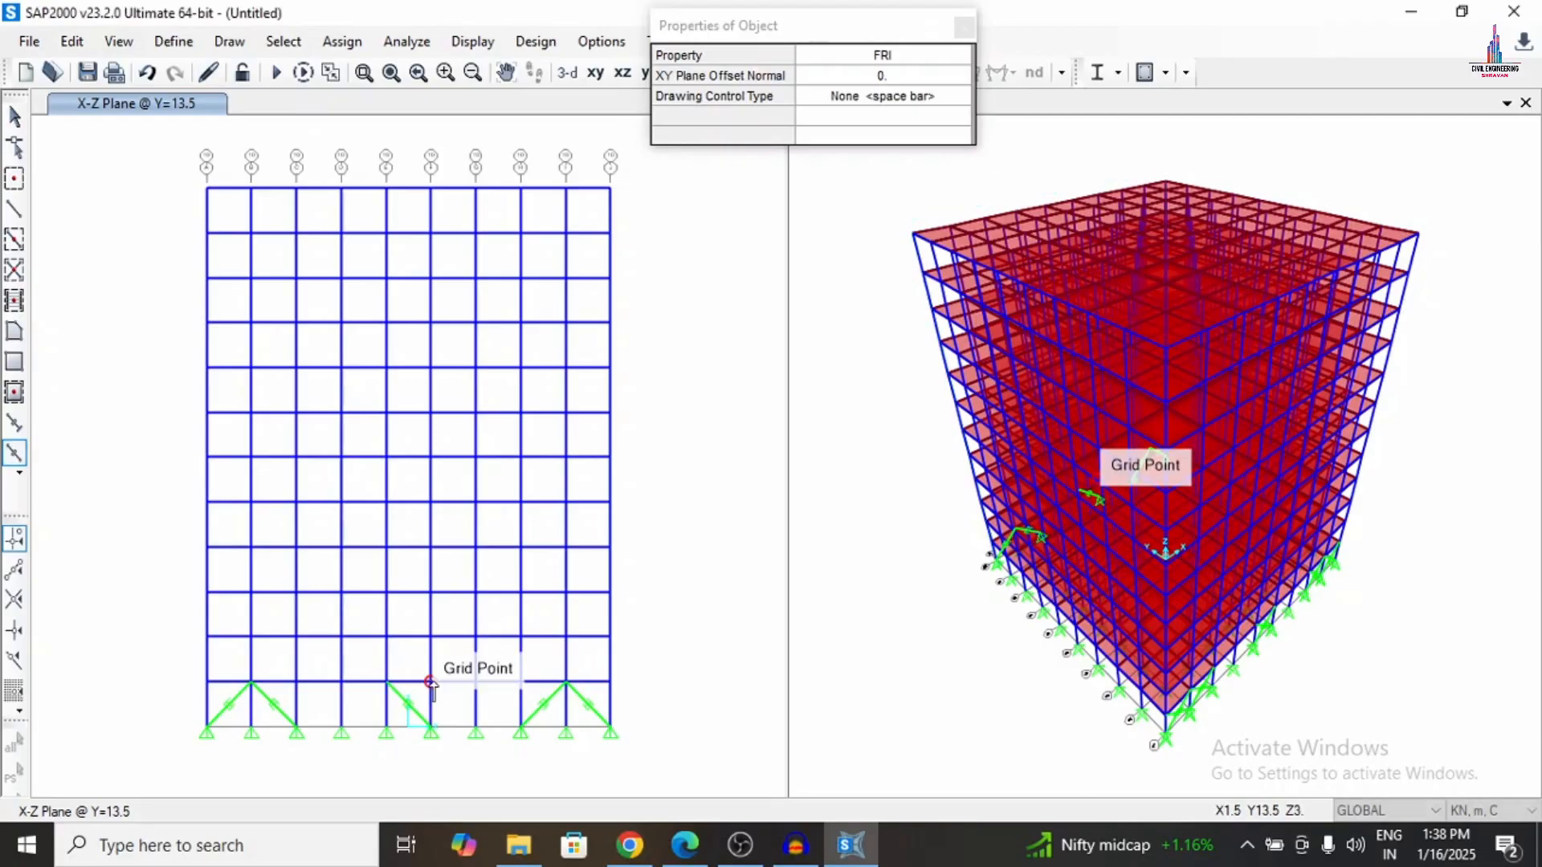
{"action": "left_click", "coordinate": [390, 732]}
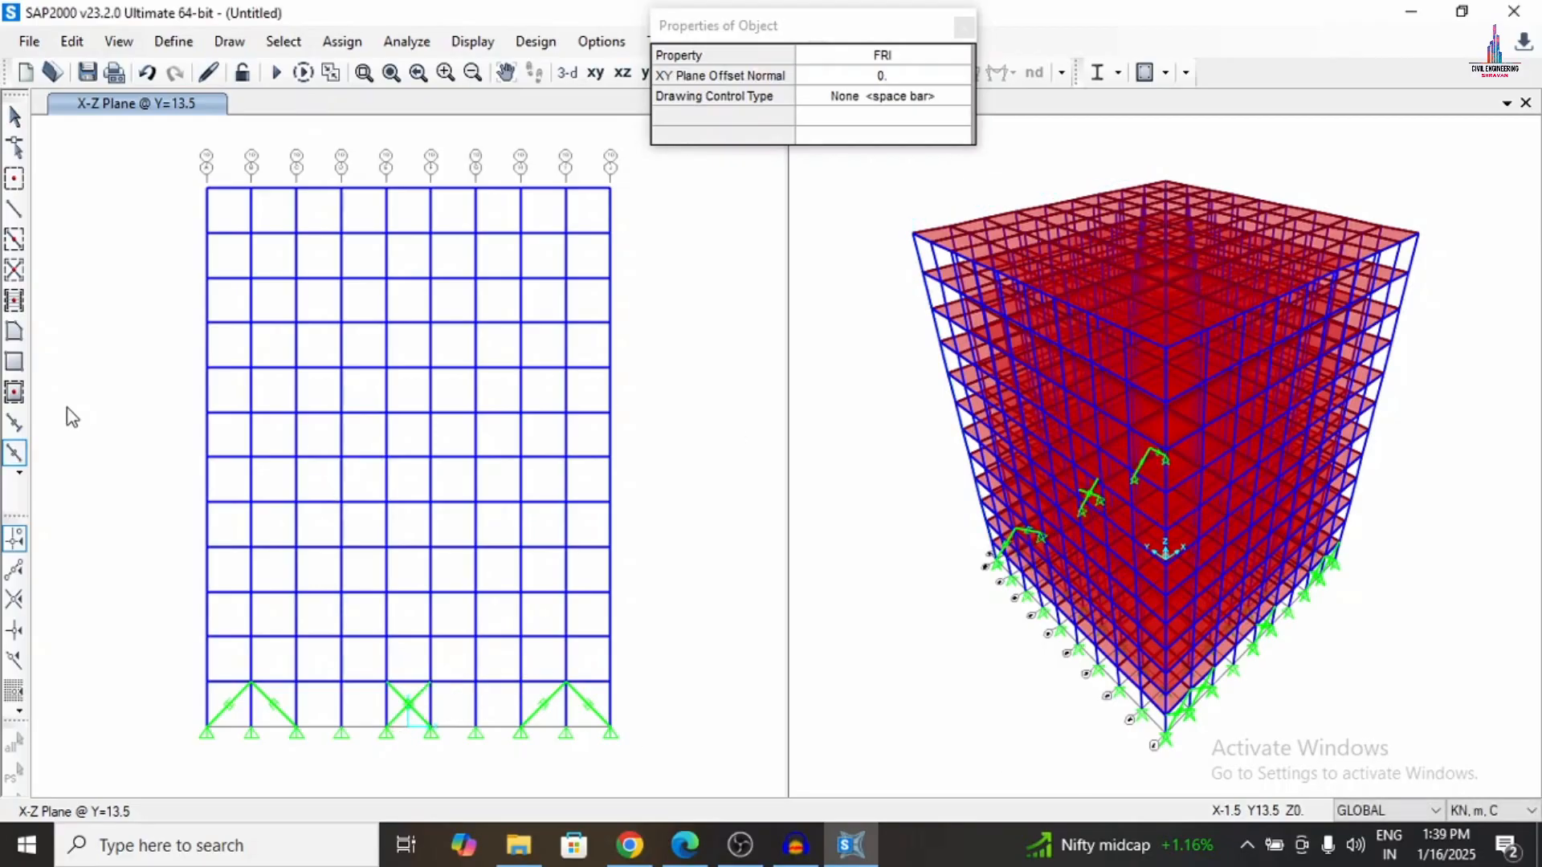
Complete the X-bracing in the two bottom-storey bays between X = 7.5 and X = 13.5 with FRI links forming a V.
{"action": "left_click", "coordinate": [14, 453]}
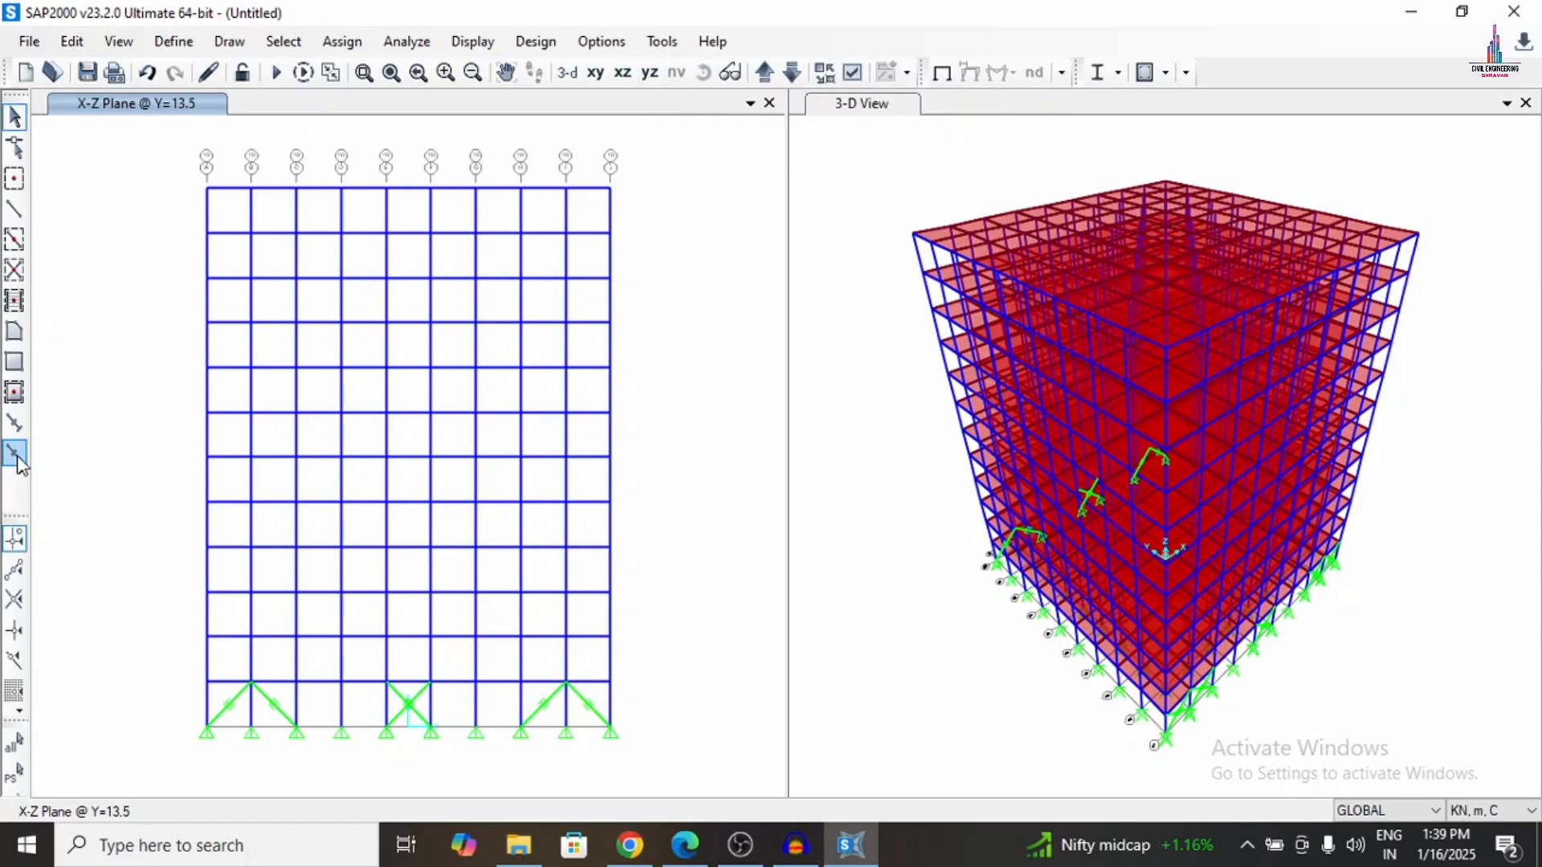
{"action": "left_click", "coordinate": [610, 682]}
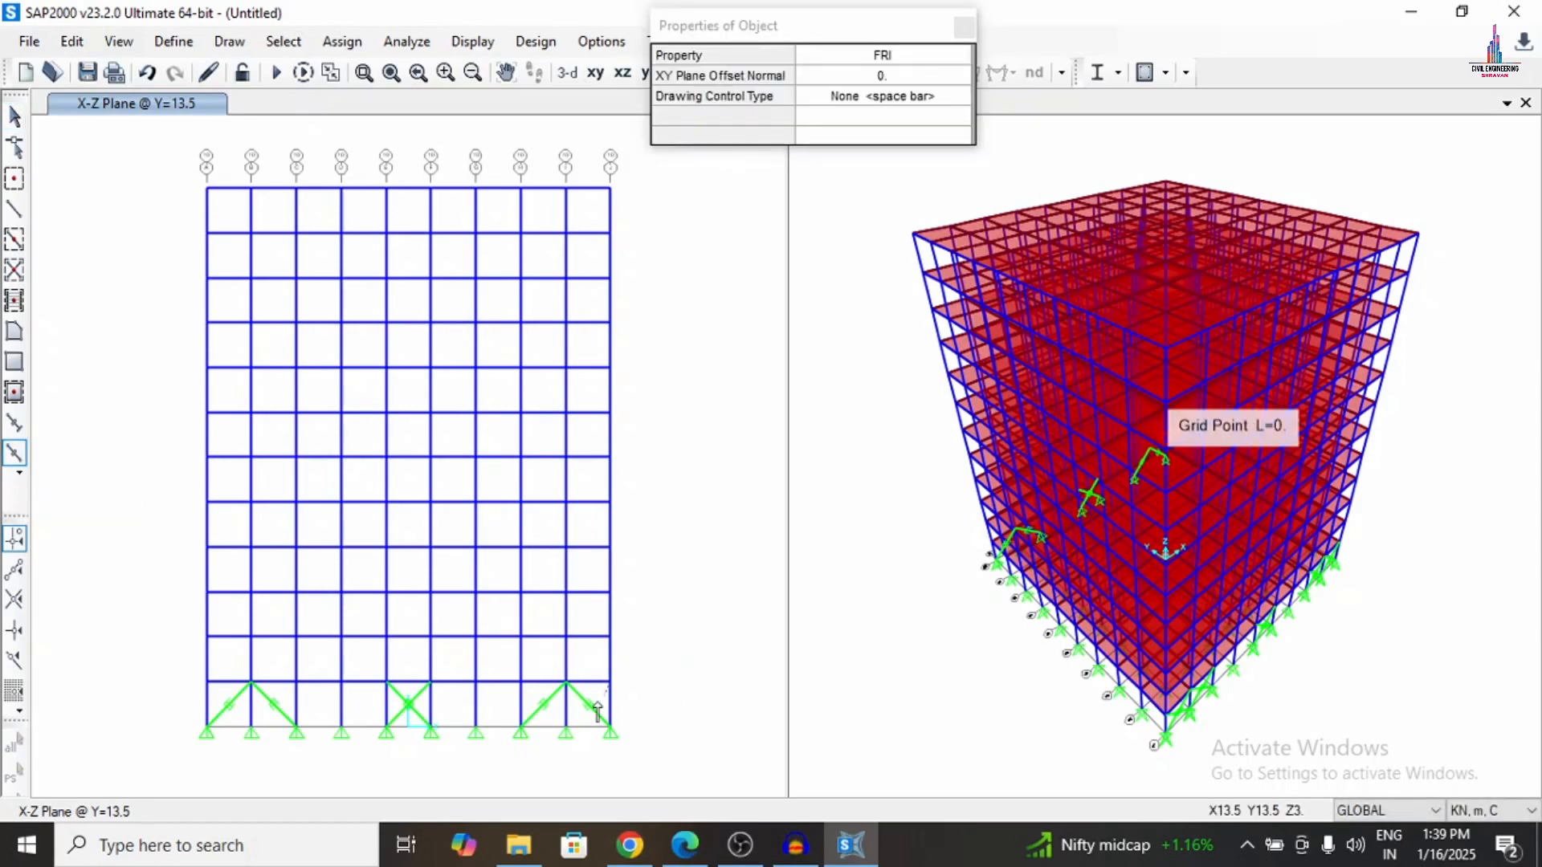
{"action": "left_click", "coordinate": [524, 680]}
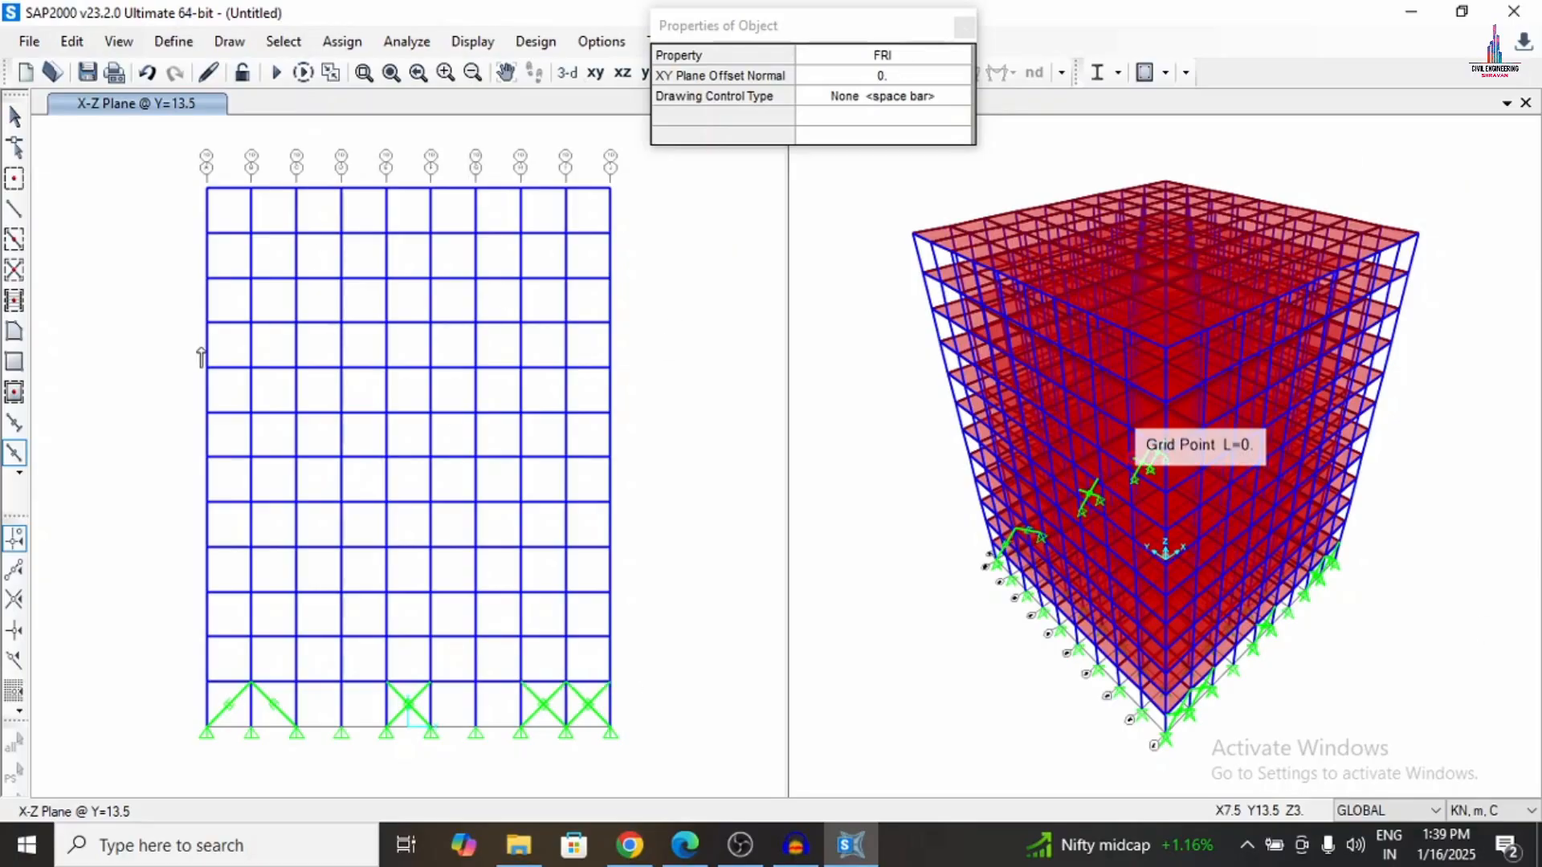
{"action": "key", "text": "Escape"}
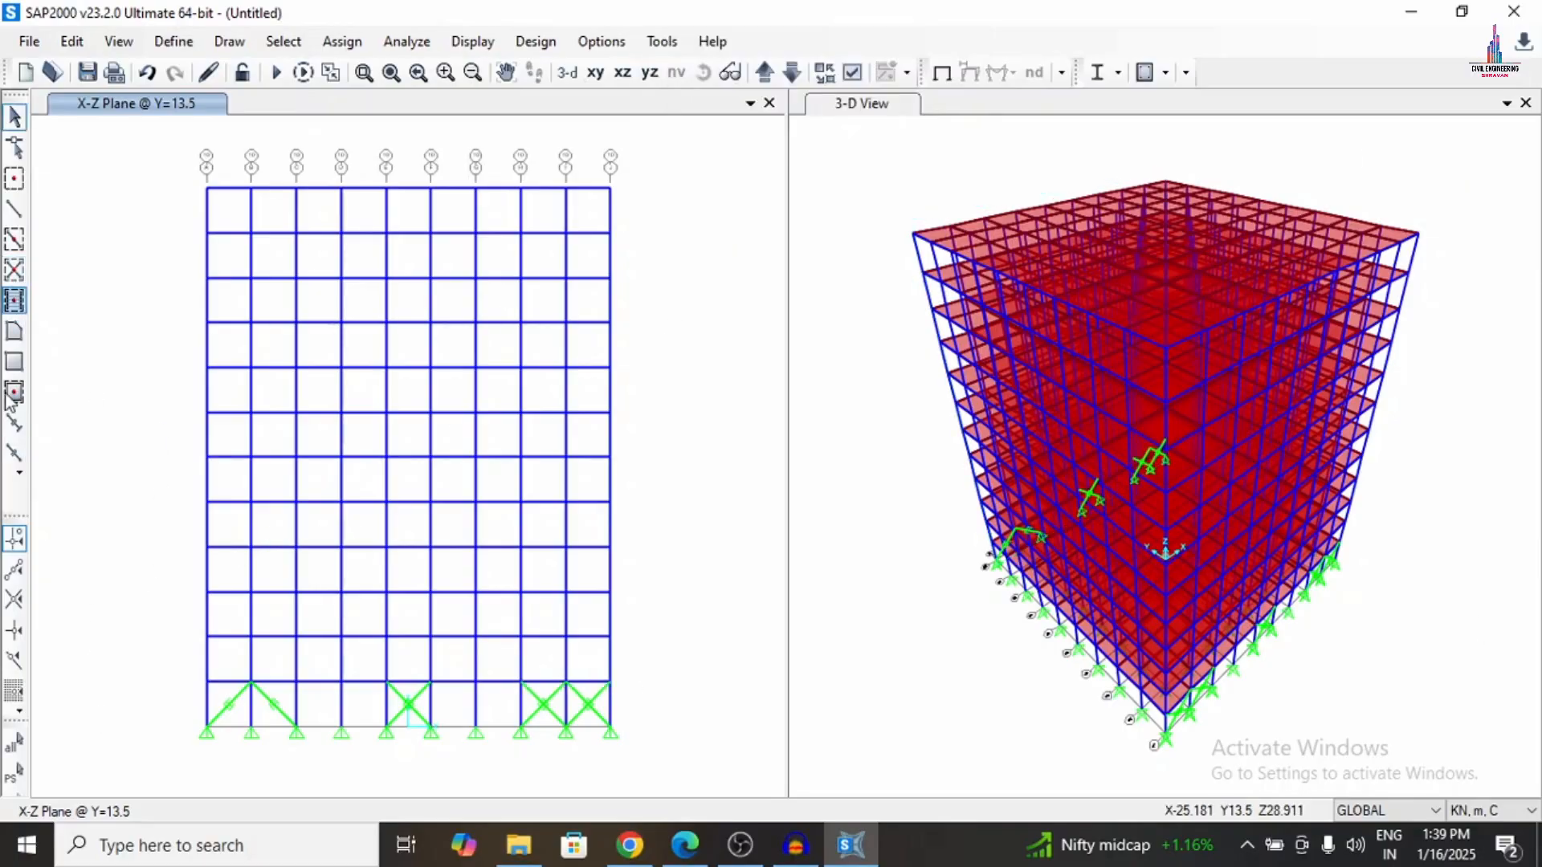
Complete the X-bracing in the two bottom-storey bays nearest X = -13.5 with the opposite FRI link diagonals.
{"action": "left_click", "coordinate": [14, 455]}
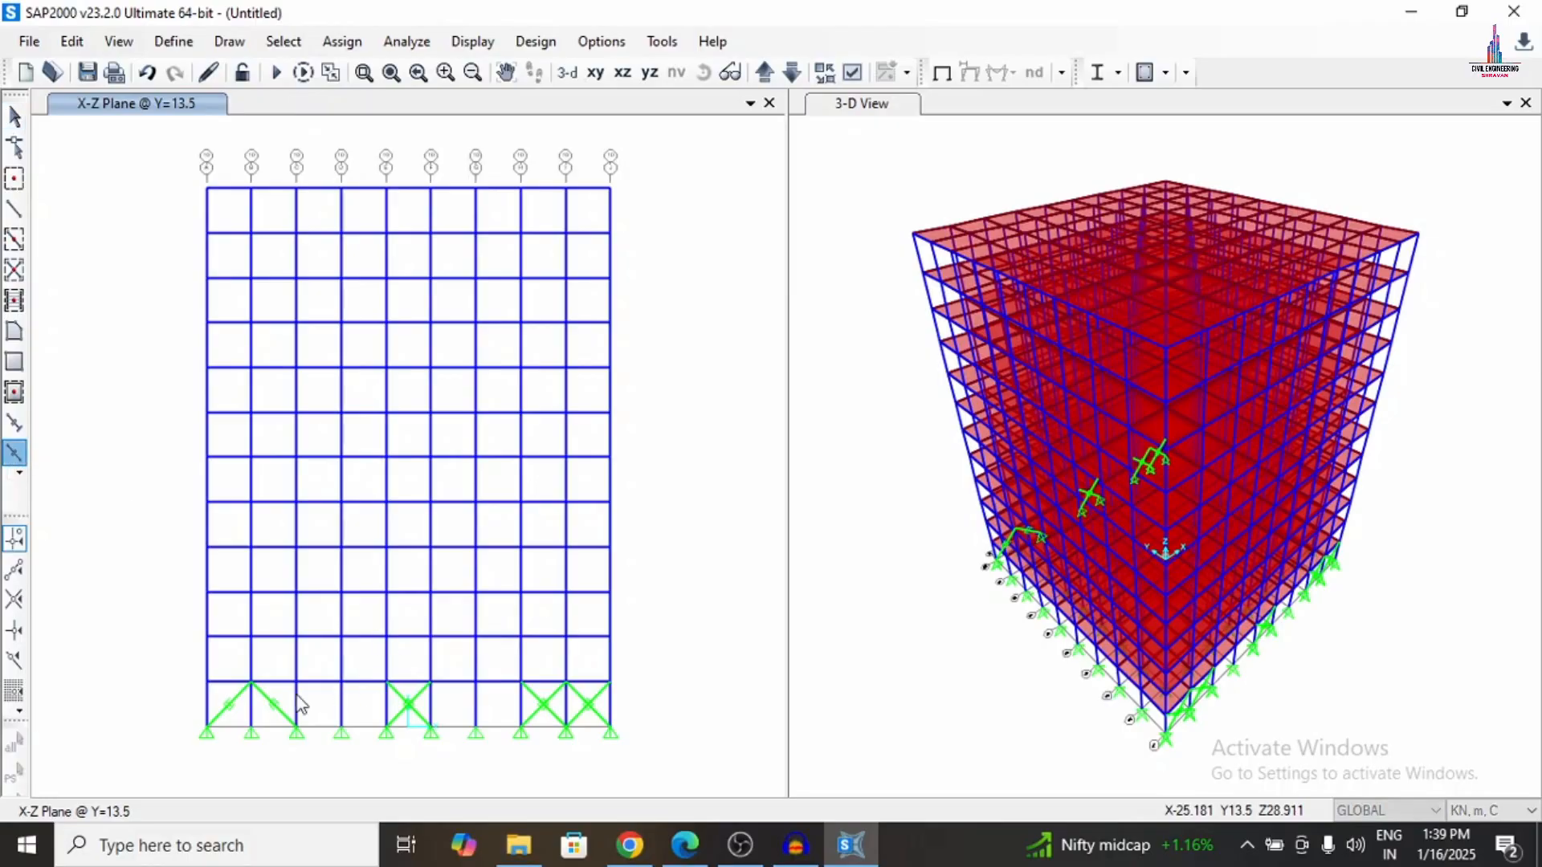
{"action": "left_click", "coordinate": [251, 727]}
{"action": "left_click", "coordinate": [211, 688]}
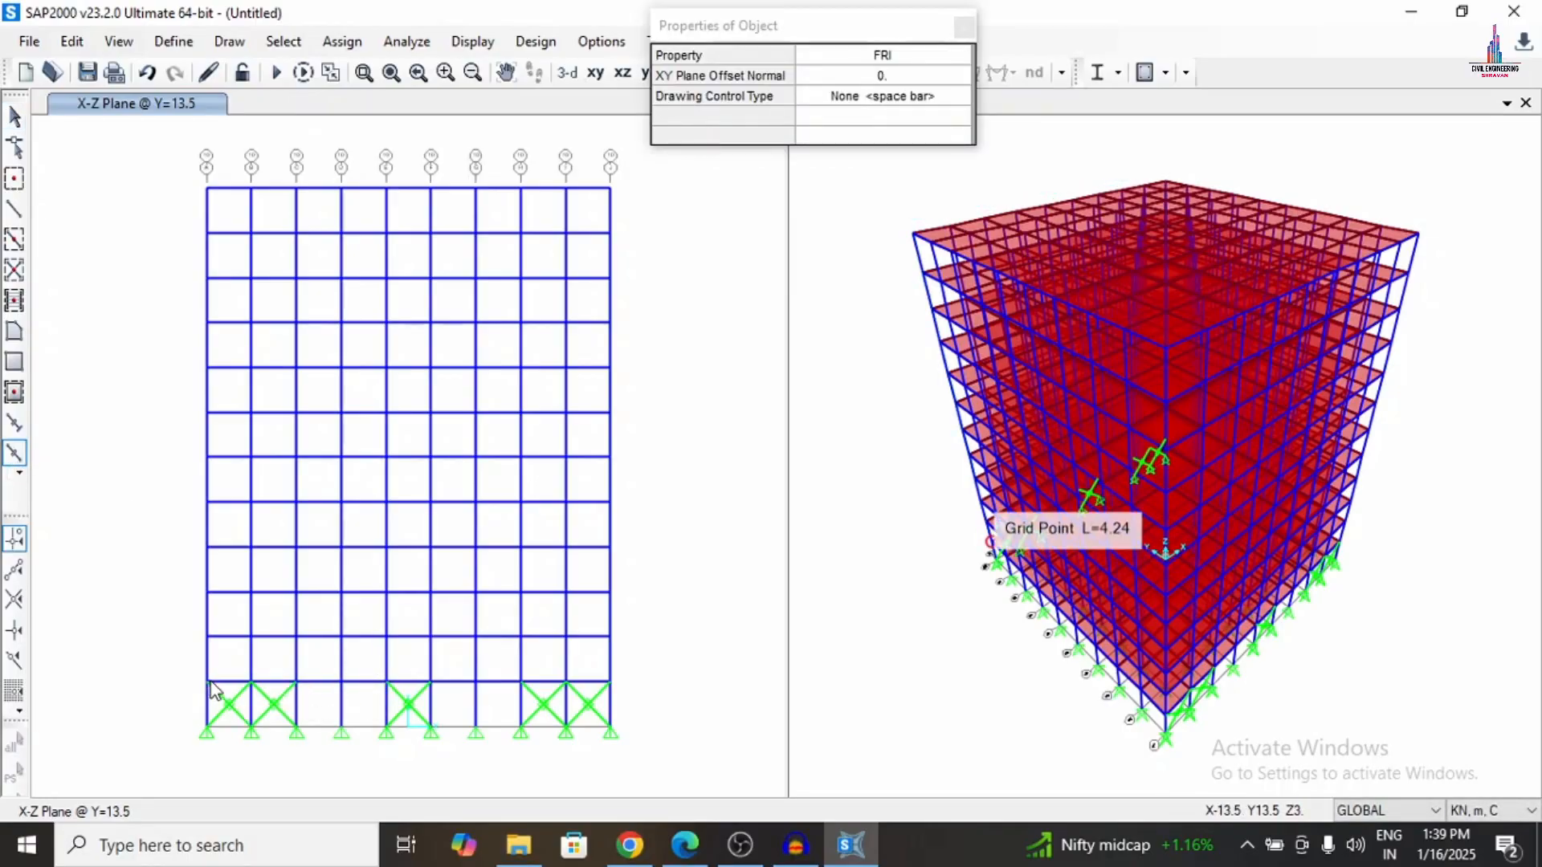
{"action": "left_click", "coordinate": [211, 688]}
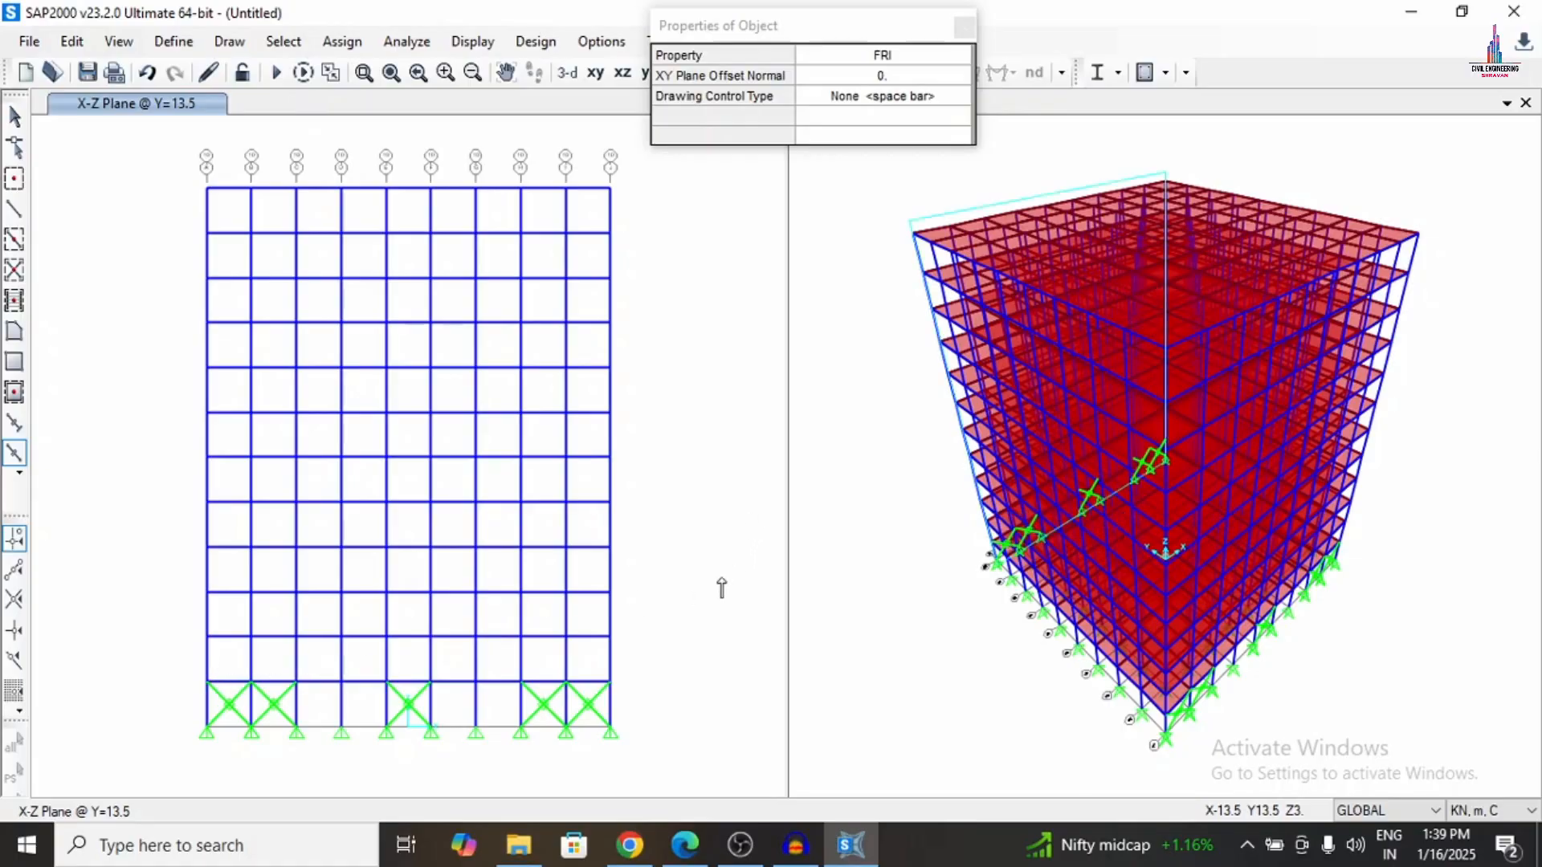
{"action": "key", "text": "Escape"}
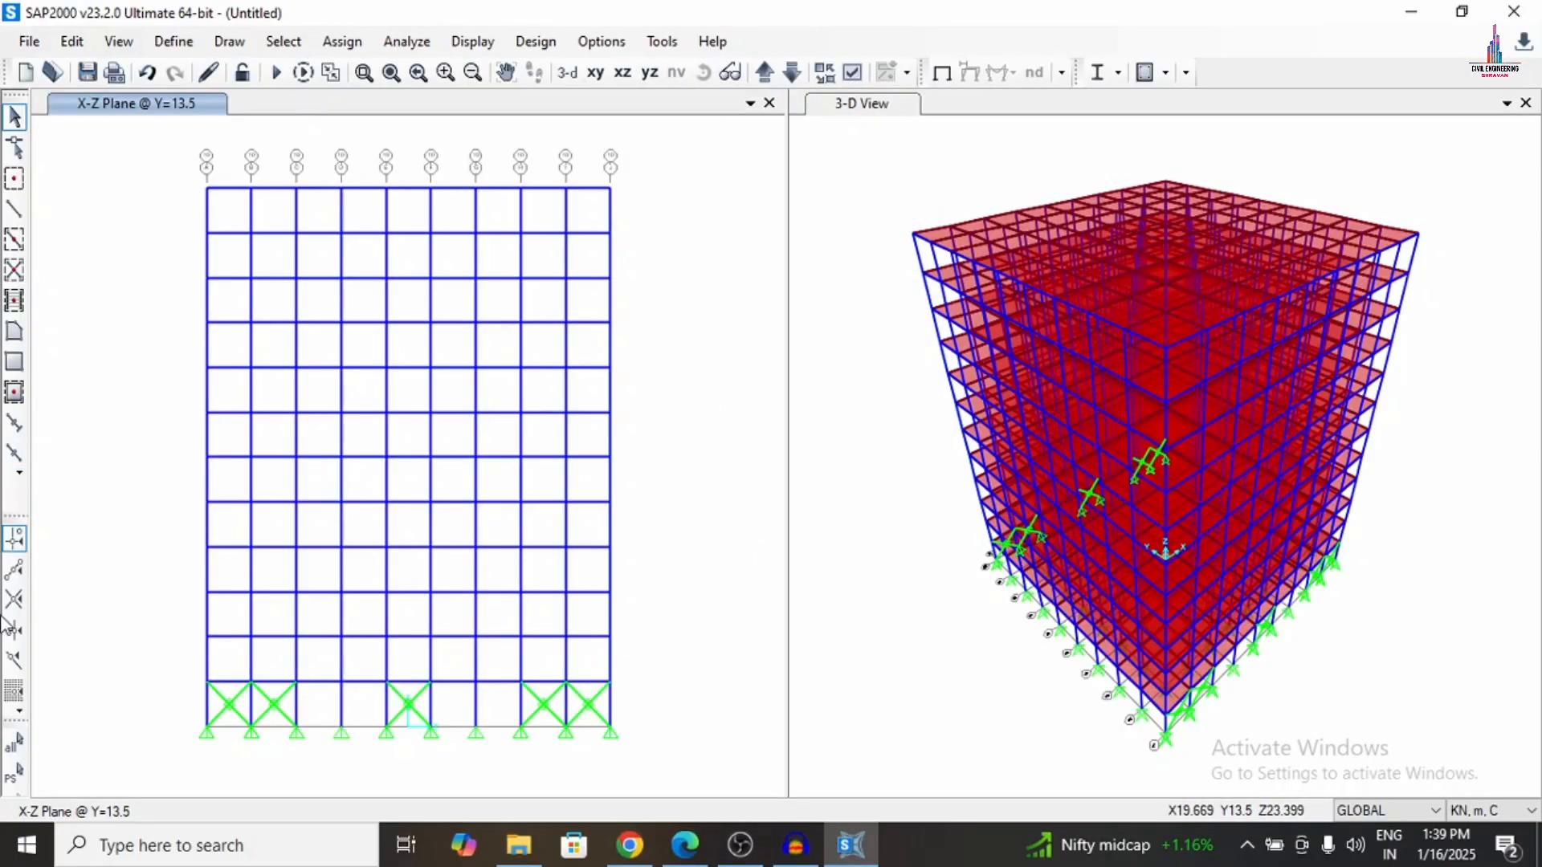
Set the 2D view to the Y-Z plane at X = -13.5 m.
{"action": "left_click", "coordinate": [119, 41]}
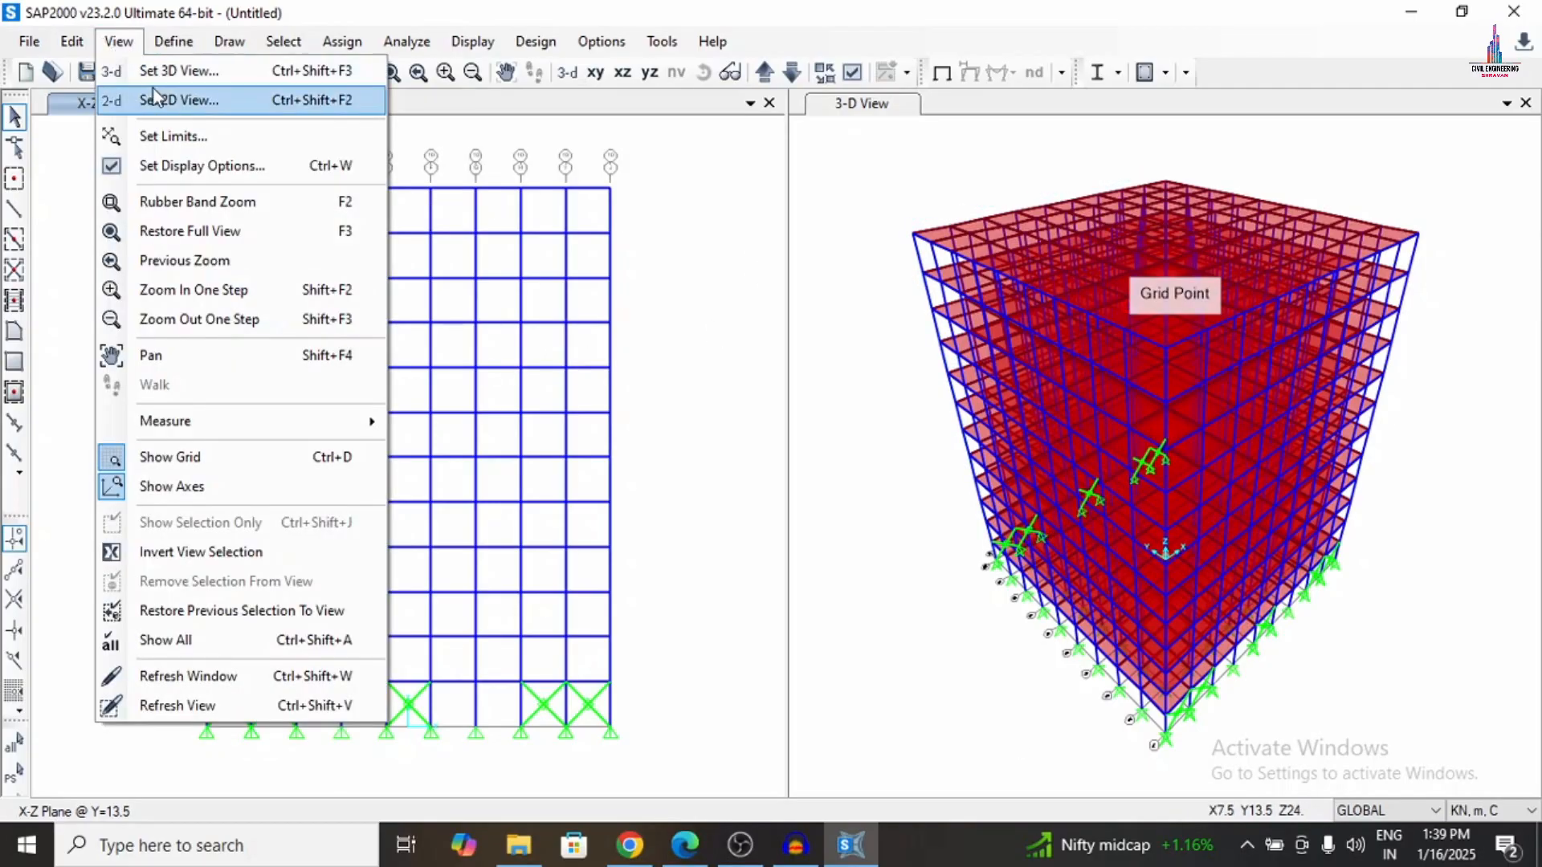
{"action": "left_click", "coordinate": [155, 96]}
{"action": "left_click", "coordinate": [614, 274]}
{"action": "left_click", "coordinate": [614, 309]}
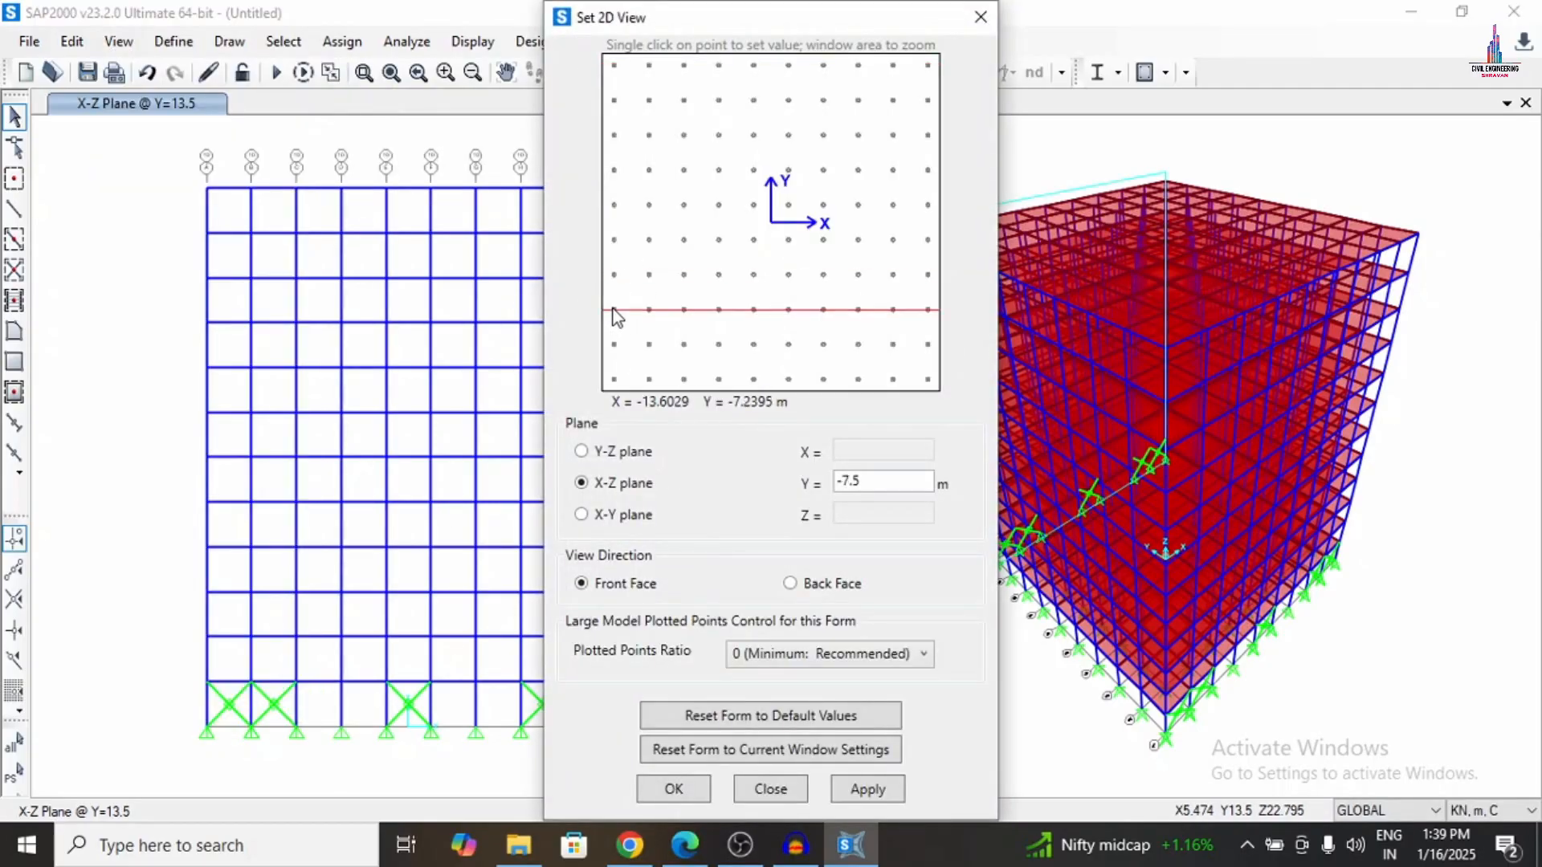
{"action": "left_click", "coordinate": [607, 450]}
{"action": "left_click", "coordinate": [614, 313]}
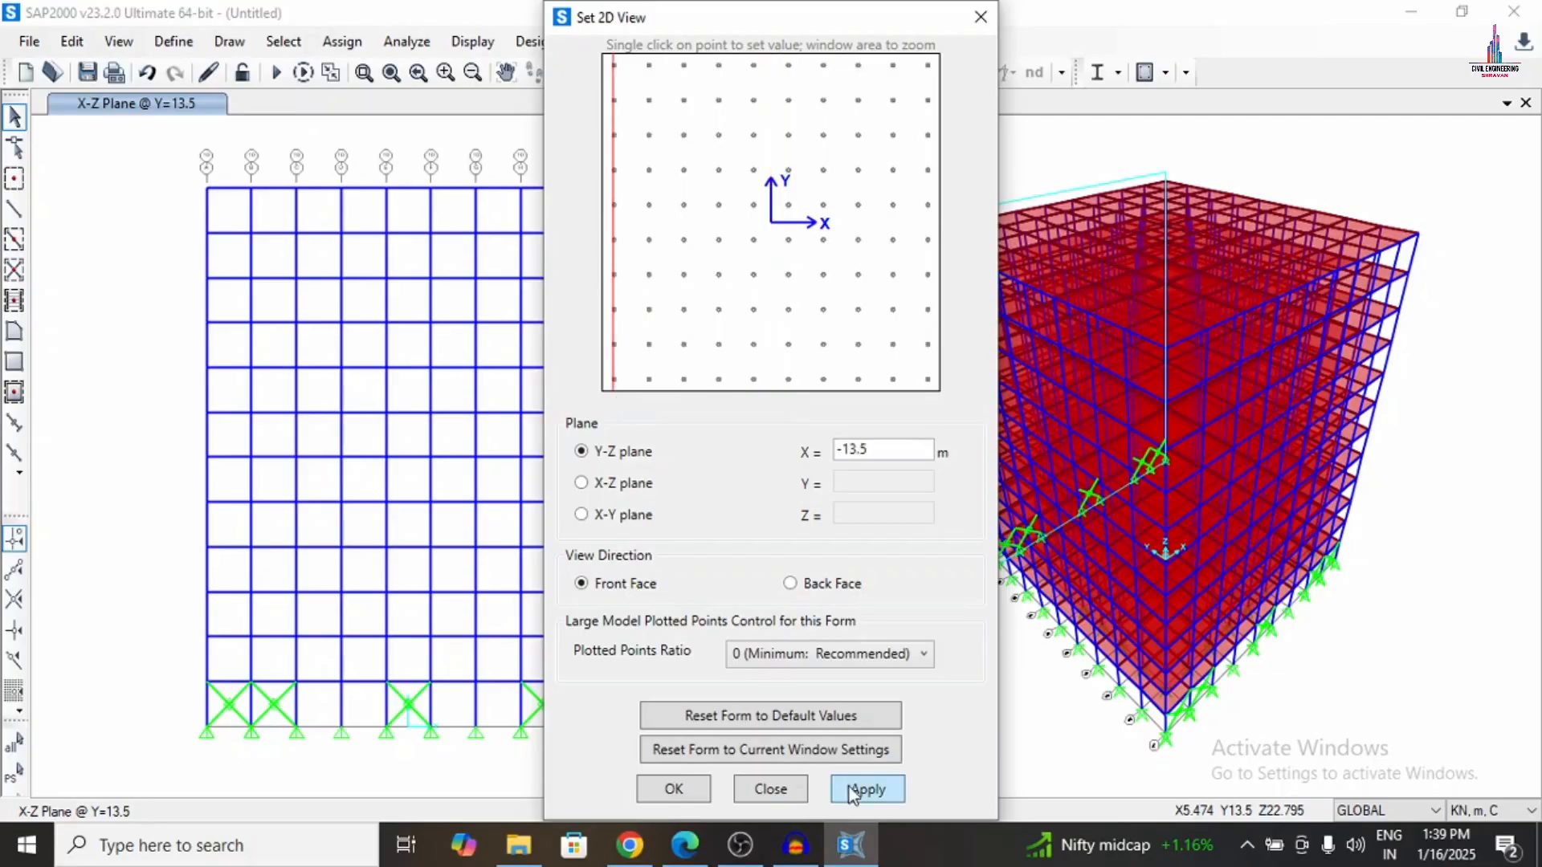
{"action": "left_click", "coordinate": [853, 789]}
Draw FRI two-joint links as an inverted V across the two bottom-storey bays between Y = -13.5 and Y = -7.5.
{"action": "left_click", "coordinate": [14, 453]}
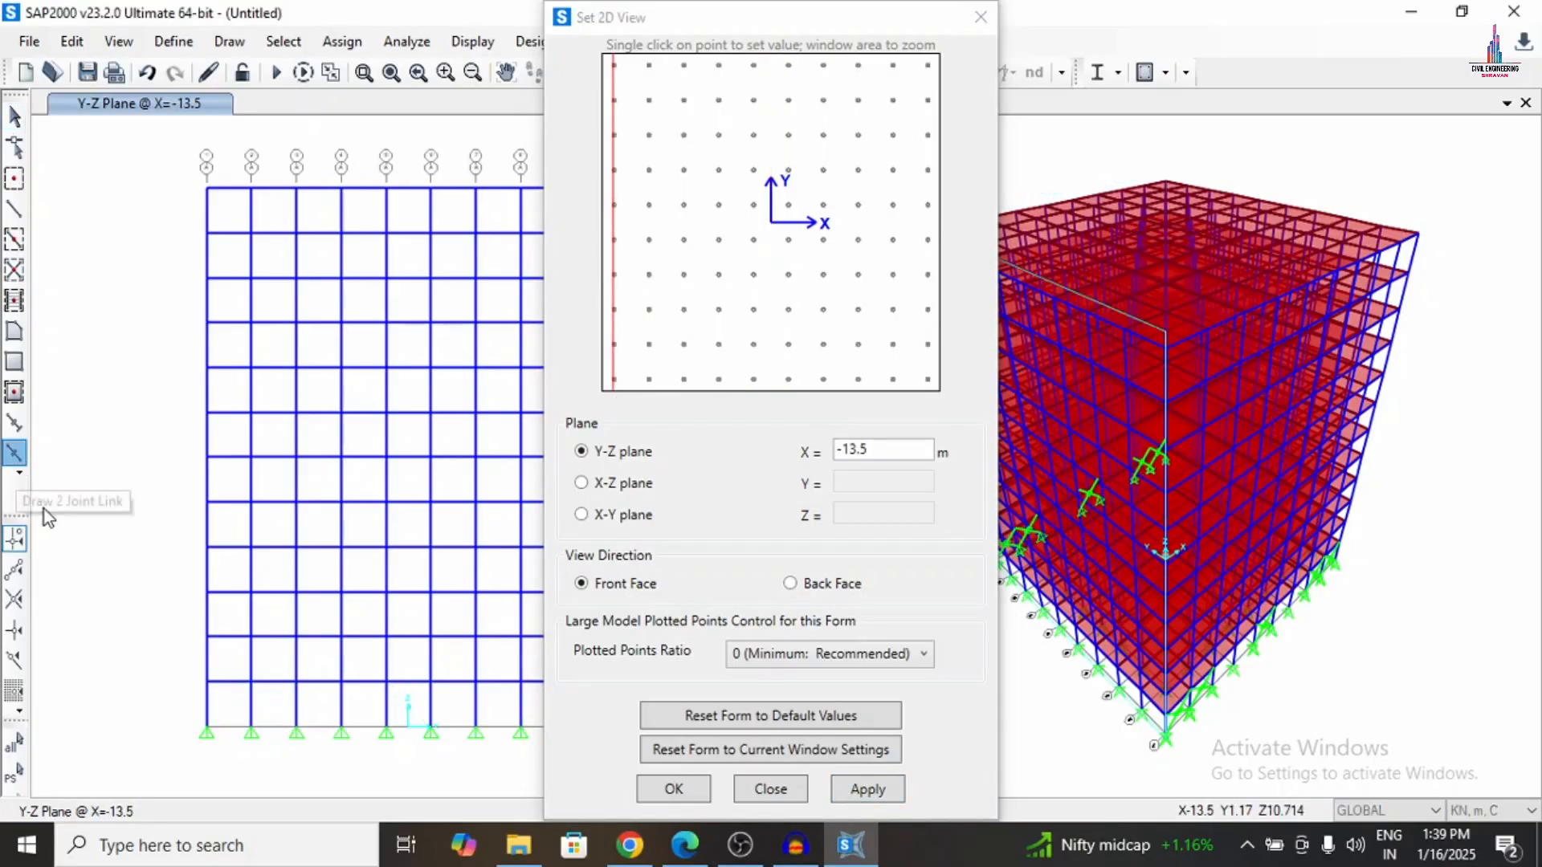
{"action": "left_click", "coordinate": [207, 731]}
{"action": "left_click", "coordinate": [251, 682]}
{"action": "left_click", "coordinate": [296, 731]}
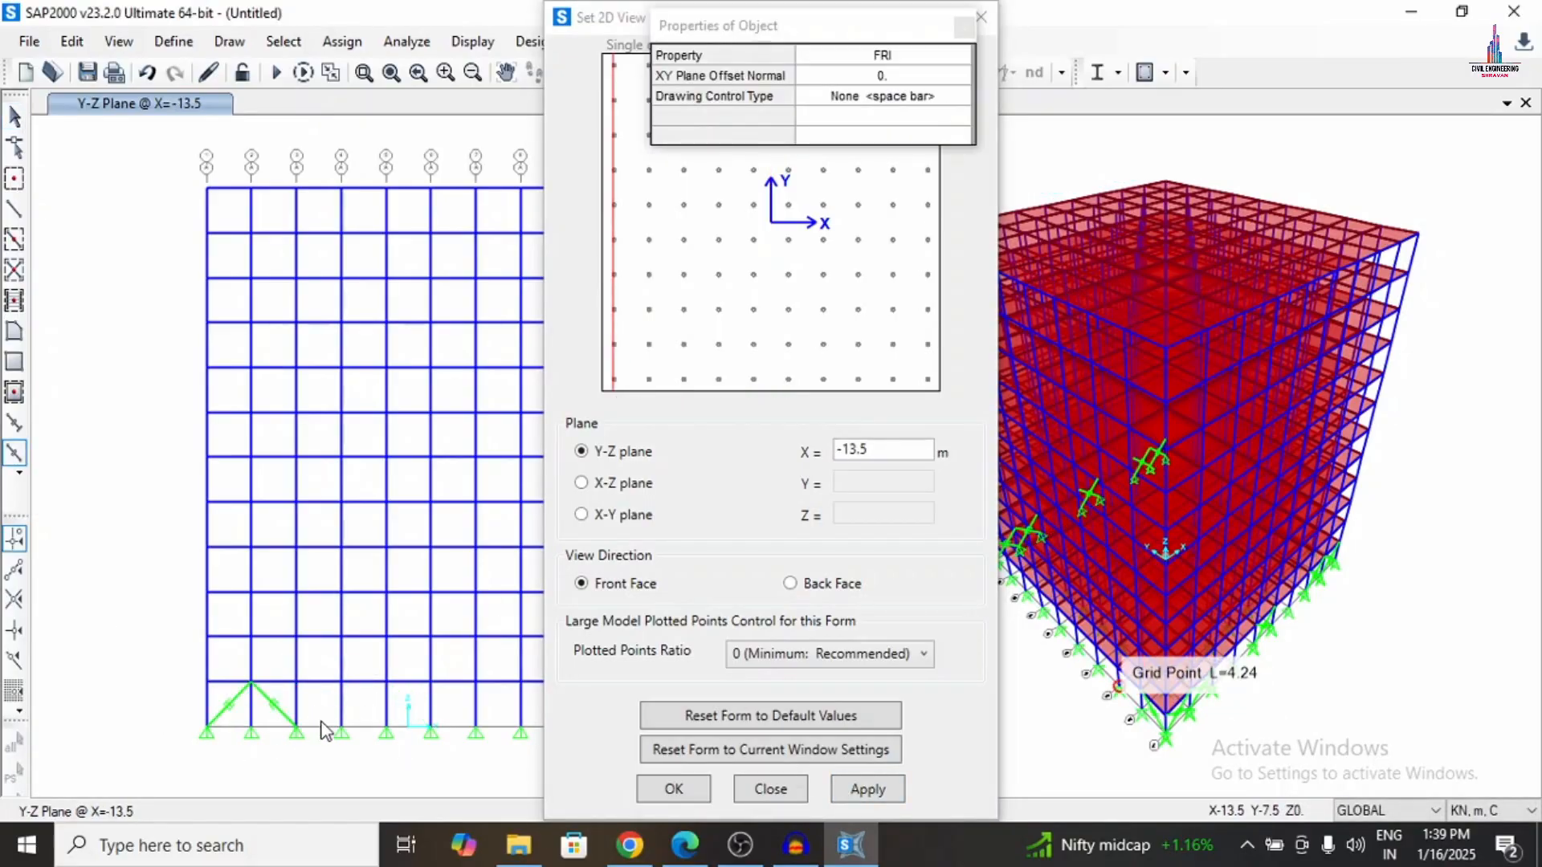
{"action": "left_click_drag", "start_coordinate": [603, 20], "coordinate": [884, 20]}
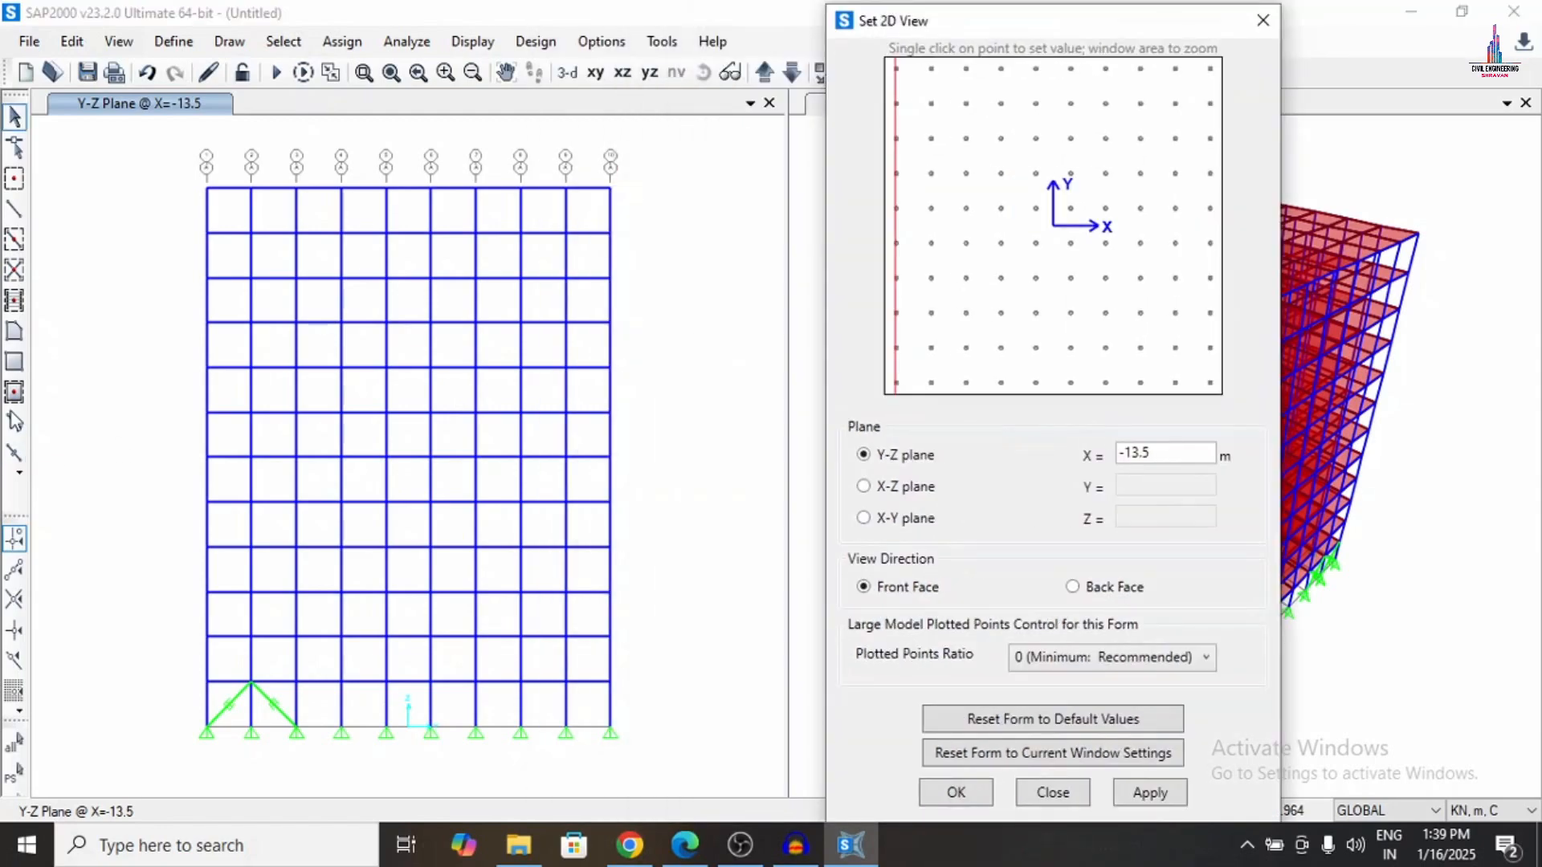
Draw FRI two-joint links as an inverted V across the bottom bays between Y = 7.5 and Y = 13.5, plus one diagonal in the central bay.
{"action": "left_click", "coordinate": [14, 455]}
{"action": "left_click", "coordinate": [13, 453]}
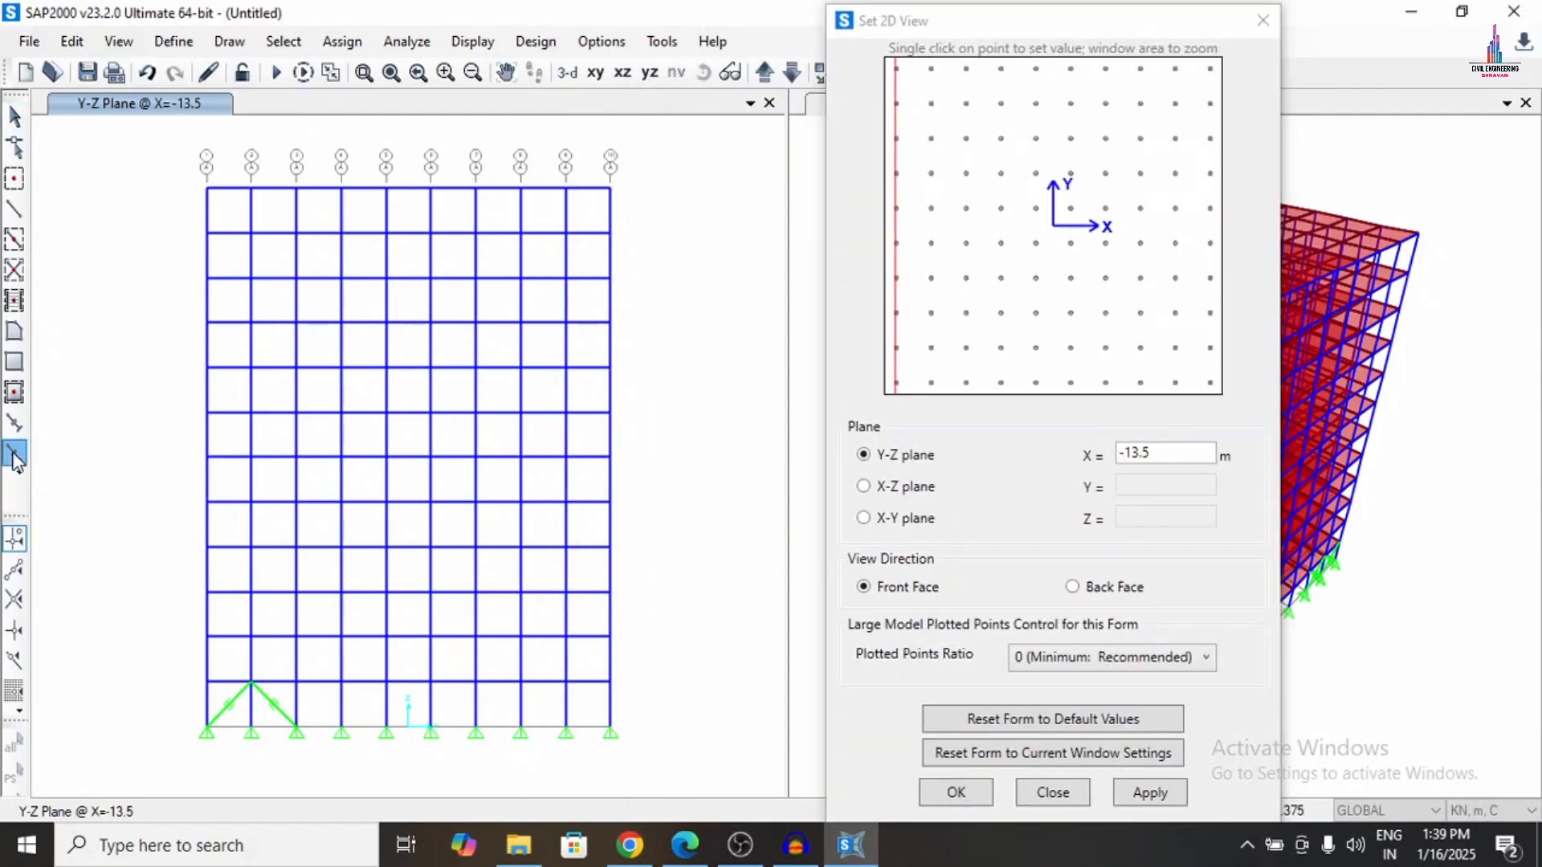
{"action": "left_click", "coordinate": [610, 729]}
{"action": "left_click", "coordinate": [567, 683]}
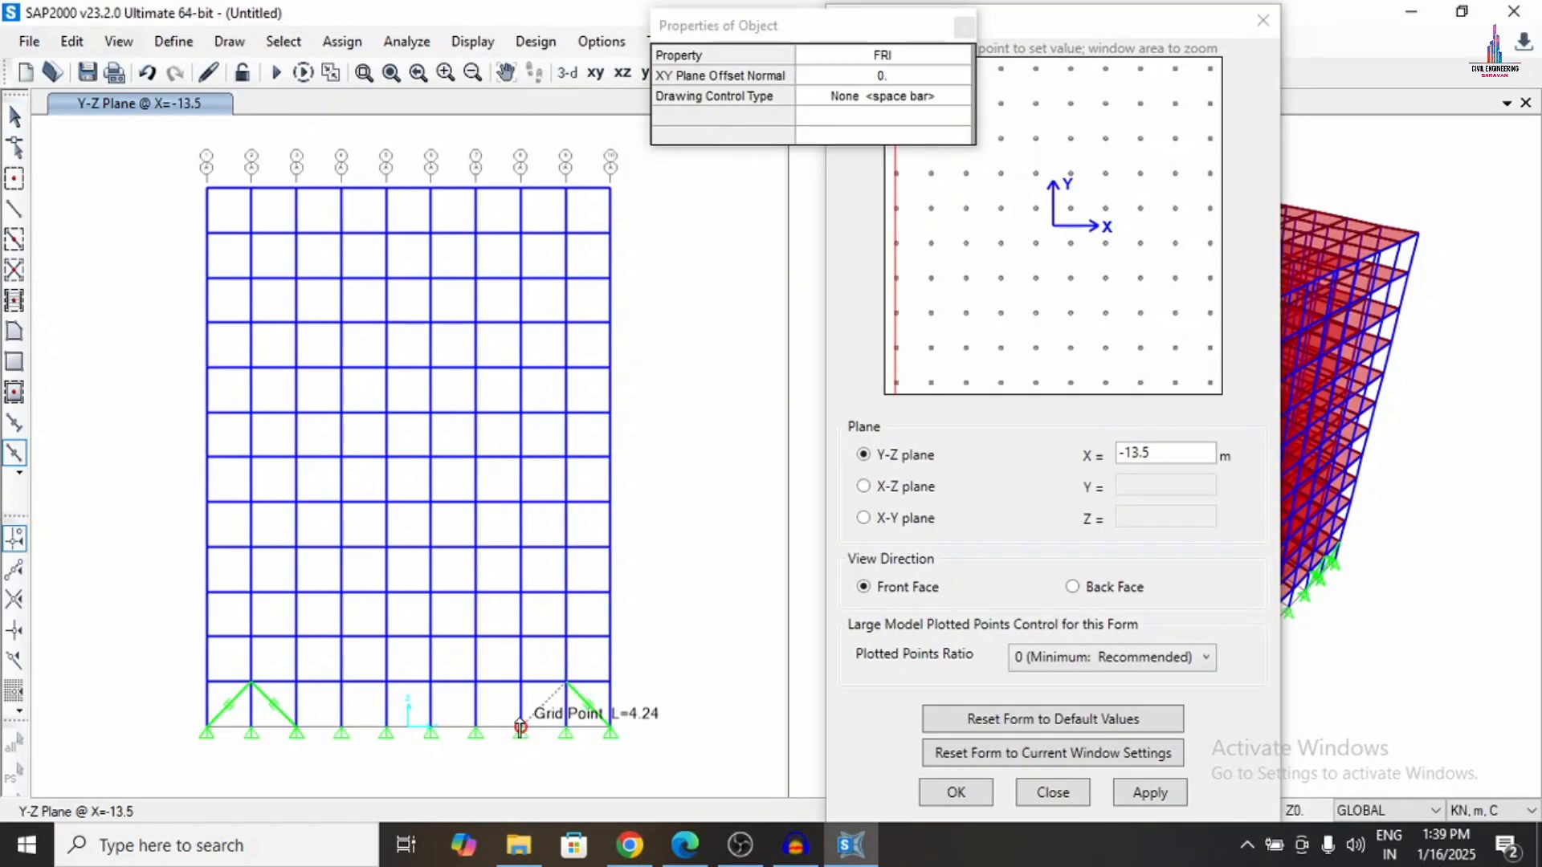
{"action": "left_click", "coordinate": [520, 728]}
{"action": "left_click", "coordinate": [13, 455]}
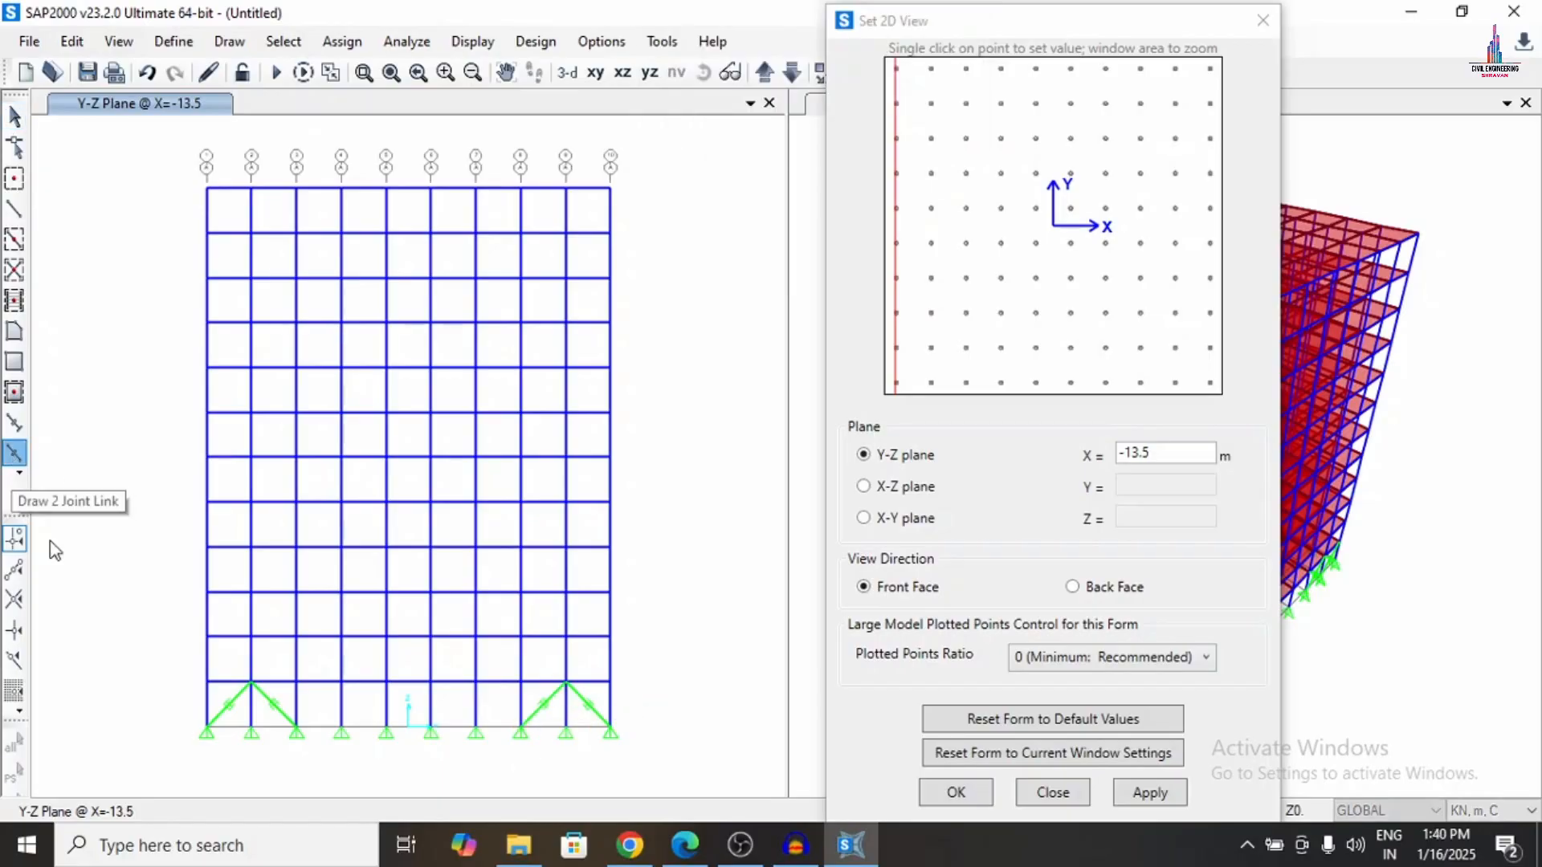
{"action": "left_click", "coordinate": [386, 683]}
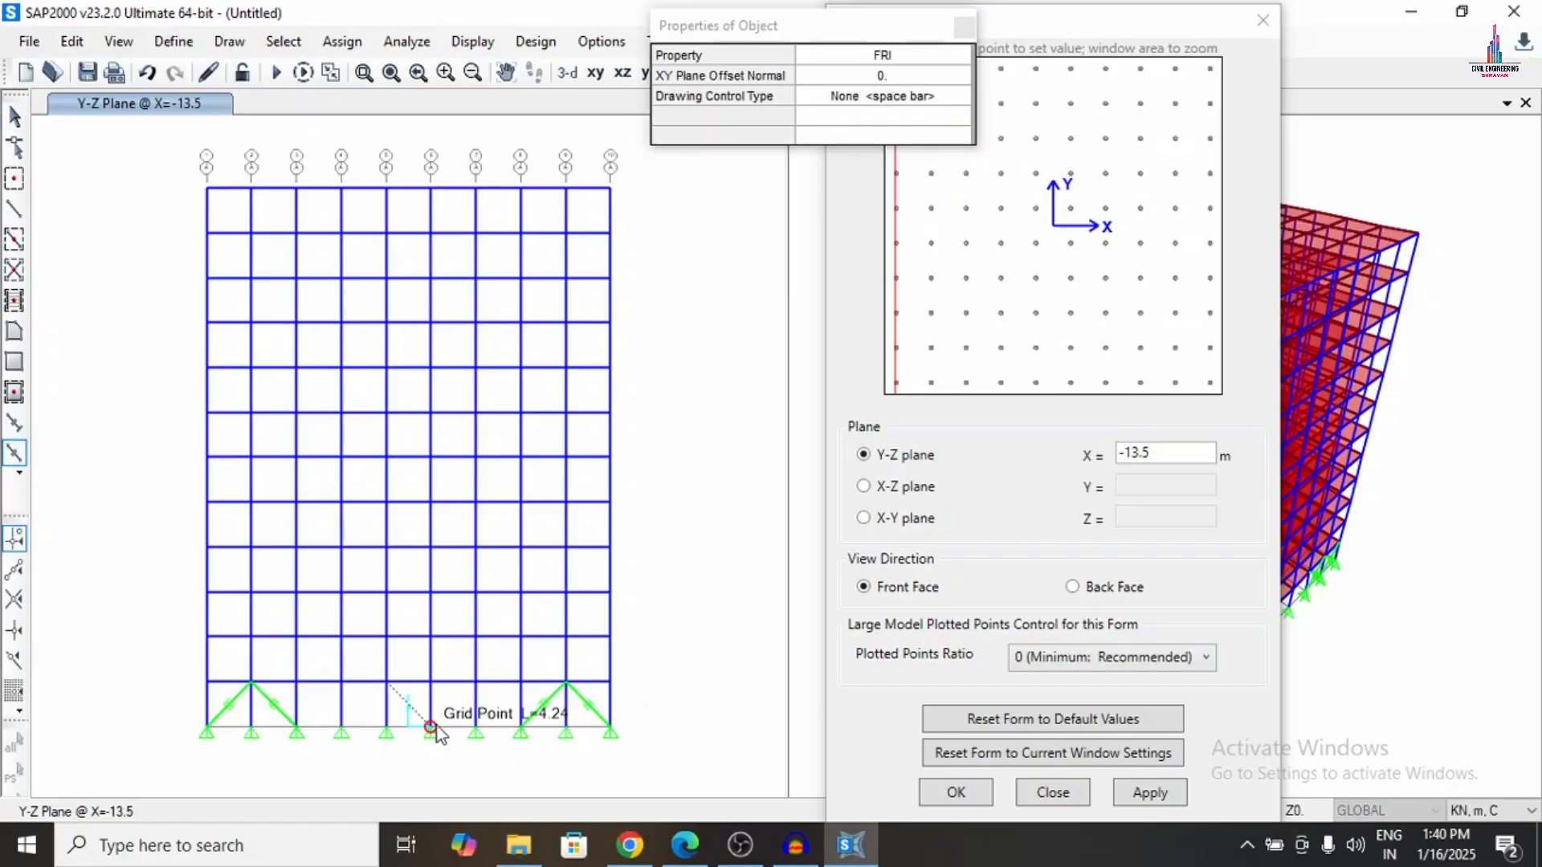
Add the opposite FRI link diagonals in the bottom-storey bays between Y = -13.5 and Y = -7.5 and in the central bay.
{"action": "left_click", "coordinate": [13, 455]}
{"action": "left_click", "coordinate": [207, 683]}
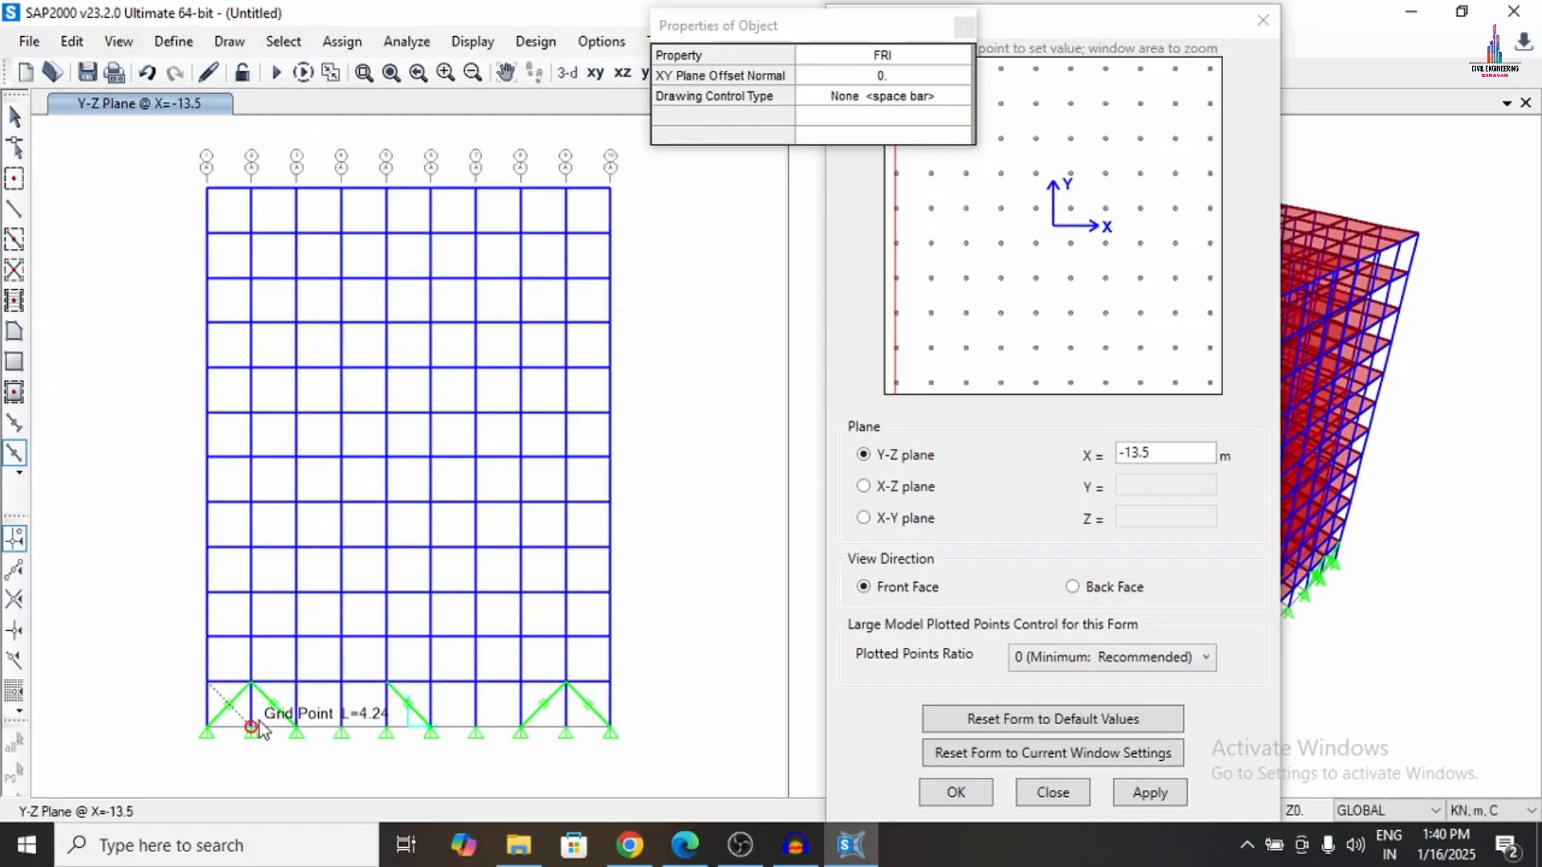
{"action": "left_click", "coordinate": [251, 728]}
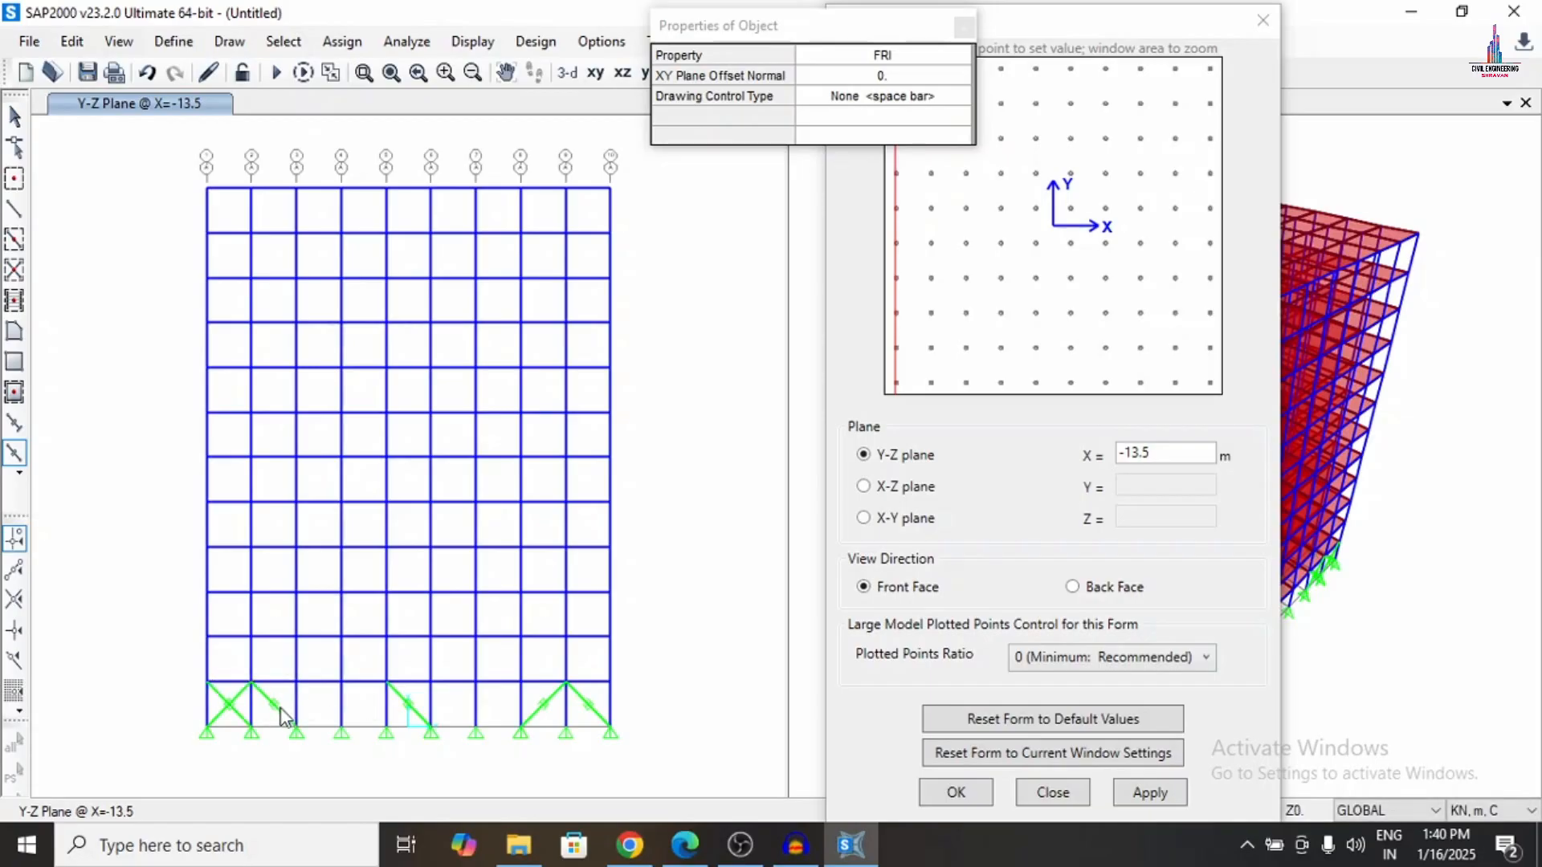
{"action": "key", "text": "Escape"}
{"action": "left_click", "coordinate": [16, 461]}
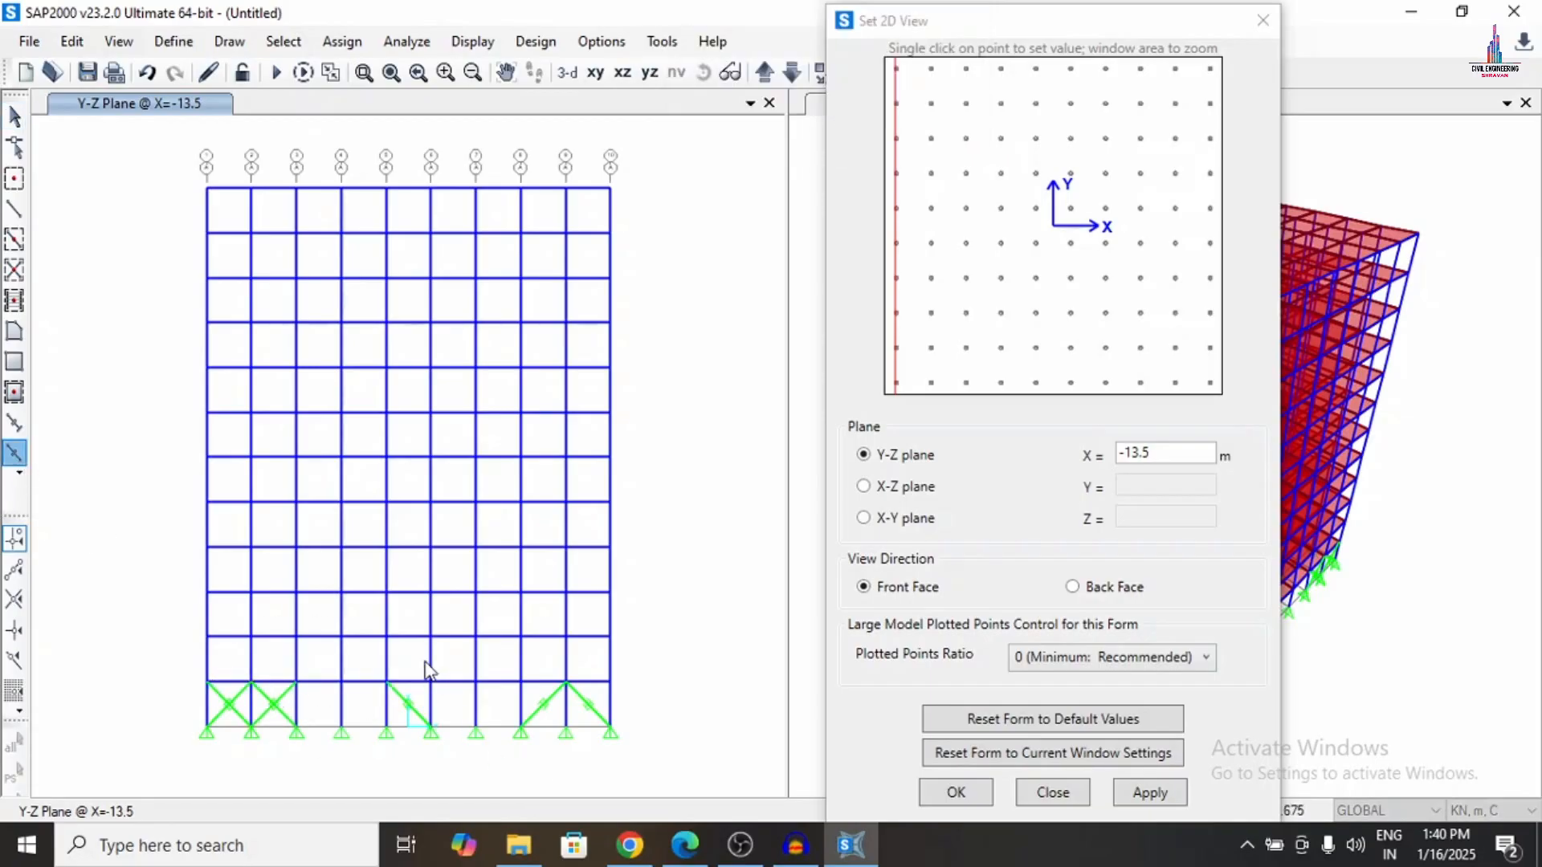
{"action": "left_click", "coordinate": [431, 682]}
{"action": "left_click", "coordinate": [387, 727]}
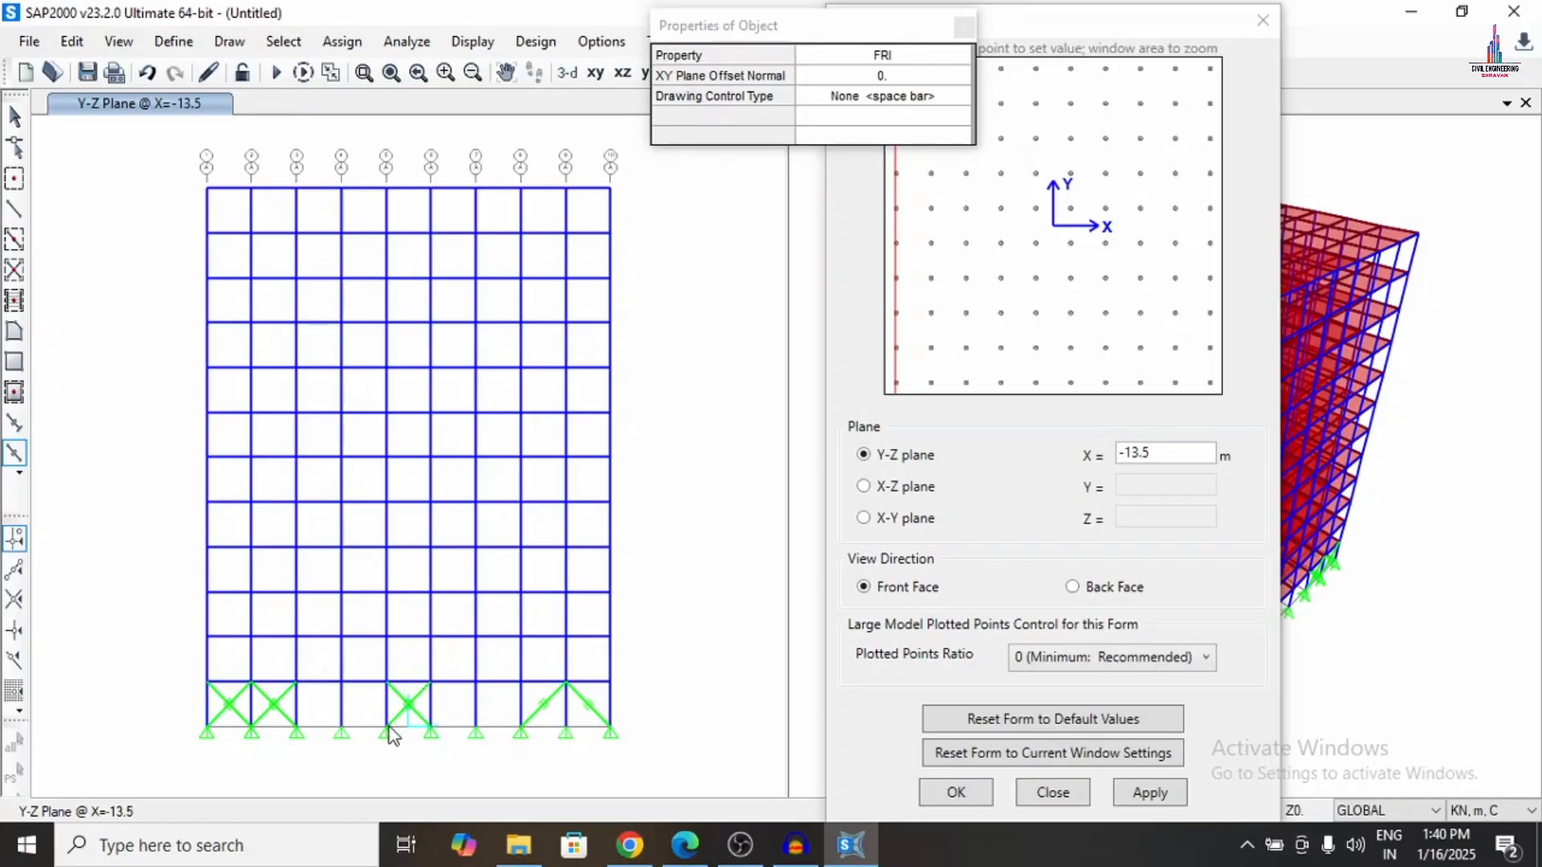
Complete the X-bracing in the two bottom-storey bays between Y = 7.5 and Y = 13.5 with FRI links forming a V.
{"action": "key", "text": "Escape"}
{"action": "left_click", "coordinate": [15, 453]}
{"action": "left_click", "coordinate": [610, 682]}
{"action": "left_click", "coordinate": [566, 727]}
{"action": "left_click", "coordinate": [520, 682]}
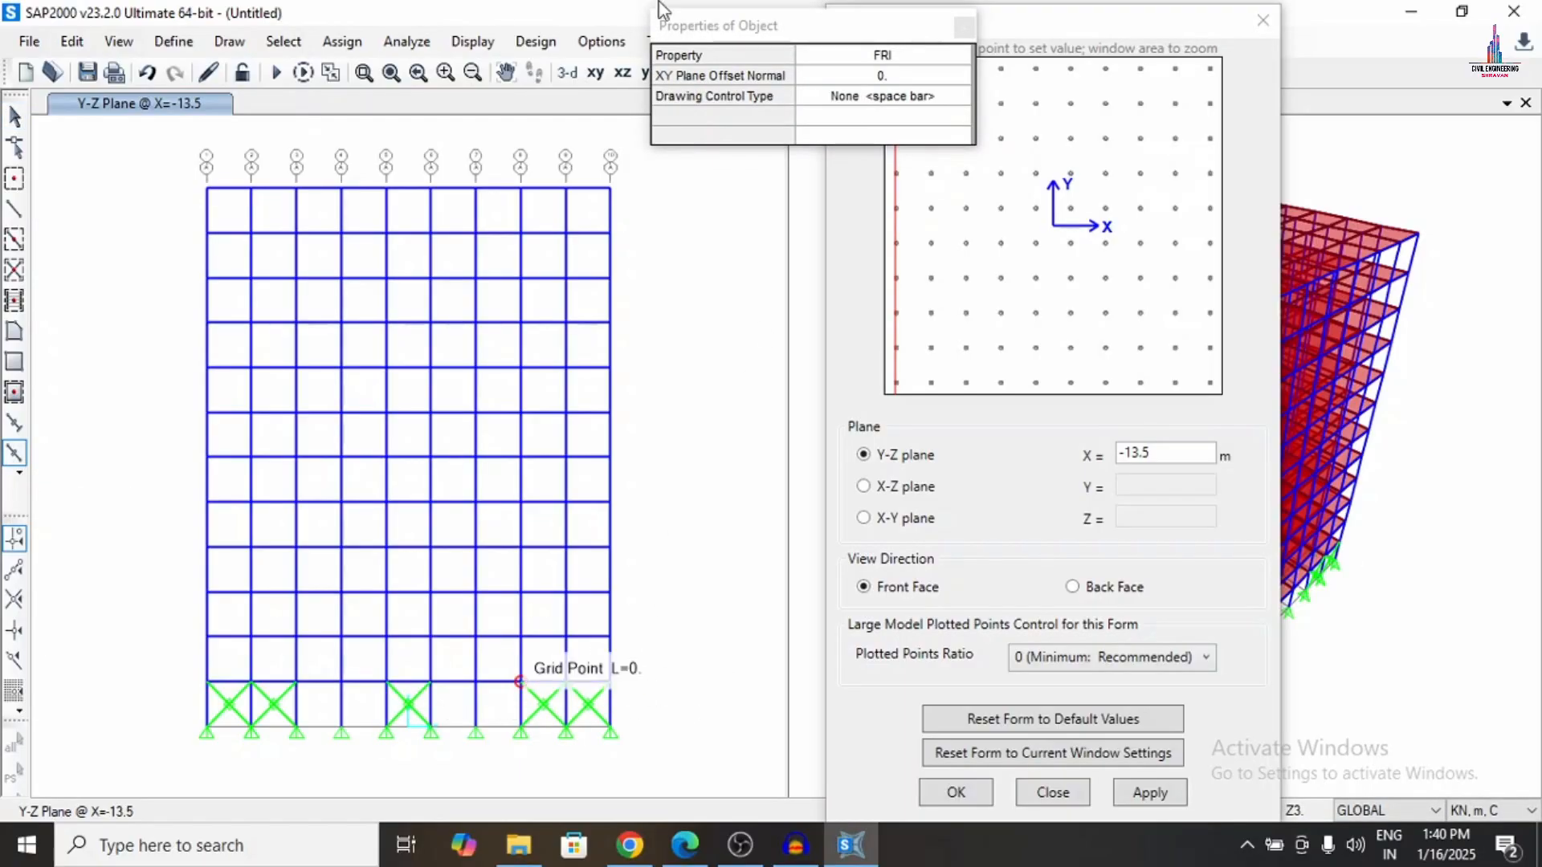
Set the 2D view to the Y-Z plane at X = 13.5 m.
{"action": "left_click", "coordinate": [119, 41]}
{"action": "left_click", "coordinate": [201, 99]}
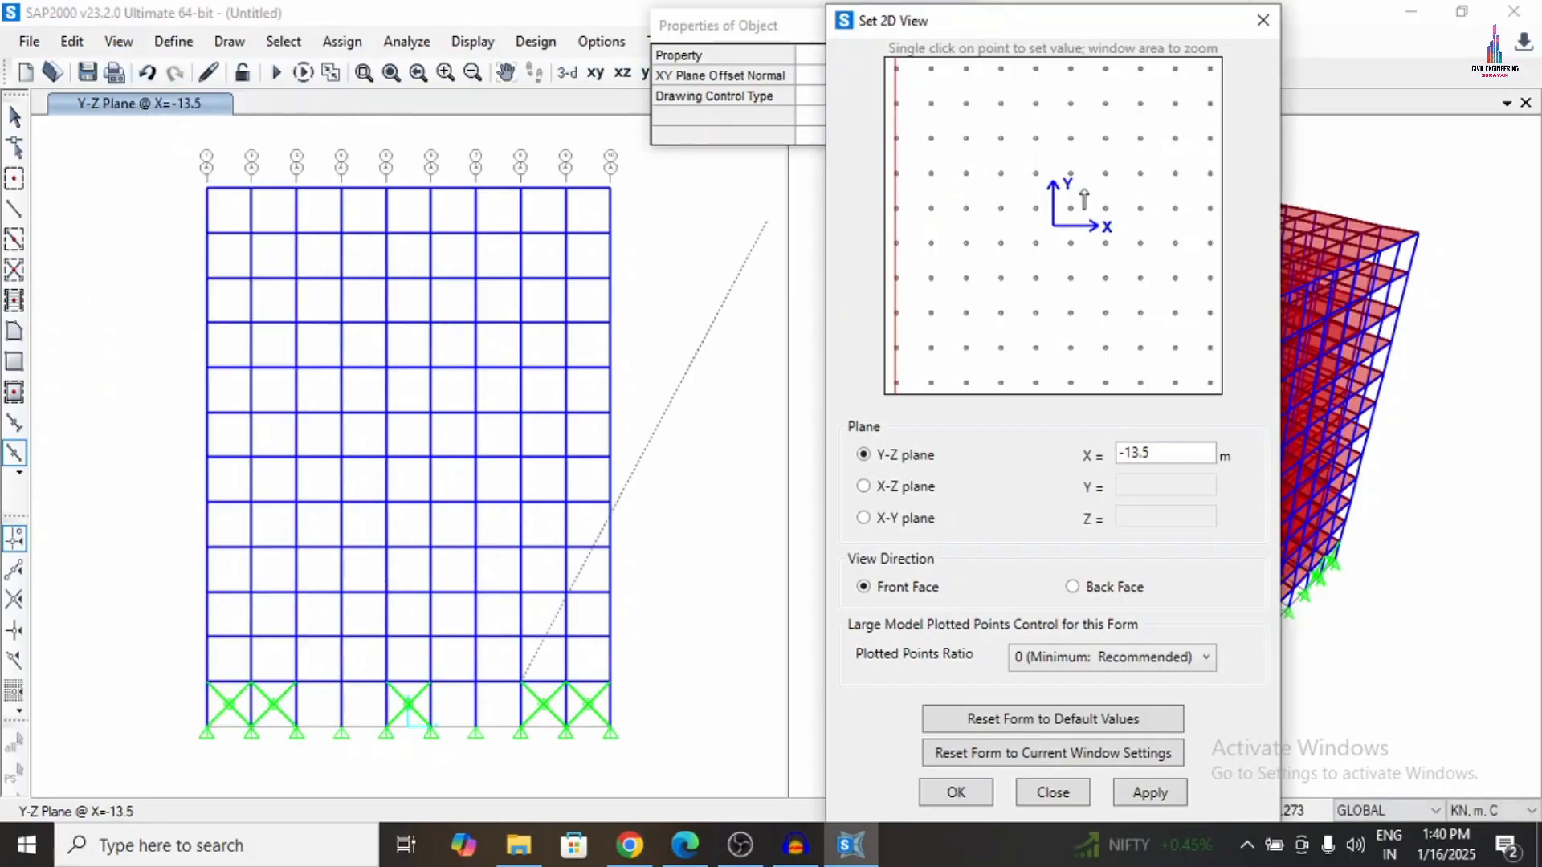
{"action": "left_click", "coordinate": [1210, 208]}
{"action": "left_click", "coordinate": [1149, 793]}
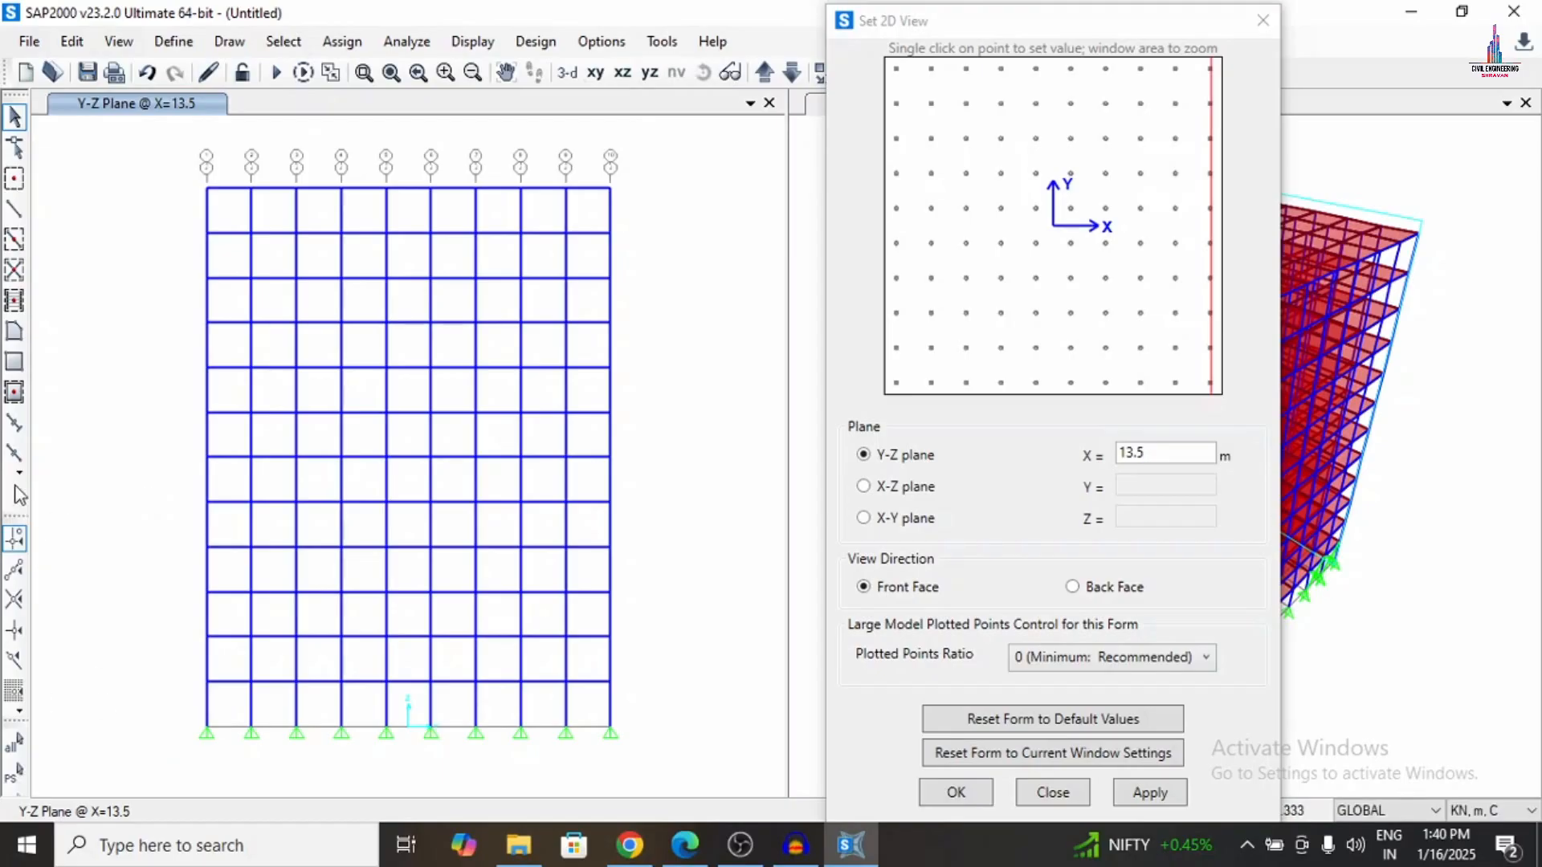
On the X = 13.5 face, draw FRI two-joint links as an inverted V across the two bottom-storey bays nearest Y = -13.5.
{"action": "left_click", "coordinate": [14, 454]}
{"action": "left_click", "coordinate": [206, 730]}
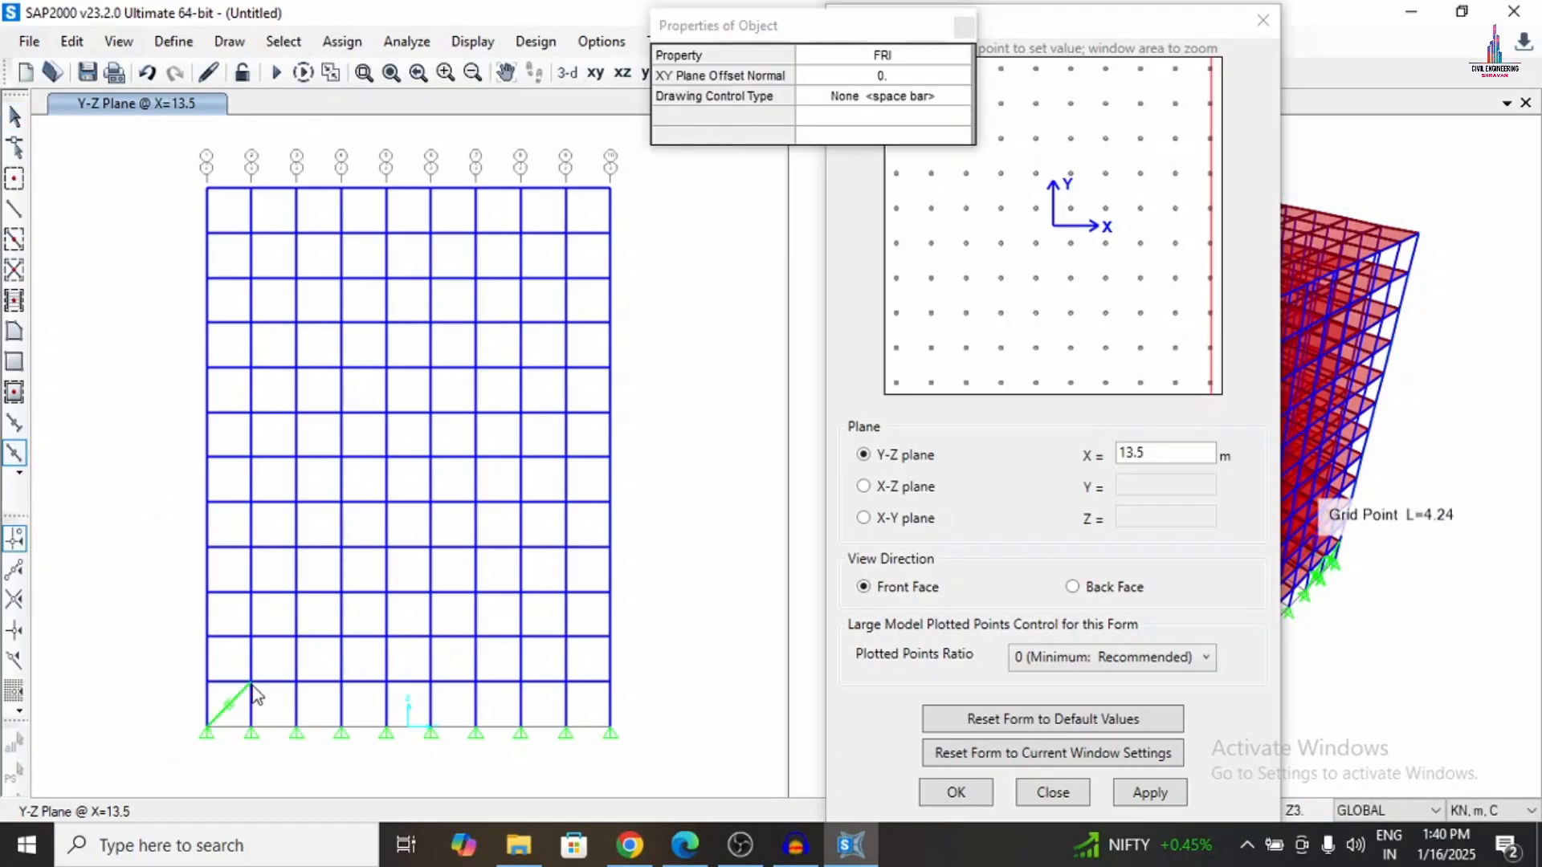
{"action": "left_click", "coordinate": [251, 683]}
{"action": "left_click", "coordinate": [296, 730]}
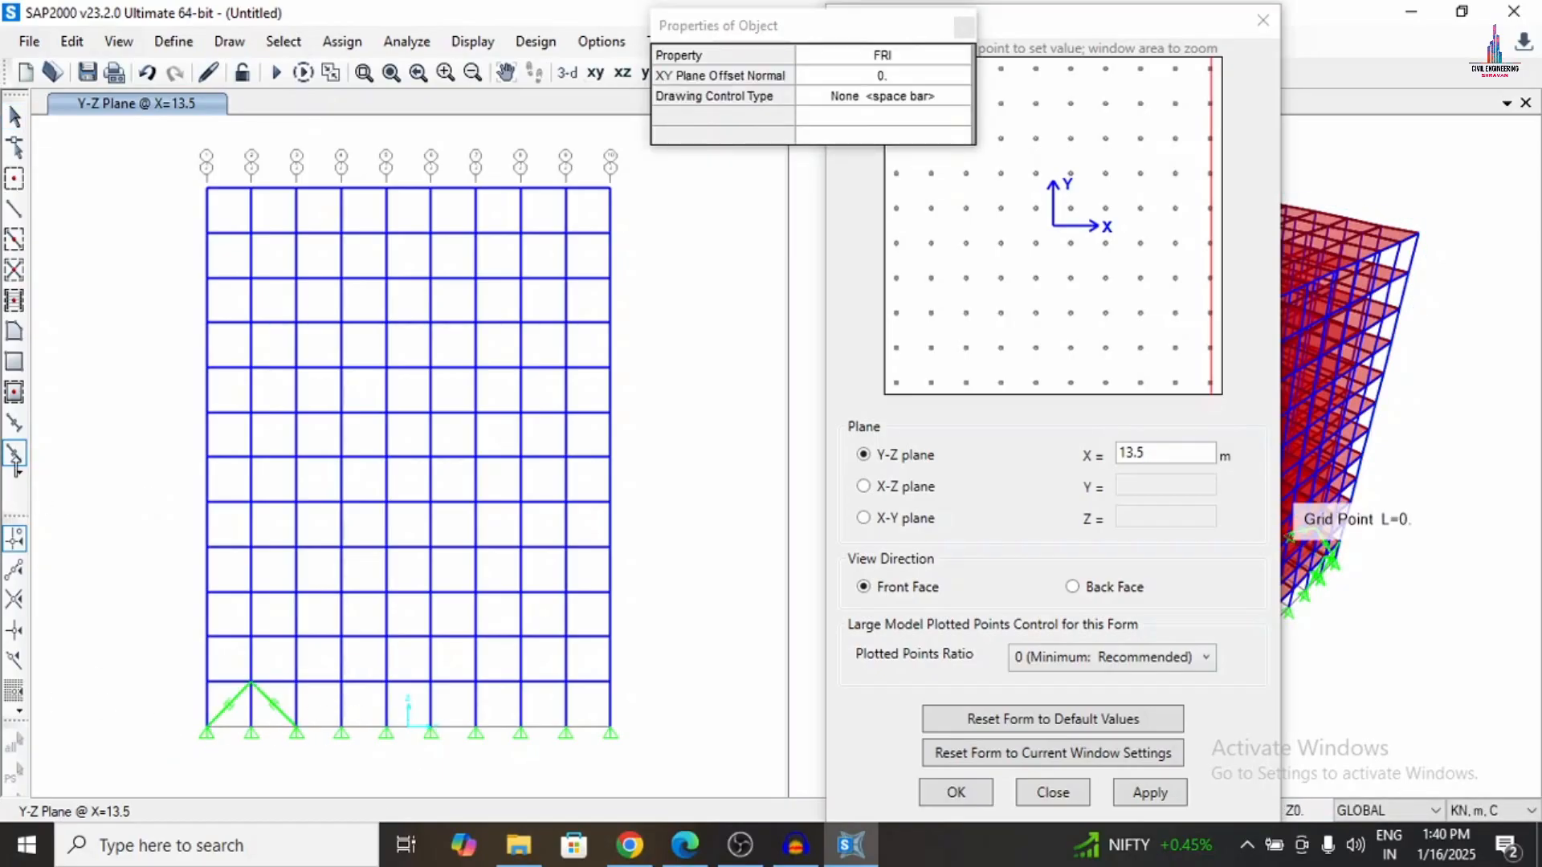
{"action": "key", "text": "Escape"}
On the X = 13.5 face, draw FRI links as an inverted V in the two bottom bays nearest Y = 13.5 and one diagonal in the central bay.
{"action": "left_click", "coordinate": [610, 730]}
{"action": "left_click", "coordinate": [566, 682]}
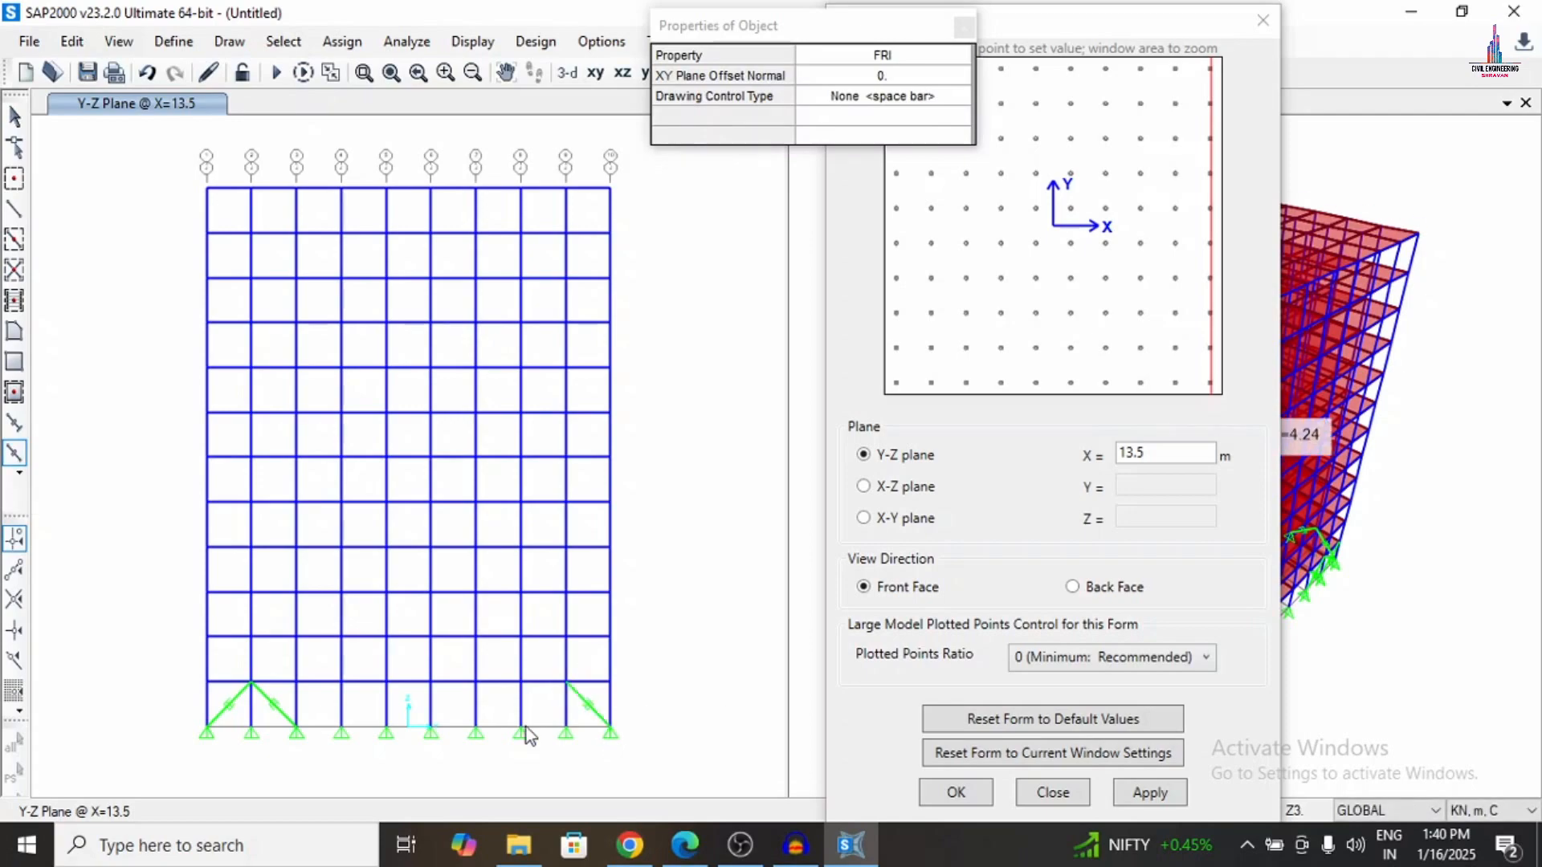
{"action": "left_click", "coordinate": [521, 731]}
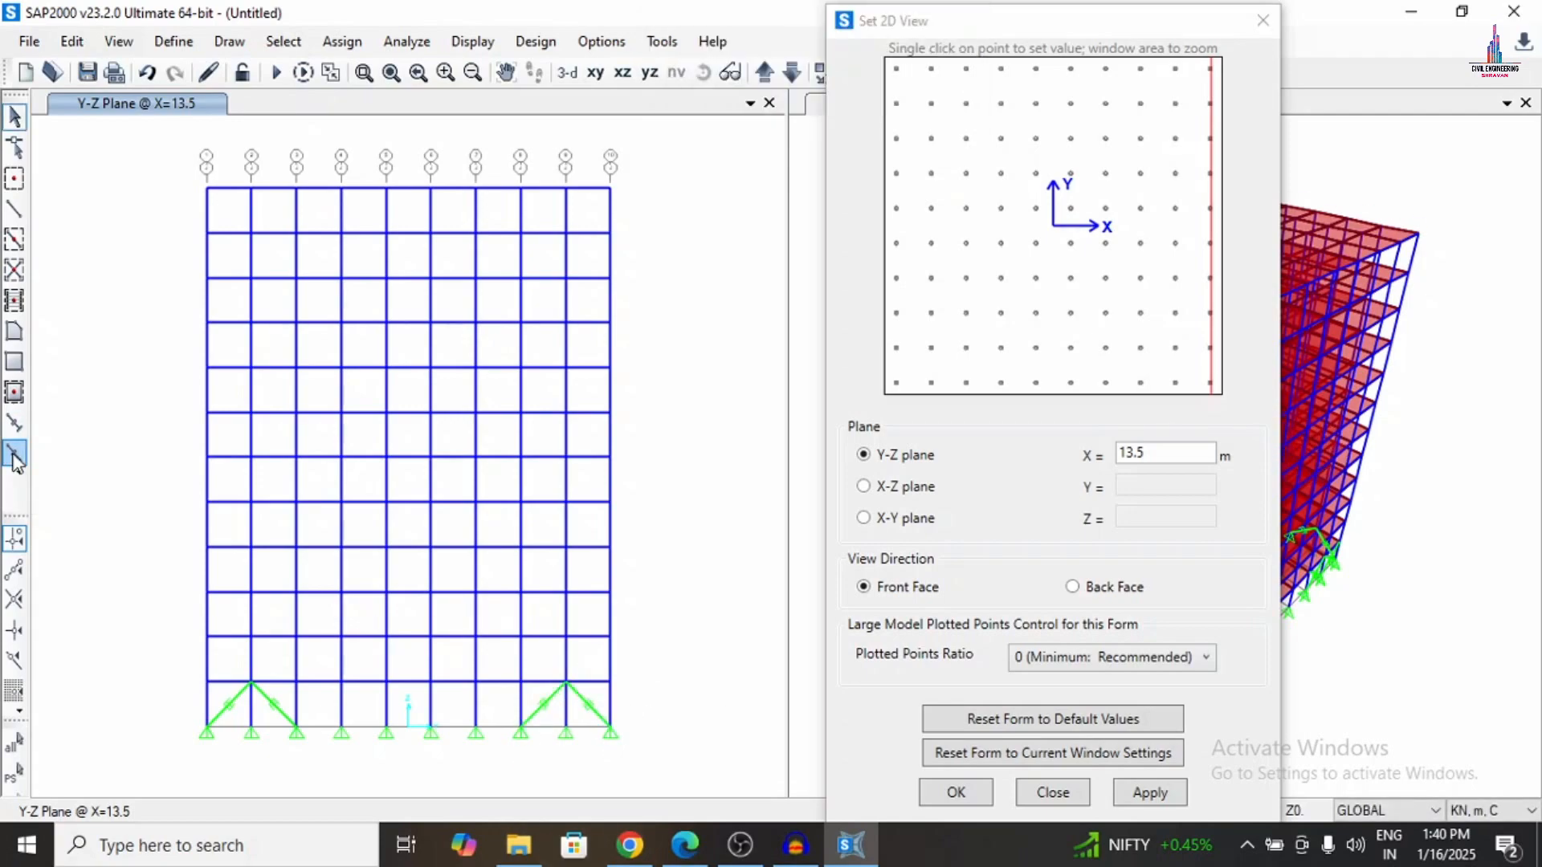
{"action": "left_click", "coordinate": [431, 731]}
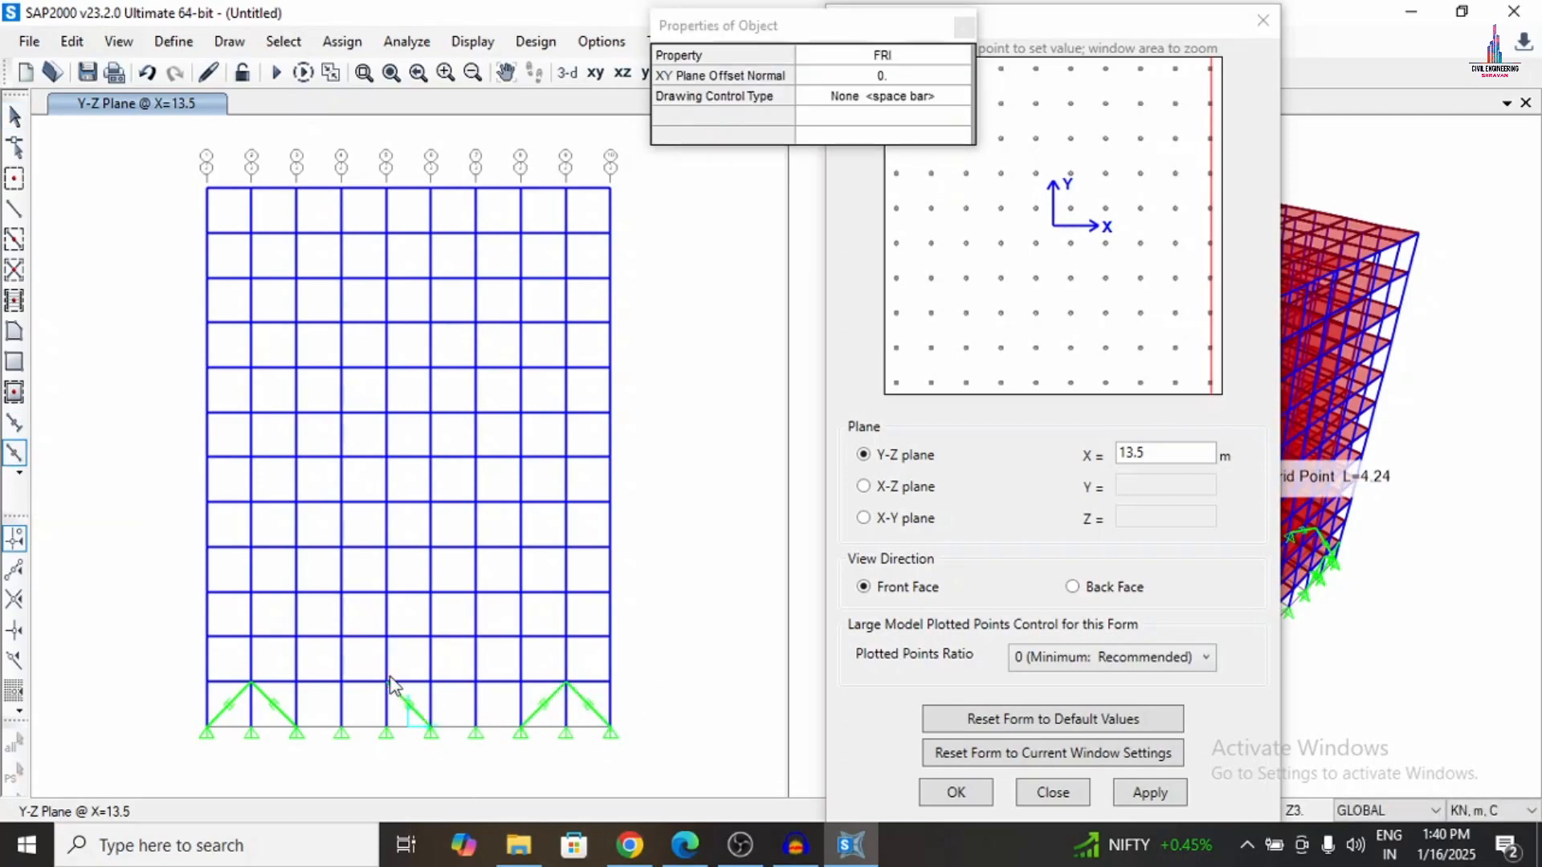
Complete the X-bracing in the two bottom-storey bays nearest Y = -13.5 on the X = 13.5 face with the opposite FRI link diagonals.
{"action": "left_click", "coordinate": [17, 455]}
{"action": "left_click", "coordinate": [207, 682]}
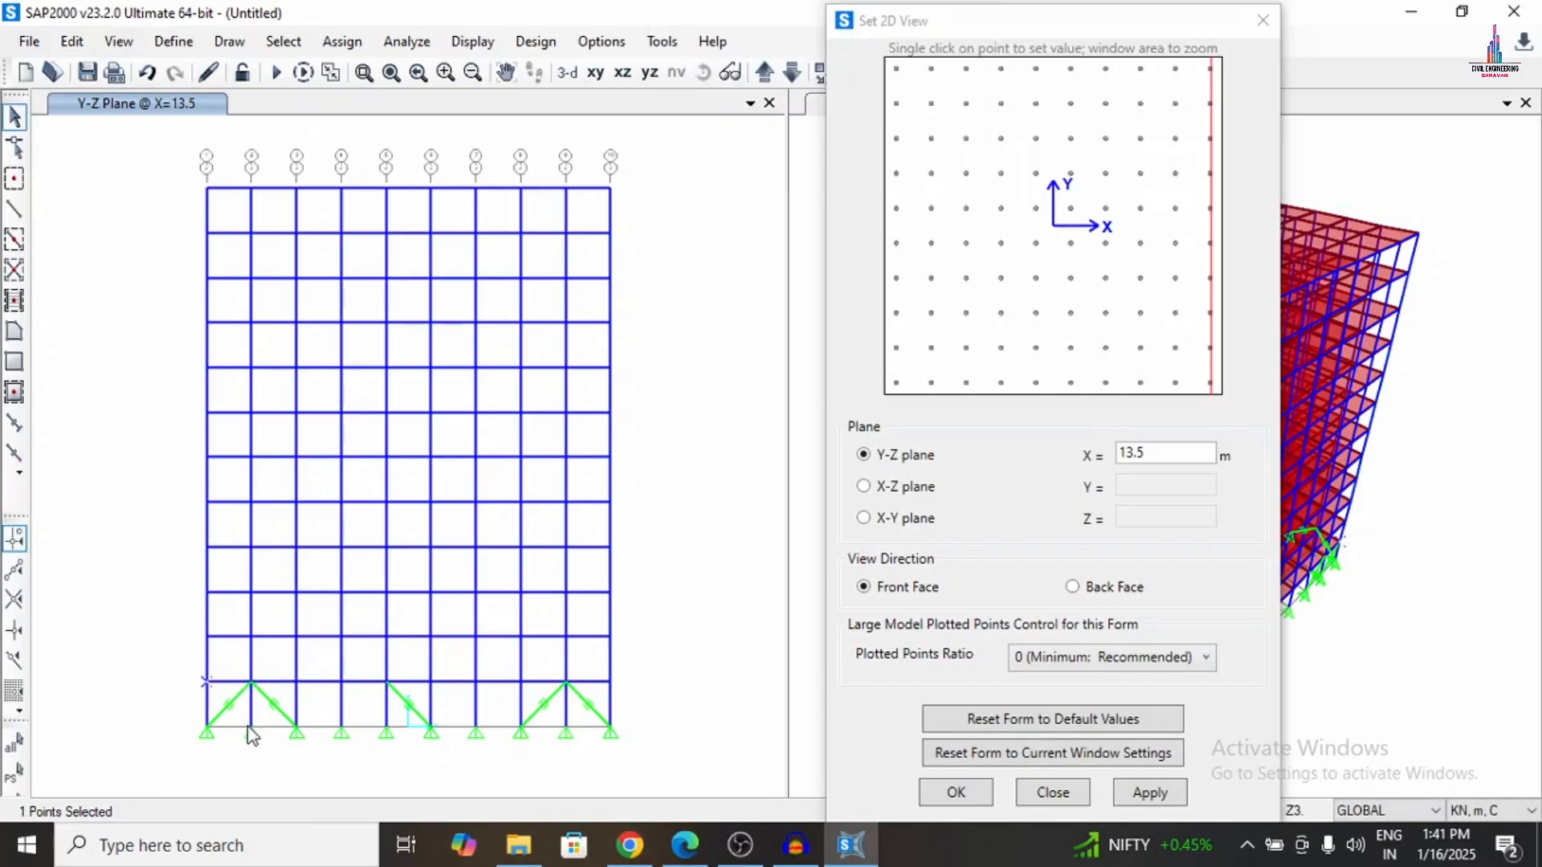
{"action": "left_click", "coordinate": [14, 453]}
{"action": "left_click", "coordinate": [207, 683]}
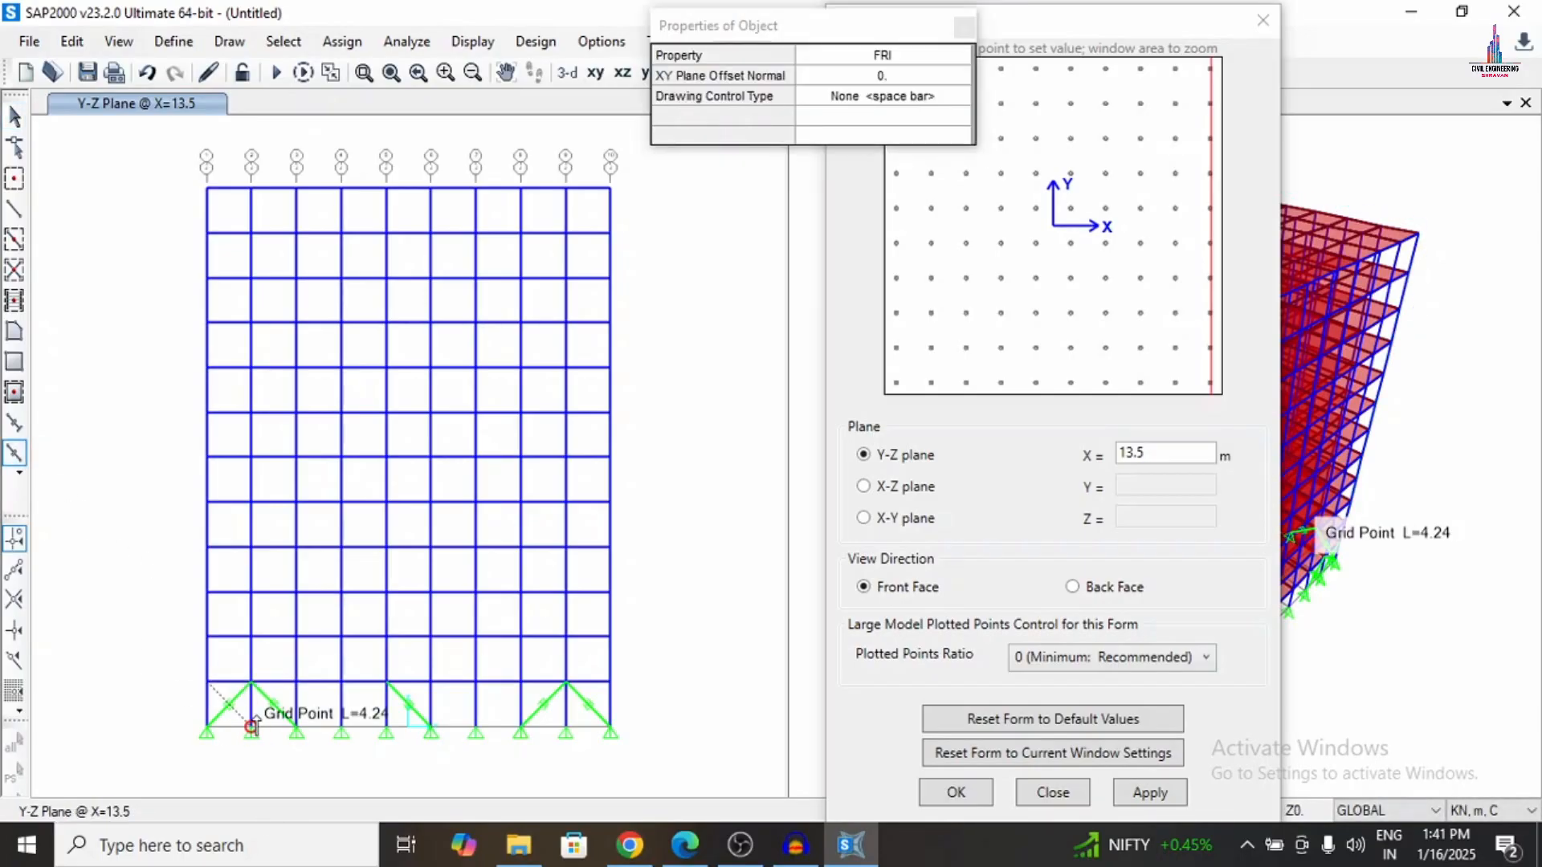
{"action": "key", "text": "Escape"}
{"action": "key", "text": "Escape"}
Add the opposite FRI link diagonal in the central bottom-storey bay of the X = 13.5 face.
{"action": "left_click", "coordinate": [19, 456]}
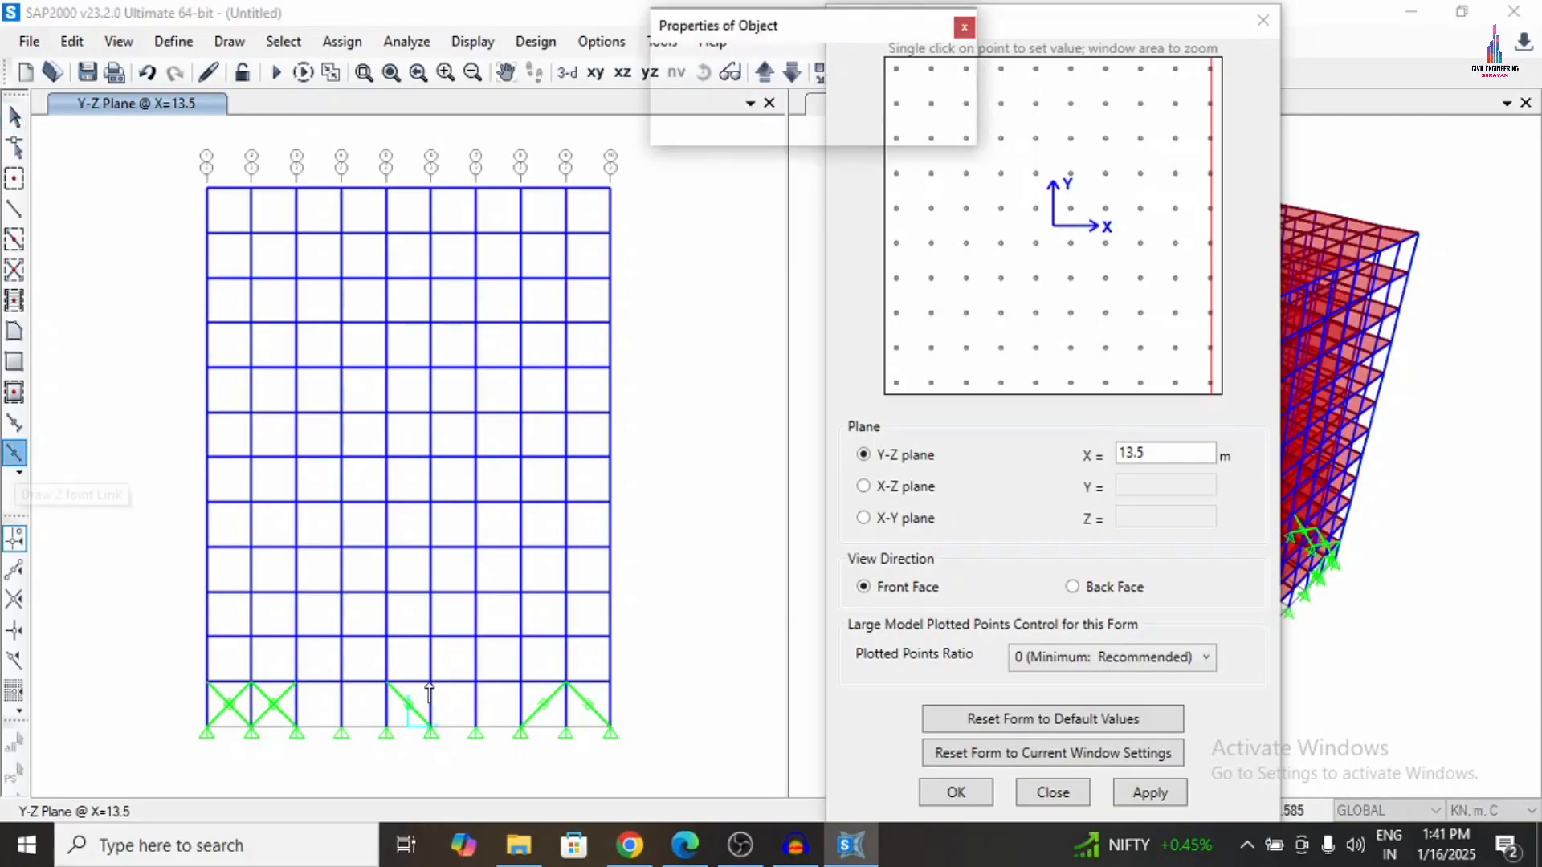
{"action": "left_click", "coordinate": [430, 682]}
{"action": "left_click", "coordinate": [386, 727]}
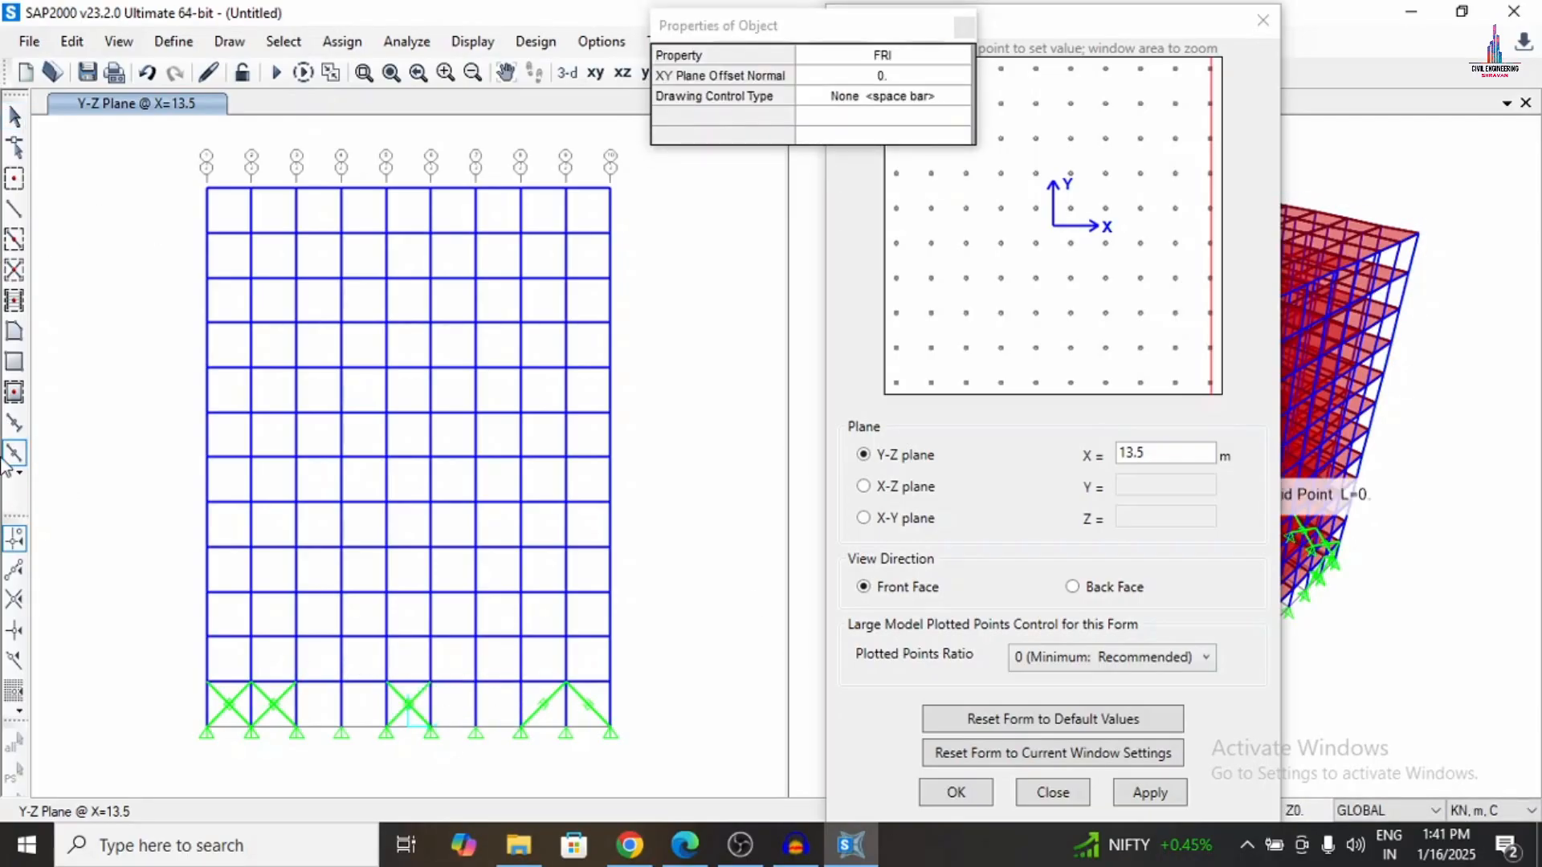
Complete the X-bracing in the two bottom-storey bays nearest Y = 13.5 on the X = 13.5 face with FRI links forming a V.
{"action": "left_click", "coordinate": [520, 682]}
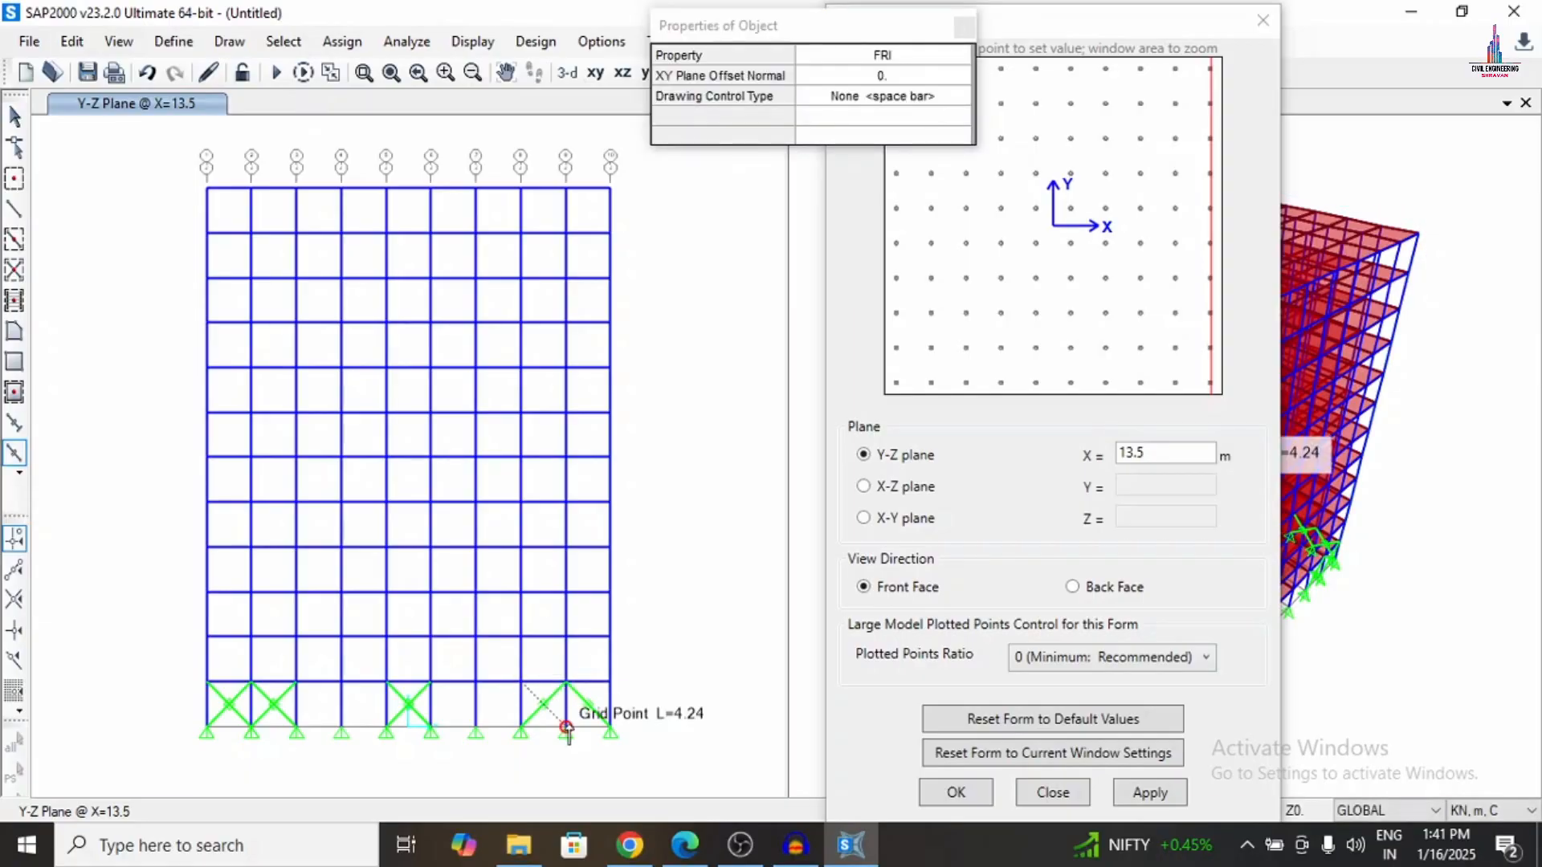
{"action": "left_click", "coordinate": [565, 726]}
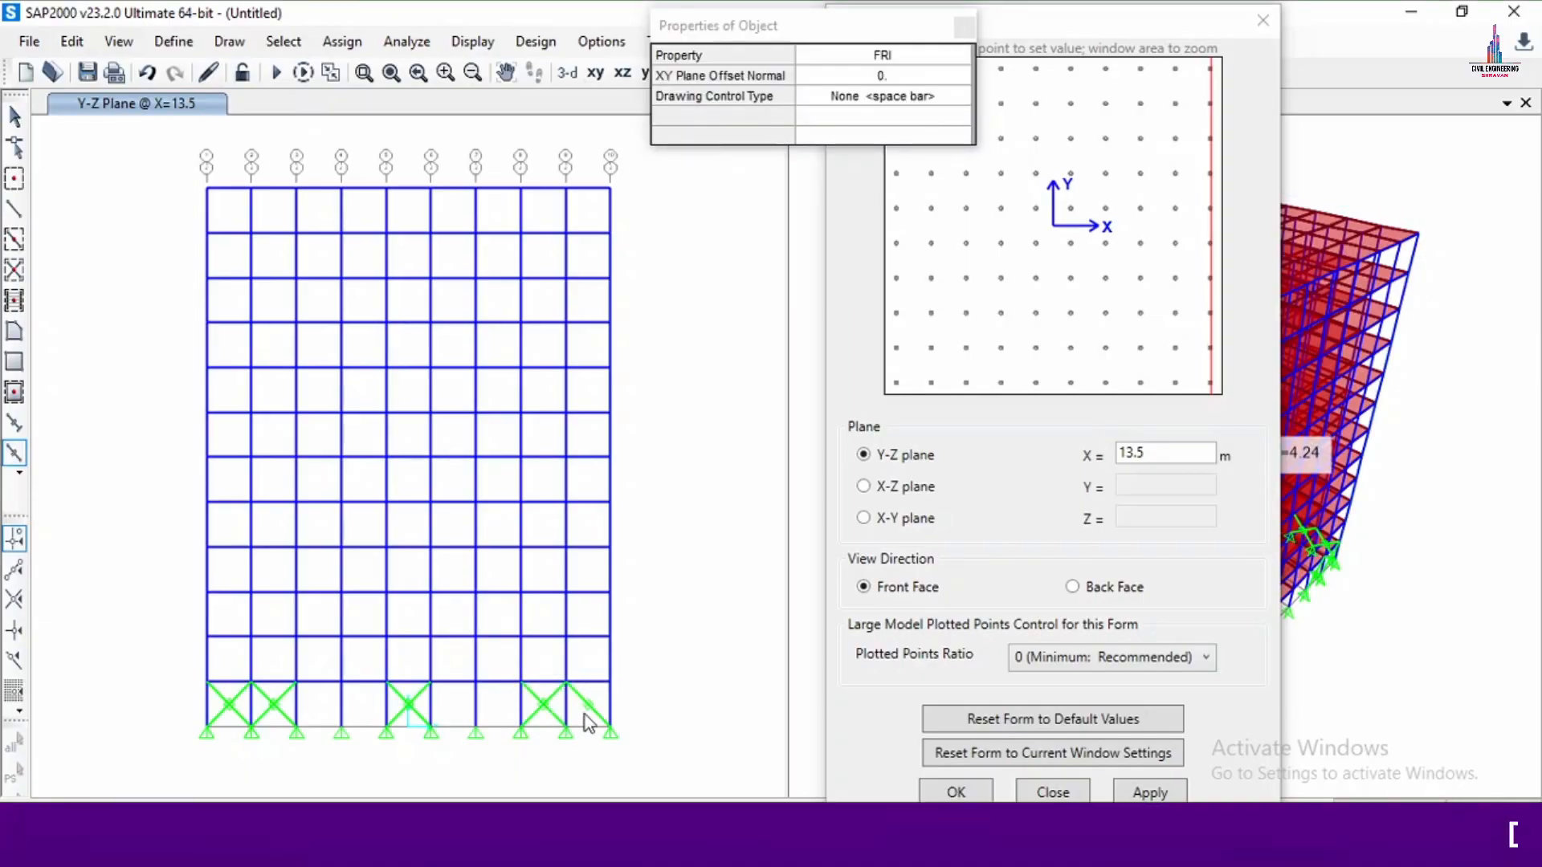
{"action": "left_click", "coordinate": [611, 682]}
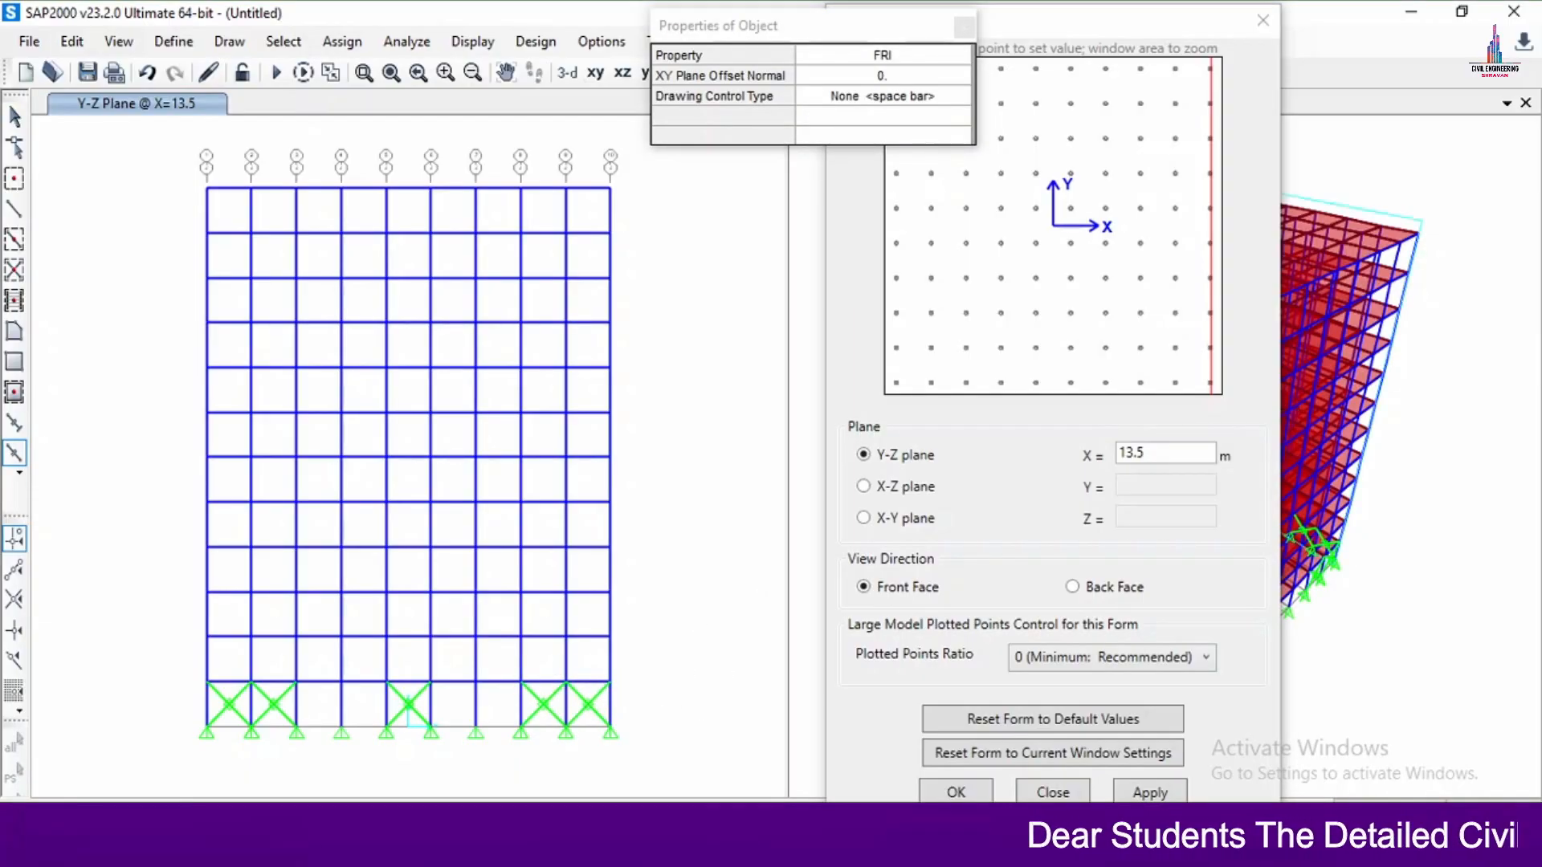
{"action": "key", "text": "Escape"}
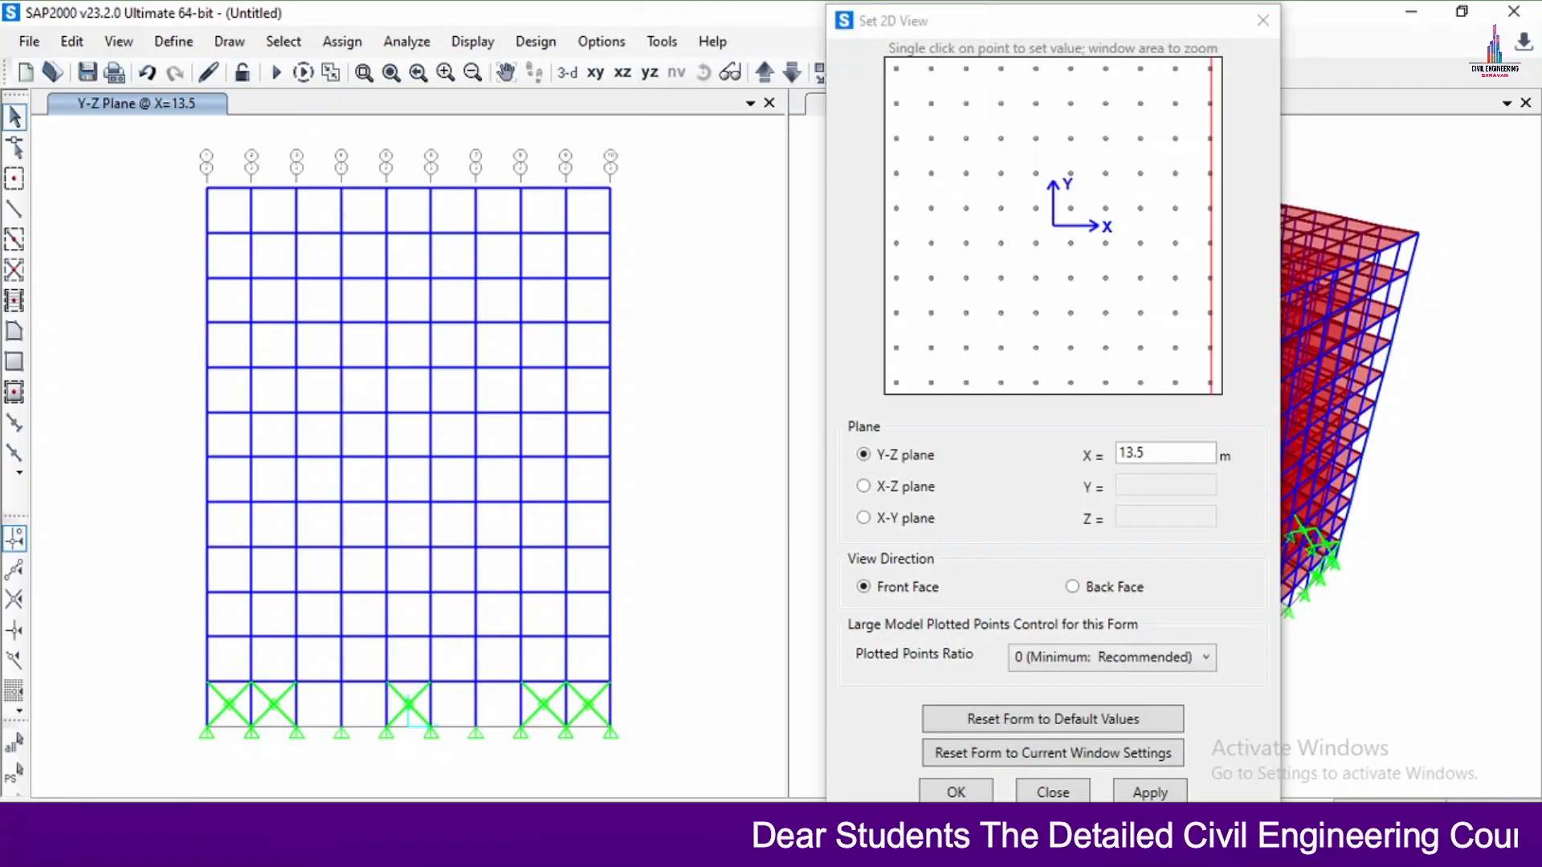
Close the 2D view settings and select all links in the model that have the FRI link property.
{"action": "left_click", "coordinate": [1164, 792]}
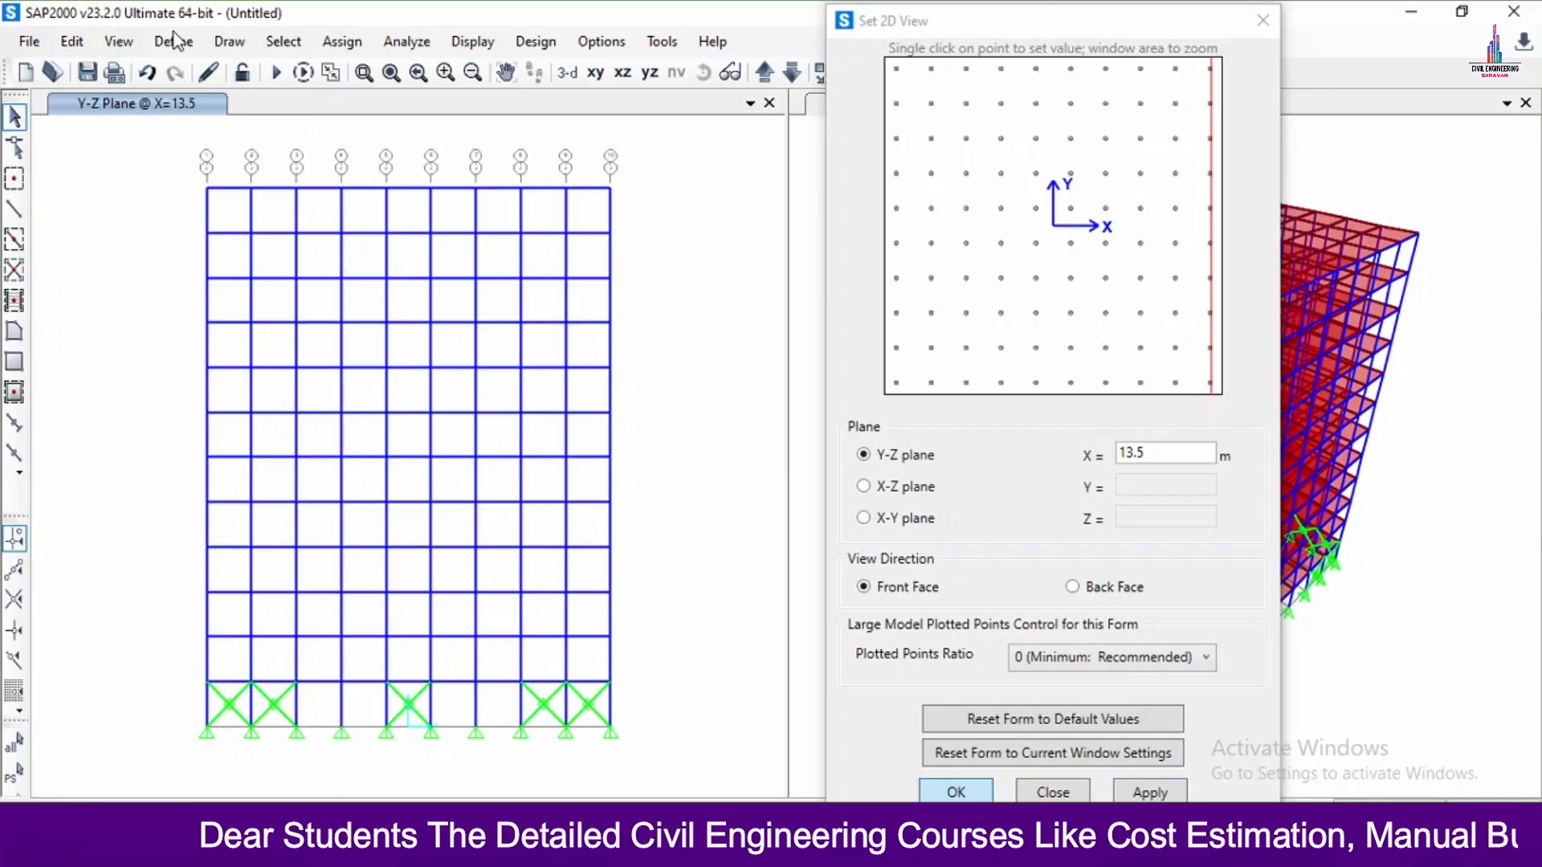
{"action": "key", "text": "Return"}
{"action": "left_click", "coordinate": [282, 41]}
{"action": "mouse_move", "coordinate": [319, 72]}
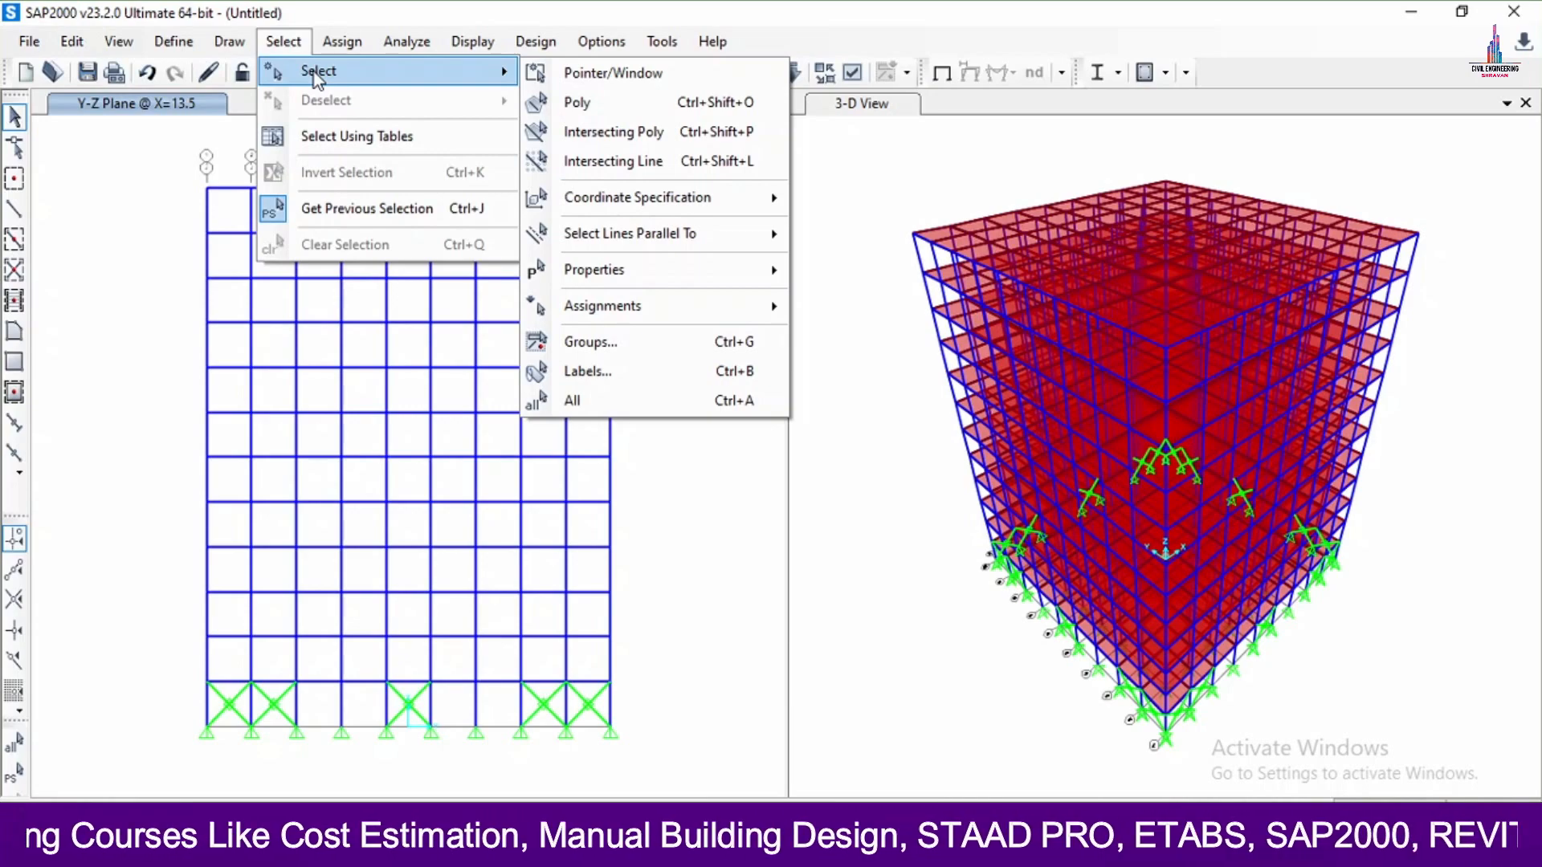
{"action": "mouse_move", "coordinate": [591, 268]}
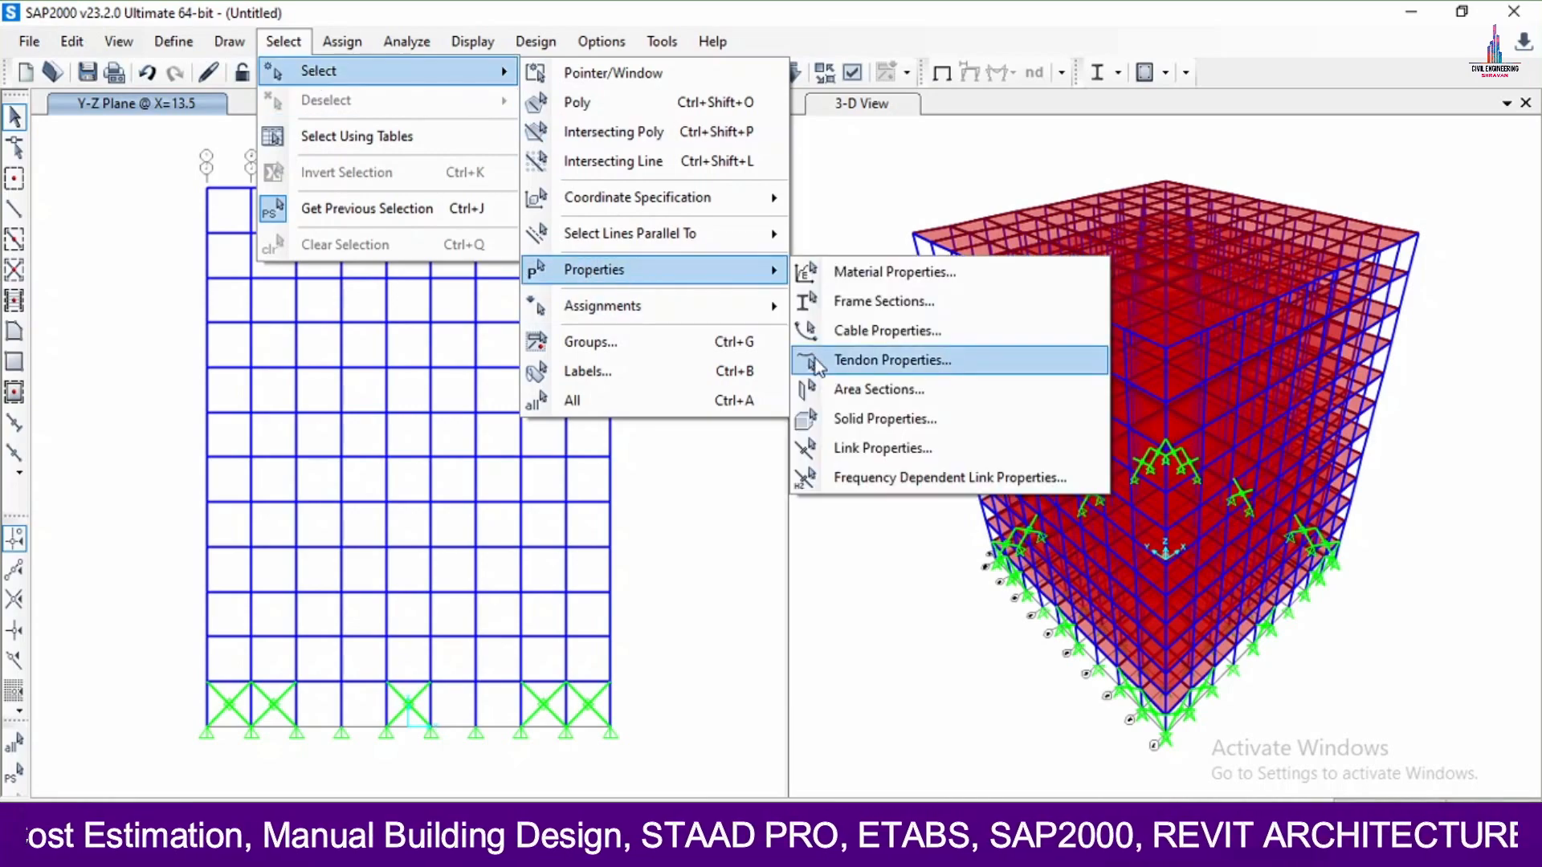
{"action": "left_click", "coordinate": [880, 448]}
{"action": "left_click", "coordinate": [621, 283]}
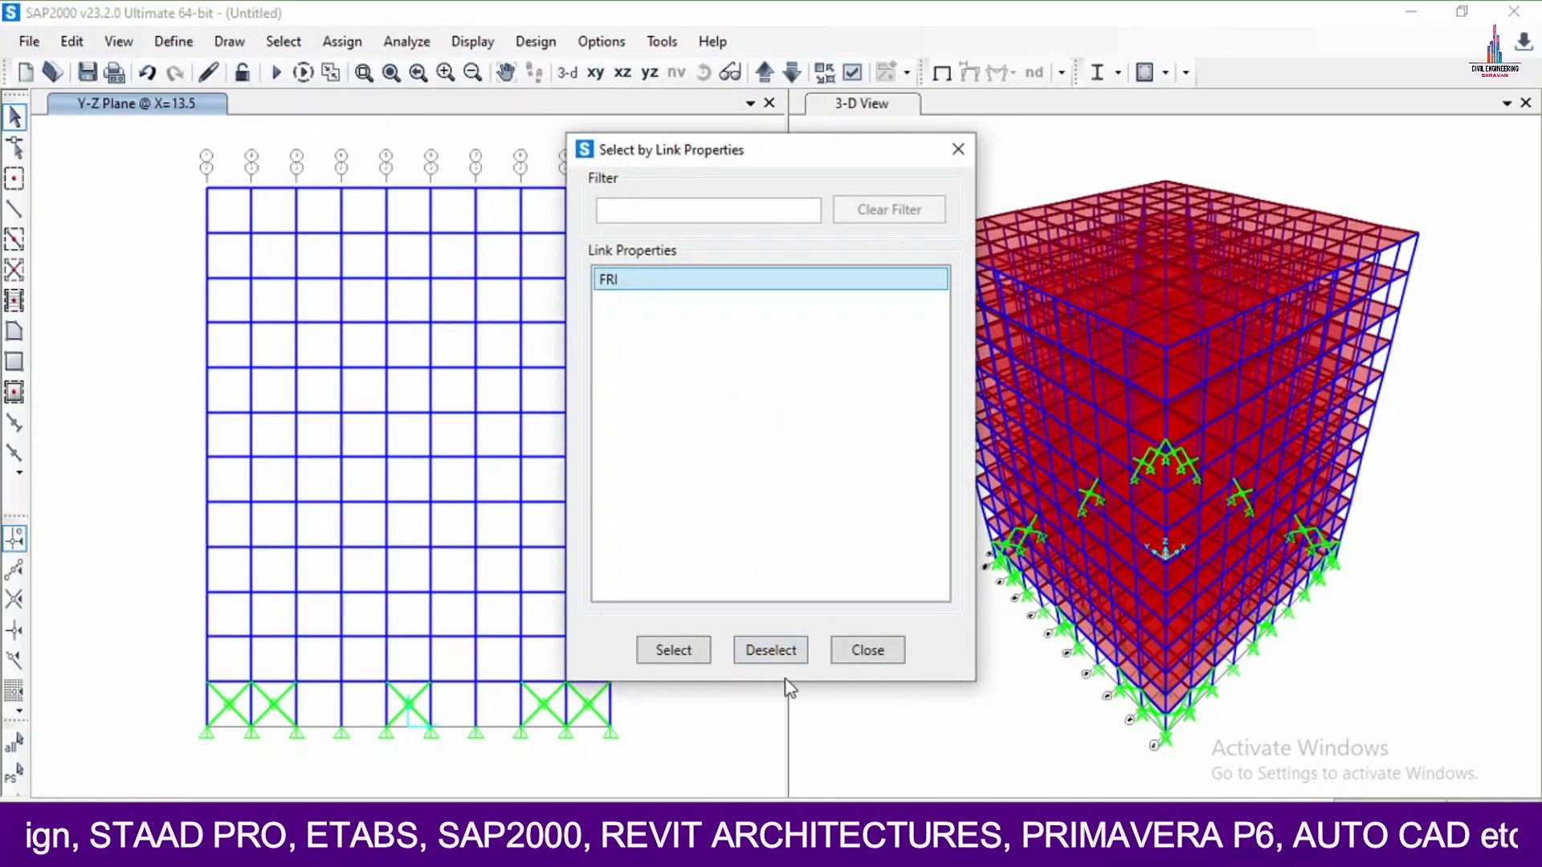
{"action": "left_click", "coordinate": [689, 655]}
{"action": "left_click", "coordinate": [868, 651]}
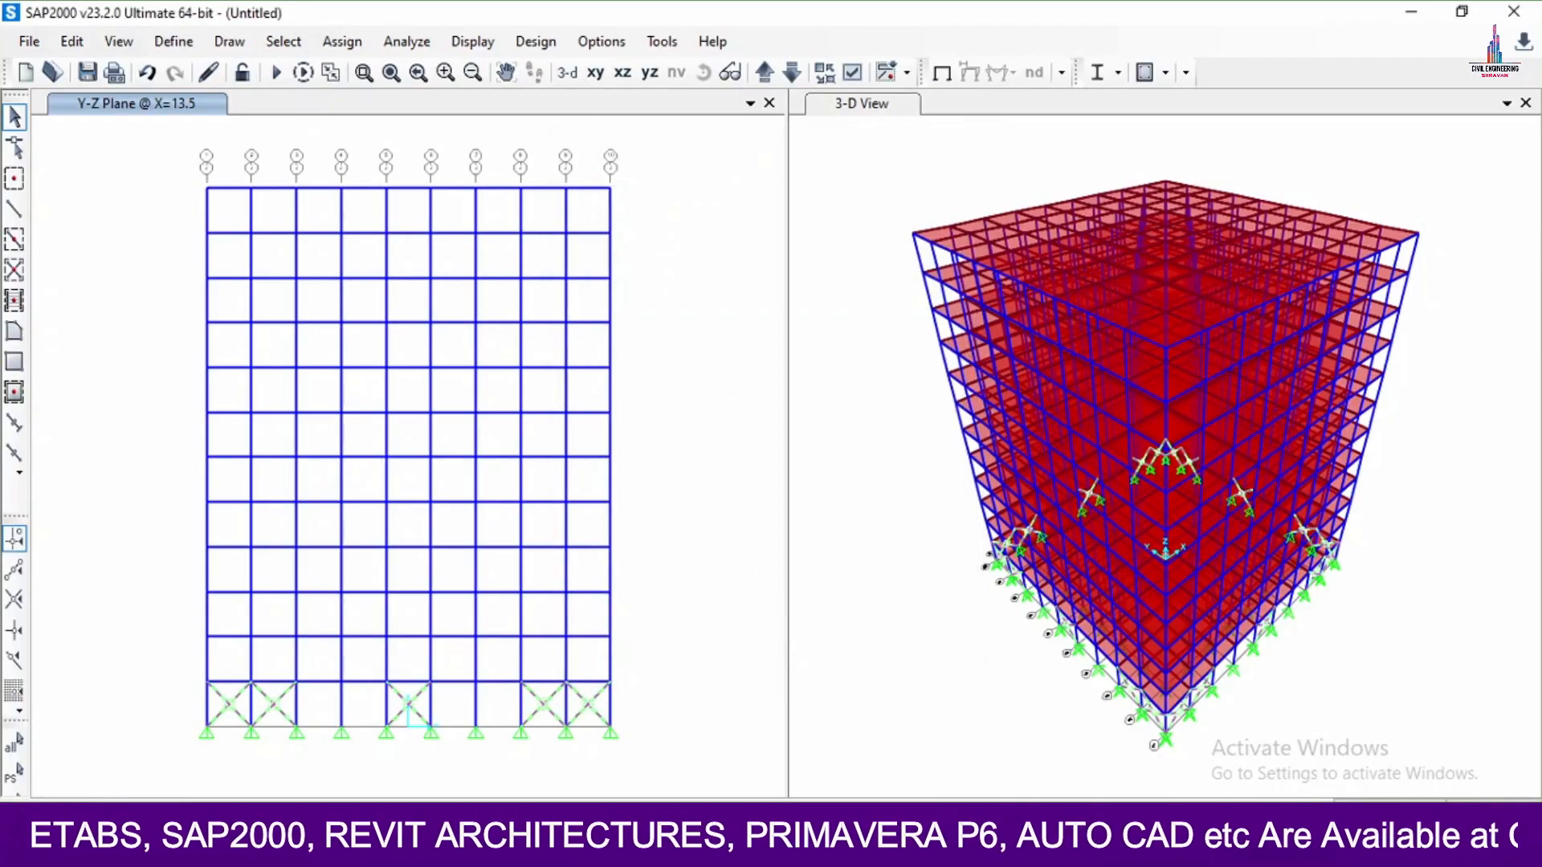
Replicate the selected FRI links linearly up the building with dz = 3 m and 11 copies.
{"action": "left_click", "coordinate": [72, 41]}
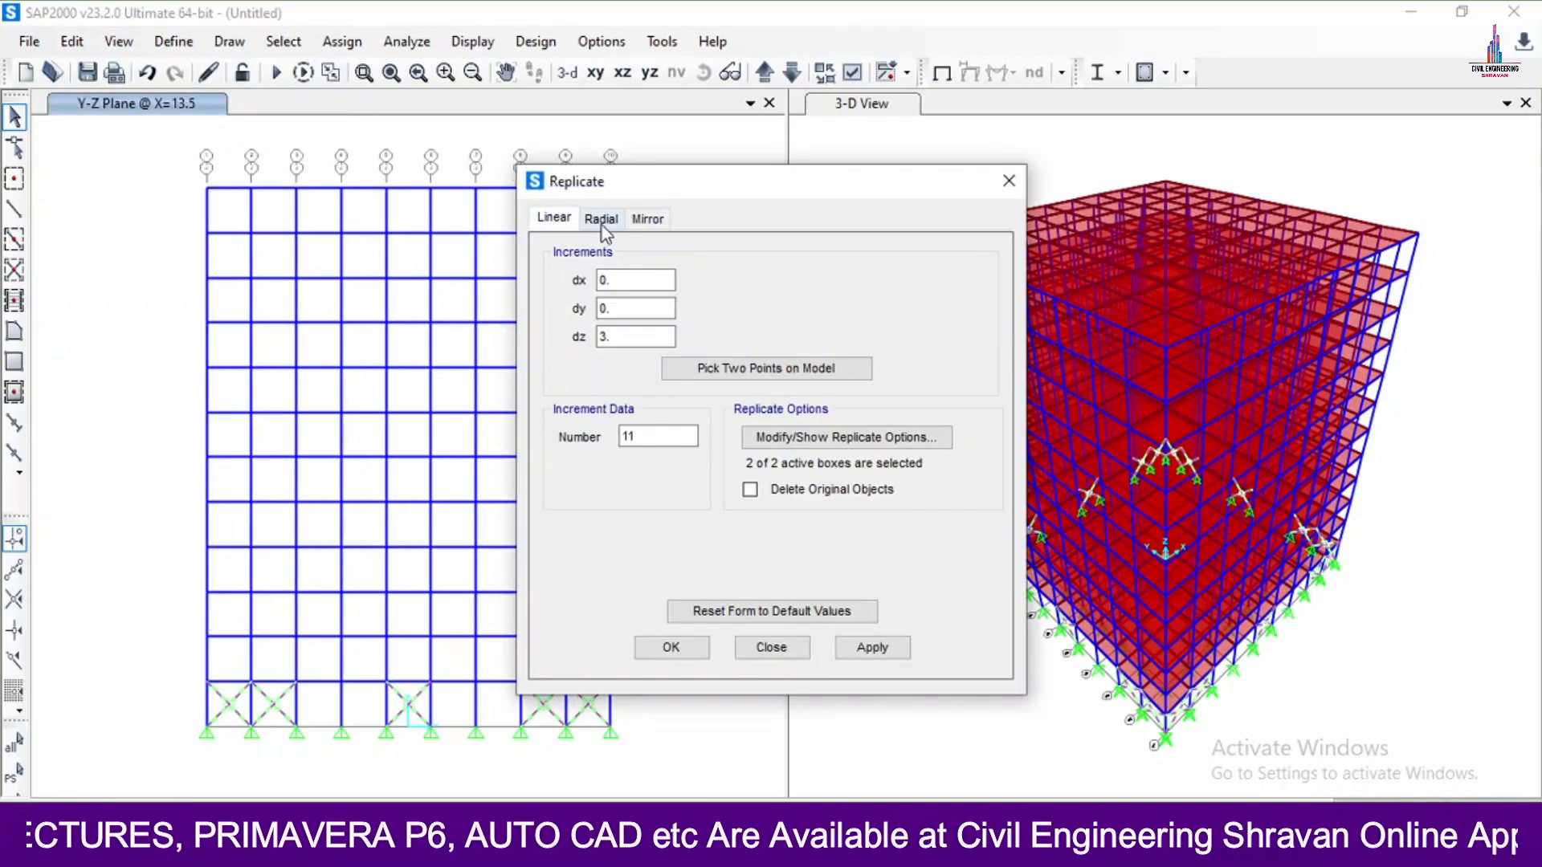
{"action": "left_click", "coordinate": [620, 341]}
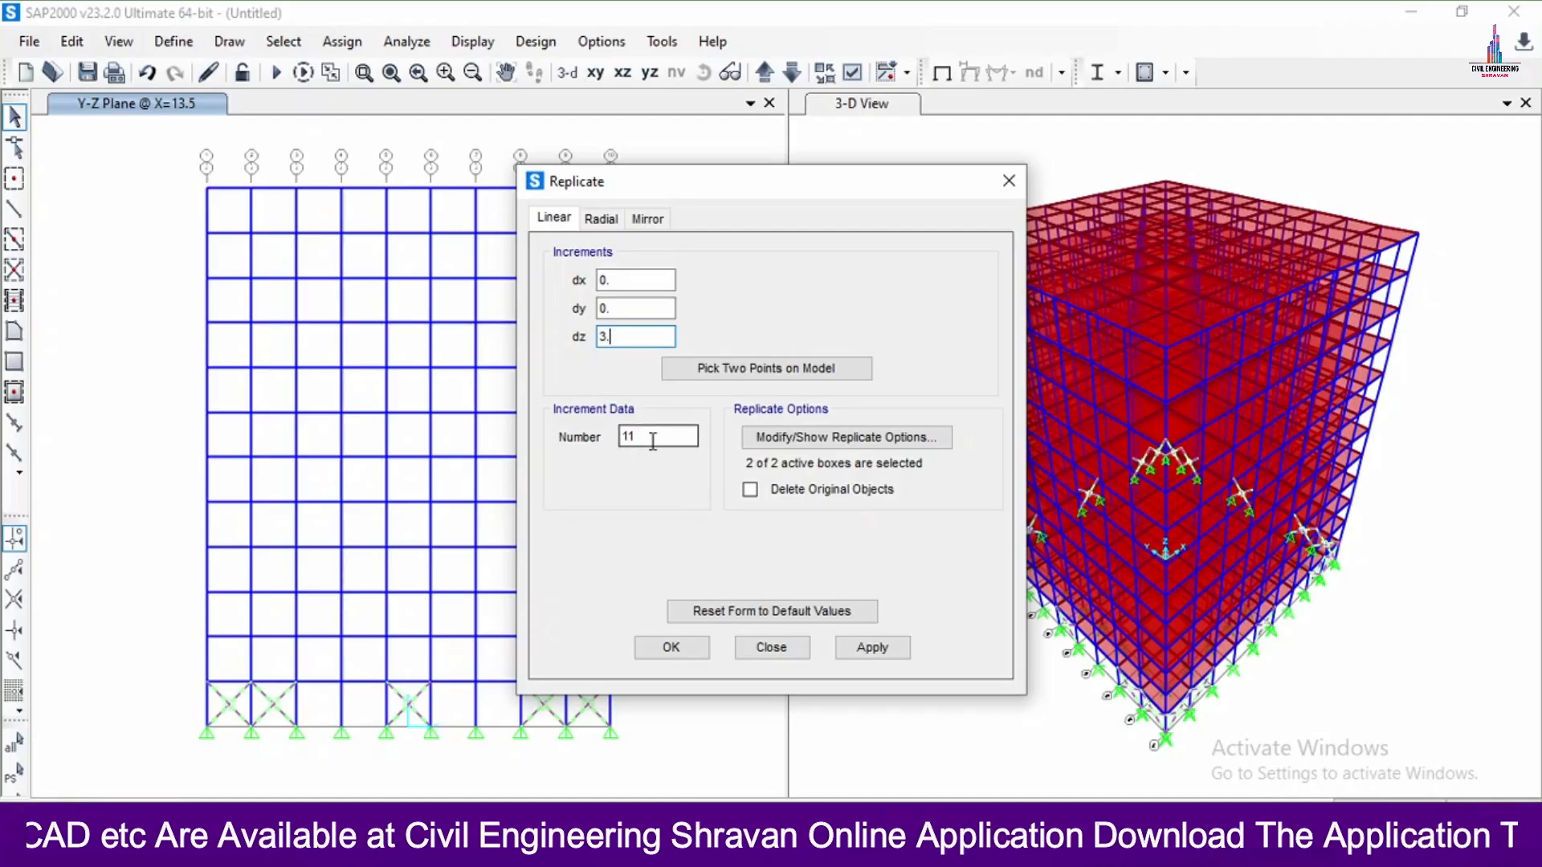
{"action": "left_click_drag", "start_coordinate": [653, 440], "coordinate": [616, 446]}
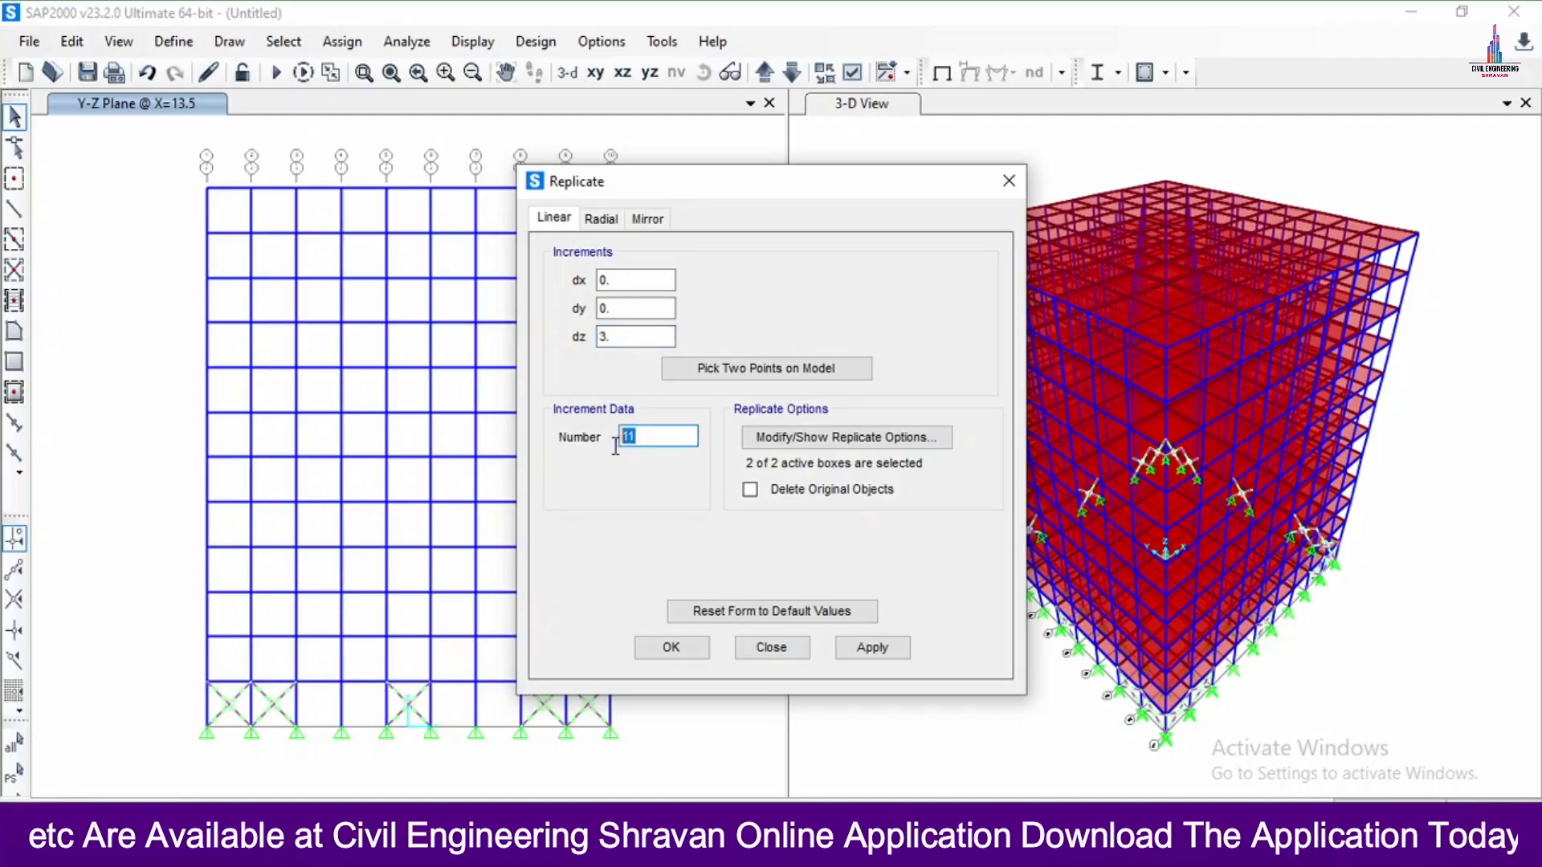
{"action": "left_click", "coordinate": [862, 654]}
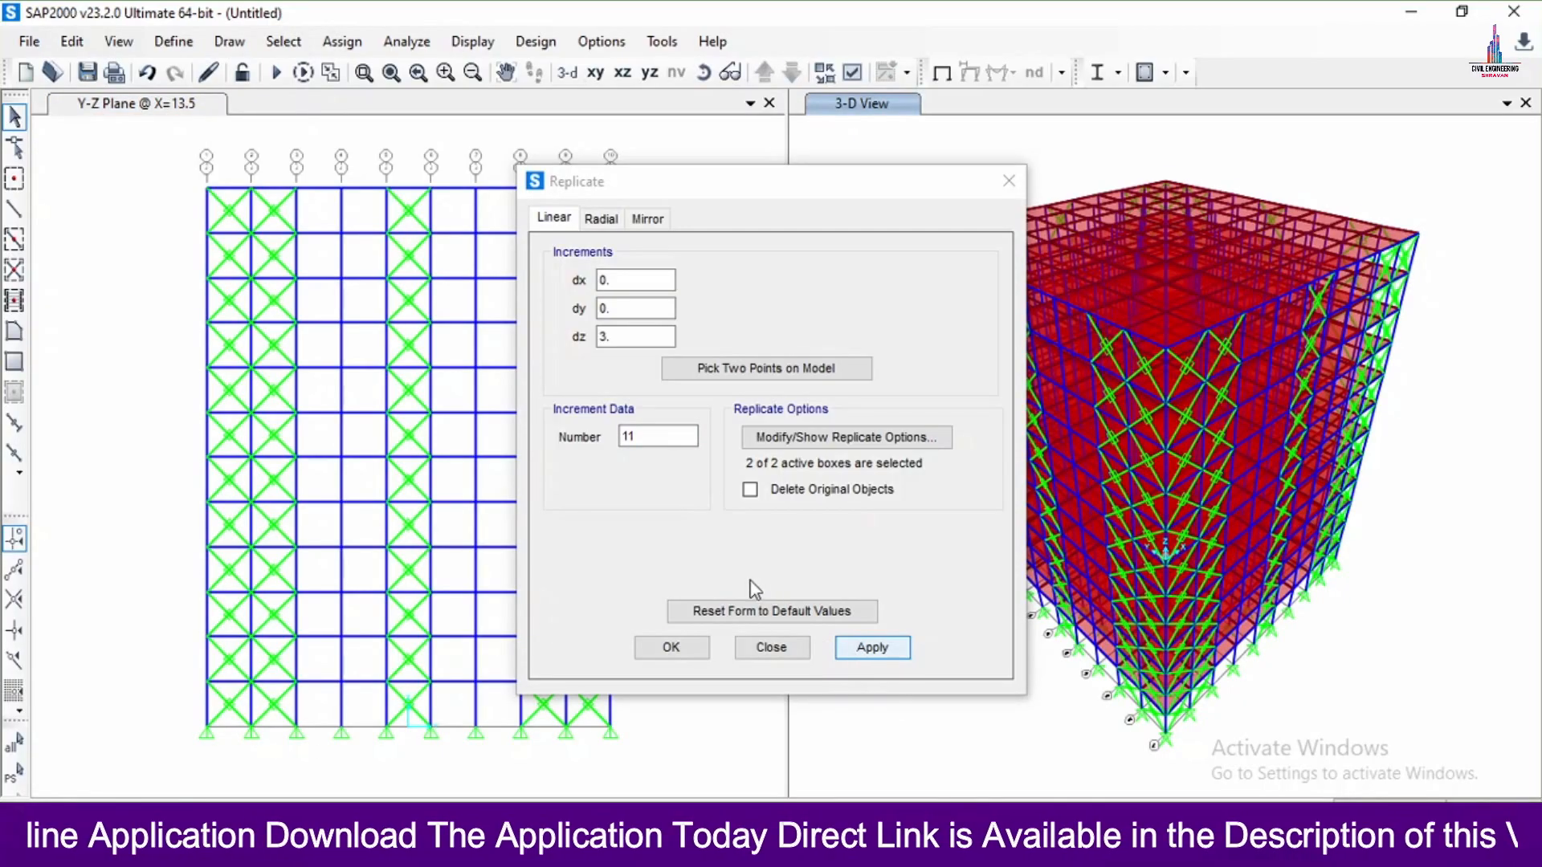
{"action": "left_click", "coordinate": [692, 644]}
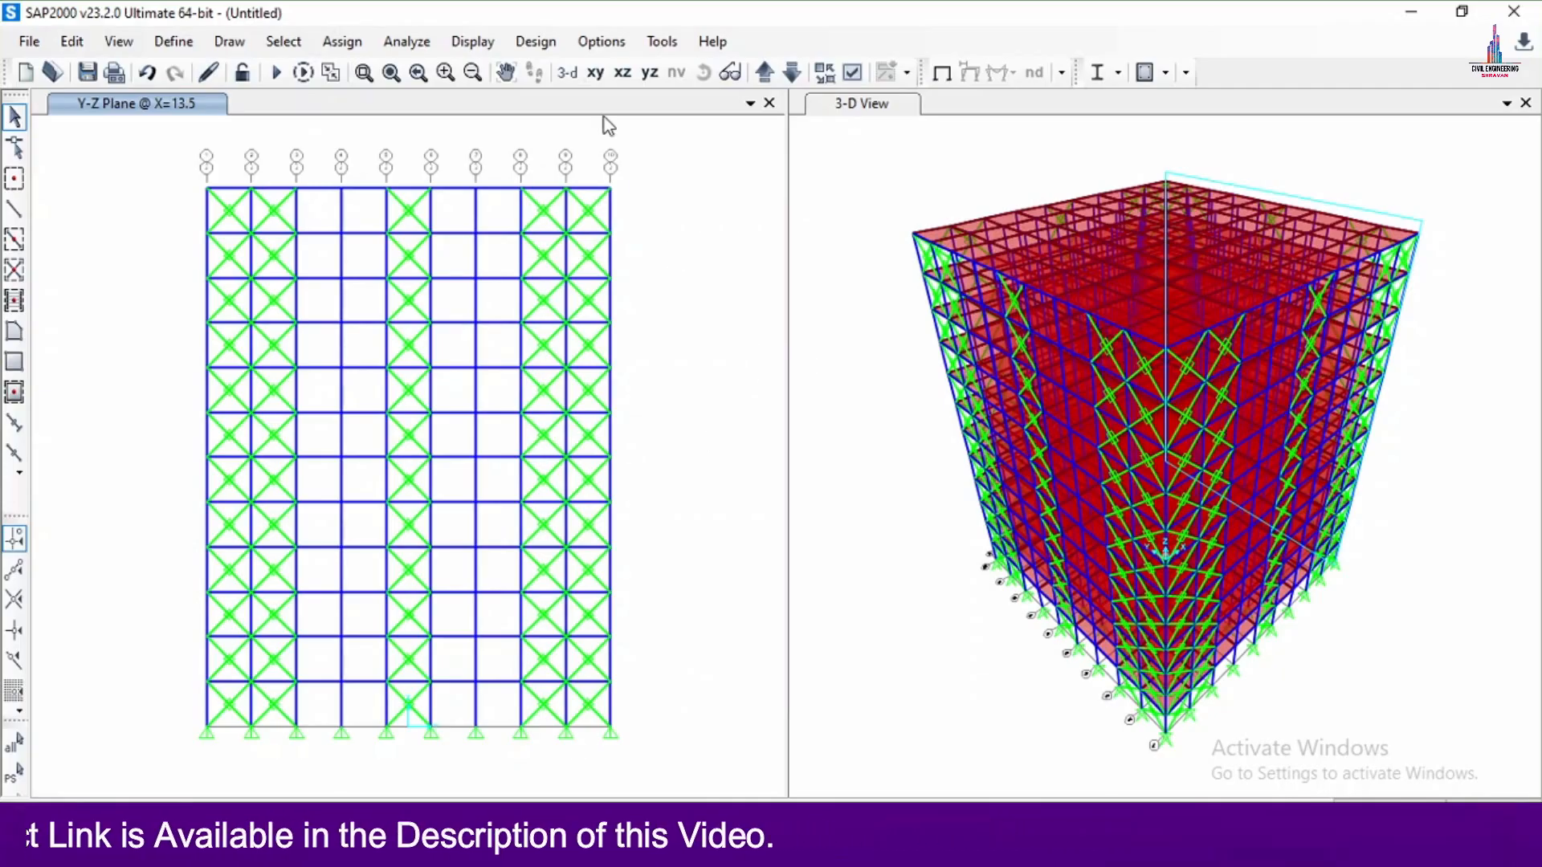
Show the X-Y plan at Z=3 and define a load pattern LIVE of type Live with self-weight multiplier 0.
{"action": "left_click", "coordinate": [596, 74]}
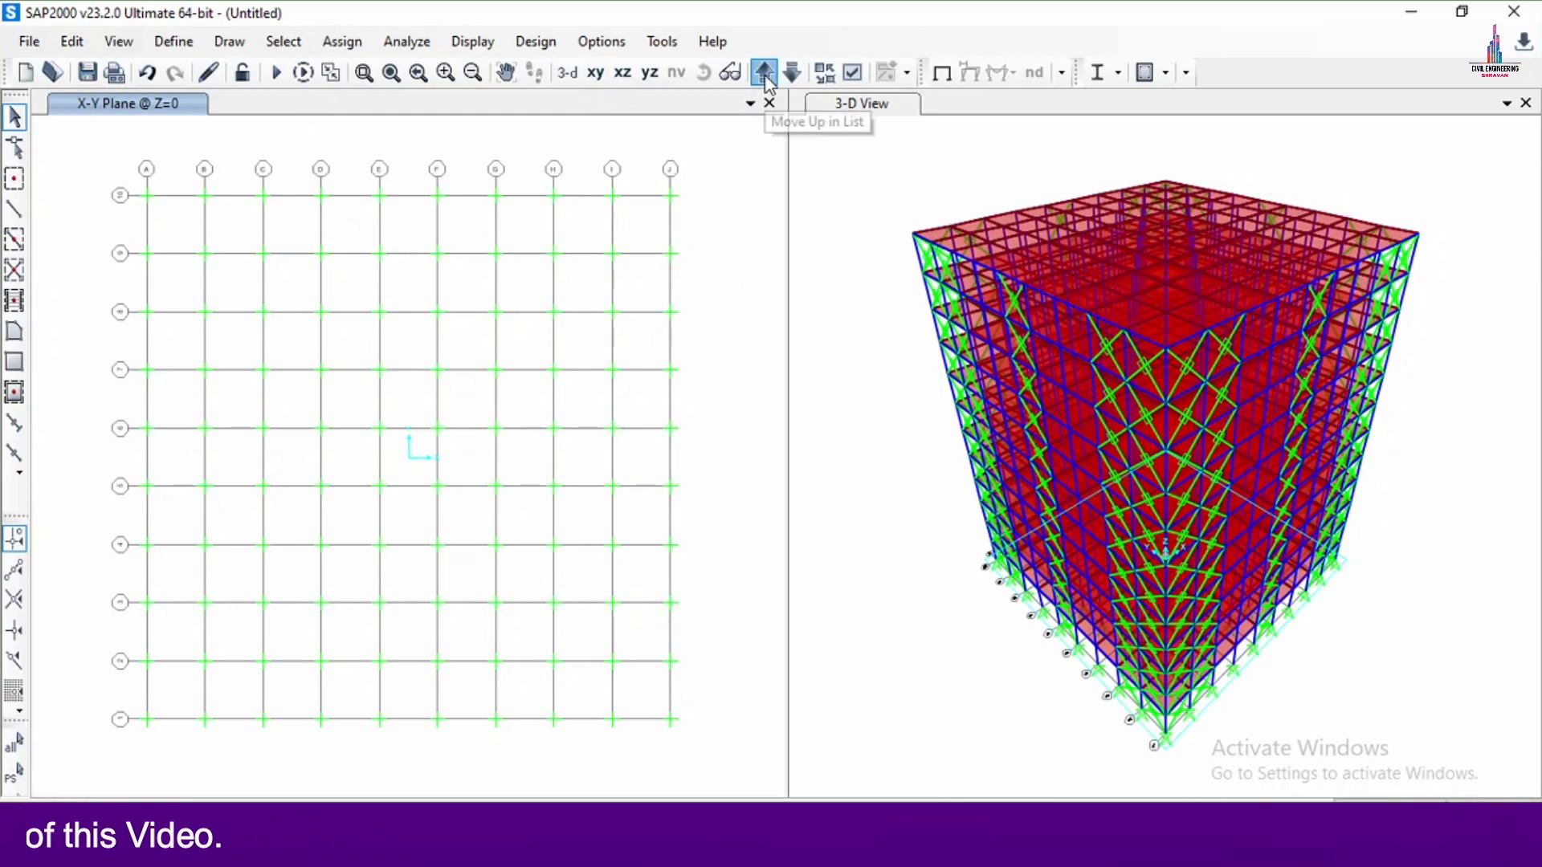
{"action": "left_click", "coordinate": [171, 45]}
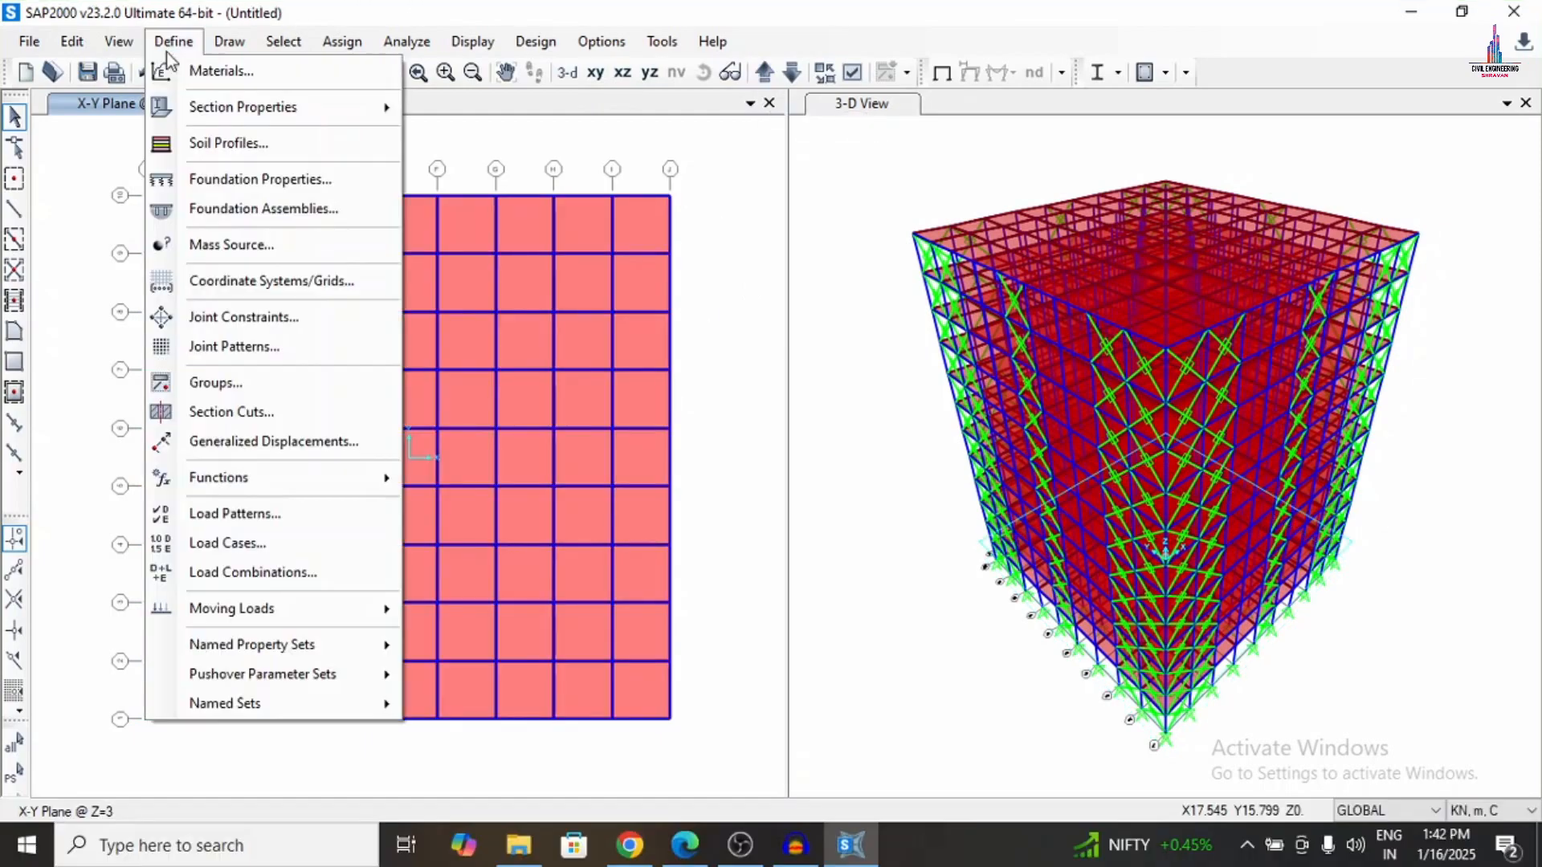
{"action": "left_click", "coordinate": [208, 513]}
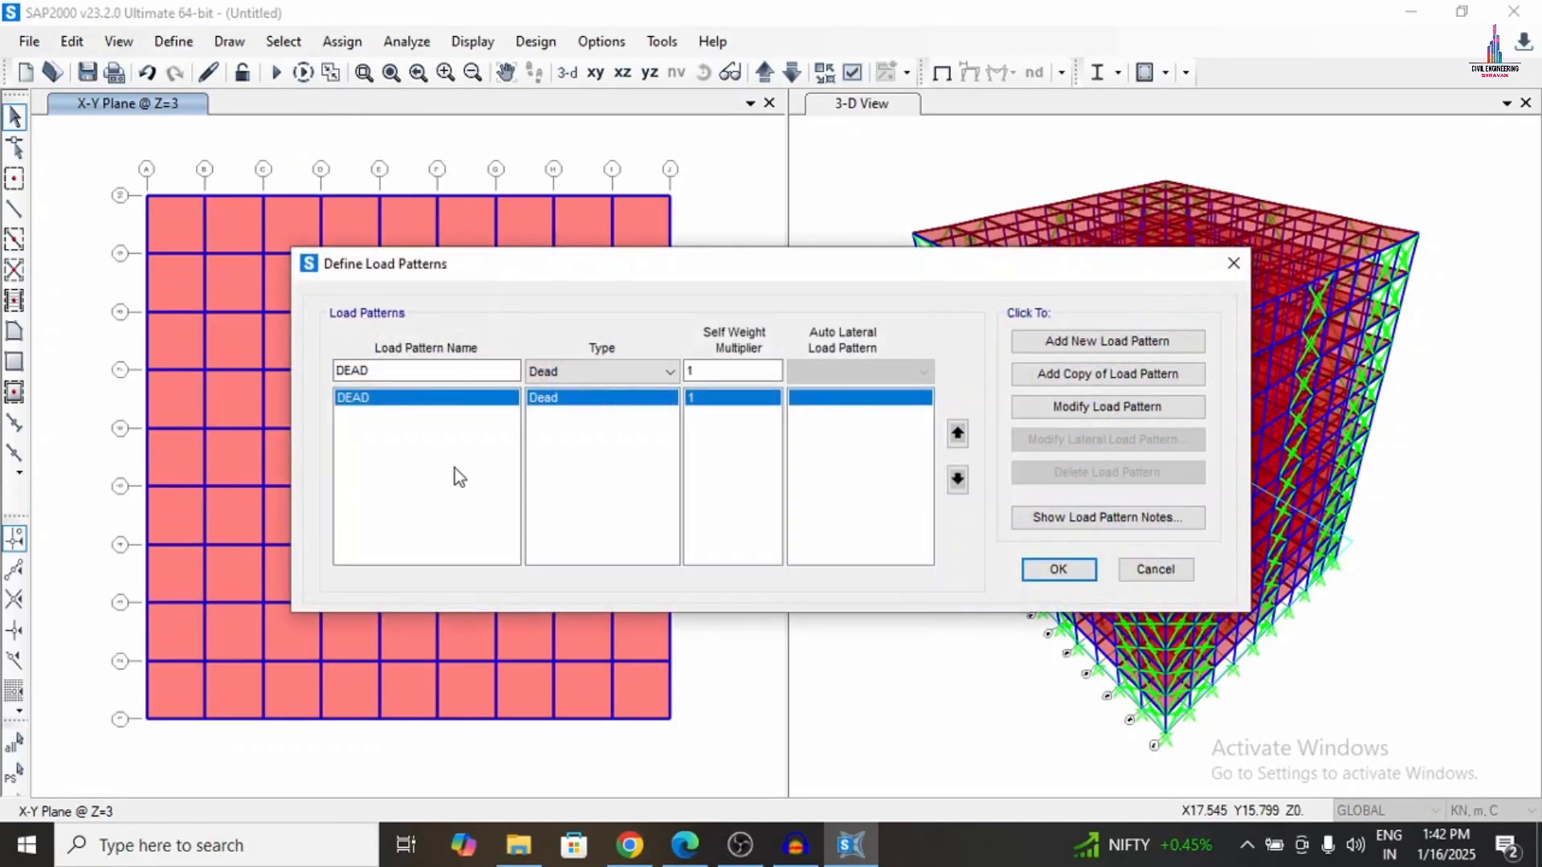
{"action": "double_click", "coordinate": [414, 376]}
{"action": "type", "text": "LIVE"}
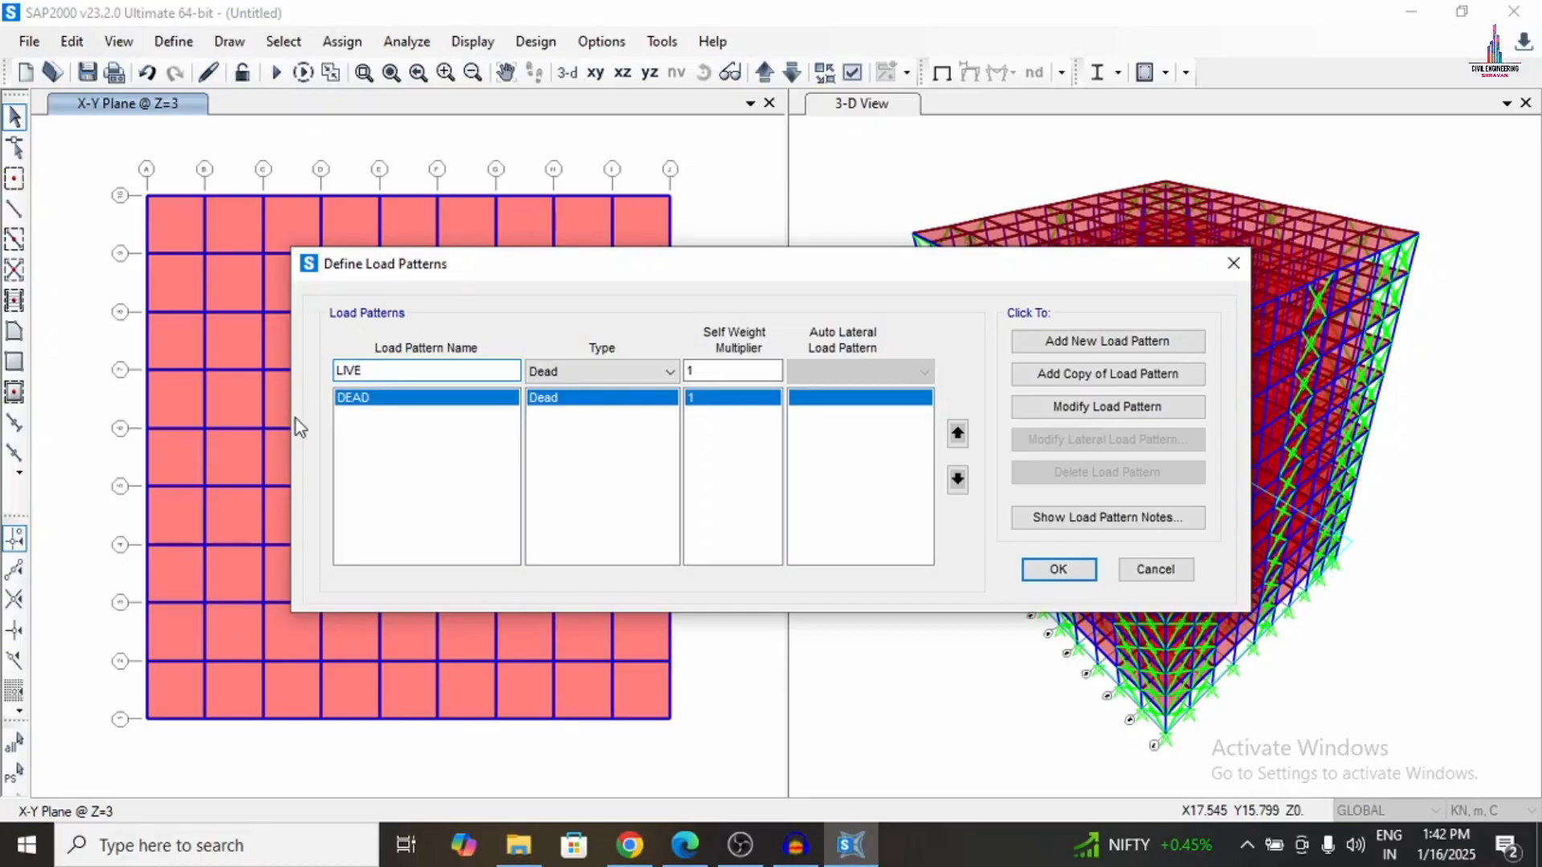
{"action": "left_click", "coordinate": [669, 371]}
{"action": "left_click", "coordinate": [562, 408]}
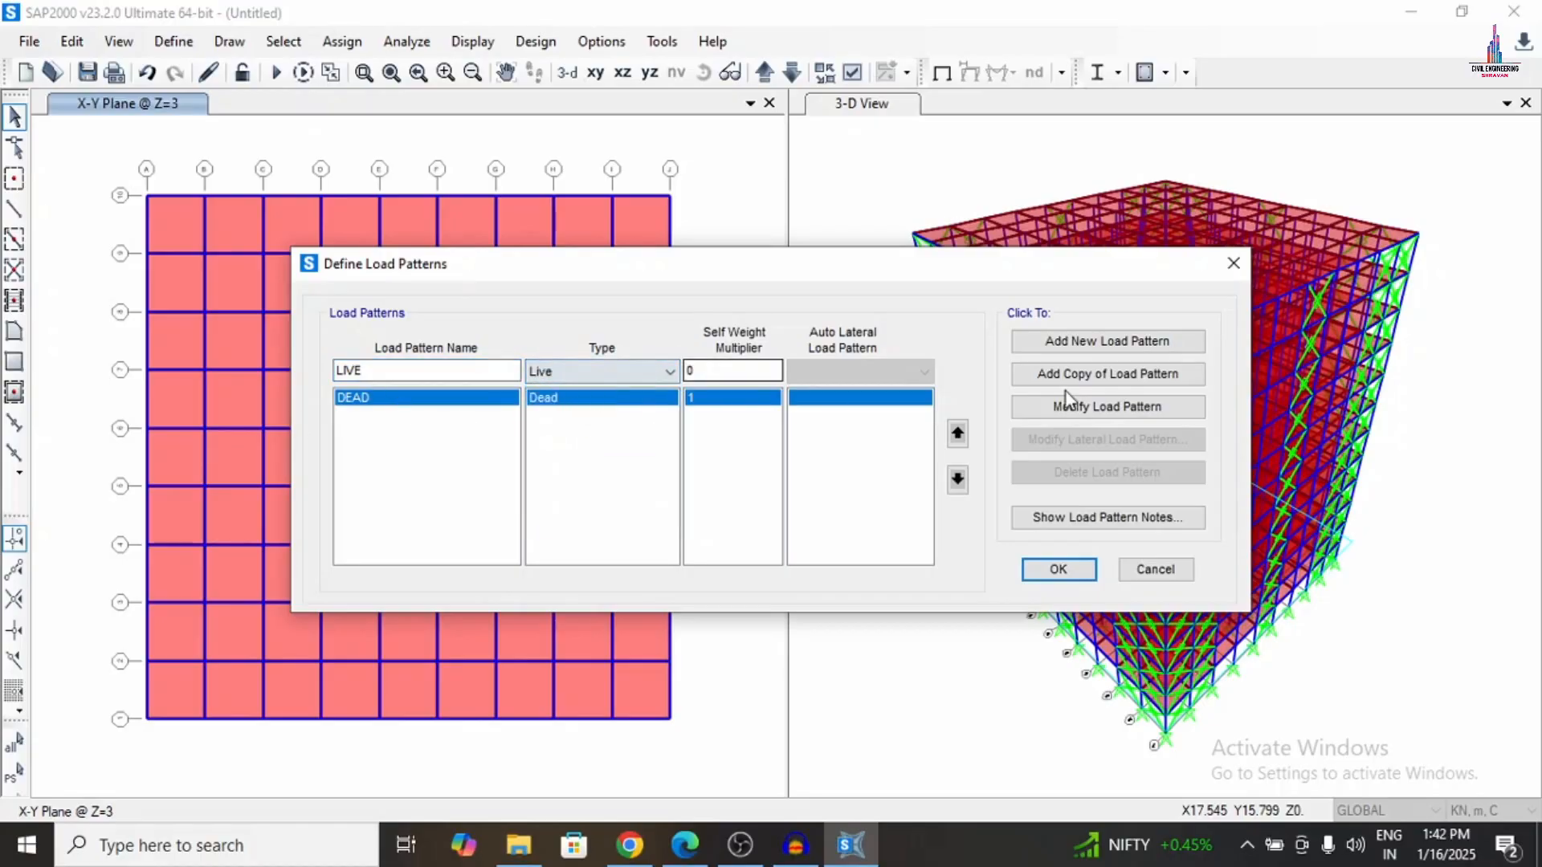
{"action": "left_click", "coordinate": [1079, 343]}
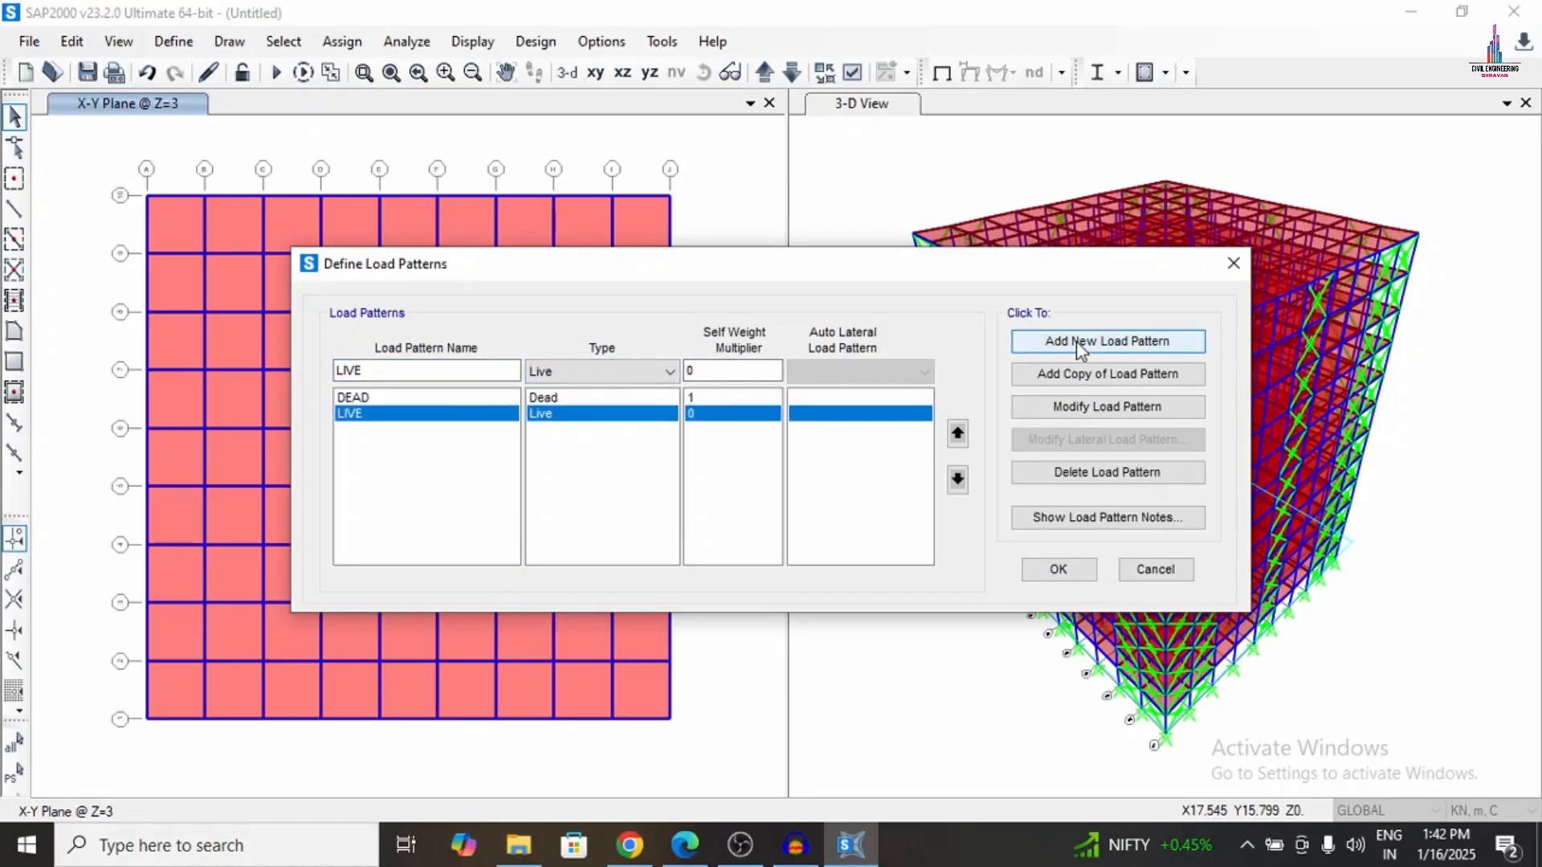
Add the load patterns EQX and EQY of type Quake, both with IS 1893-2016 as the auto lateral load.
{"action": "double_click", "coordinate": [373, 366]}
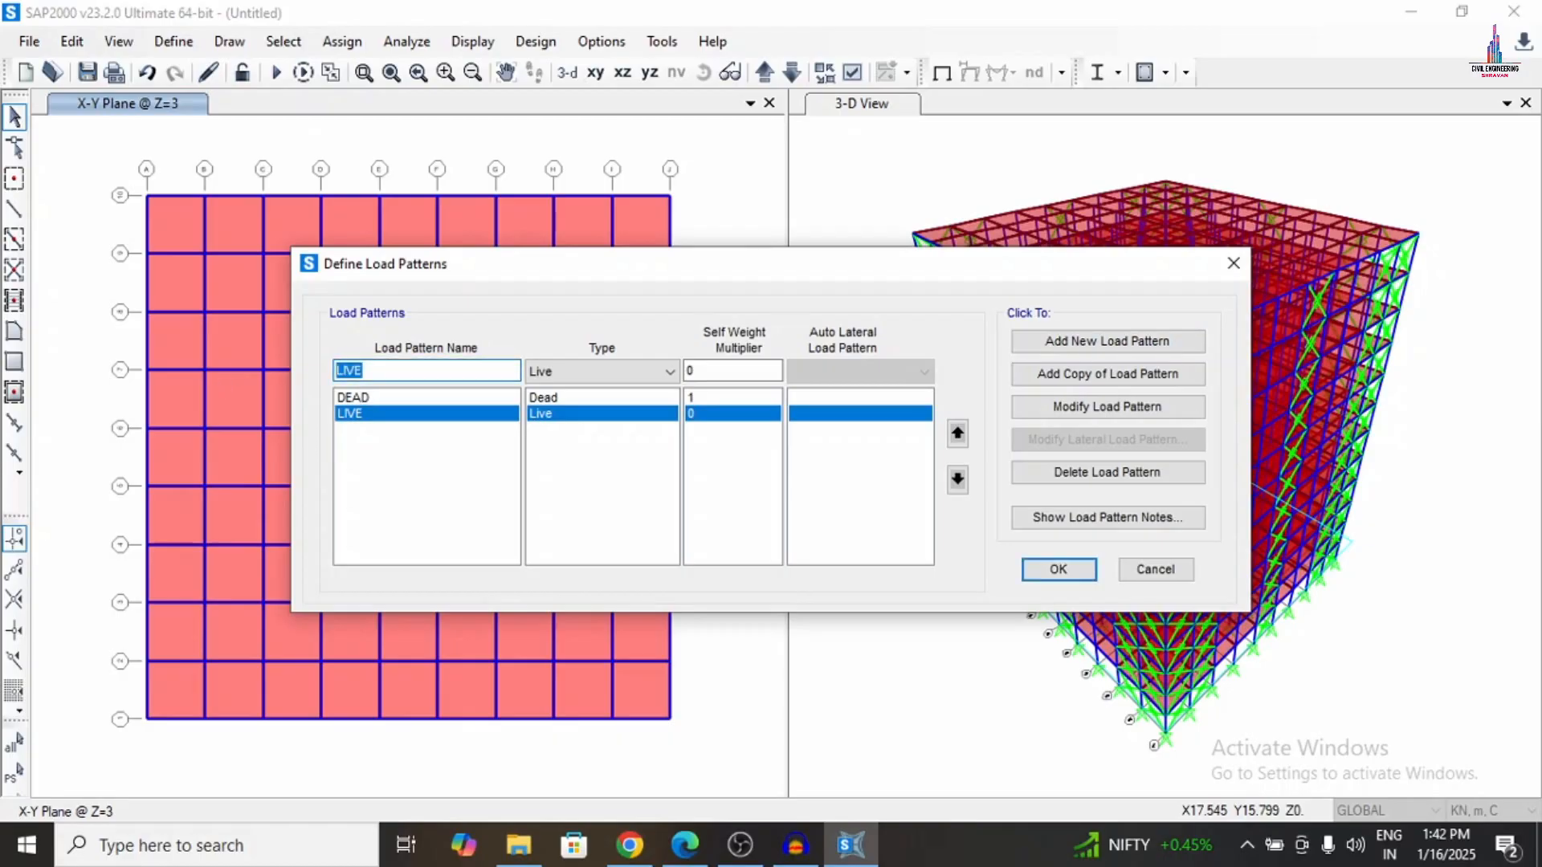
{"action": "type", "text": "EQX"}
{"action": "left_click", "coordinate": [572, 374]}
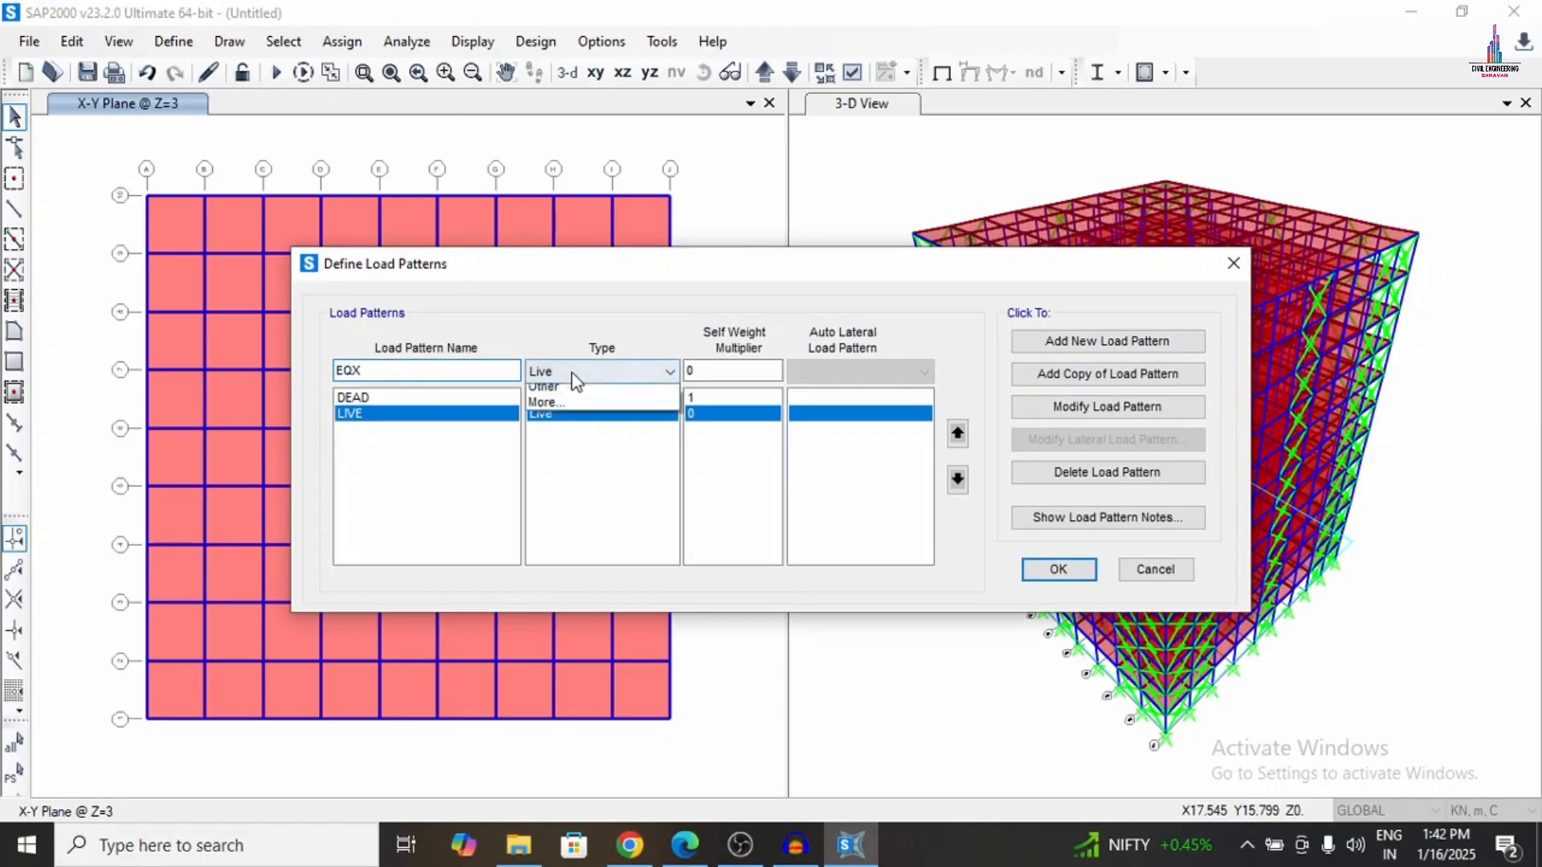
{"action": "scroll", "coordinate": [571, 373], "scroll_direction": "down", "scroll_amount": 4}
{"action": "scroll", "coordinate": [574, 379], "scroll_direction": "up", "scroll_amount": 2}
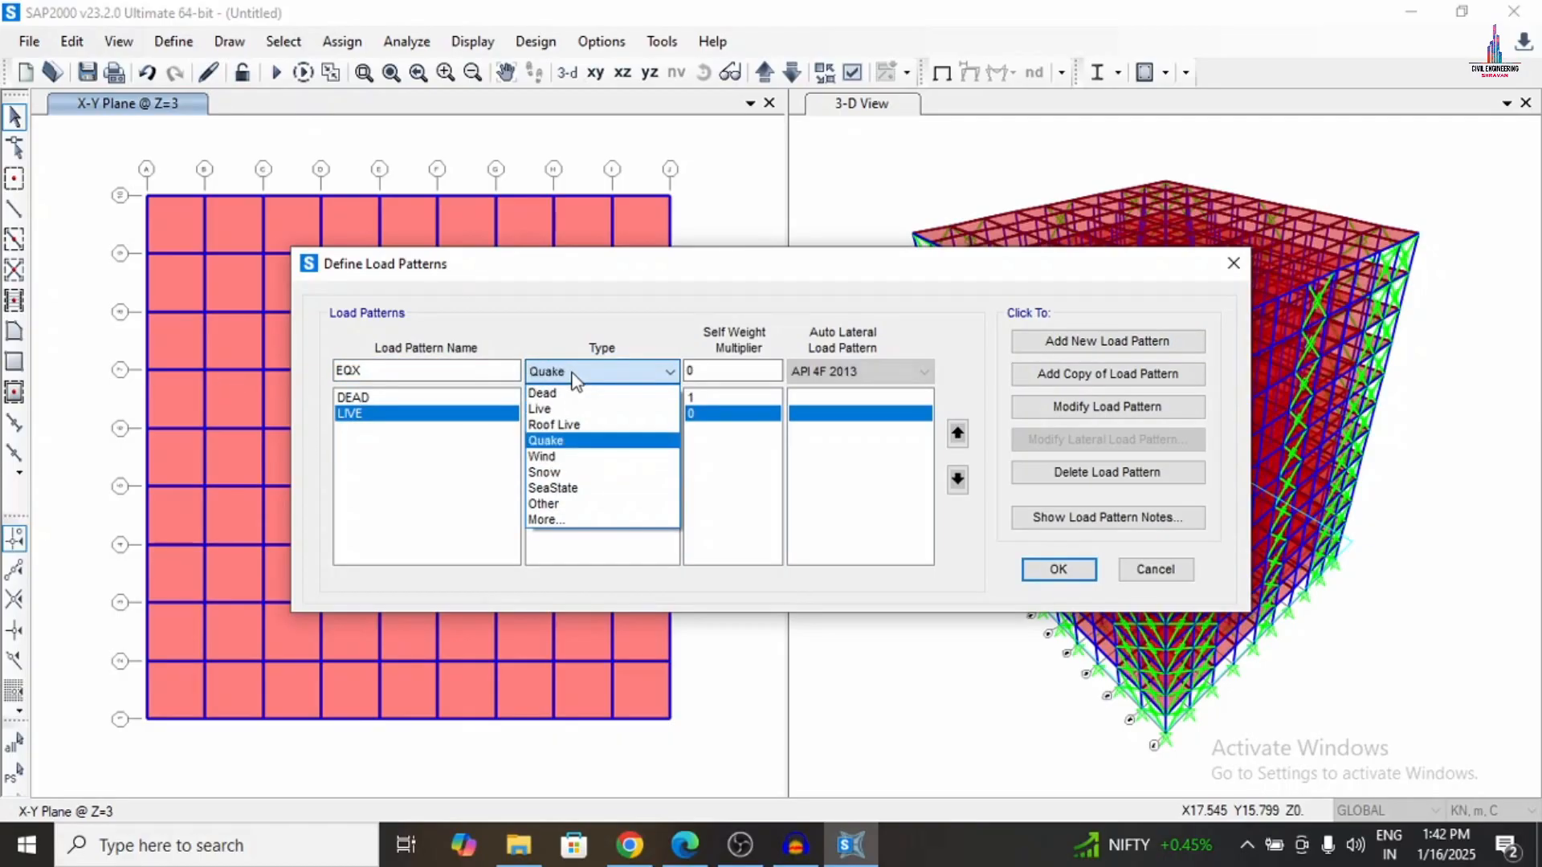
{"action": "left_click", "coordinate": [573, 373]}
{"action": "left_click", "coordinate": [819, 373]}
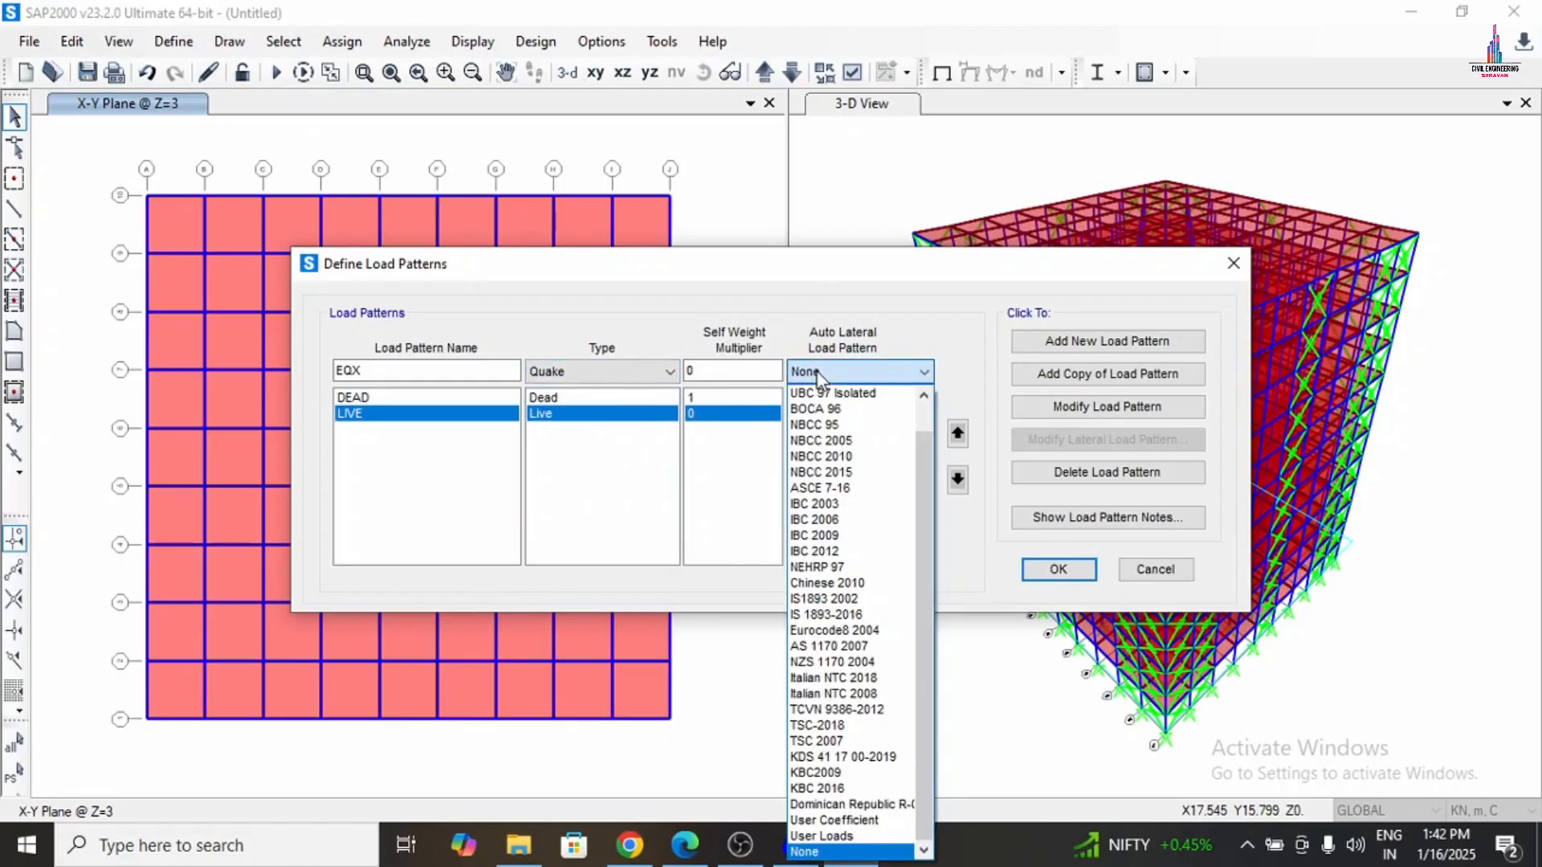
{"action": "left_click", "coordinate": [827, 503]}
{"action": "left_click", "coordinate": [877, 371]}
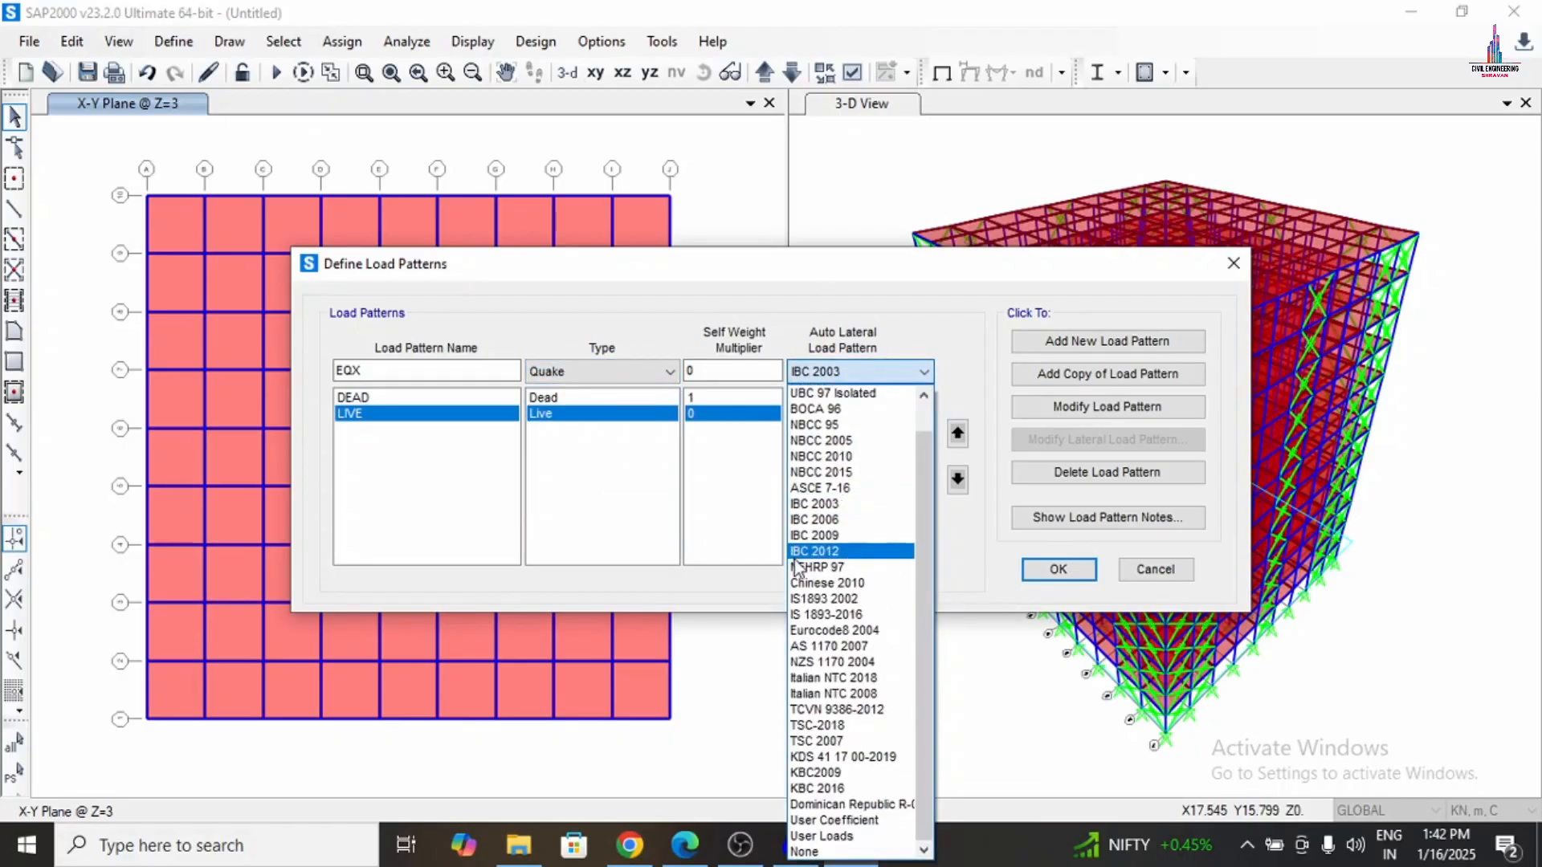
{"action": "left_click", "coordinate": [827, 616]}
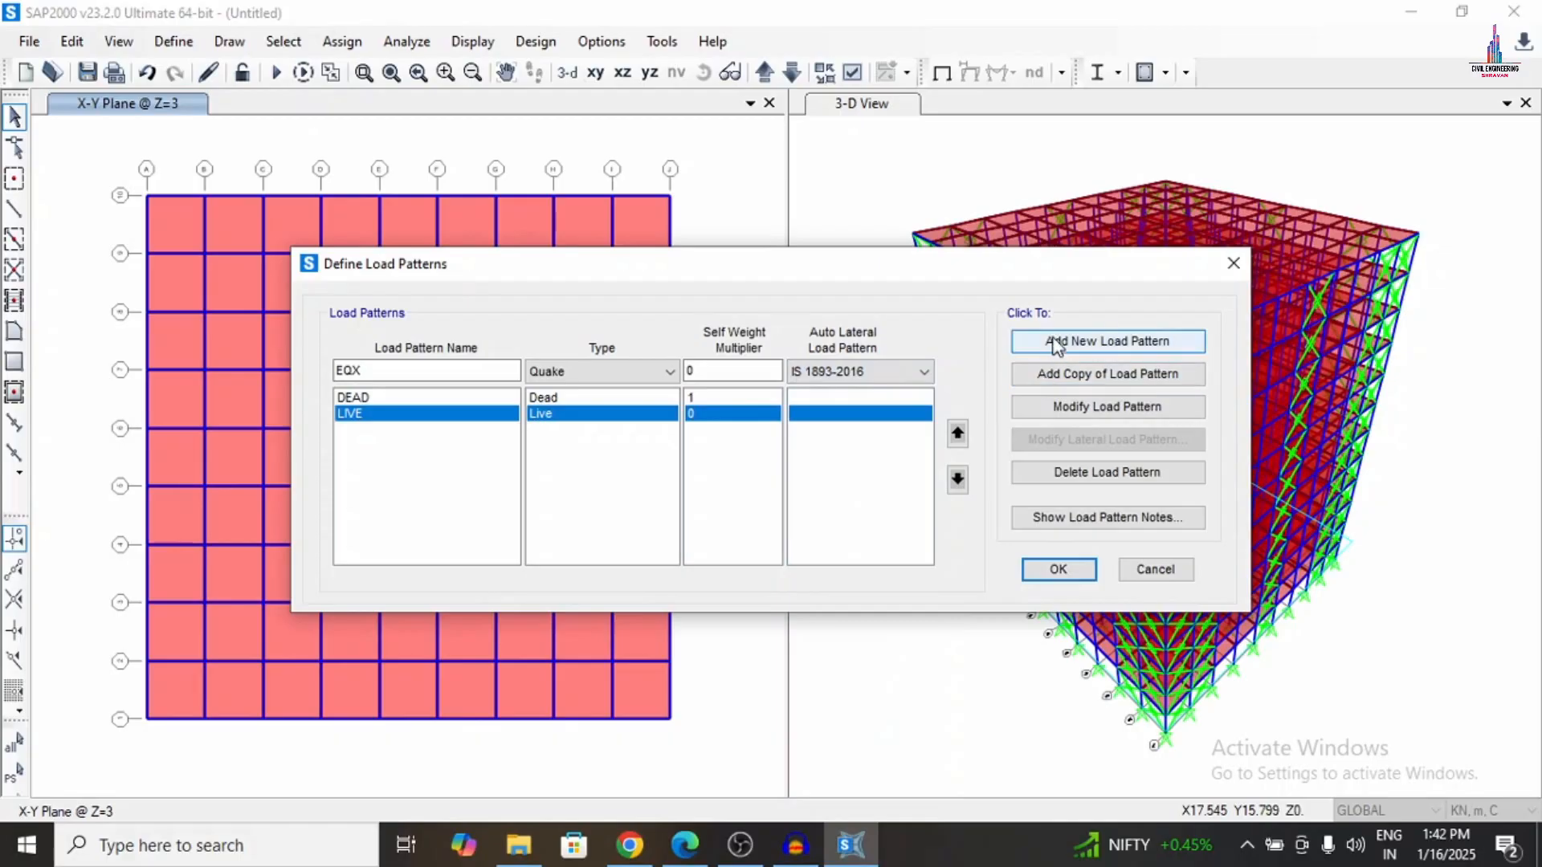
{"action": "left_click", "coordinate": [1056, 341]}
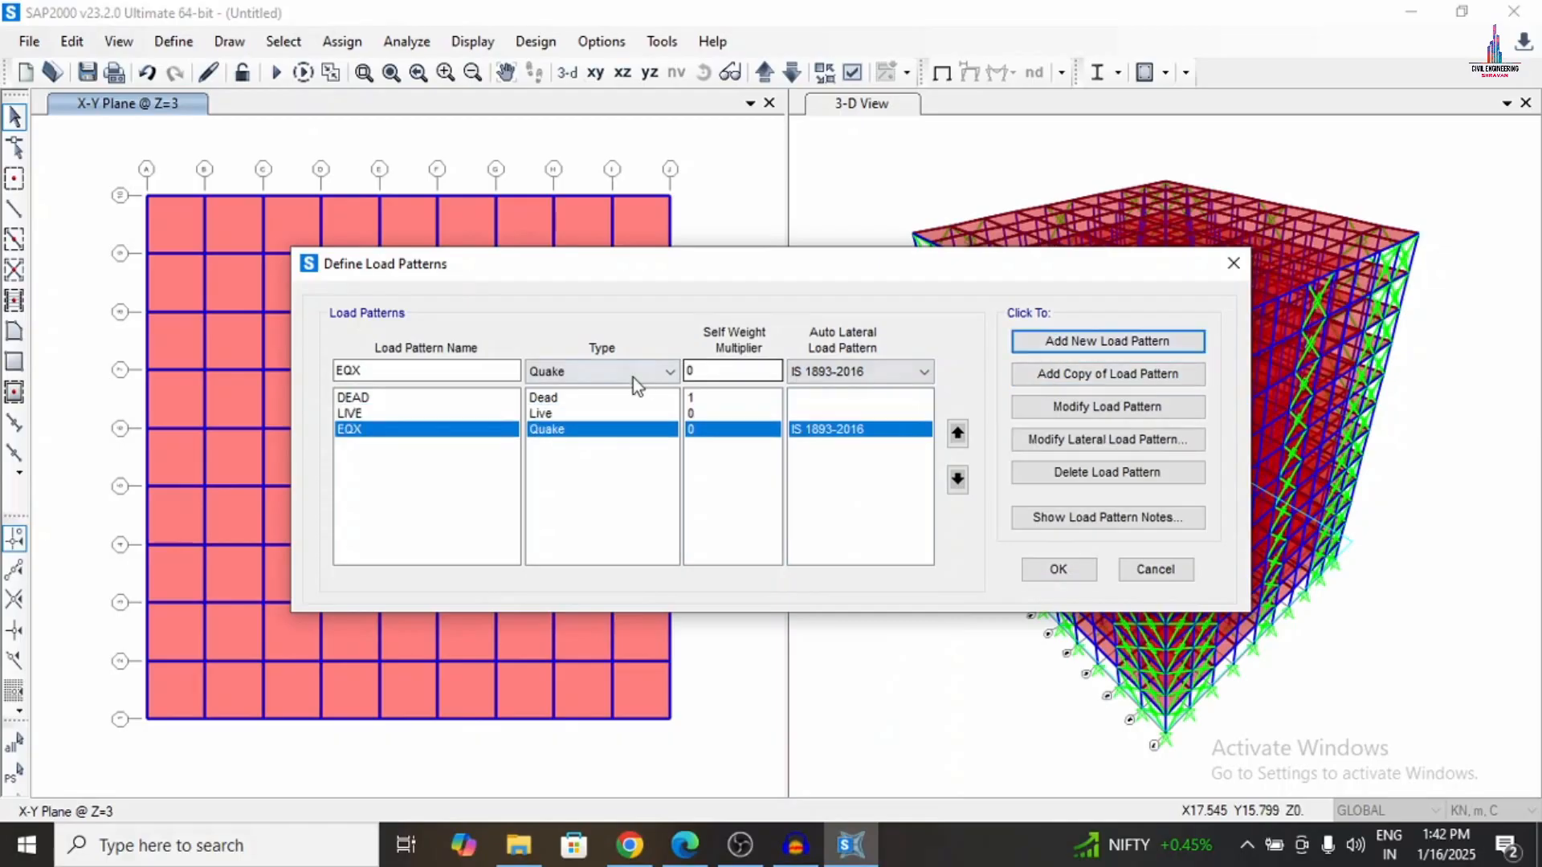
{"action": "left_click", "coordinate": [439, 372]}
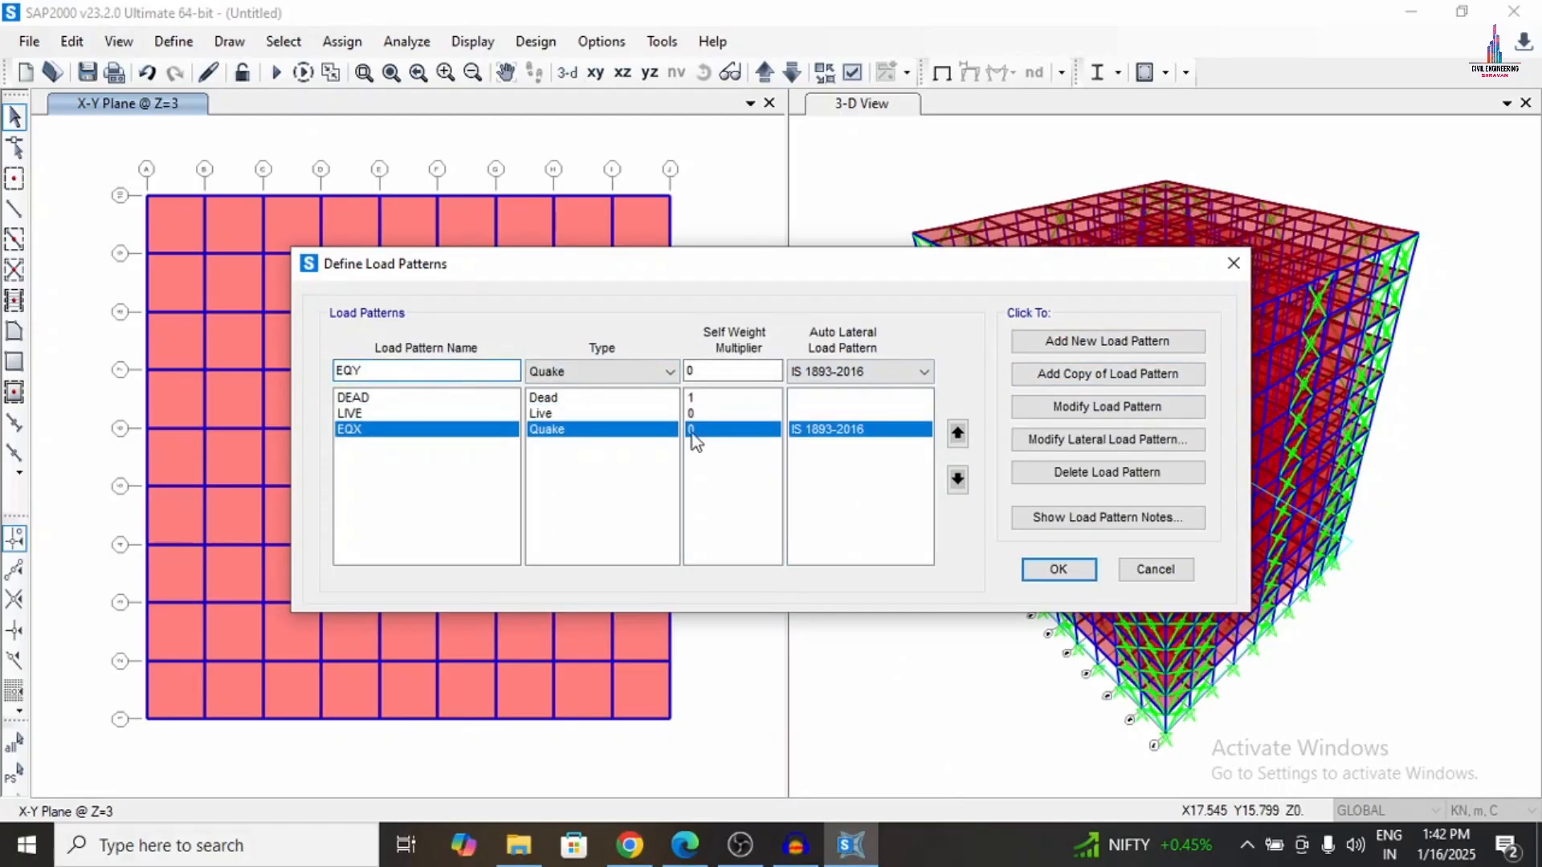
{"action": "left_click", "coordinate": [1067, 343]}
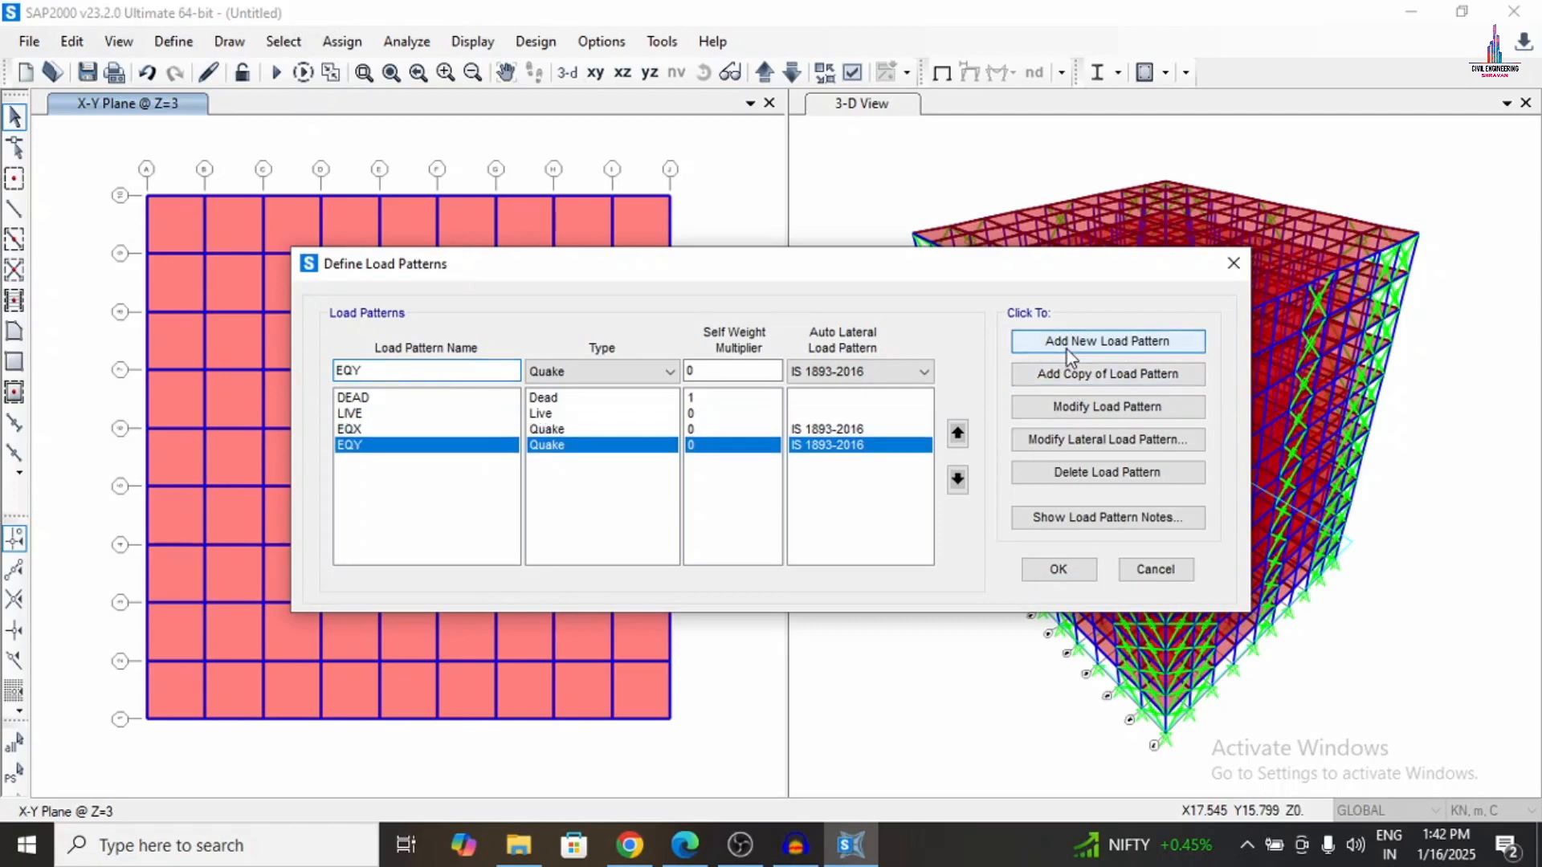
Add the load patterns WX and WY of type Wind, both with IS 875-2015 as the auto lateral load.
{"action": "double_click", "coordinate": [500, 370]}
{"action": "type", "text": "WX"}
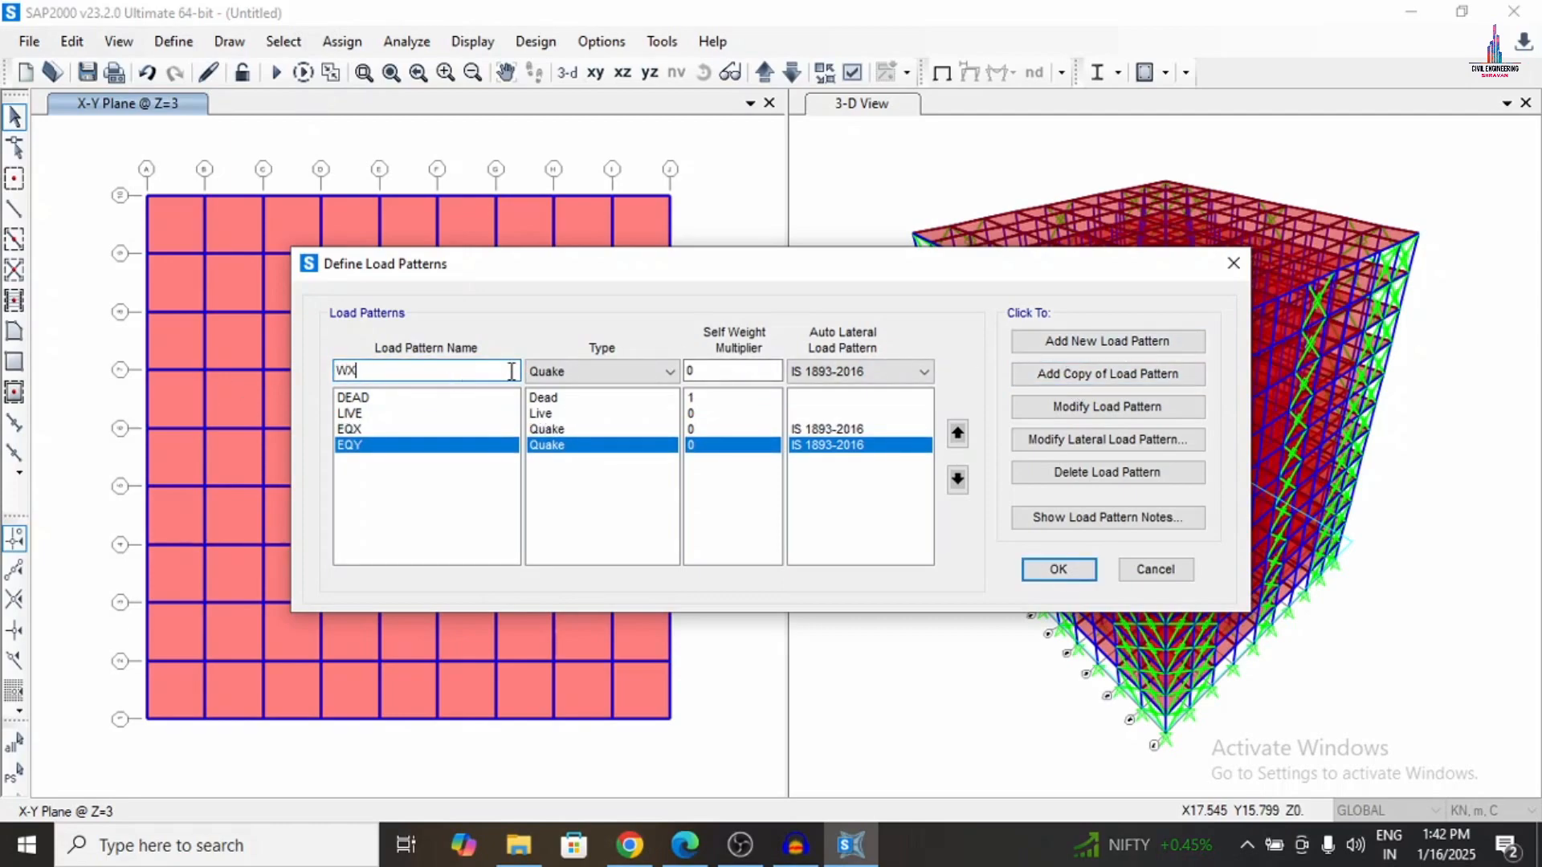
{"action": "left_click", "coordinate": [546, 381]}
{"action": "key", "text": "w"}
{"action": "key", "text": "Return"}
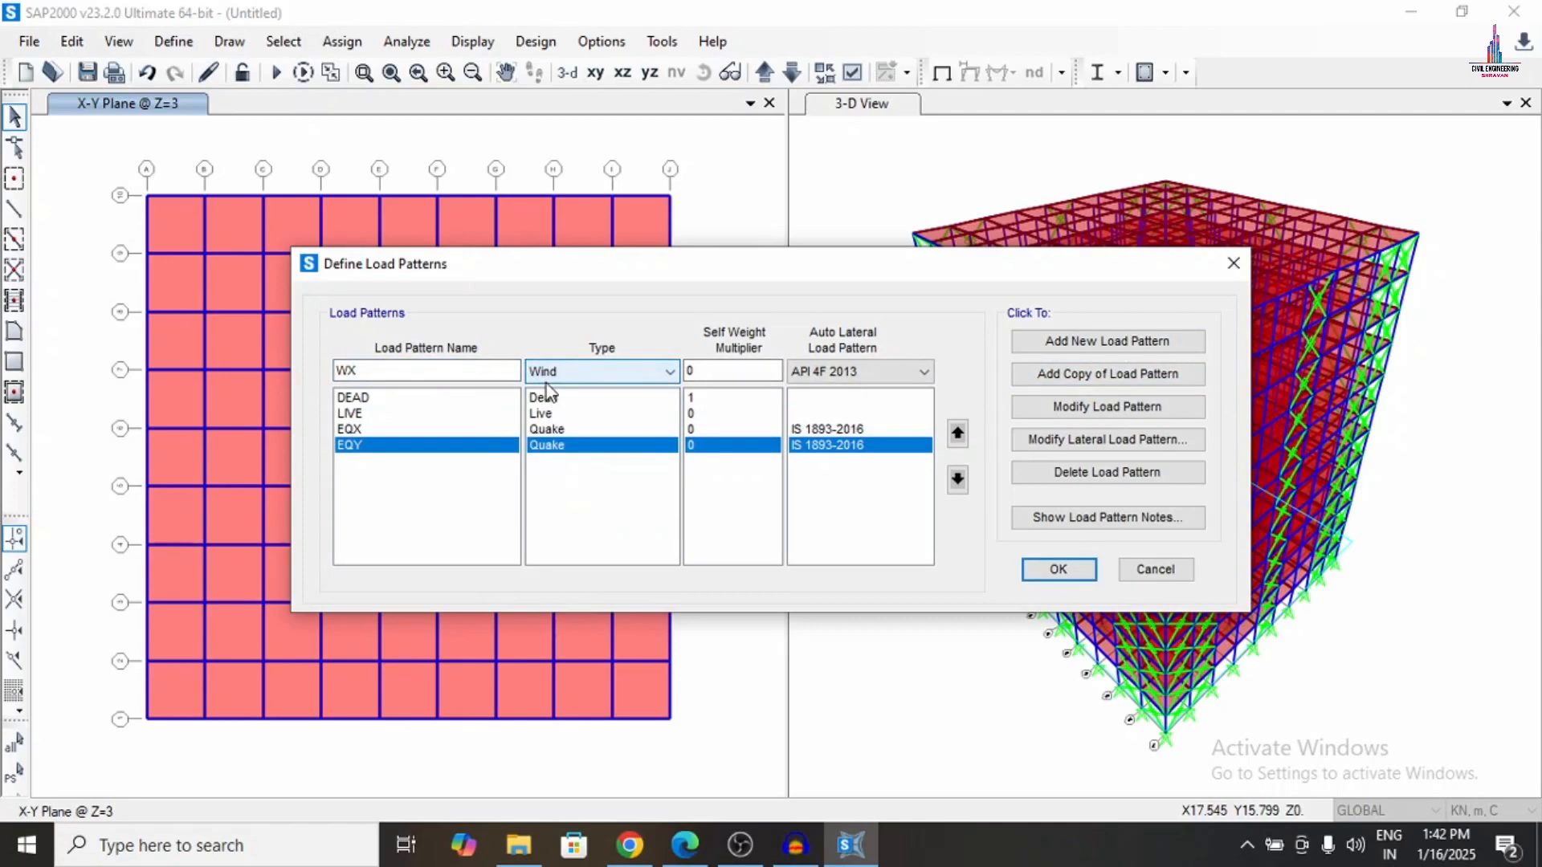
{"action": "left_click", "coordinate": [899, 365]}
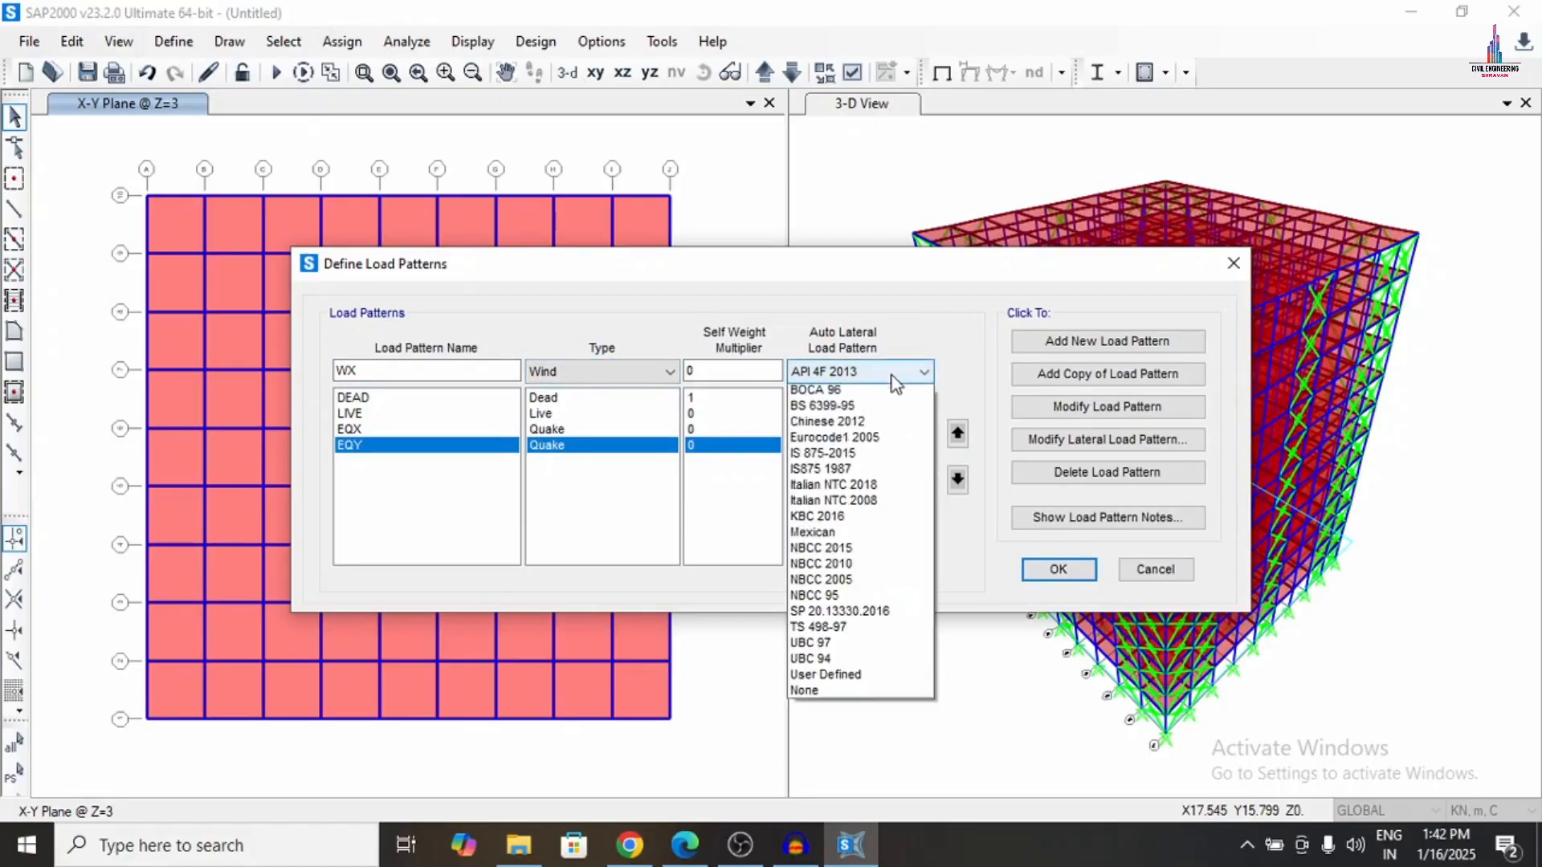
{"action": "left_click", "coordinate": [895, 387]}
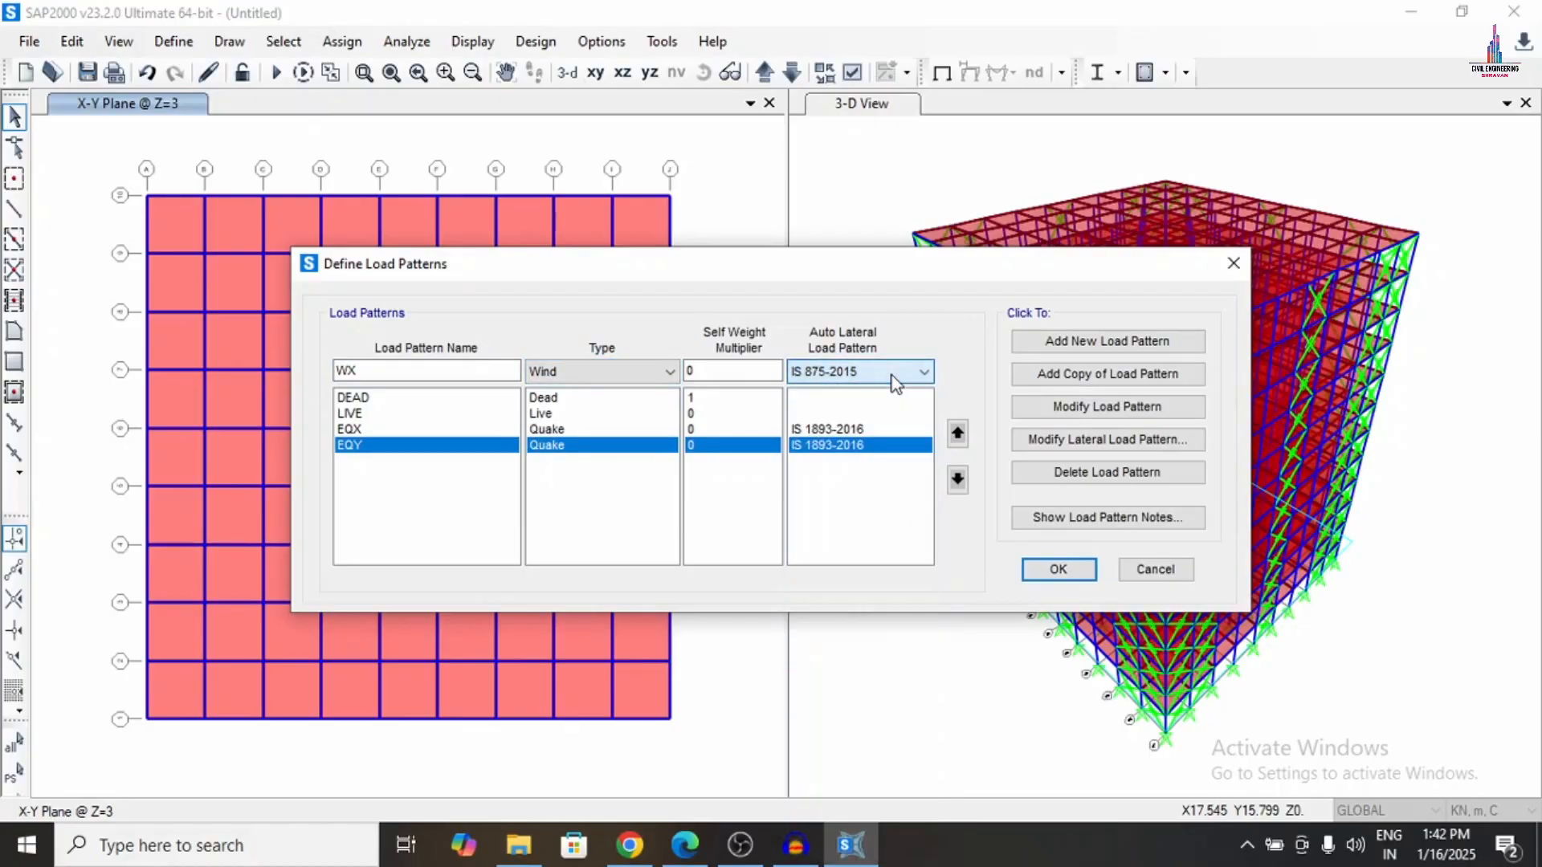
{"action": "left_click", "coordinate": [1142, 340]}
{"action": "left_click", "coordinate": [389, 374]}
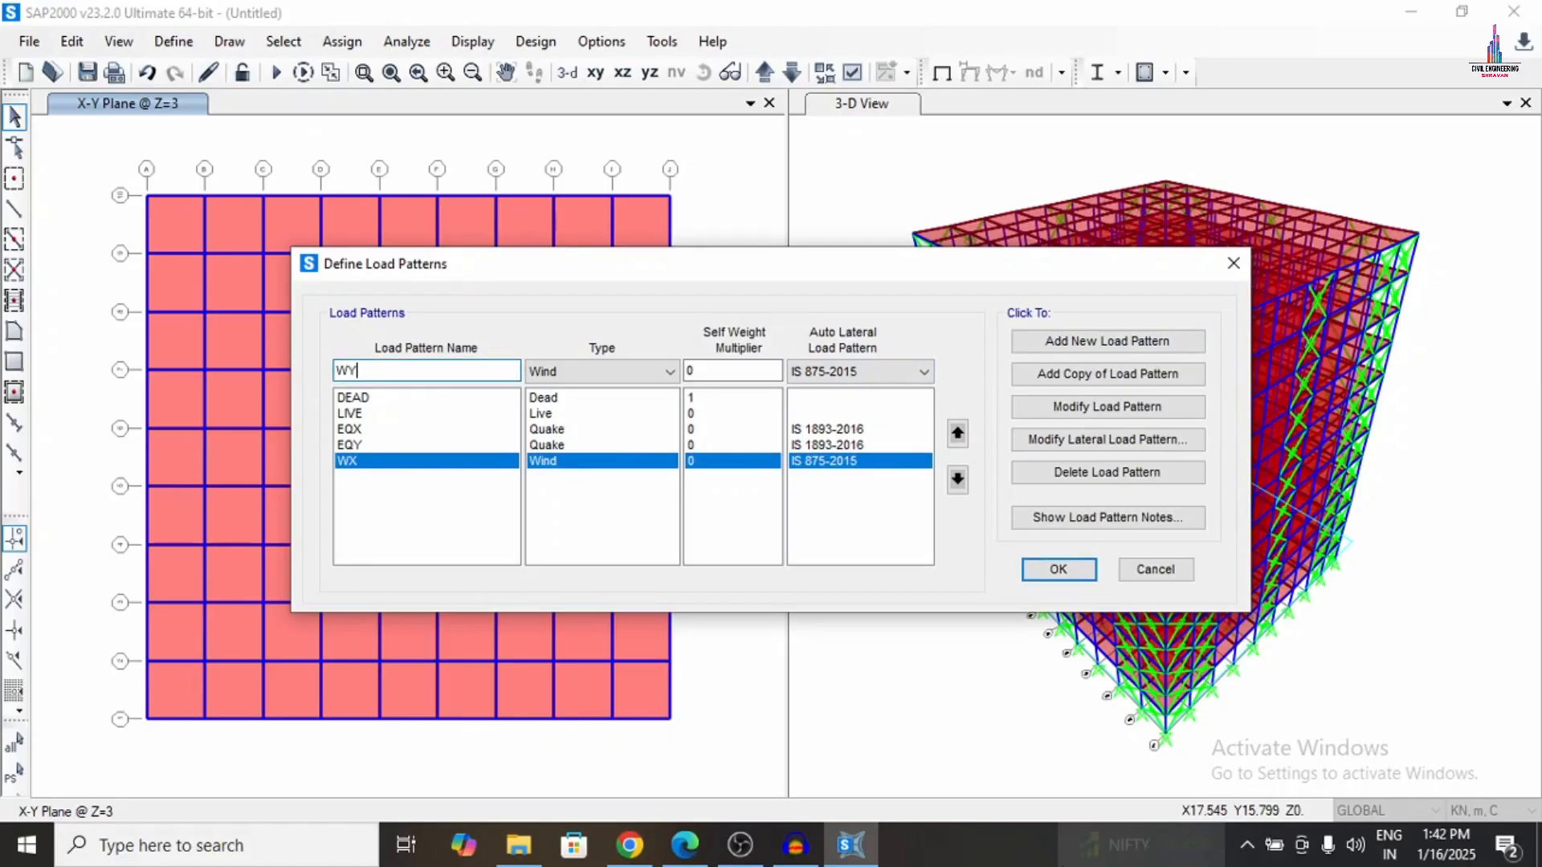
{"action": "left_click", "coordinate": [1086, 344]}
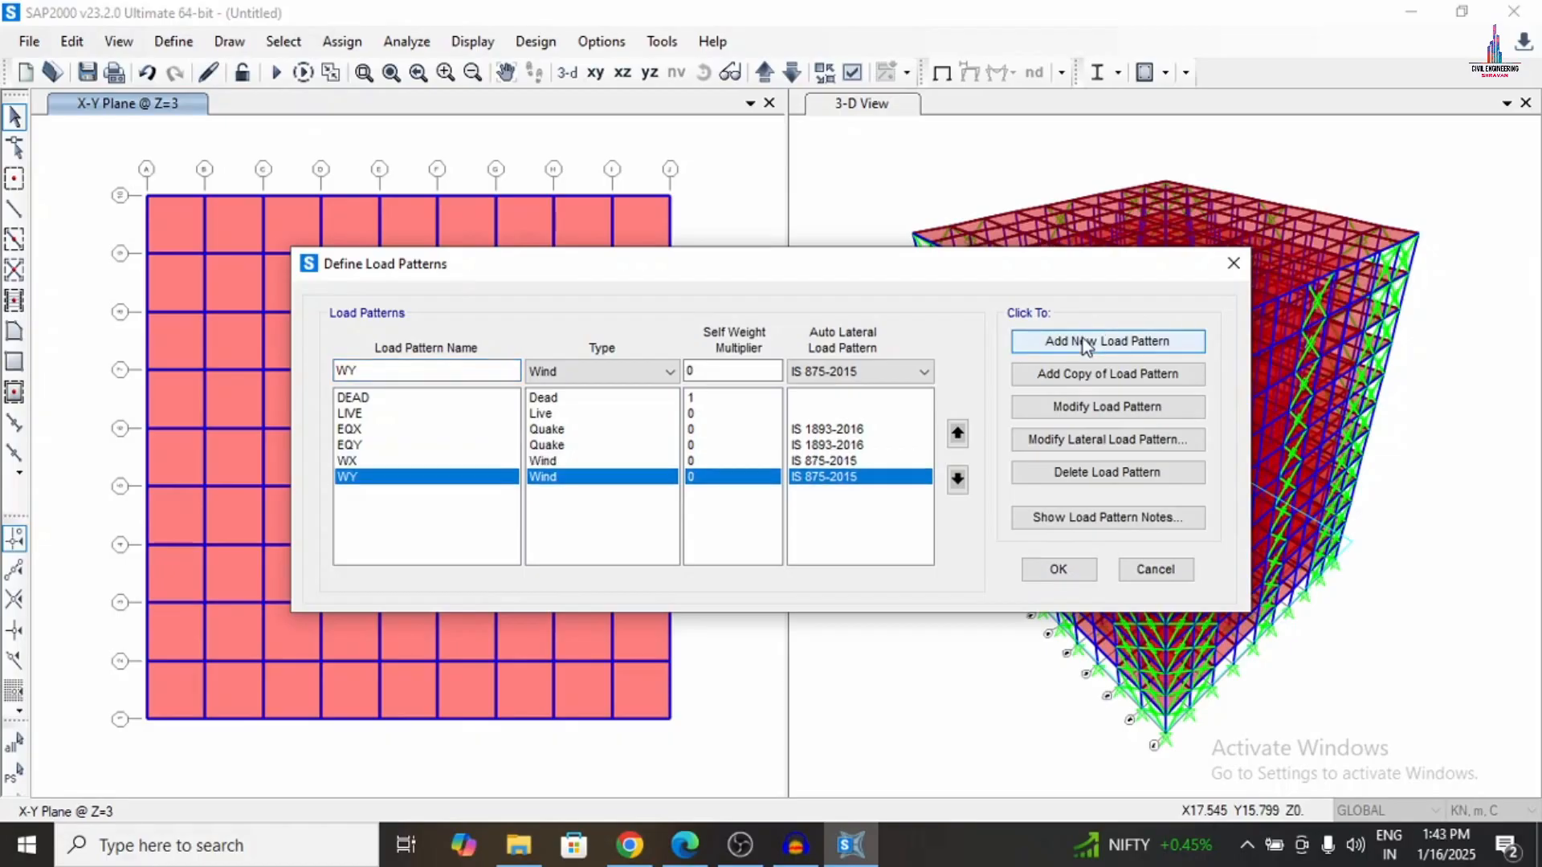
Set the importance factor of the EQX seismic load pattern to 1.5.
{"action": "left_click", "coordinate": [851, 431]}
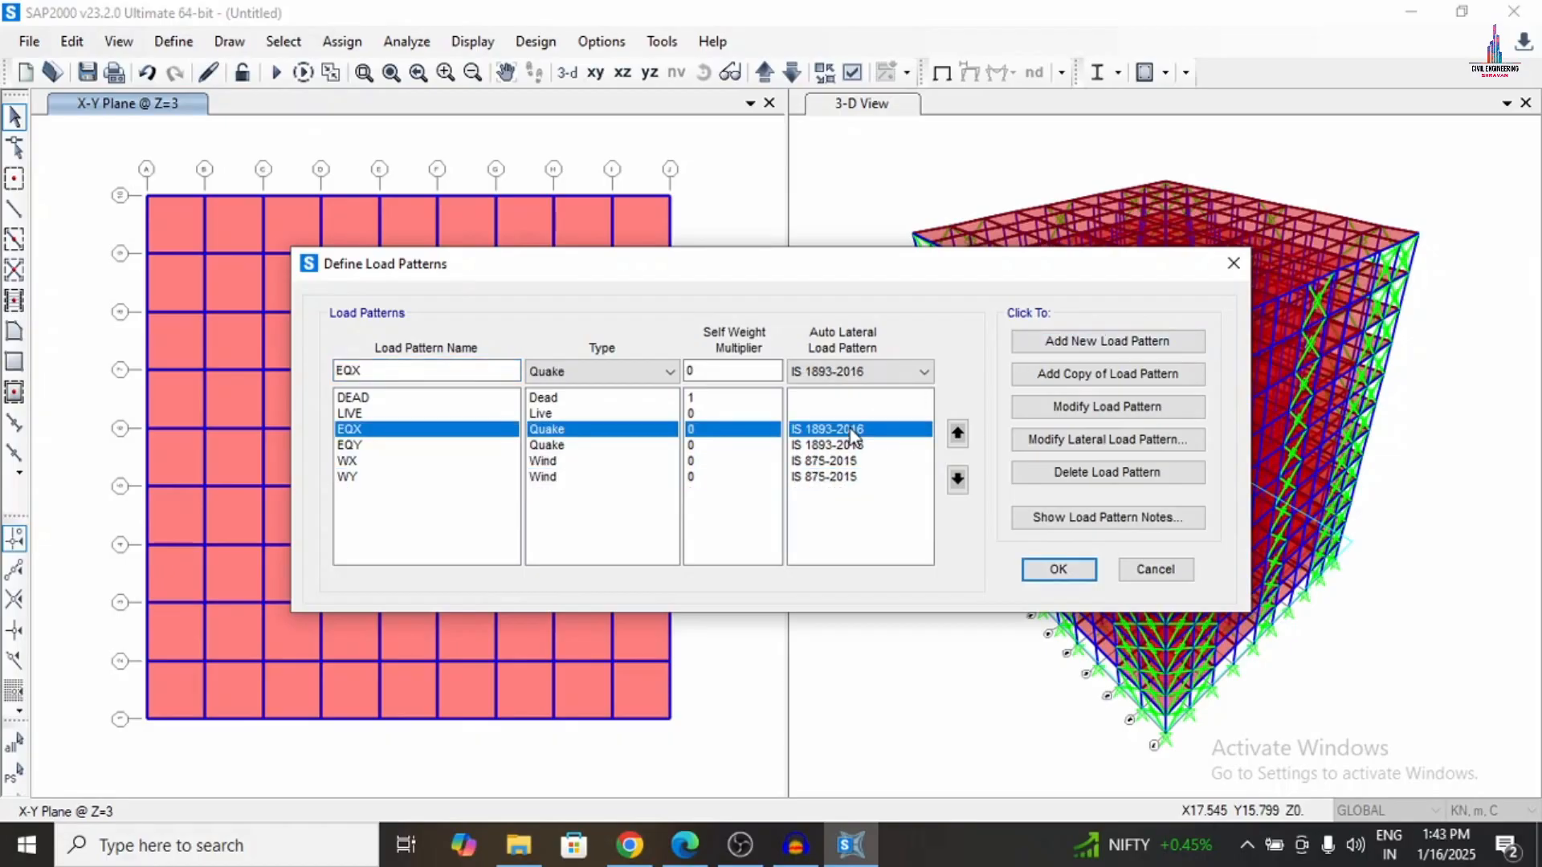
{"action": "left_click", "coordinate": [1028, 440]}
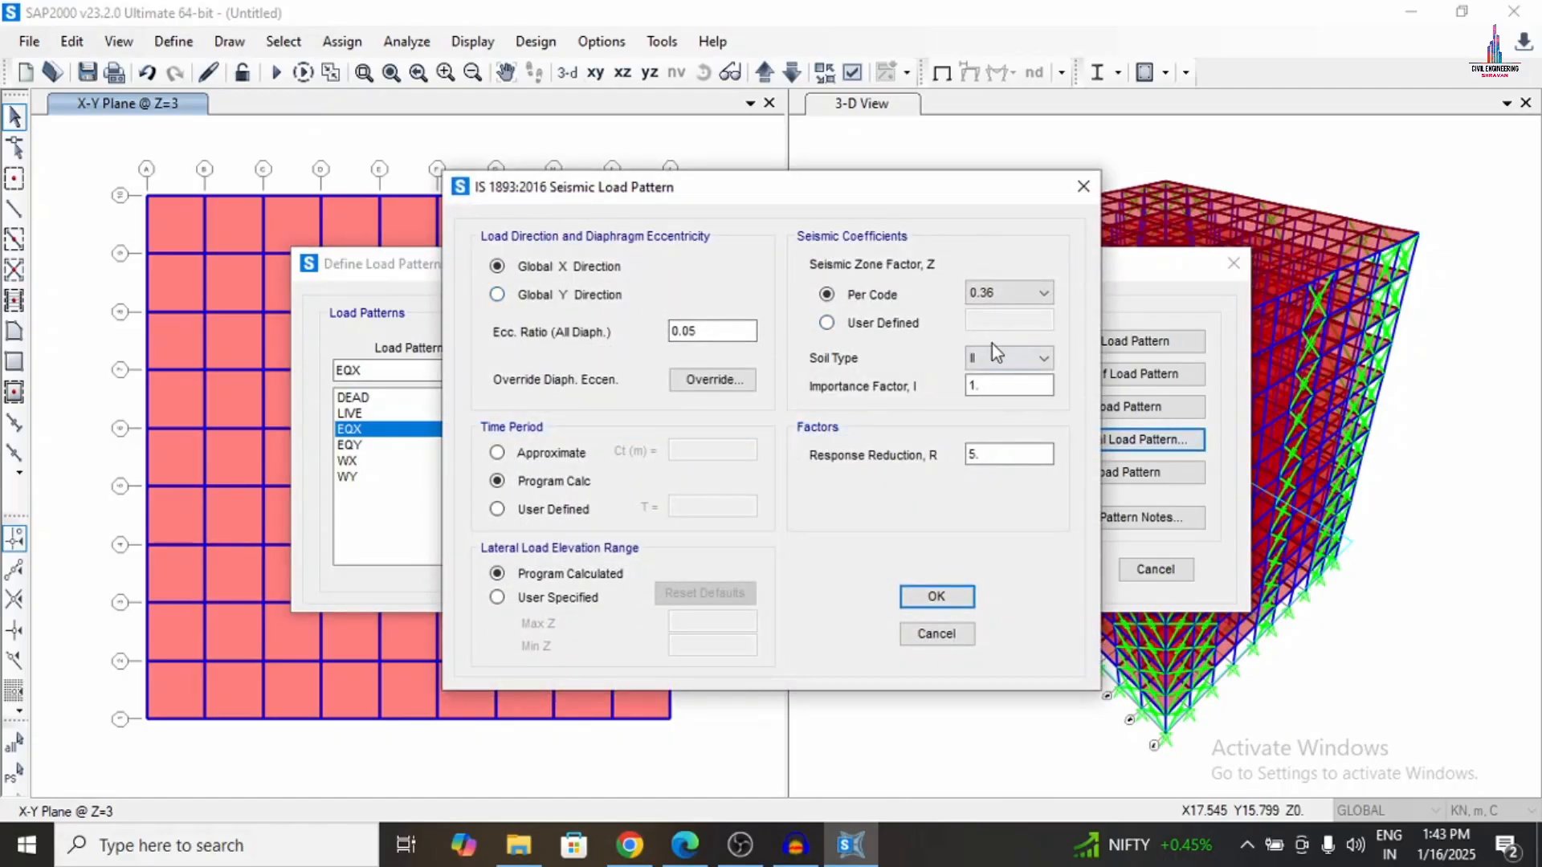
{"action": "left_click", "coordinate": [1002, 384]}
{"action": "type", "text": "5"}
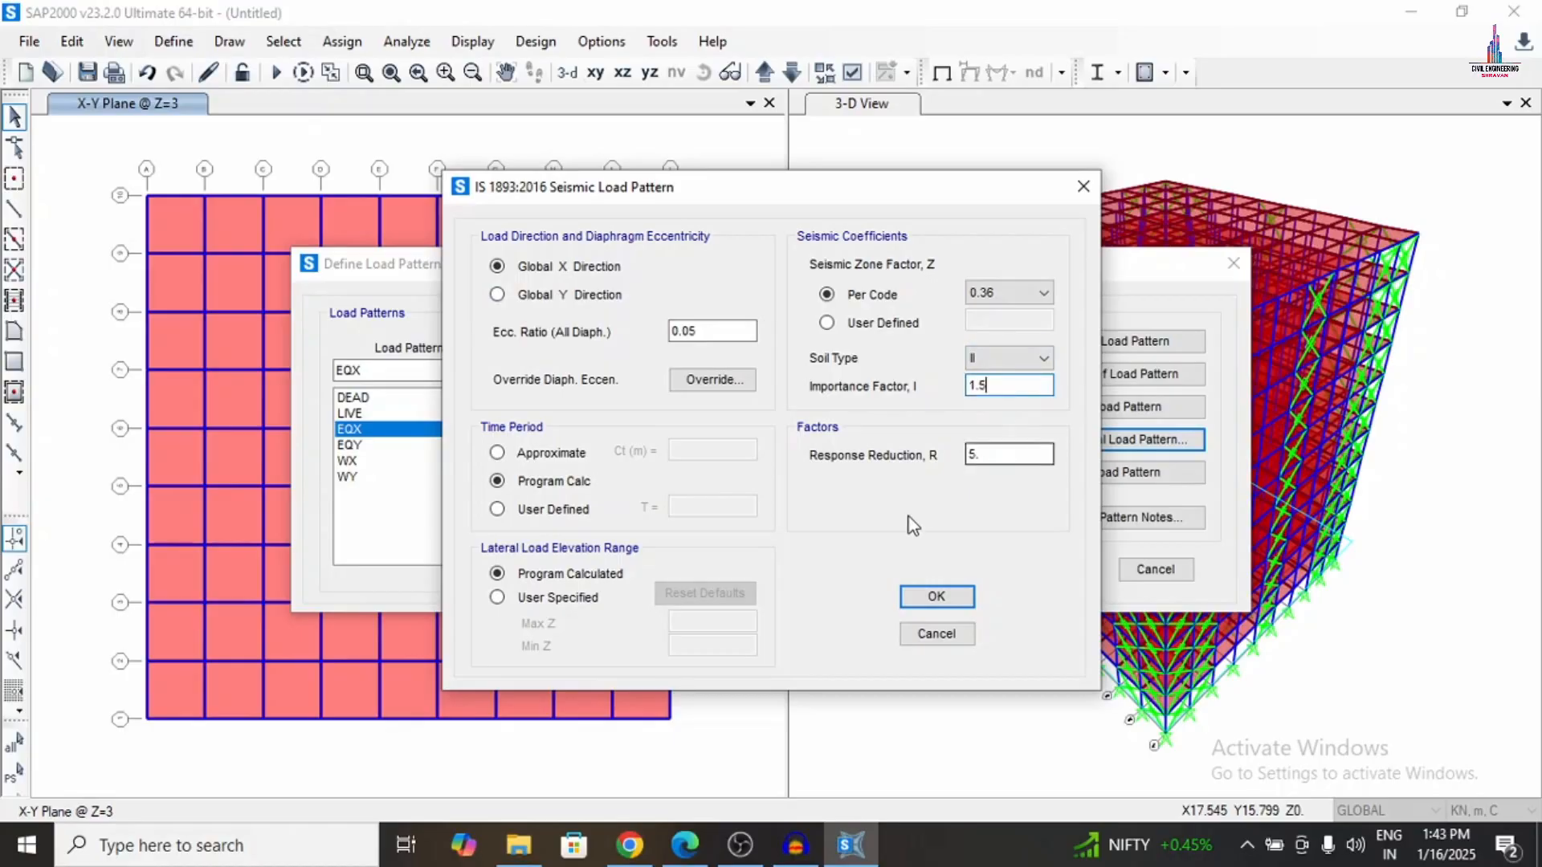
{"action": "left_click", "coordinate": [937, 593]}
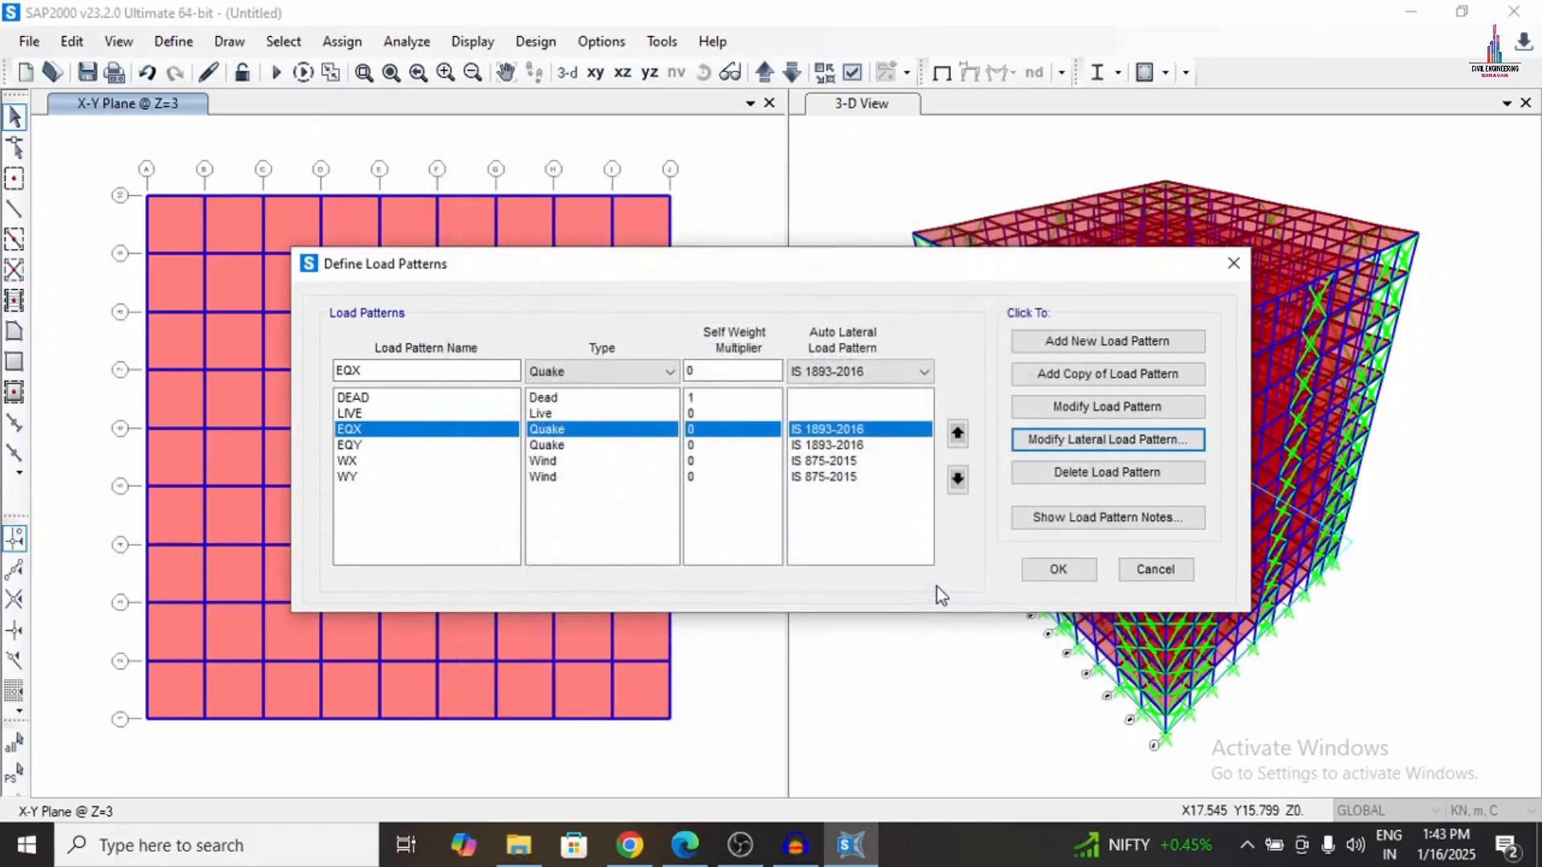
Edit the importance factor in the EQY seismic load pattern and accept its lateral load settings.
{"action": "left_click", "coordinate": [838, 446]}
{"action": "left_click", "coordinate": [1044, 444]}
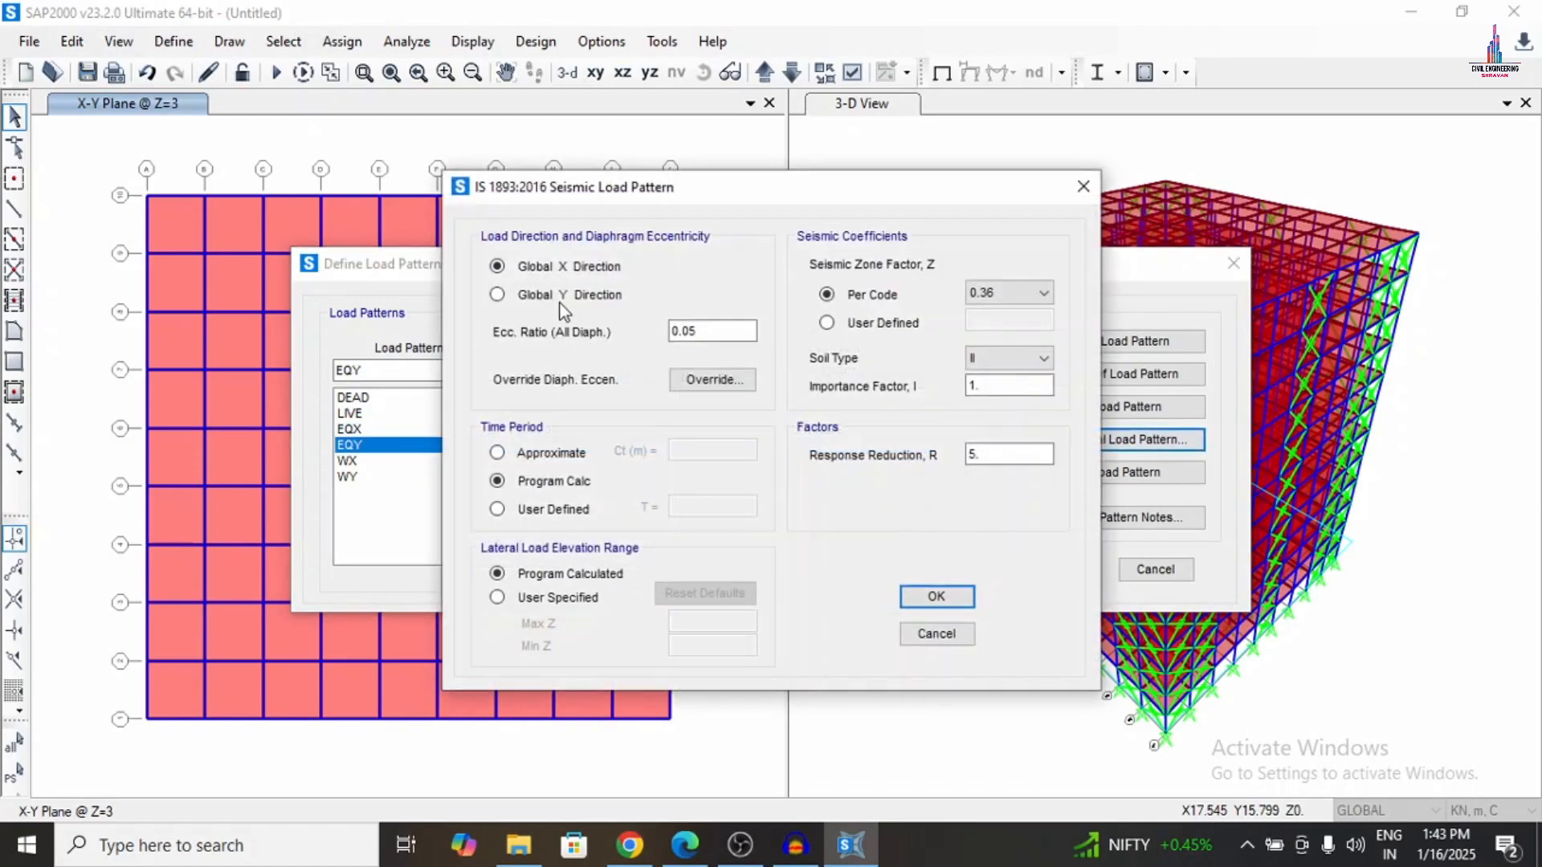
{"action": "left_click", "coordinate": [986, 386]}
{"action": "left_click", "coordinate": [958, 594]}
Set the WX wind coefficients to wind speed 44 m/s, terrain category 4 and importance factor 1.30.
{"action": "left_click", "coordinate": [408, 461]}
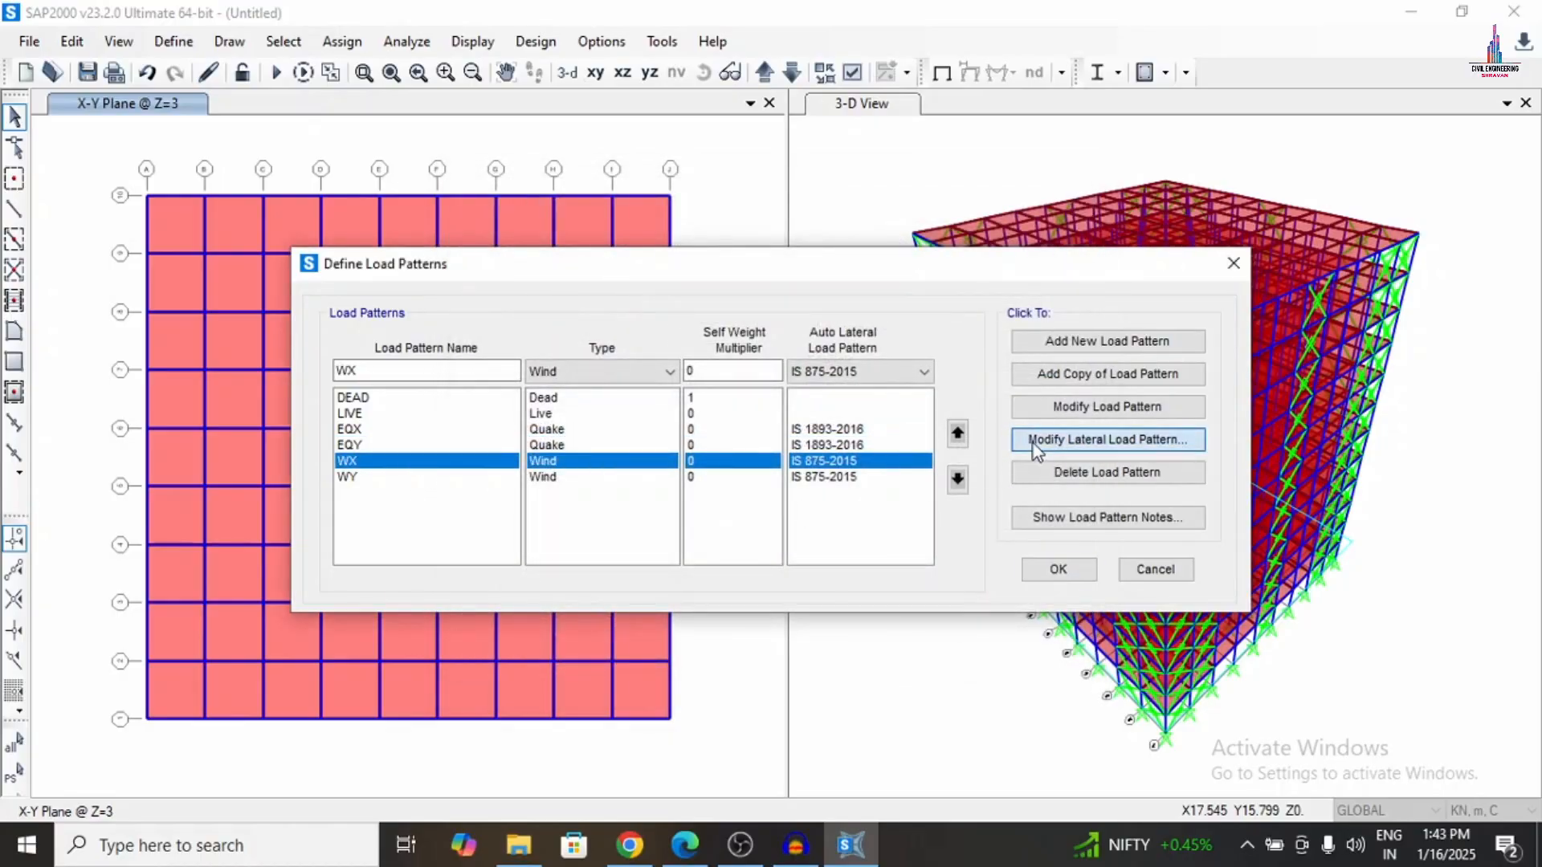
{"action": "left_click", "coordinate": [1108, 439]}
{"action": "double_click", "coordinate": [1023, 202]}
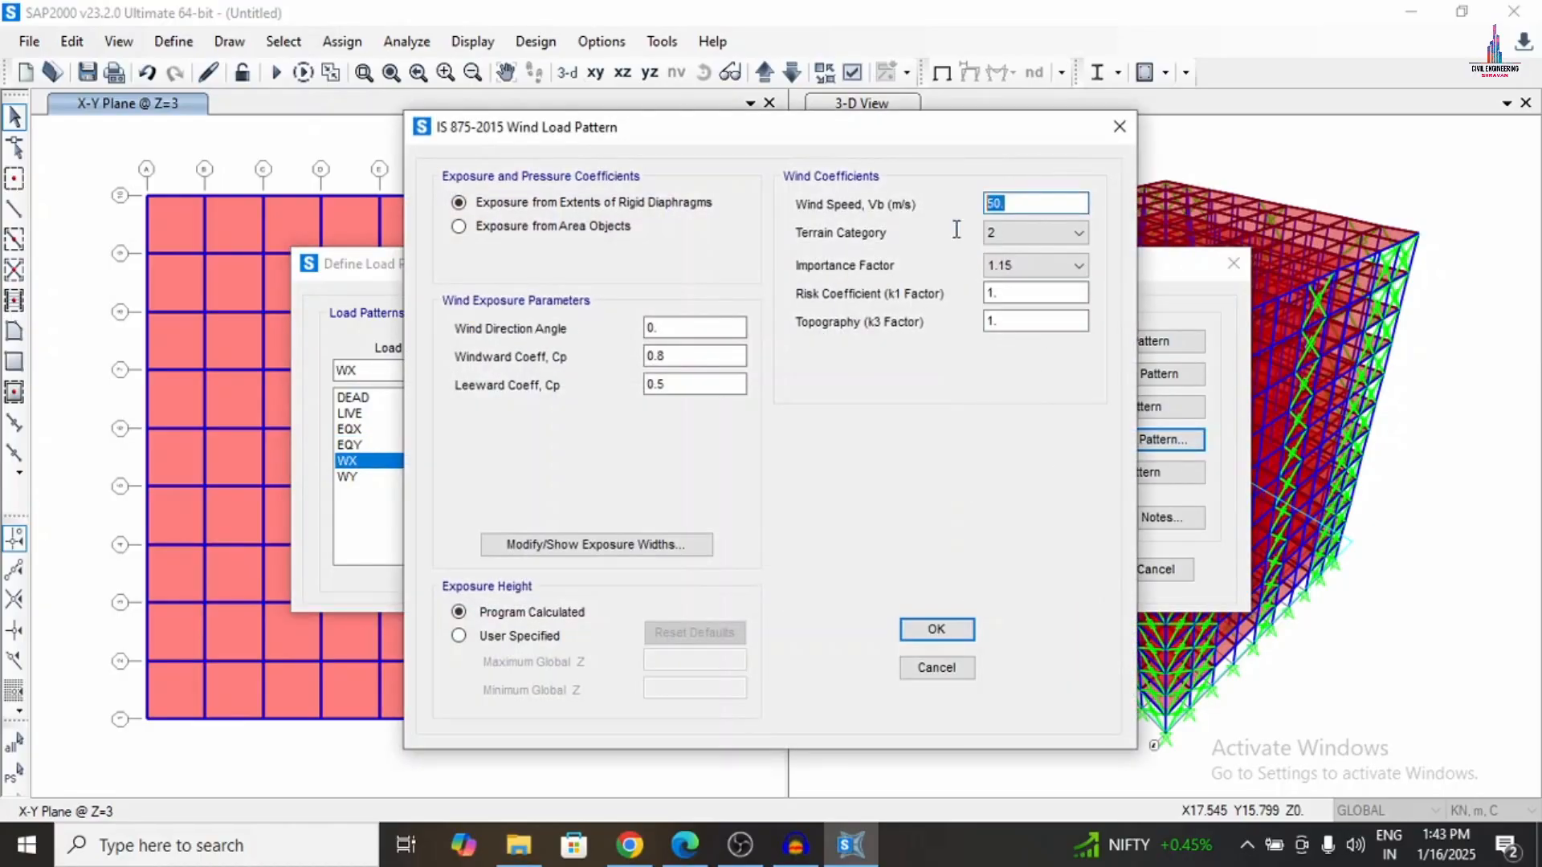
{"action": "type", "text": "44"}
{"action": "left_click", "coordinate": [1038, 232]}
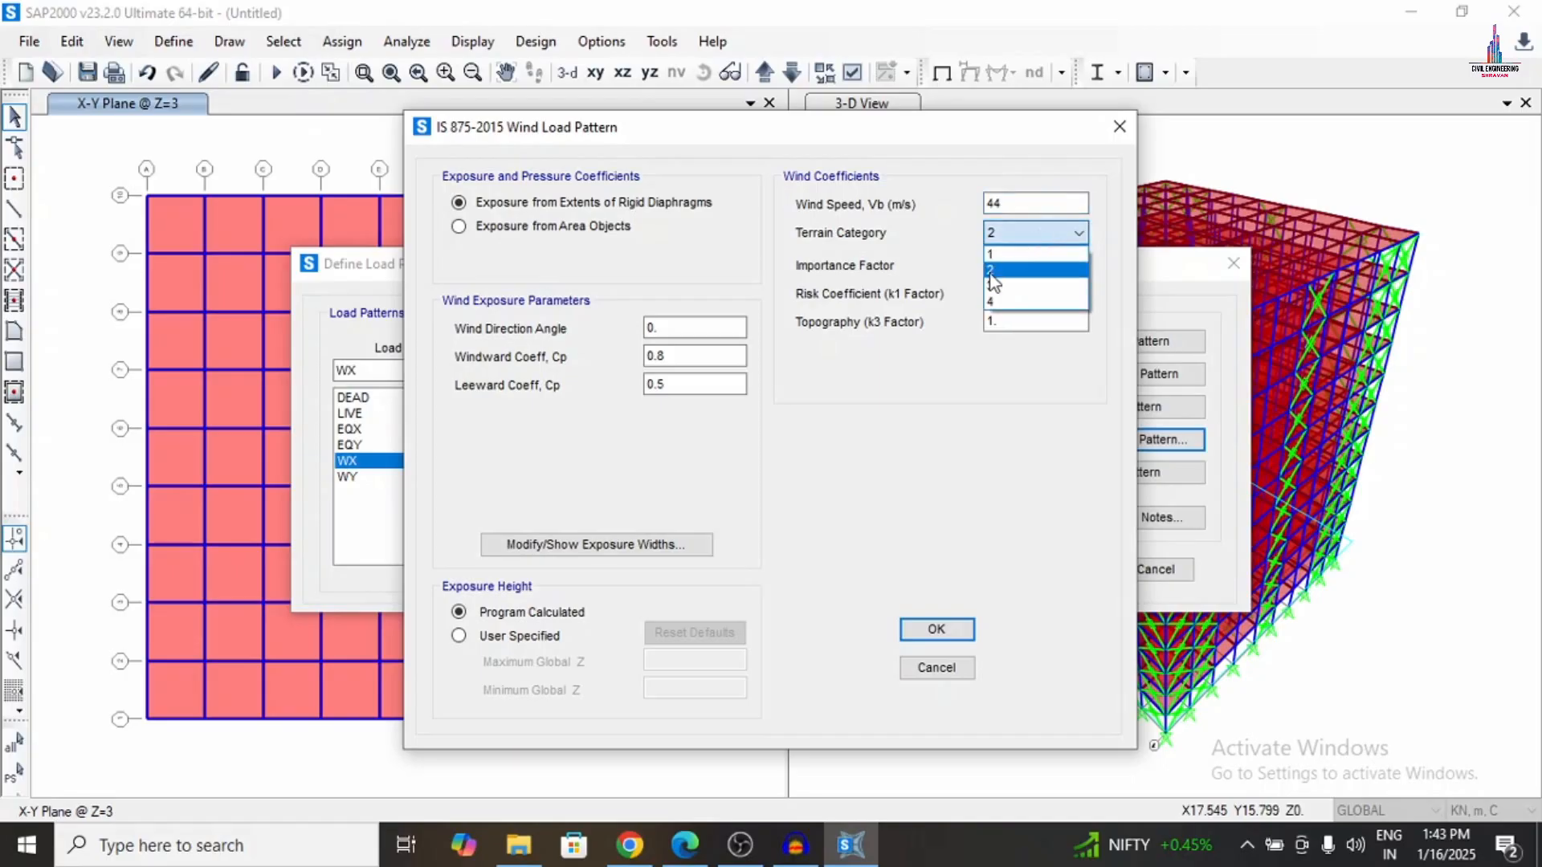
{"action": "left_click", "coordinate": [1008, 301]}
{"action": "left_click", "coordinate": [997, 266]}
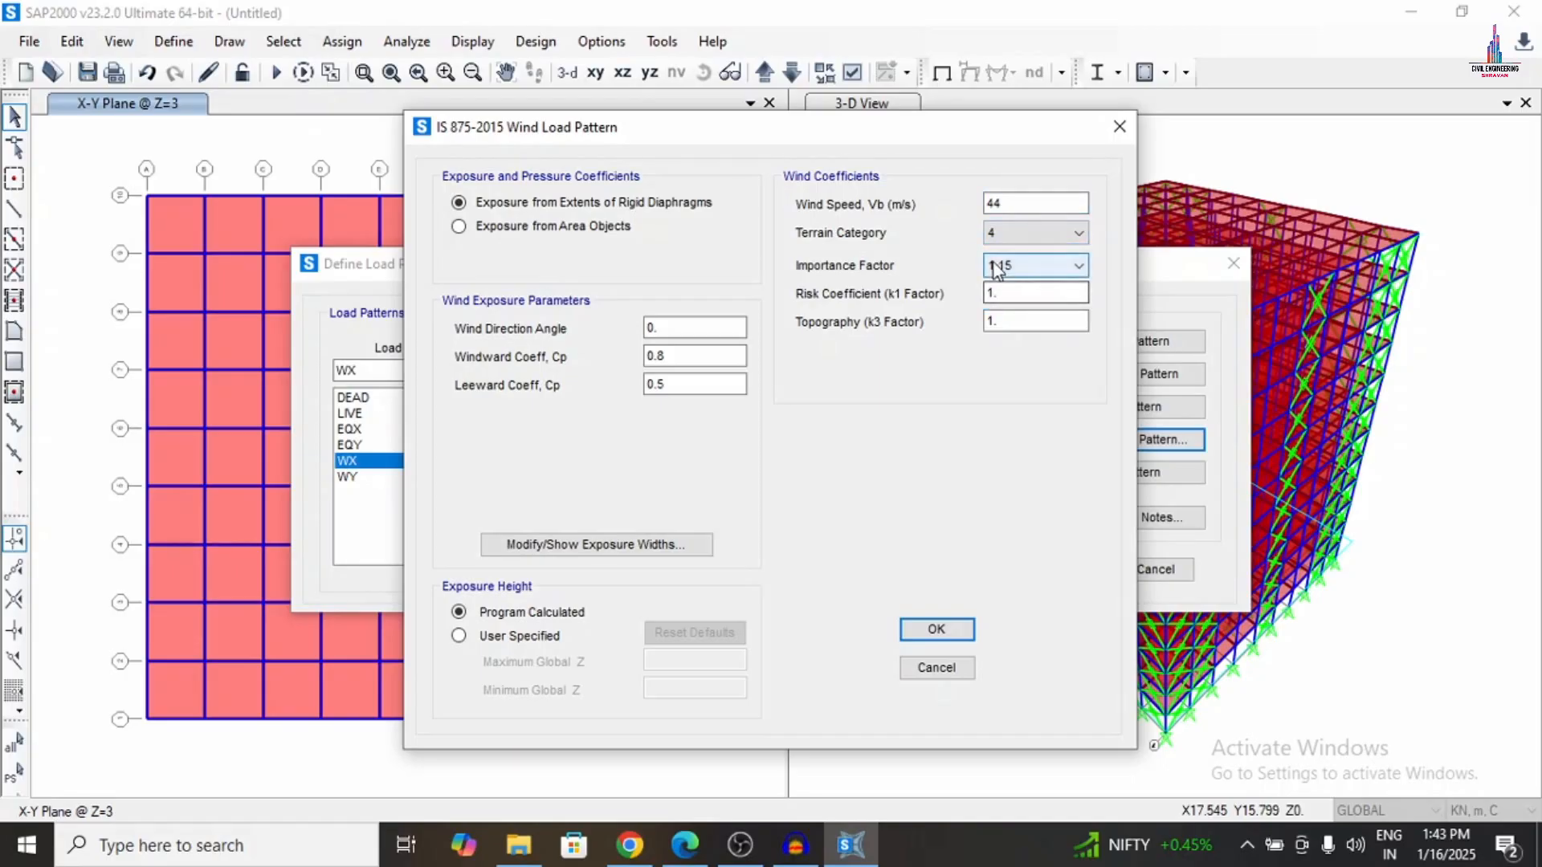
{"action": "left_click", "coordinate": [1028, 269]}
{"action": "left_click", "coordinate": [1014, 308]}
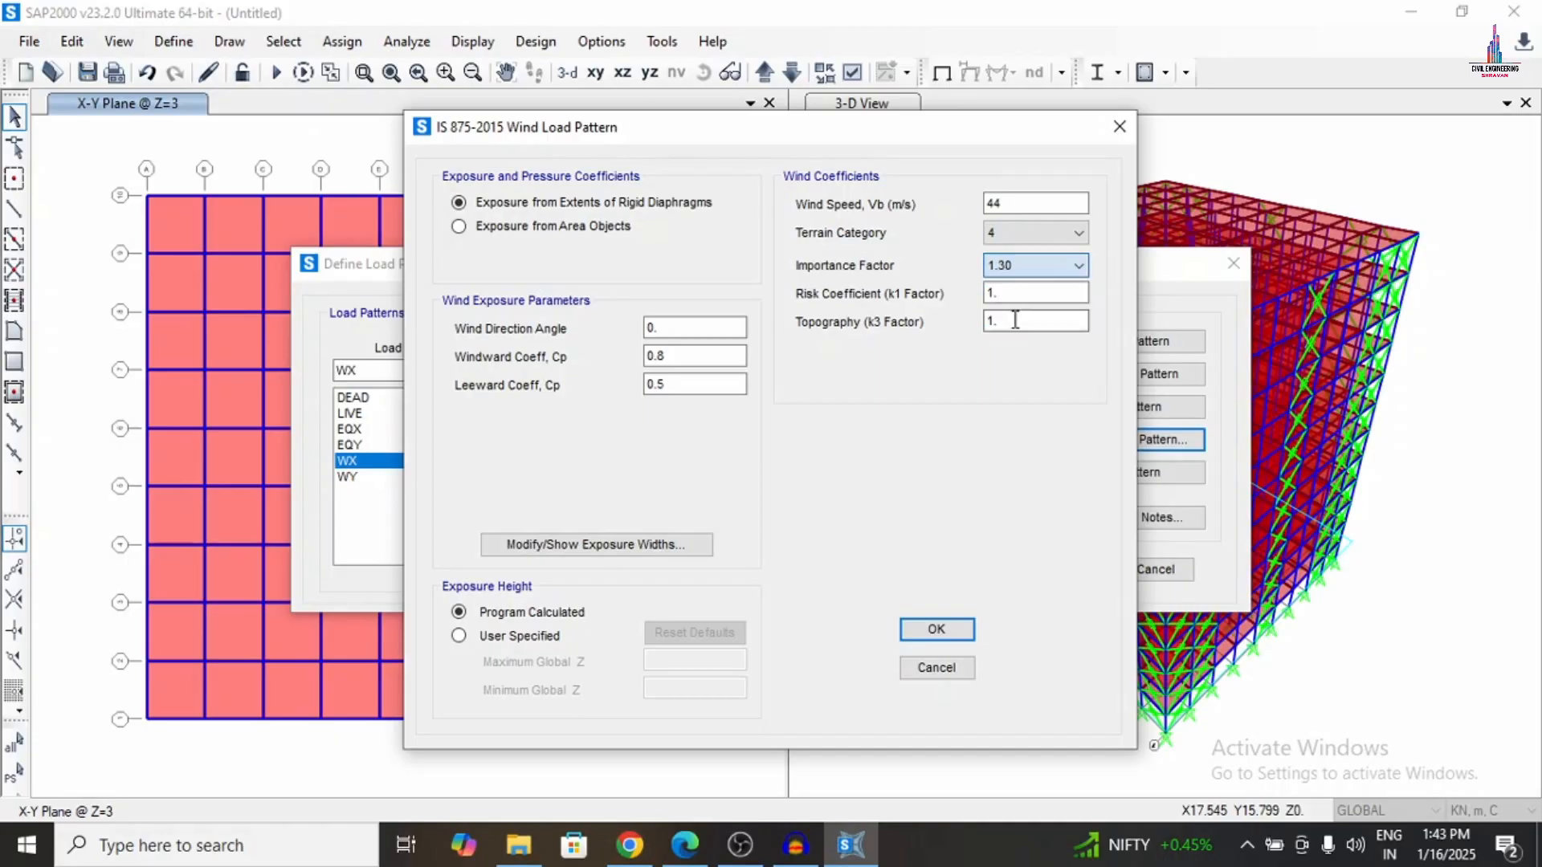
{"action": "left_click", "coordinate": [1015, 319]}
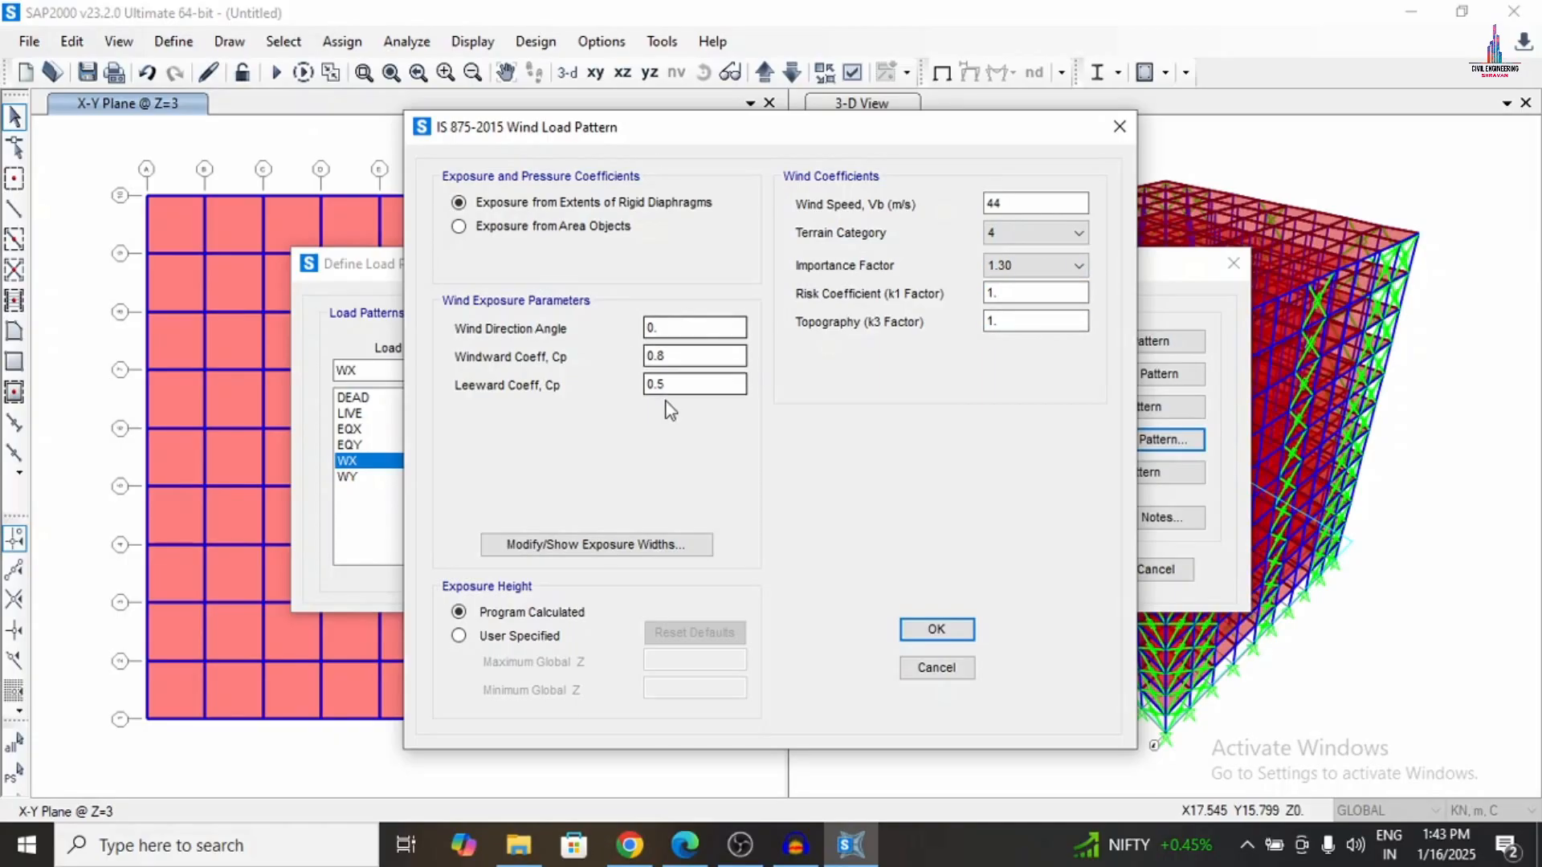
Edit the windward coefficient Cp of the WX wind load pattern and accept its settings.
{"action": "left_click", "coordinate": [681, 358]}
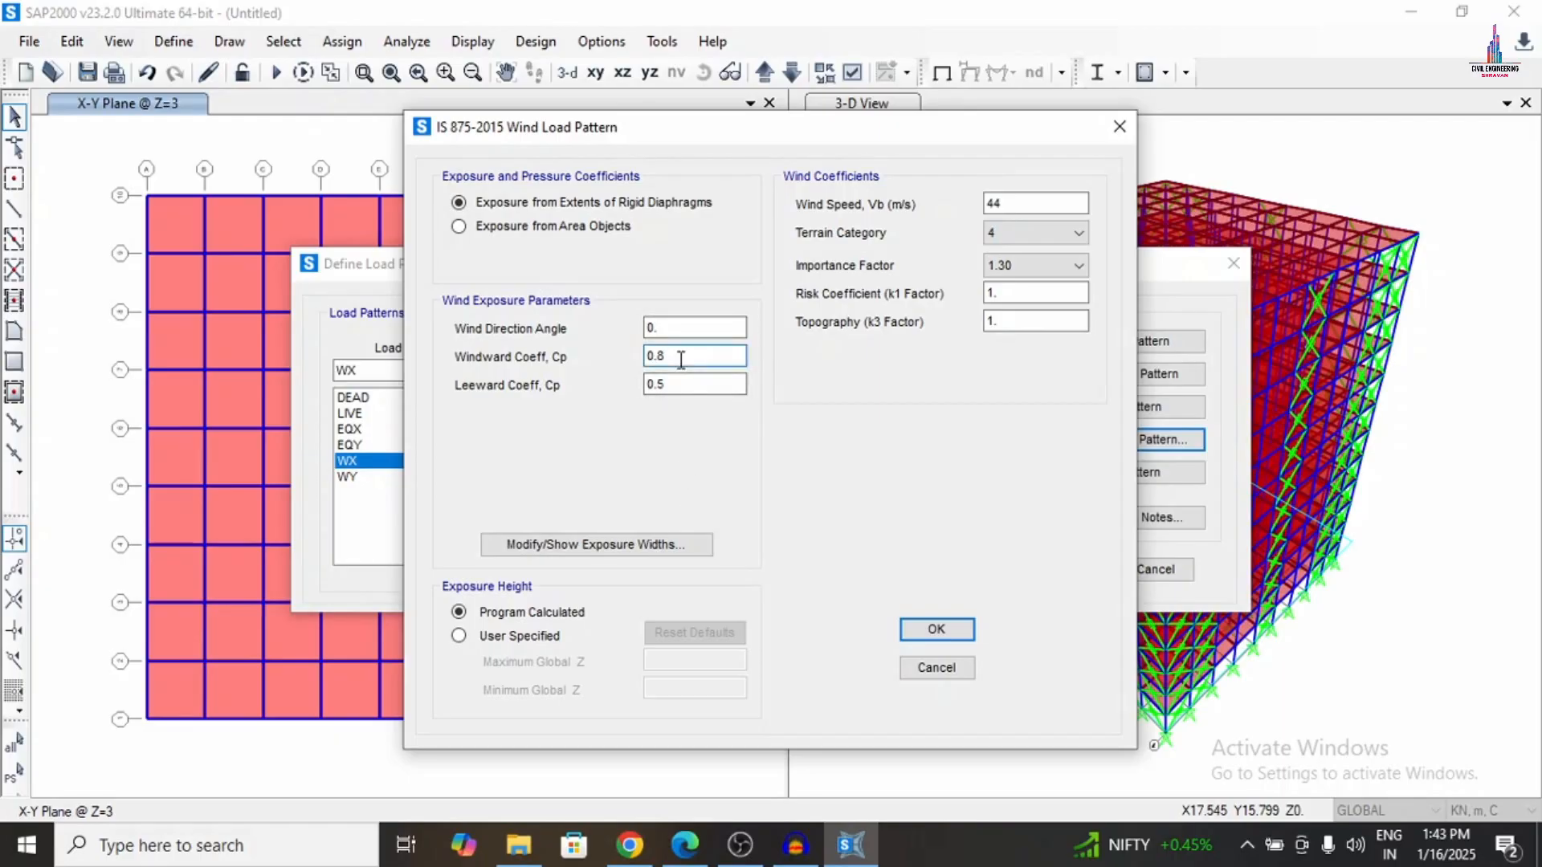
{"action": "type", "text": "6"}
{"action": "key", "text": "Tab"}
{"action": "left_click", "coordinate": [931, 631]}
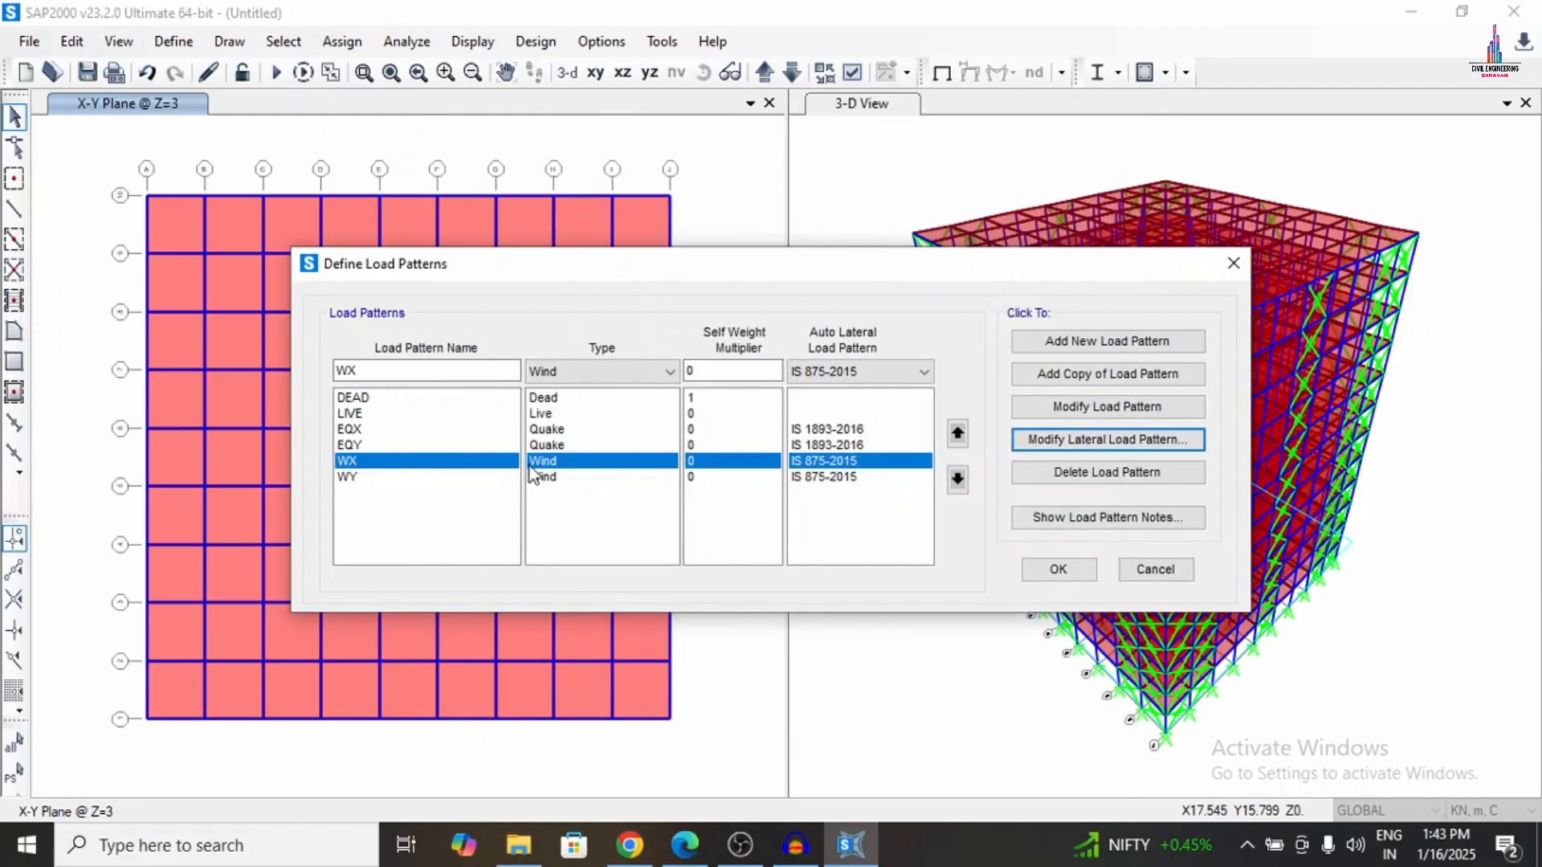
Set the WY wind load pattern's wind speed to 44 m/s and terrain category to 4.
{"action": "left_click", "coordinate": [550, 477]}
{"action": "left_click", "coordinate": [1154, 437]}
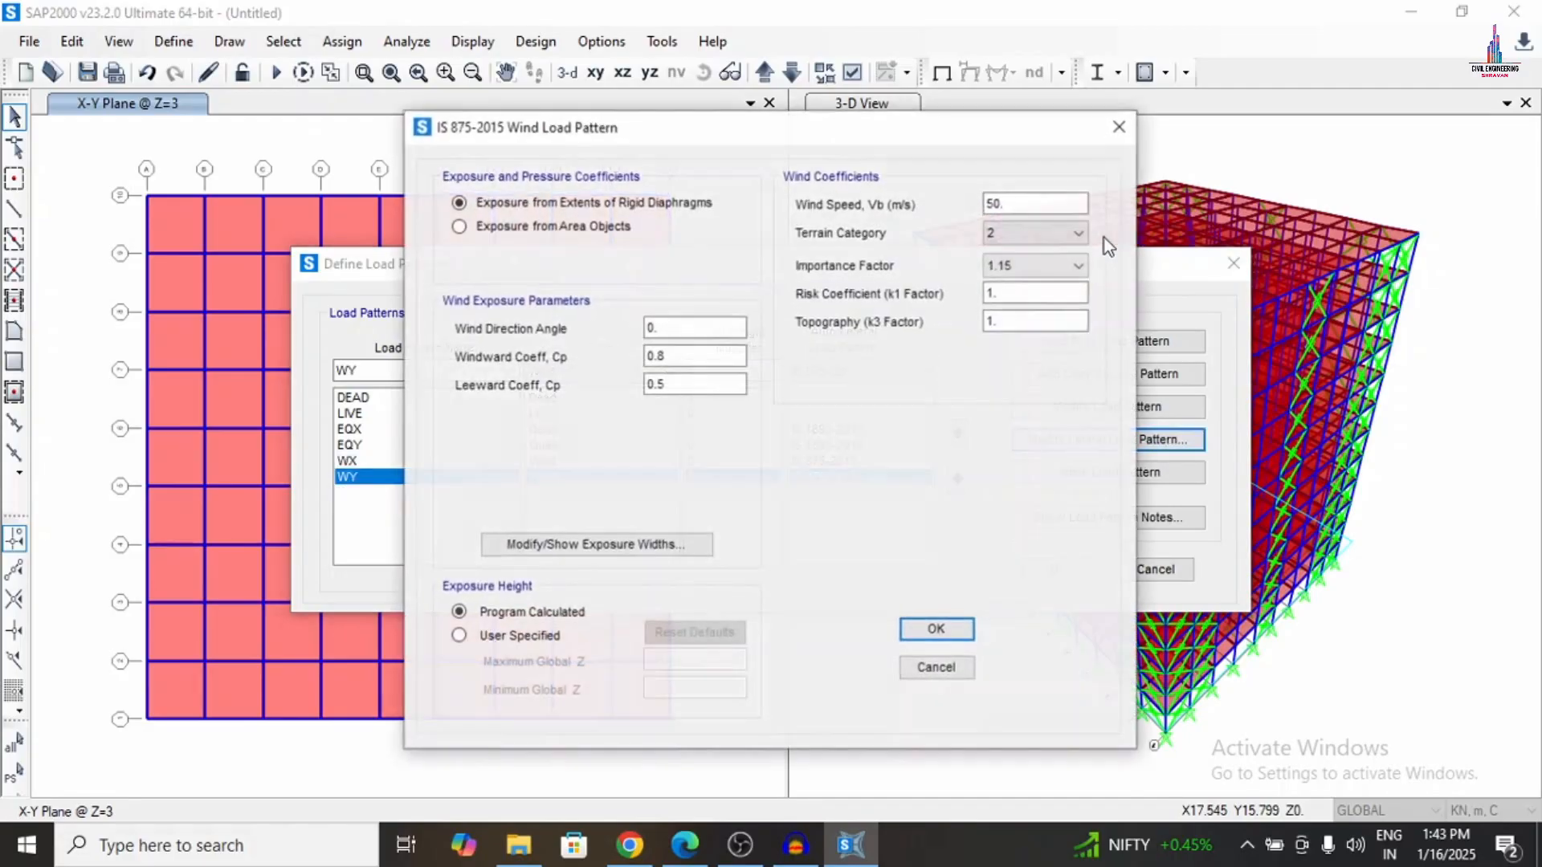
{"action": "type", "text": "44"}
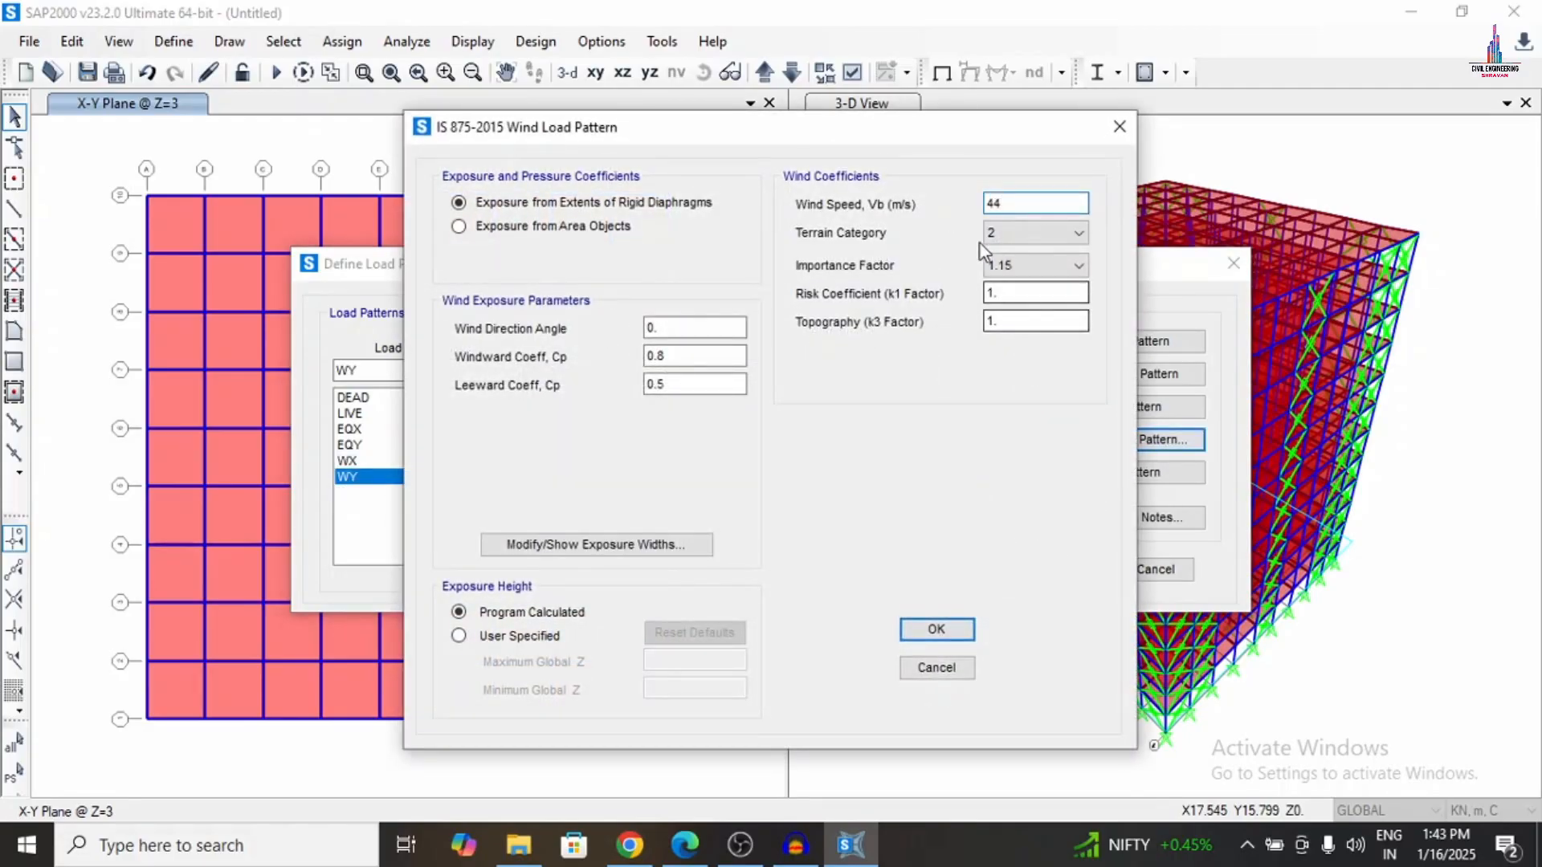
{"action": "left_click", "coordinate": [1013, 233]}
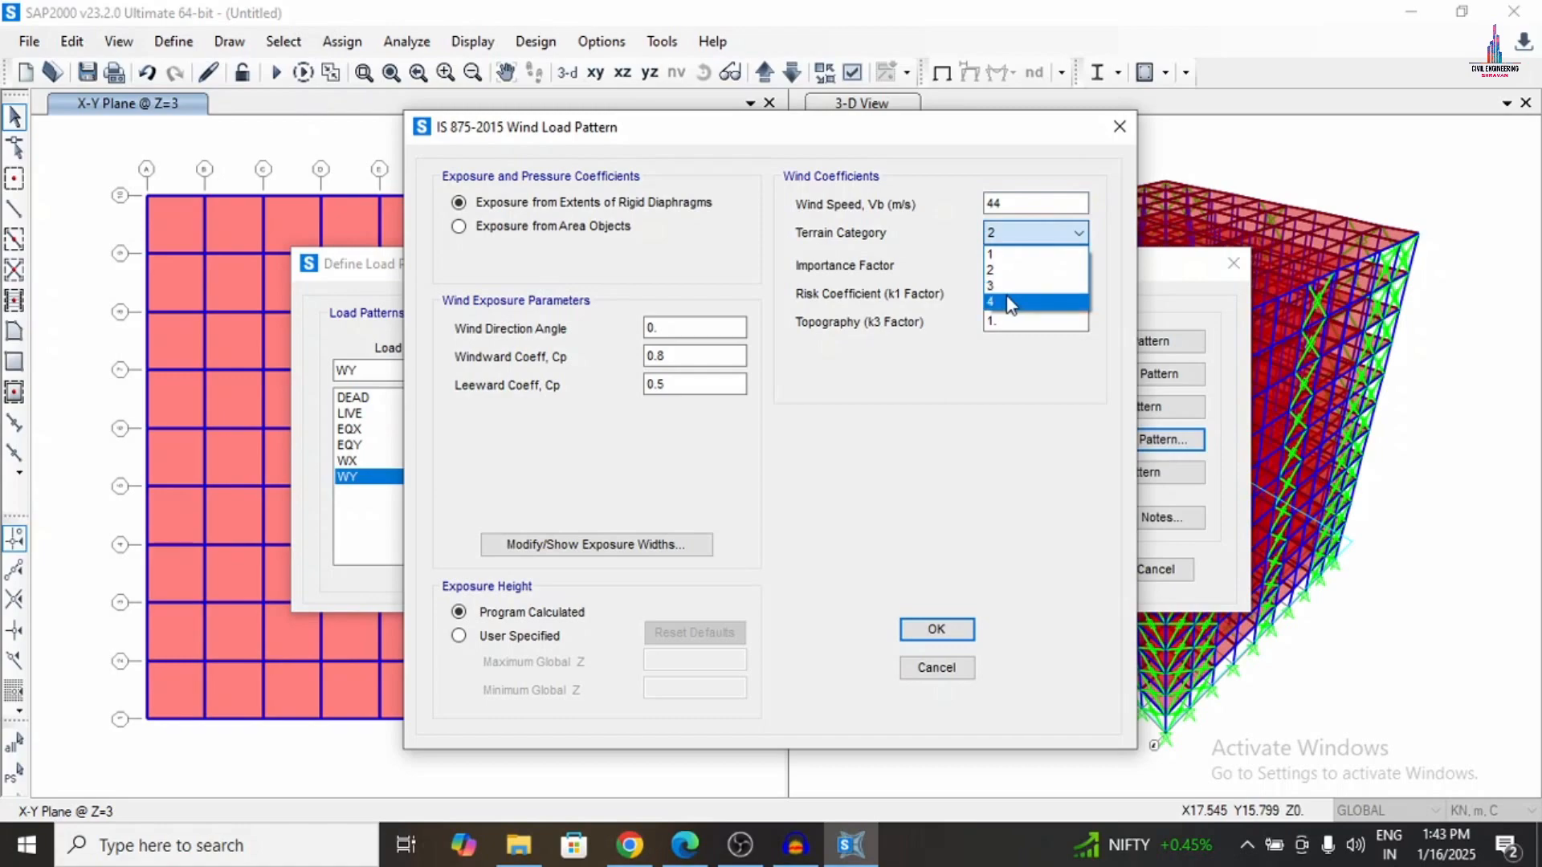
{"action": "left_click", "coordinate": [1005, 302]}
Give WY a wind direction angle of 90 and importance factor of 1.30, and accept the load pattern definitions.
{"action": "left_click", "coordinate": [726, 326]}
{"action": "left_click_drag", "start_coordinate": [726, 326], "coordinate": [621, 345]}
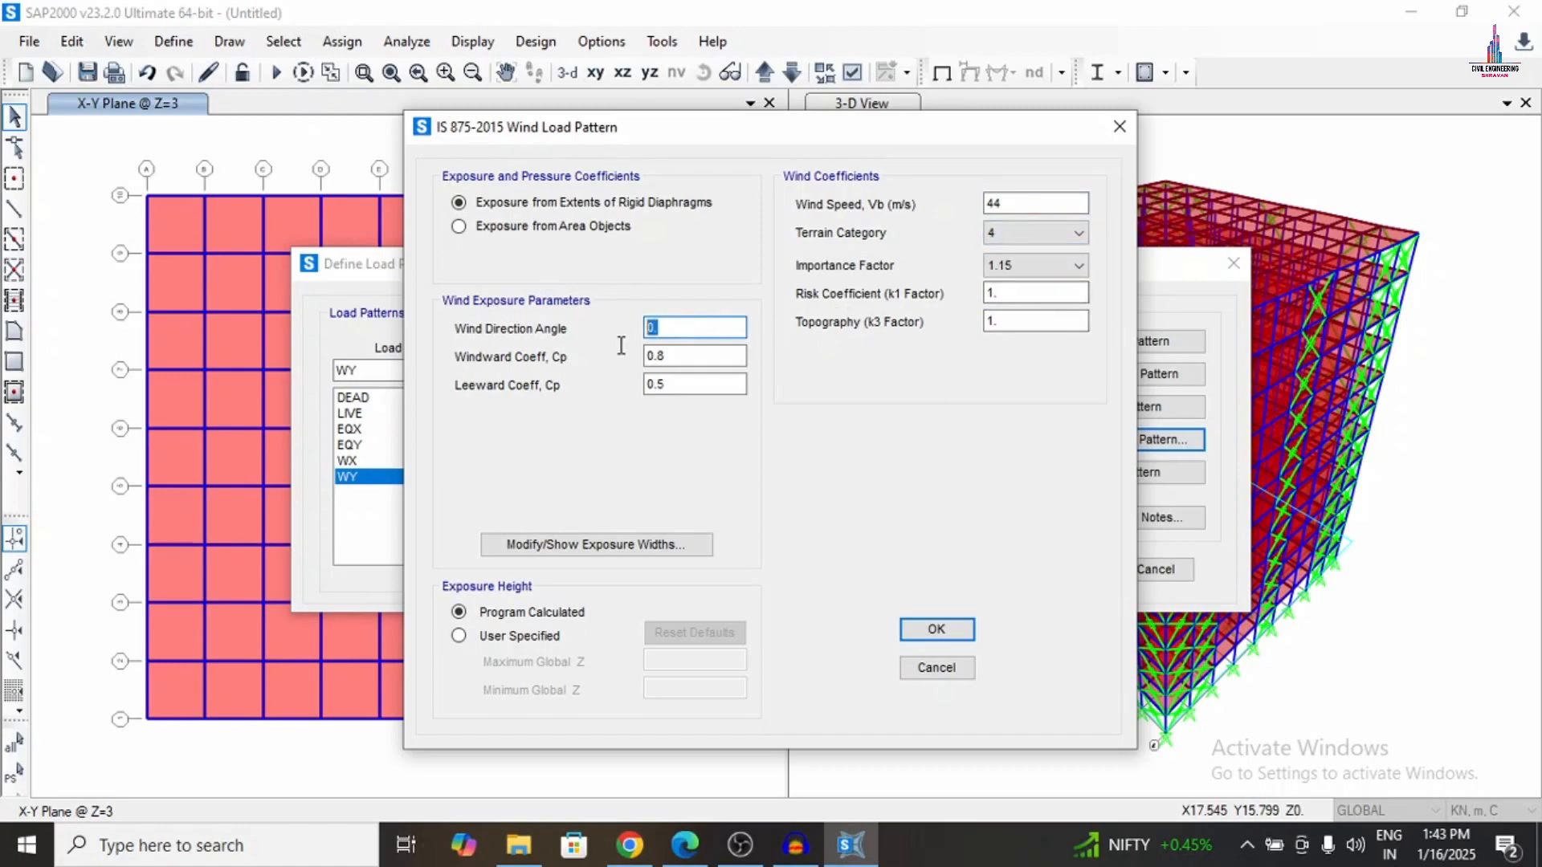
{"action": "type", "text": "-0"}
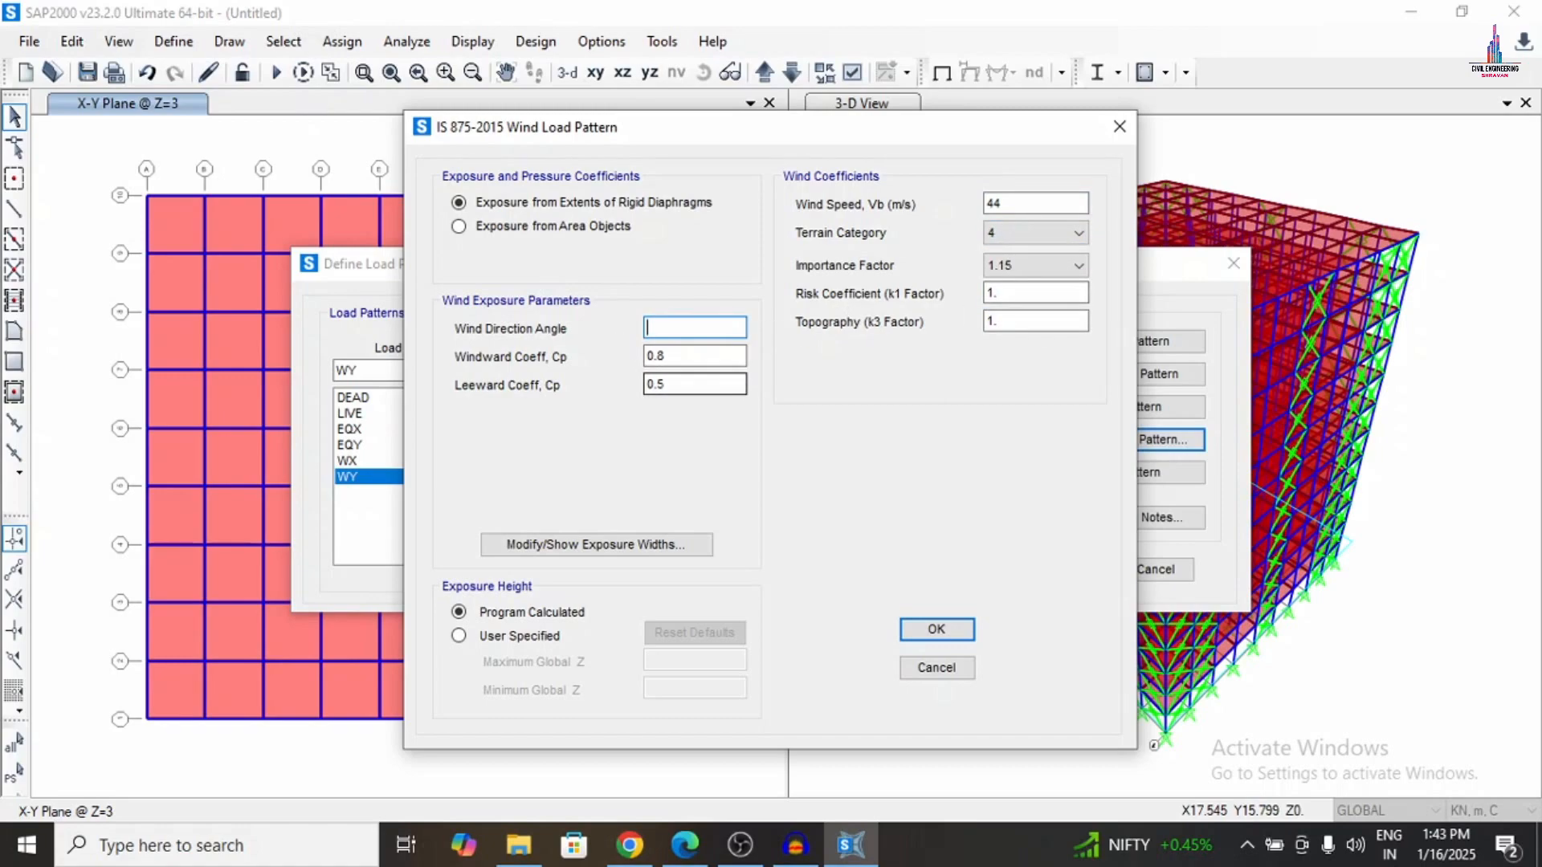
{"action": "left_click", "coordinate": [1018, 264]}
{"action": "left_click", "coordinate": [999, 318]}
{"action": "left_click", "coordinate": [933, 629]}
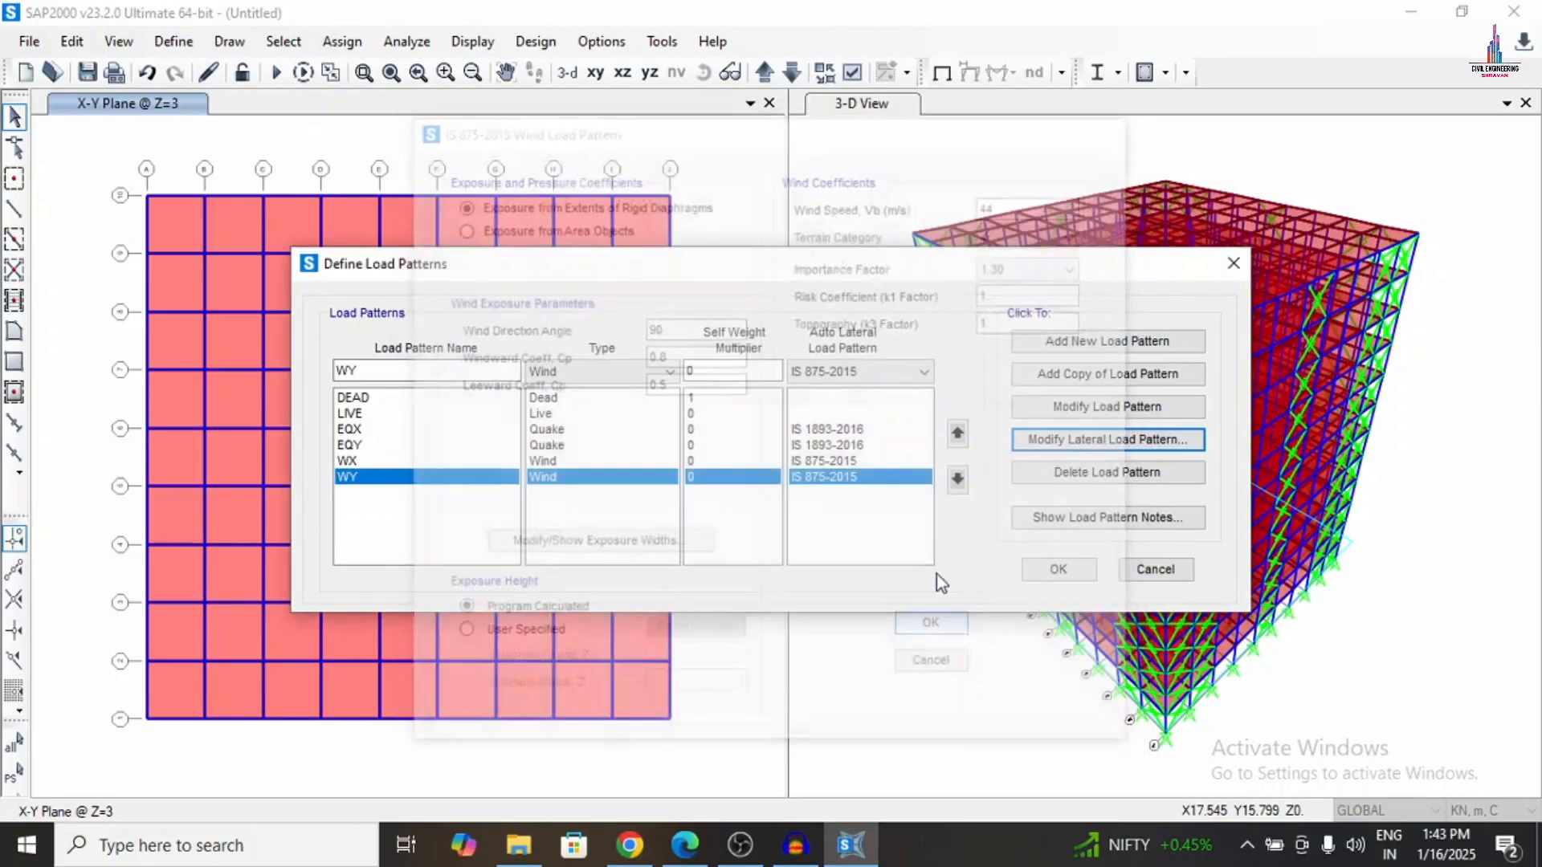
{"action": "left_click", "coordinate": [1056, 569]}
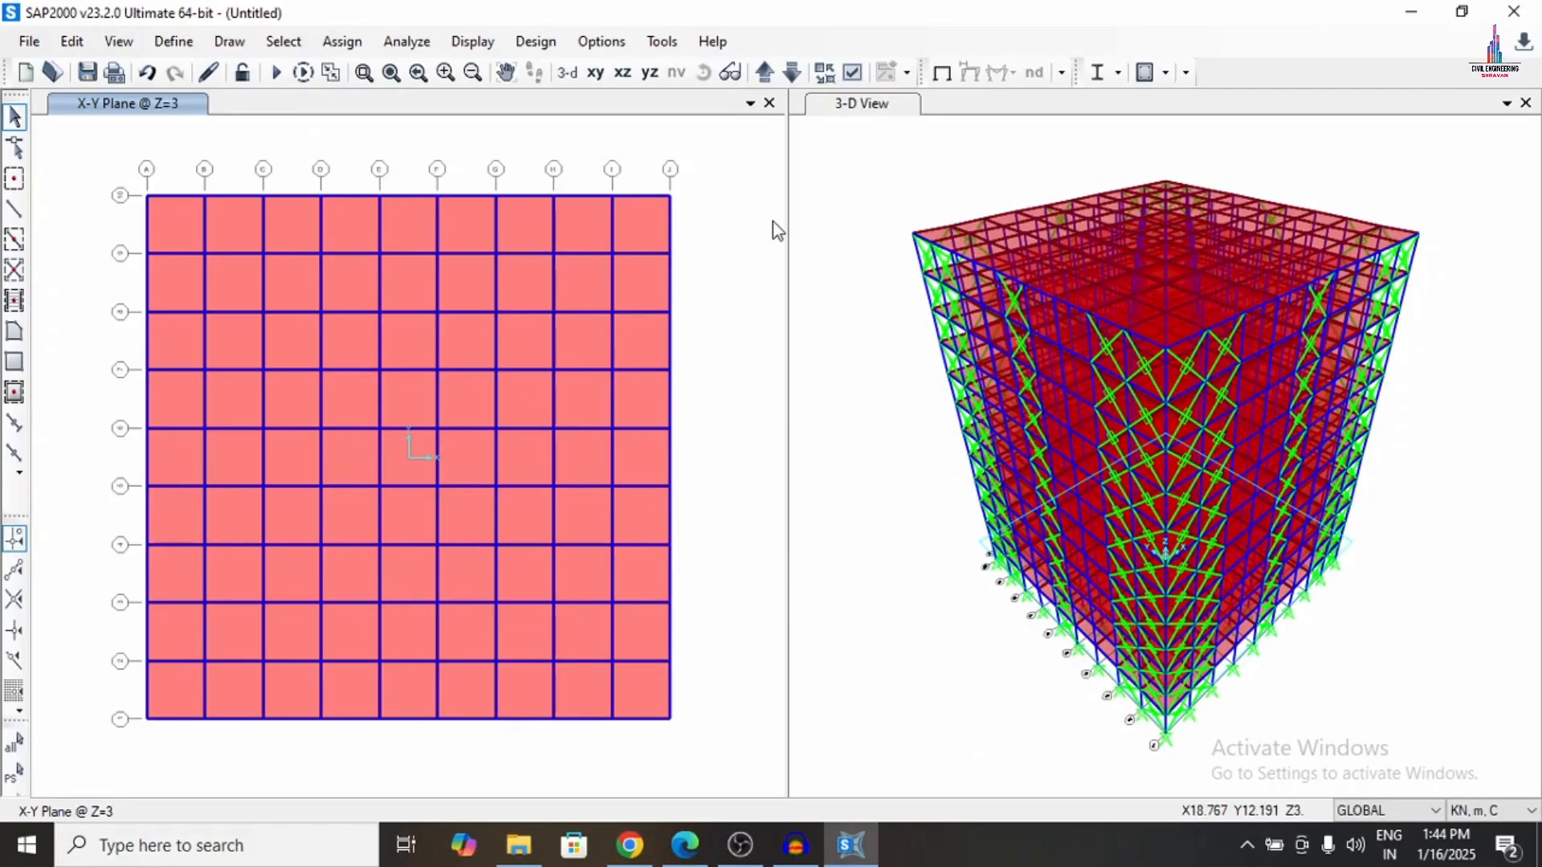
Select the entire model and enter DEAD joint forces of 1 kN in global X, Y and Z.
{"action": "key", "text": "ctrl+a"}
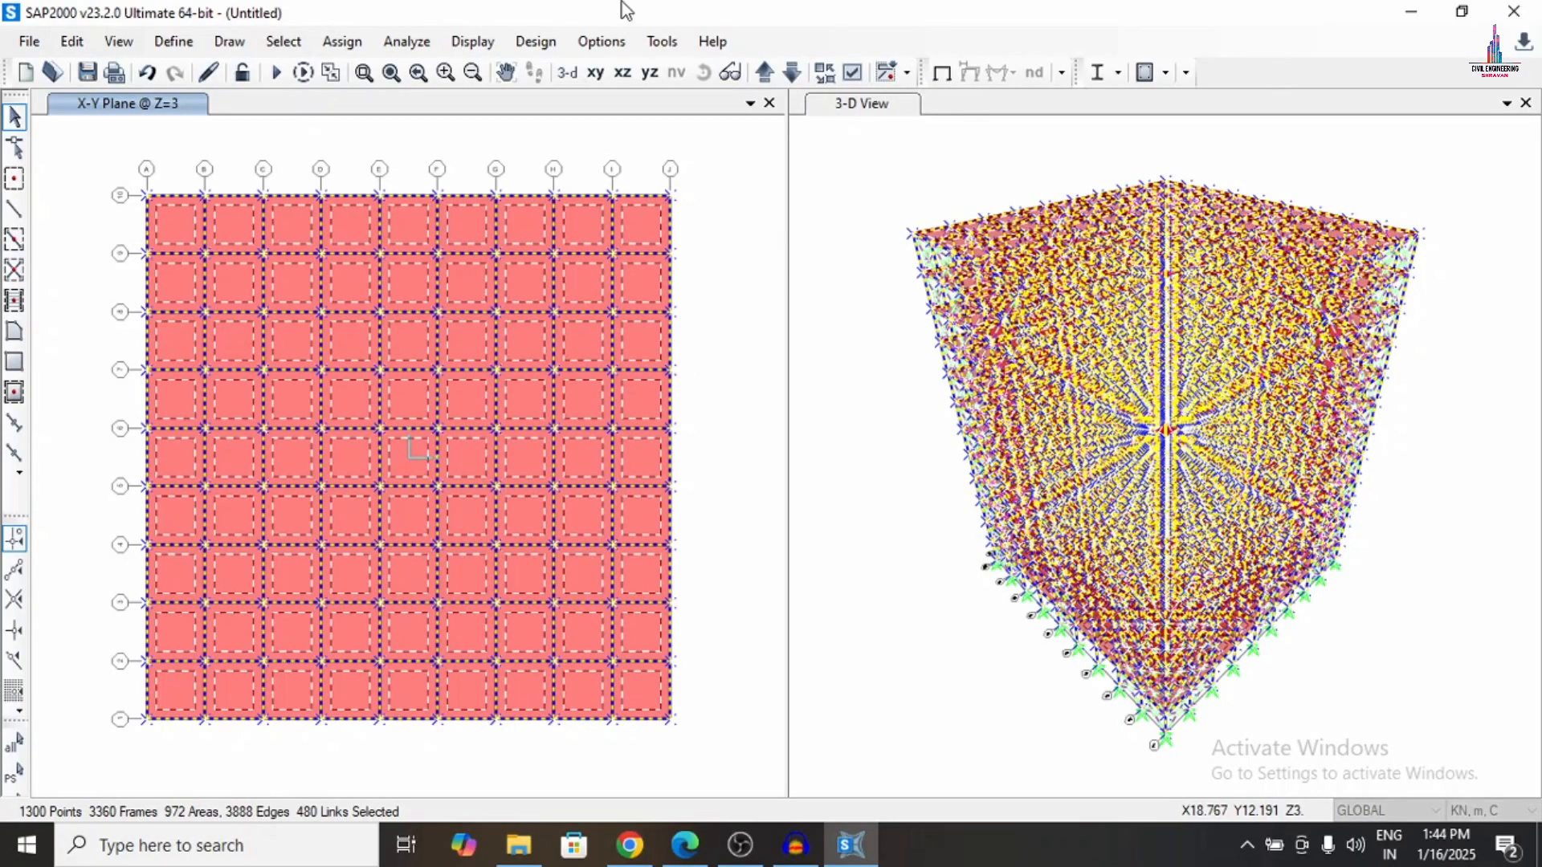
{"action": "left_click", "coordinate": [332, 41]}
{"action": "mouse_move", "coordinate": [423, 287]}
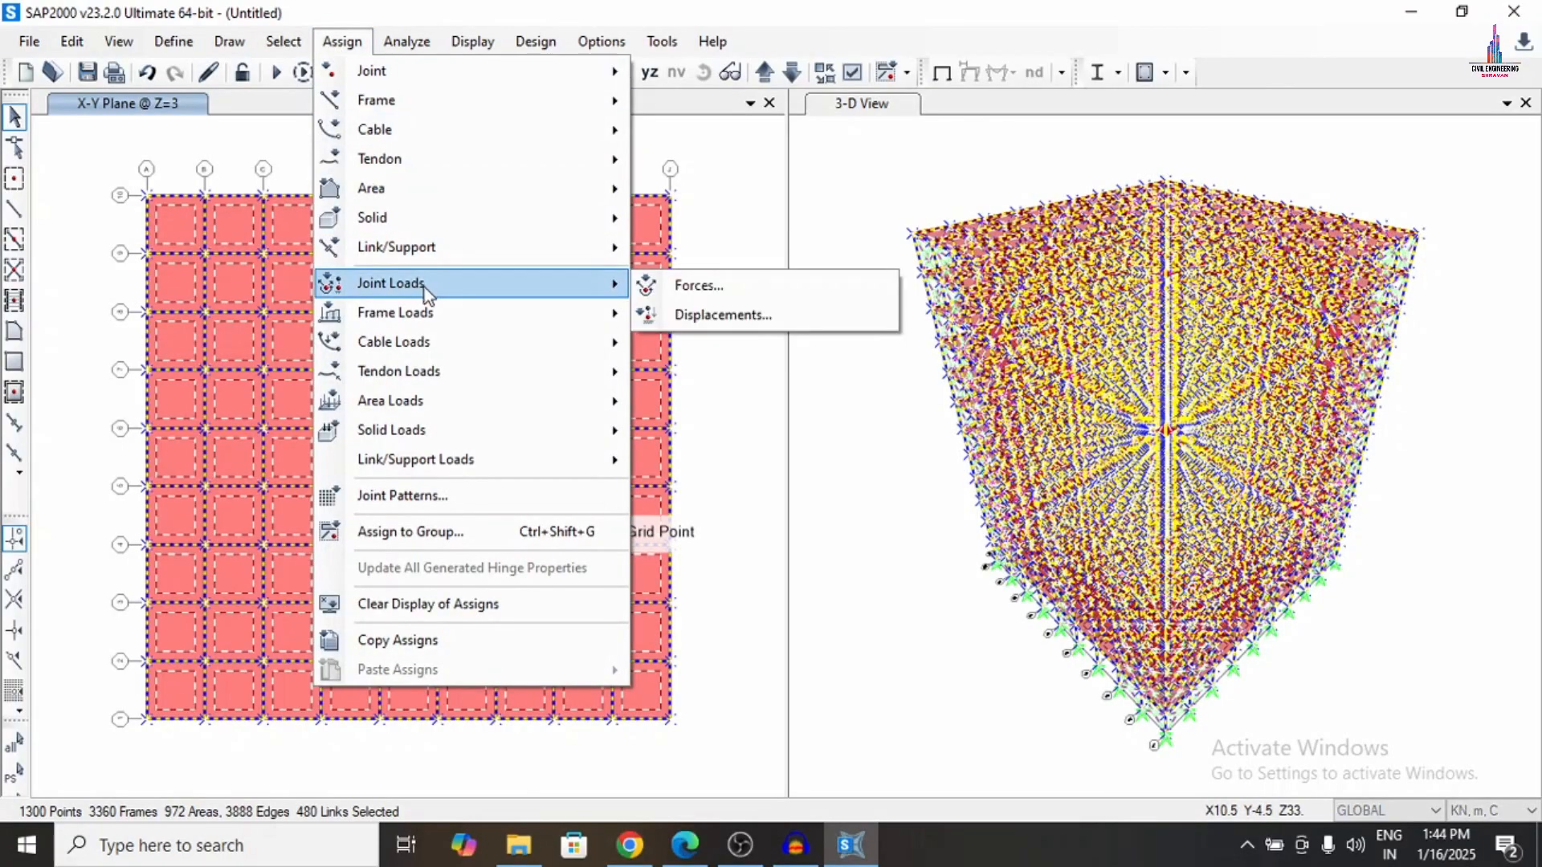
{"action": "left_click", "coordinate": [697, 285]}
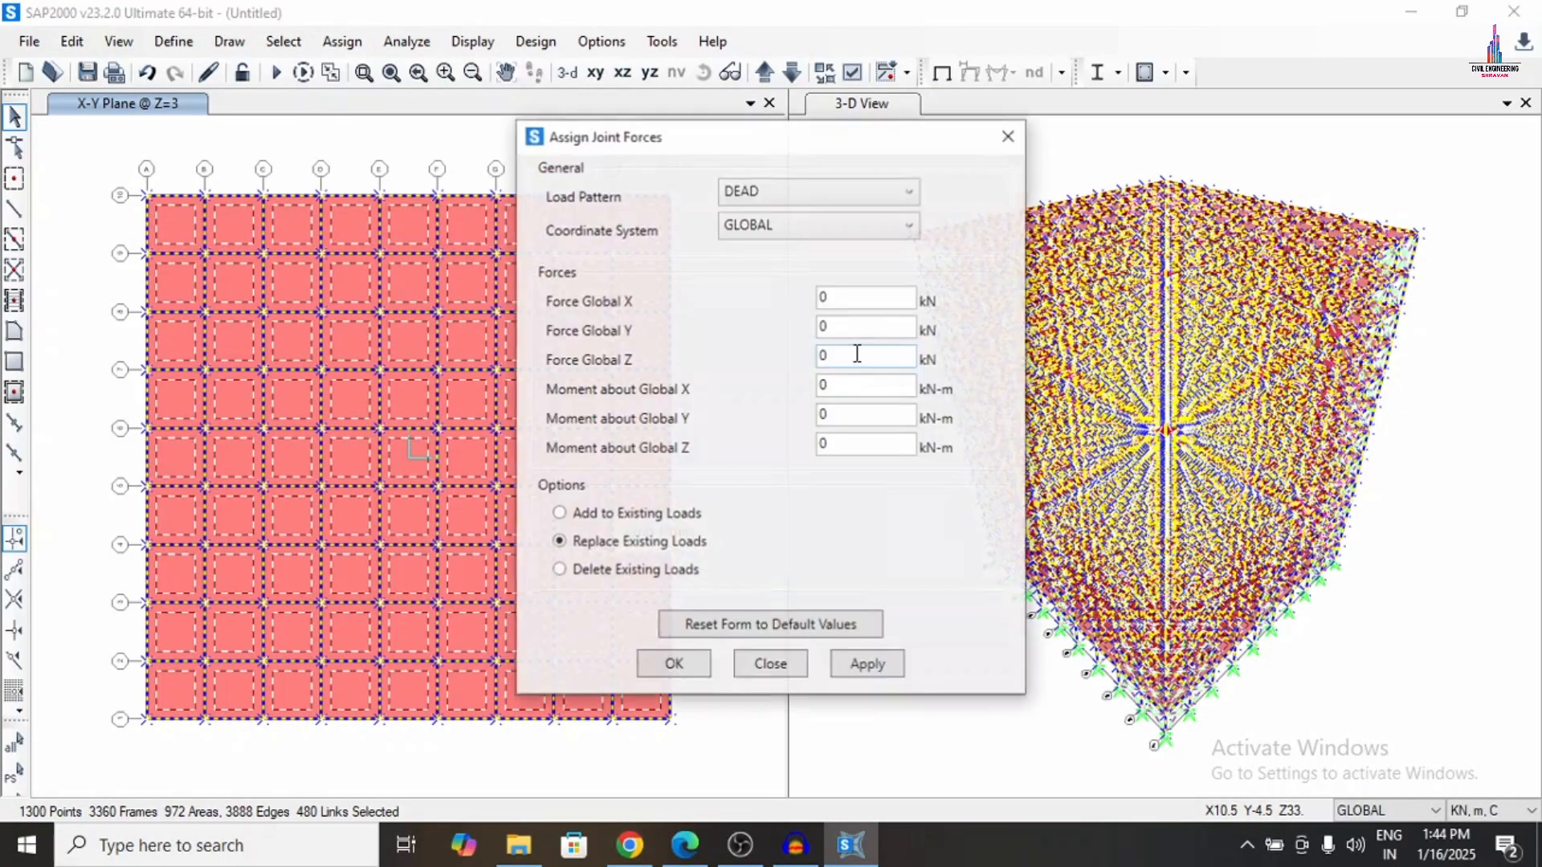
{"action": "double_click", "coordinate": [833, 296]}
{"action": "type", "text": "1"}
{"action": "key", "text": "Tab"}
{"action": "type", "text": "1"}
{"action": "key", "text": "Tab"}
{"action": "type", "text": "1"}
{"action": "key", "text": "Tab"}
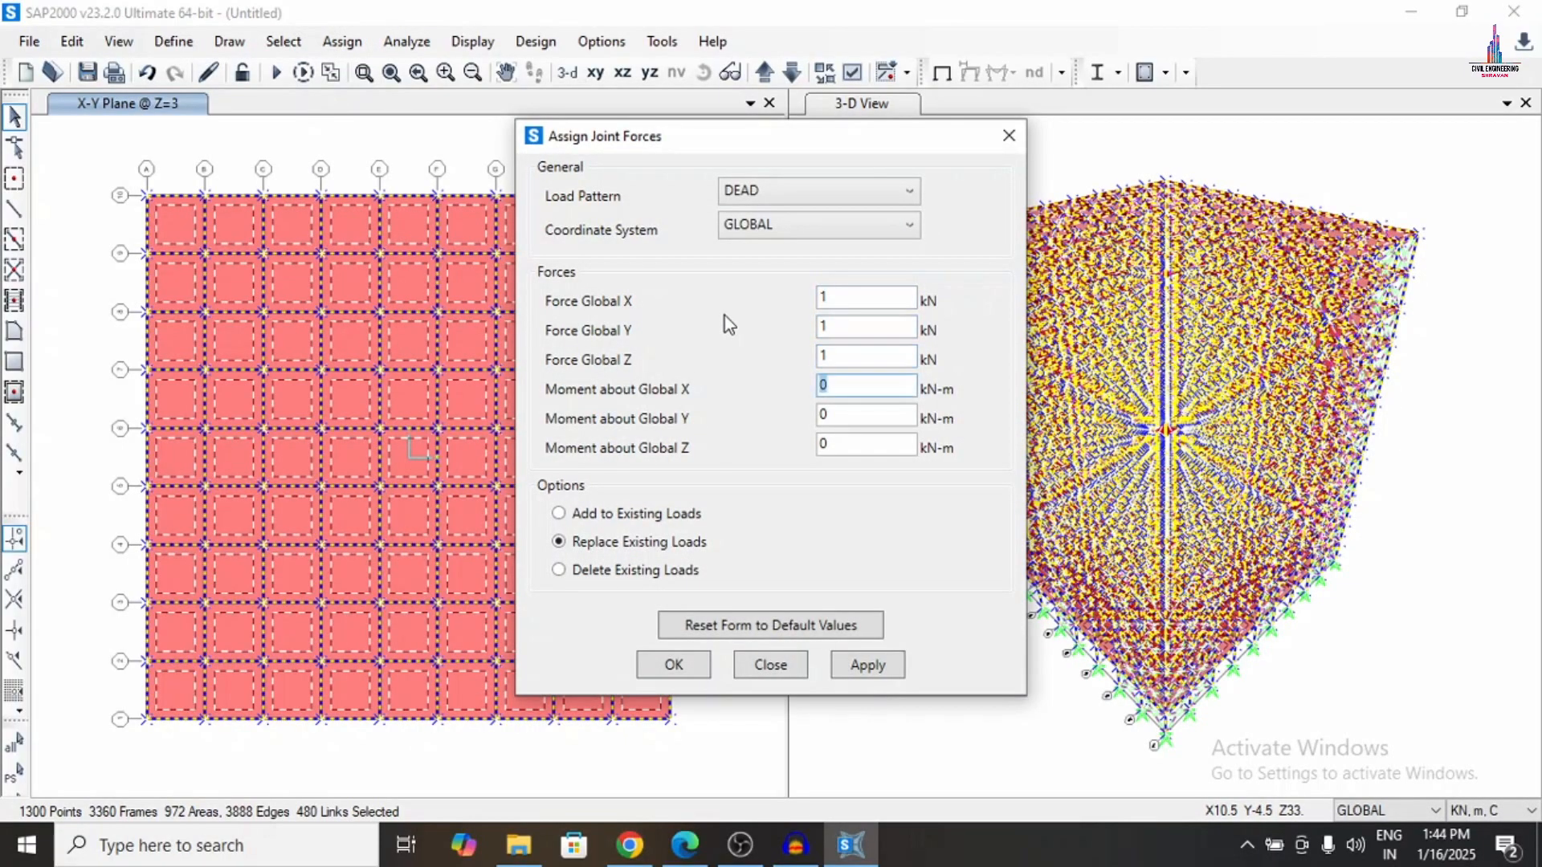
Set the joint moments about global X, Y and Z to 1 kN-m and assign the joint loads as additions to existing loads.
{"action": "type", "text": "1"}
{"action": "key", "text": "Tab"}
{"action": "type", "text": "1"}
{"action": "key", "text": "Tab"}
{"action": "type", "text": "1"}
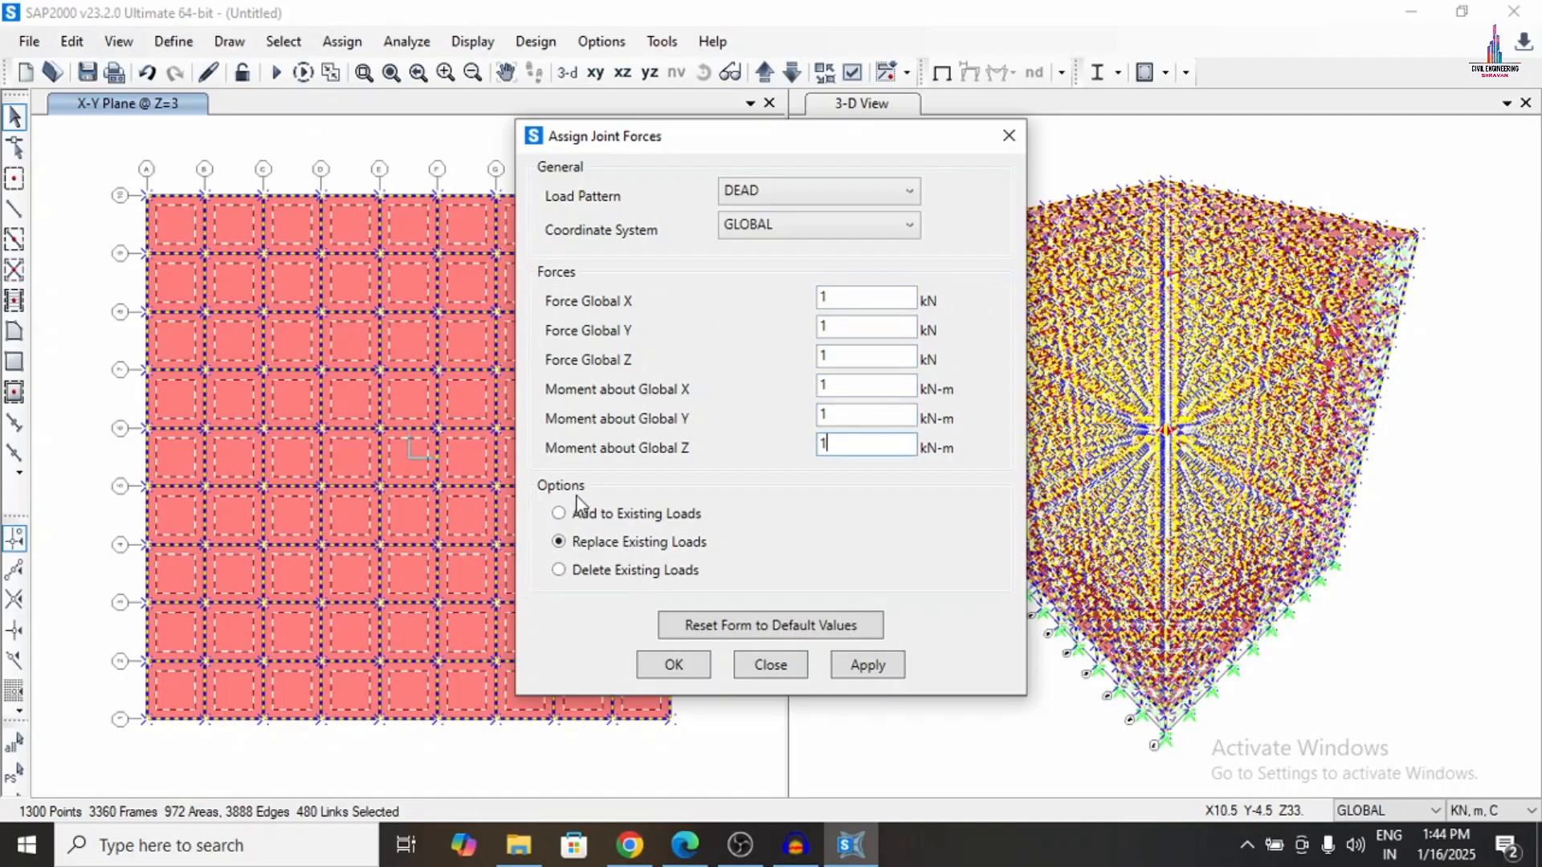
{"action": "left_click", "coordinate": [592, 516]}
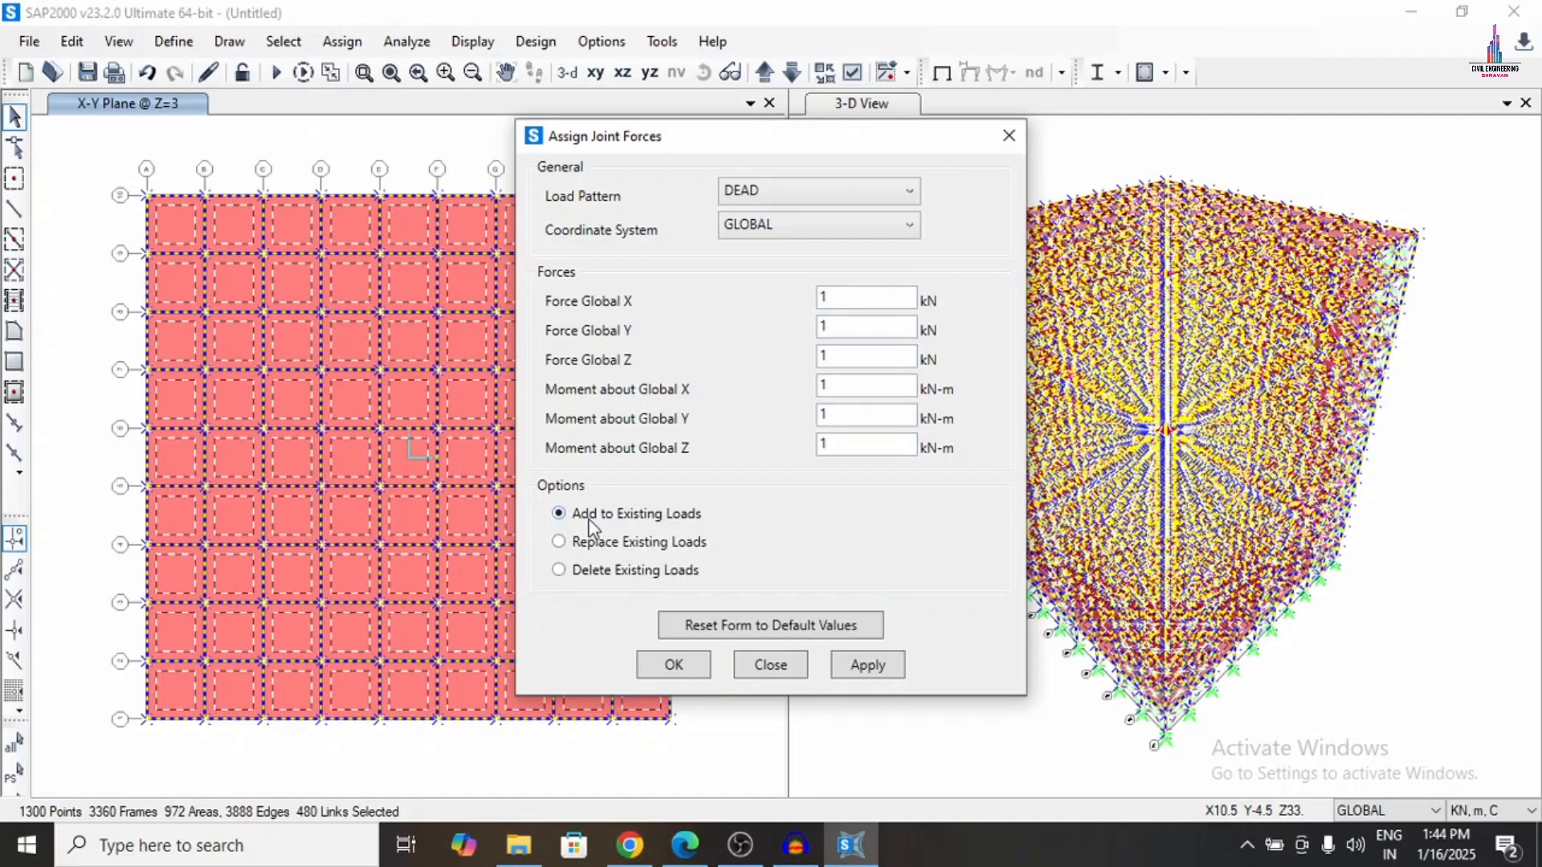
{"action": "left_click", "coordinate": [851, 662]}
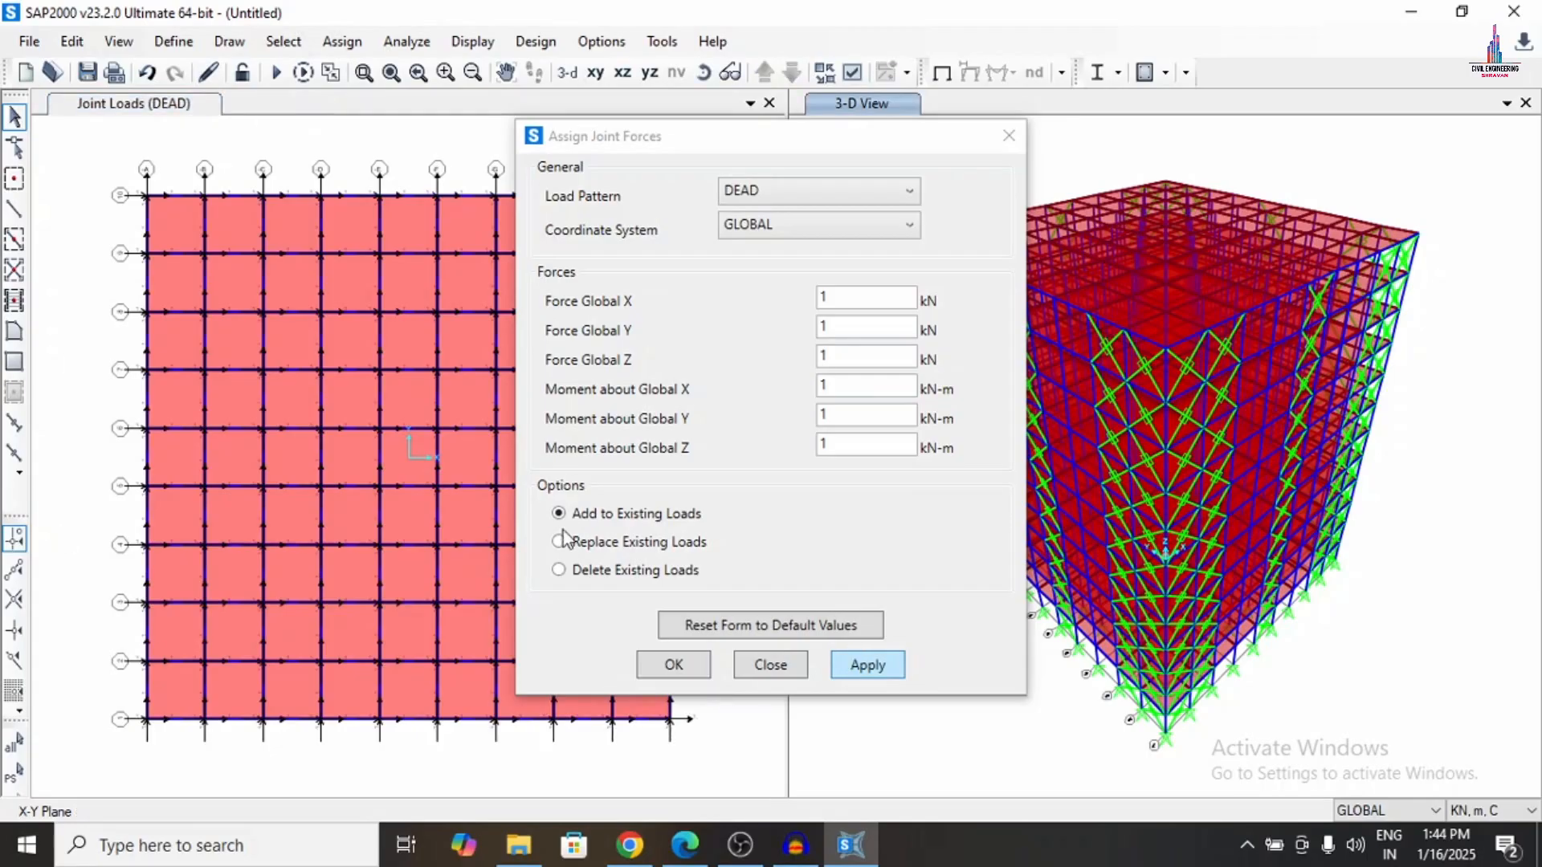
{"action": "left_click", "coordinate": [681, 664]}
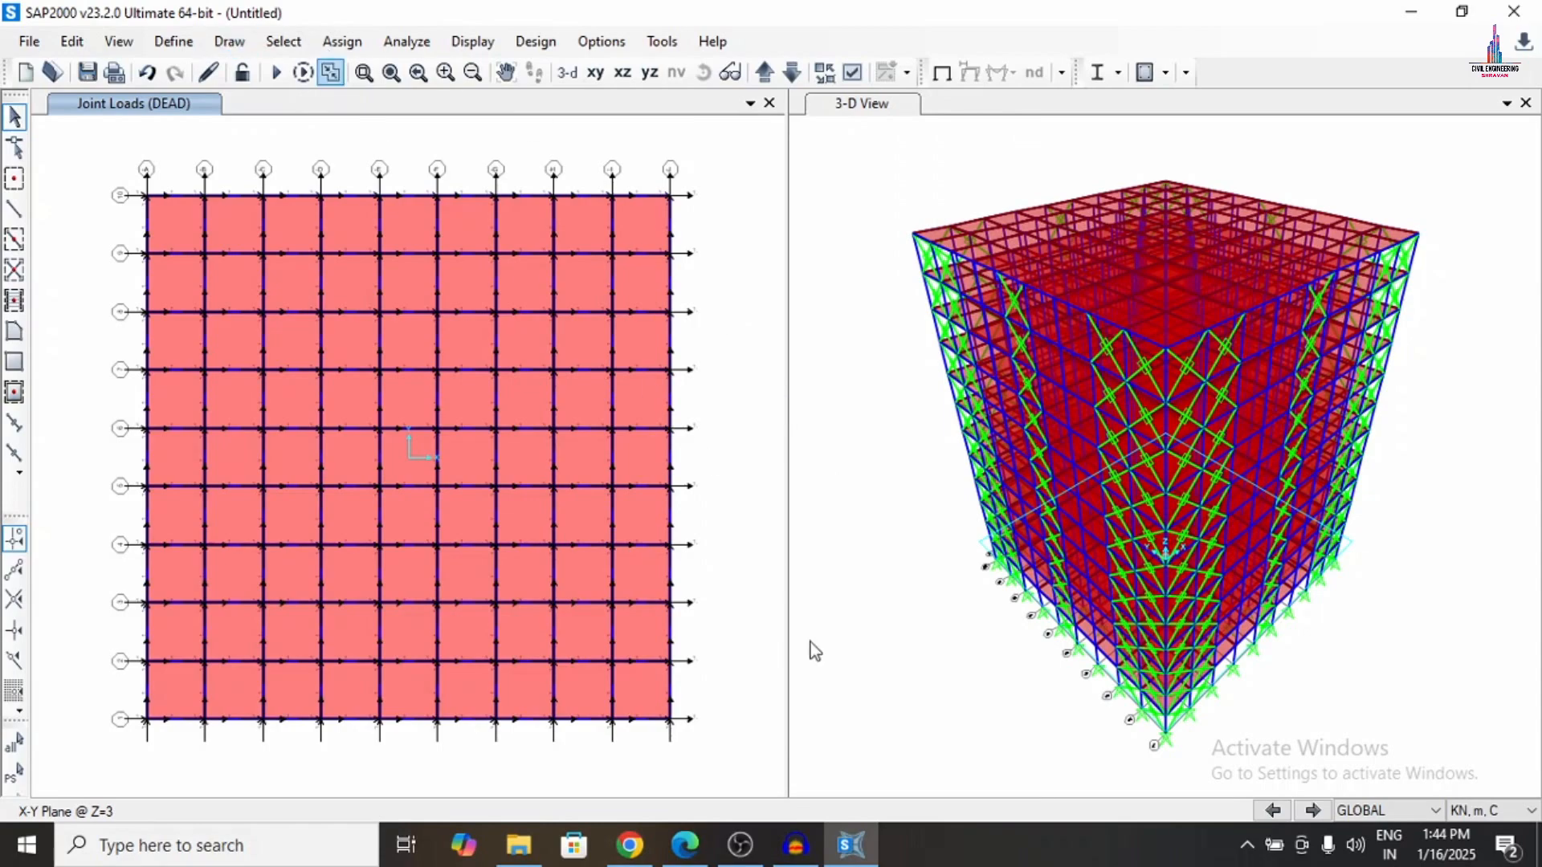
Open Calculator and compute the wall load as 0.23 × 3 × 20.
{"action": "left_click", "coordinate": [276, 843]}
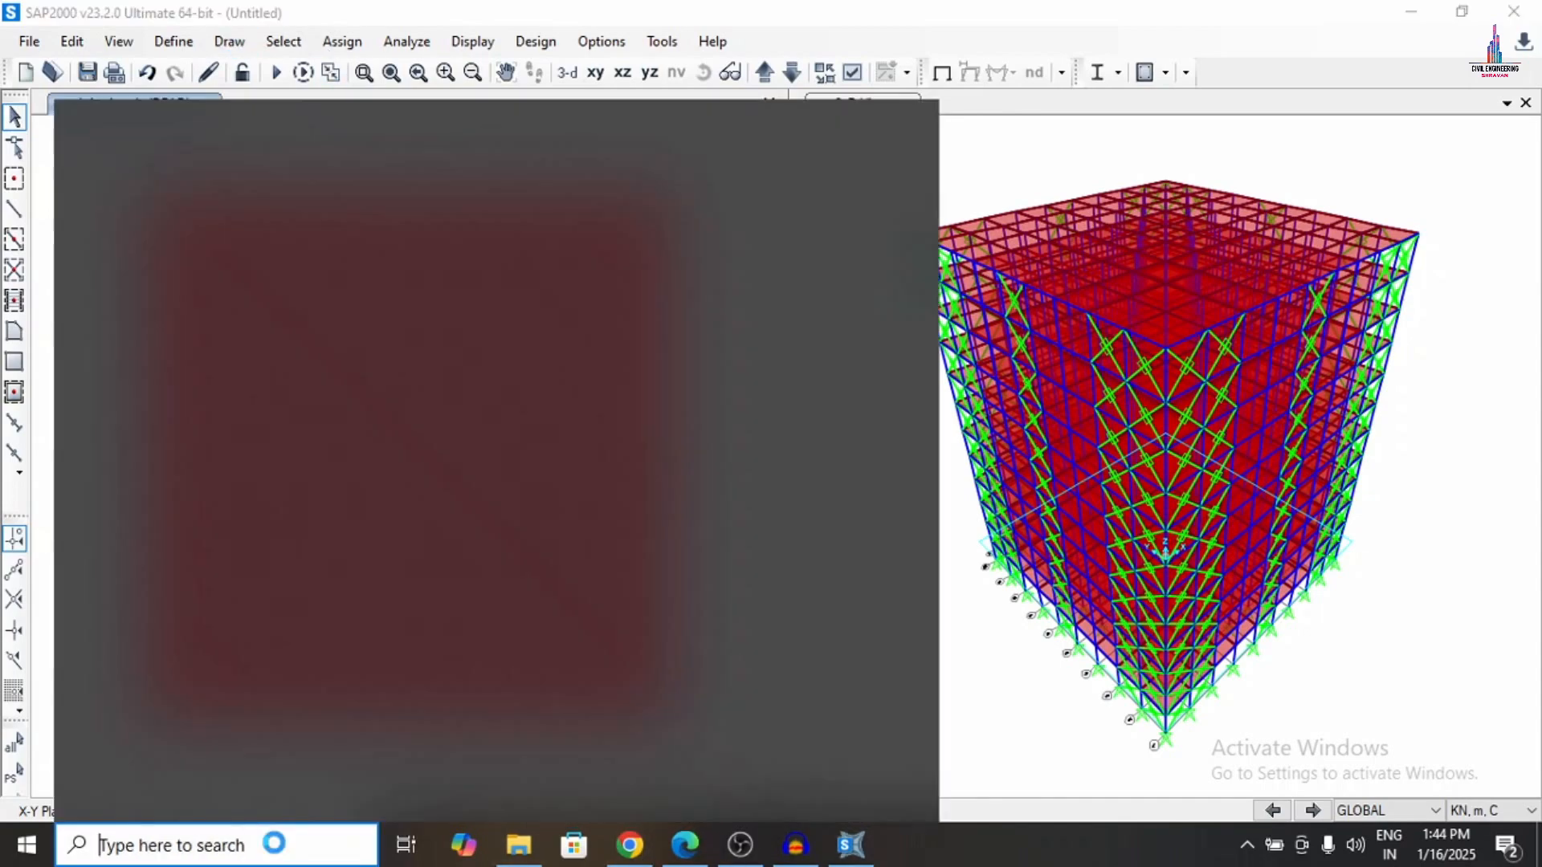
{"action": "type", "text": "cal"}
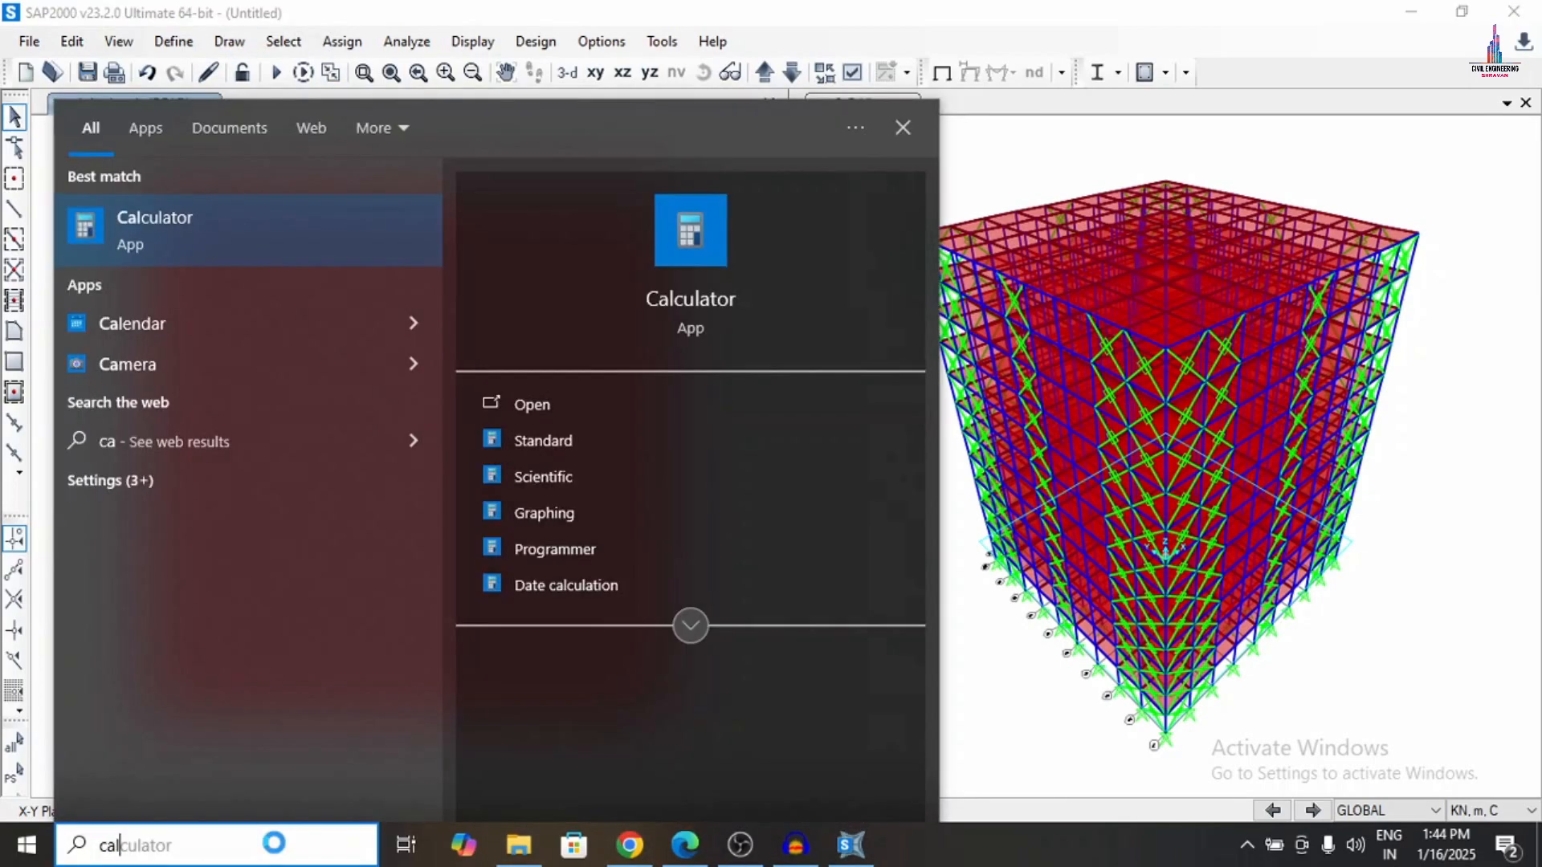
{"action": "key", "text": "Return"}
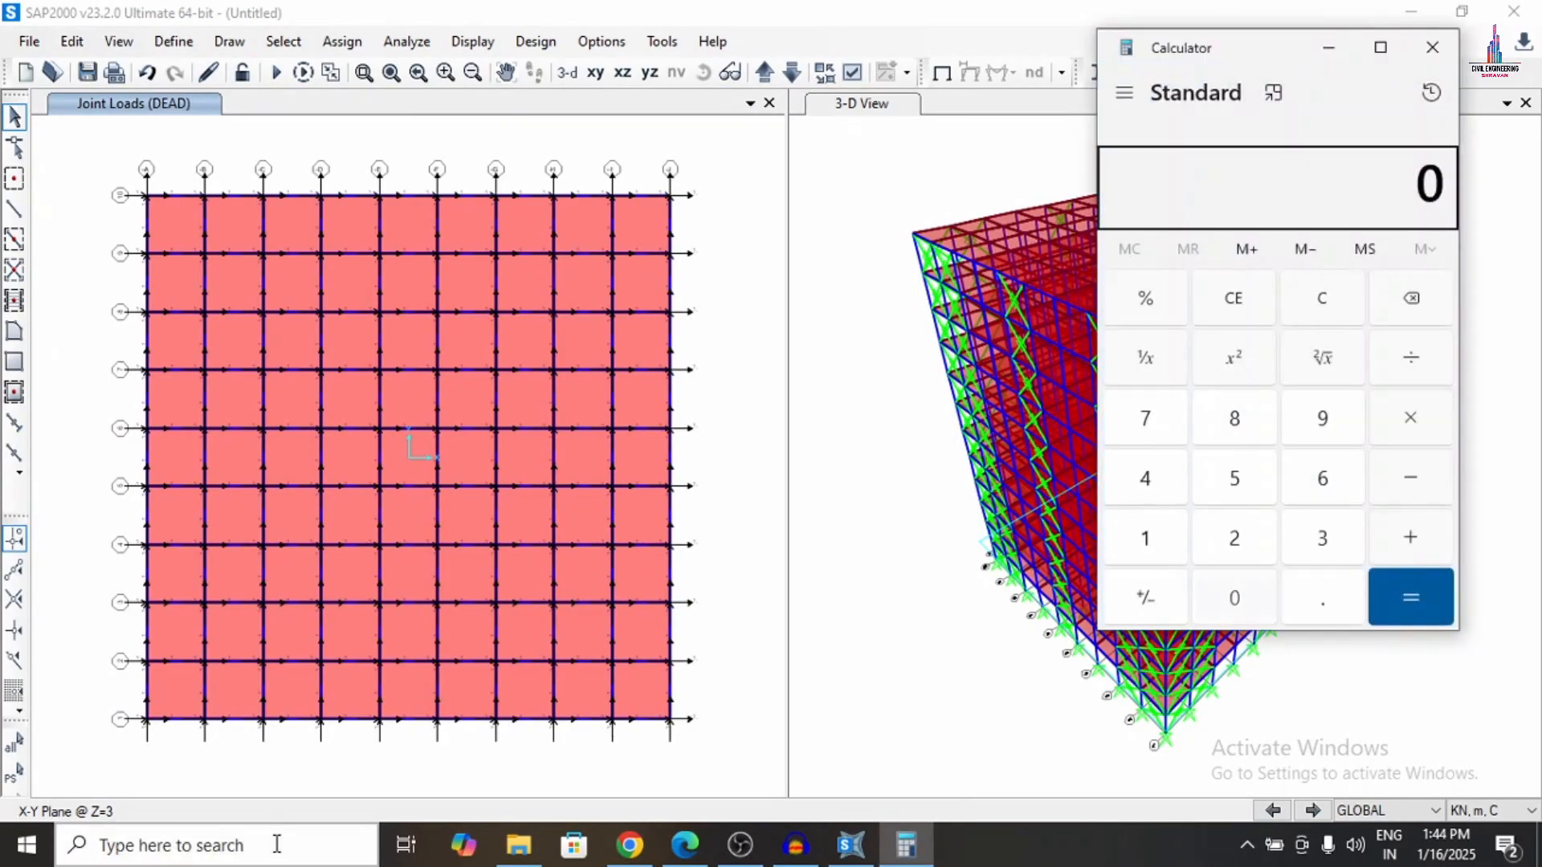
{"action": "type", "text": "0.23"}
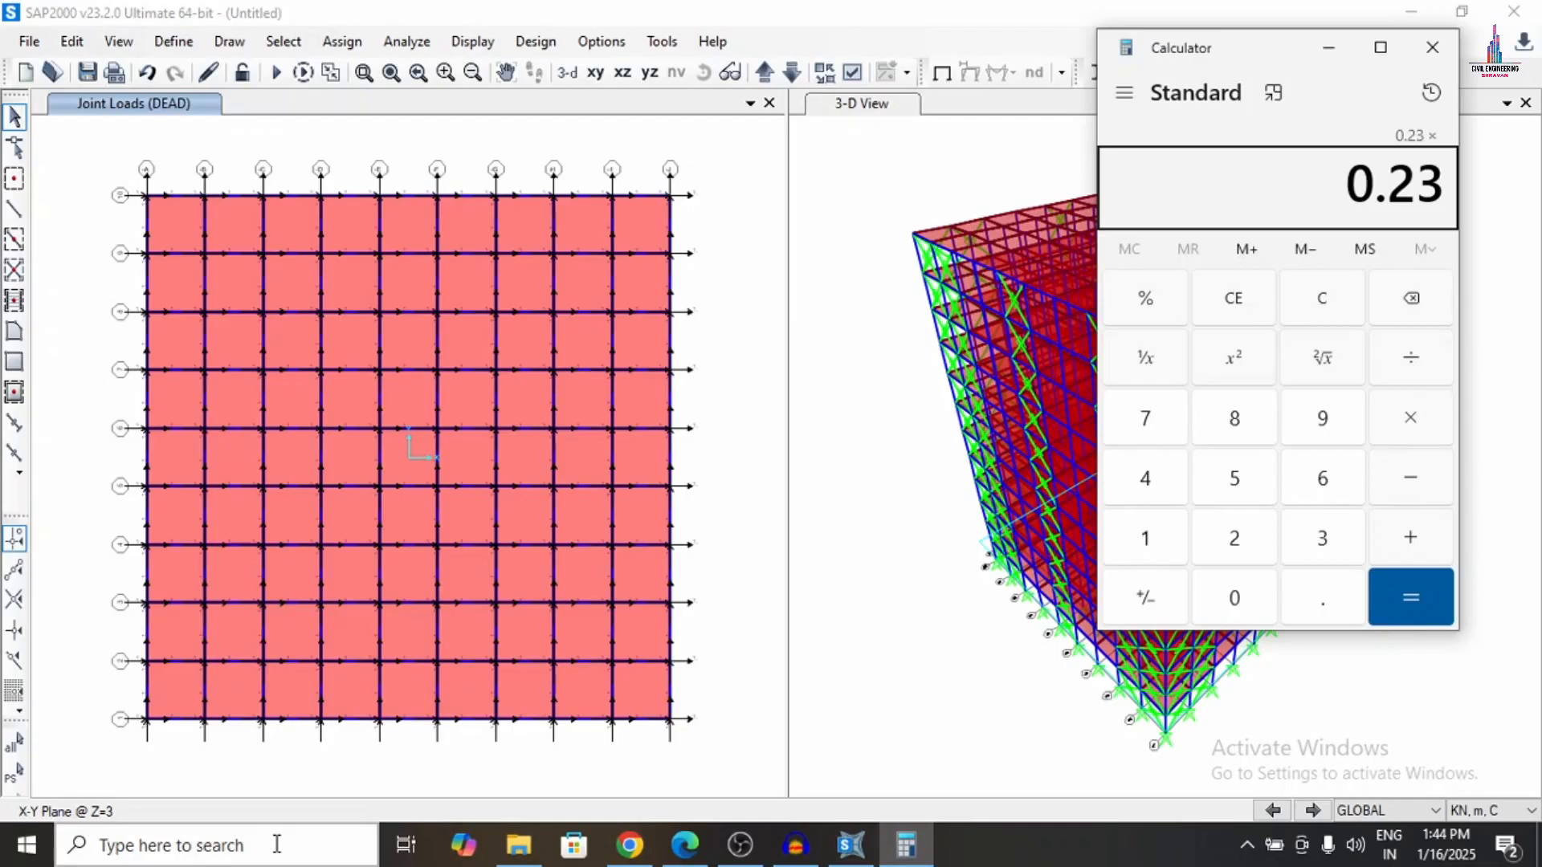
{"action": "type", "text": "3"}
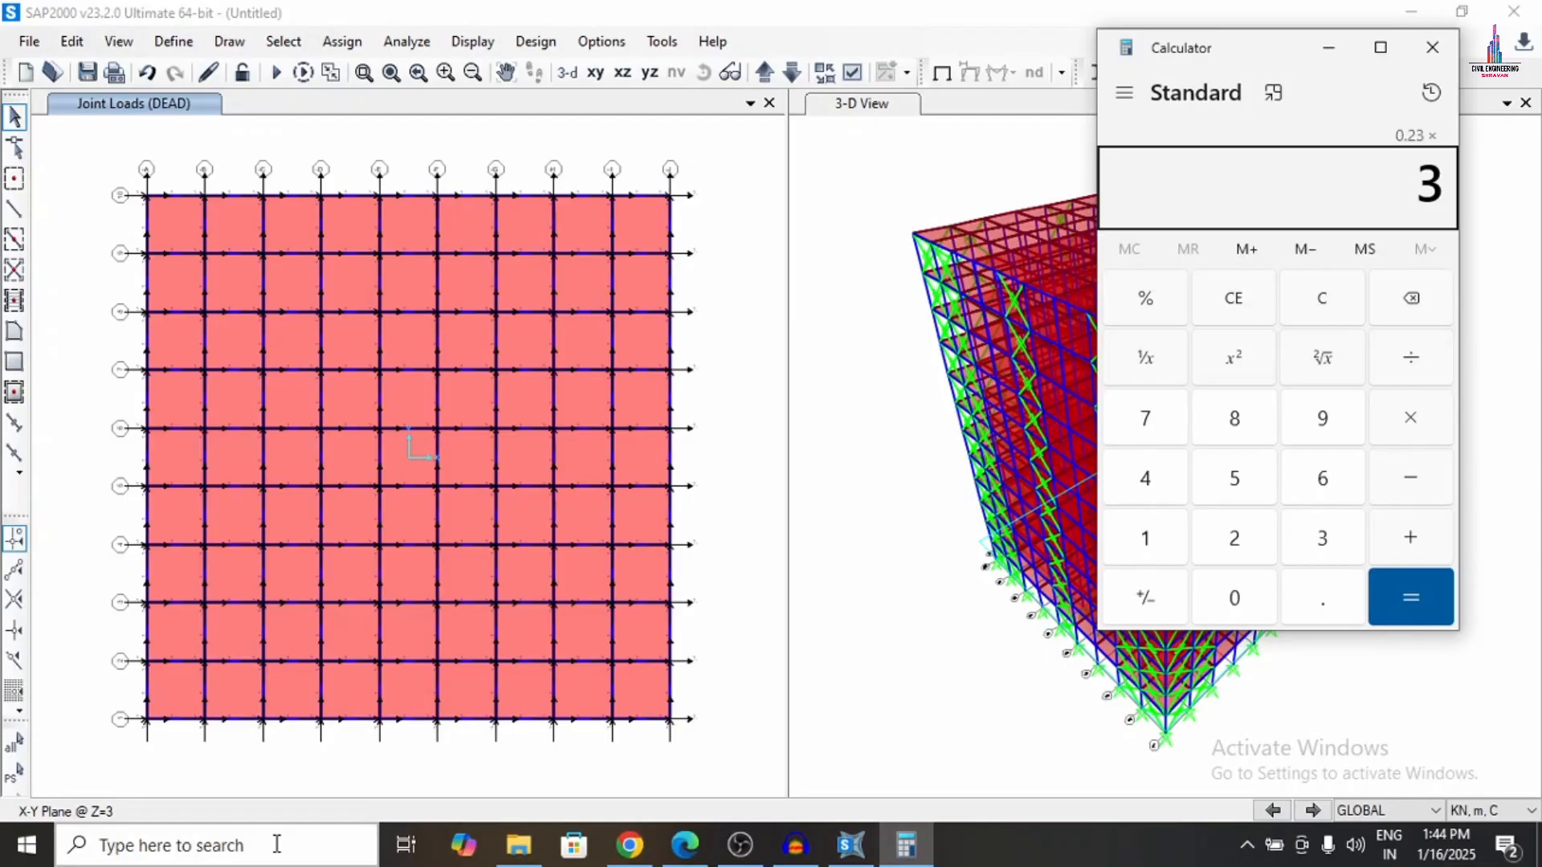
{"action": "type", "text": "*20"}
{"action": "key", "text": "Return"}
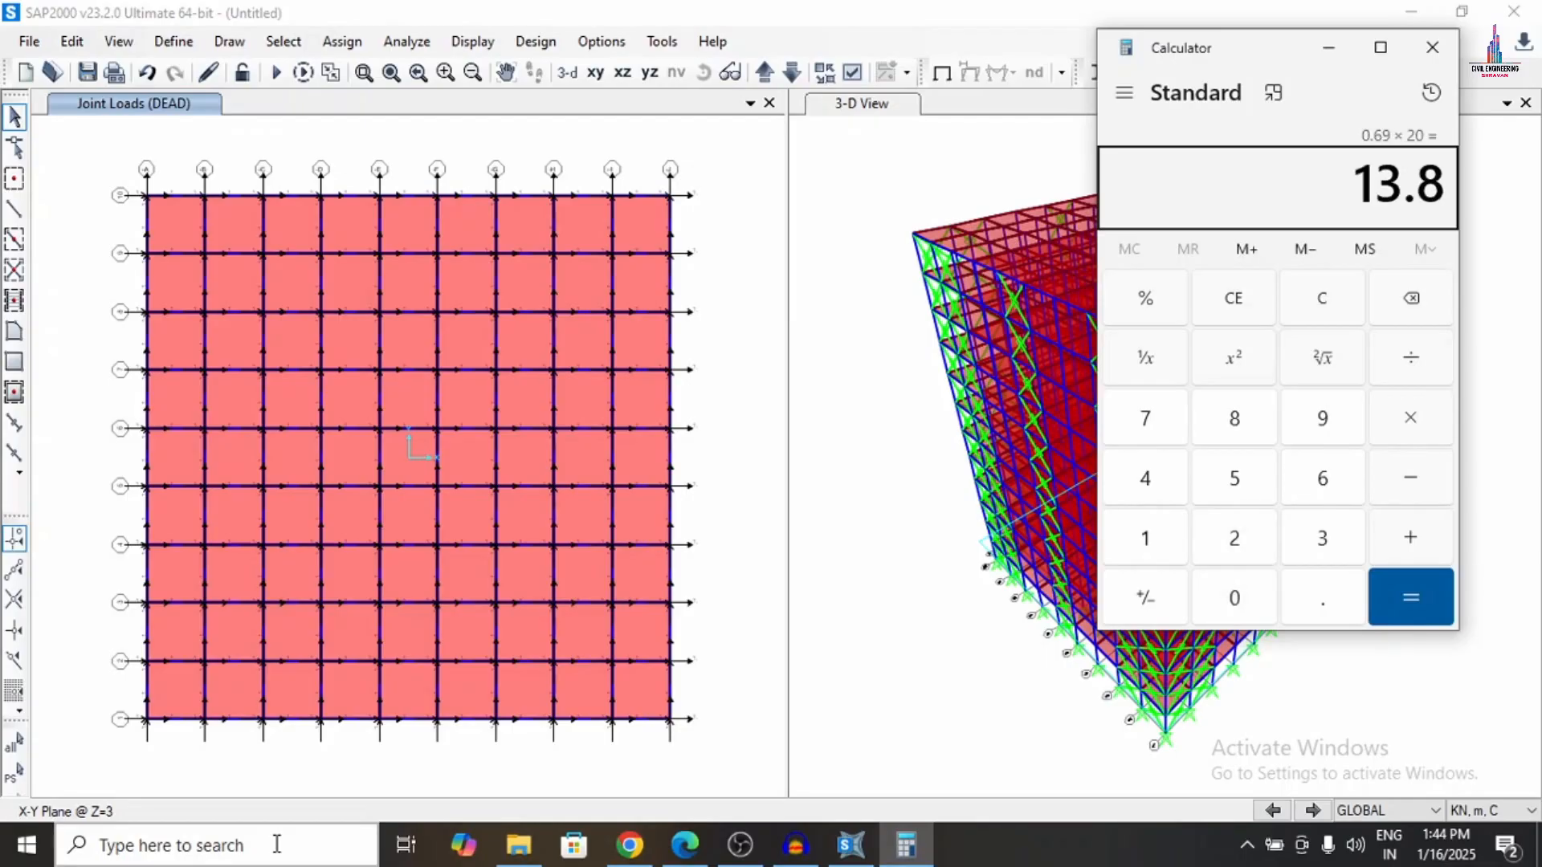
Clear the calculation and compute the second wall load as 0.125 × 20 × 3.
{"action": "left_click", "coordinate": [1207, 290]}
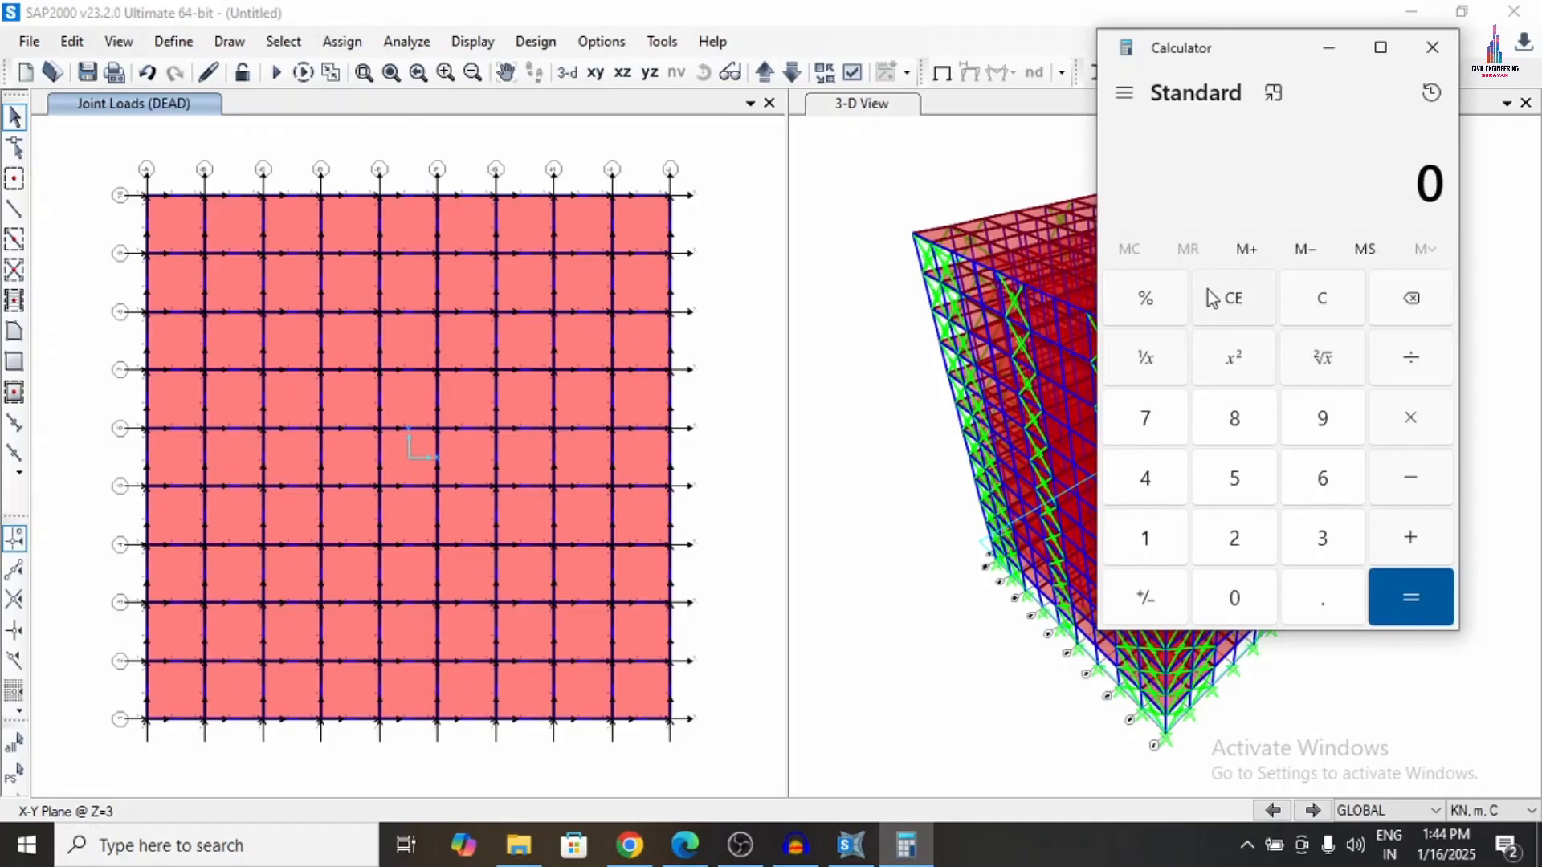
{"action": "type", "text": ".12"}
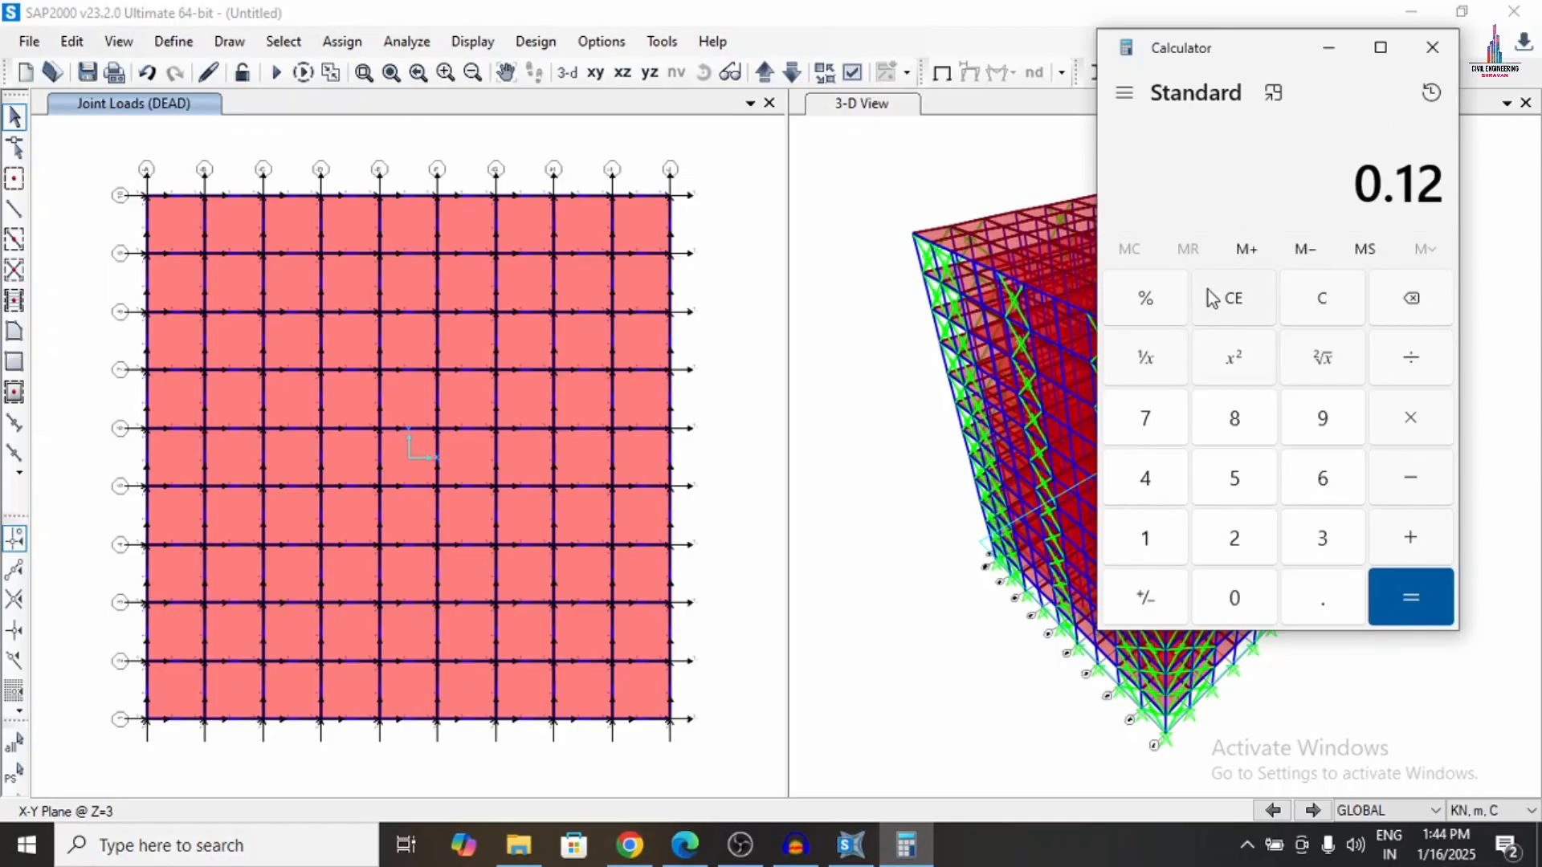
{"action": "type", "text": "5"}
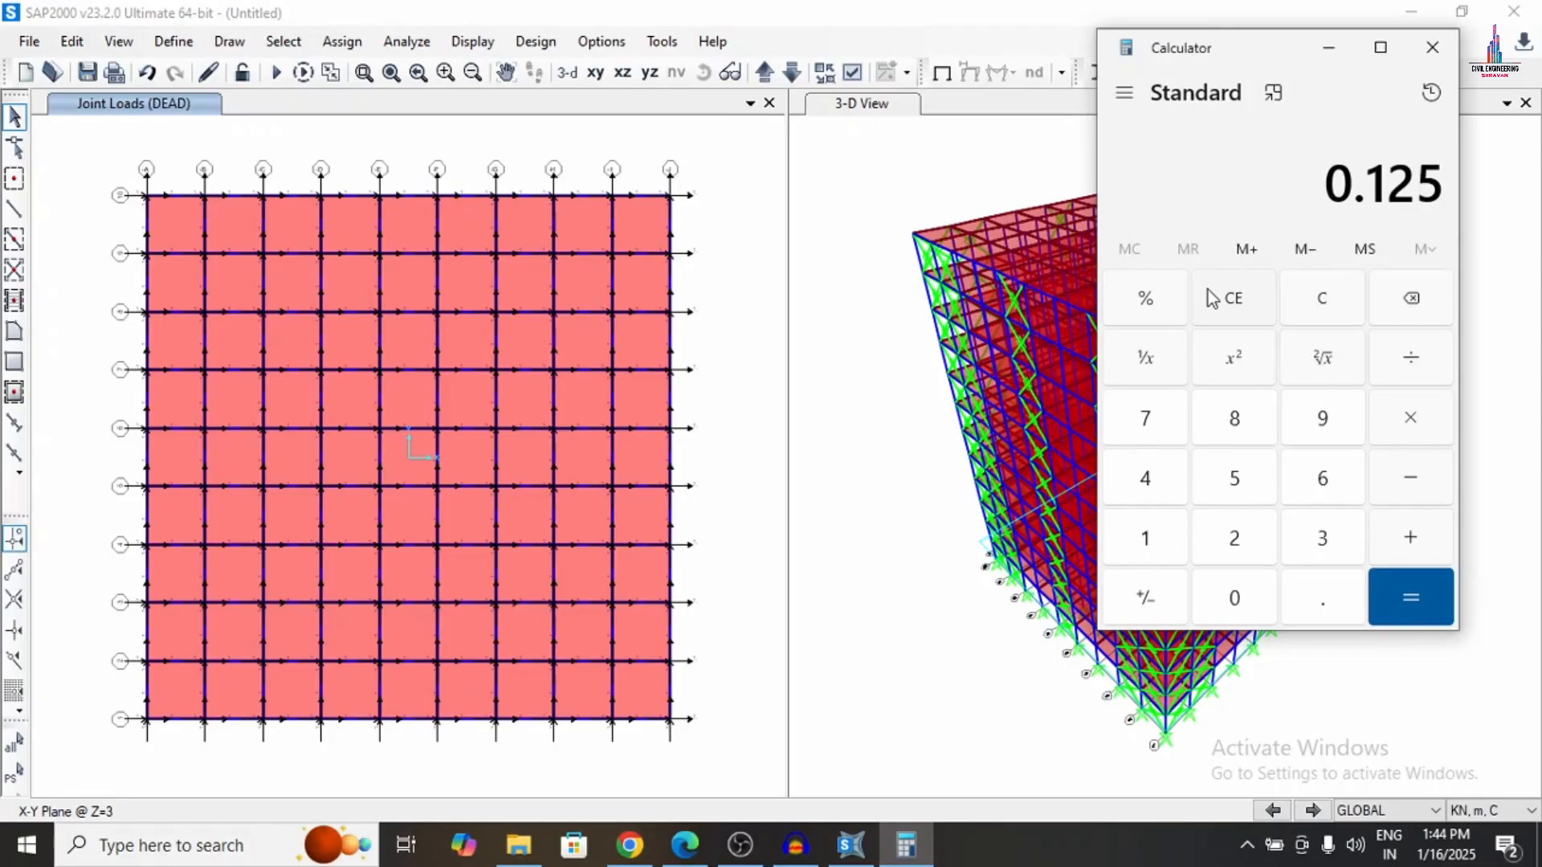
{"action": "type", "text": "*20"}
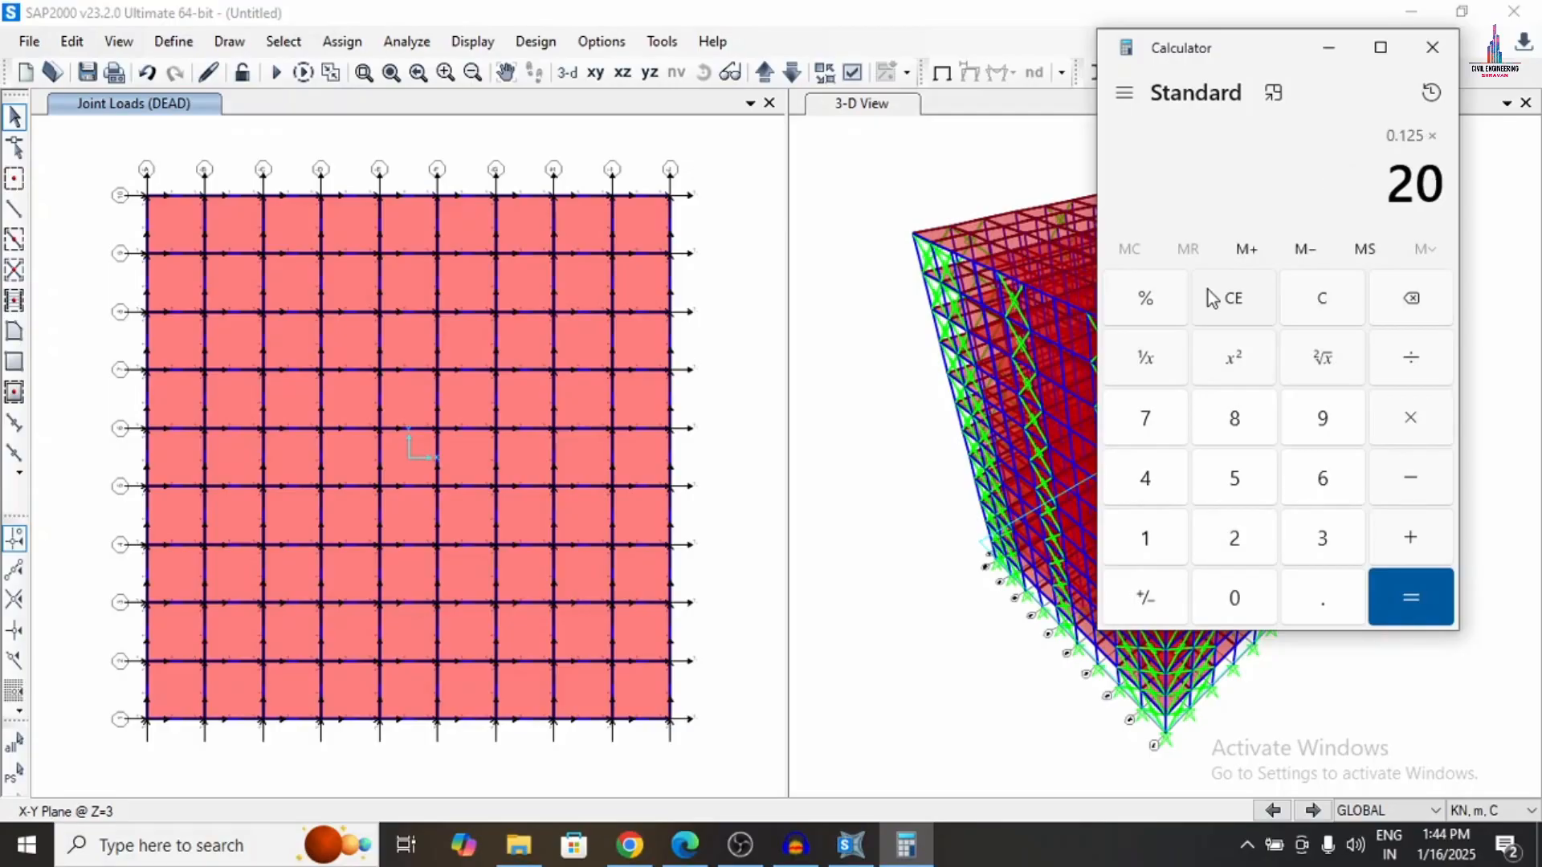
{"action": "type", "text": "*3"}
{"action": "key", "text": "Return"}
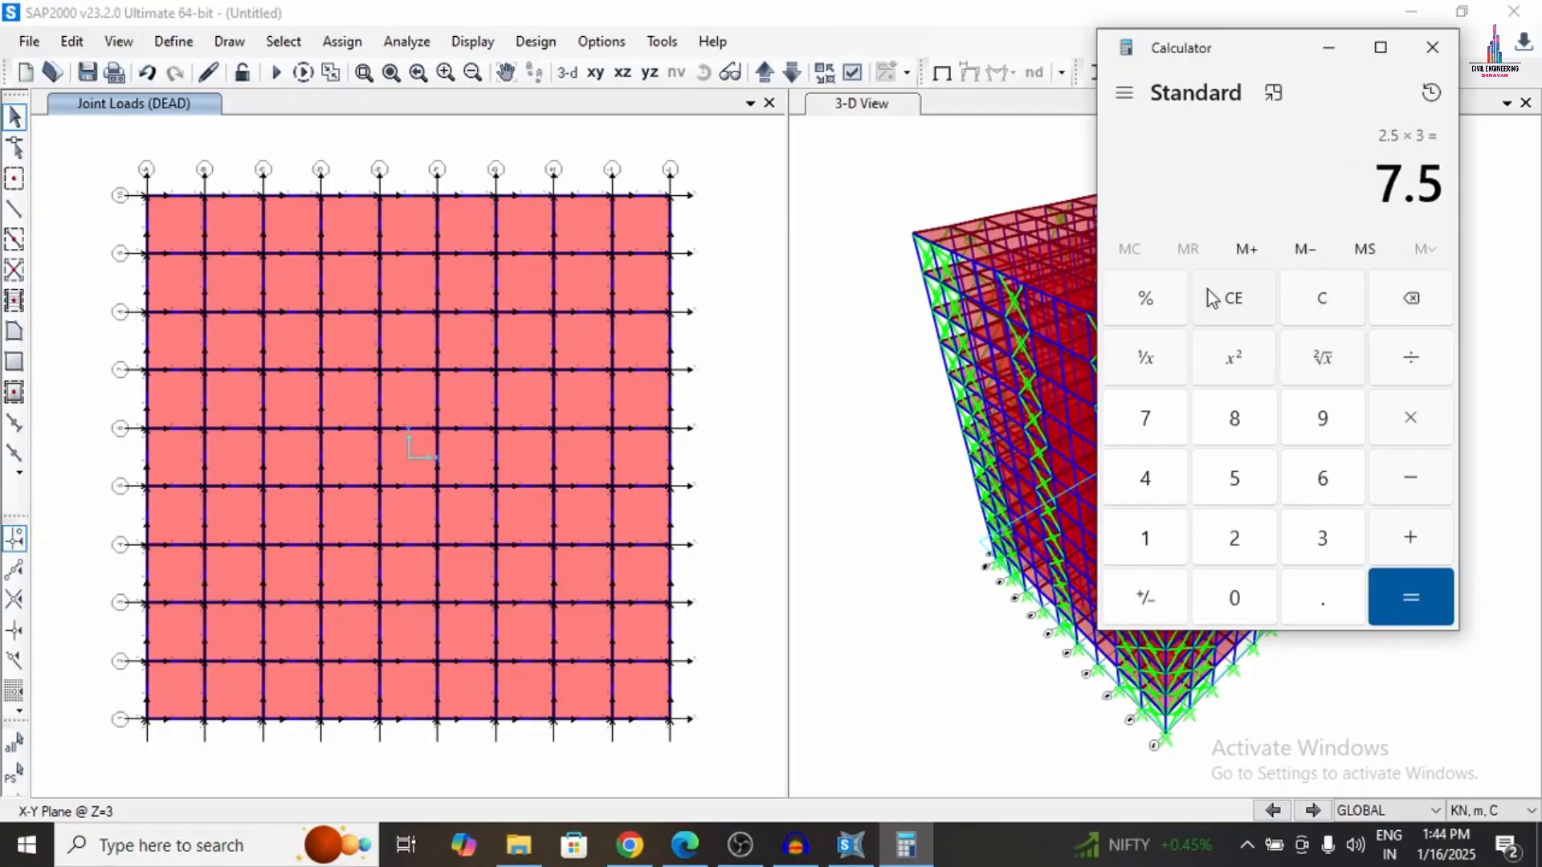
Clear the calculation and compute the third wall load as 0.125 × 1.2 × 20.
{"action": "left_click", "coordinate": [1229, 303]}
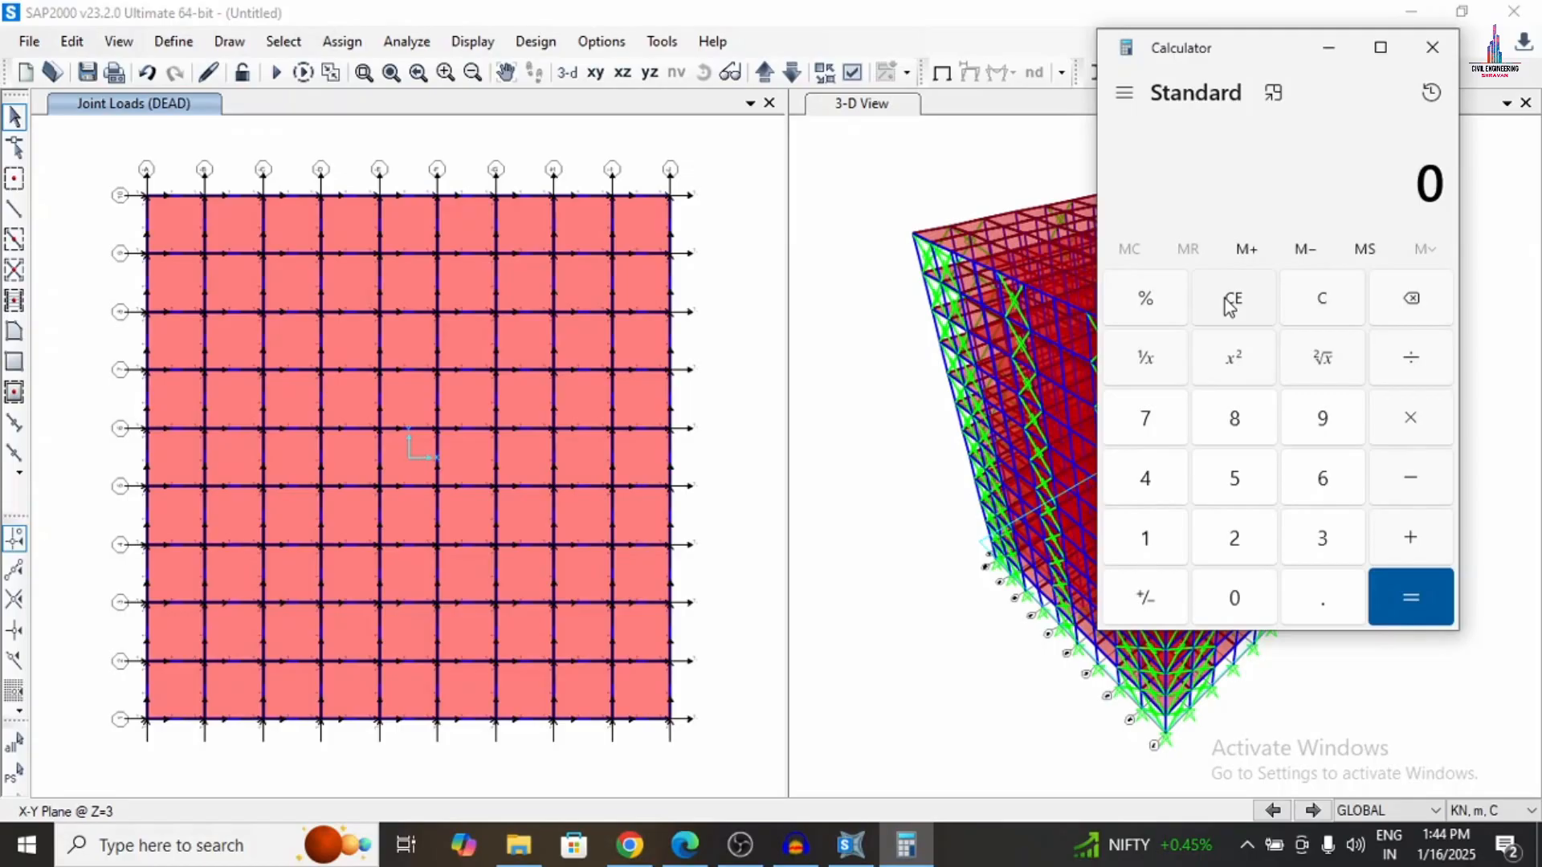
{"action": "type", "text": ".125"}
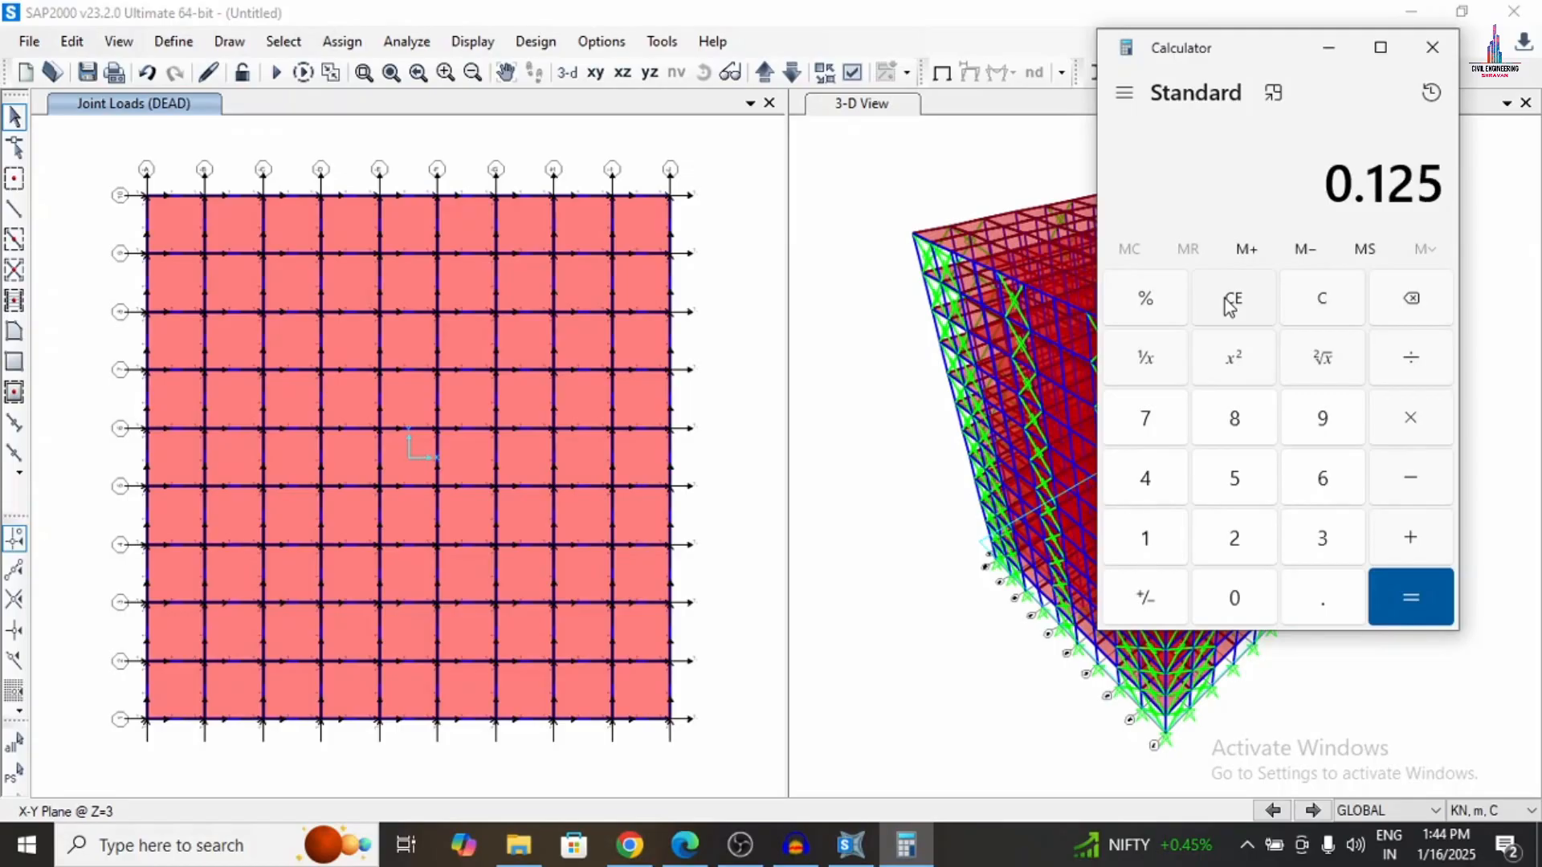
{"action": "type", "text": " × 1.2"}
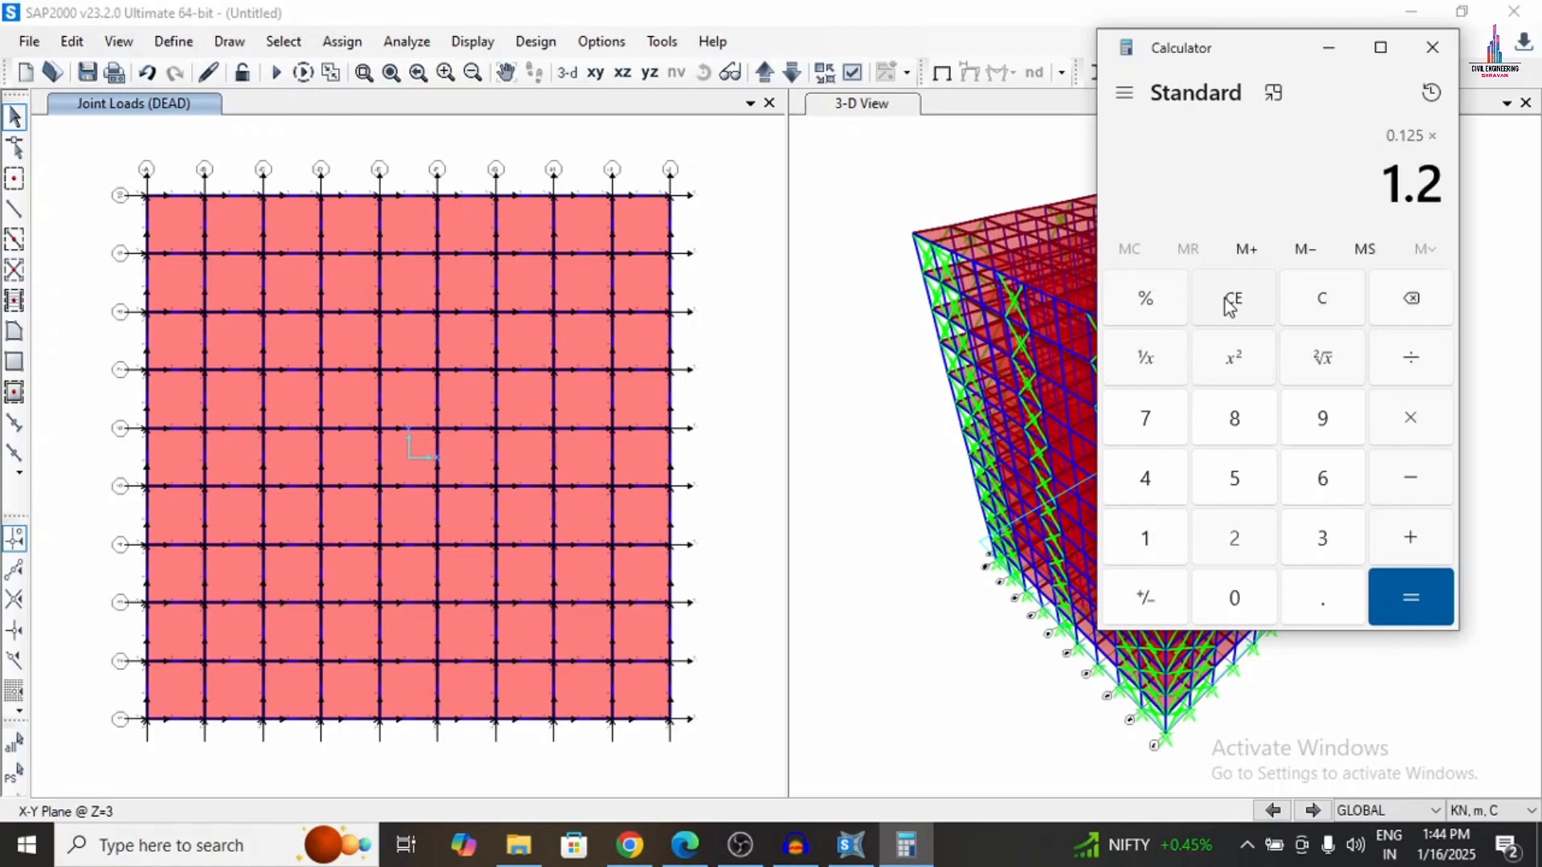
{"action": "key", "text": "asterisk"}
{"action": "type", "text": "20"}
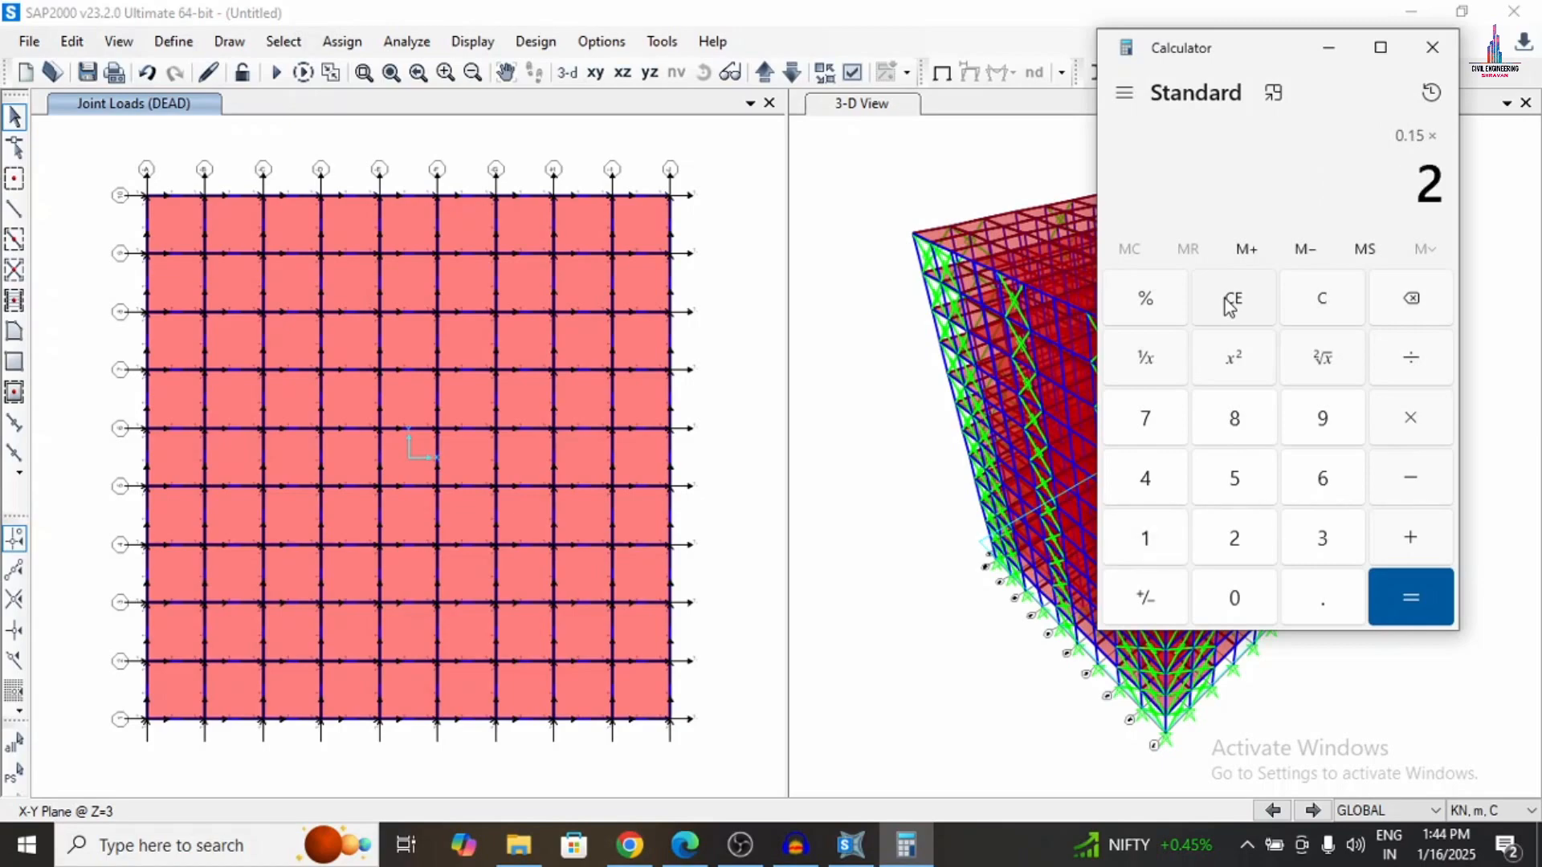
{"action": "key", "text": "Return"}
Add 13.8 and 7.5 to the current result to total the wall loads.
{"action": "key", "text": "plus"}
{"action": "type", "text": "13.8"}
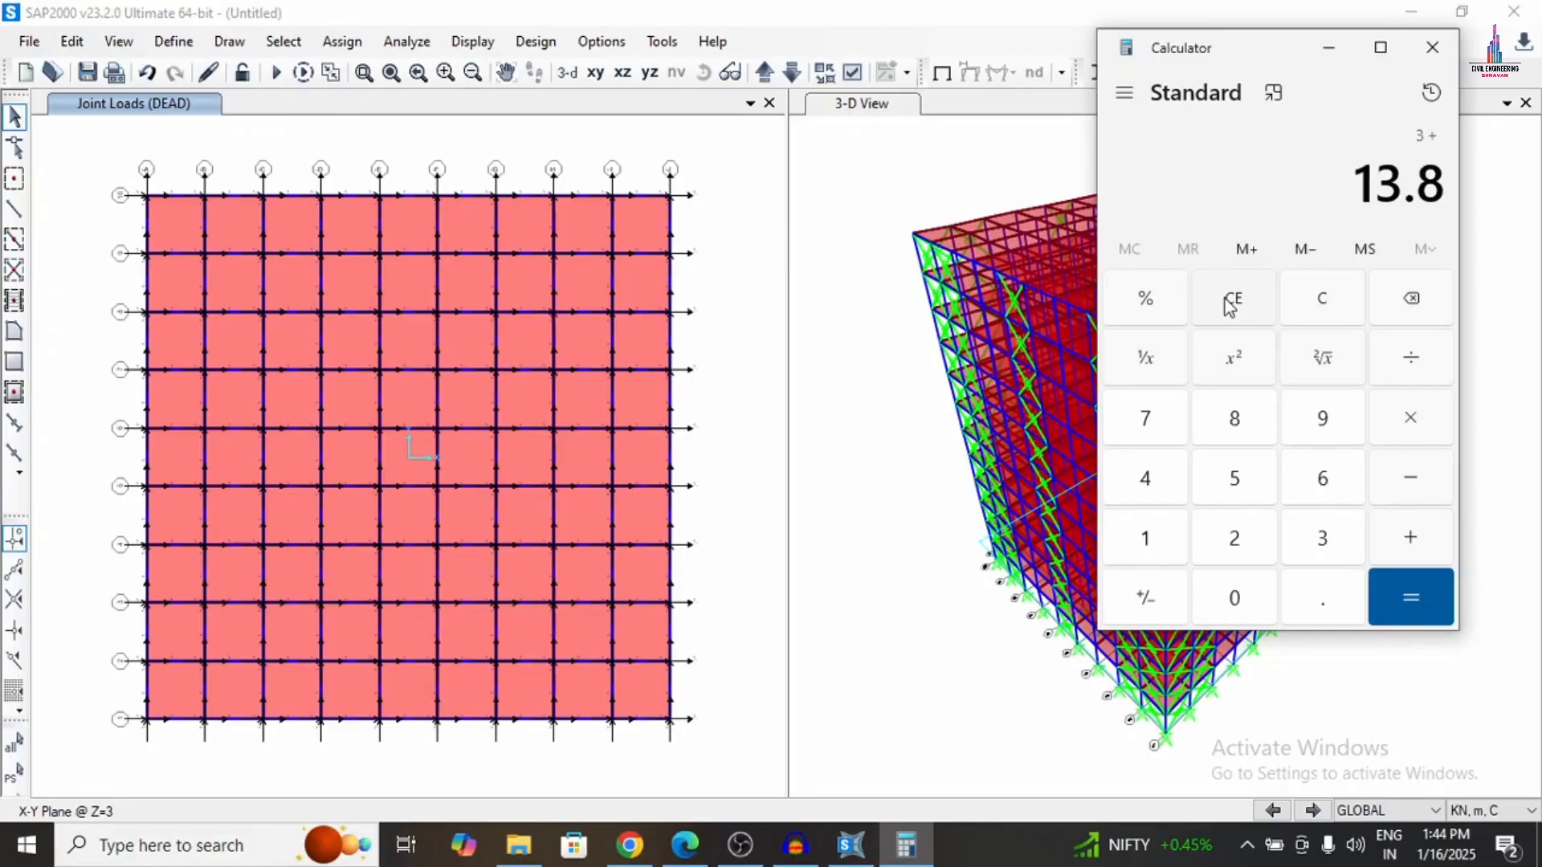
{"action": "key", "text": "plus"}
{"action": "type", "text": "7.5"}
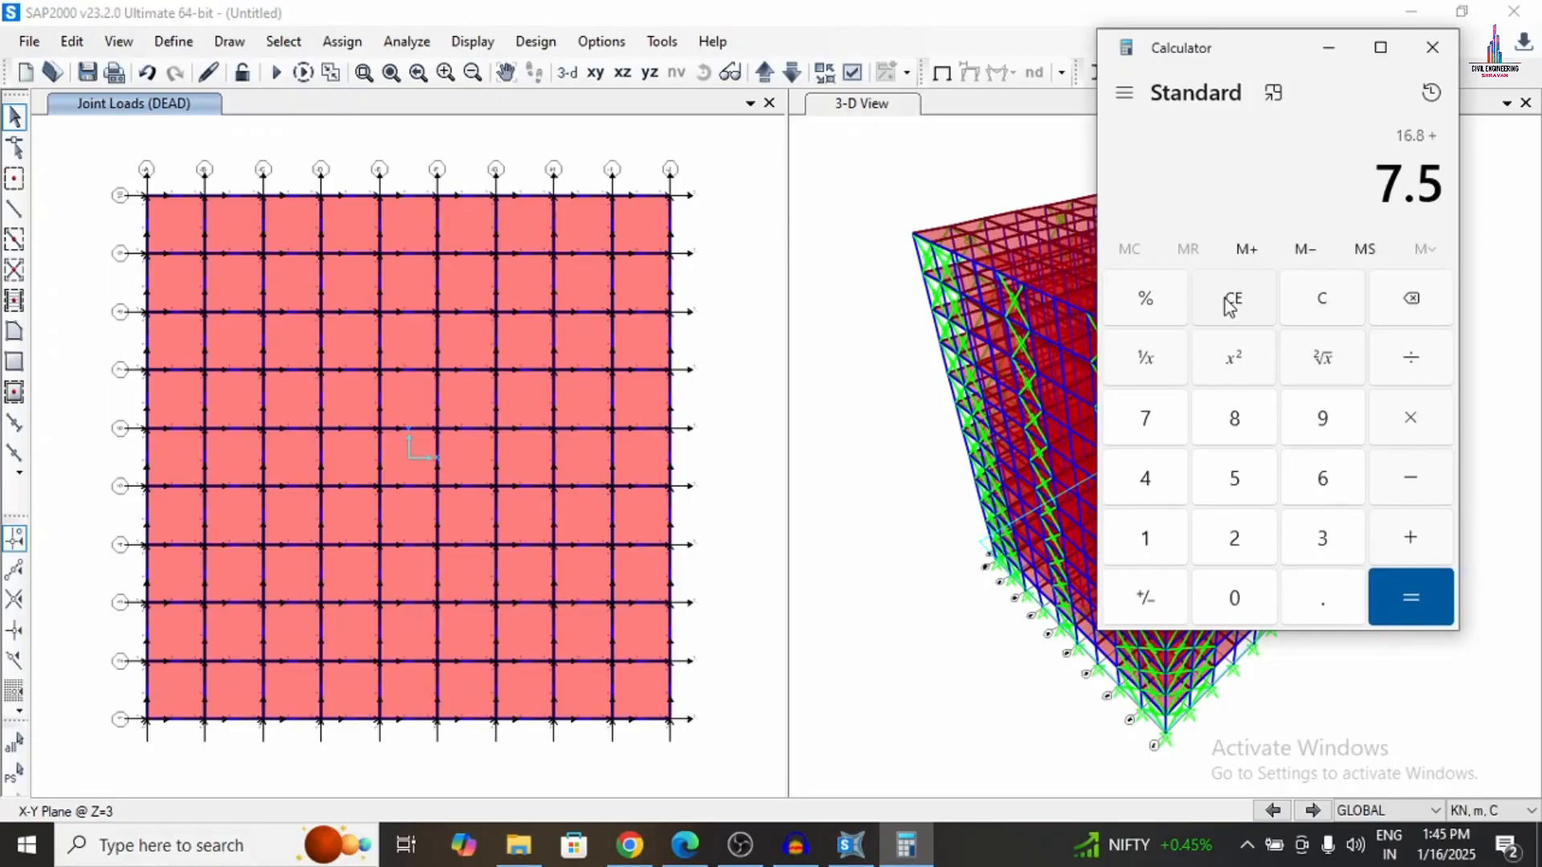
{"action": "key", "text": "Return"}
Return to SAP2000 and select all frames that use the frame section property B.
{"action": "left_click", "coordinate": [918, 157]}
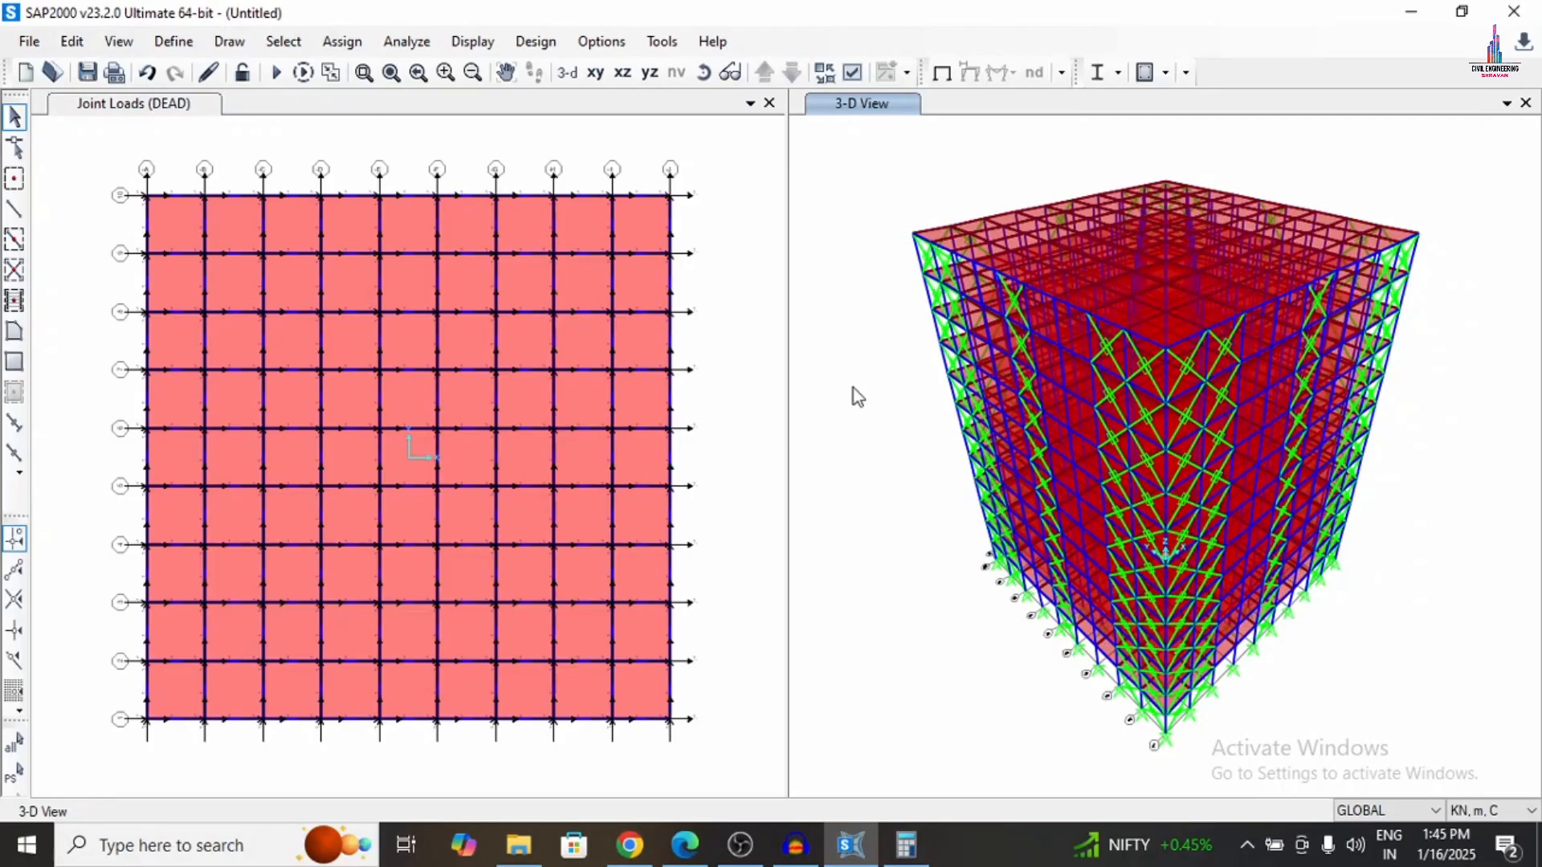
{"action": "left_click", "coordinate": [283, 41]}
{"action": "mouse_move", "coordinate": [305, 70]}
{"action": "mouse_move", "coordinate": [642, 269]}
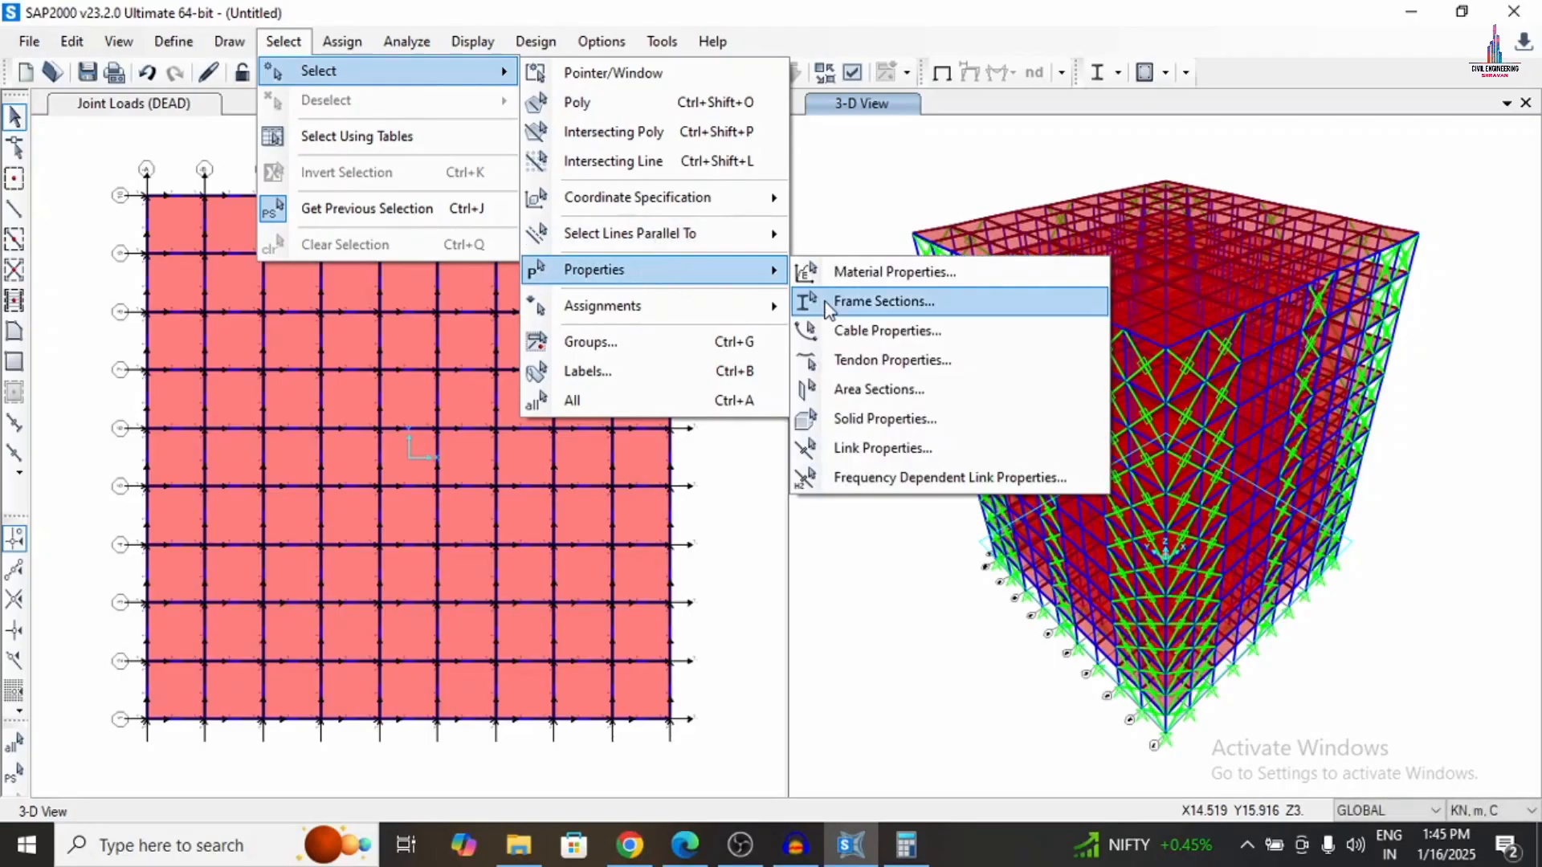
{"action": "left_click", "coordinate": [867, 299]}
{"action": "left_click", "coordinate": [635, 277]}
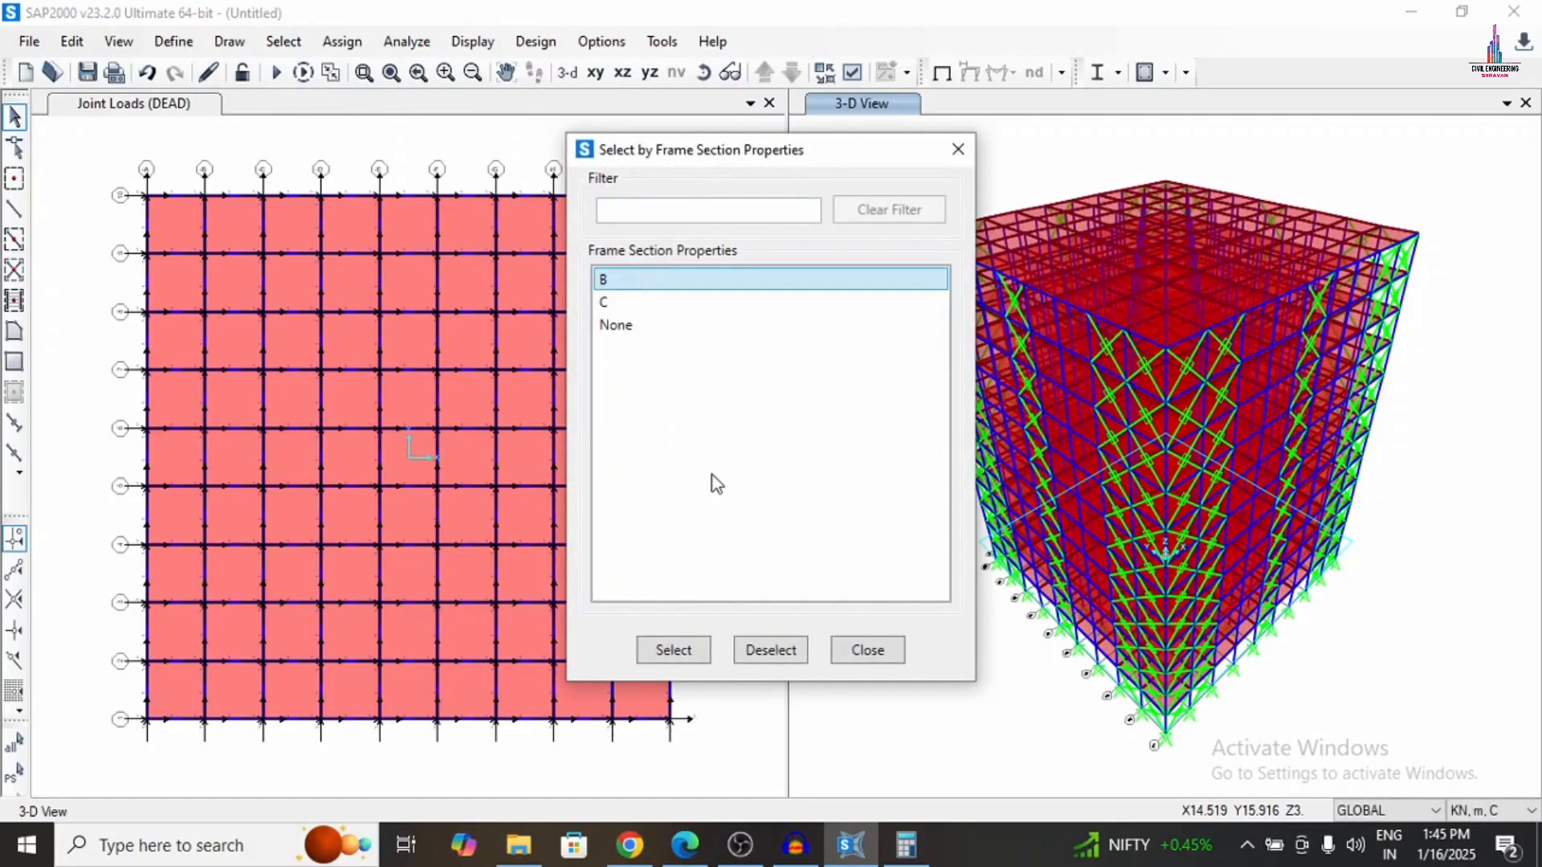
{"action": "left_click", "coordinate": [698, 650]}
{"action": "left_click", "coordinate": [841, 646]}
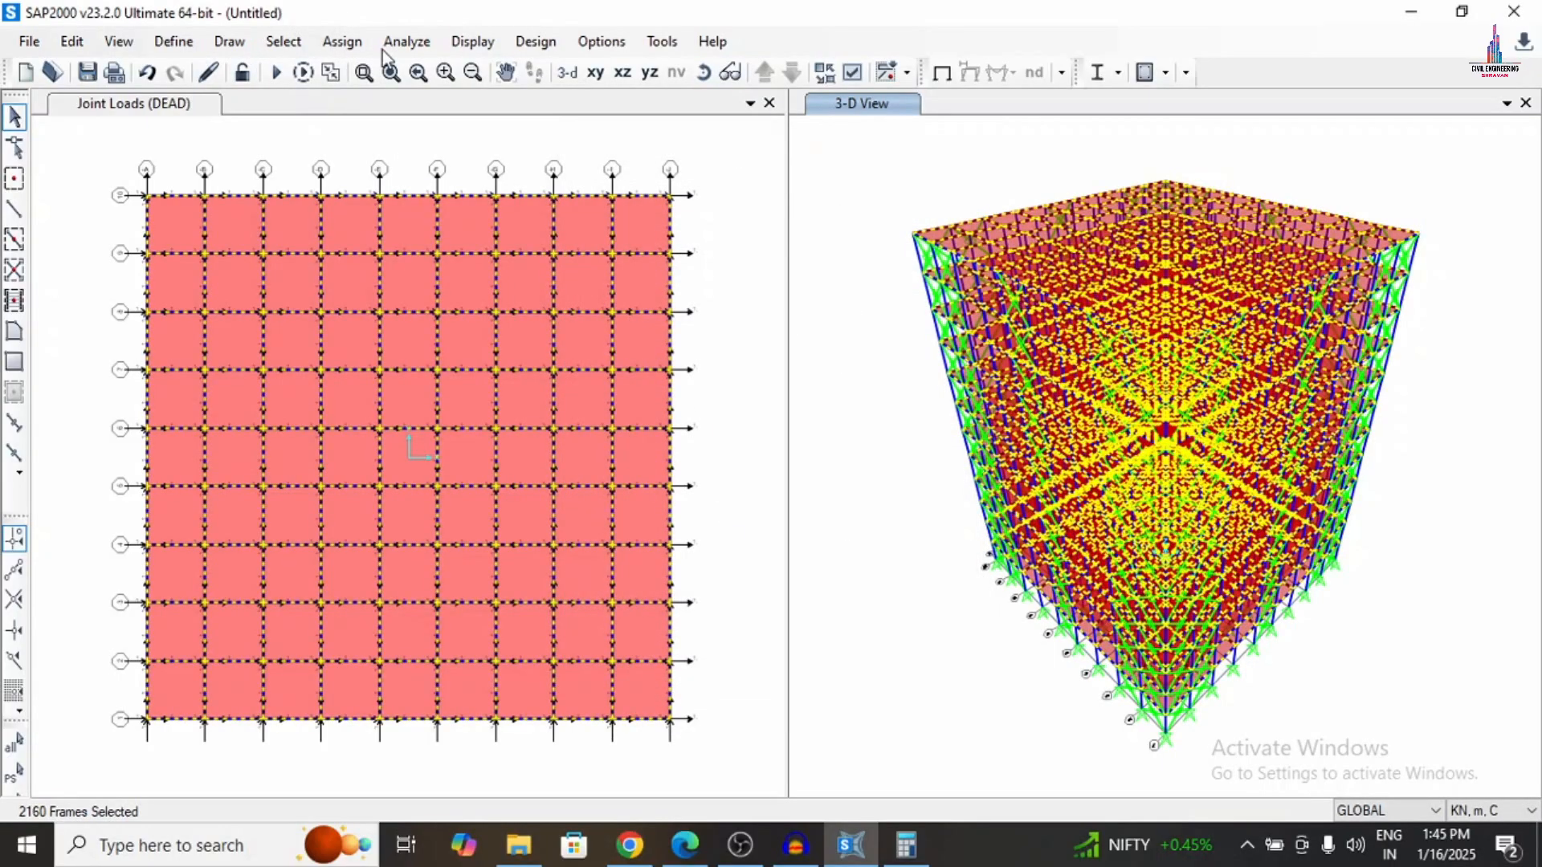
Assign a uniform distributed gravity load of 24.3 kN/m to the selected beams under the DEAD pattern, adding to existing loads.
{"action": "left_click", "coordinate": [343, 42]}
{"action": "mouse_move", "coordinate": [393, 321]}
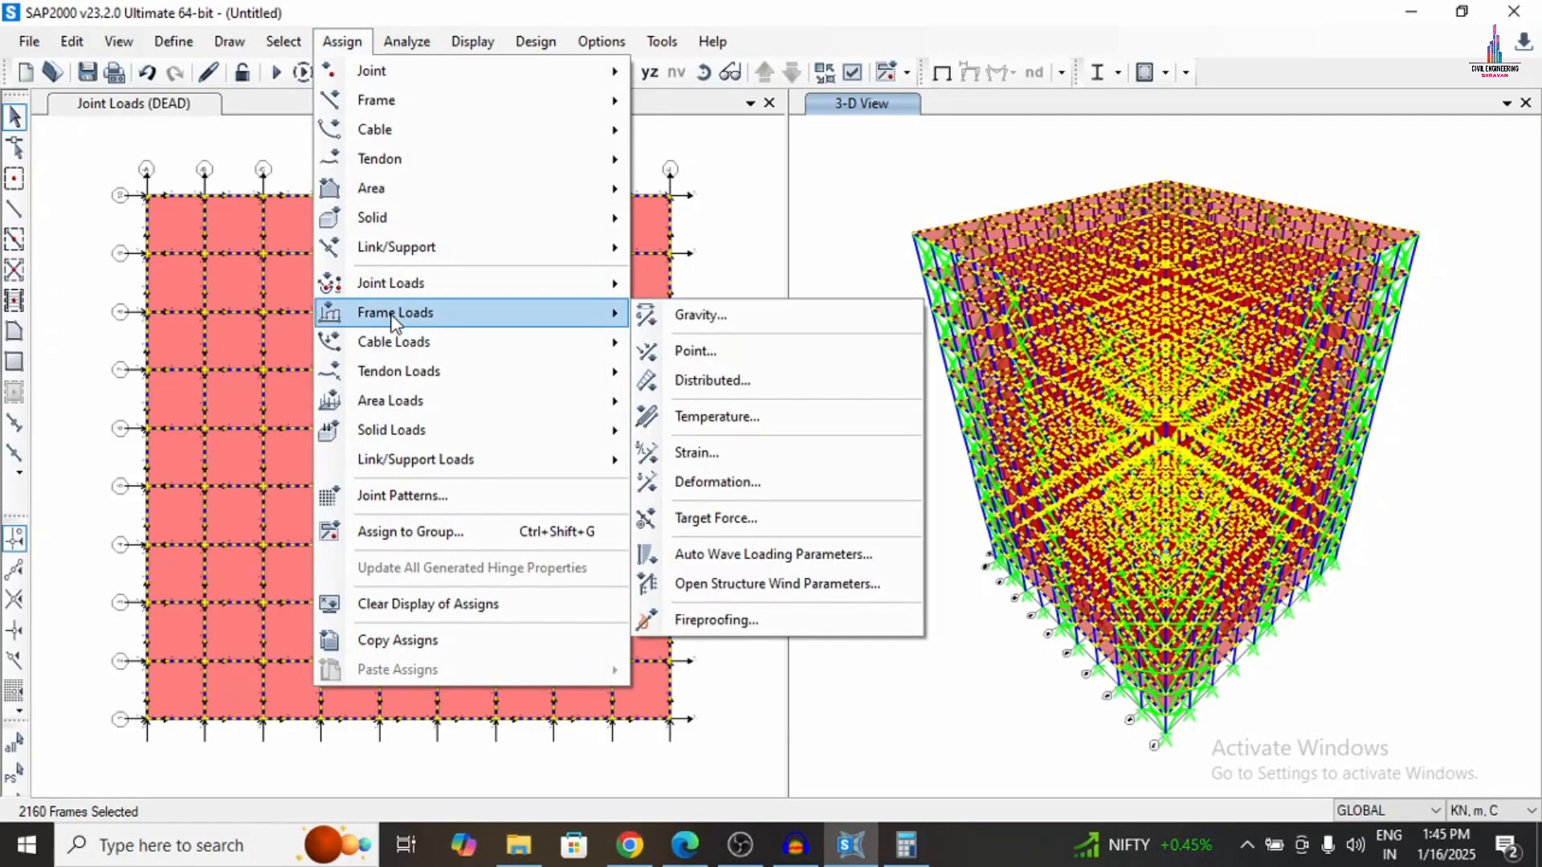
{"action": "left_click", "coordinate": [712, 381]}
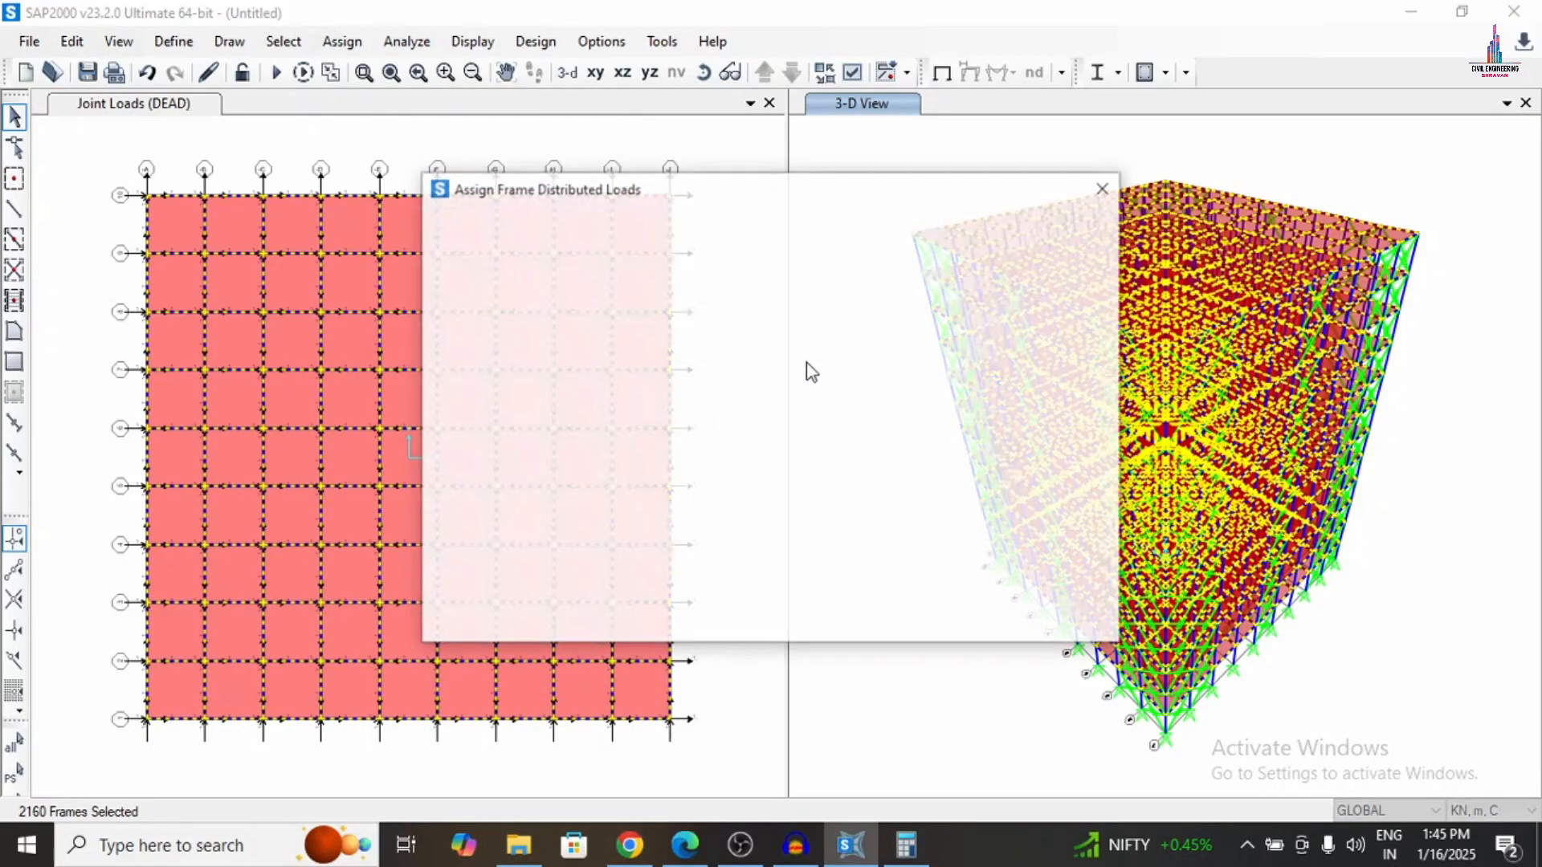
{"action": "left_click", "coordinate": [919, 248]}
{"action": "double_click", "coordinate": [924, 365]}
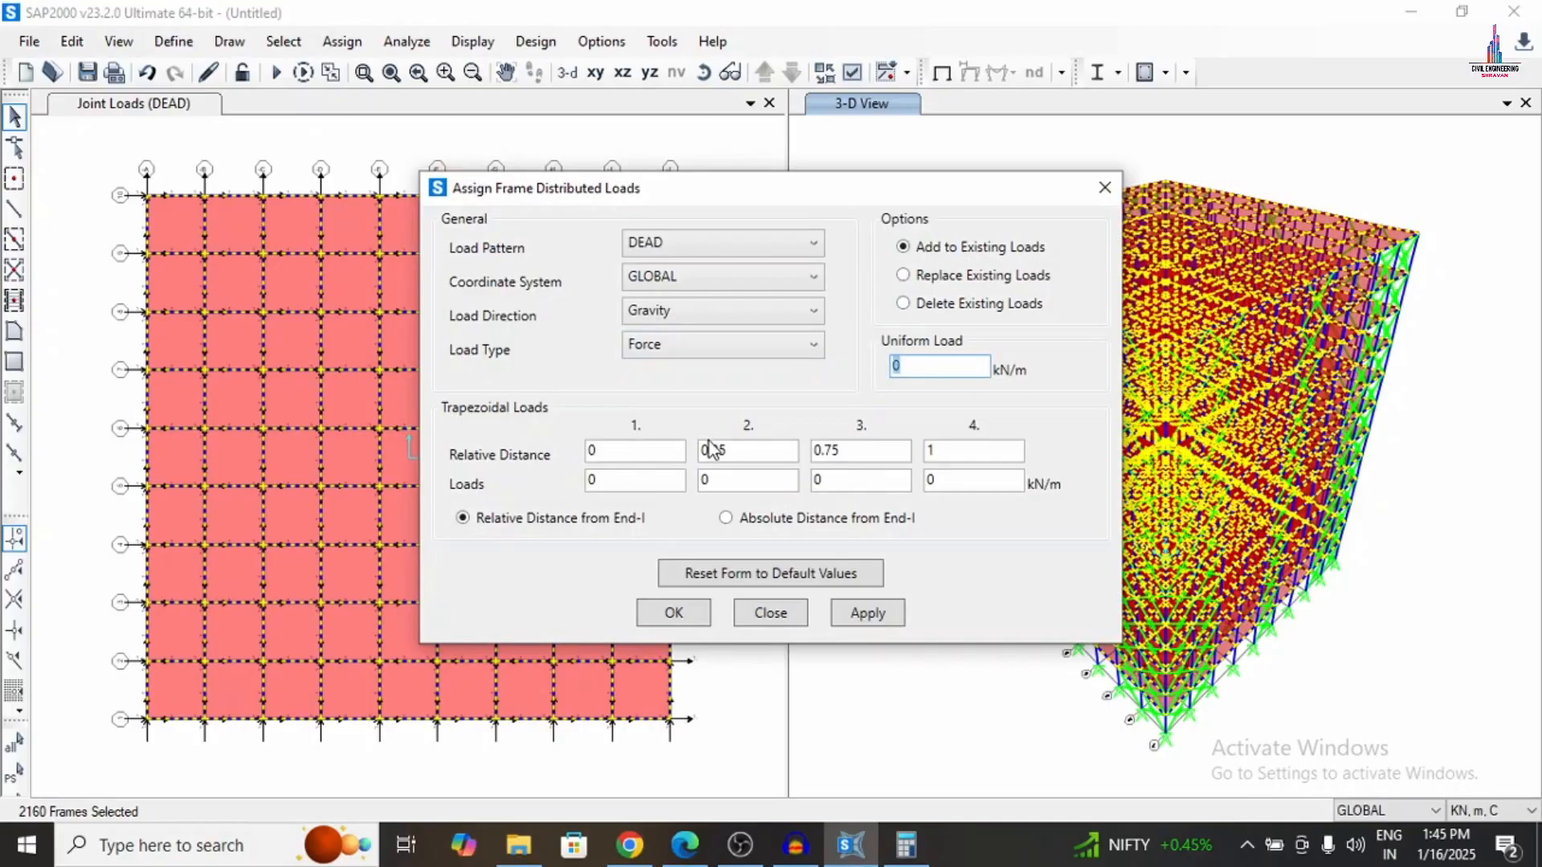
{"action": "type", "text": "24.3"}
{"action": "left_click", "coordinate": [846, 618]}
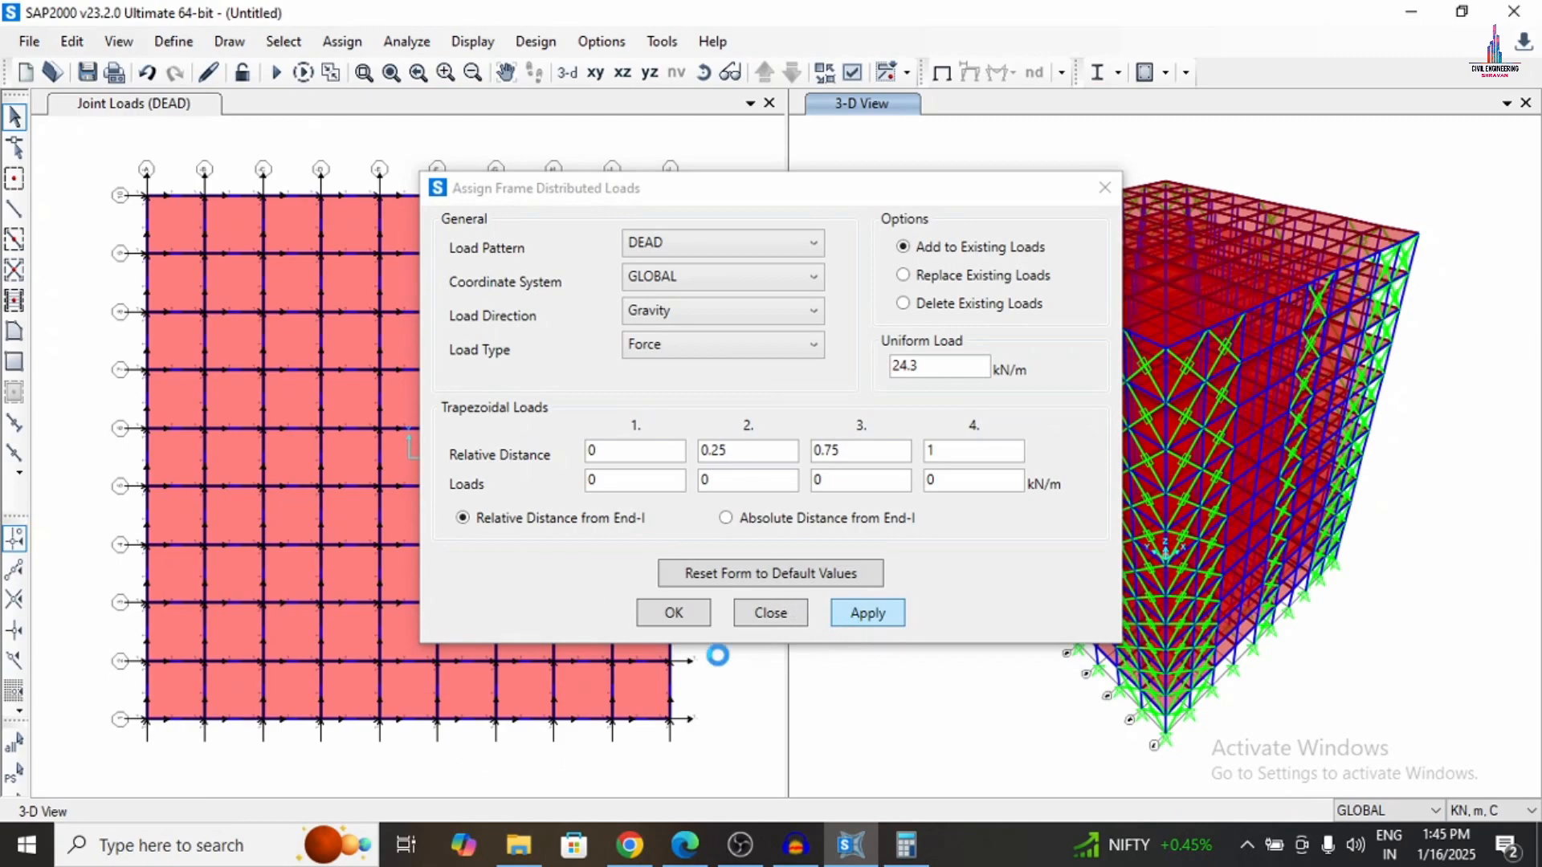
{"action": "left_click", "coordinate": [675, 614]}
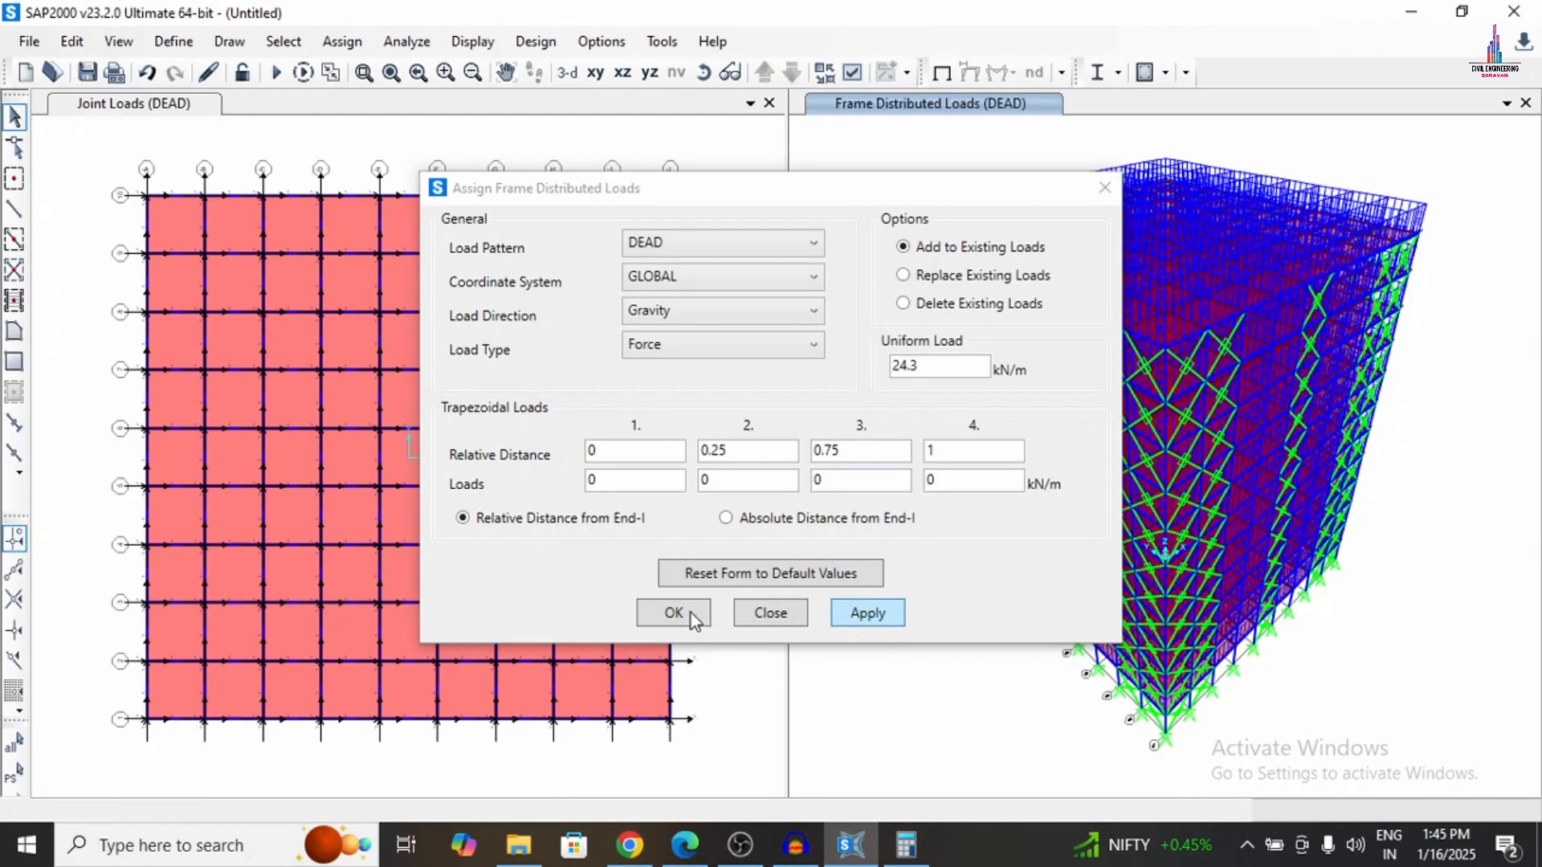
{"action": "left_click", "coordinate": [691, 613]}
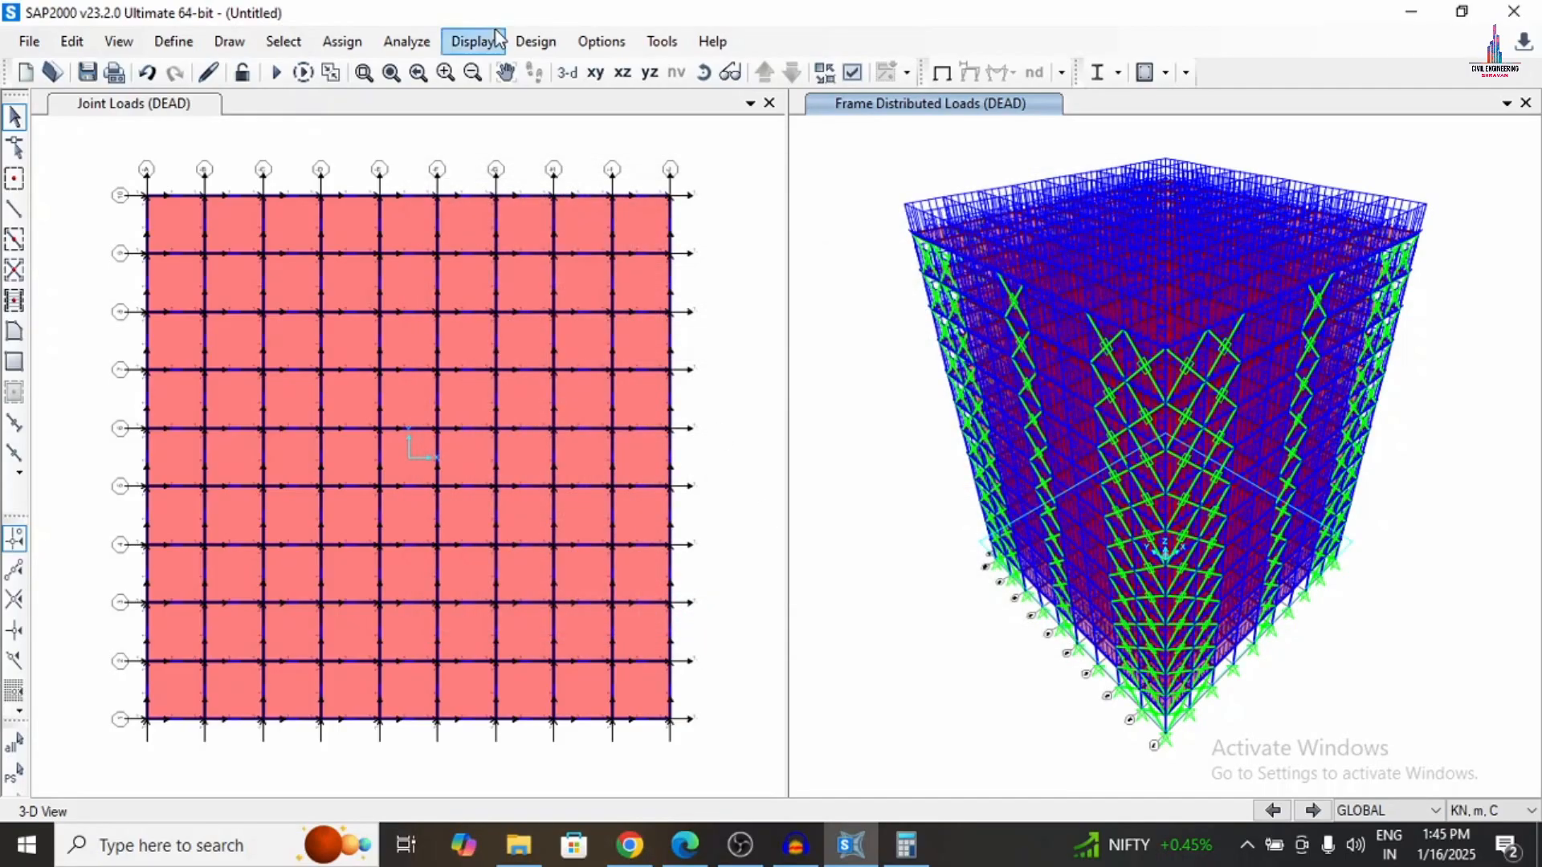
Select all areas that use the SLAB area section.
{"action": "left_click", "coordinate": [281, 40]}
{"action": "mouse_move", "coordinate": [318, 69]}
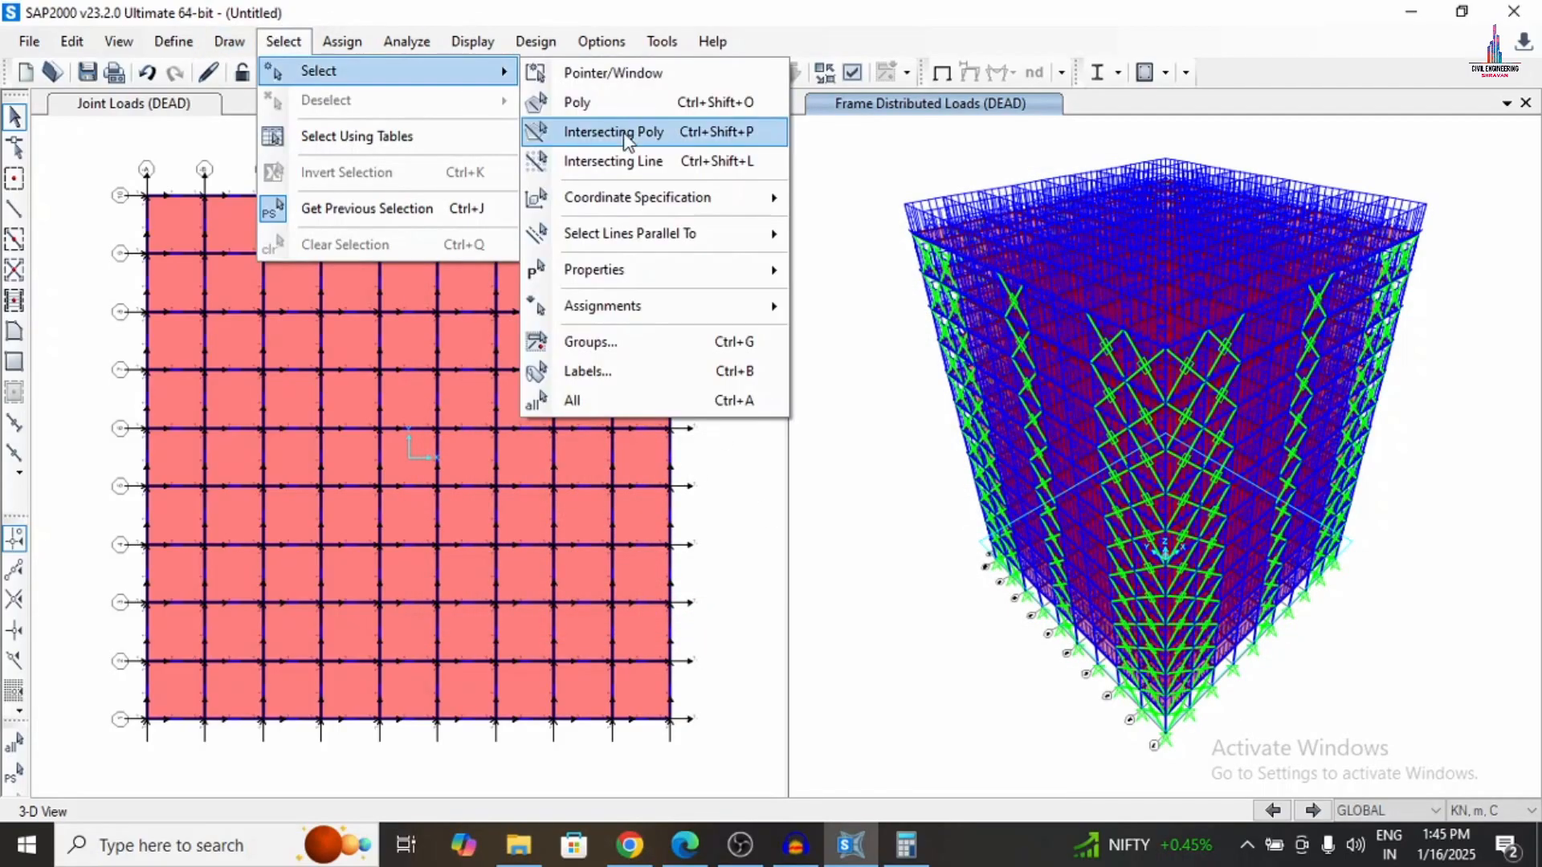
{"action": "mouse_move", "coordinate": [649, 273]}
{"action": "left_click", "coordinate": [871, 388]}
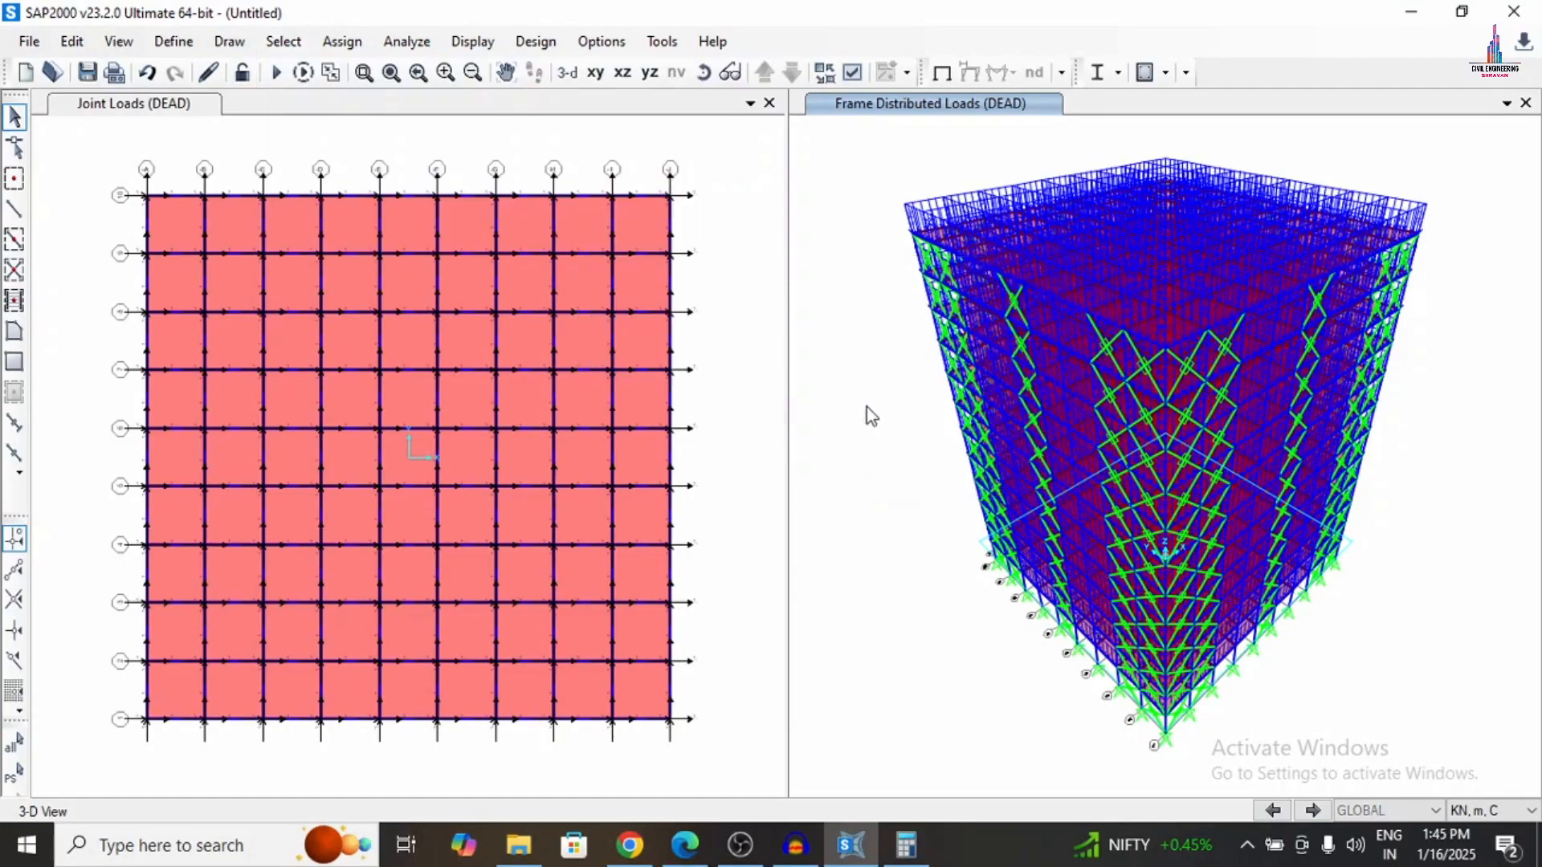
{"action": "left_click", "coordinate": [649, 302]}
{"action": "left_click", "coordinate": [691, 650]}
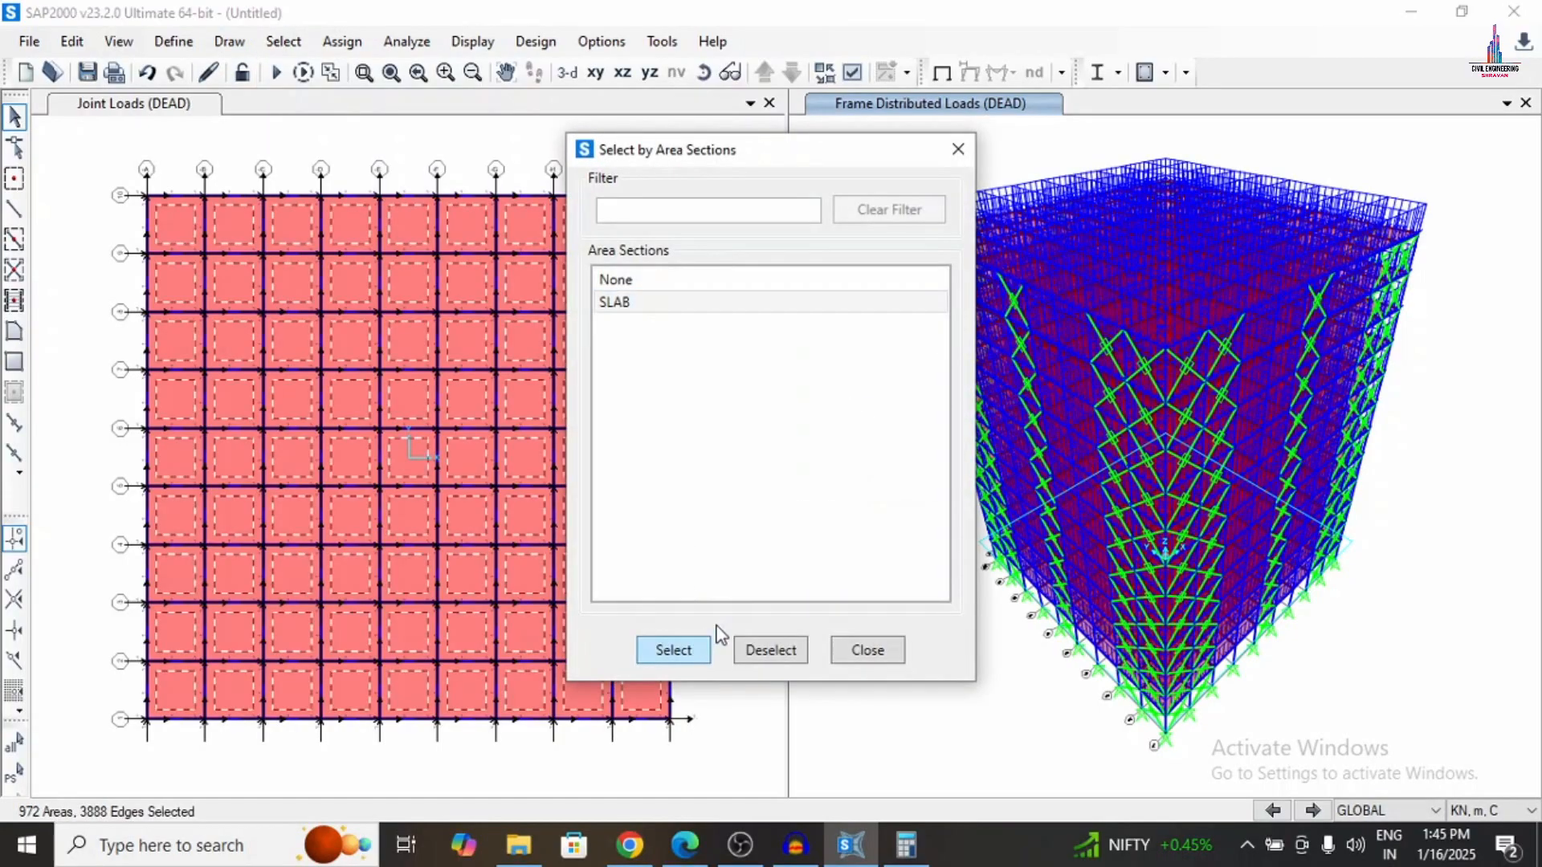
{"action": "left_click", "coordinate": [864, 652]}
Assign a uniform shell gravity load of 1 kN/m² to the selected slabs under the DEAD pattern, adding to existing loads.
{"action": "left_click", "coordinate": [342, 41]}
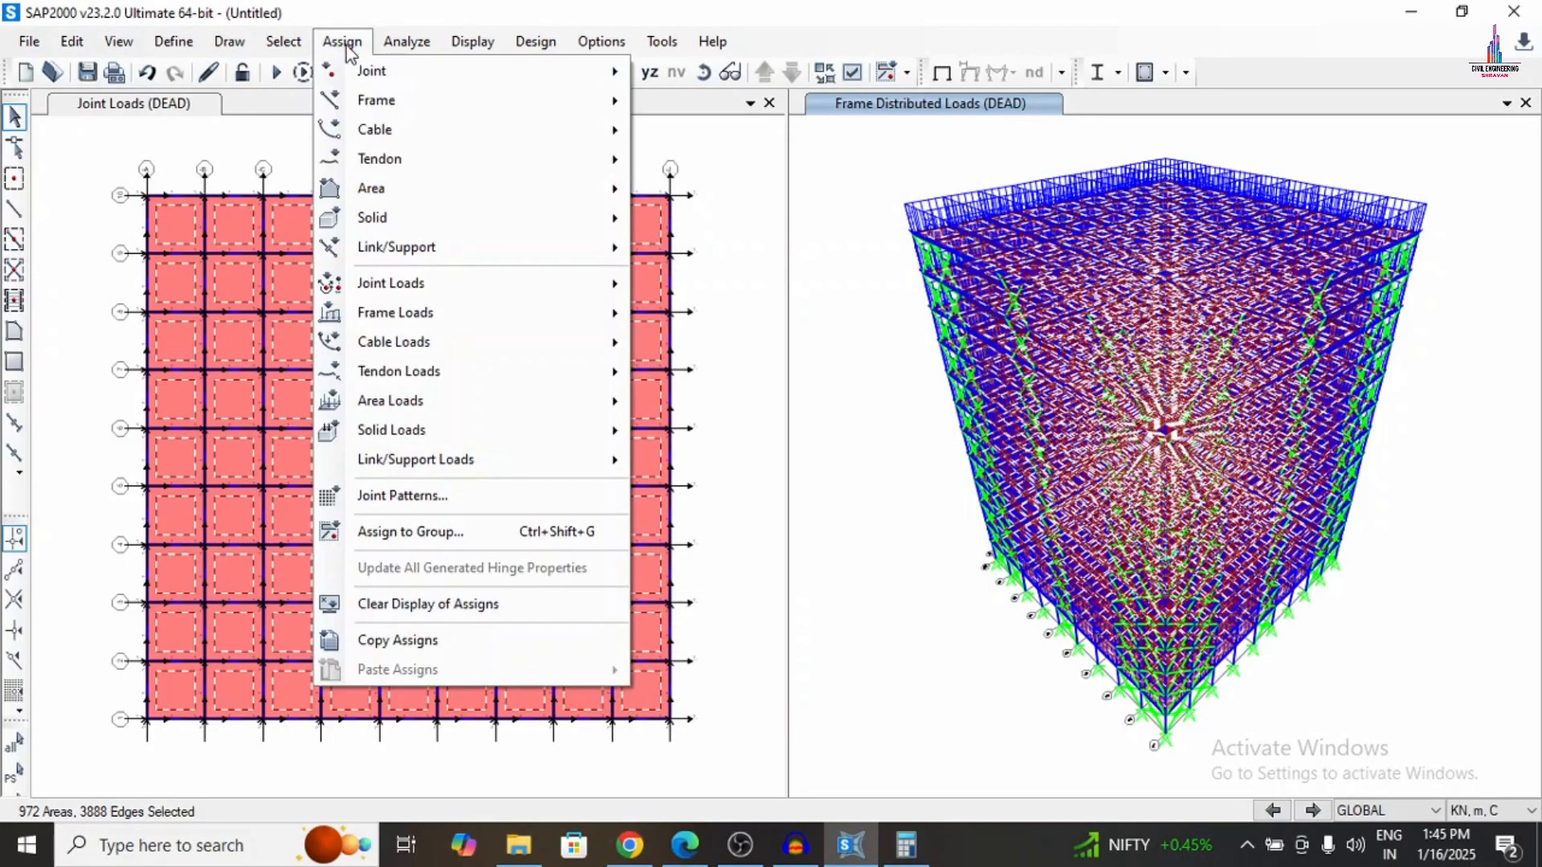
{"action": "mouse_move", "coordinate": [466, 397]}
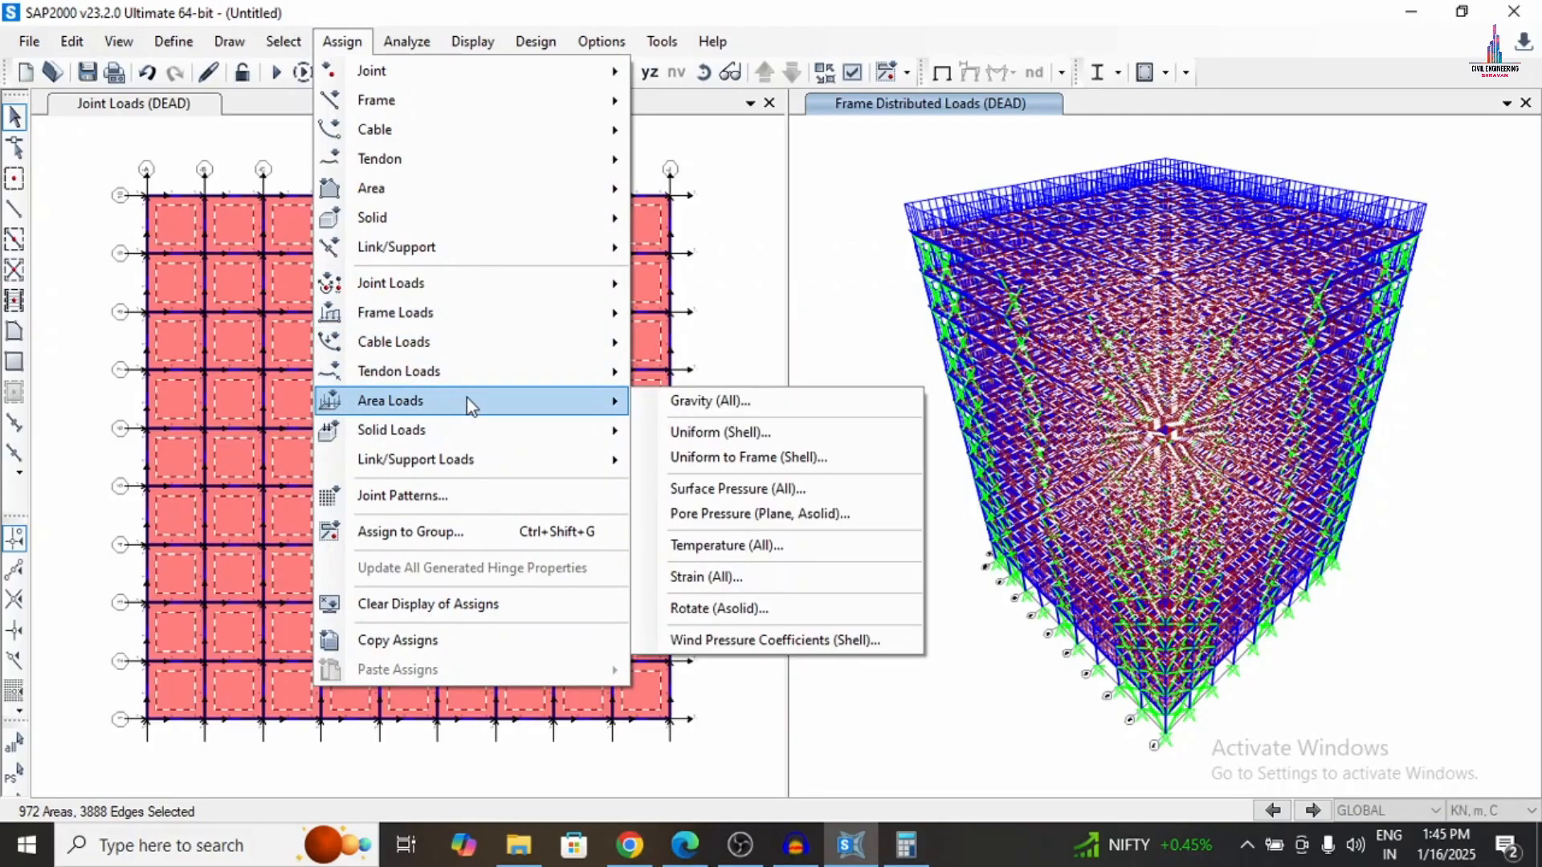
{"action": "left_click", "coordinate": [692, 430]}
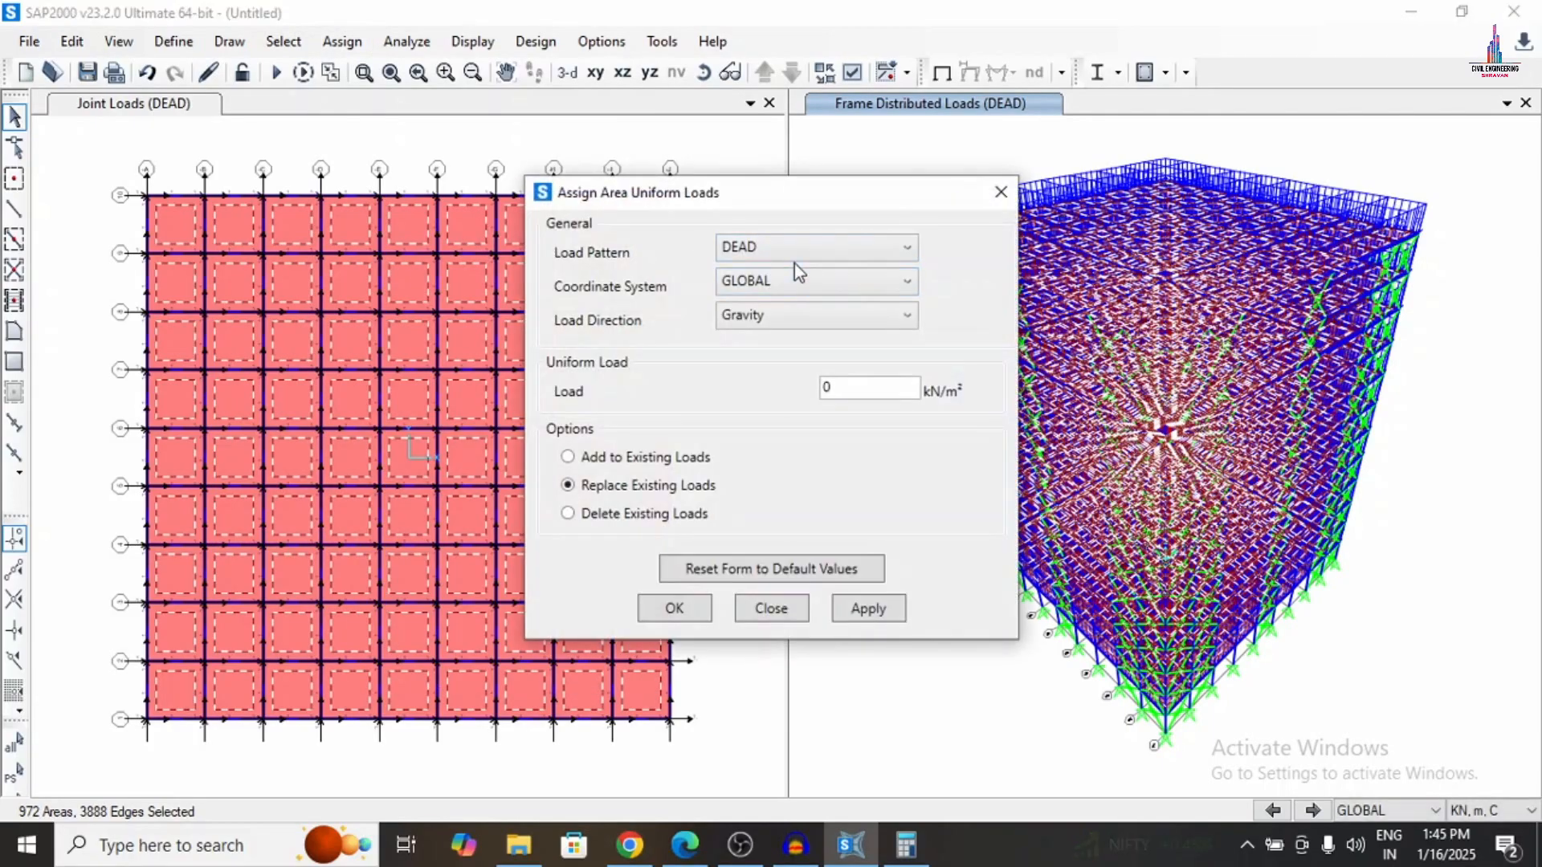
{"action": "double_click", "coordinate": [856, 386]}
{"action": "left_click", "coordinate": [647, 458]}
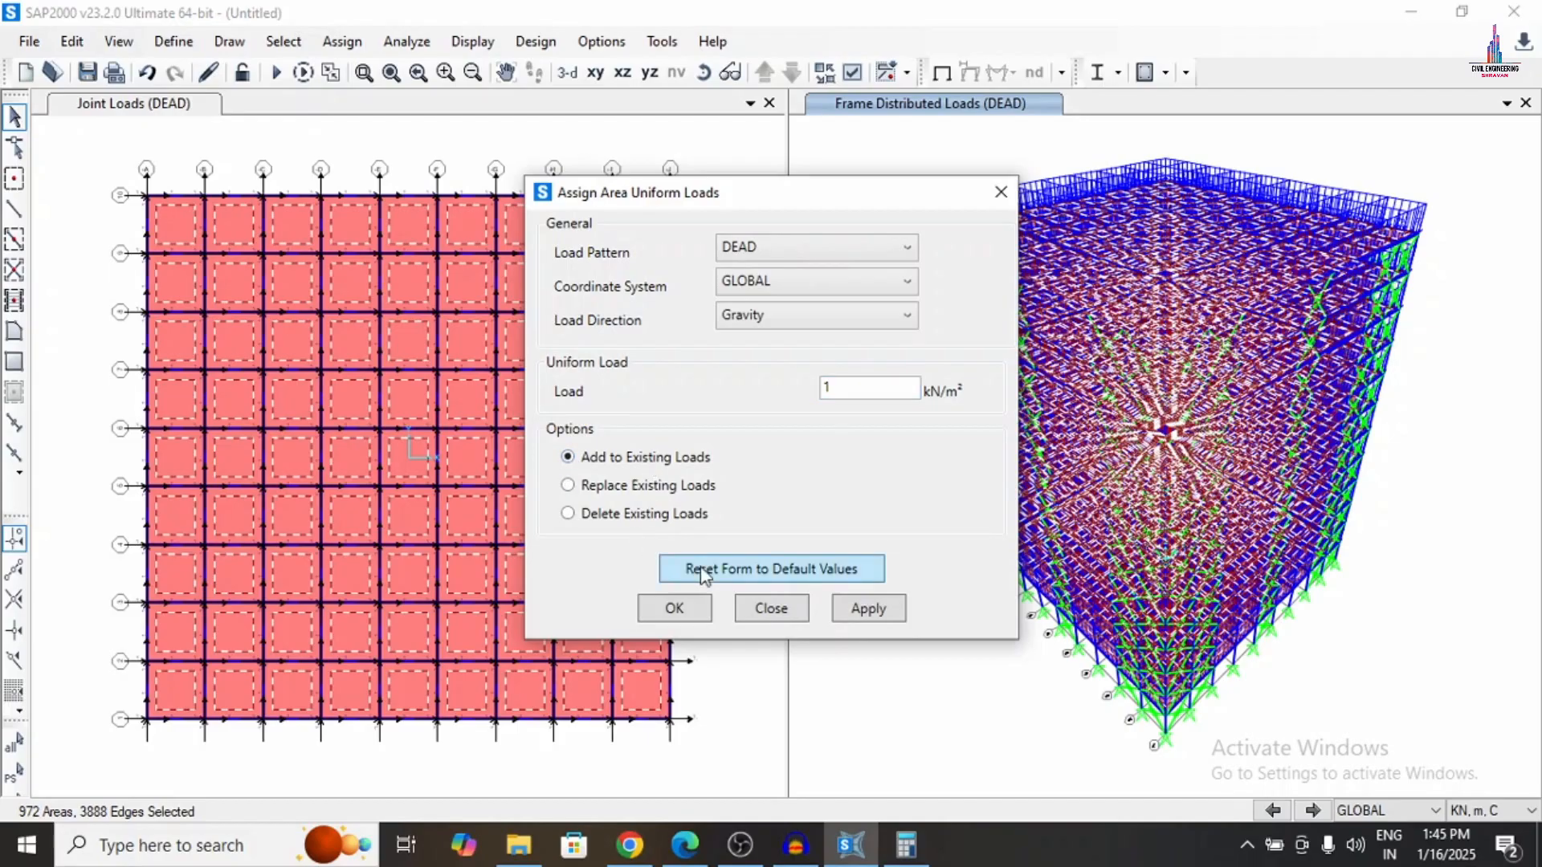
{"action": "left_click", "coordinate": [866, 620]}
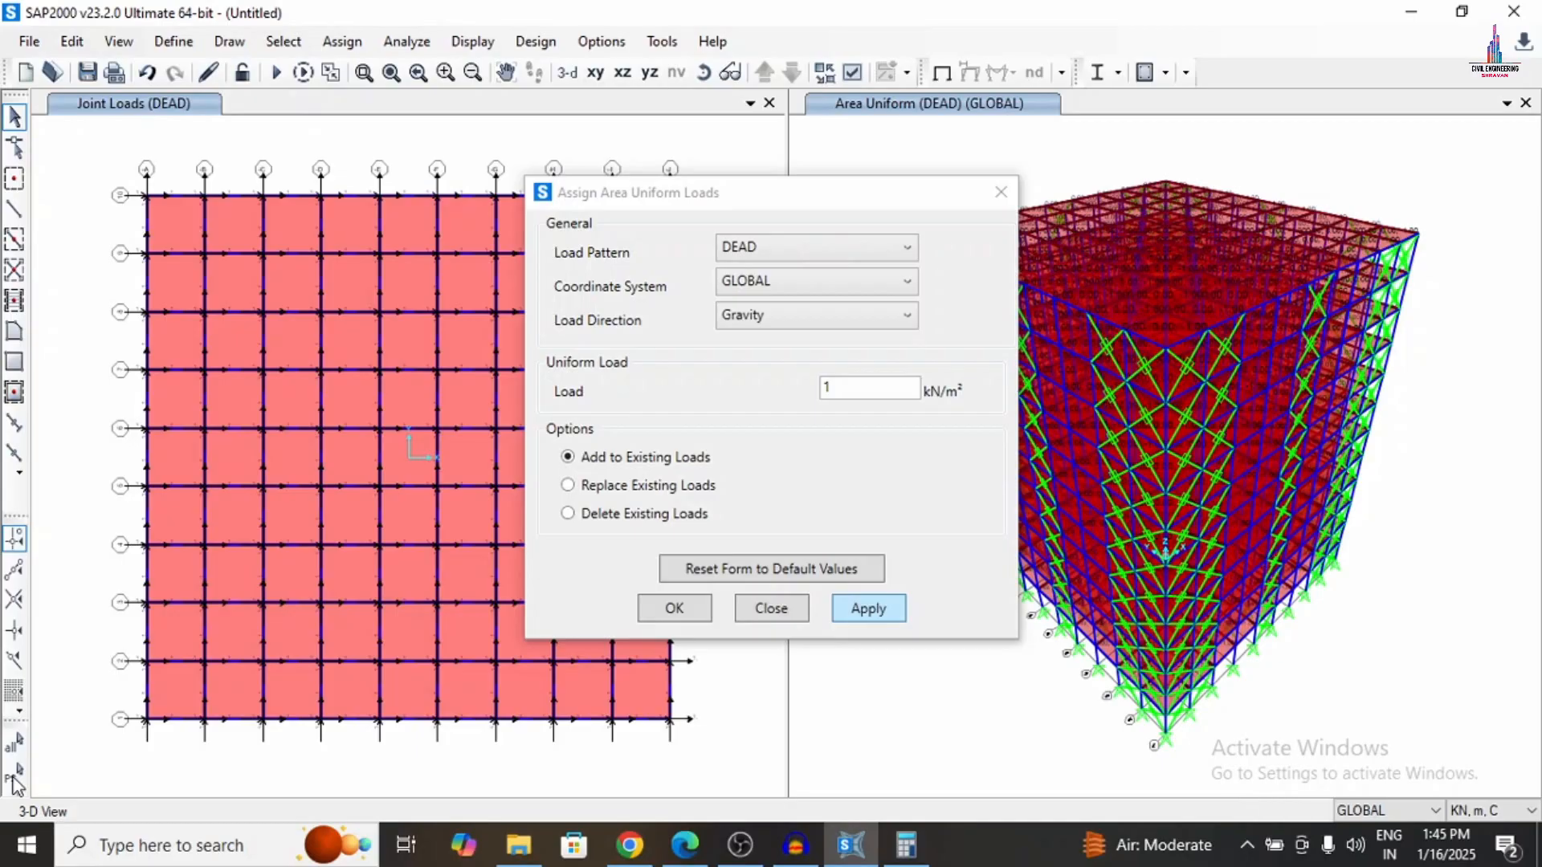
Reselect the slabs and assign them a uniform gravity load of 3 kN/m² under the LIVE pattern.
{"action": "left_click", "coordinate": [13, 776]}
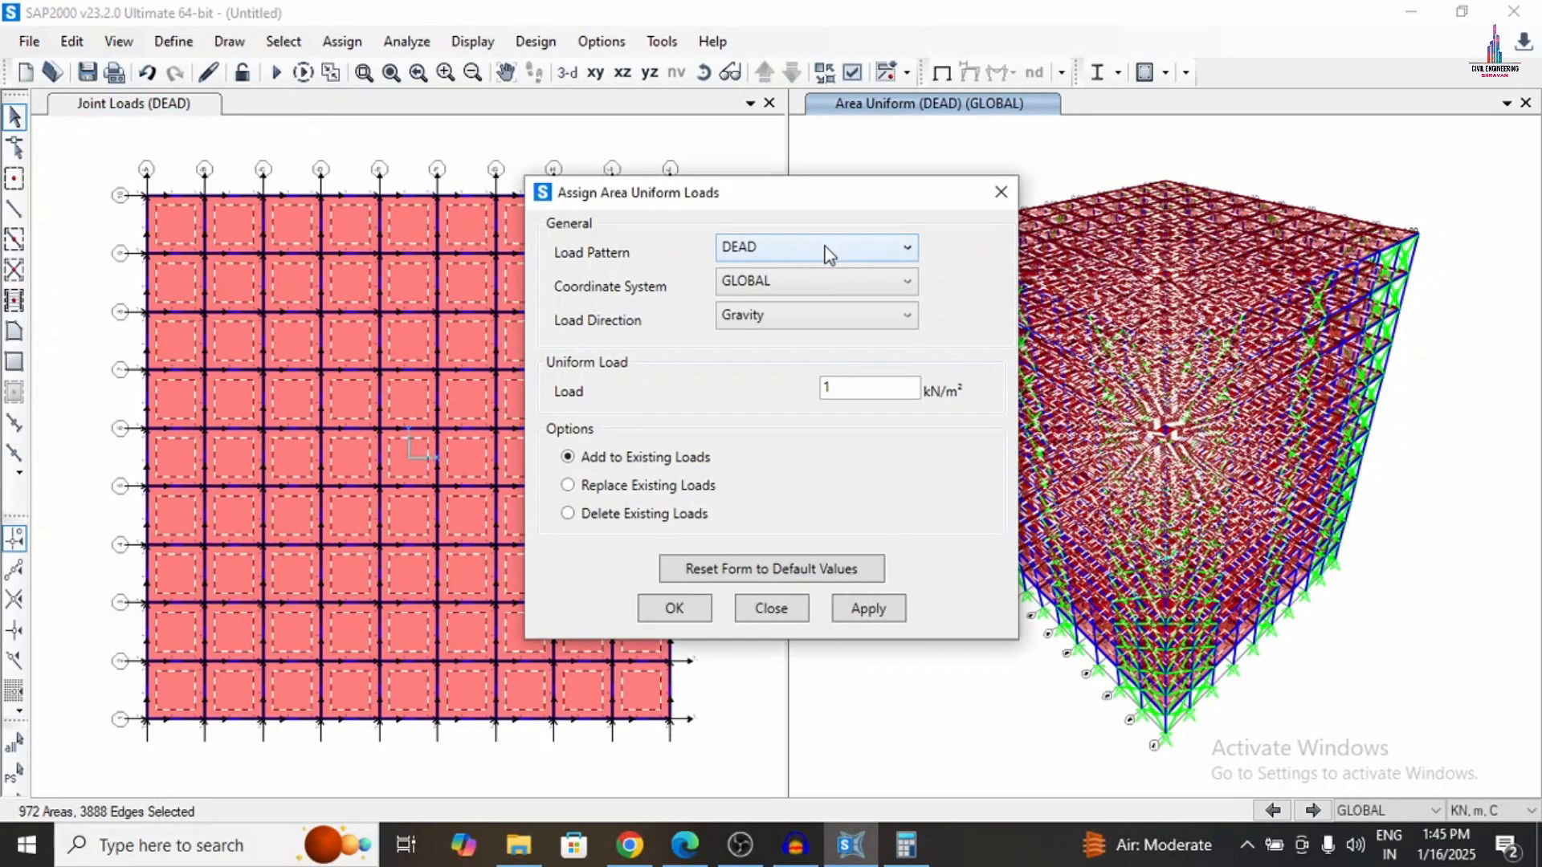
{"action": "left_click", "coordinate": [826, 249]}
{"action": "left_click", "coordinate": [757, 343]}
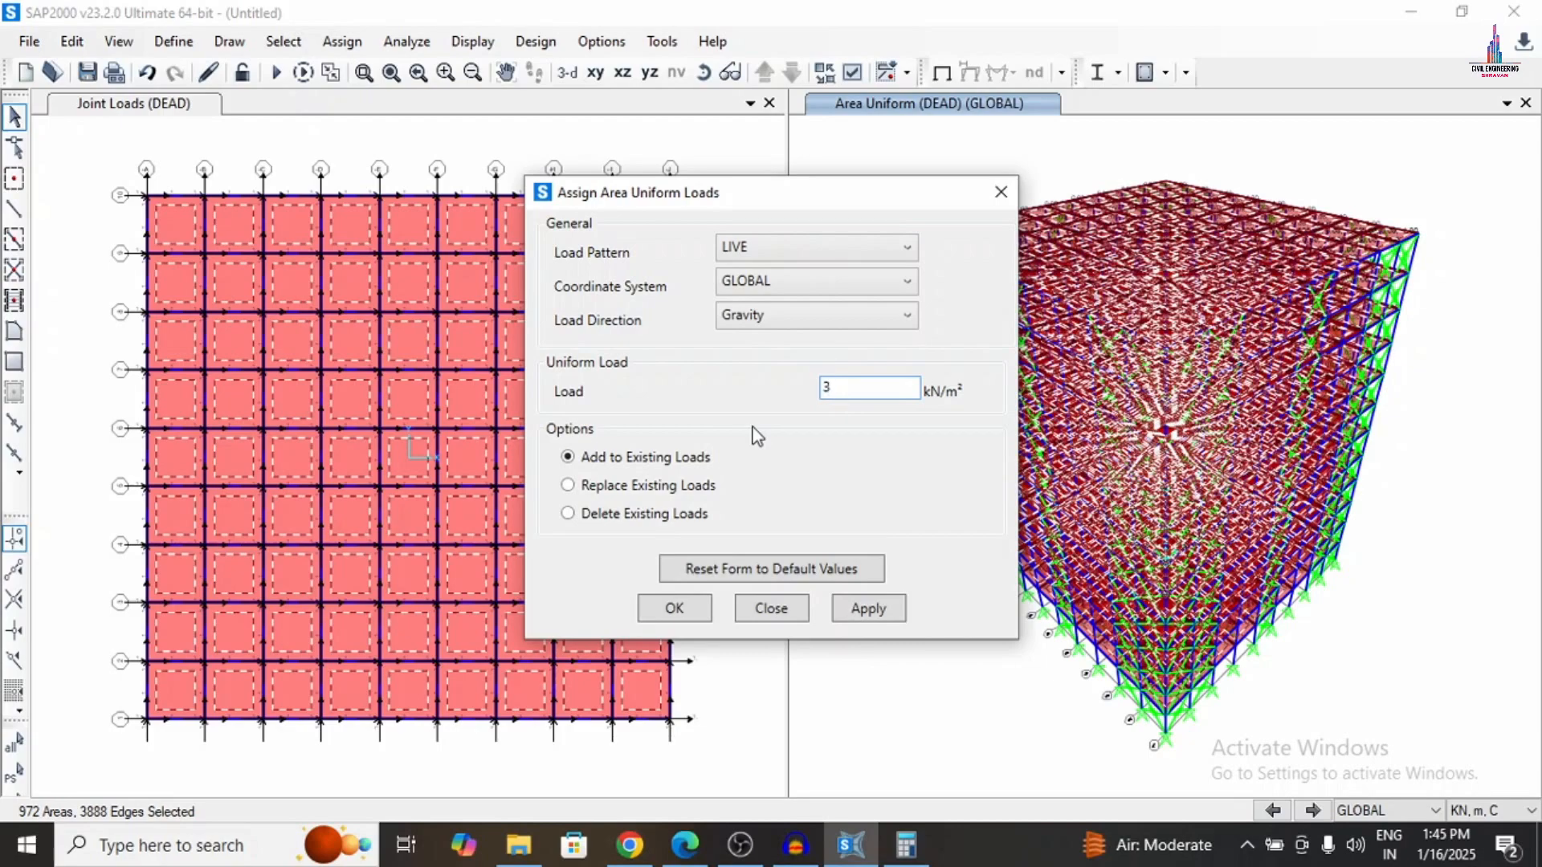
{"action": "left_click", "coordinate": [868, 607]}
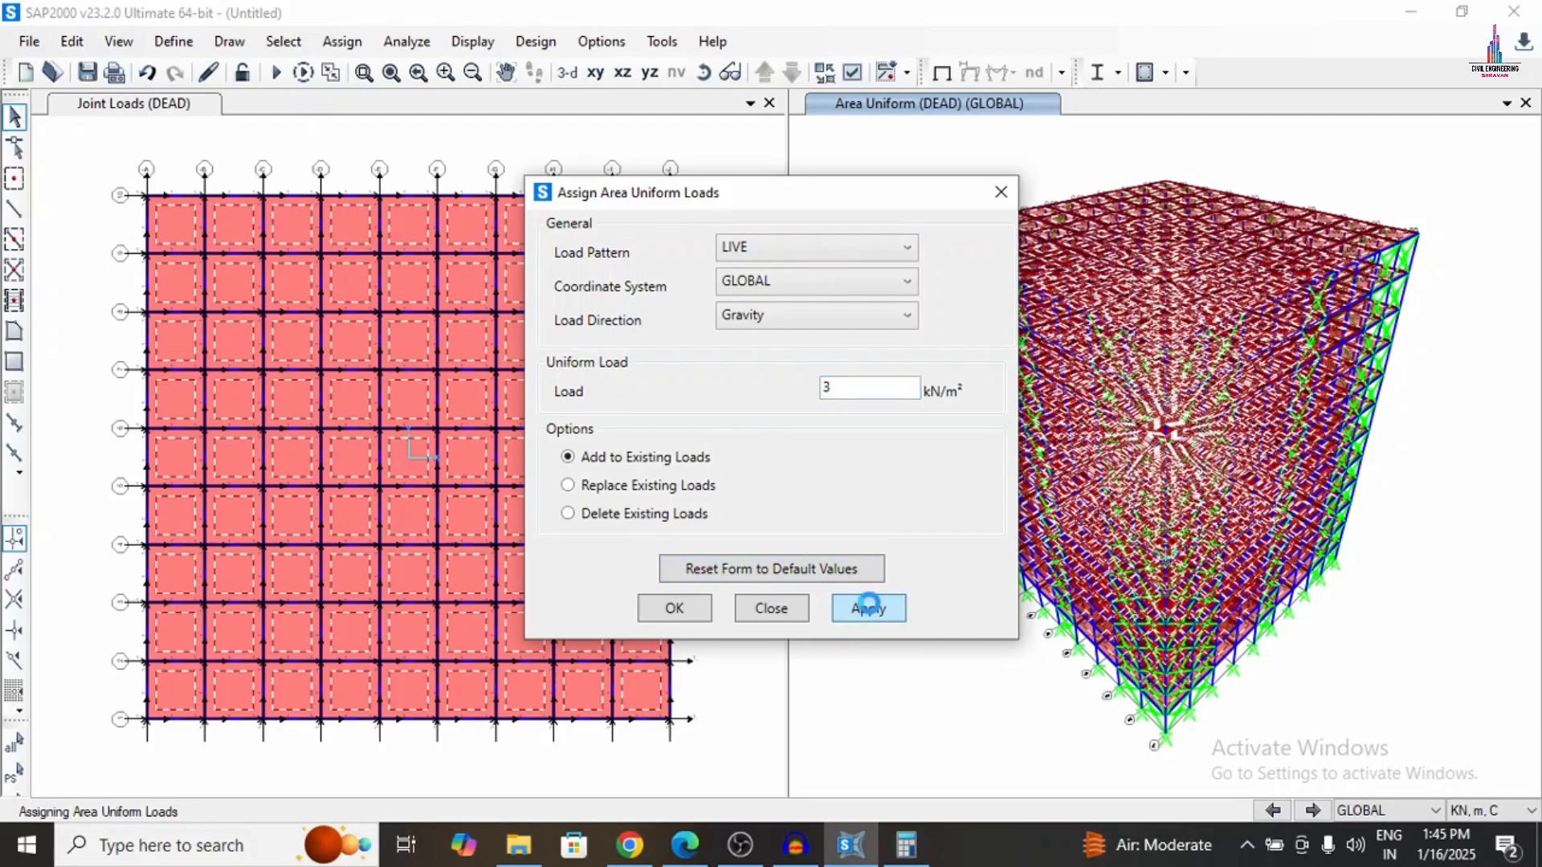
{"action": "left_click", "coordinate": [675, 608]}
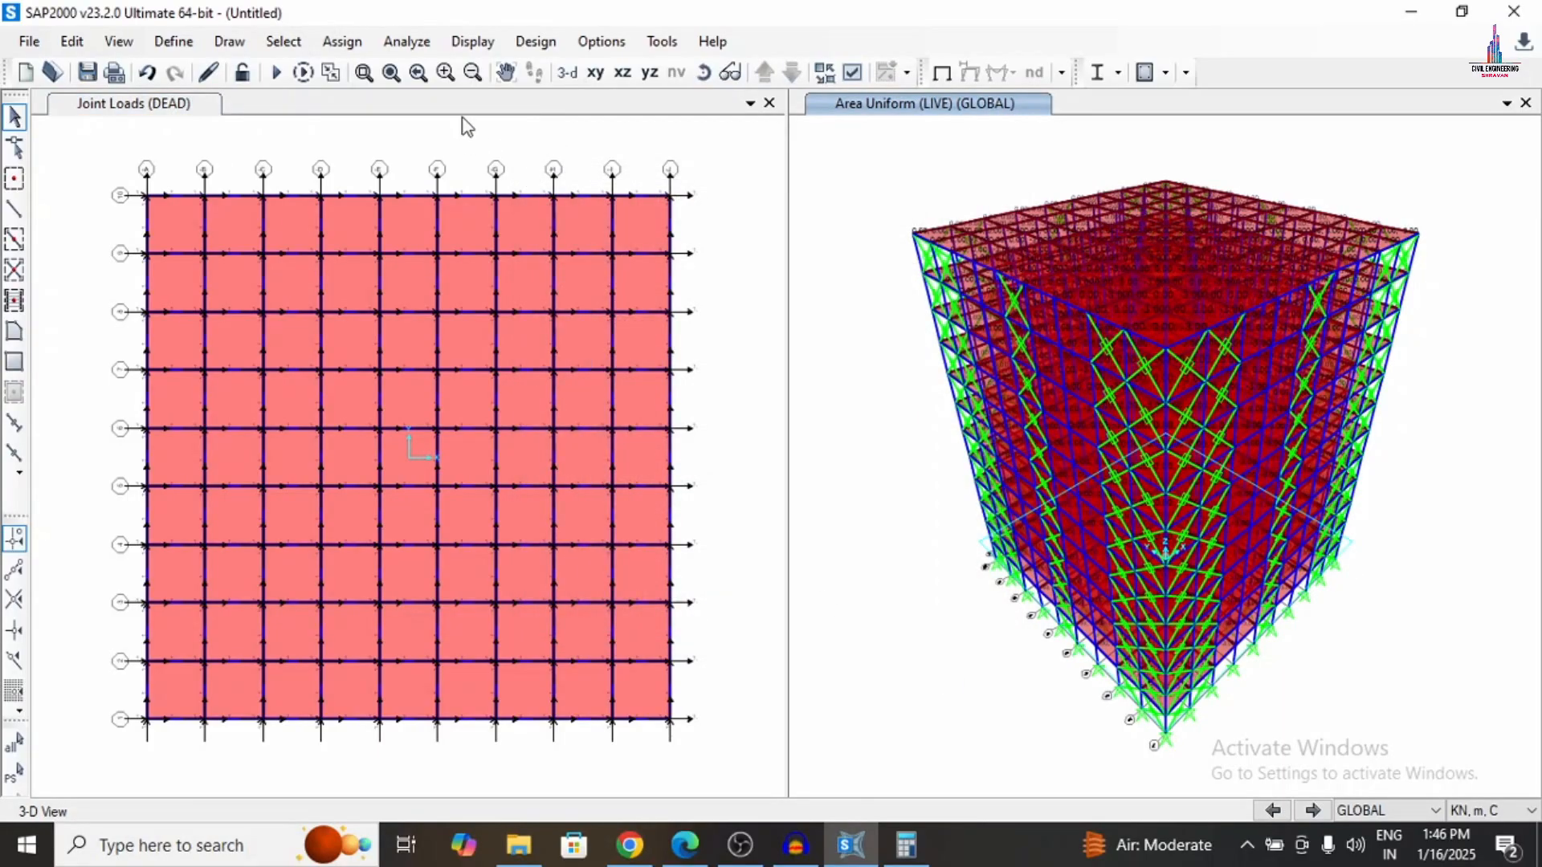
Add the default code-generated load combinations for concrete frame design.
{"action": "left_click", "coordinate": [169, 42]}
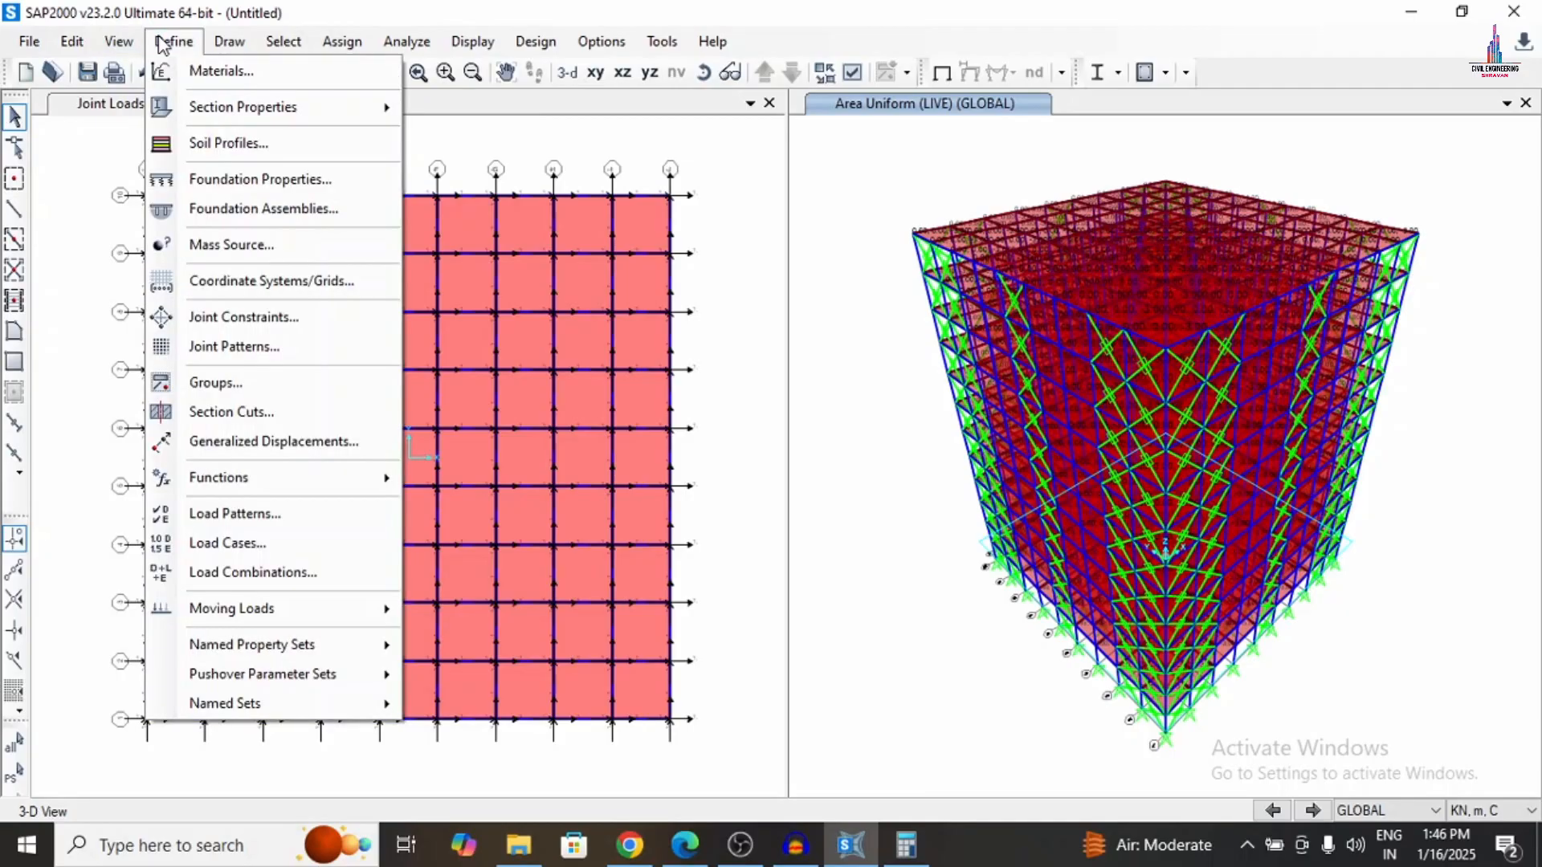
{"action": "left_click", "coordinate": [289, 574]}
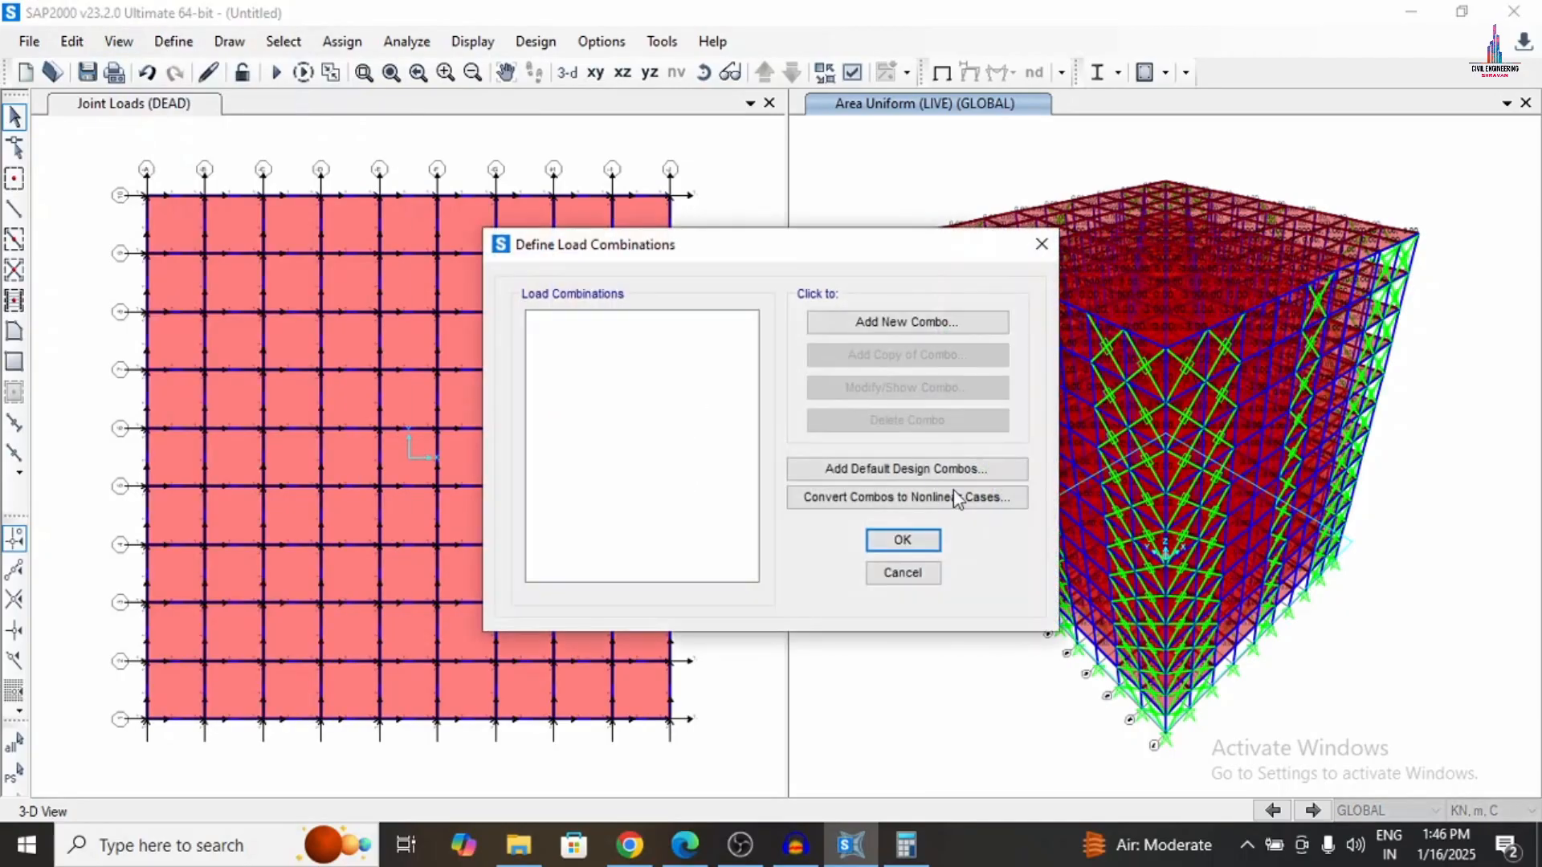
{"action": "left_click", "coordinate": [888, 471]}
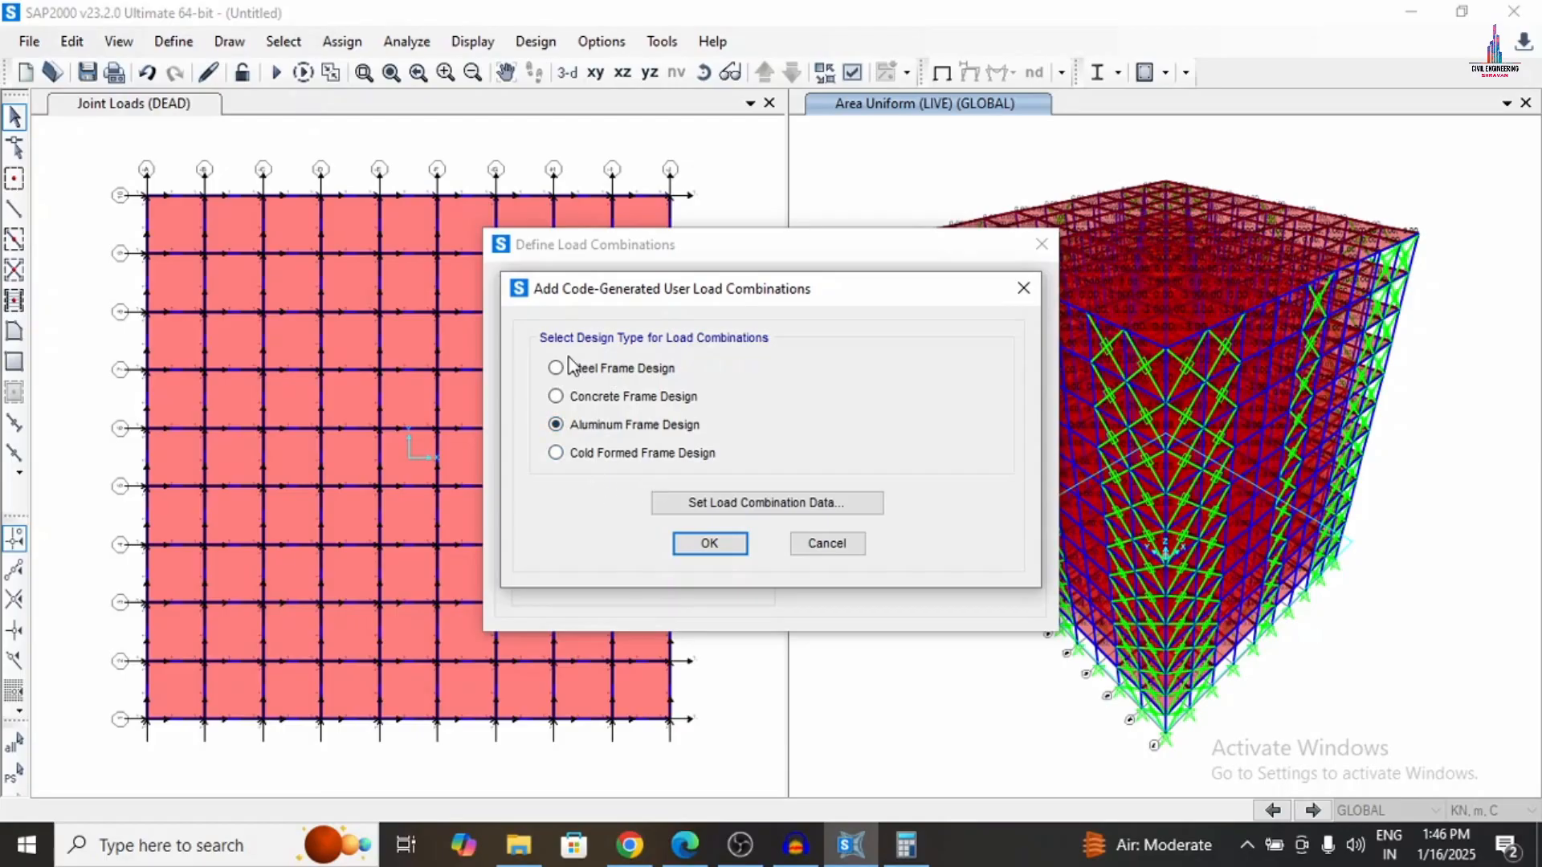
{"action": "left_click", "coordinate": [589, 402]}
{"action": "left_click", "coordinate": [709, 544]}
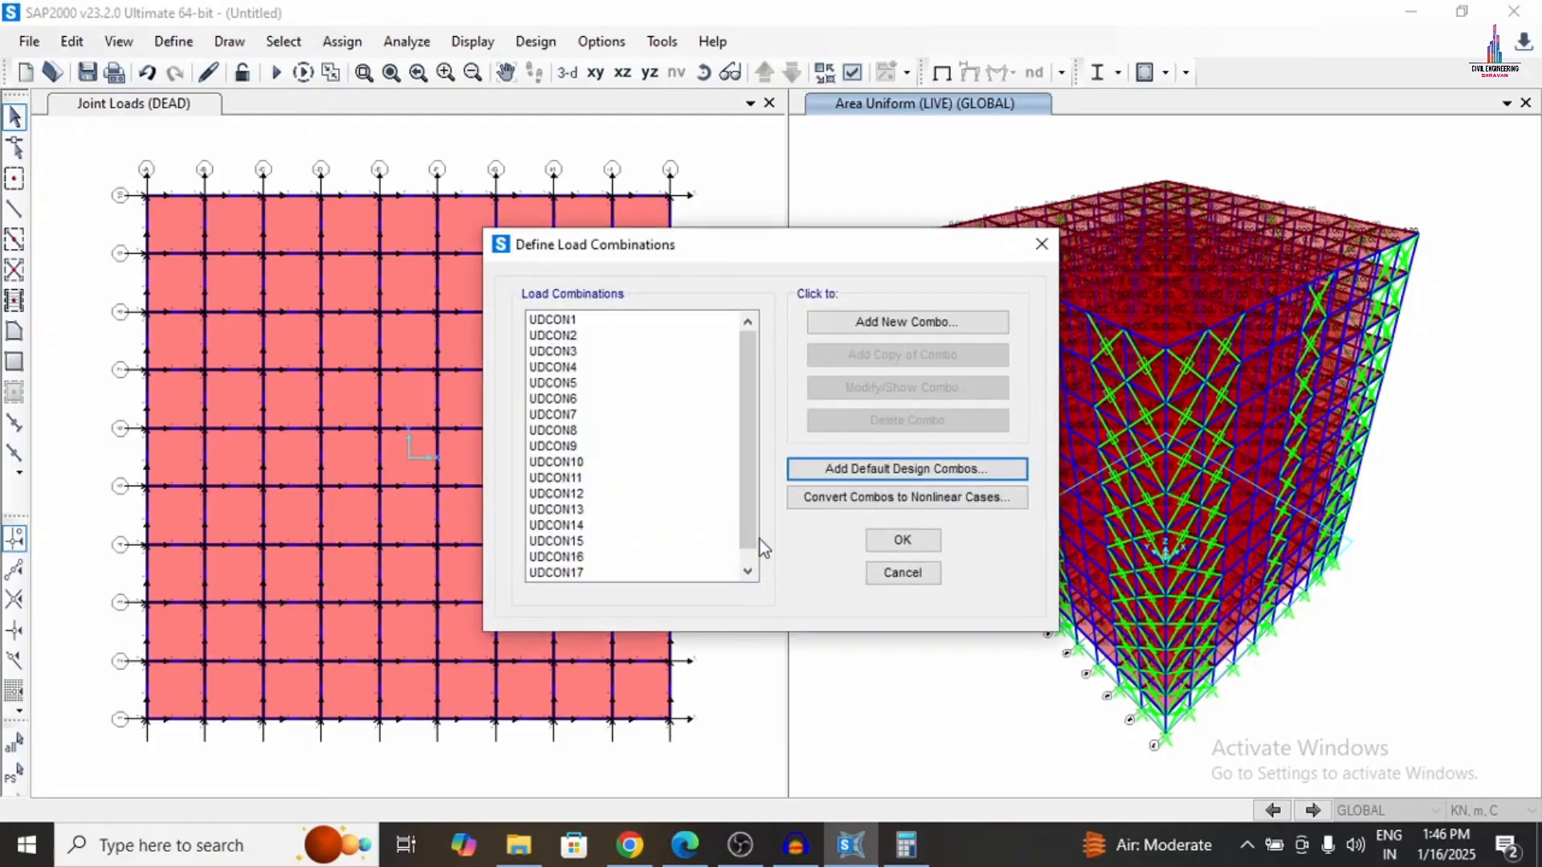
{"action": "left_click", "coordinate": [902, 540]}
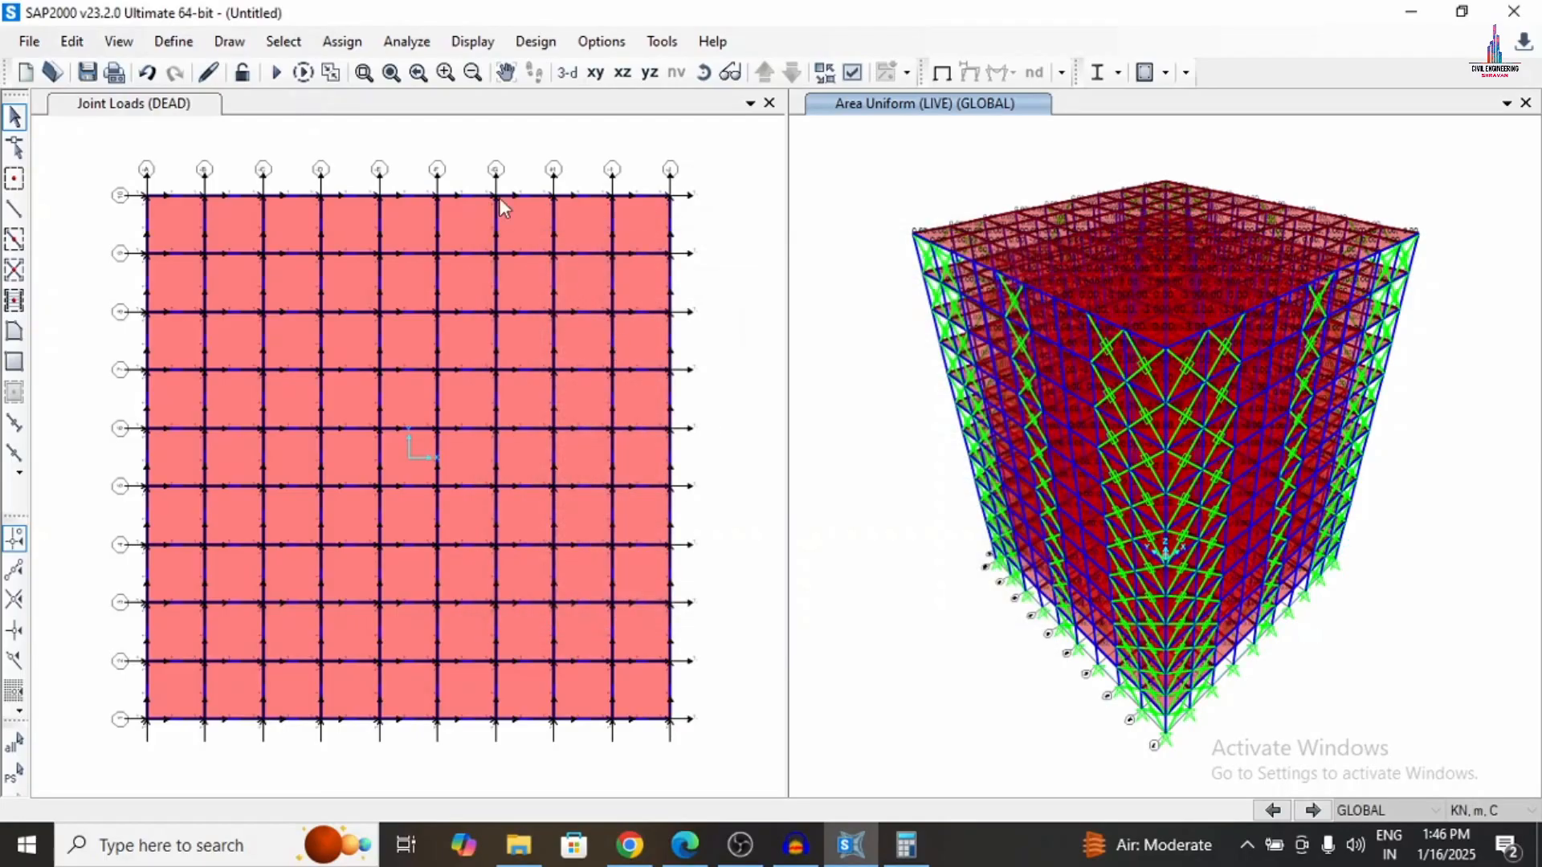
Show the base plan at Z=0, select all its joints and assign them fixed restraints in all translations and rotations.
{"action": "left_click", "coordinate": [712, 105]}
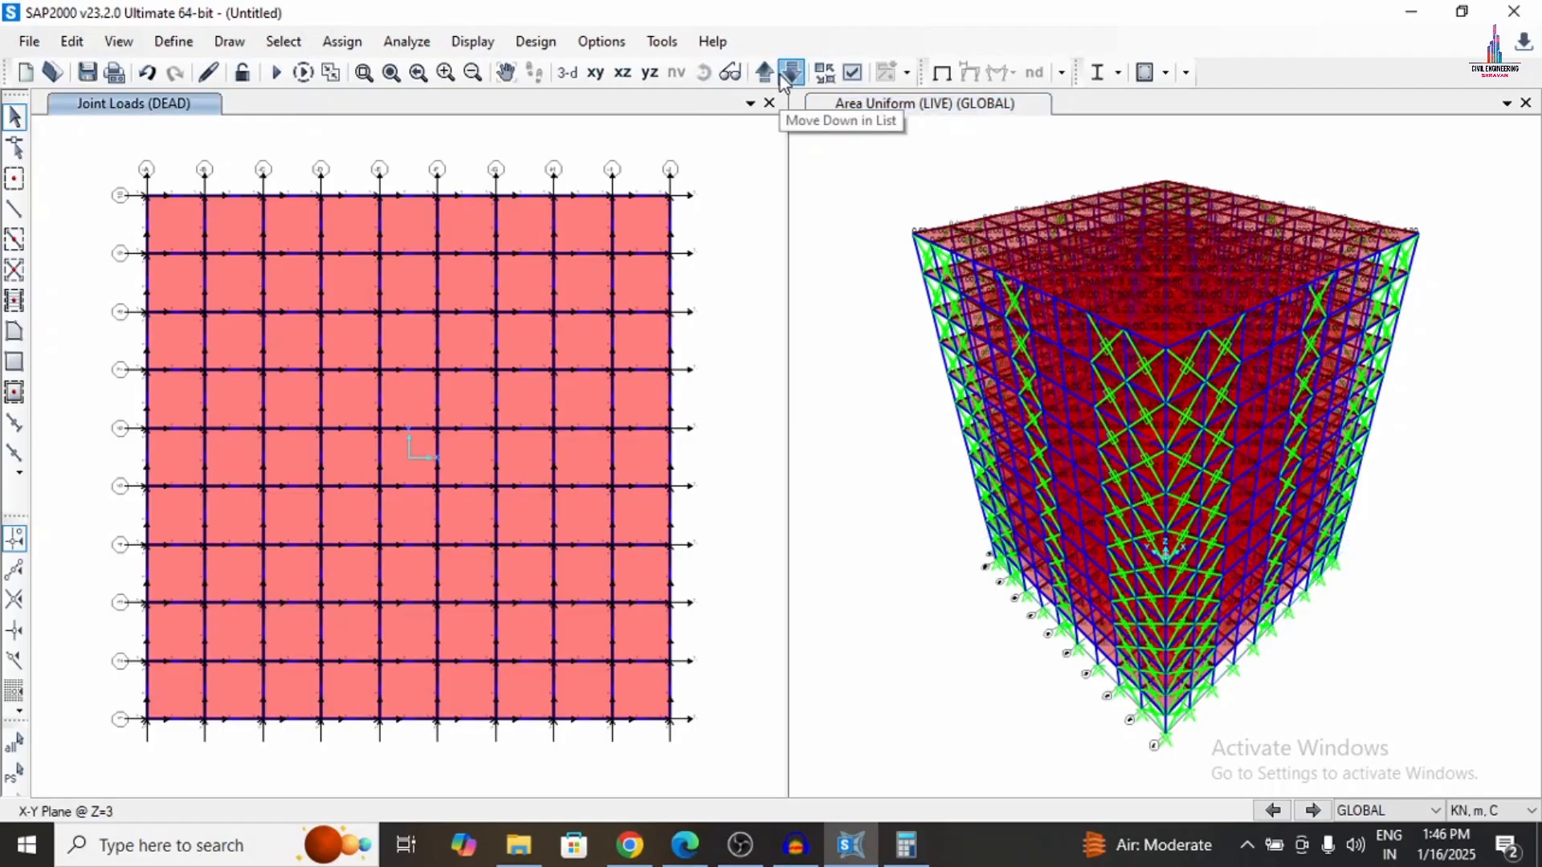
{"action": "left_click", "coordinate": [779, 75]}
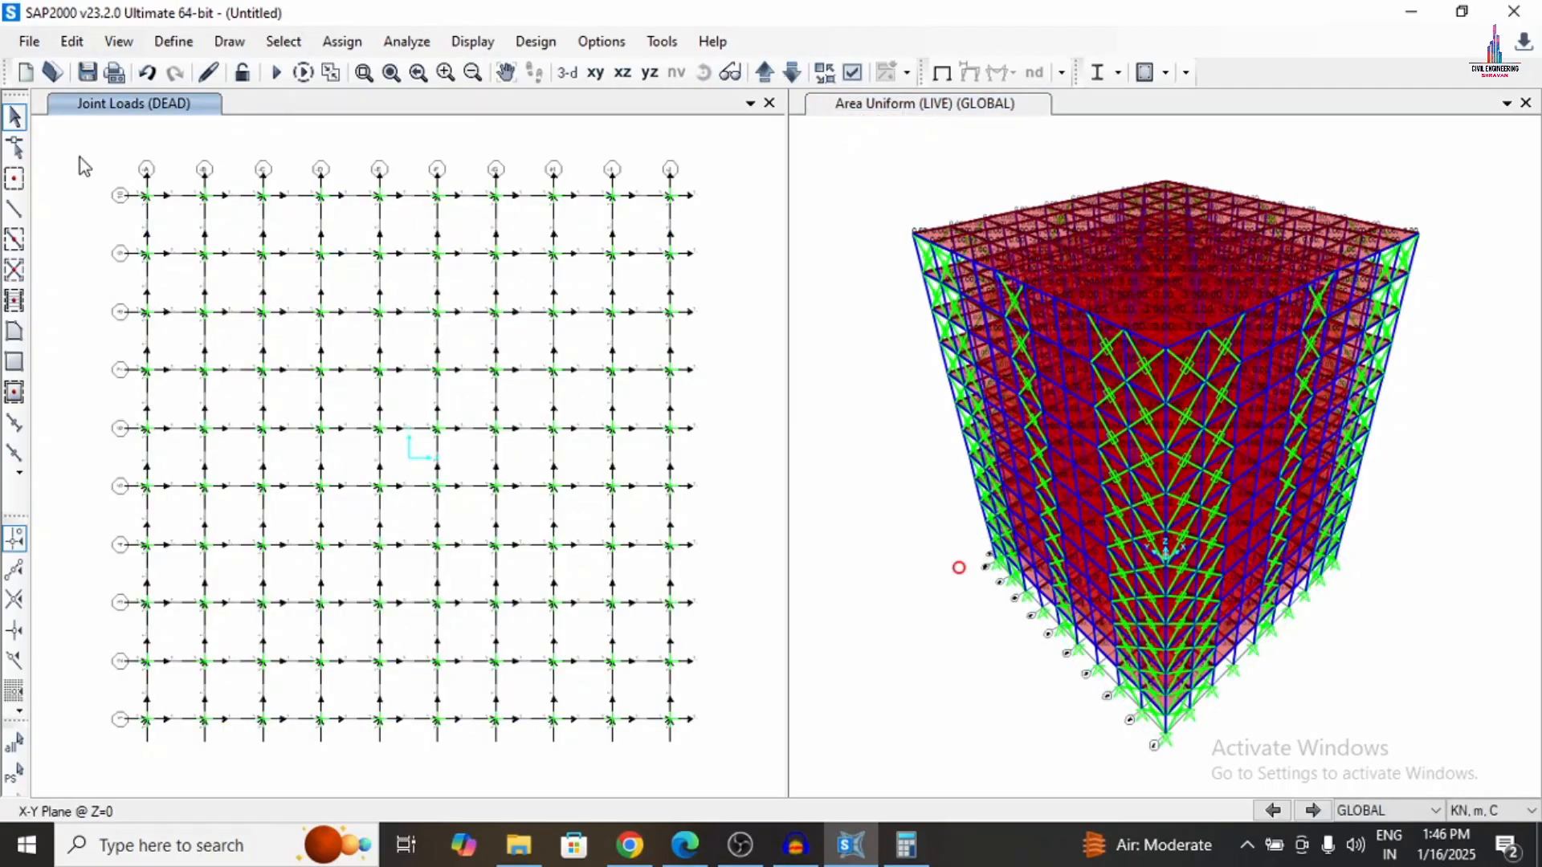
{"action": "left_click_drag", "start_coordinate": [85, 167], "coordinate": [708, 784]}
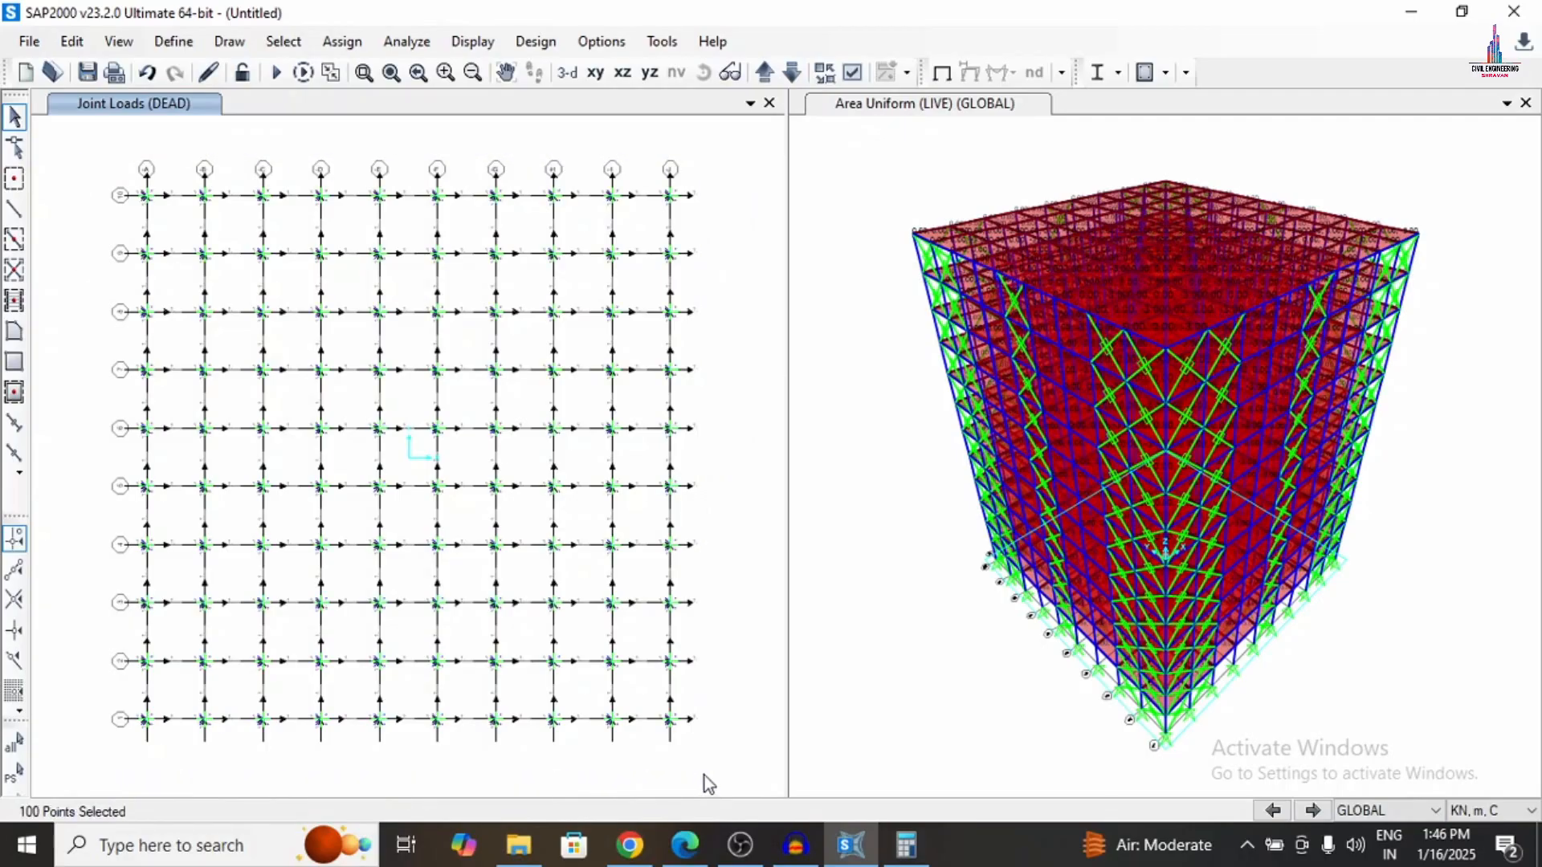
{"action": "left_click", "coordinate": [342, 41]}
{"action": "mouse_move", "coordinate": [592, 80]}
{"action": "left_click", "coordinate": [708, 73]}
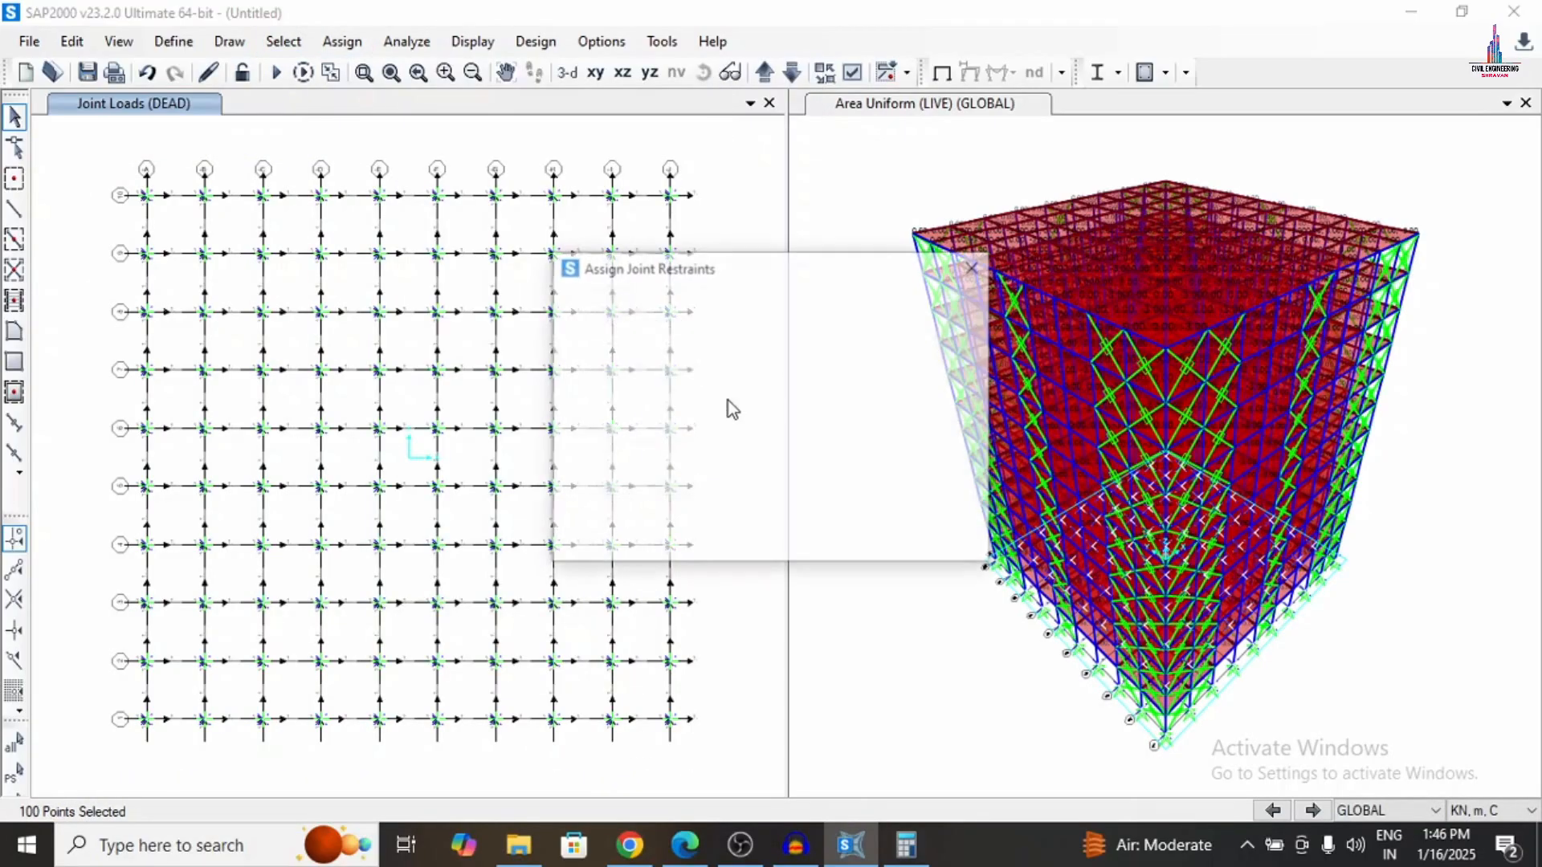
{"action": "left_click", "coordinate": [646, 467]}
{"action": "left_click", "coordinate": [872, 533]}
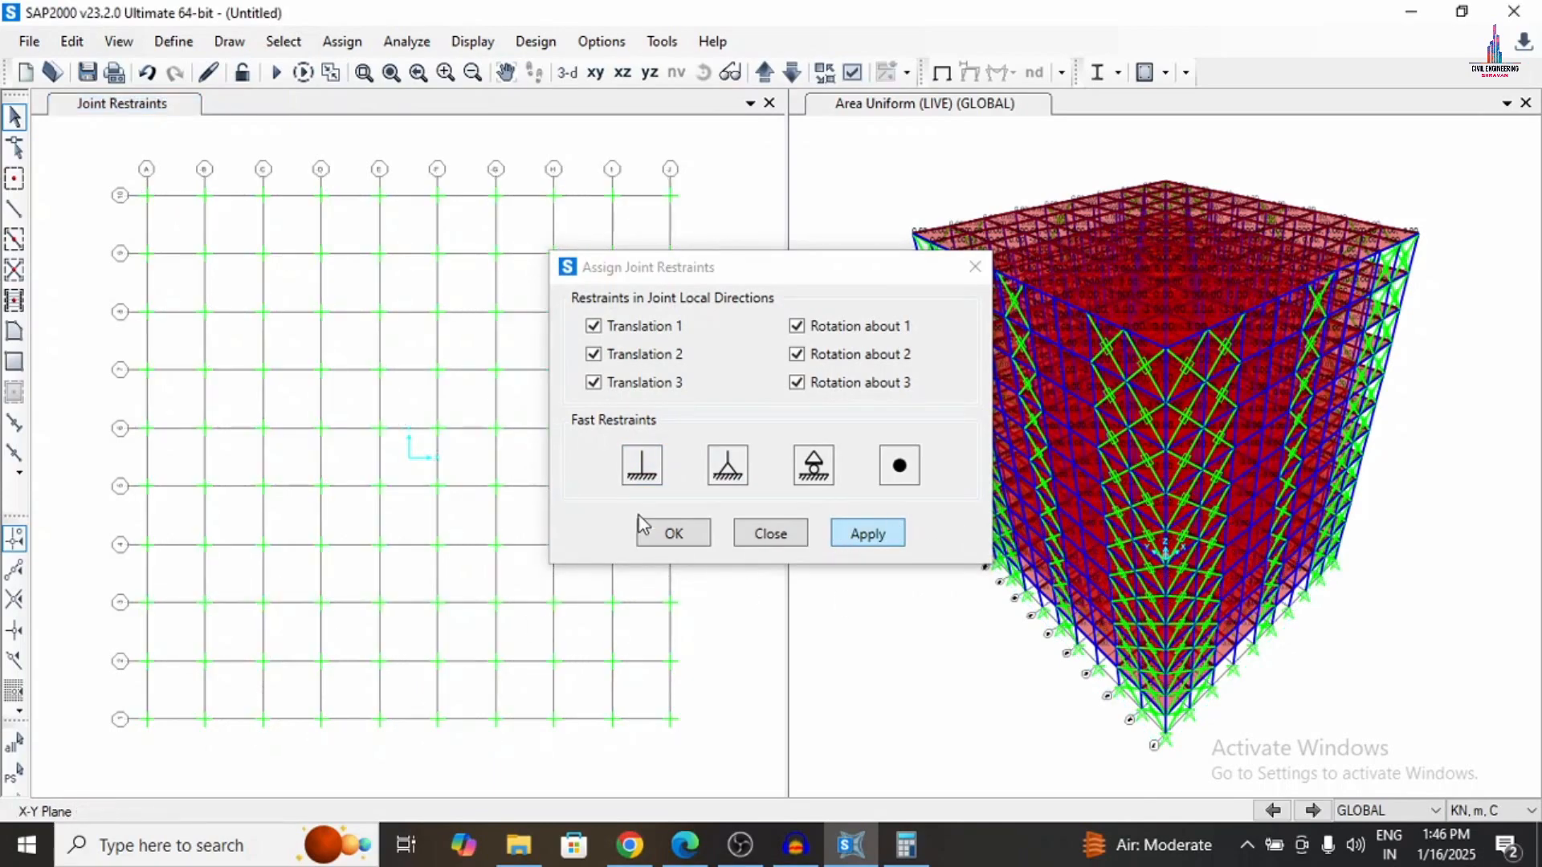
{"action": "left_click", "coordinate": [643, 534]}
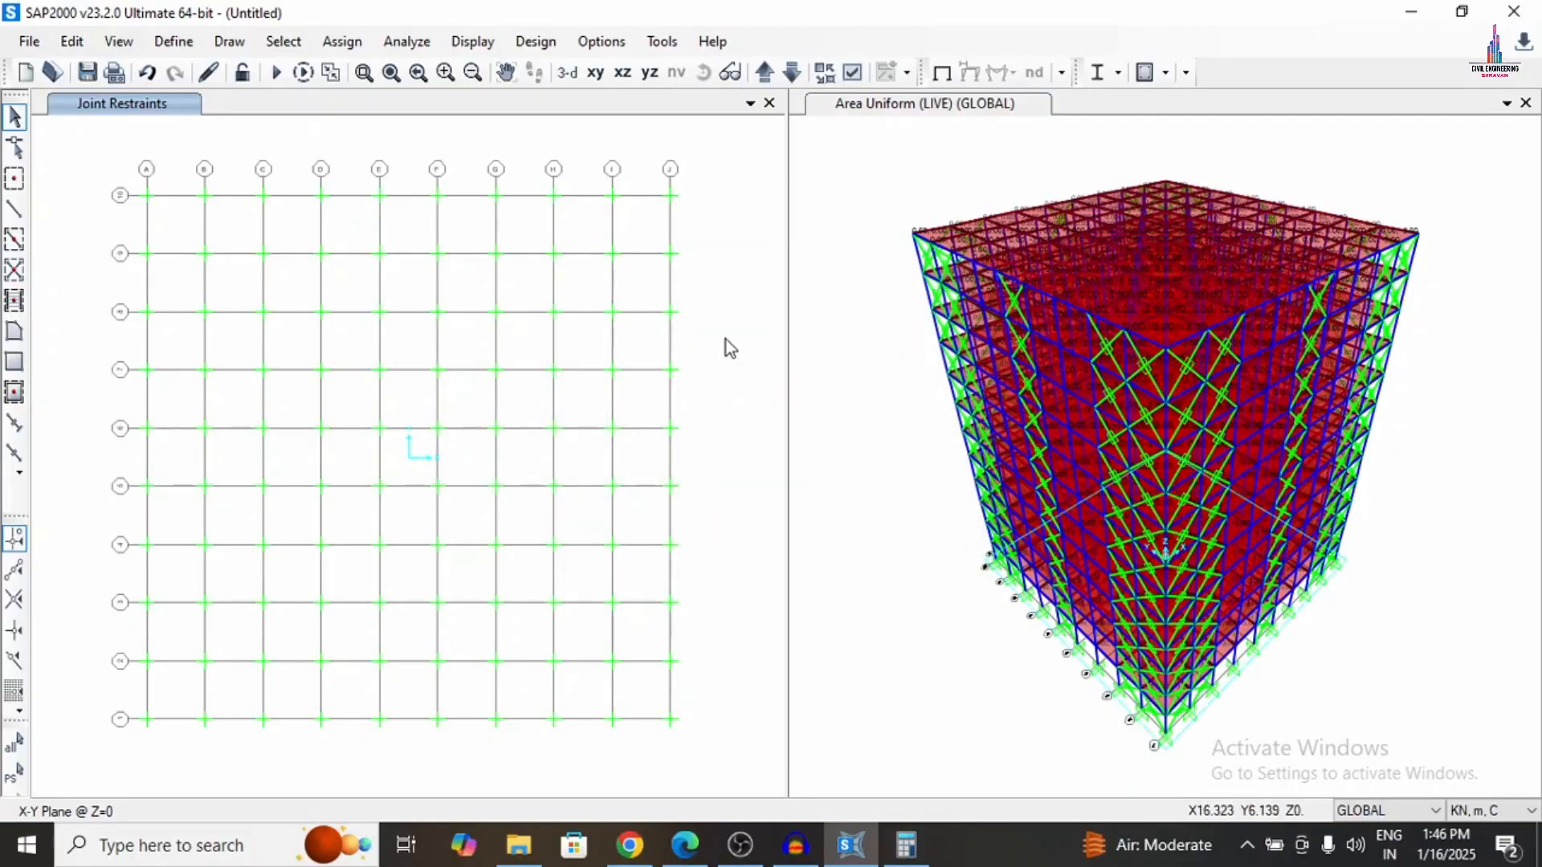
Start the analysis run with all load cases, including DEAD, MODAL, LIVE, EQX, EQY, WX and WY.
{"action": "left_click", "coordinate": [345, 42]}
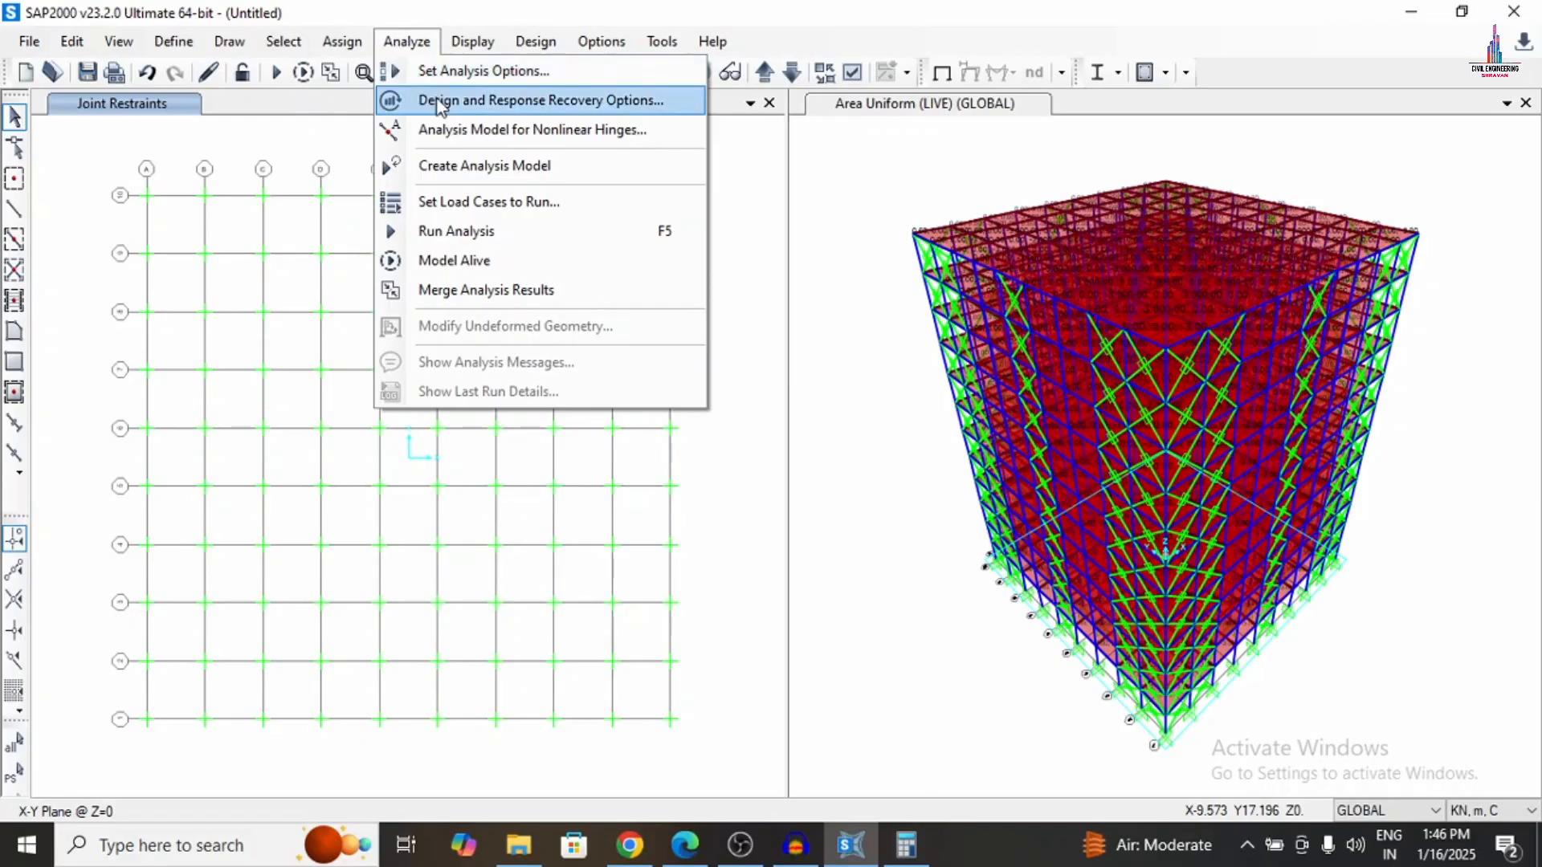
{"action": "left_click", "coordinate": [460, 210]}
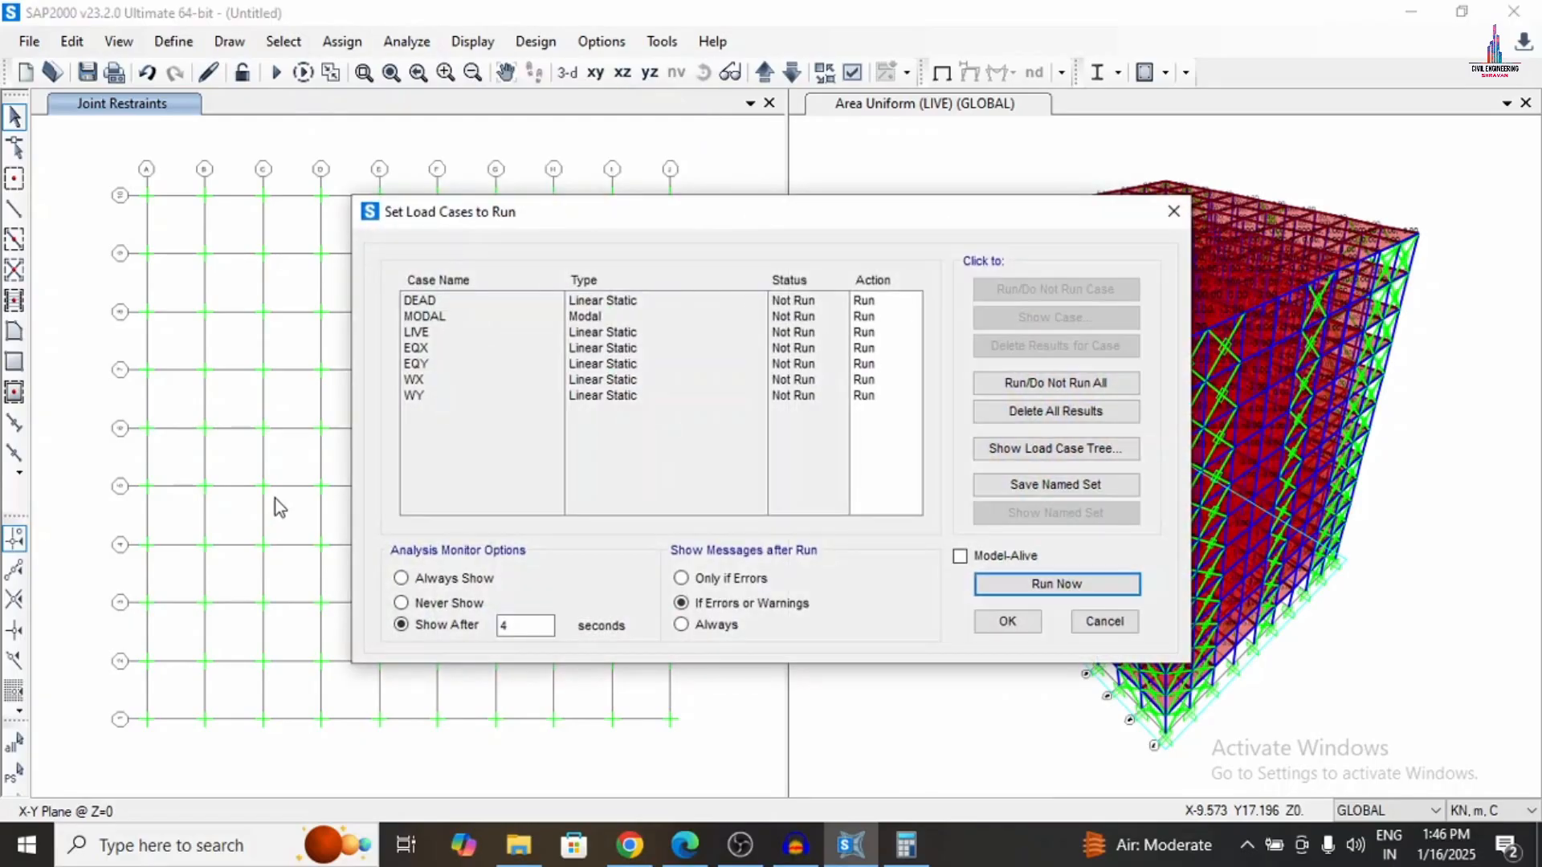
{"action": "left_click", "coordinate": [1014, 585]}
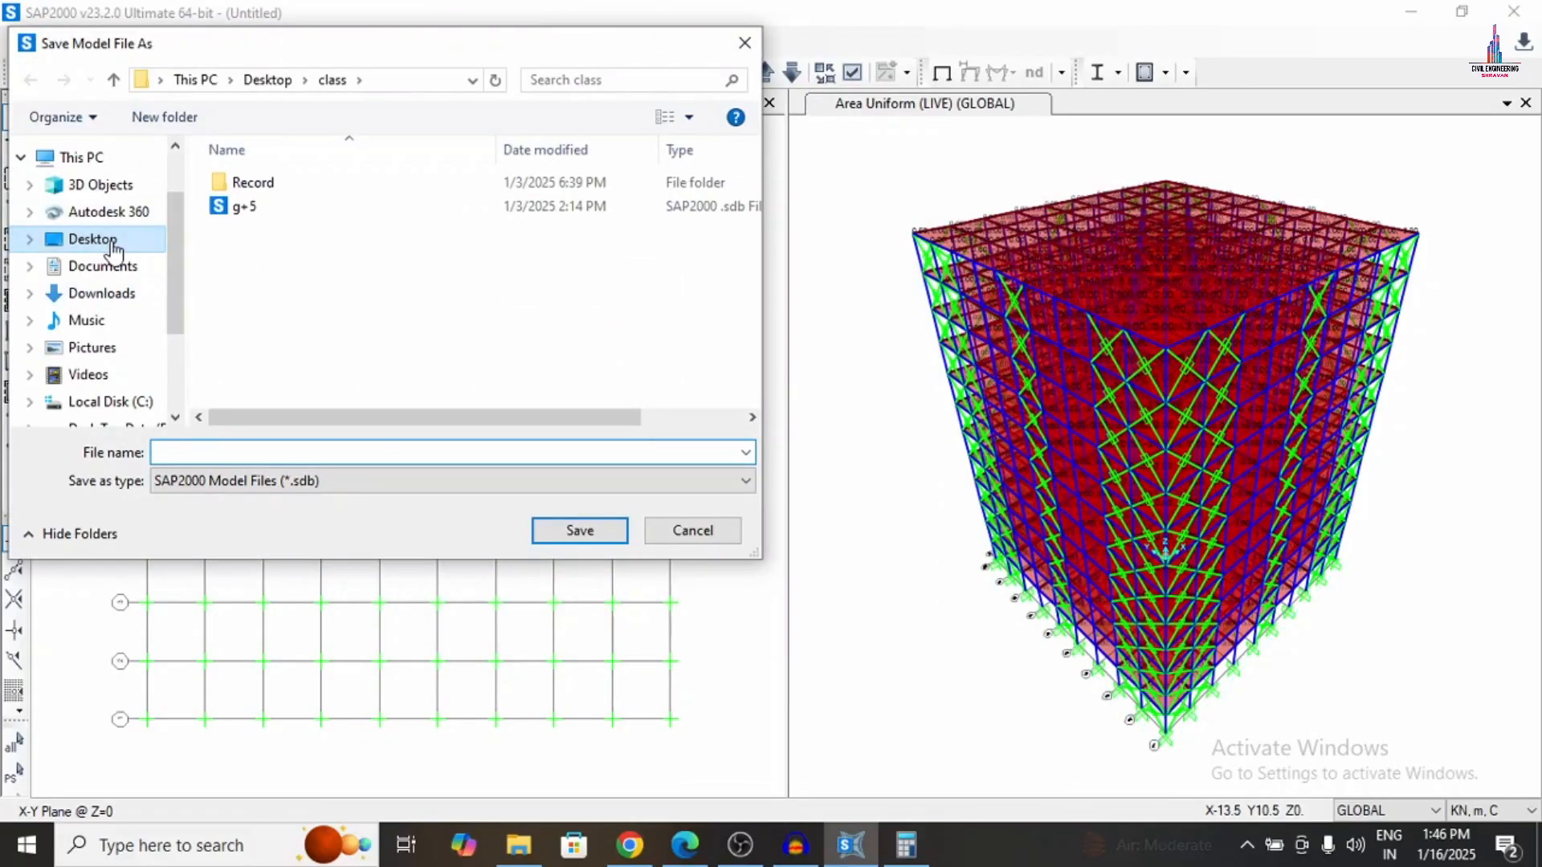
Create a new folder named DAMPERS on the Desktop for the model file.
{"action": "left_click", "coordinate": [103, 240]}
{"action": "left_click", "coordinate": [179, 119]}
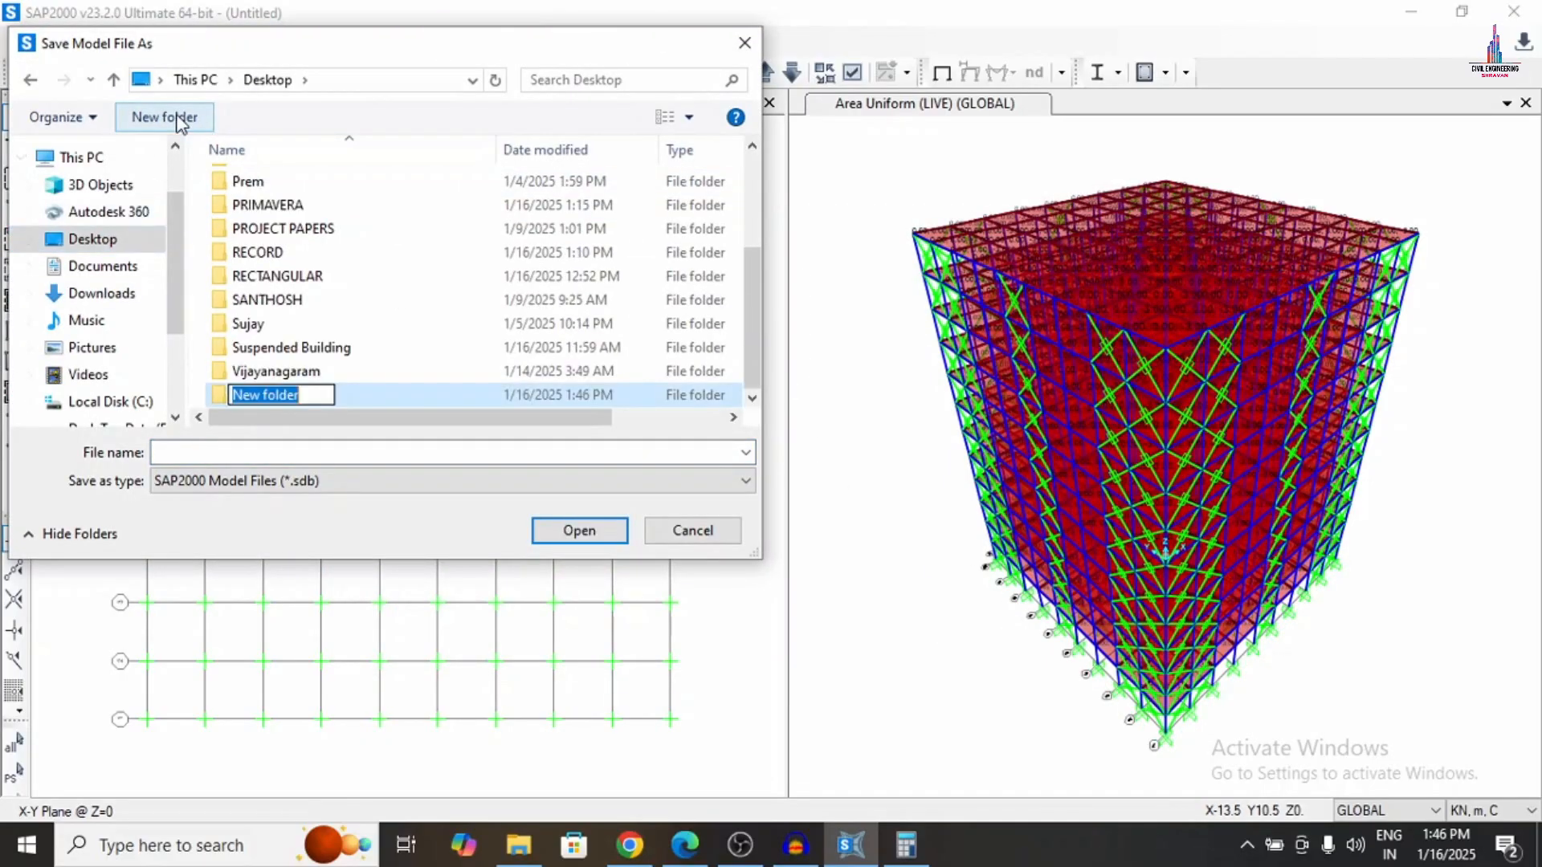
{"action": "type", "text": "DA"}
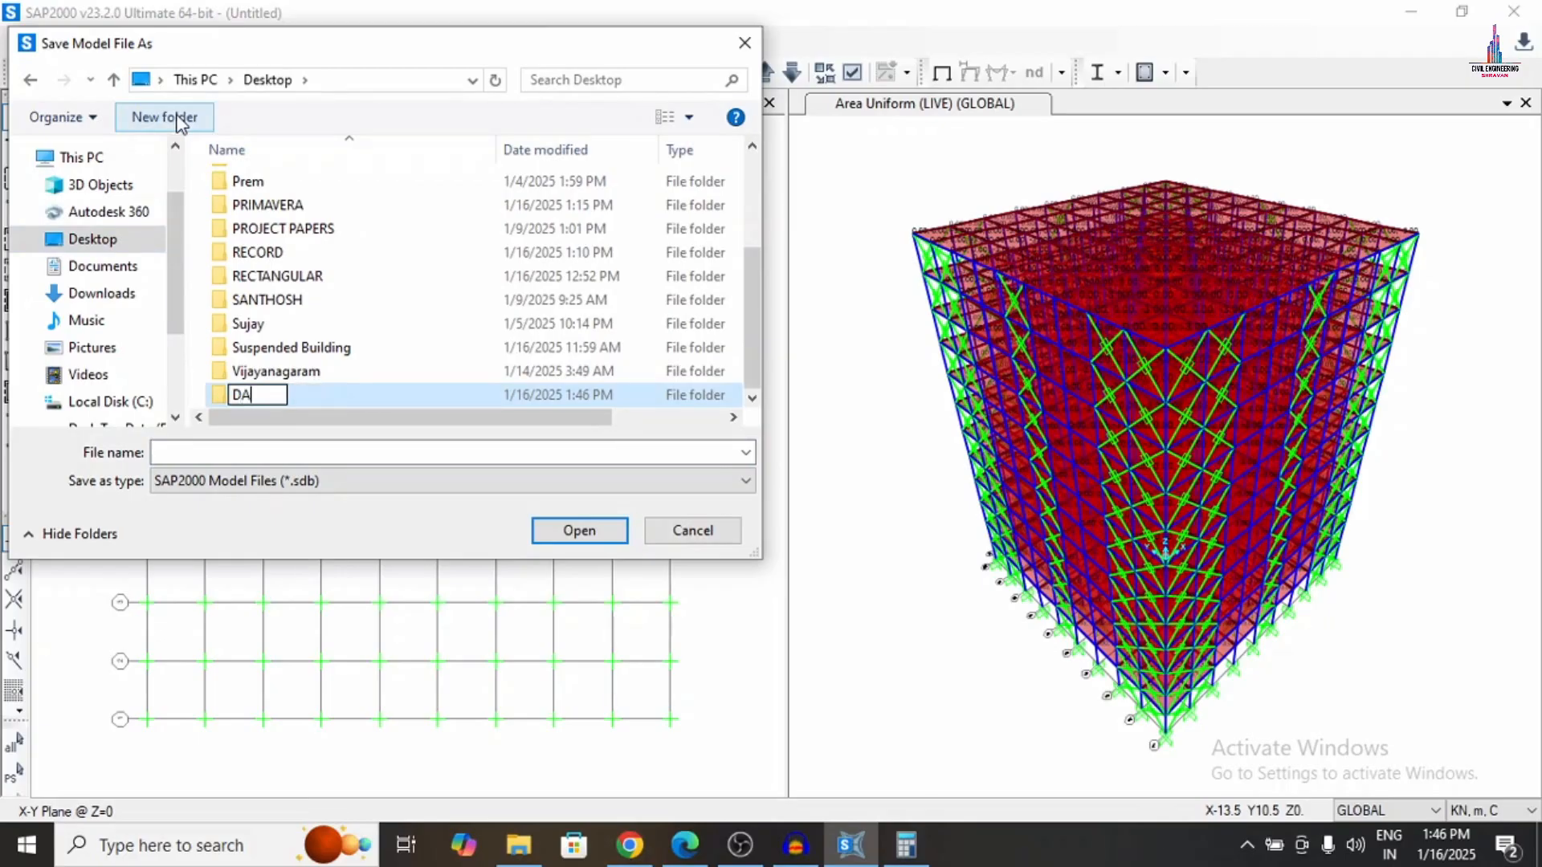
{"action": "type", "text": "MPERS"}
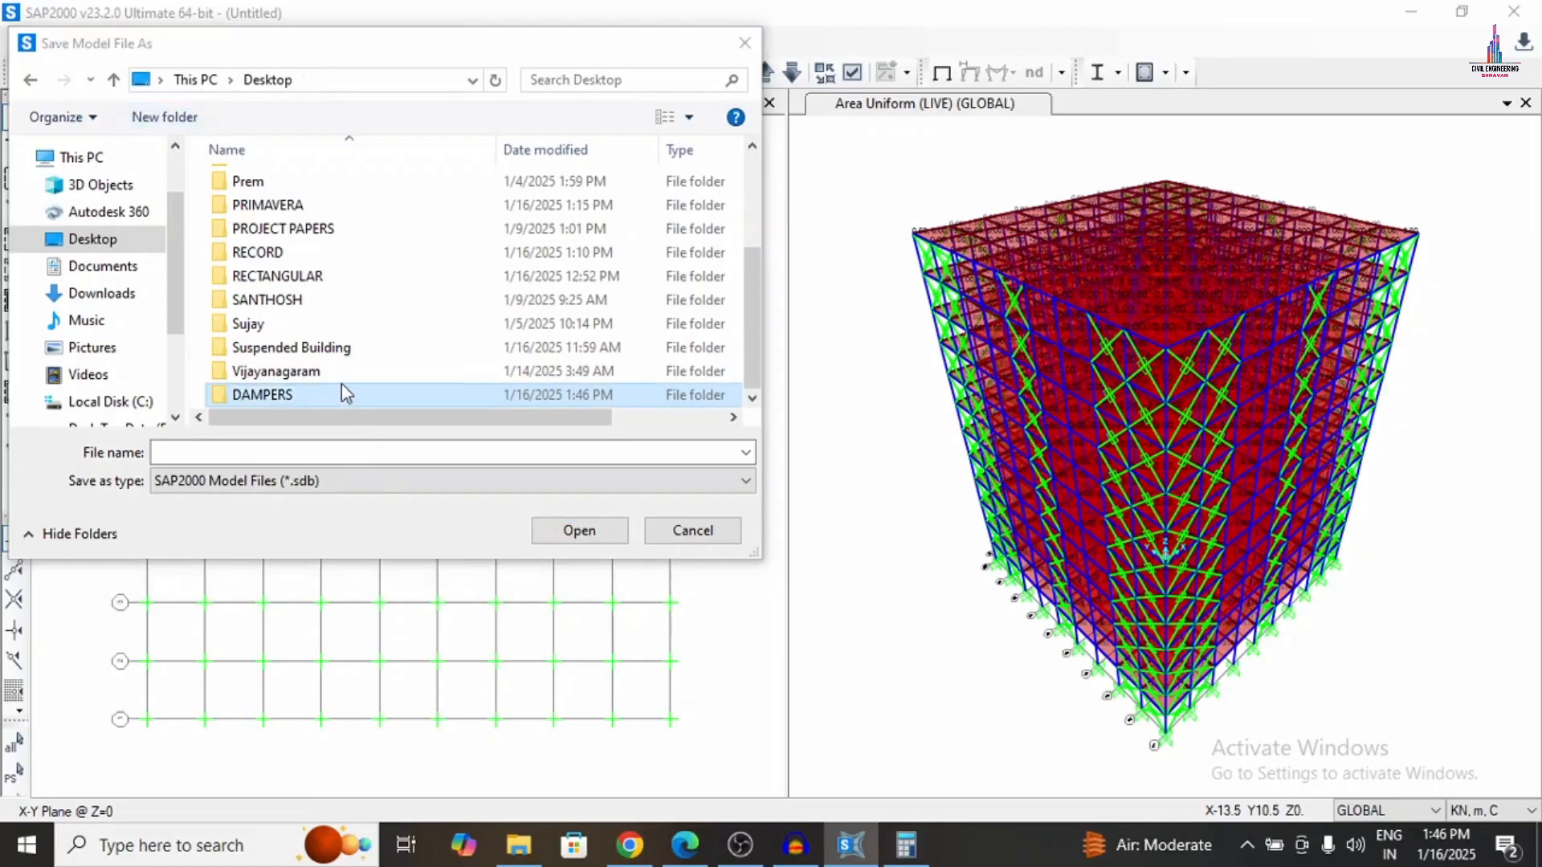
Save the model as DAMPER in the DAMPERS folder and let the analysis run.
{"action": "double_click", "coordinate": [343, 388]}
{"action": "left_click", "coordinate": [1023, 440]}
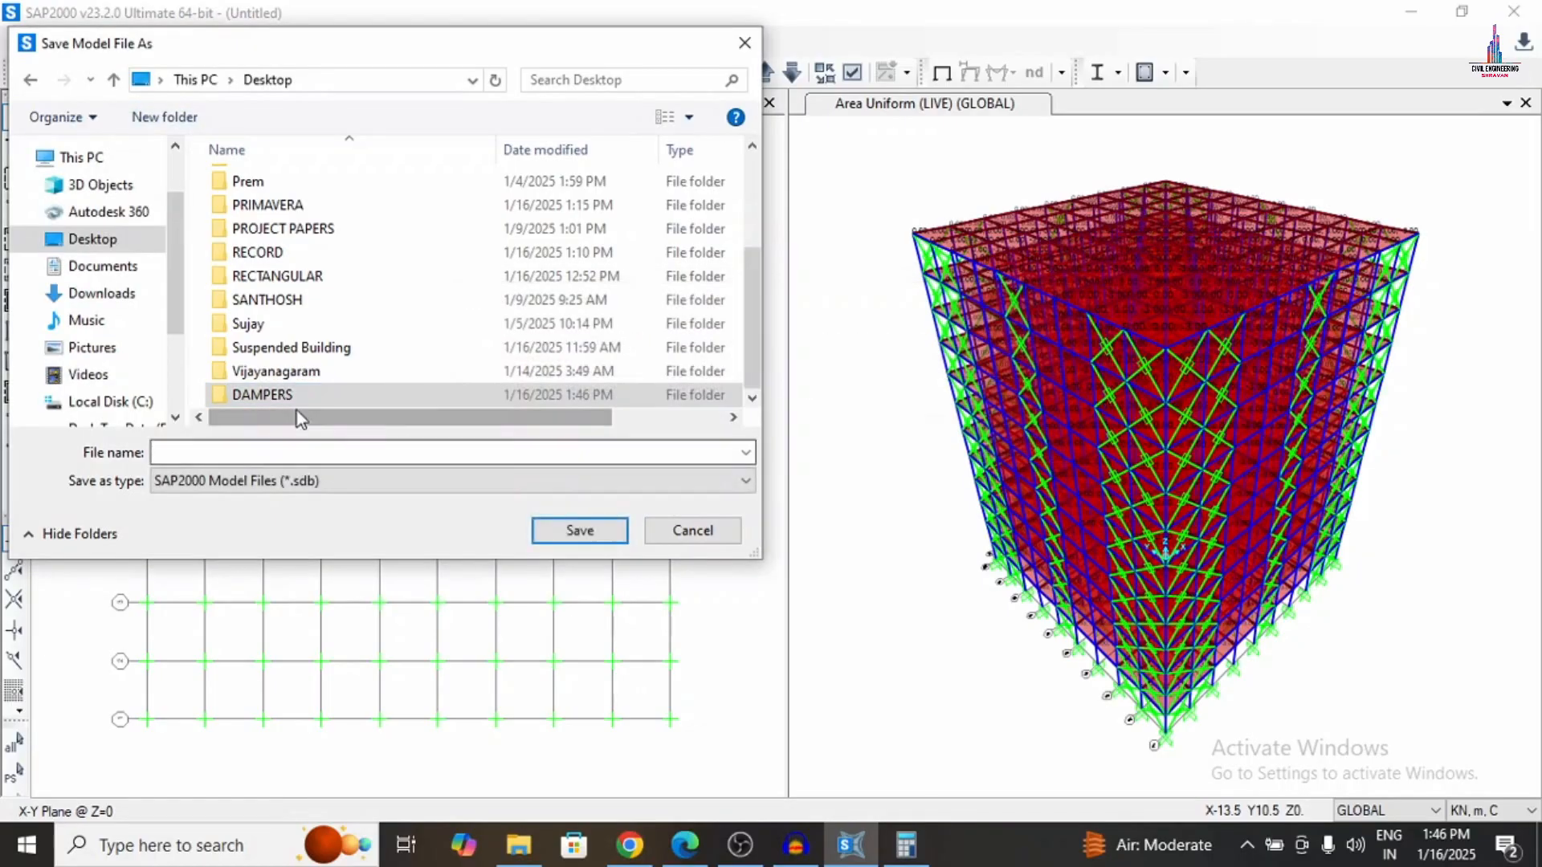
{"action": "double_click", "coordinate": [305, 382]}
{"action": "key", "text": "BackSpace"}
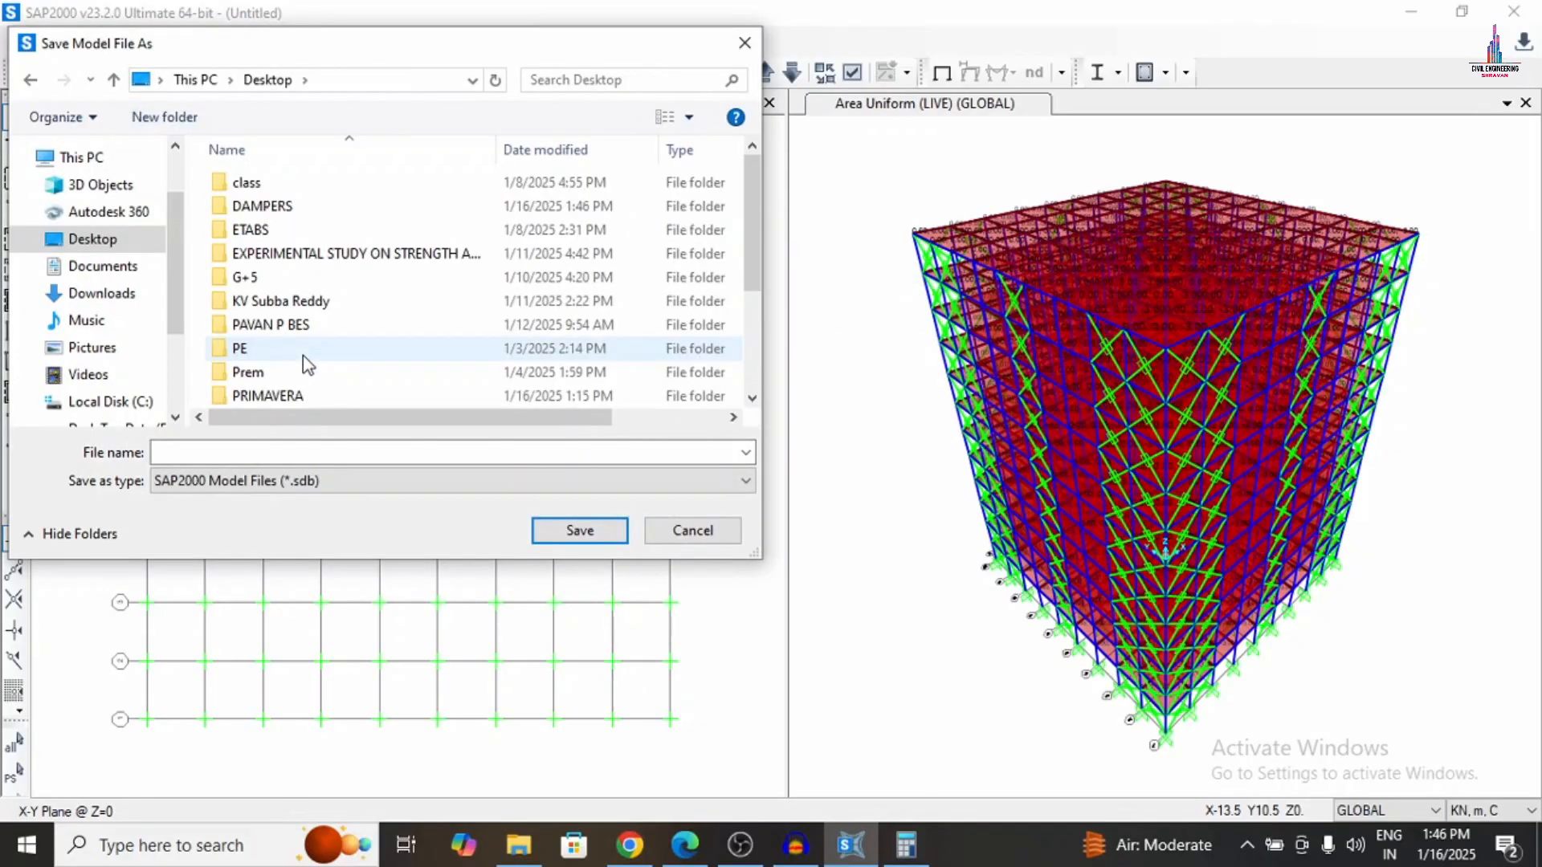
{"action": "key", "text": "d"}
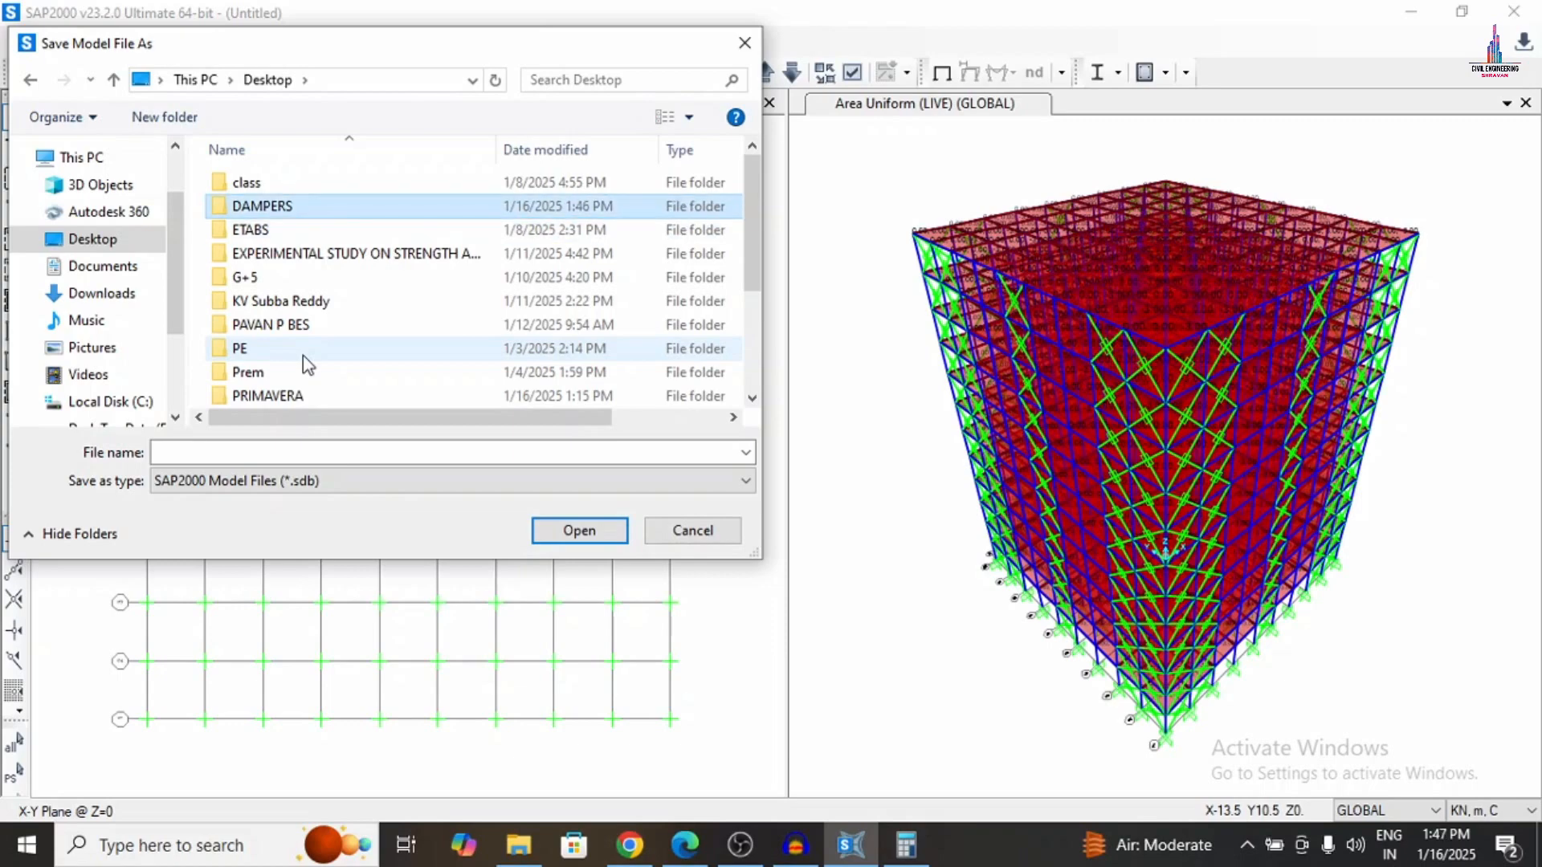
{"action": "key", "text": "Return"}
{"action": "left_click", "coordinate": [291, 451]}
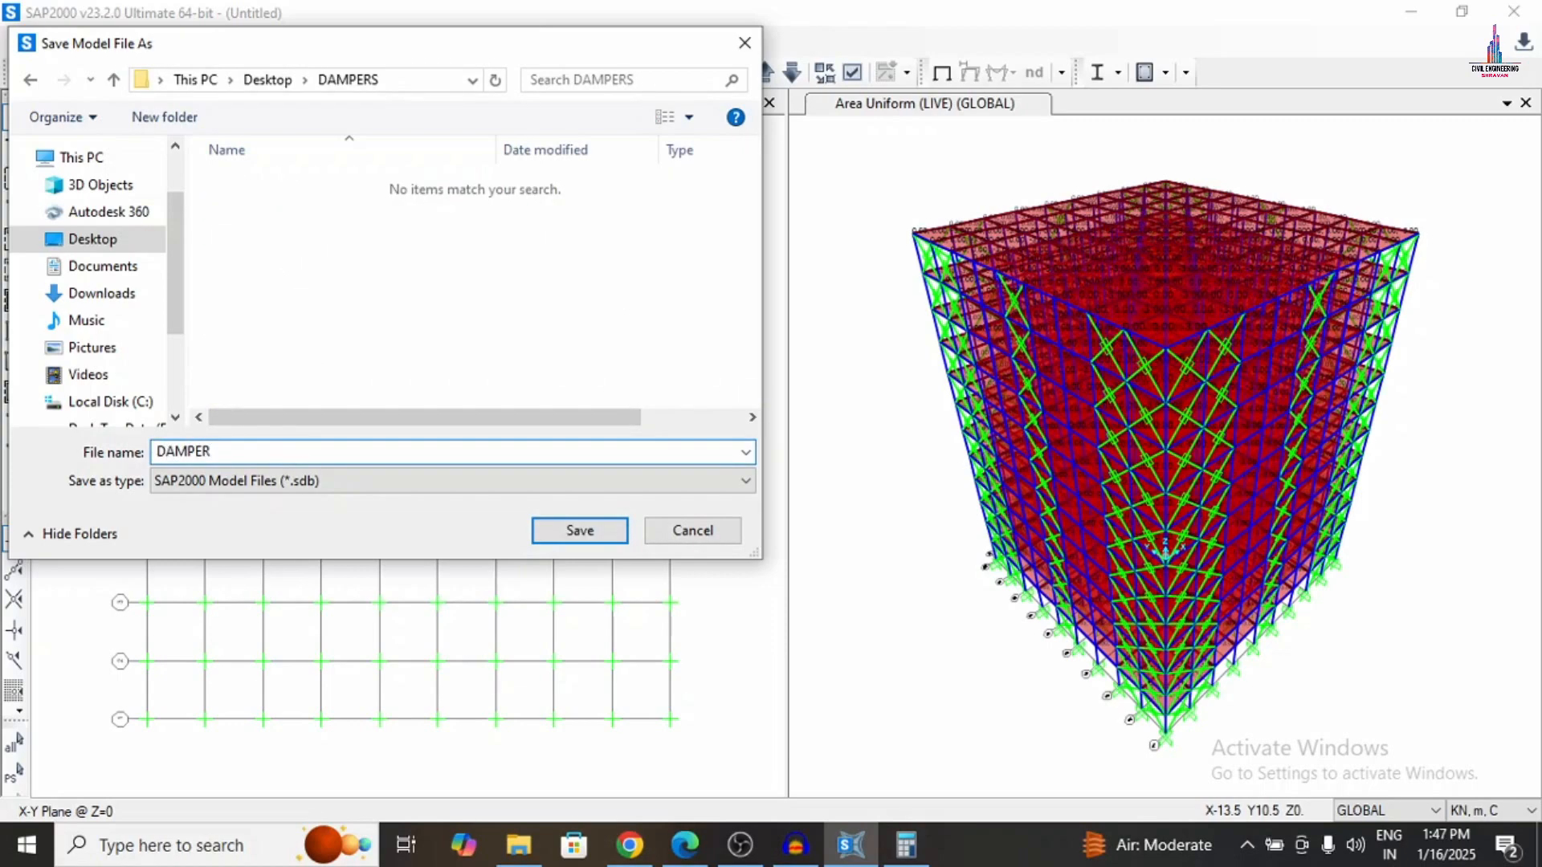
{"action": "type", "text": "DAMPER"}
{"action": "key", "text": "Return"}
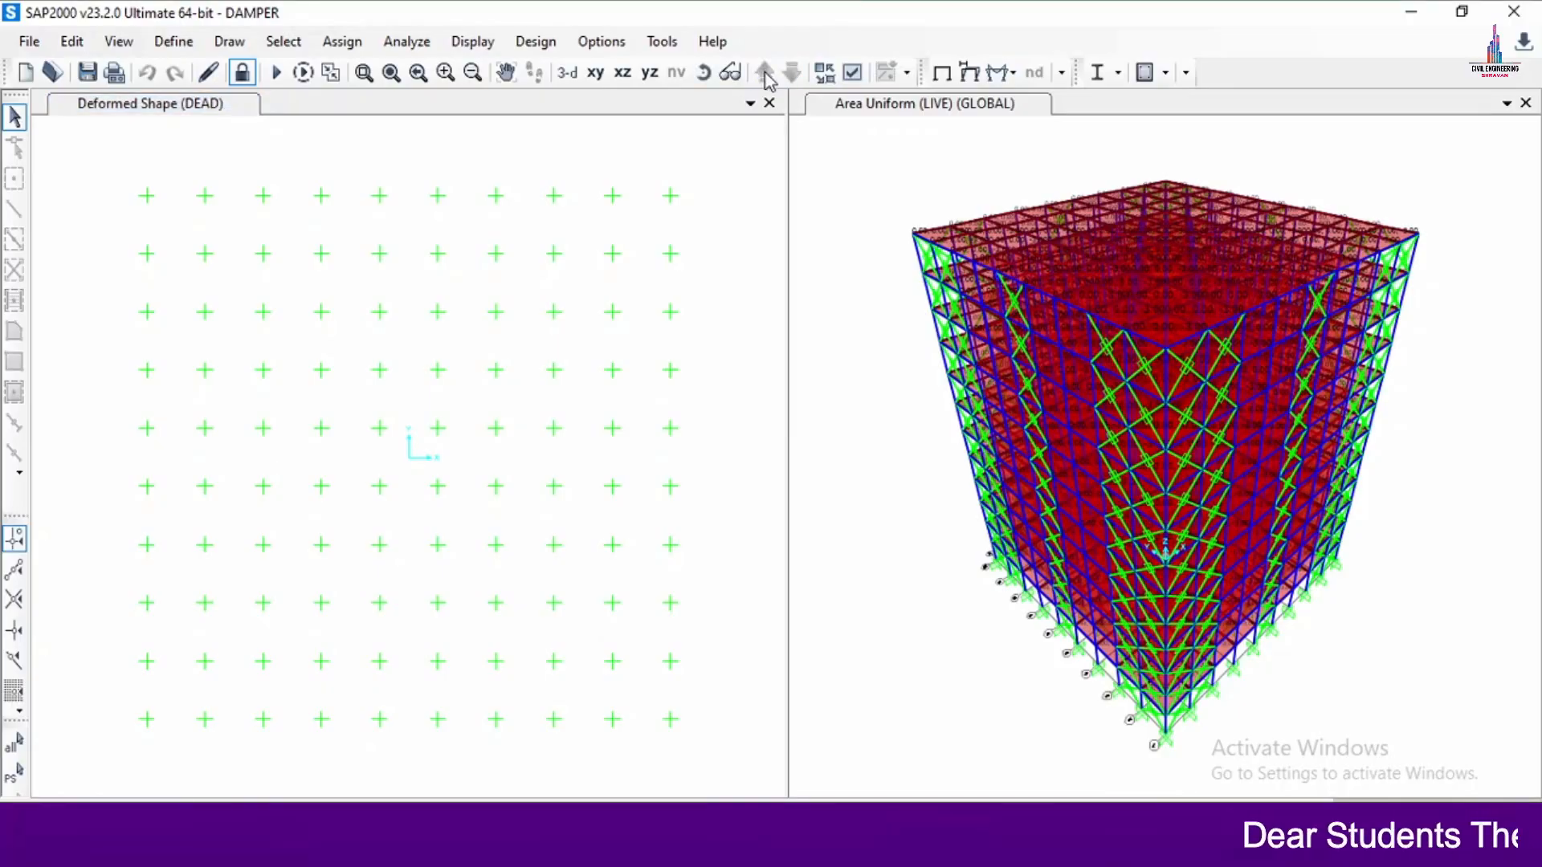
View the DEAD deformed shape on the plan one level above the base and in 3D.
{"action": "left_click", "coordinate": [811, 171]}
{"action": "left_click", "coordinate": [769, 196]}
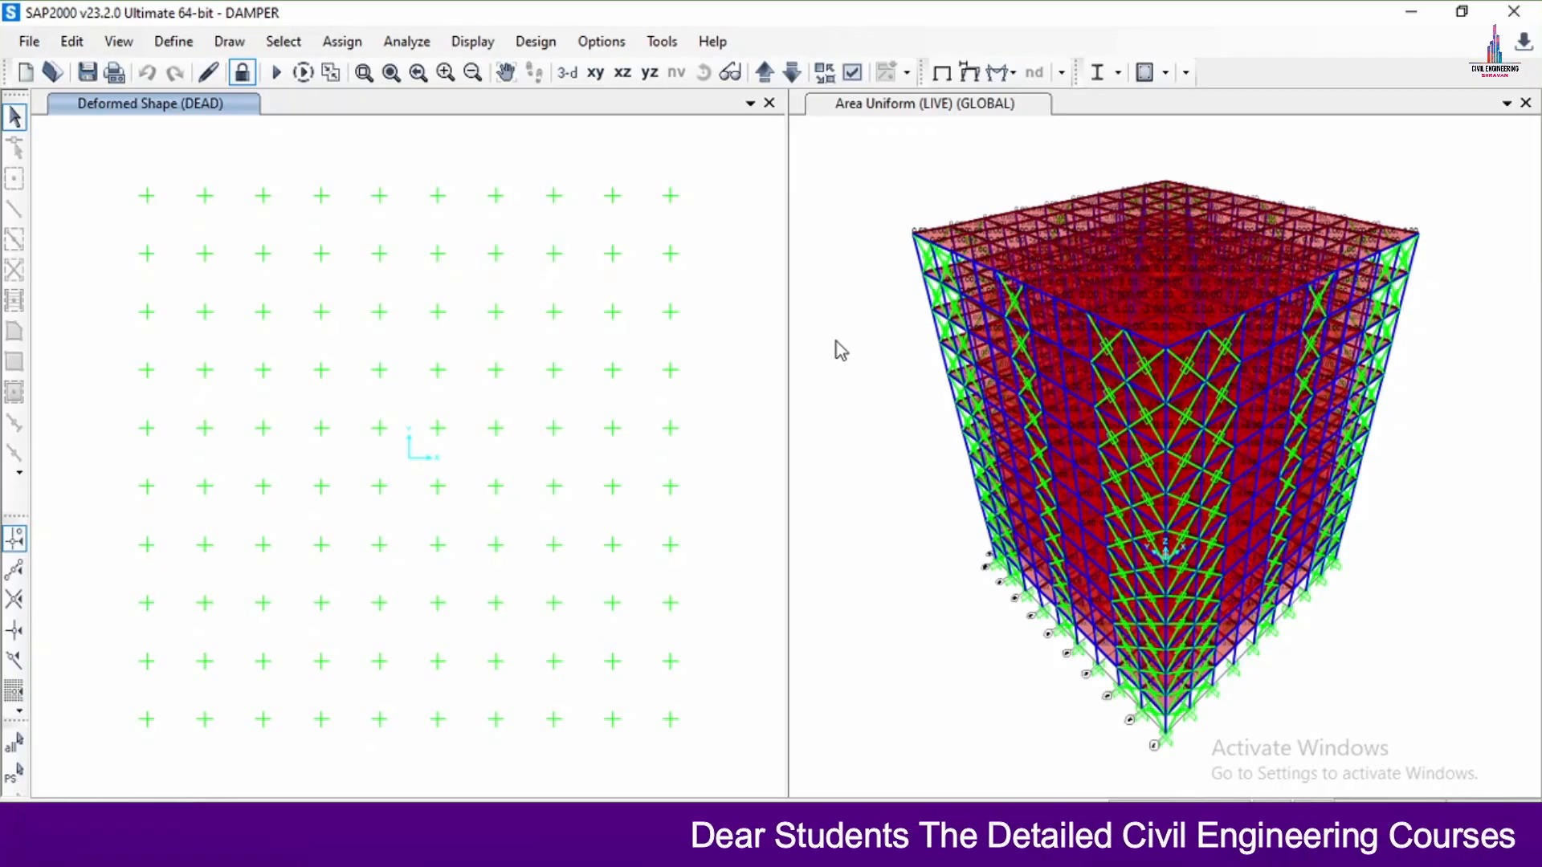
{"action": "left_click", "coordinate": [763, 77]}
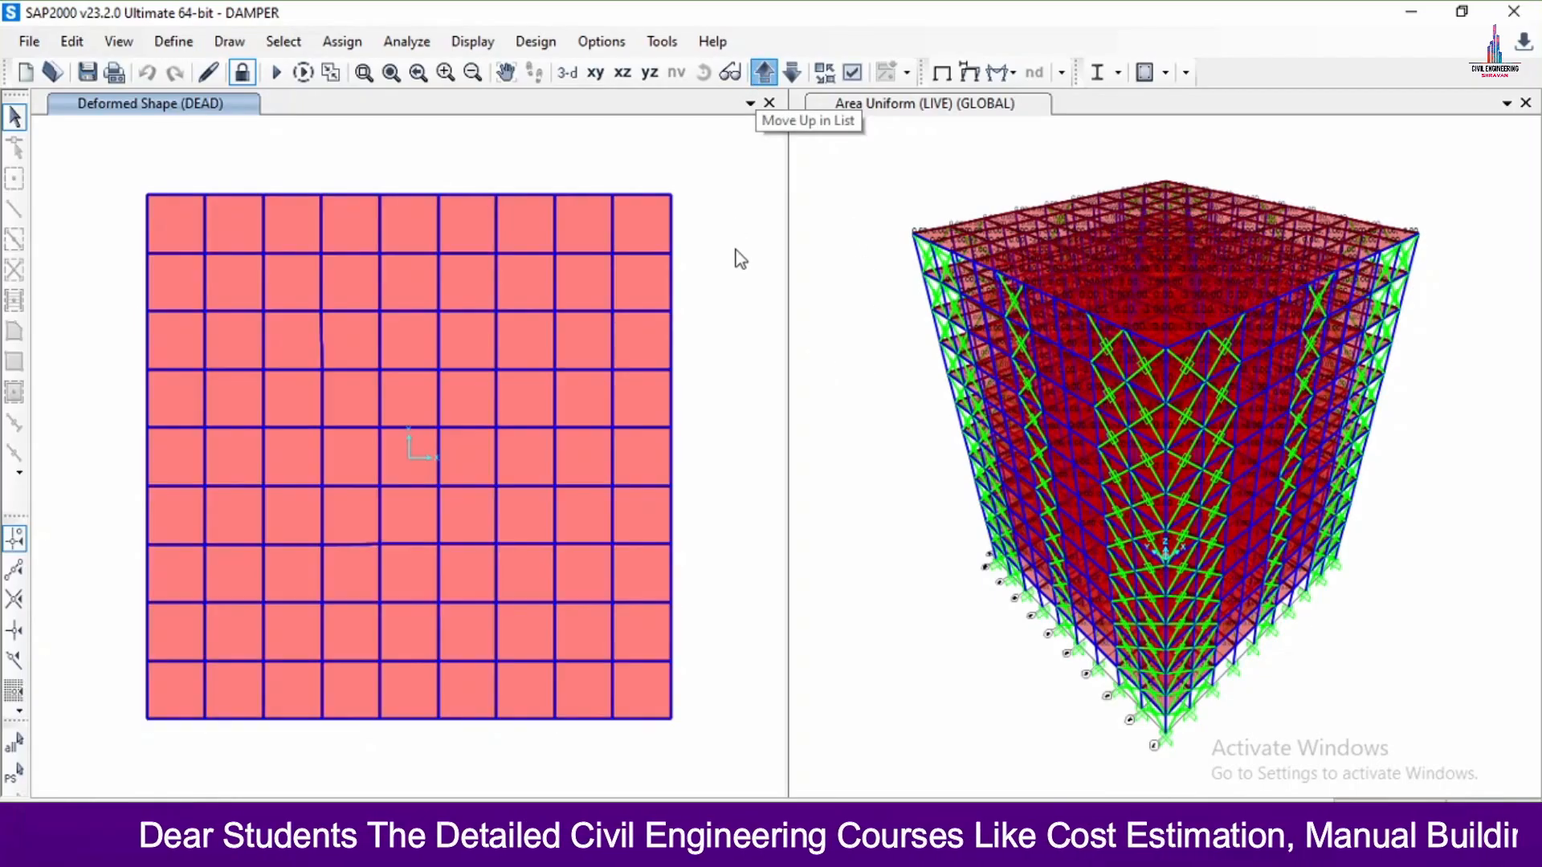
{"action": "left_click", "coordinate": [568, 74]}
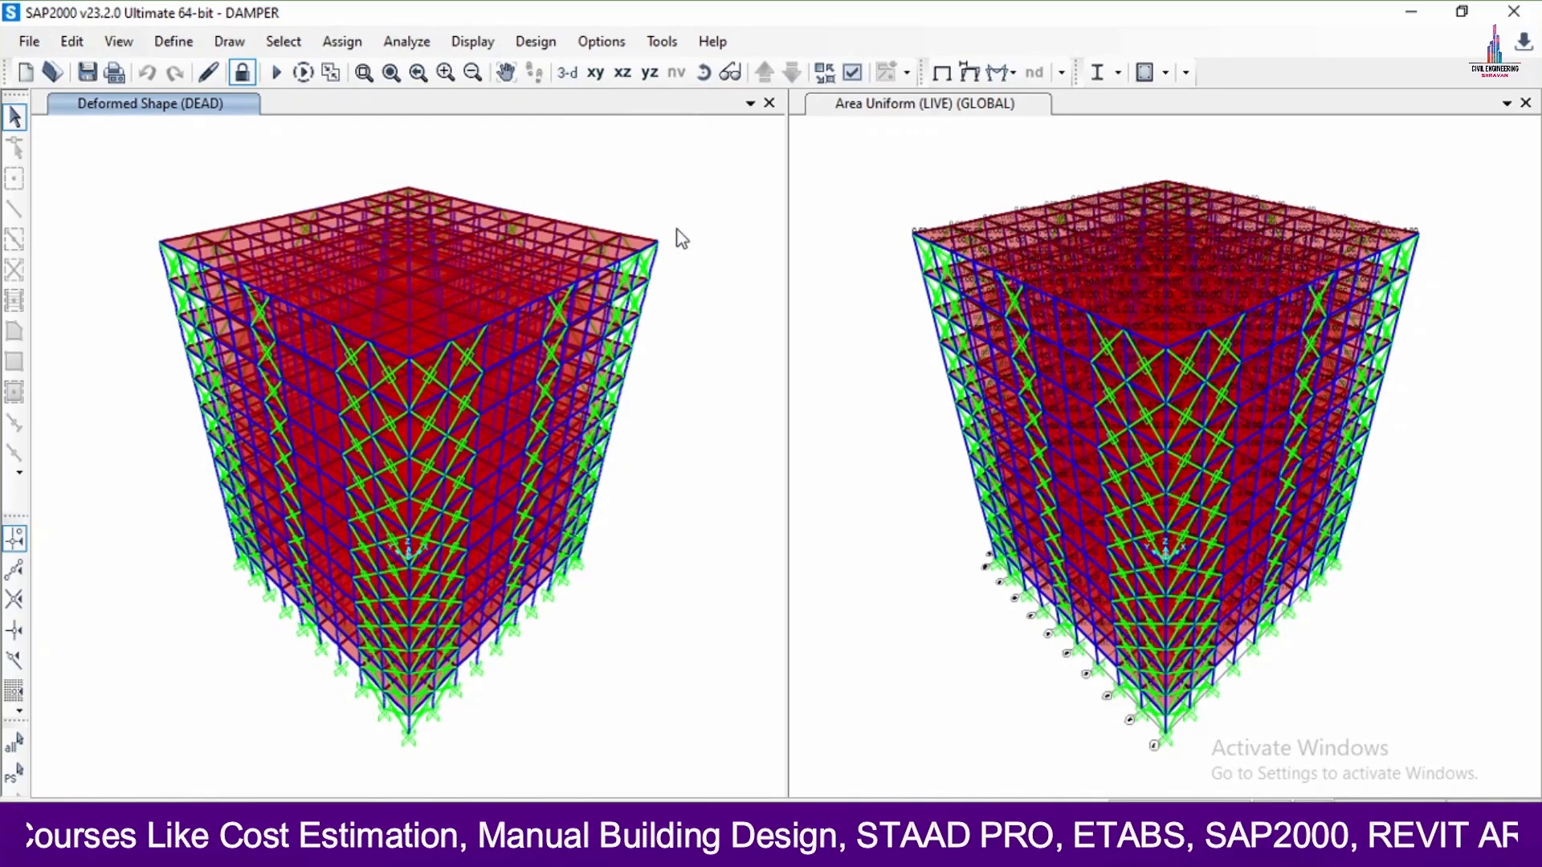
Look at the joint reaction display options for the DEAD case and close them without applying.
{"action": "left_click", "coordinate": [459, 43]}
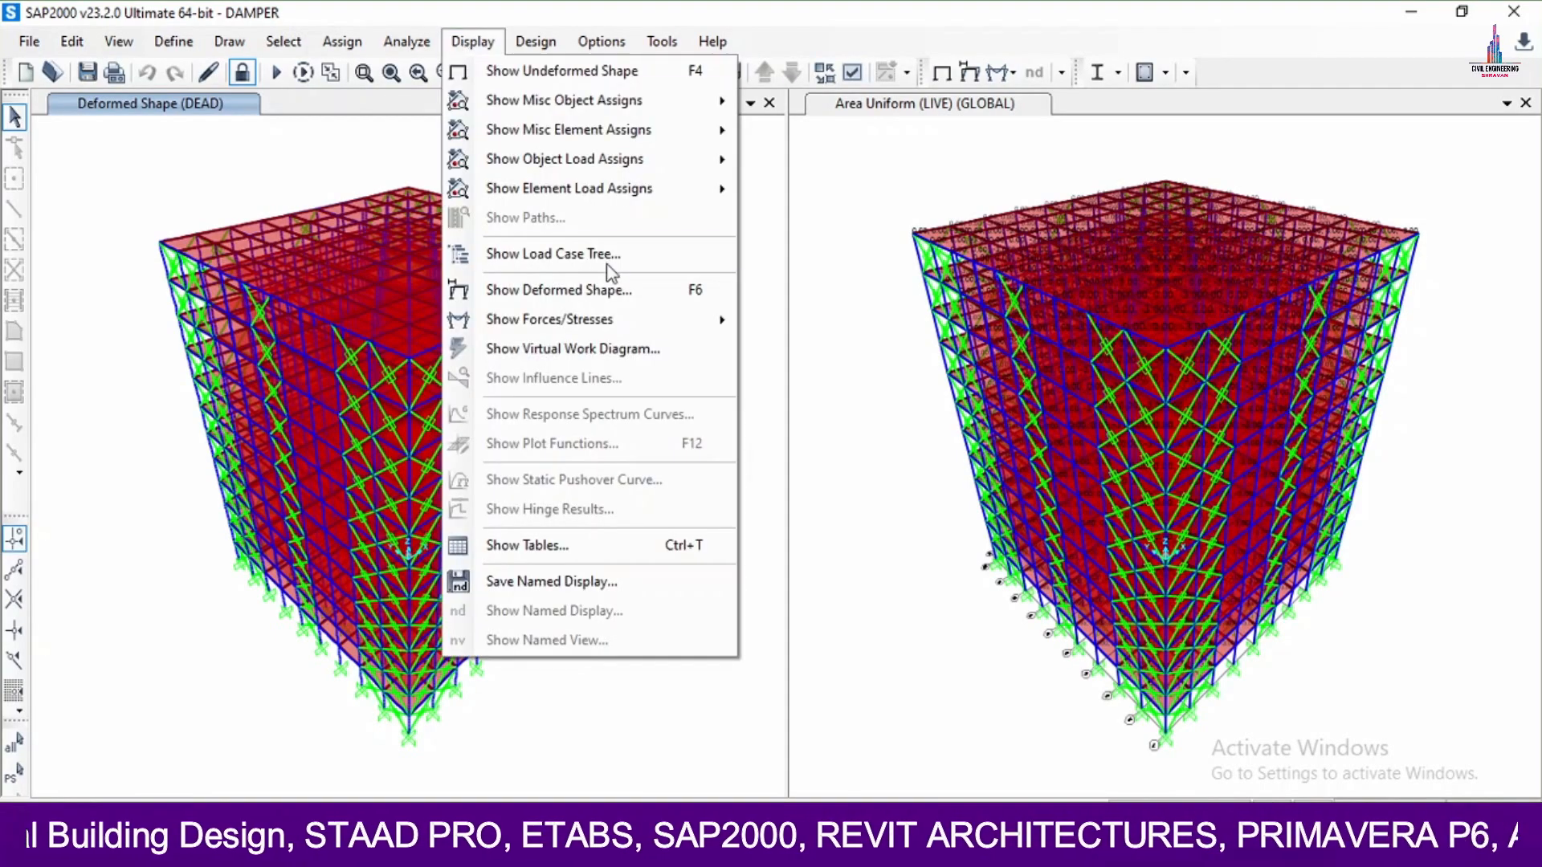
{"action": "mouse_move", "coordinate": [546, 320]}
{"action": "left_click", "coordinate": [827, 316]}
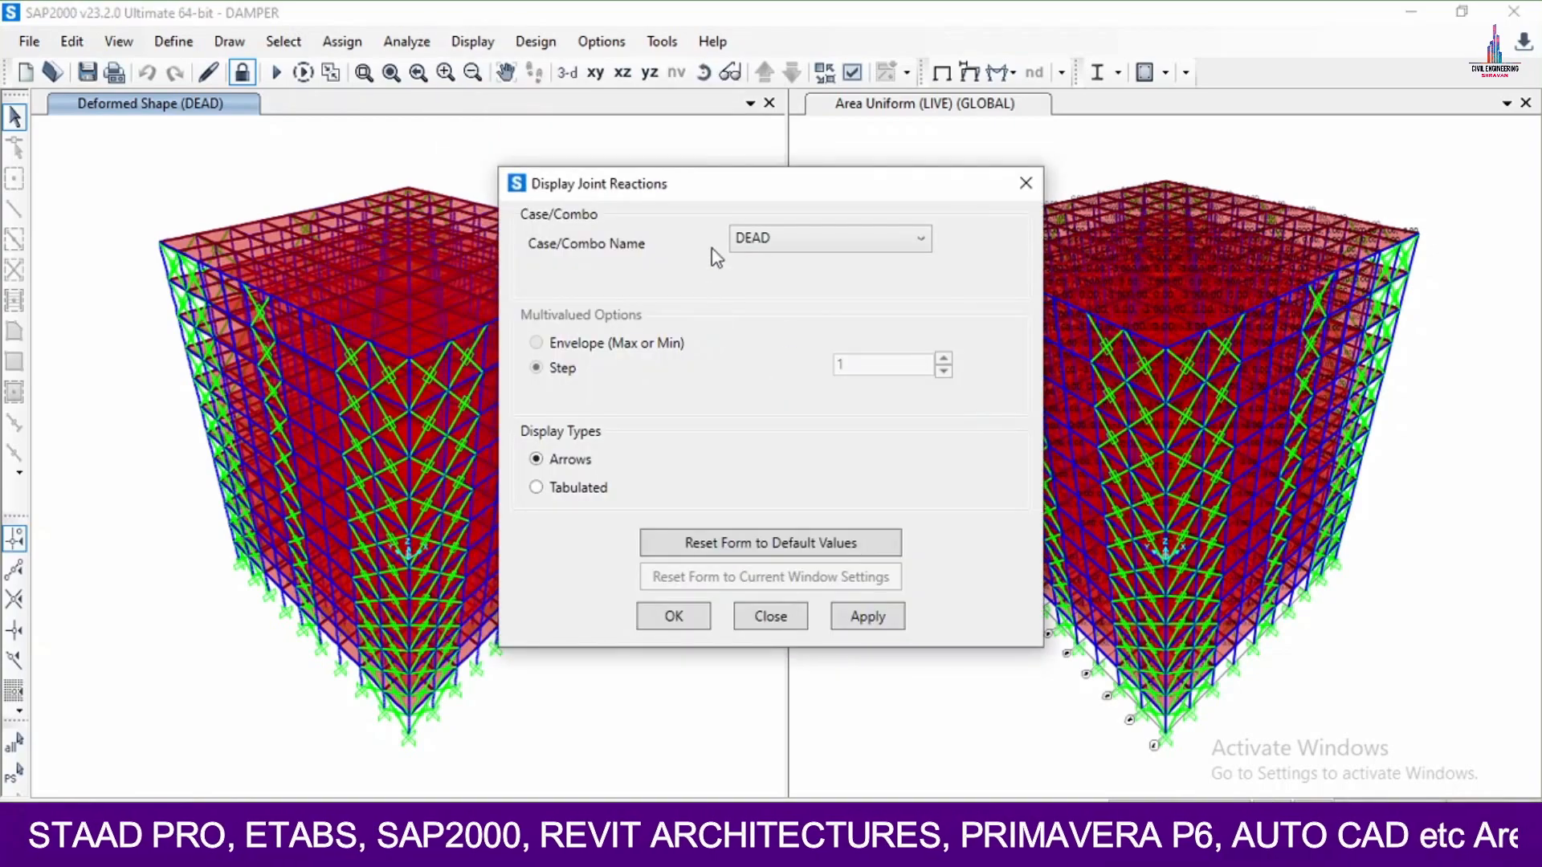
{"action": "left_click", "coordinate": [783, 618]}
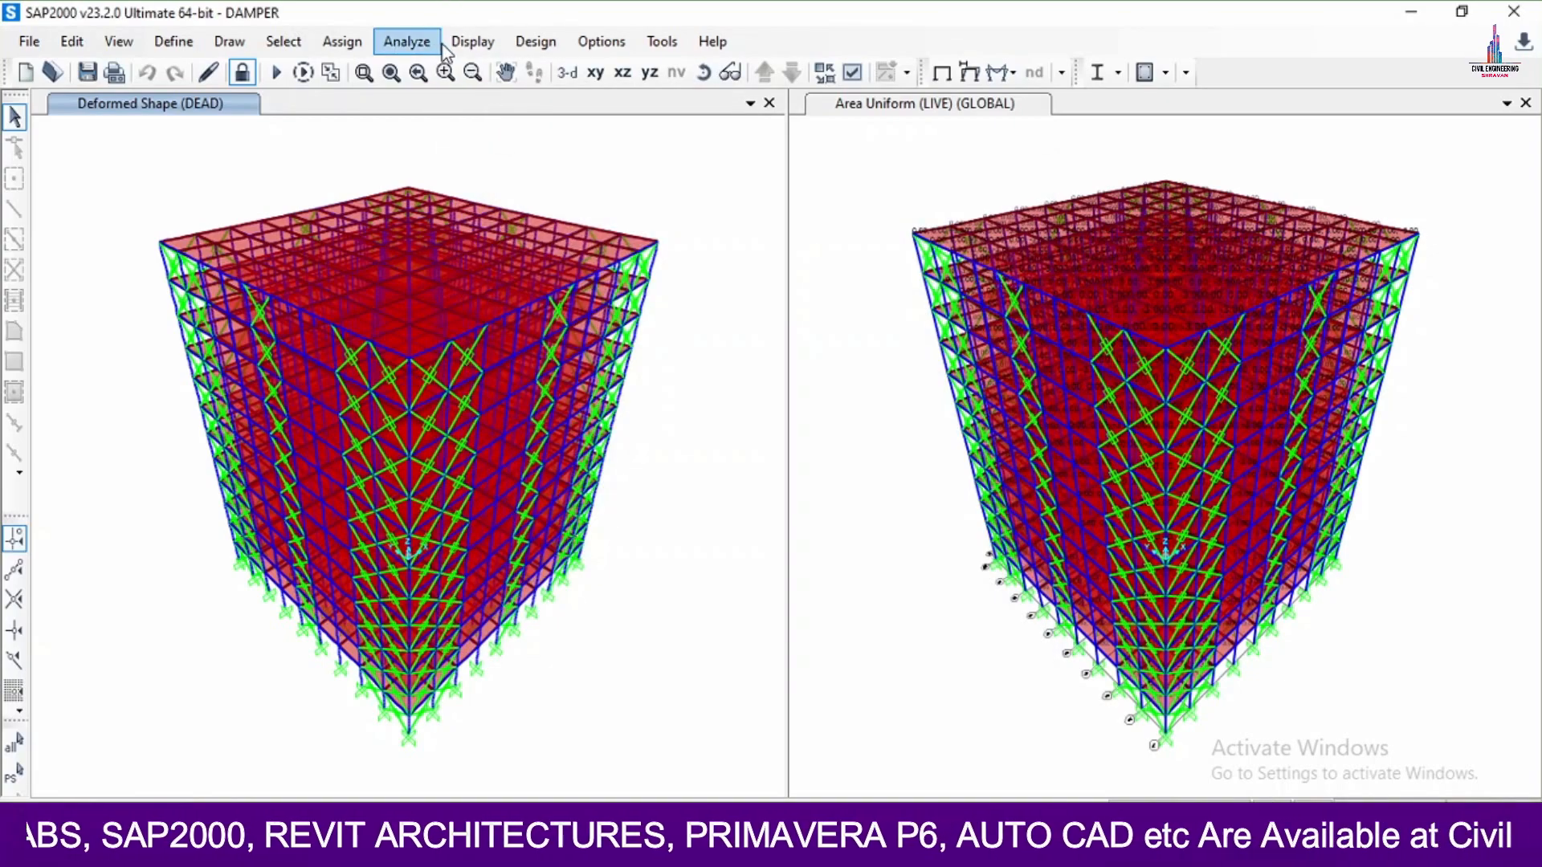
Display the frames' Shear 2-2 and then Shear 3-3 force diagrams for the DEAD case.
{"action": "left_click", "coordinate": [472, 41]}
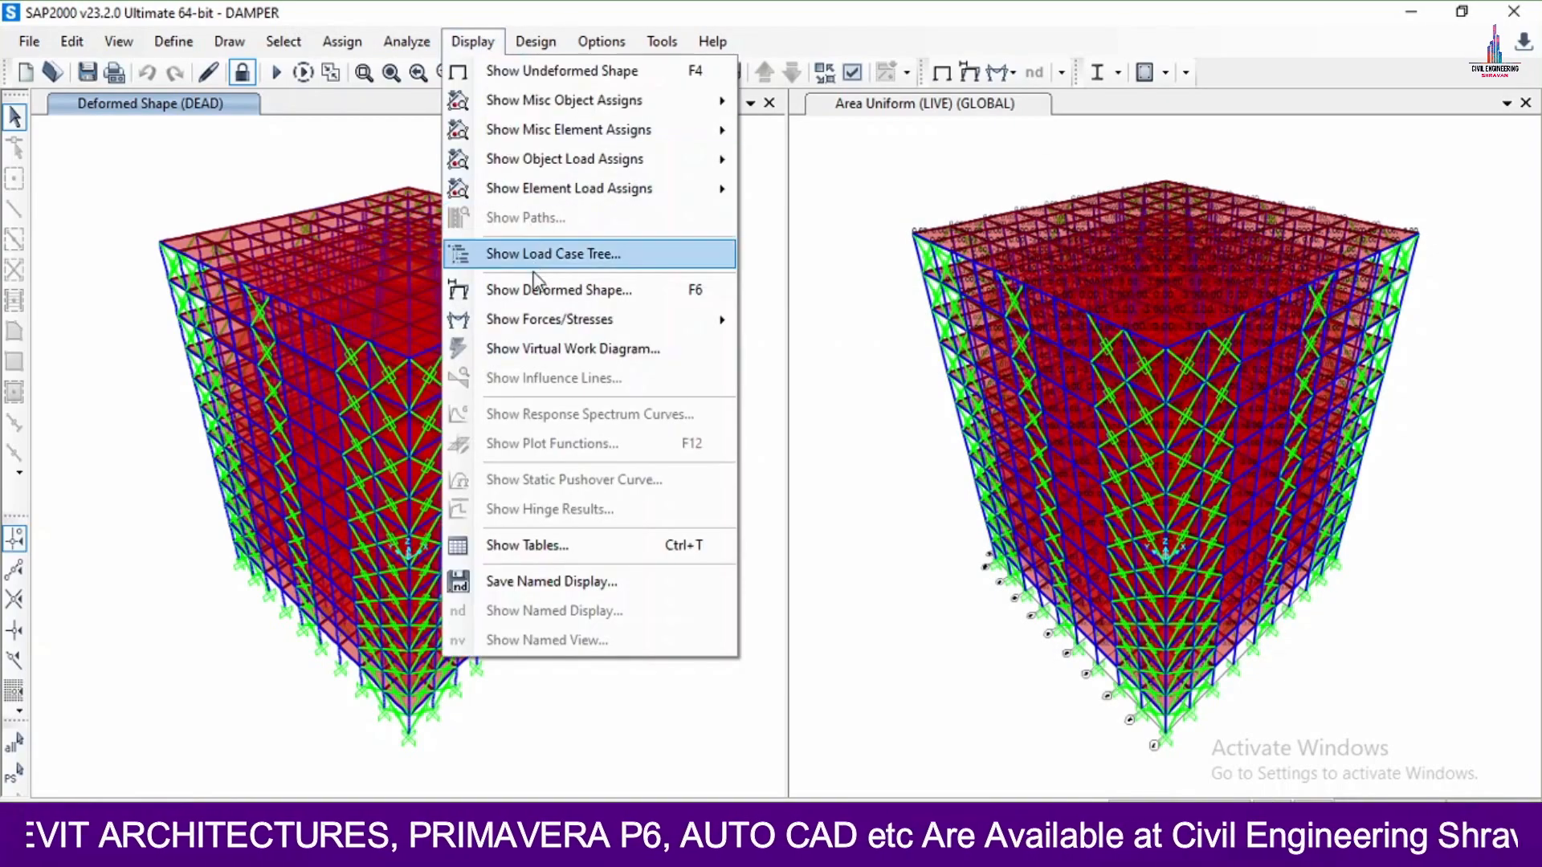
{"action": "mouse_move", "coordinate": [530, 317]}
{"action": "left_click", "coordinate": [801, 373]}
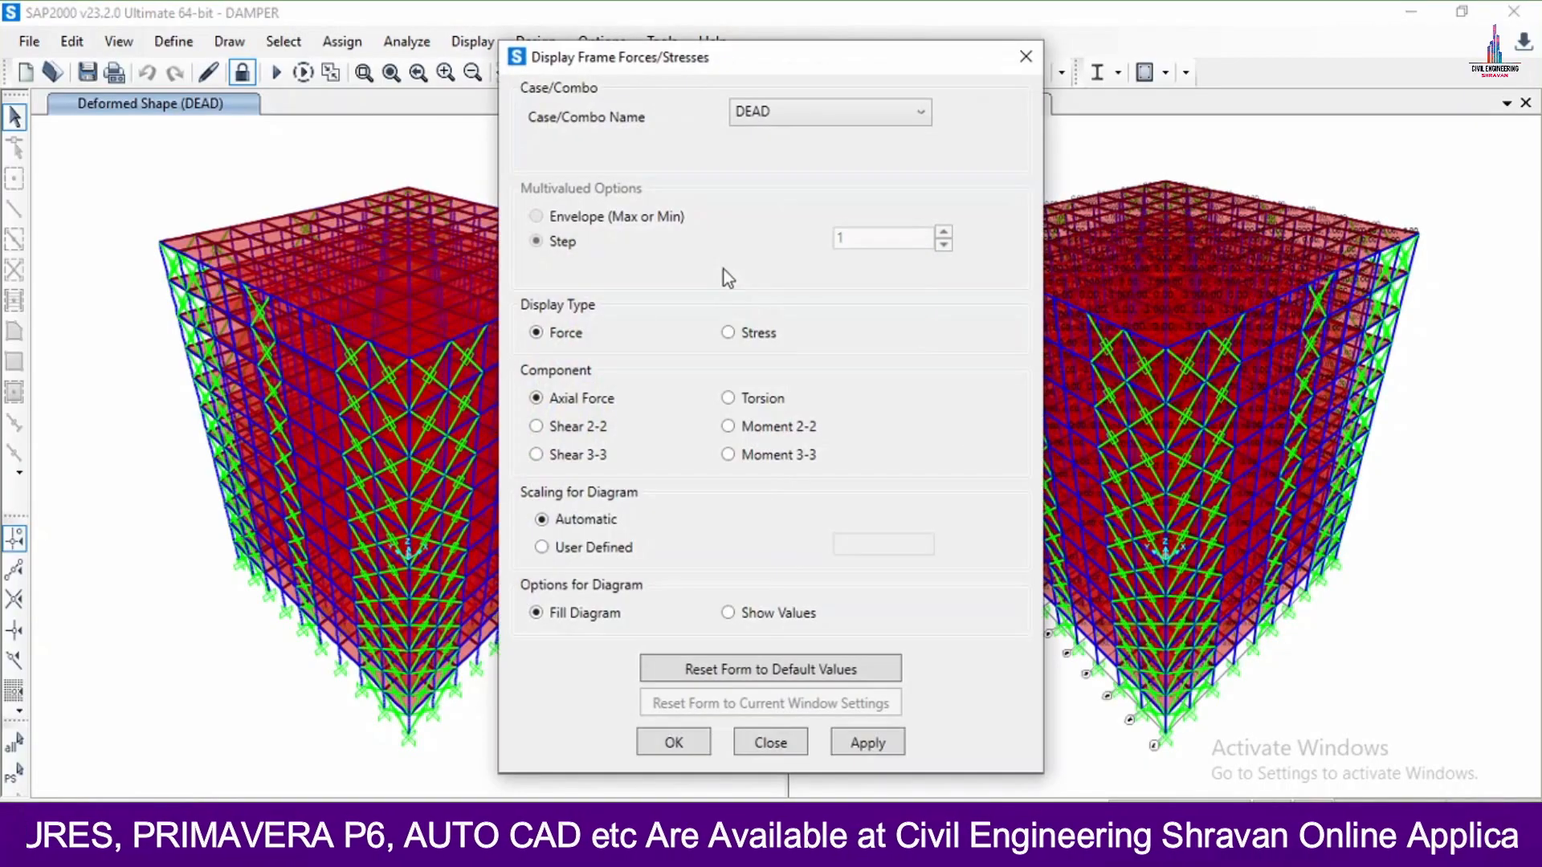
{"action": "left_click", "coordinate": [568, 426]}
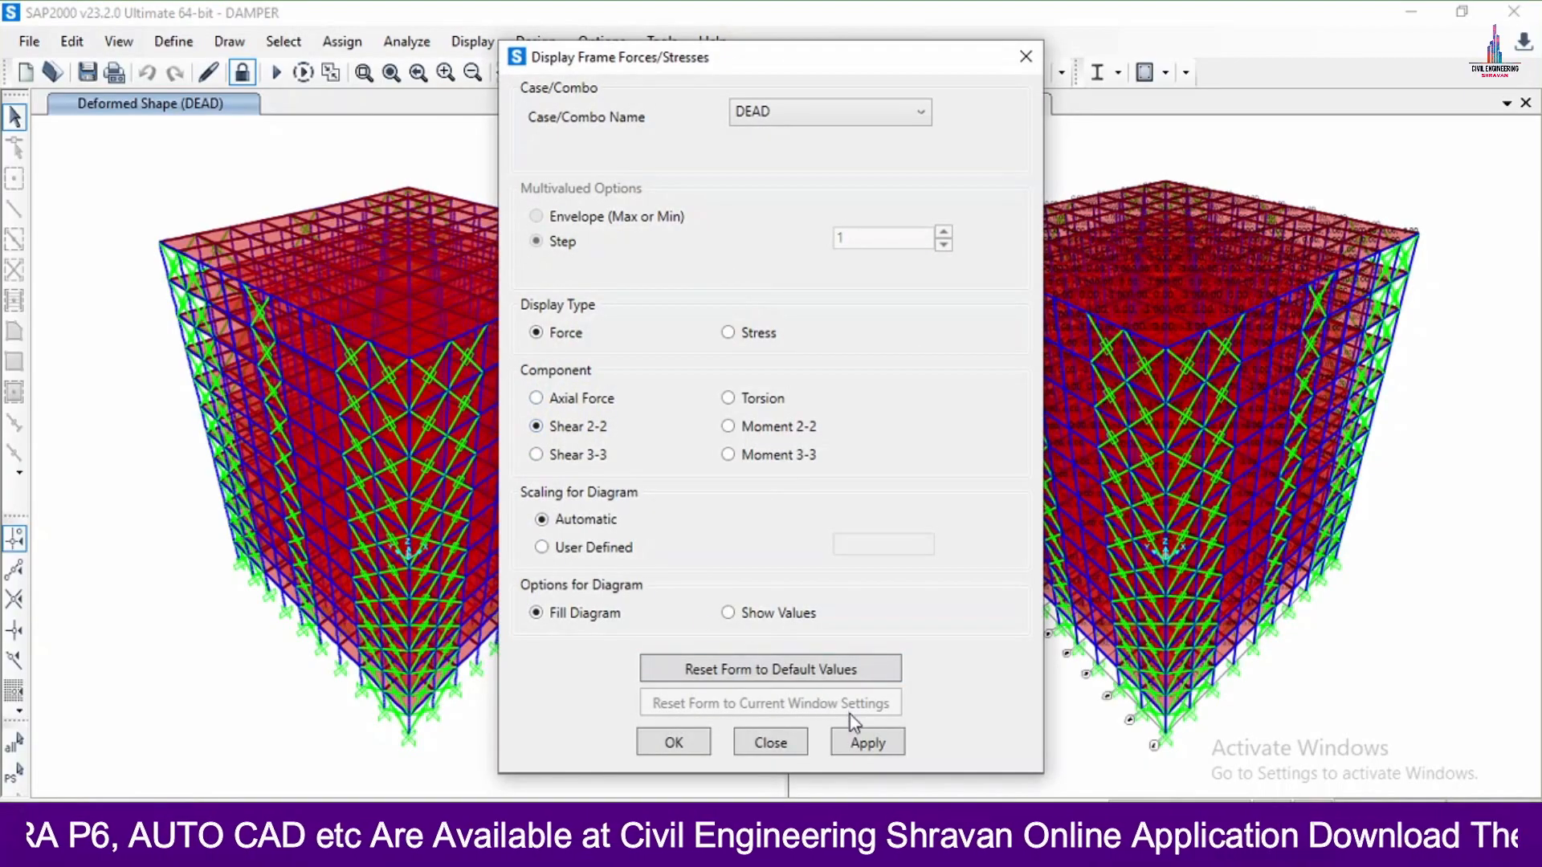
{"action": "left_click", "coordinate": [864, 740]}
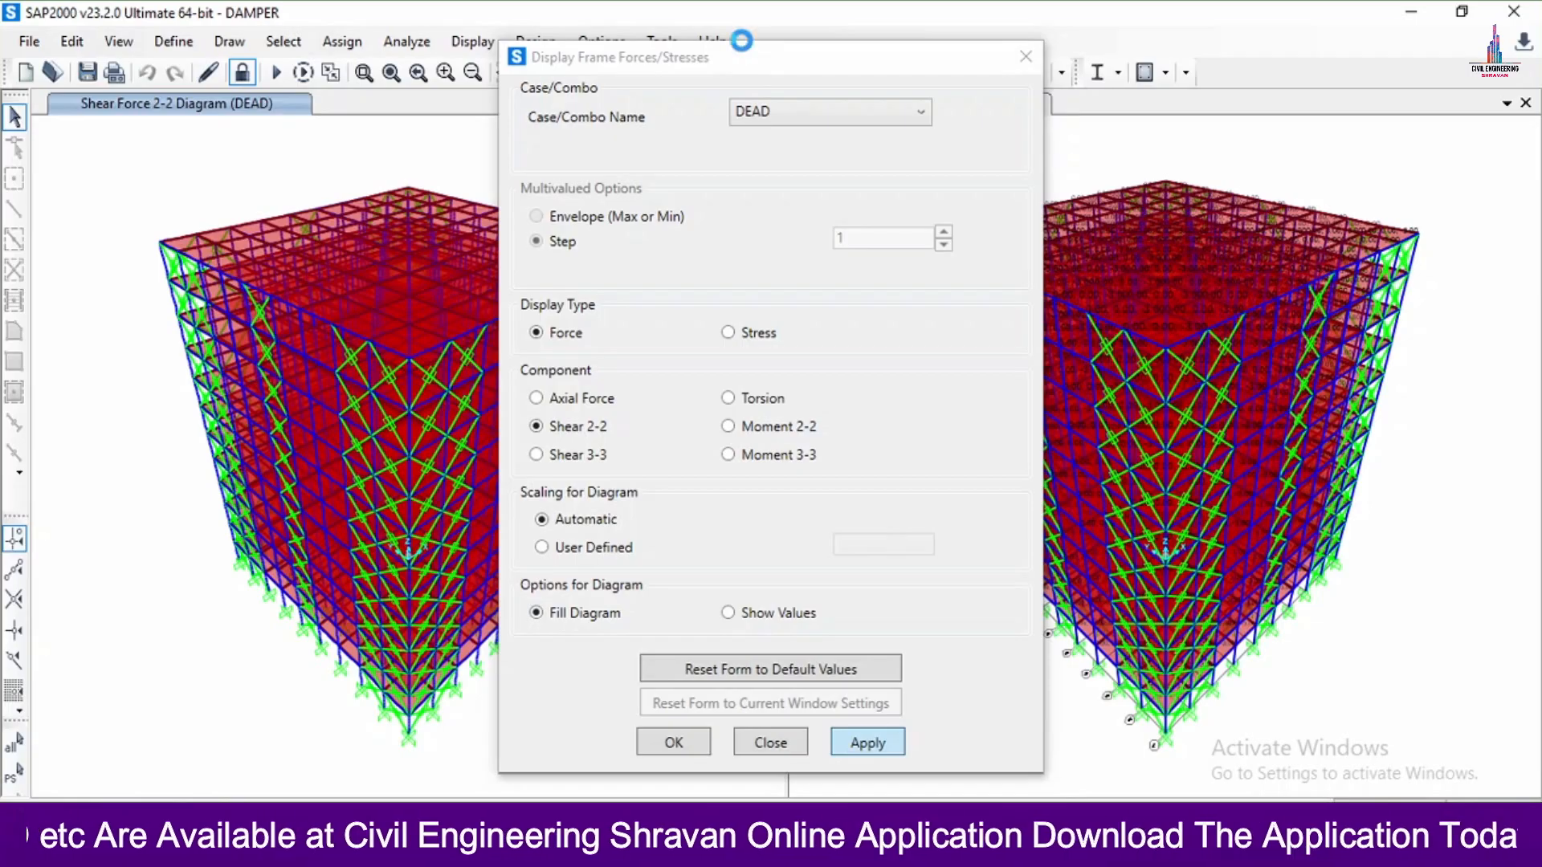
{"action": "left_click", "coordinate": [594, 456]}
{"action": "left_click", "coordinate": [874, 742]}
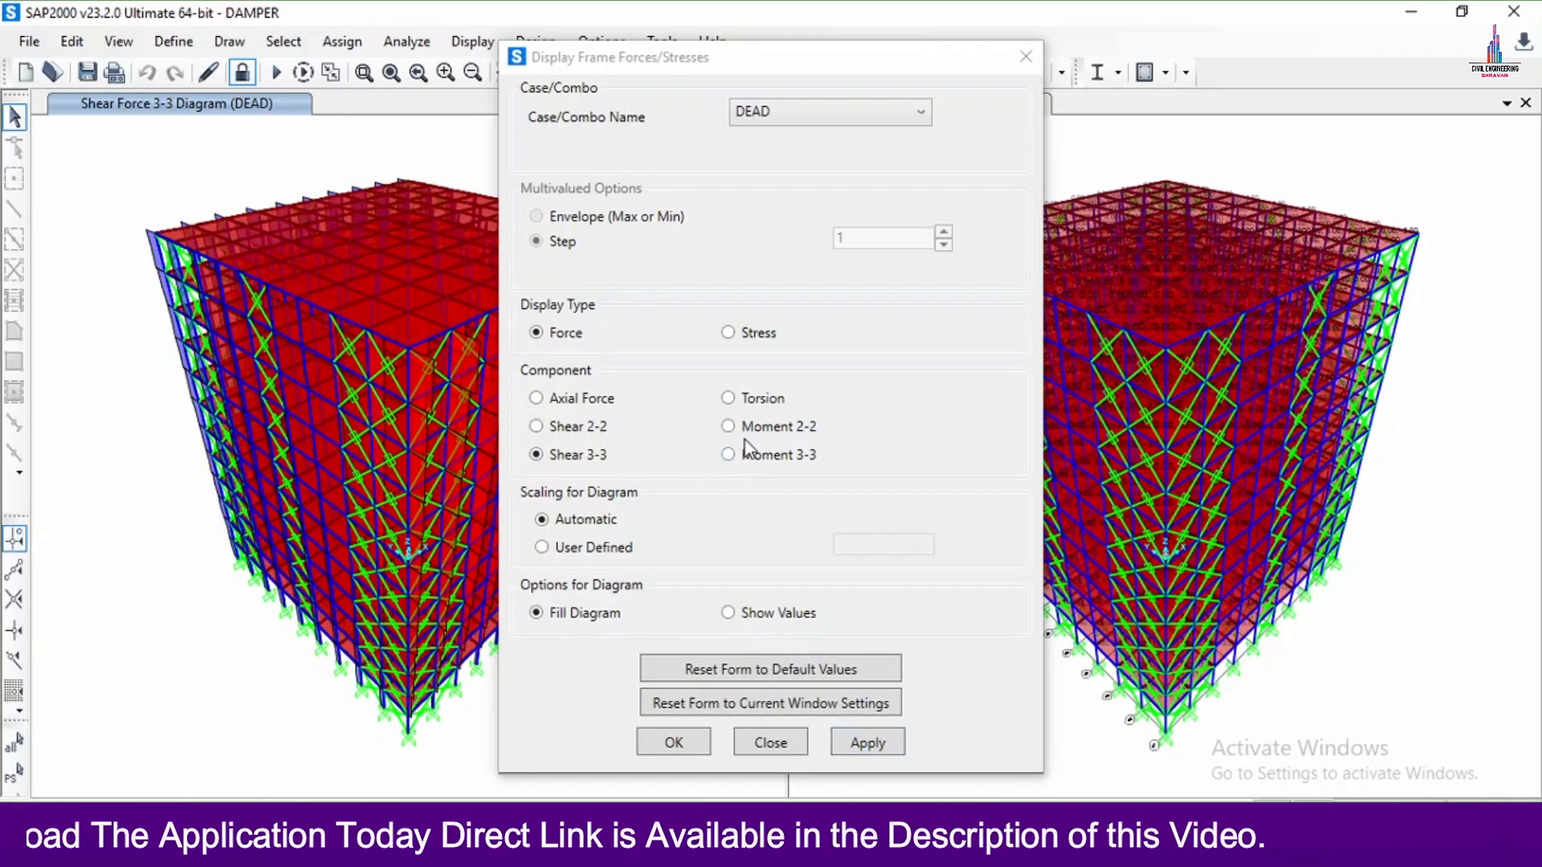
Display the frames' Moment 3-3 diagram for the DEAD case and close the force display options.
{"action": "left_click", "coordinate": [728, 454]}
{"action": "left_click", "coordinate": [871, 742]}
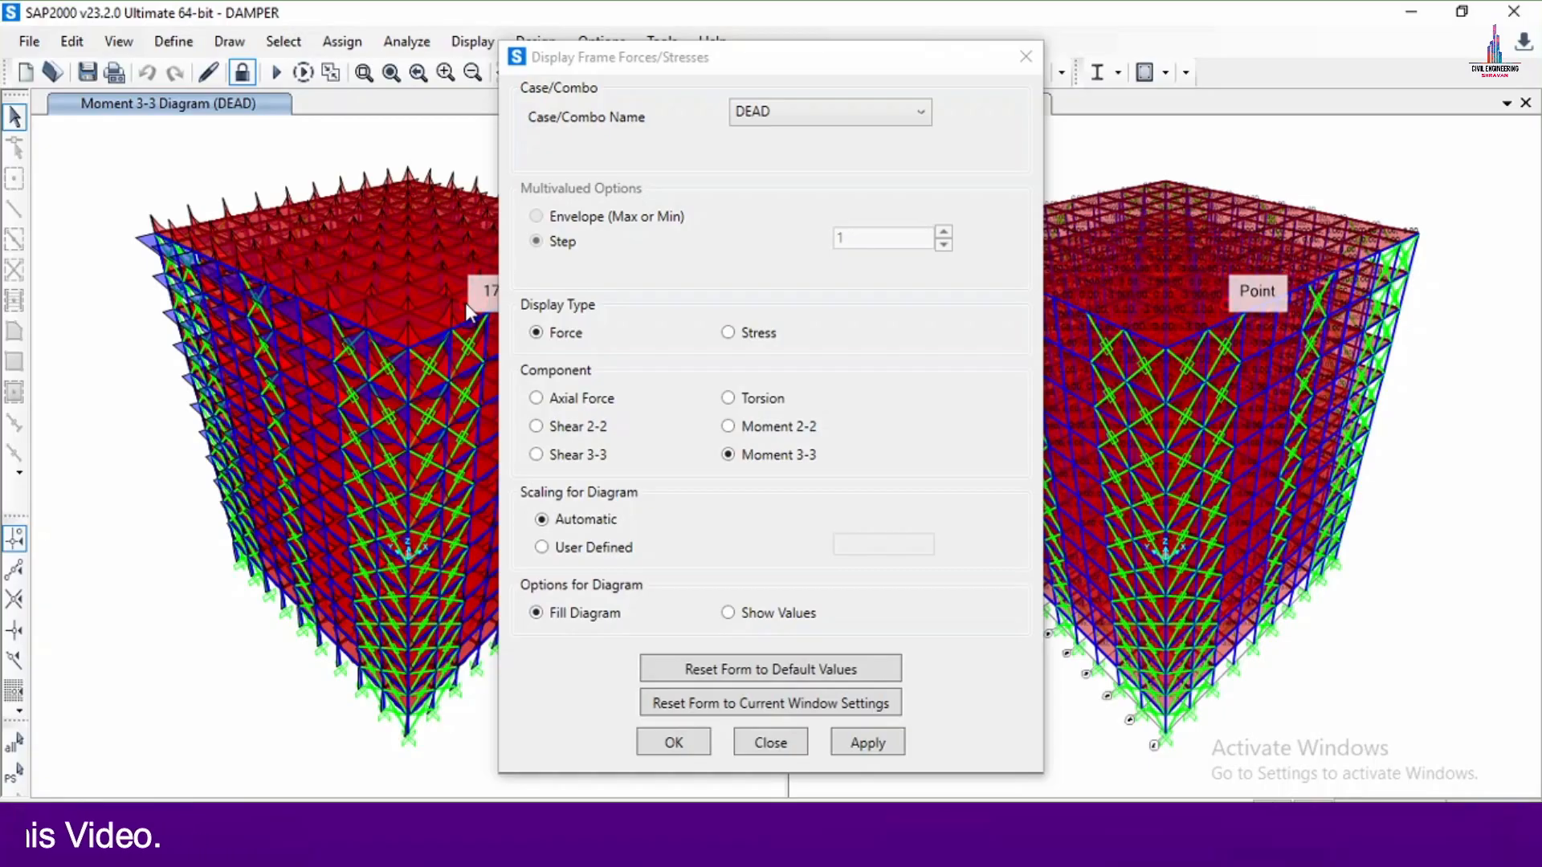
{"action": "left_click", "coordinate": [673, 743]}
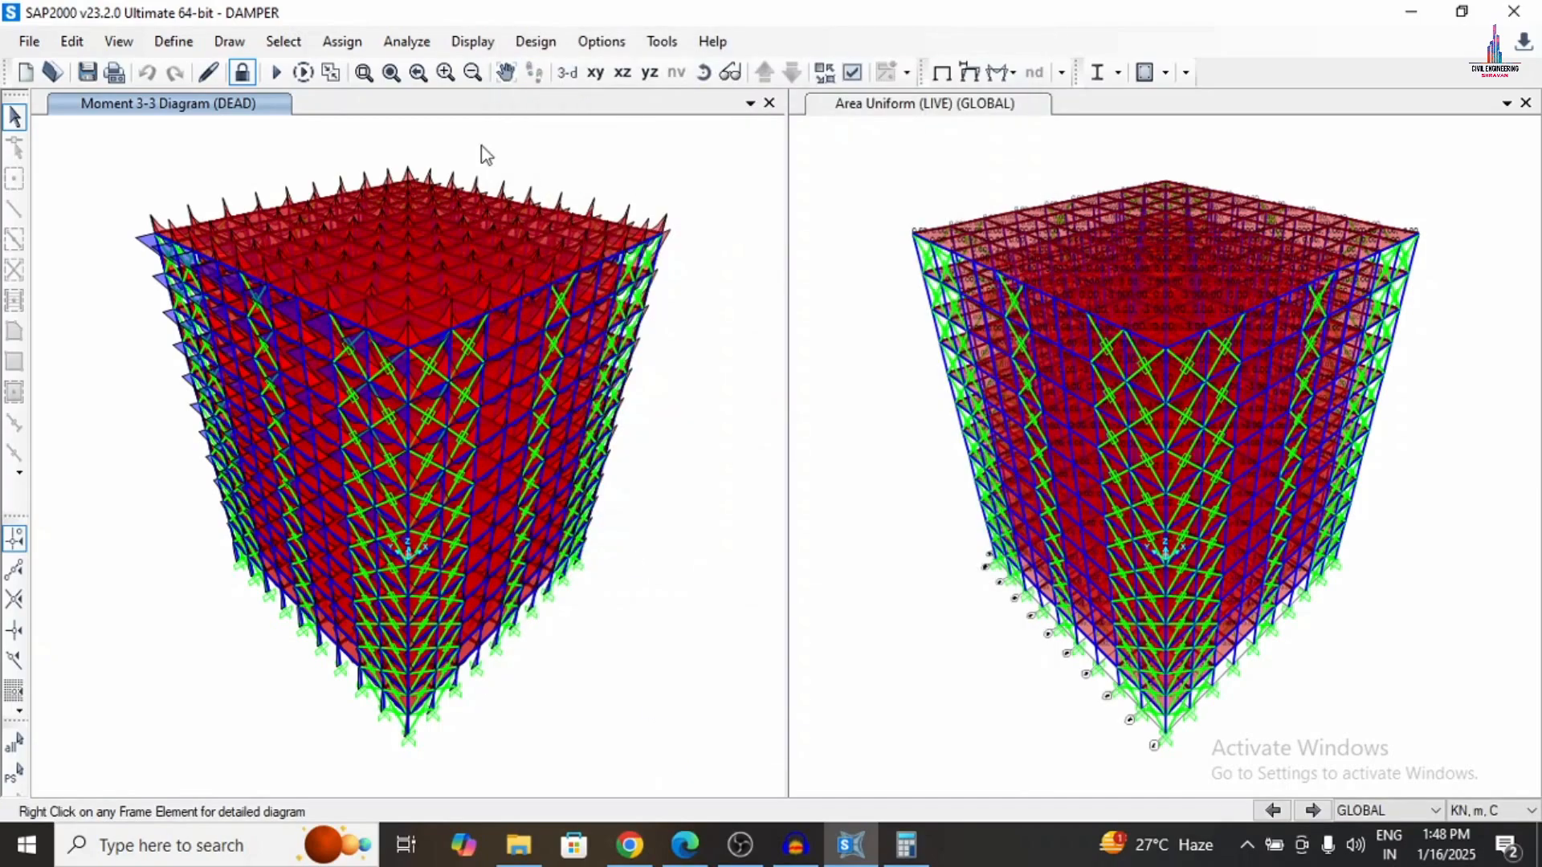
Set the design code in the concrete frame design preferences to Indian IS 456-2000.
{"action": "left_click", "coordinate": [531, 42]}
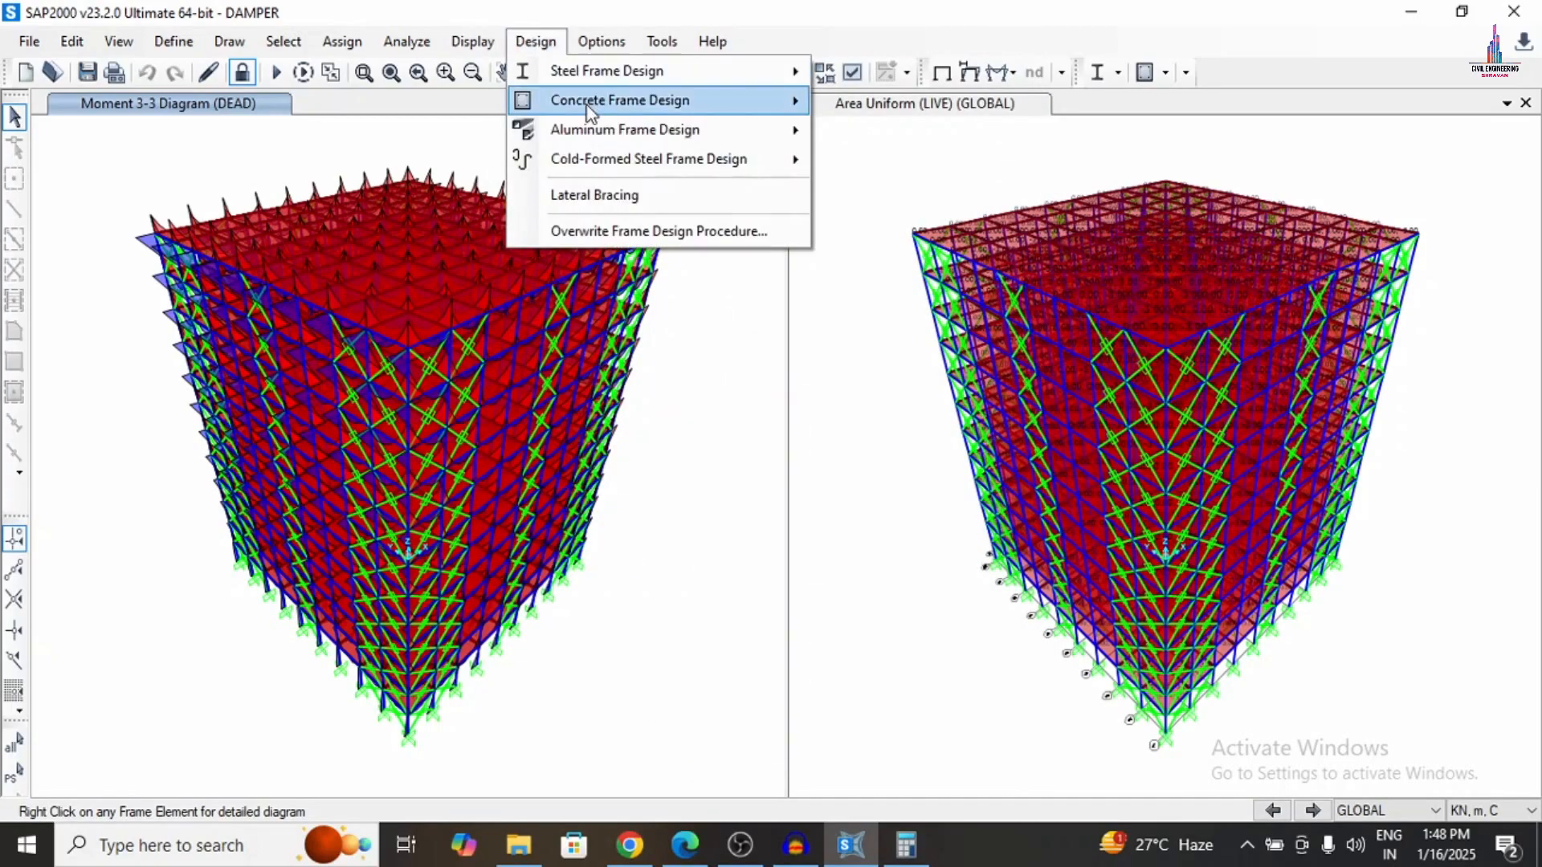
{"action": "mouse_move", "coordinate": [587, 110]}
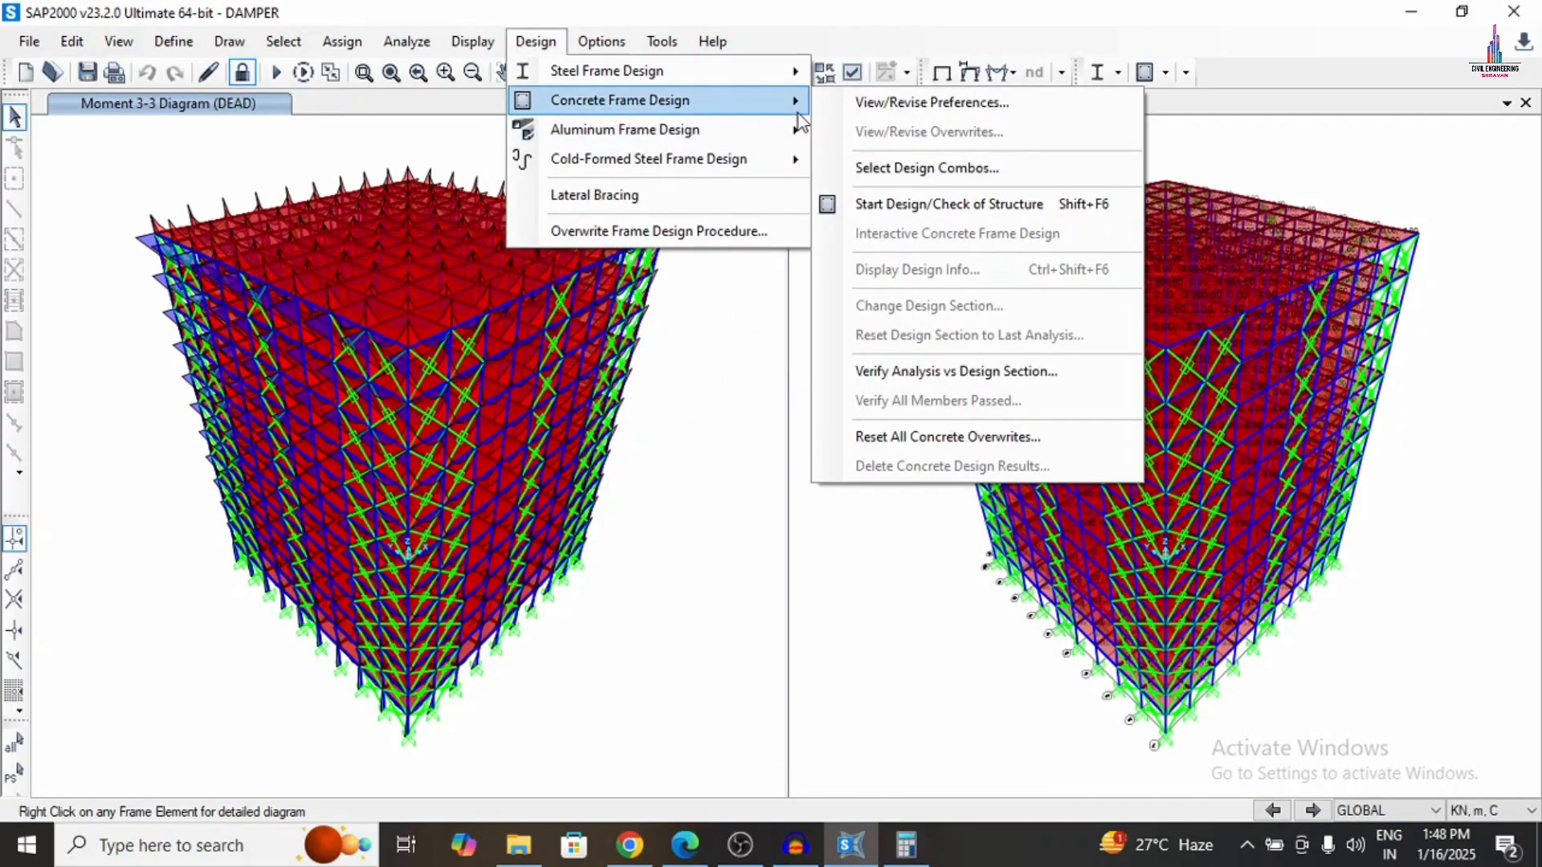
{"action": "left_click", "coordinate": [841, 104]}
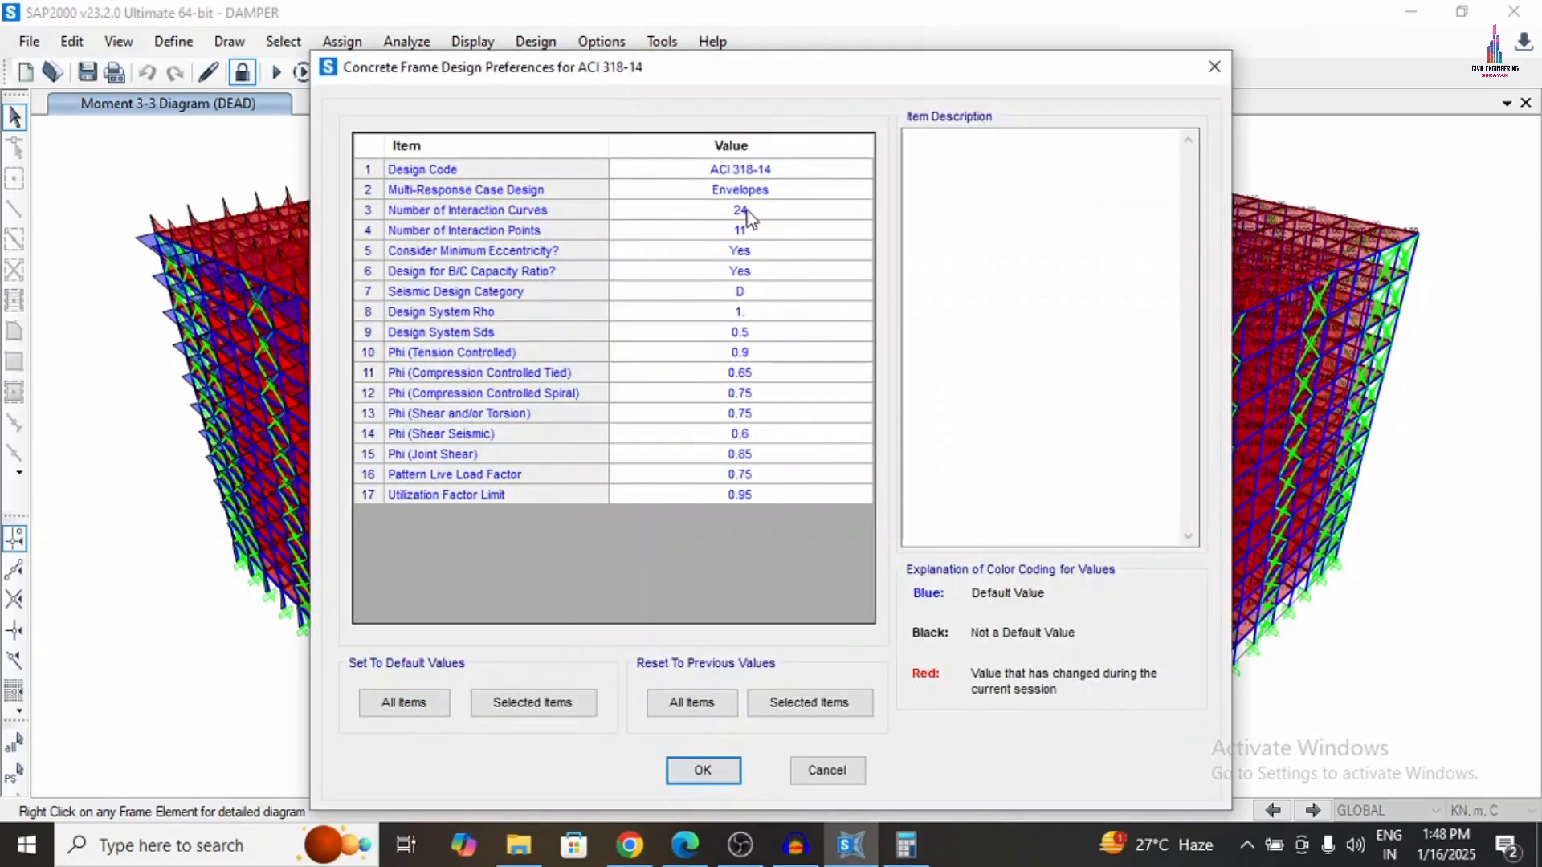
{"action": "left_click", "coordinate": [793, 177]}
{"action": "left_click", "coordinate": [793, 176]}
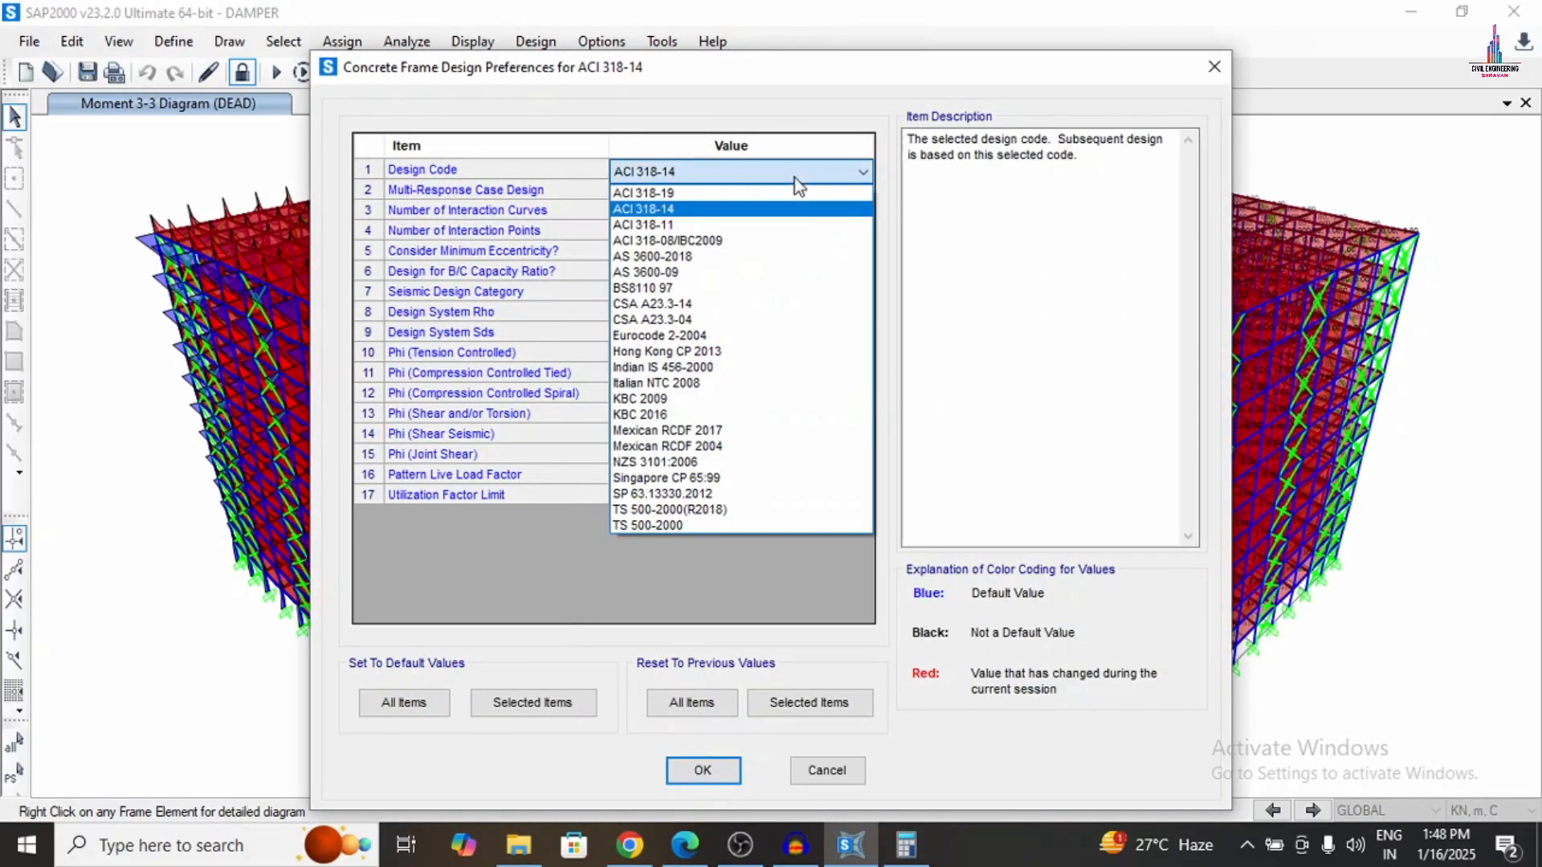
{"action": "key", "text": "i"}
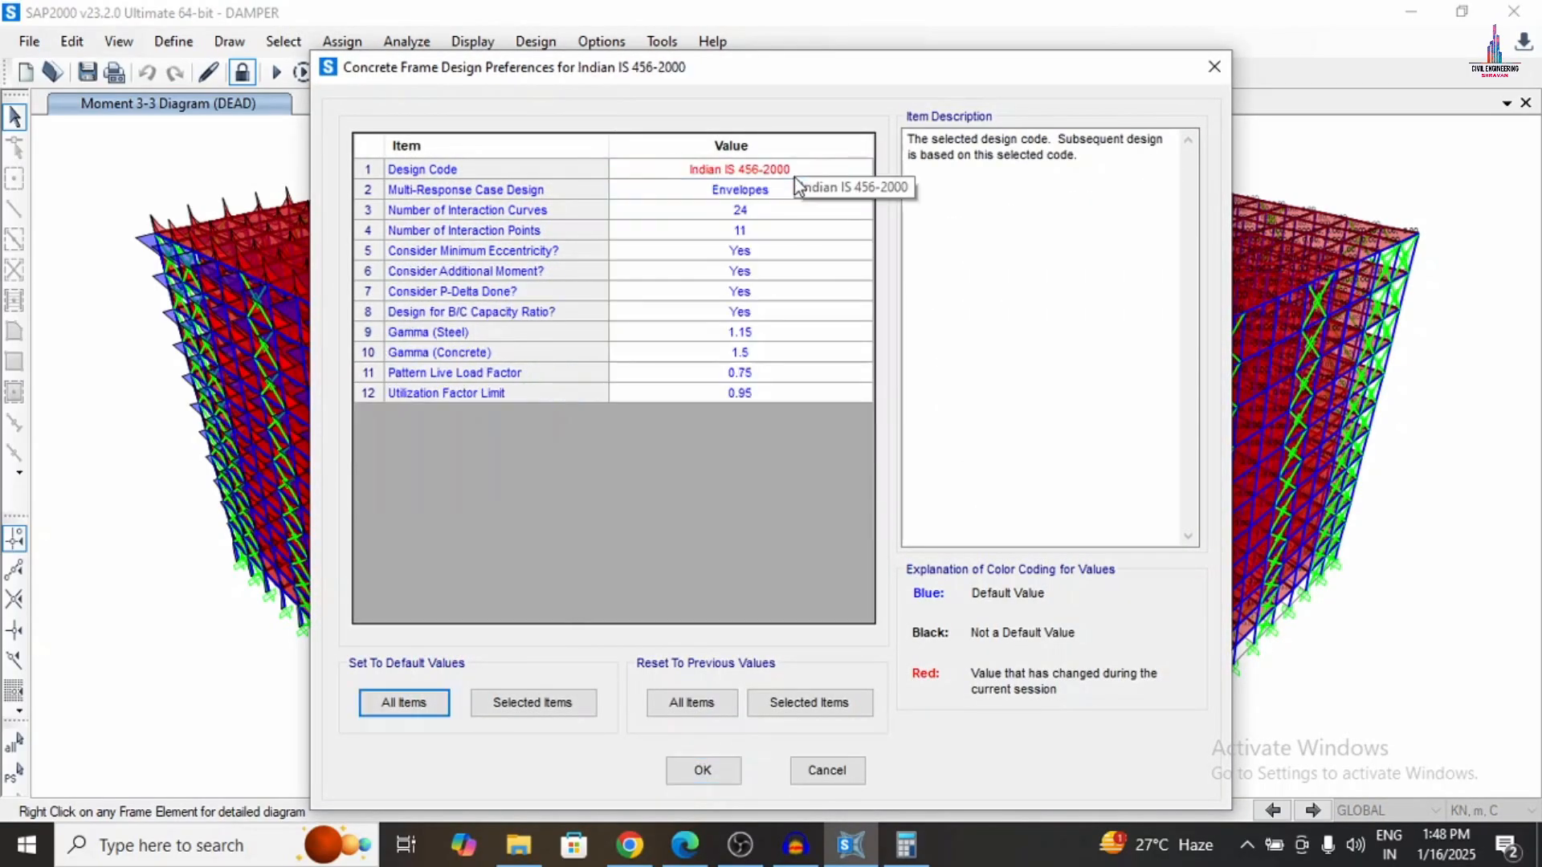
{"action": "left_click", "coordinate": [702, 771]}
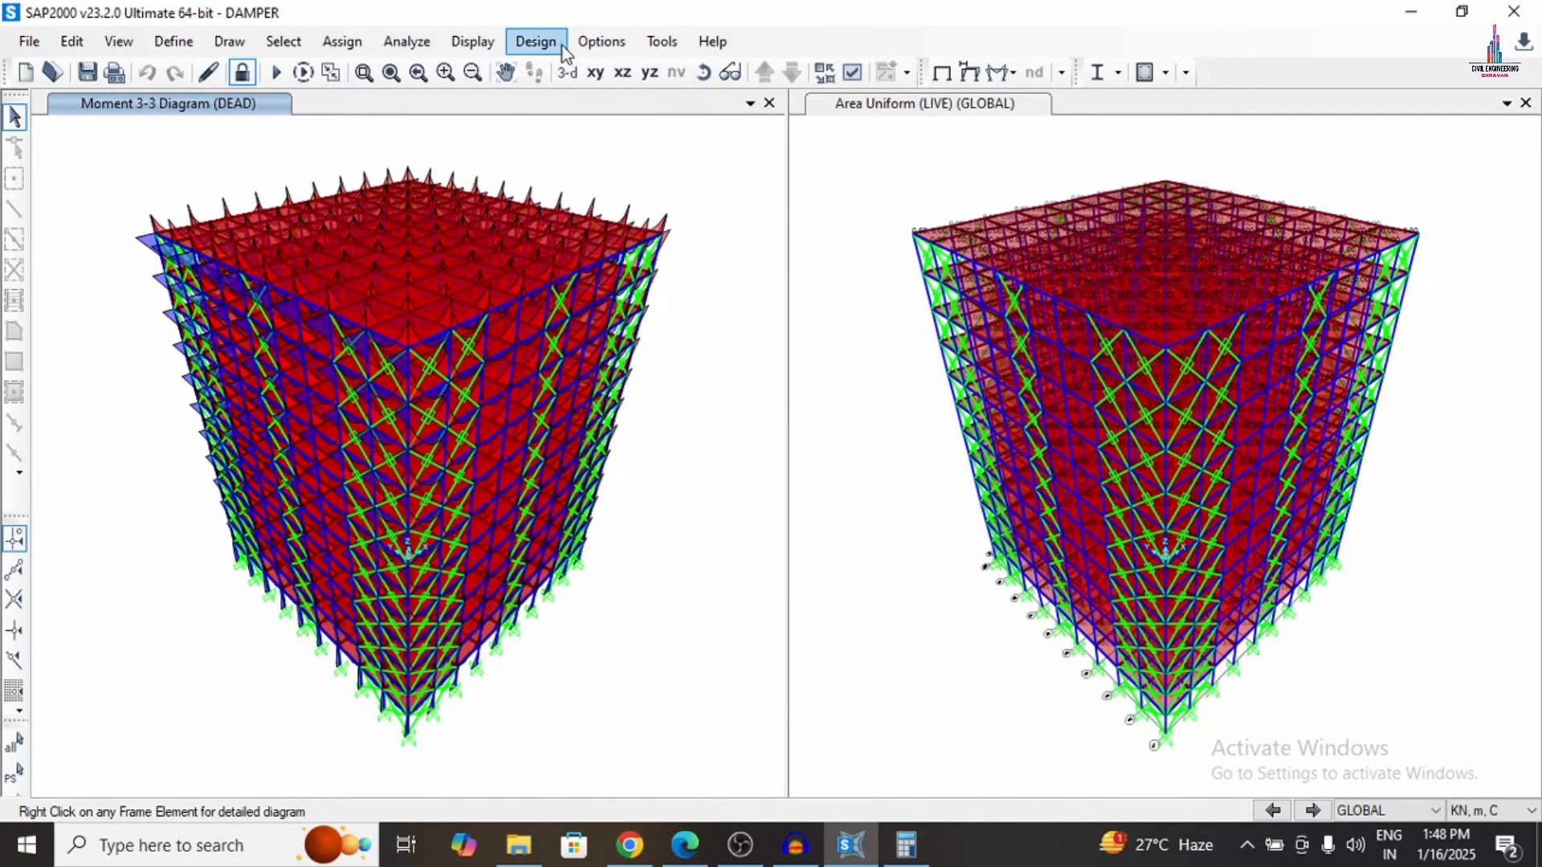
Run the concrete frame design and check of the whole structure.
{"action": "left_click", "coordinate": [536, 41]}
{"action": "mouse_move", "coordinate": [626, 100]}
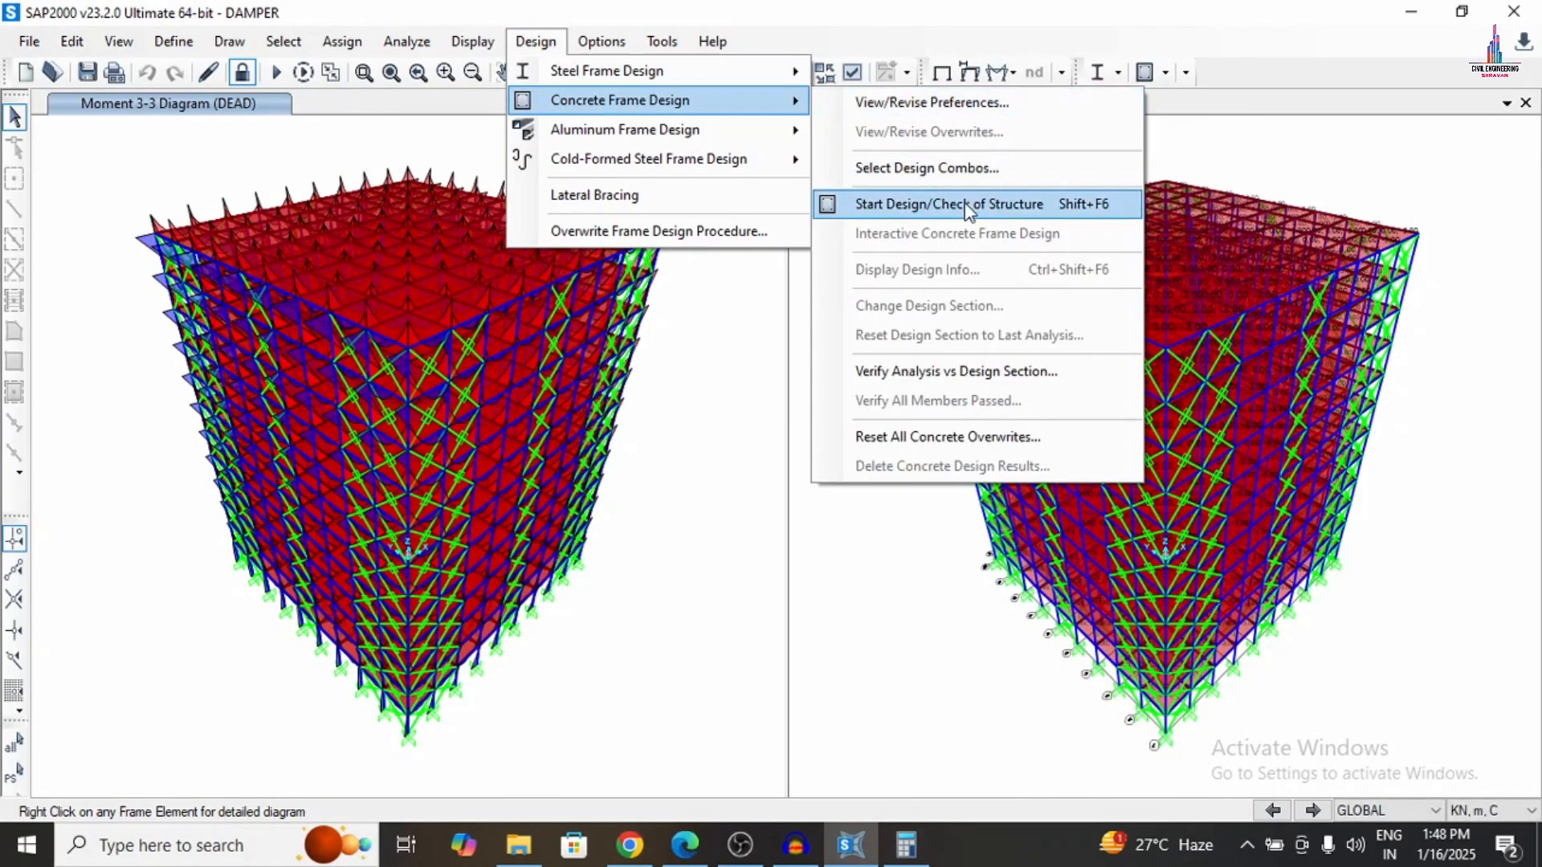
{"action": "left_click", "coordinate": [992, 205]}
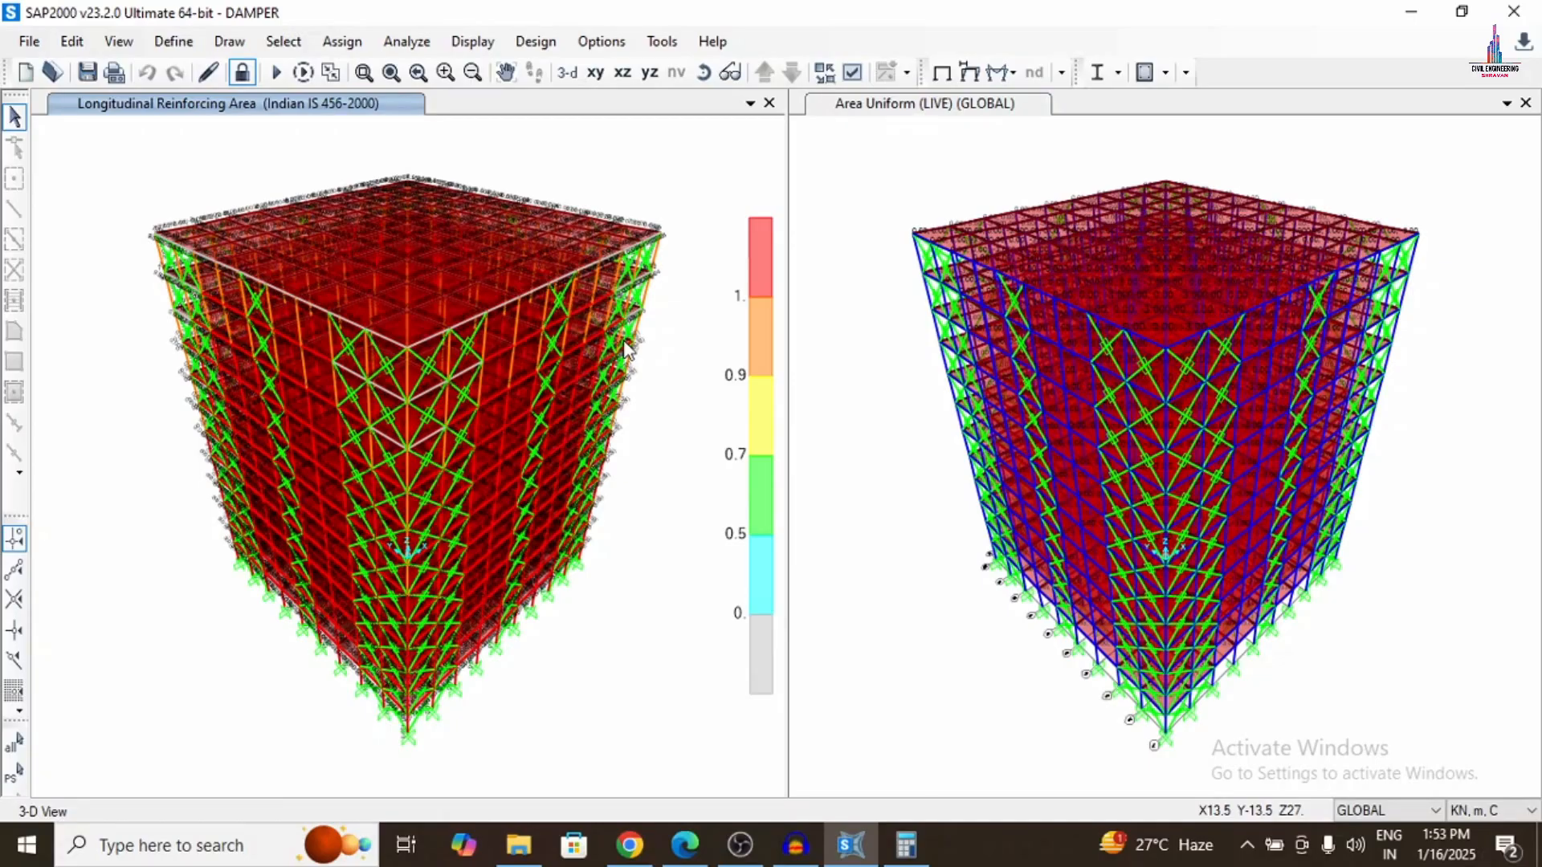
Review the concrete design summary of a roof-level beam for DCON21 at station 3, then close its design information.
{"action": "left_click", "coordinate": [498, 305]}
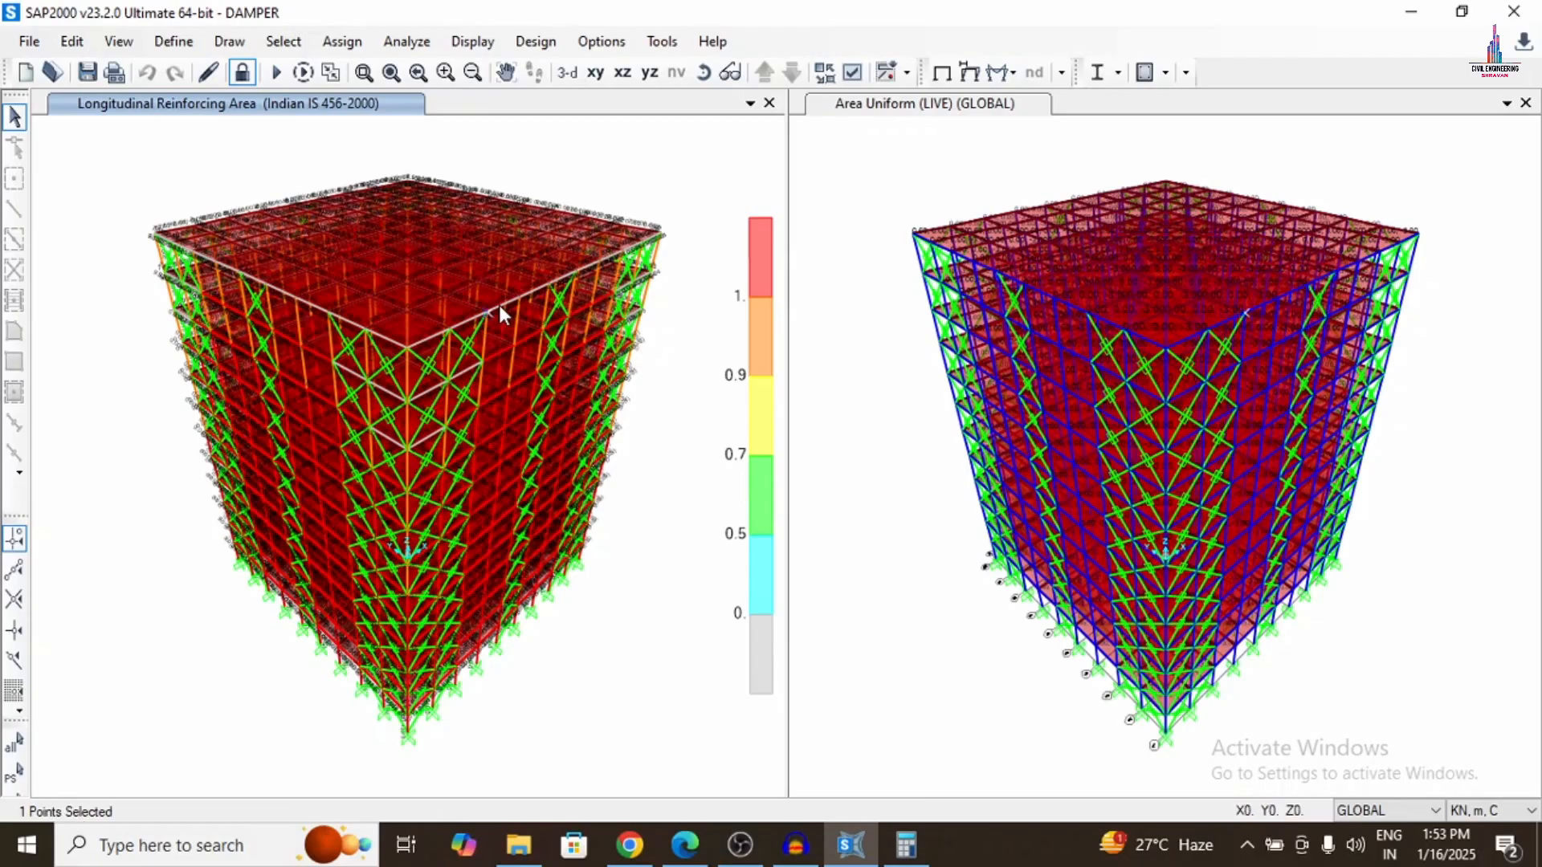
{"action": "left_click", "coordinate": [509, 300]}
{"action": "left_click", "coordinate": [640, 228]}
{"action": "right_click", "coordinate": [641, 230]}
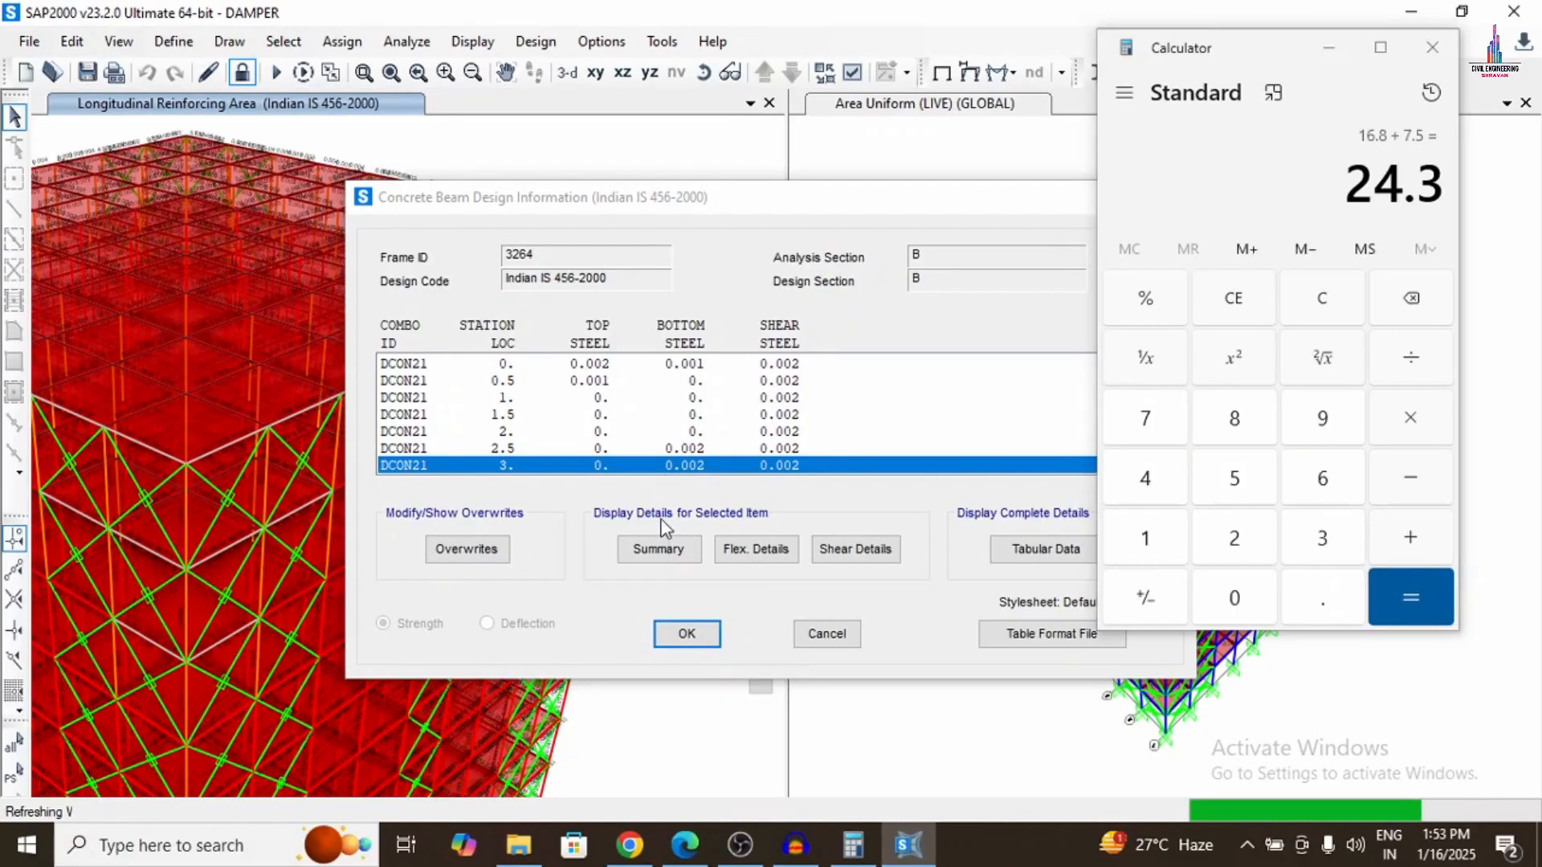
{"action": "left_click", "coordinate": [663, 546]}
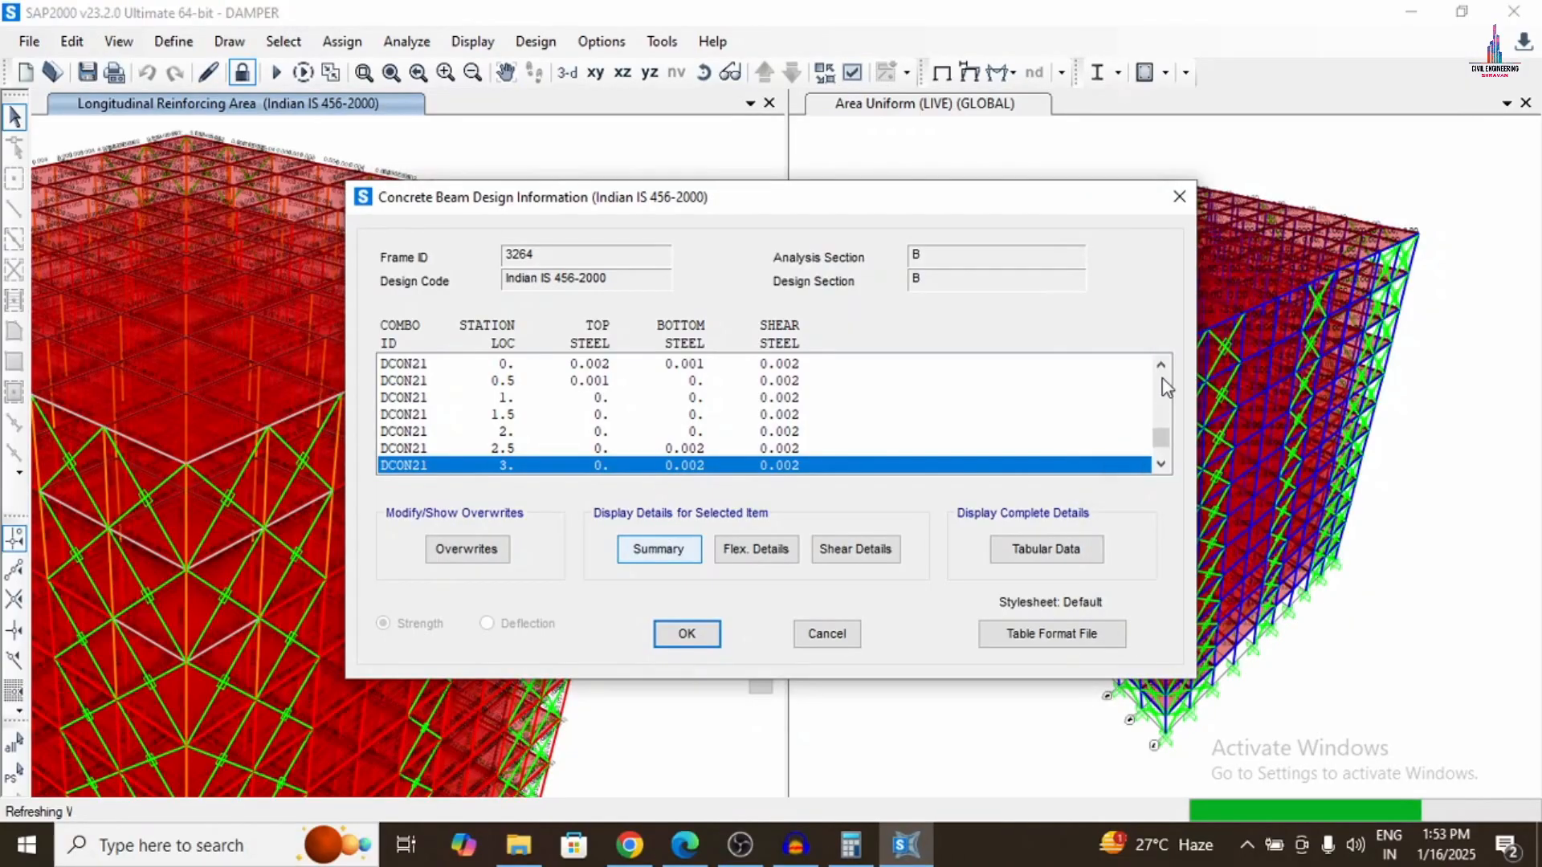
{"action": "scroll", "coordinate": [706, 323], "scroll_direction": "down", "scroll_amount": 3}
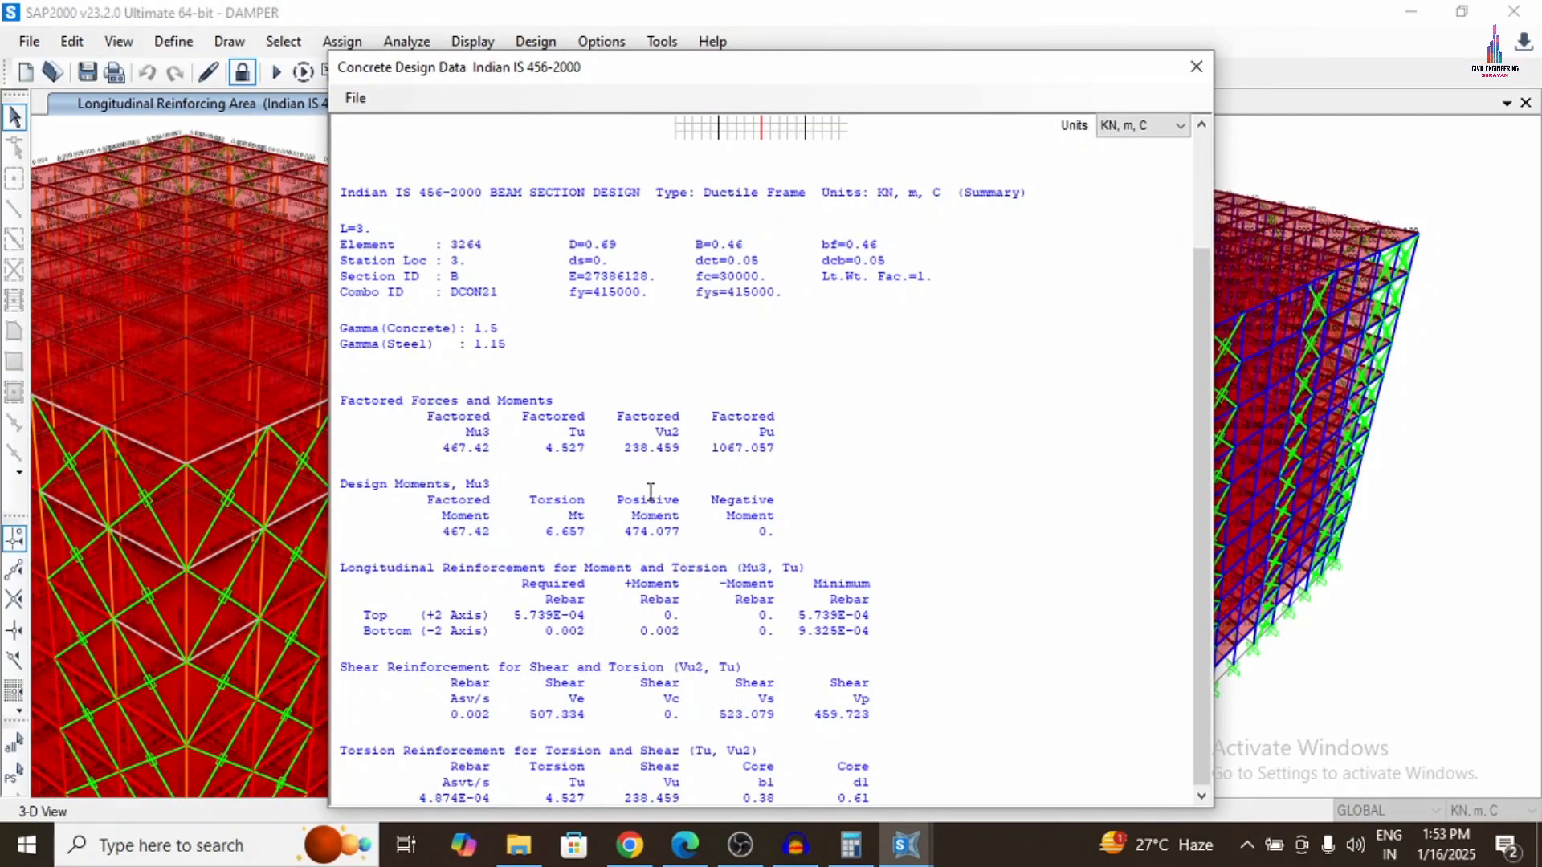
{"action": "scroll", "coordinate": [651, 491], "scroll_direction": "up", "scroll_amount": 3}
{"action": "left_click", "coordinate": [1196, 67]}
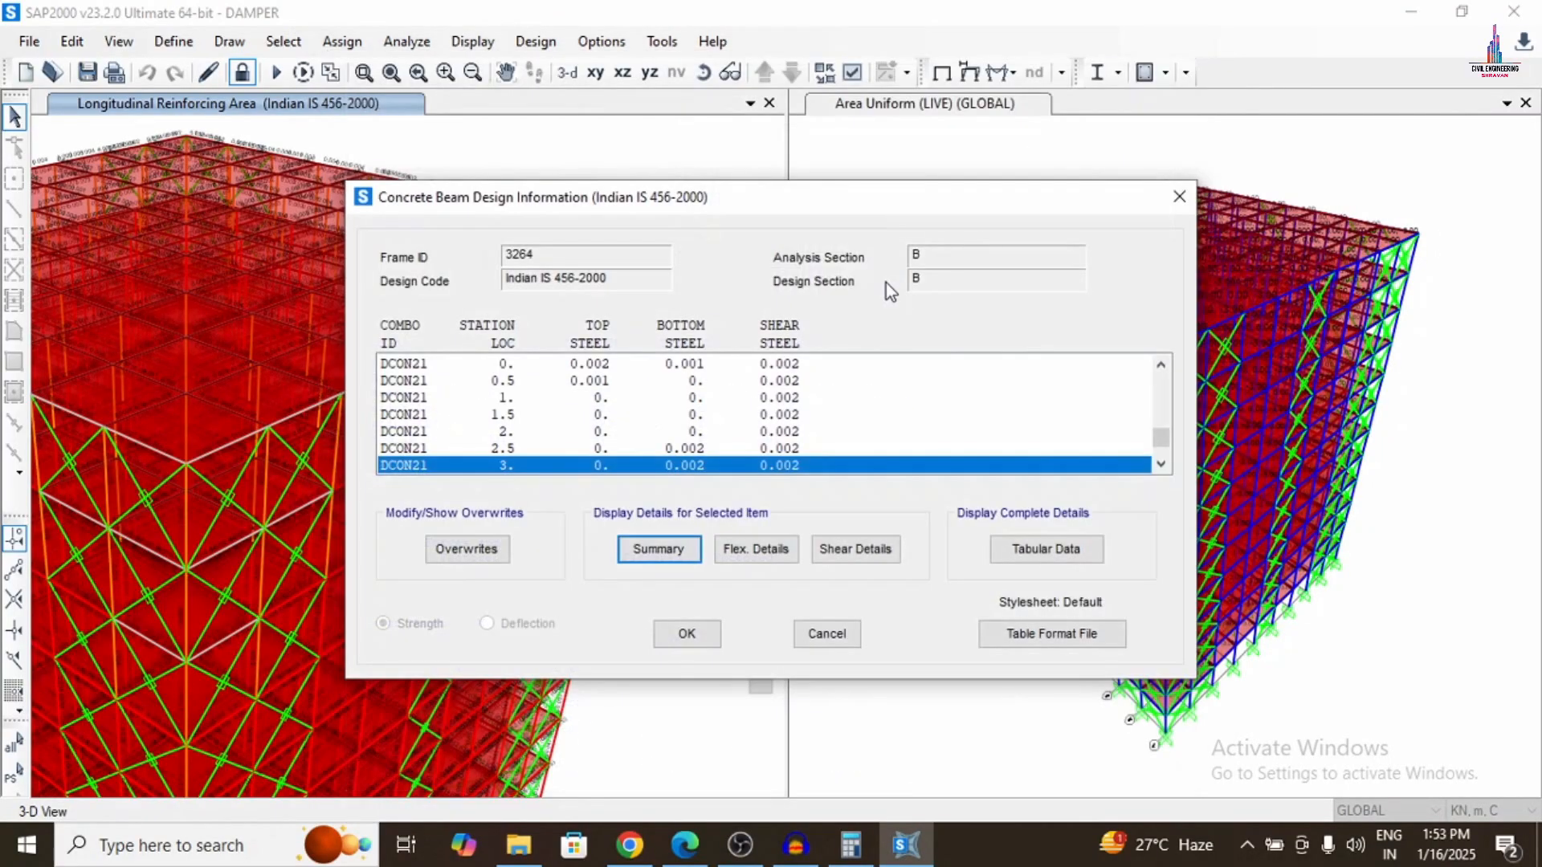
{"action": "left_click", "coordinate": [831, 634]}
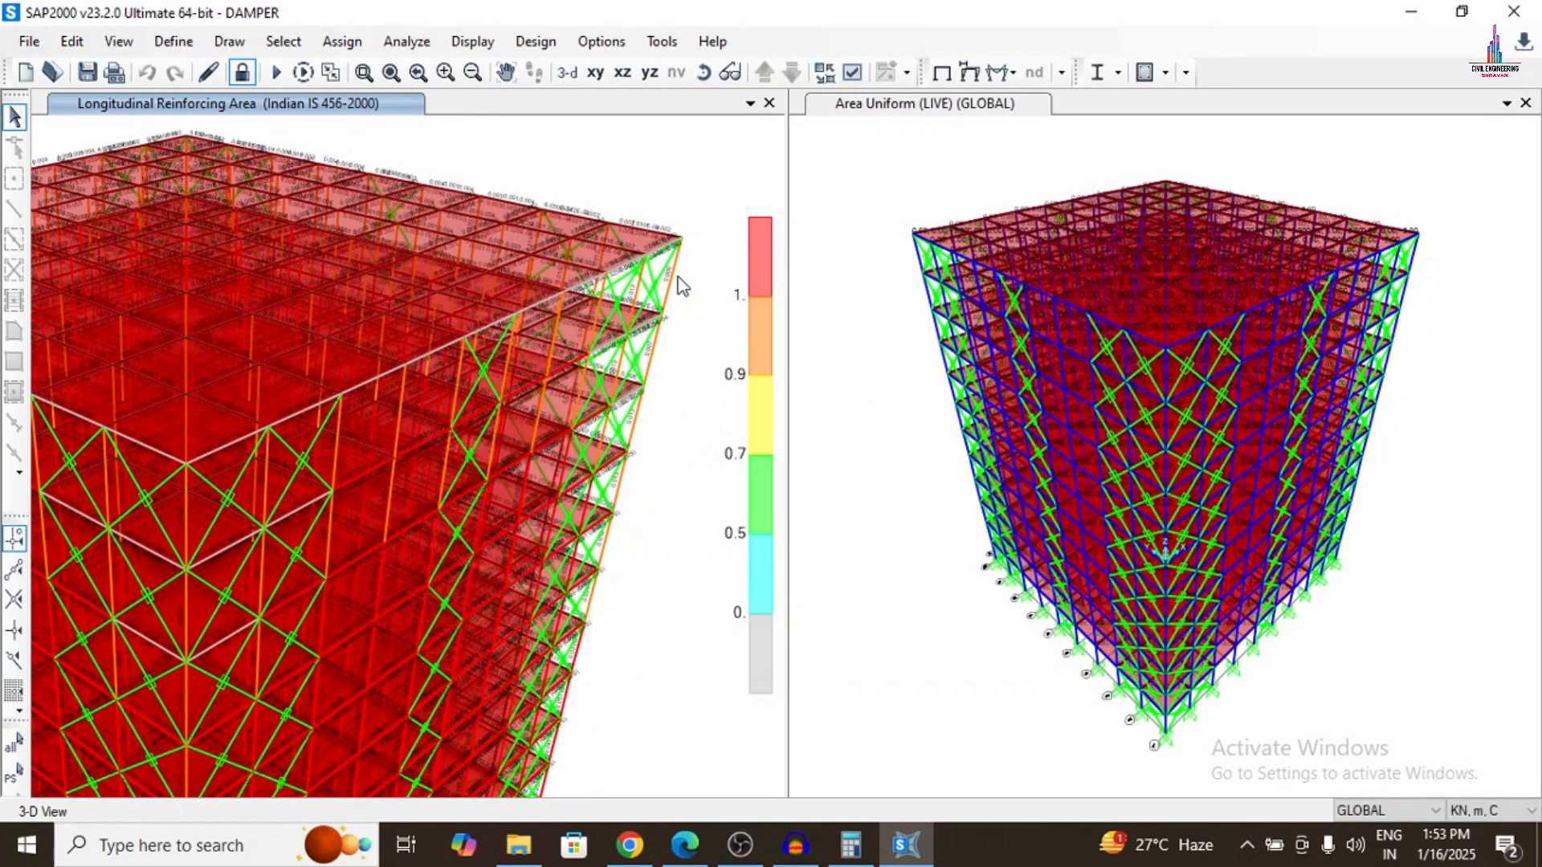
Review the concrete design summary of the top-storey corner column for DCON23 at station 3 and close its design information.
{"action": "right_click", "coordinate": [673, 273]}
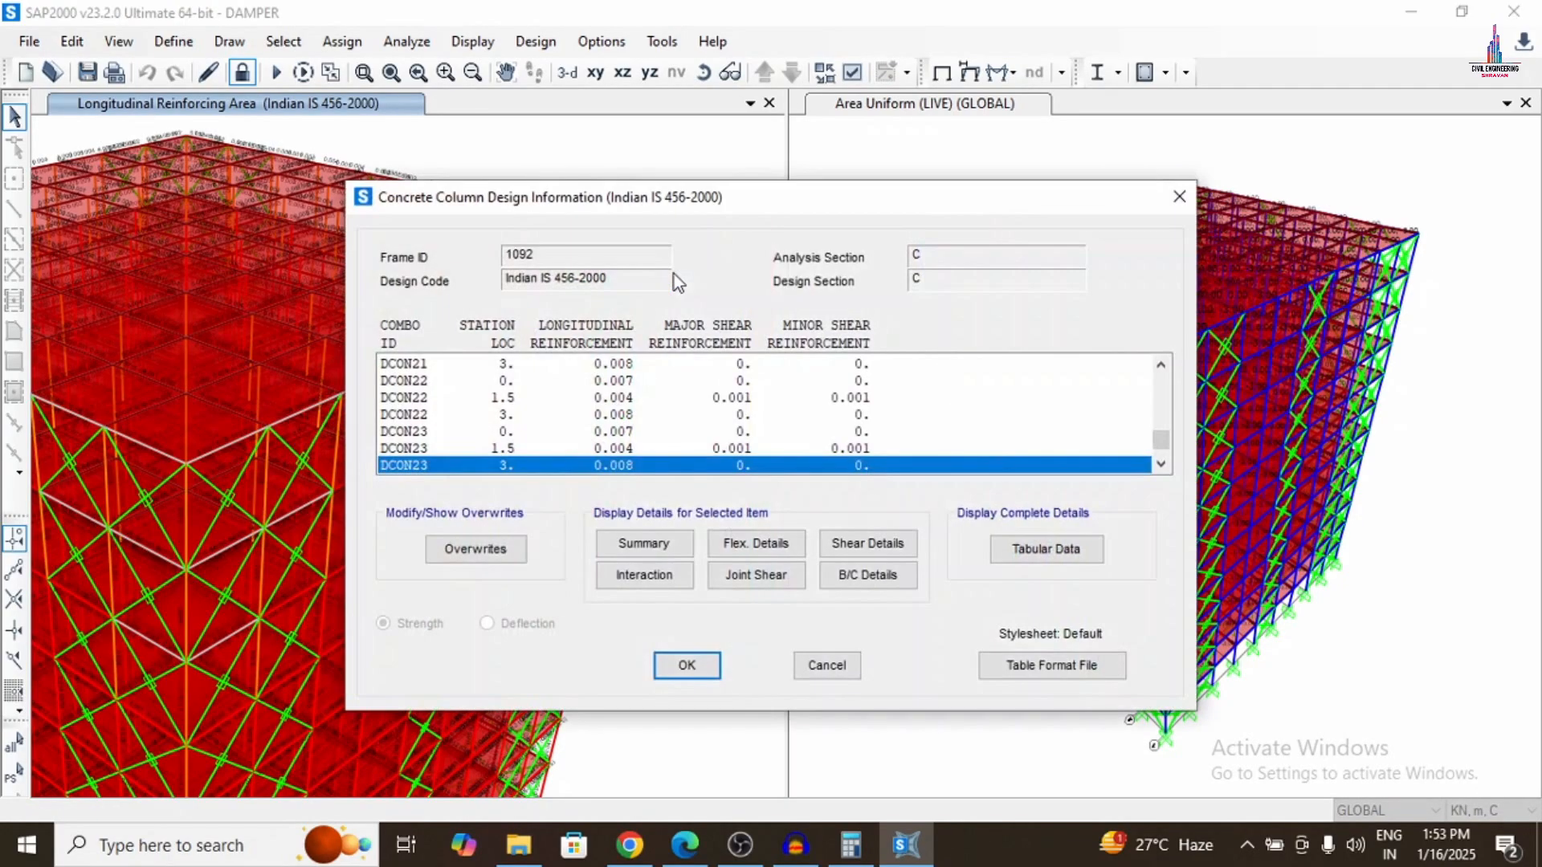
{"action": "left_click", "coordinate": [638, 540]}
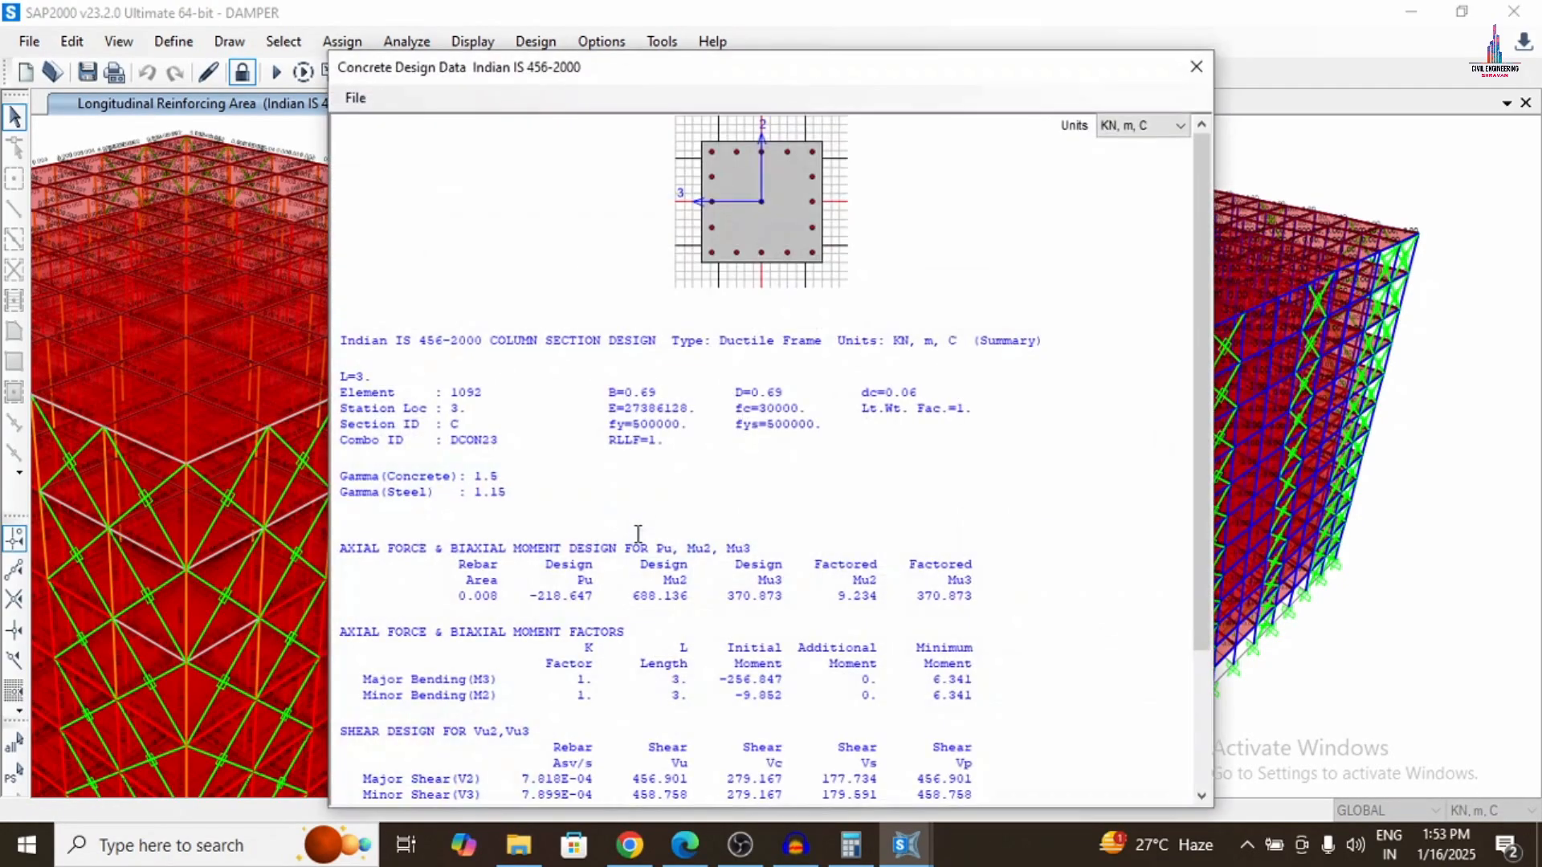
{"action": "scroll", "coordinate": [779, 297], "scroll_direction": "down", "scroll_amount": 4}
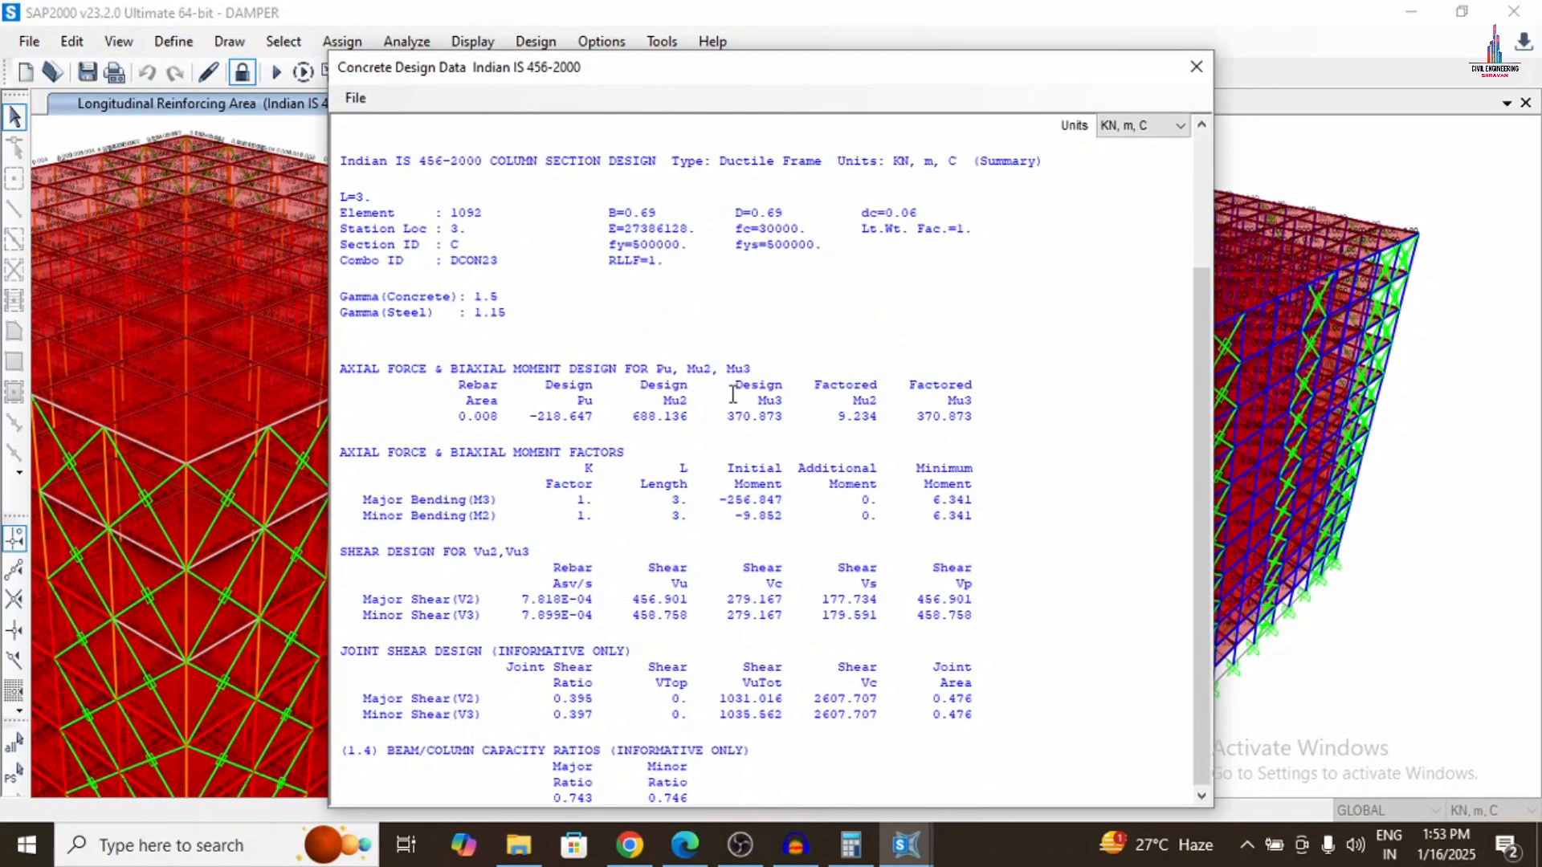
{"action": "scroll", "coordinate": [726, 483], "scroll_direction": "up", "scroll_amount": 4}
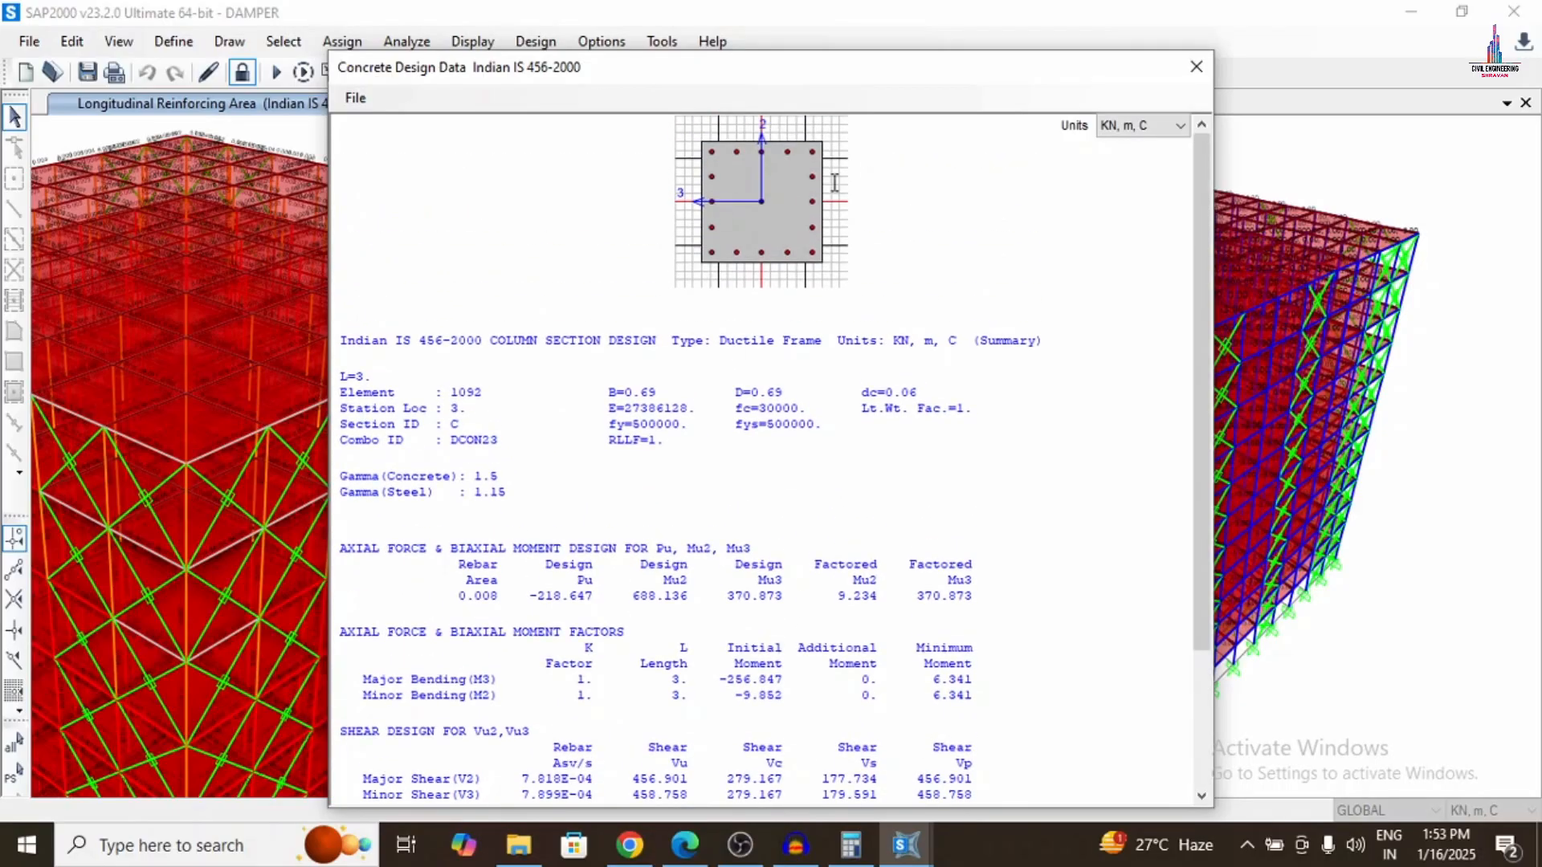
{"action": "left_click", "coordinate": [1192, 71]}
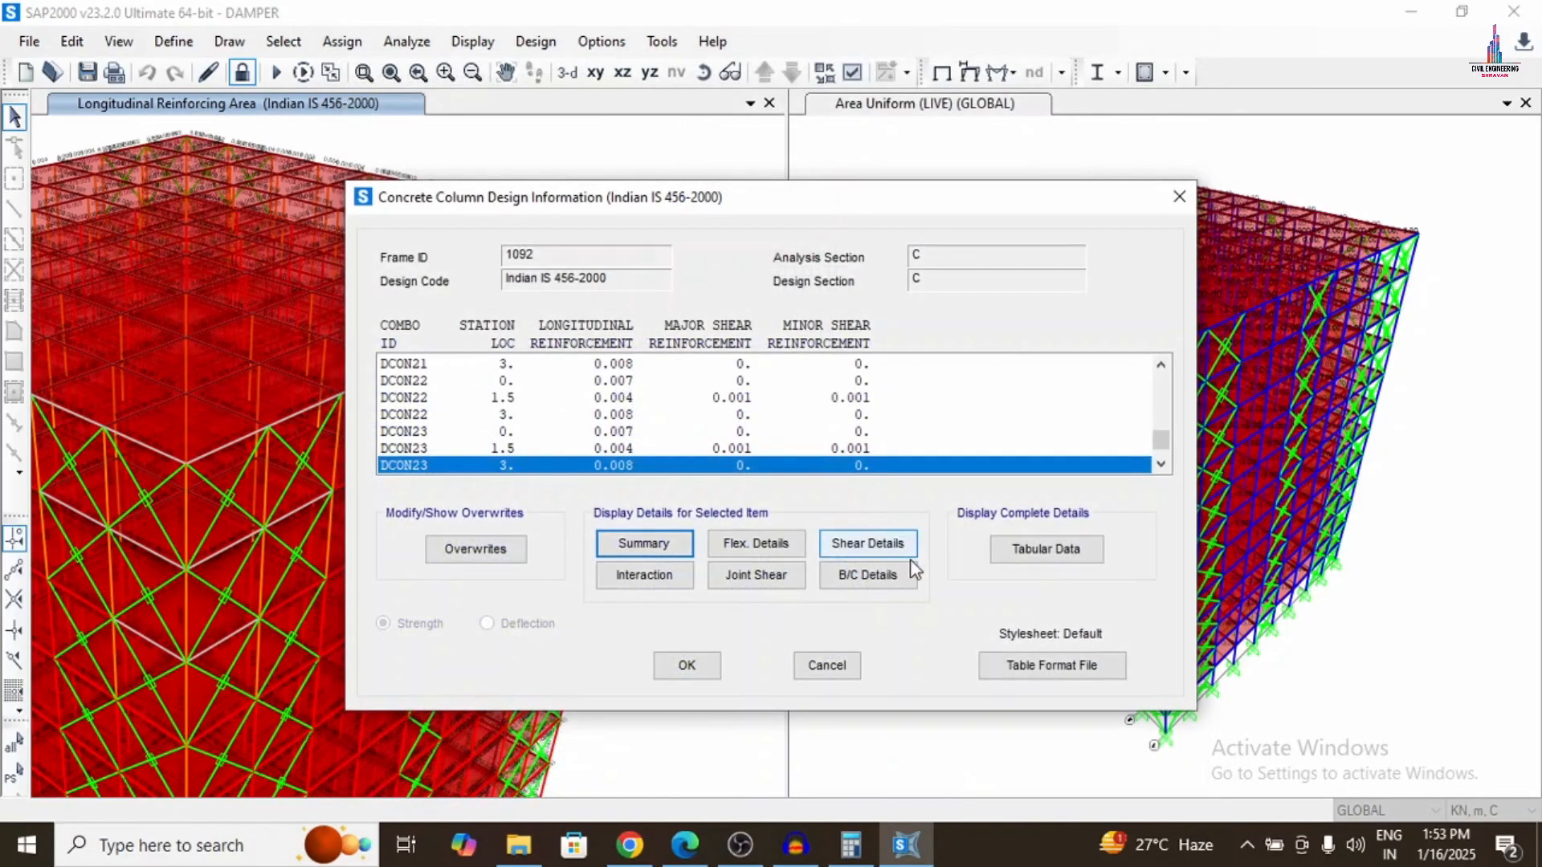
{"action": "left_click", "coordinate": [687, 665]}
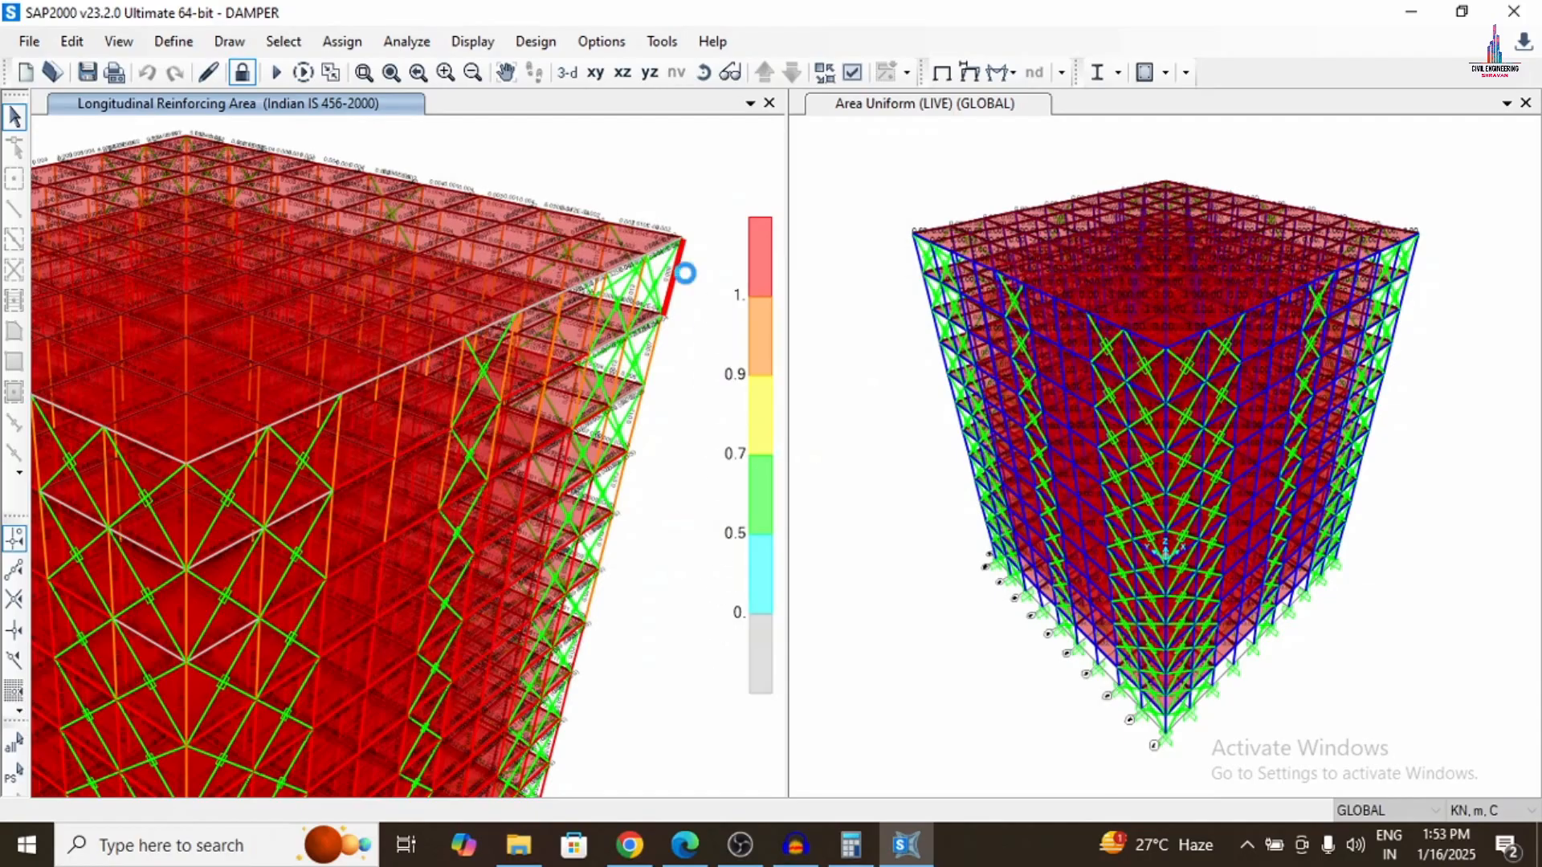